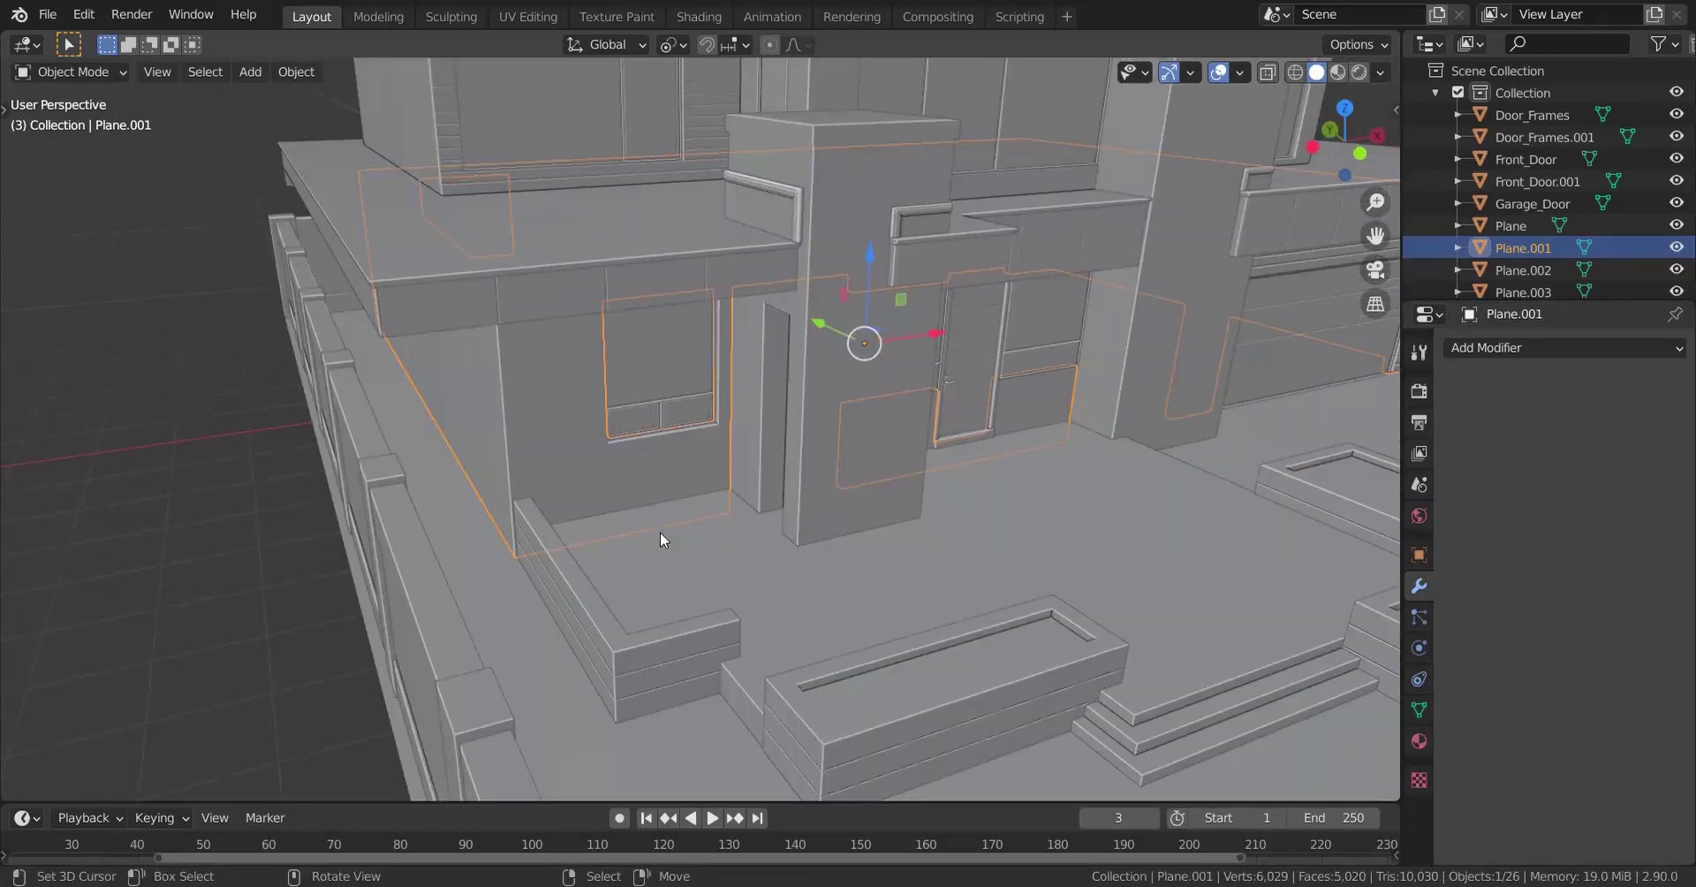
Split the 3D viewport into two side-by-side areas and turn the new one into an Image Editor.
{"action": "middle_click_drag", "start_coordinate": [660, 532], "coordinate": [675, 502]}
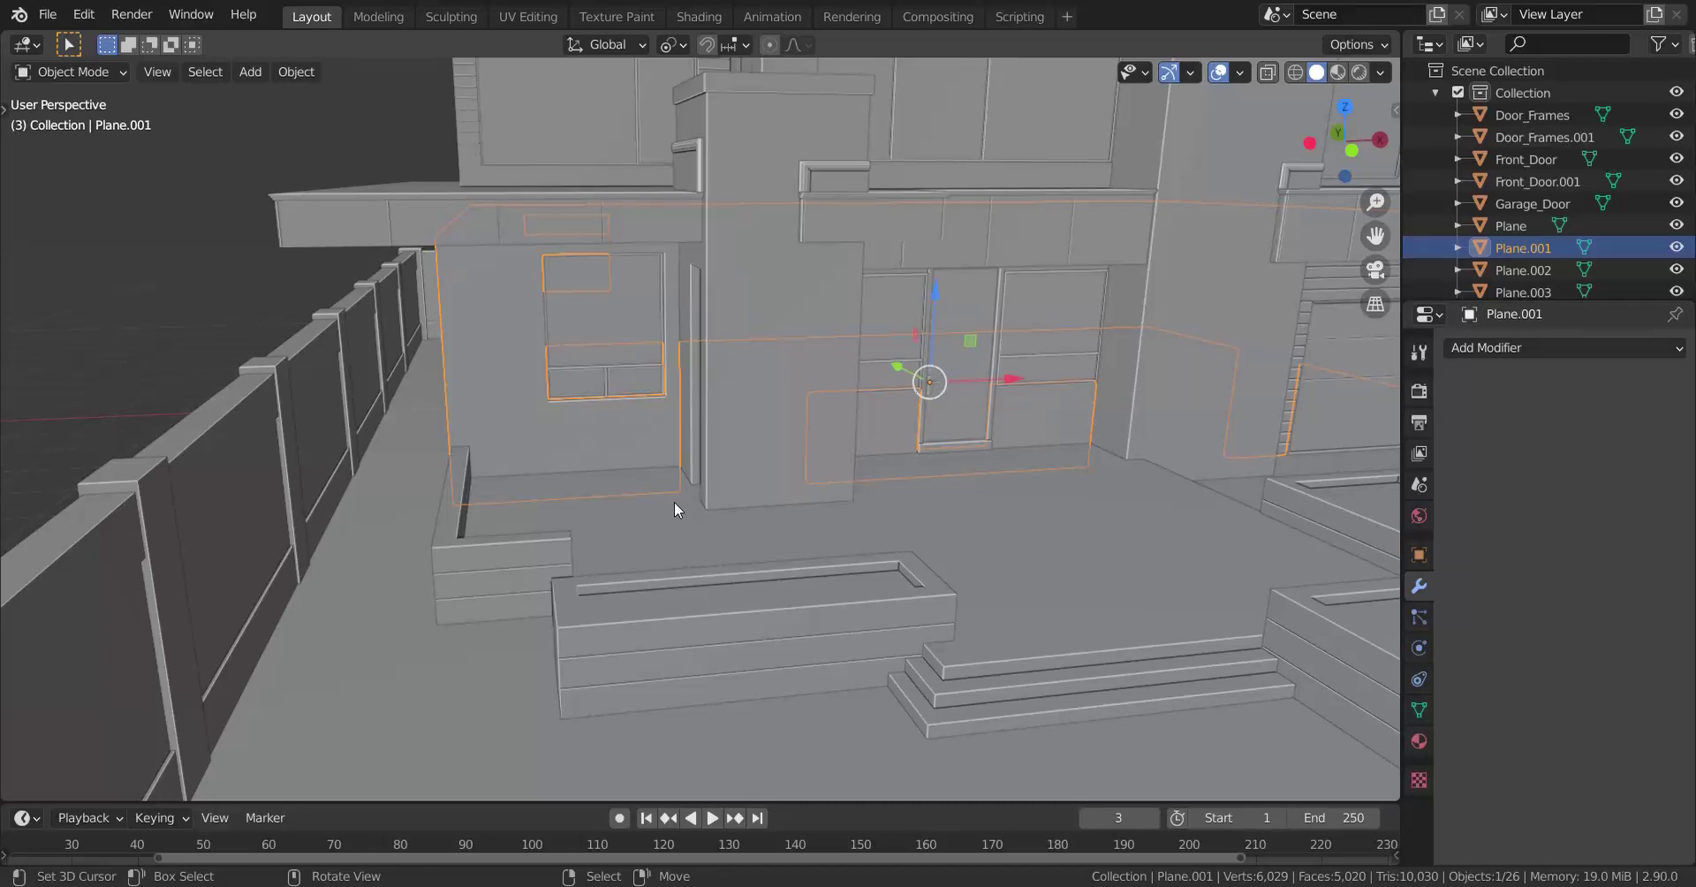
{"action": "scroll", "coordinate": [681, 490], "scroll_direction": "up", "scroll_amount": 5}
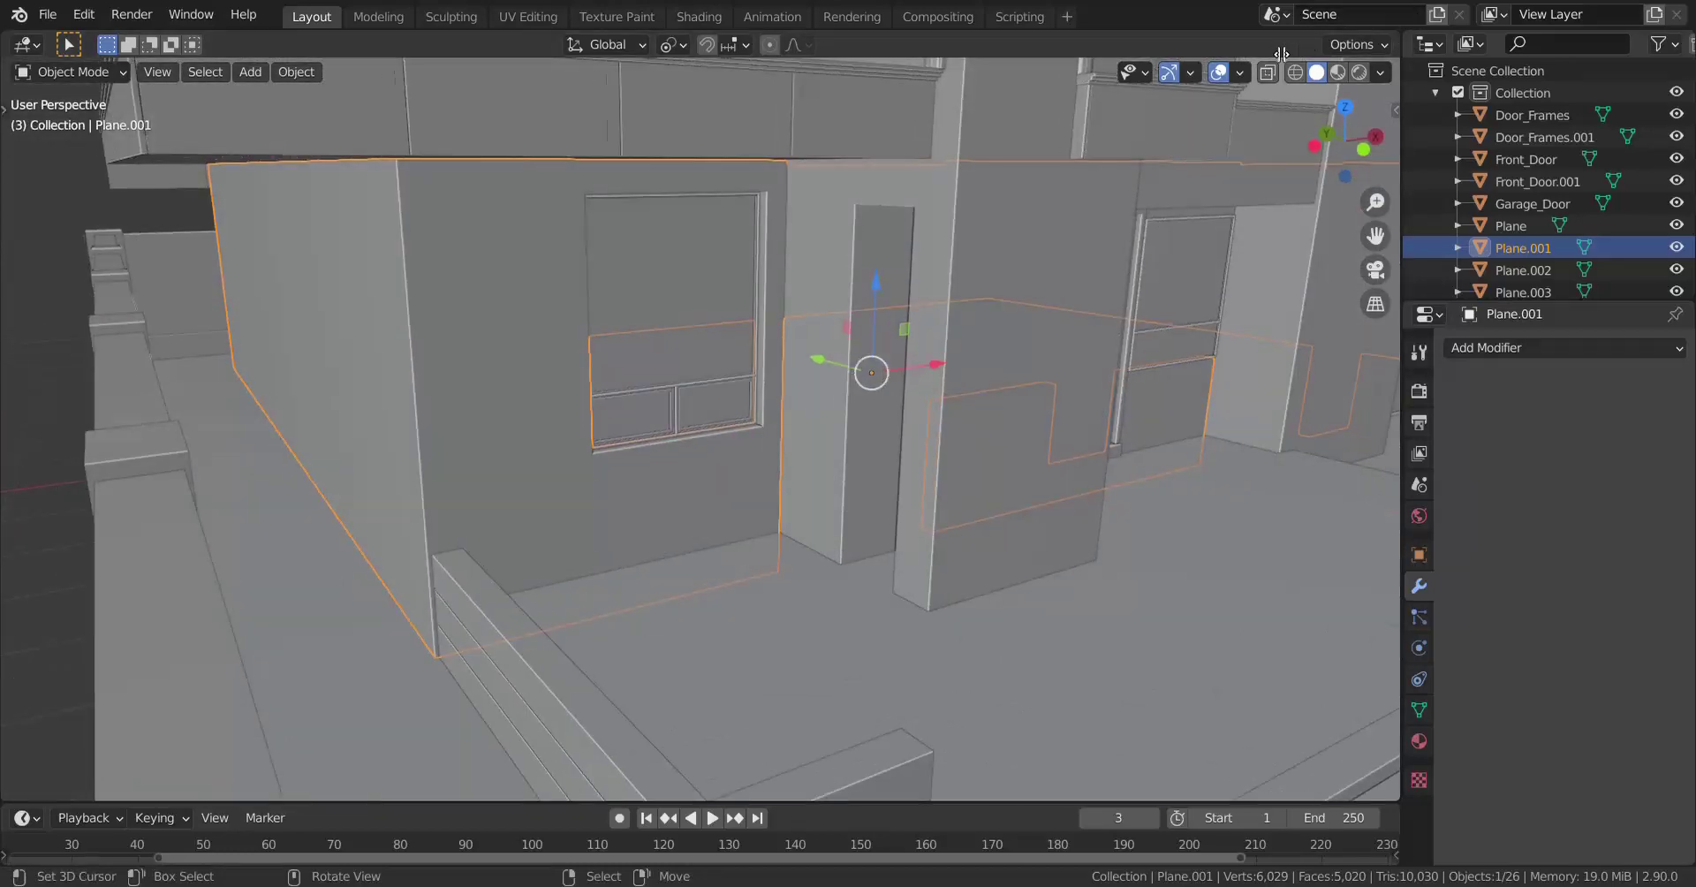
{"action": "left_click_drag", "start_coordinate": [1399, 36], "coordinate": [687, 45]}
{"action": "left_click", "coordinate": [716, 42]}
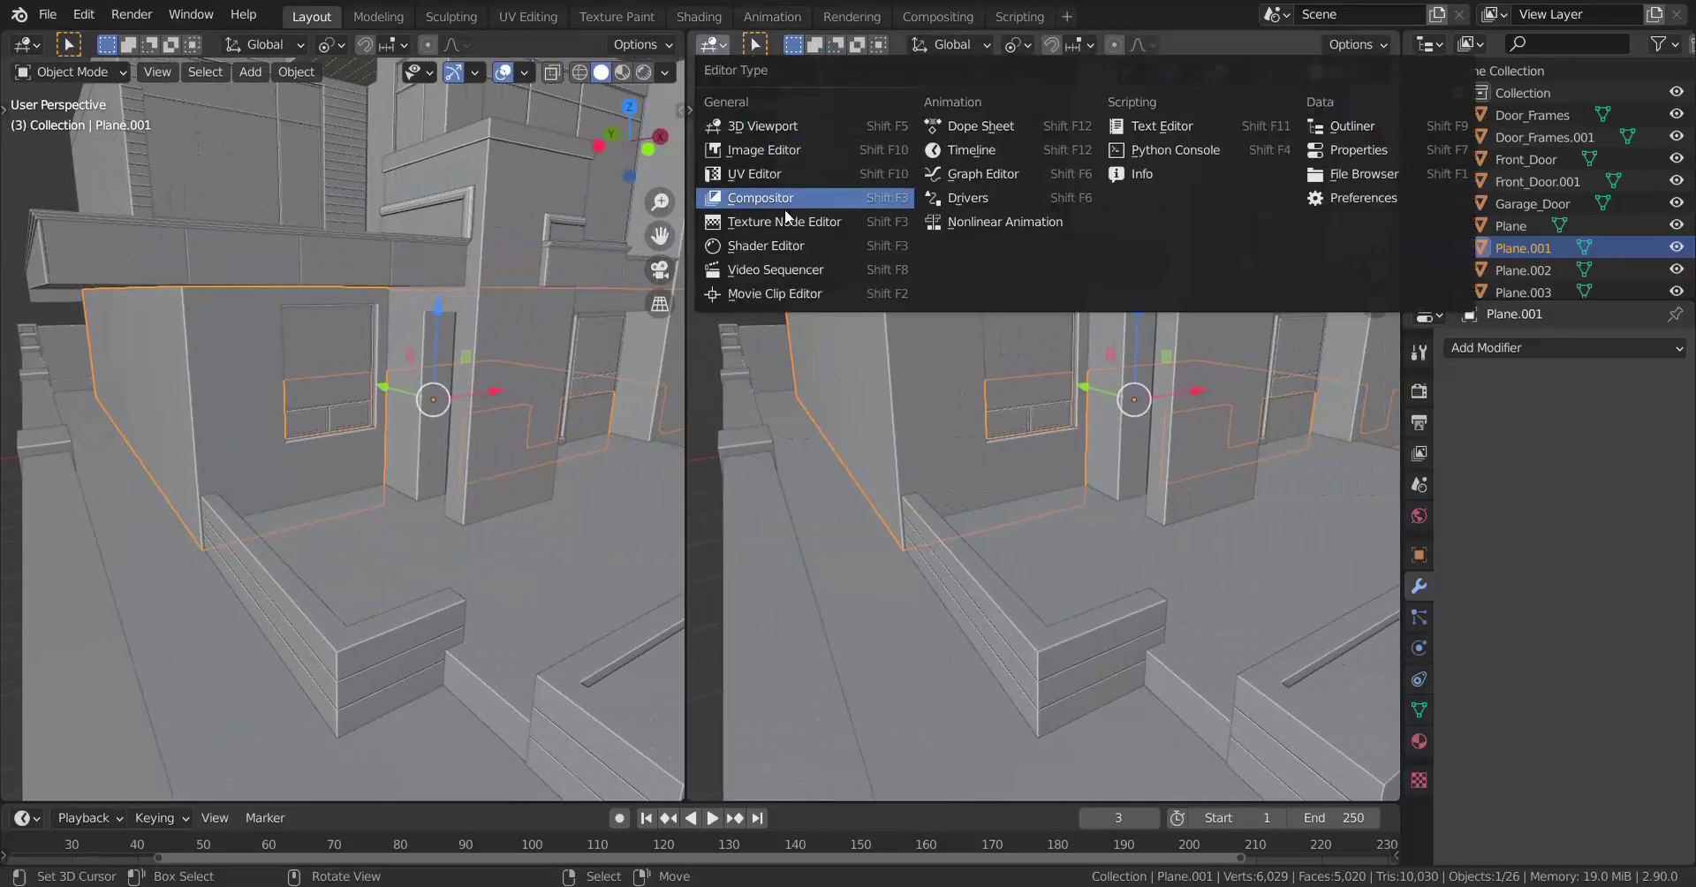
{"action": "left_click", "coordinate": [792, 150]}
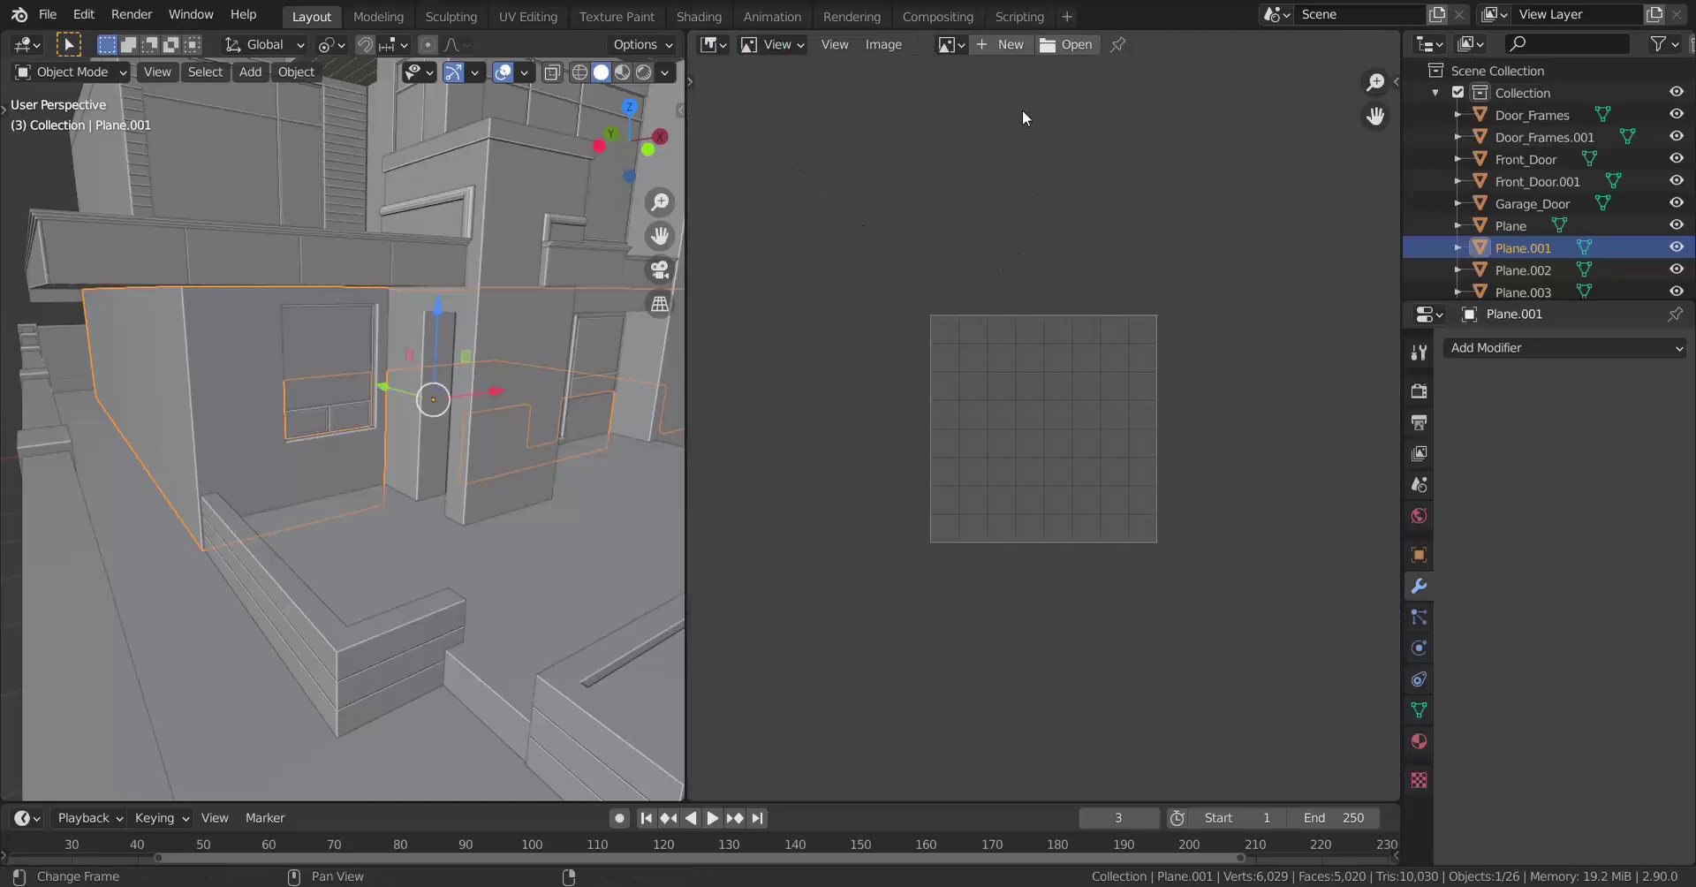
Load my_house_lit.png into the Image Editor as the reference image.
{"action": "left_click", "coordinate": [1069, 44]}
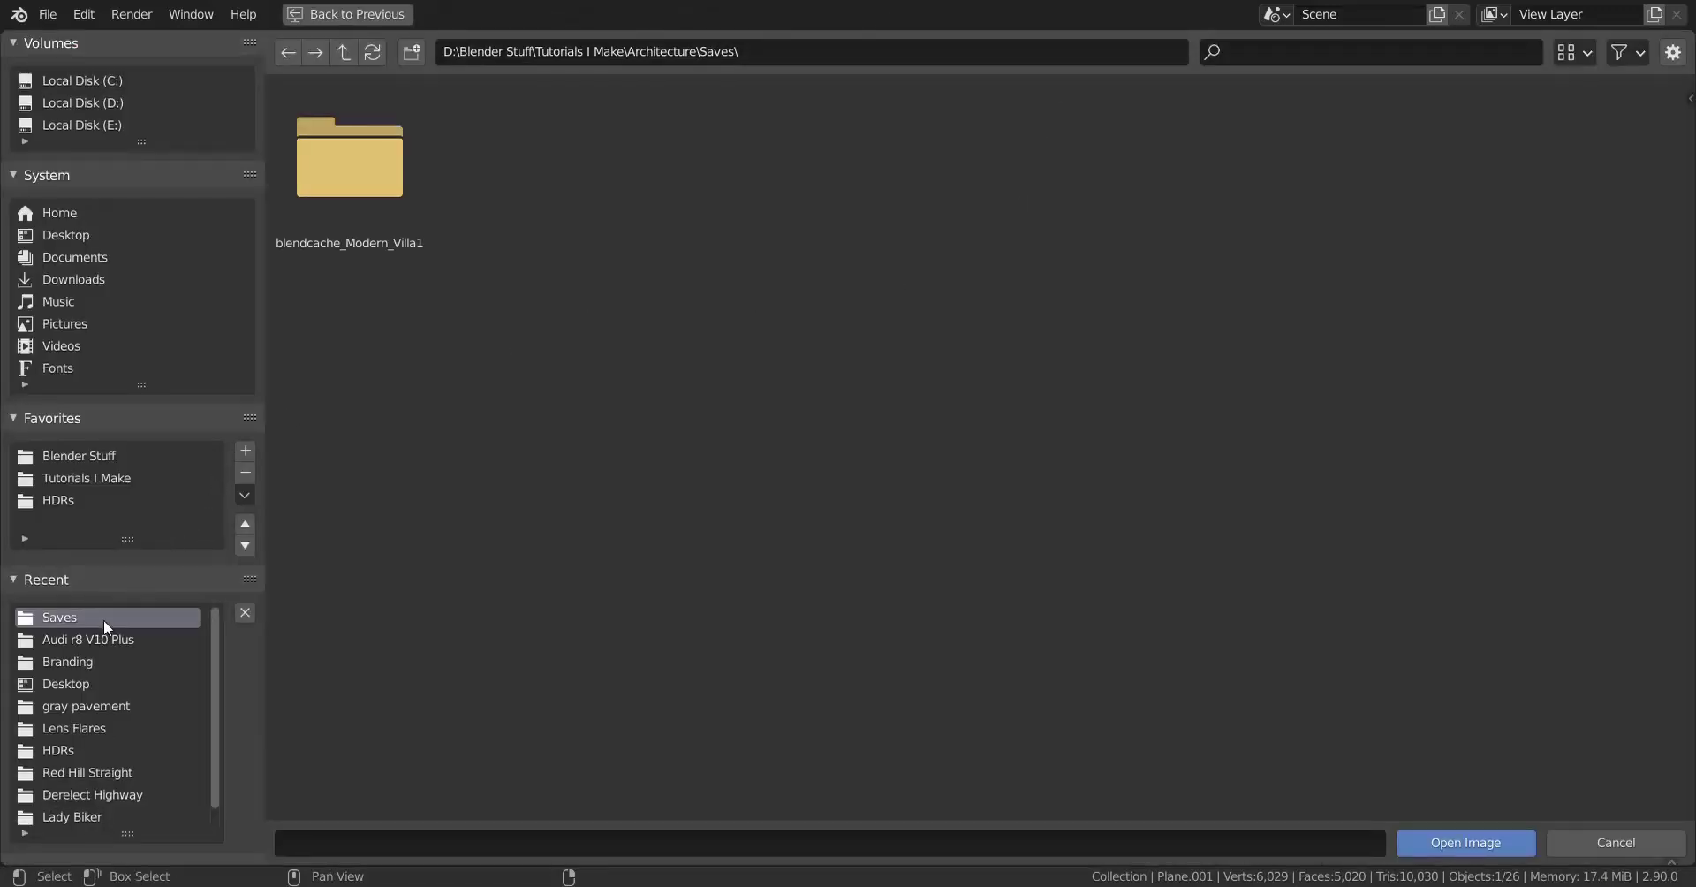
{"action": "key", "text": "Escape"}
{"action": "scroll", "coordinate": [1116, 470], "scroll_direction": "up", "scroll_amount": 3}
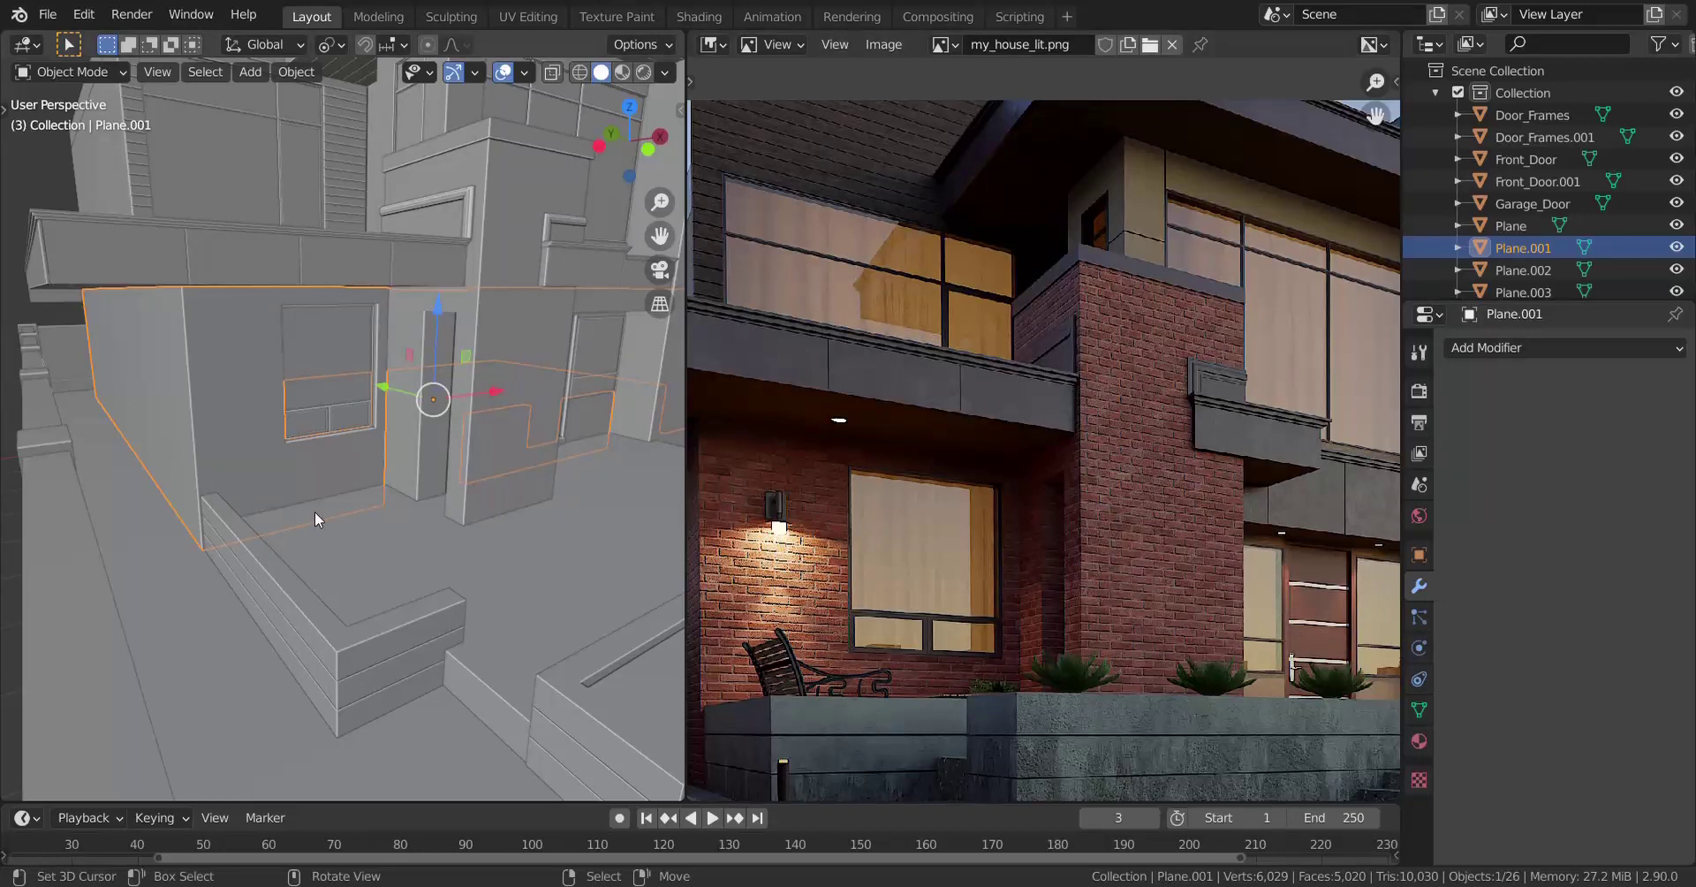
Isolate the ground-floor wall object Plane.001 in local view and enter Edit Mode.
{"action": "key", "text": "KP_Divide"}
{"action": "middle_click_drag", "start_coordinate": [196, 541], "coordinate": [364, 448], "text": "shift"}
{"action": "scroll", "coordinate": [341, 504], "scroll_direction": "up", "scroll_amount": 3}
{"action": "key", "text": "Tab"}
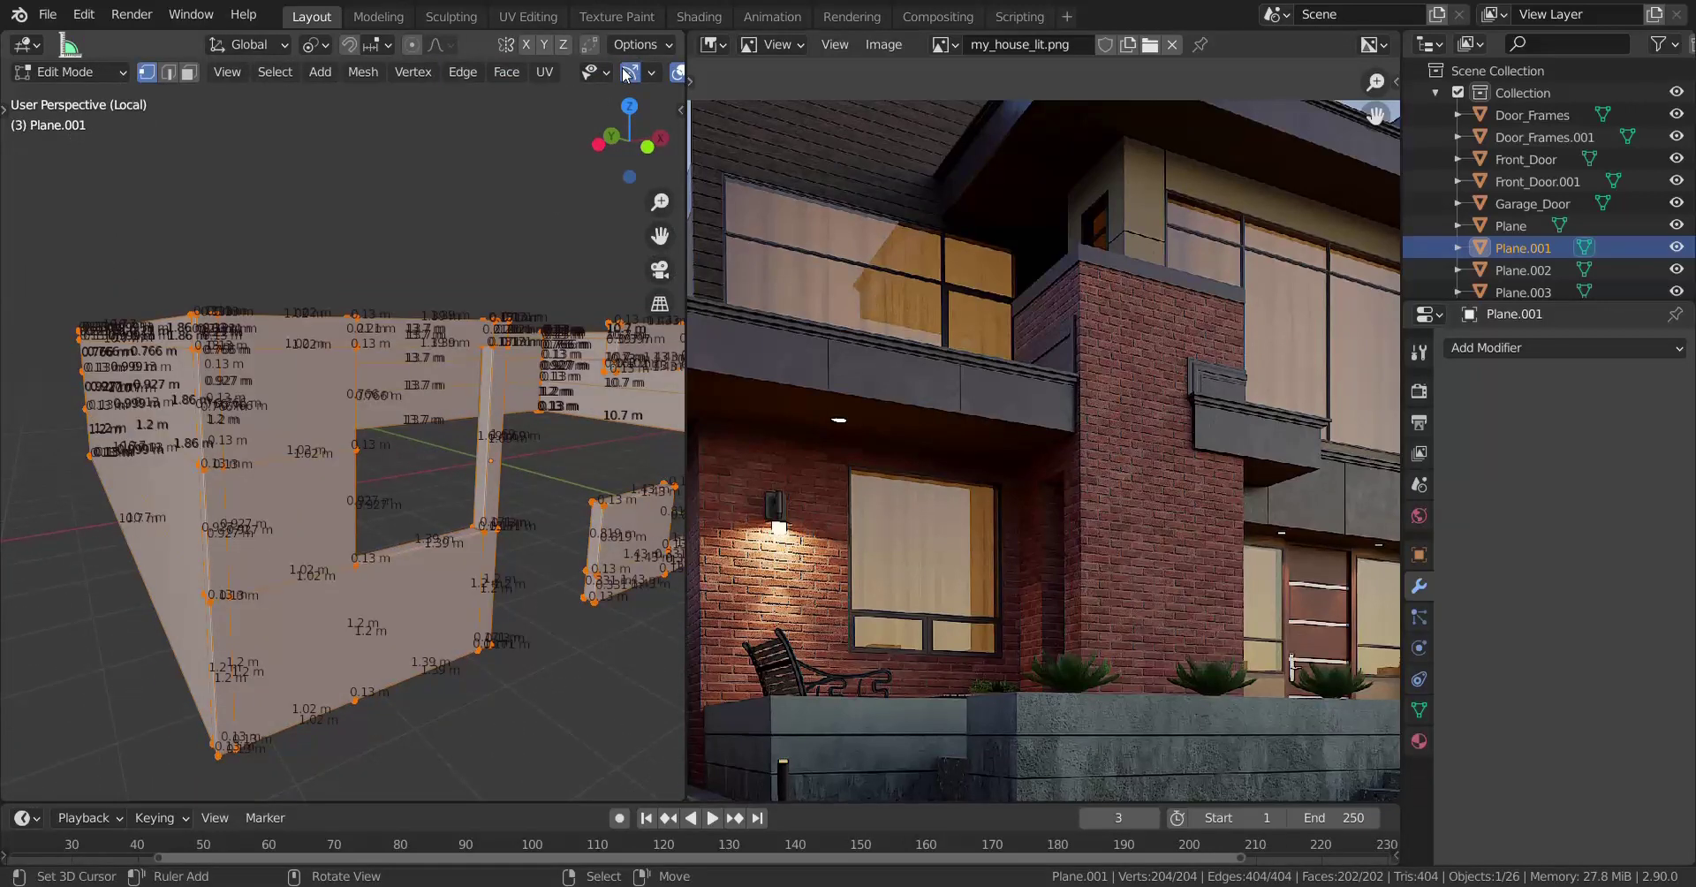
Turn off the Edge Length measurement overlay for the wall mesh in the 3D viewport.
{"action": "scroll", "coordinate": [661, 78], "scroll_direction": "down", "scroll_amount": 5}
{"action": "left_click", "coordinate": [665, 73]}
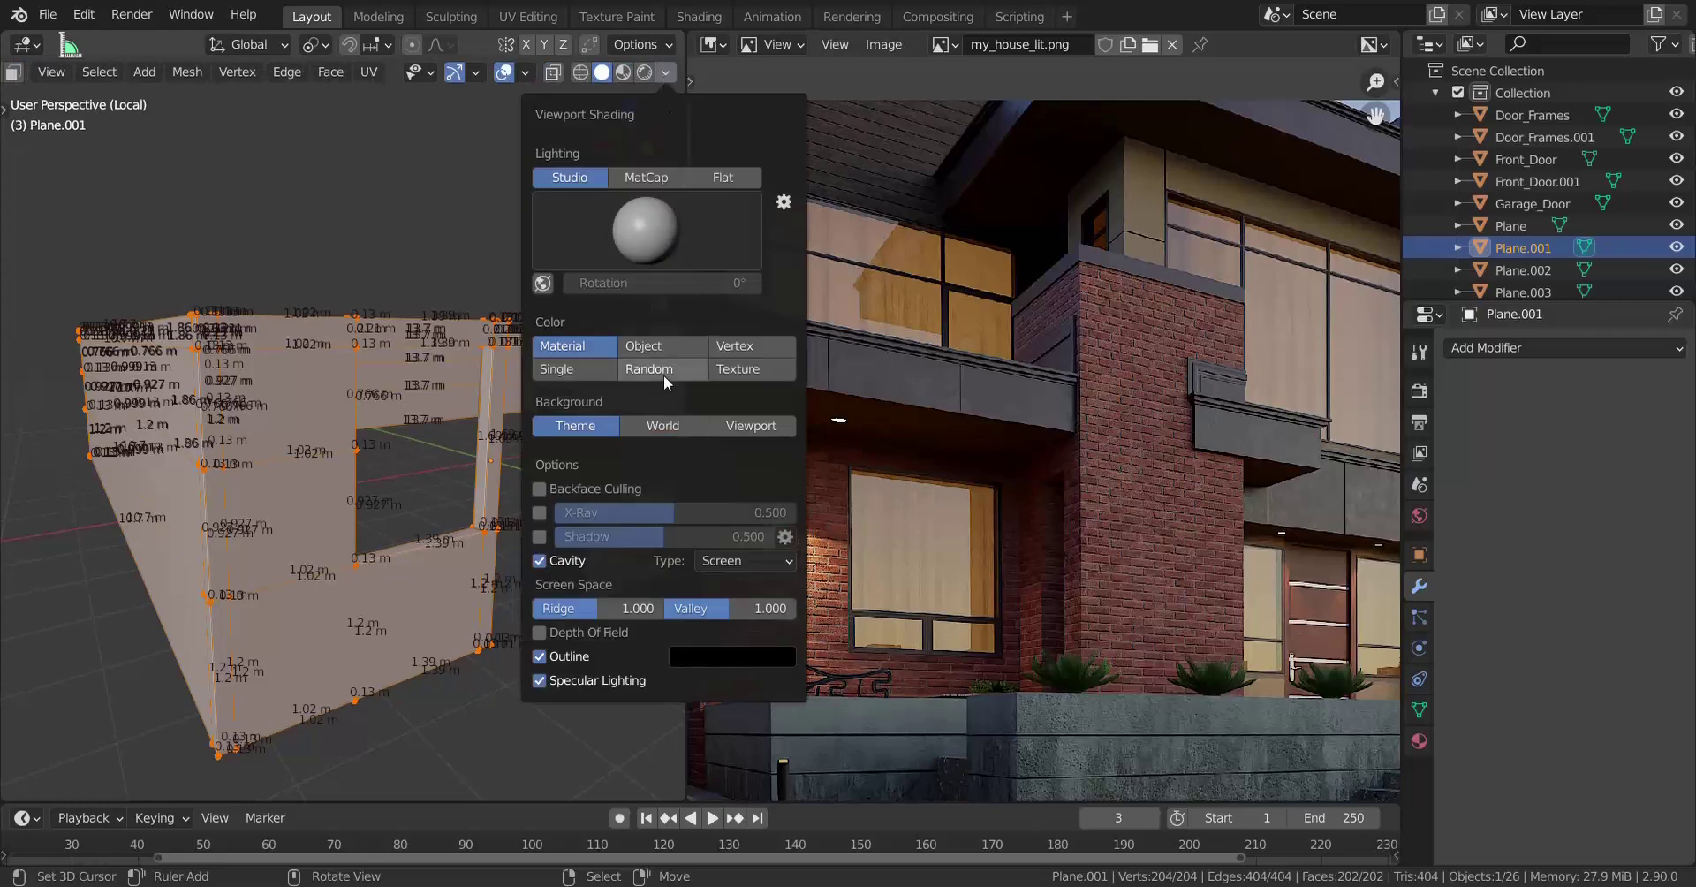
{"action": "left_click", "coordinate": [633, 231]}
{"action": "left_click", "coordinate": [526, 74]}
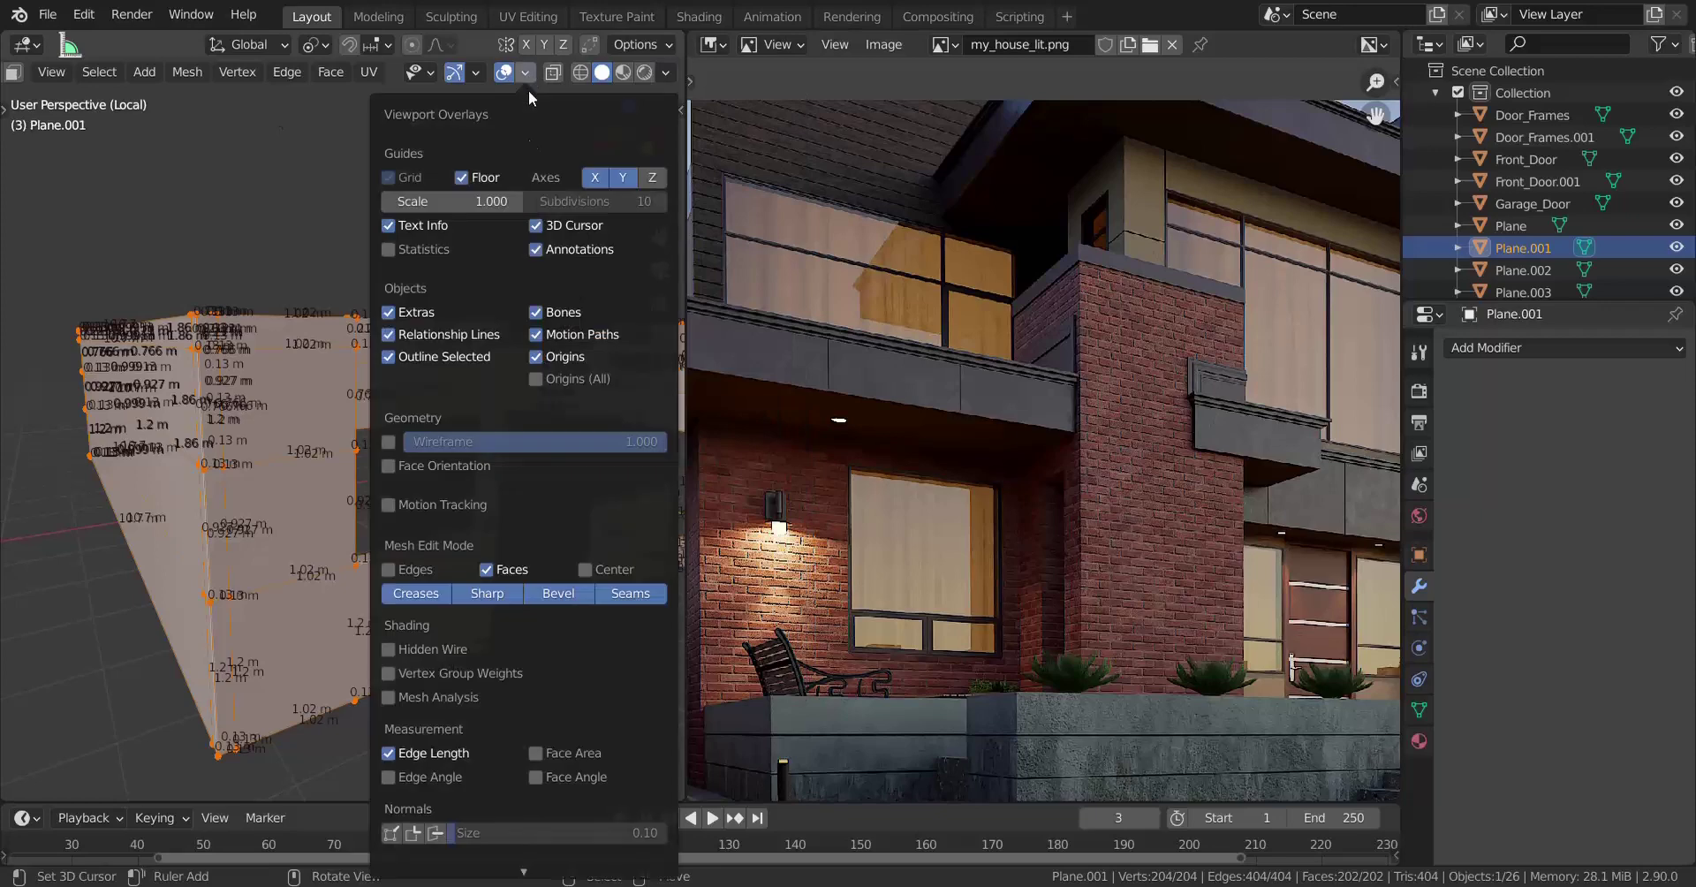
{"action": "left_click", "coordinate": [388, 752]}
{"action": "scroll", "coordinate": [352, 380], "scroll_direction": "down", "scroll_amount": 5}
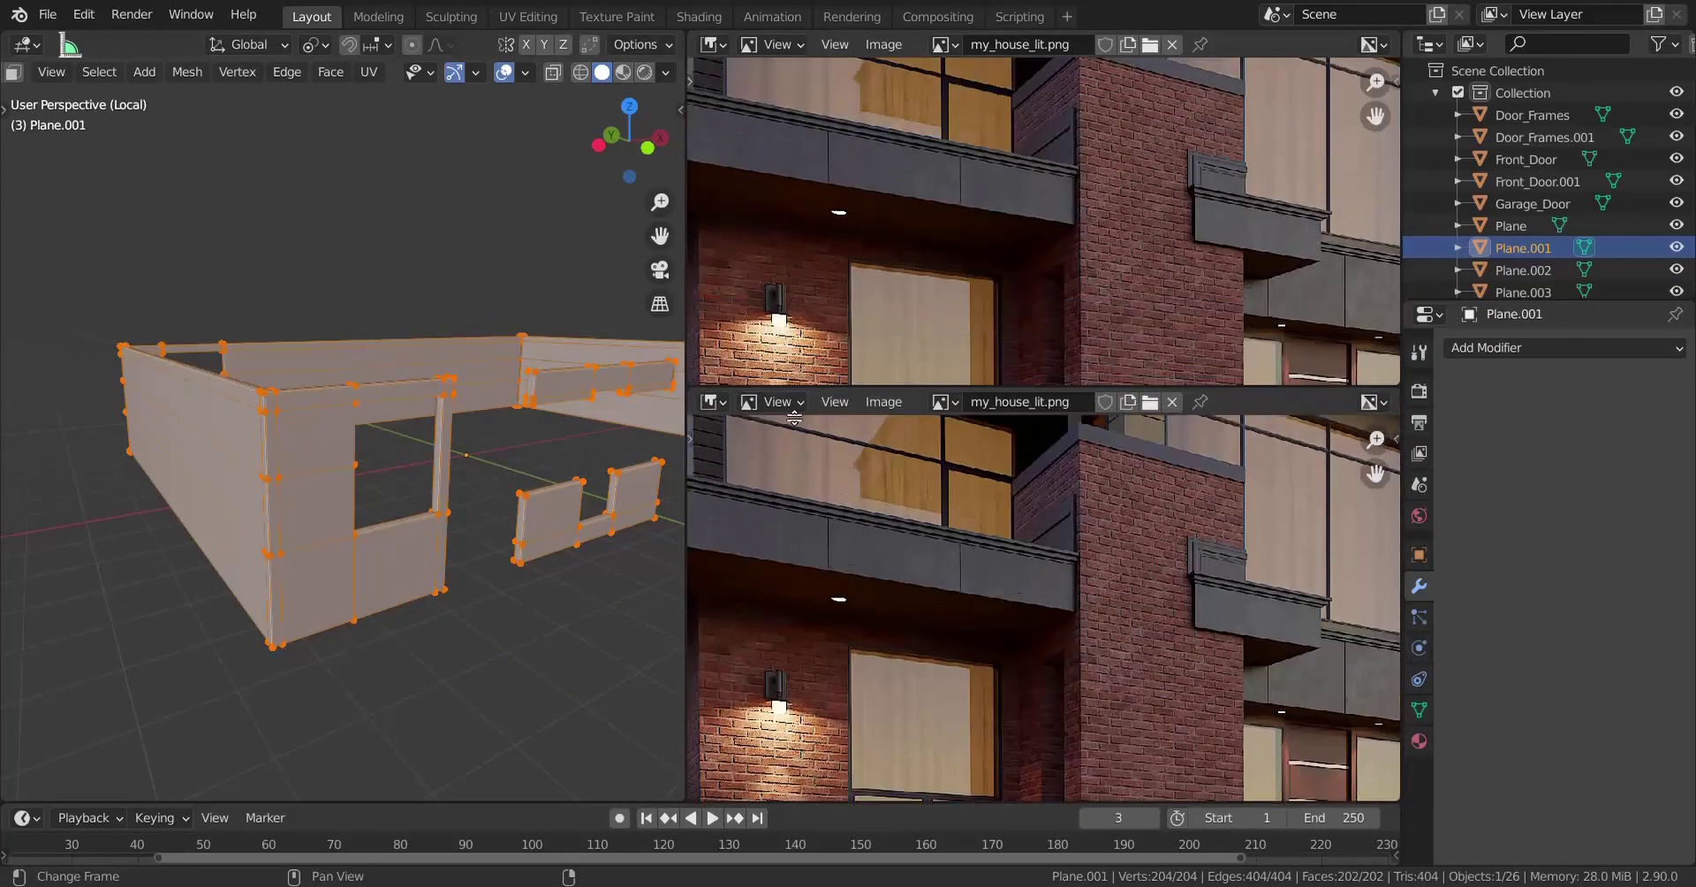
Split the reference image area into upper and lower parts and make the lower one a UV Editor showing the whole UV grid.
{"action": "left_click_drag", "start_coordinate": [691, 36], "coordinate": [721, 471]}
{"action": "left_click", "coordinate": [712, 467]}
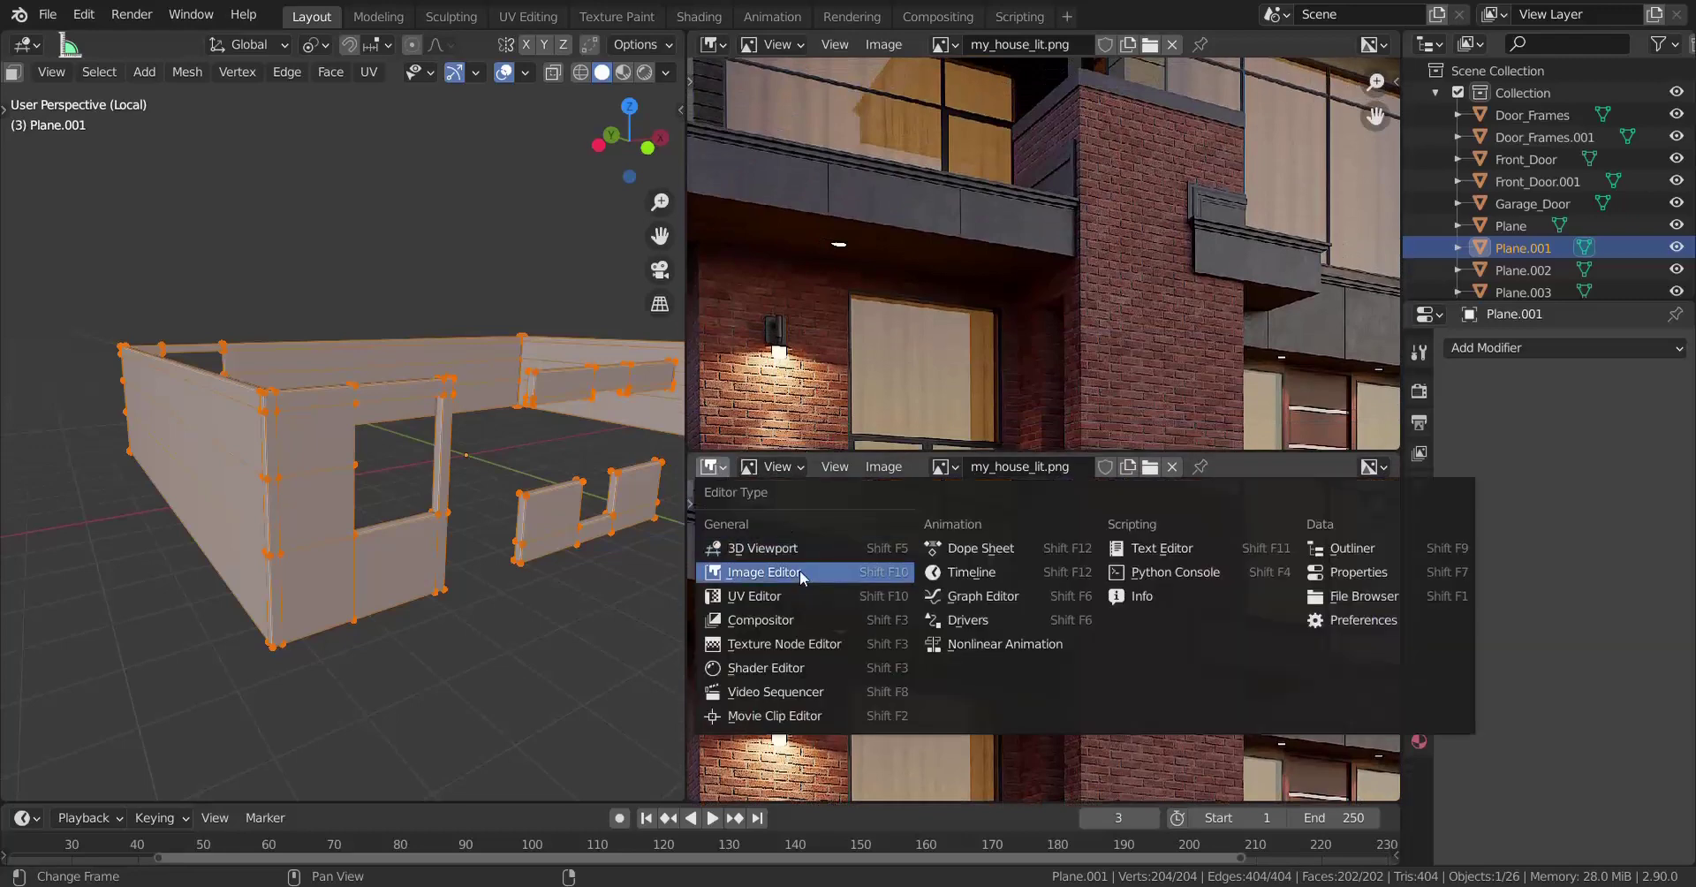
{"action": "left_click", "coordinate": [759, 599]}
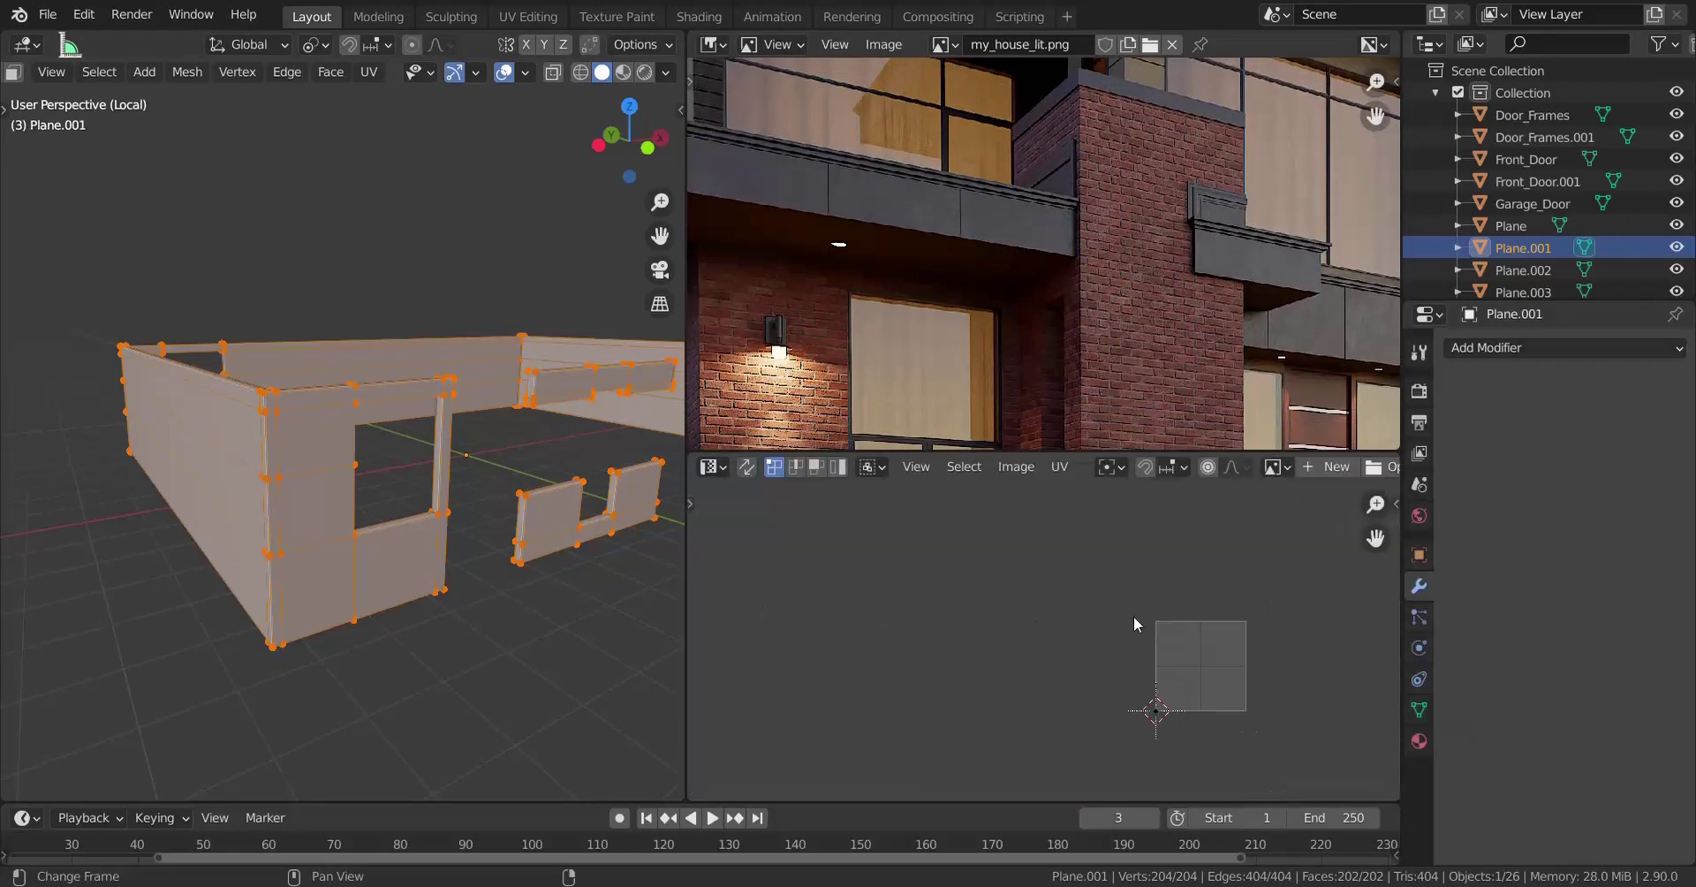
{"action": "middle_click_drag", "start_coordinate": [1134, 617], "coordinate": [909, 570]}
{"action": "scroll", "coordinate": [890, 572], "scroll_direction": "up", "scroll_amount": 5}
{"action": "middle_click_drag", "start_coordinate": [984, 643], "coordinate": [1076, 726]}
{"action": "scroll", "coordinate": [990, 658], "scroll_direction": "down", "scroll_amount": 1}
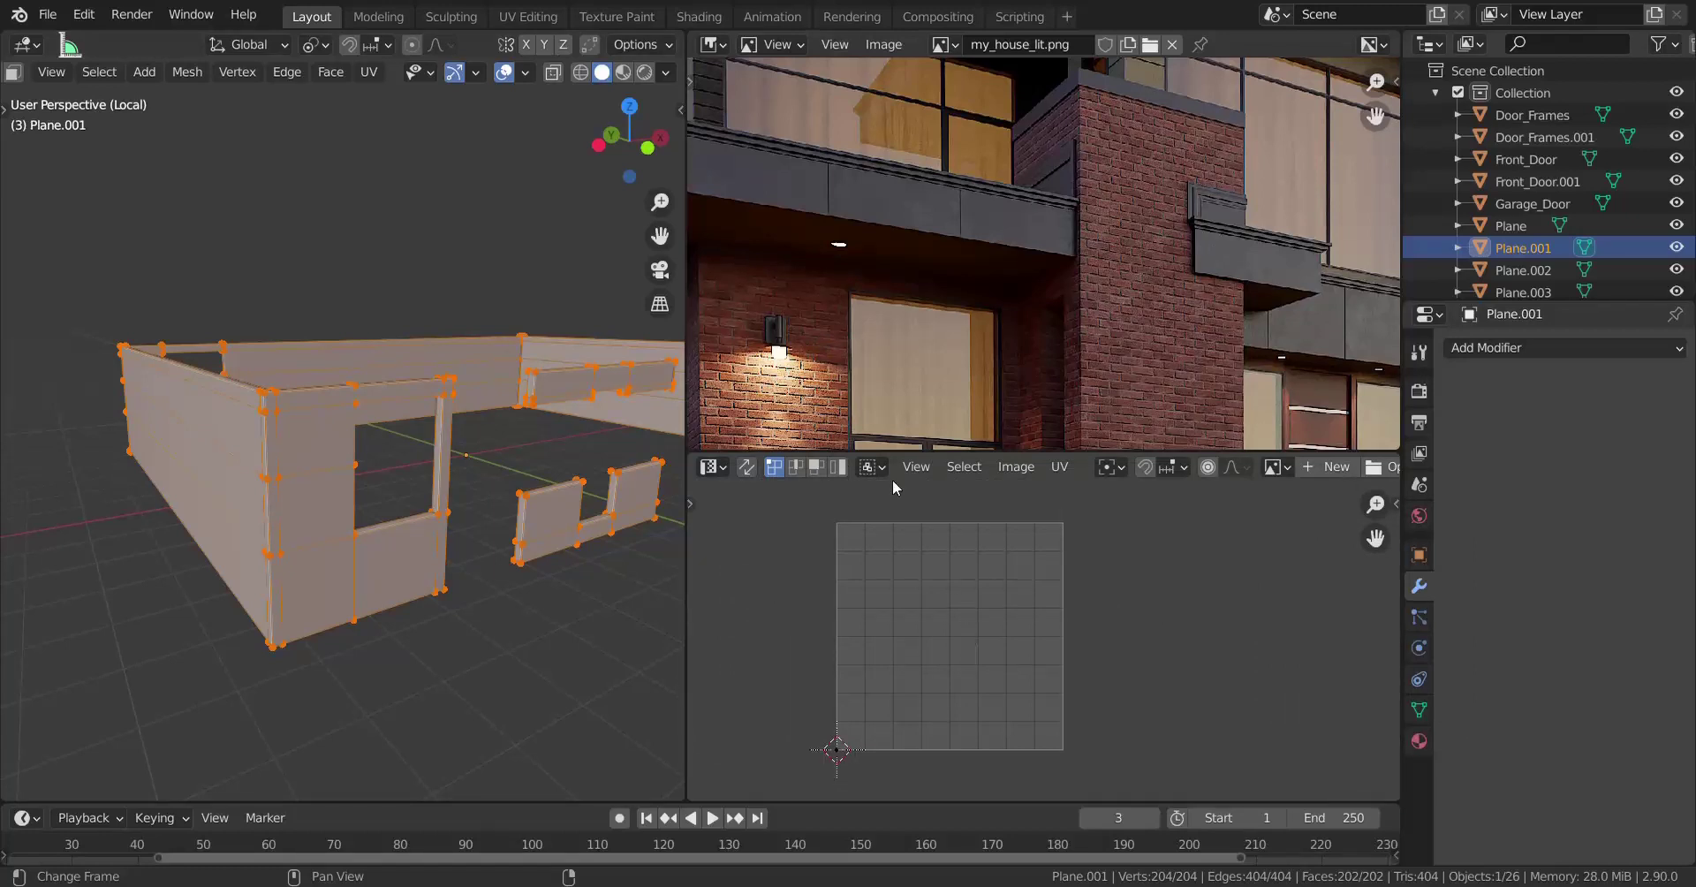
Create a new material on the wall object and name it Brick Wall.
{"action": "left_click", "coordinate": [1419, 740]}
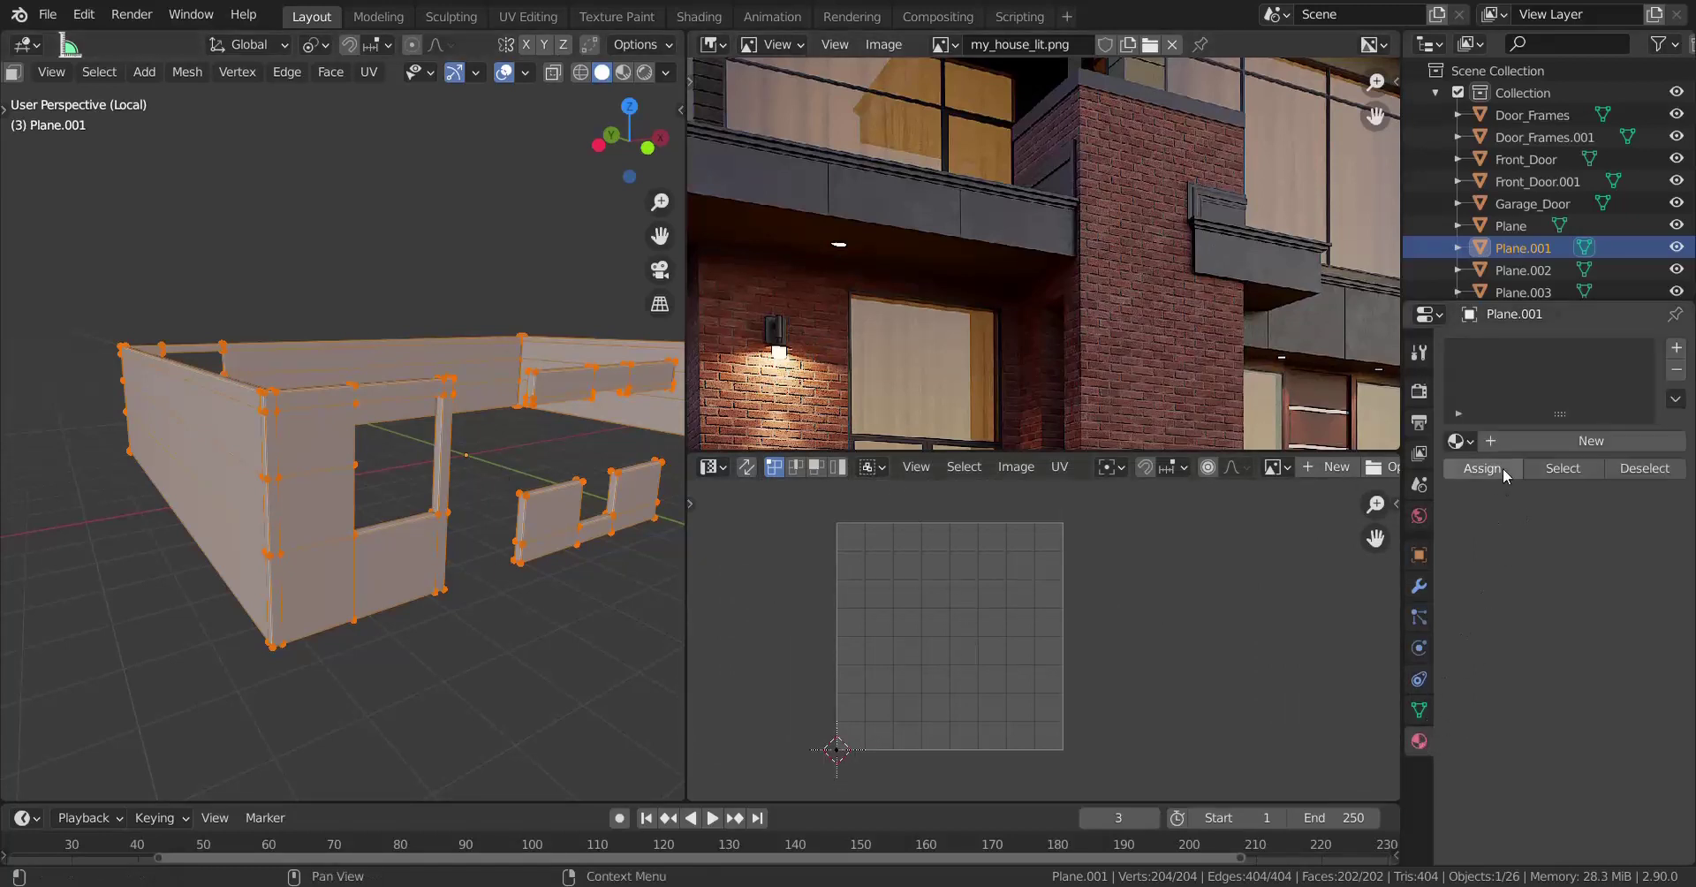
{"action": "left_click", "coordinate": [1557, 441]}
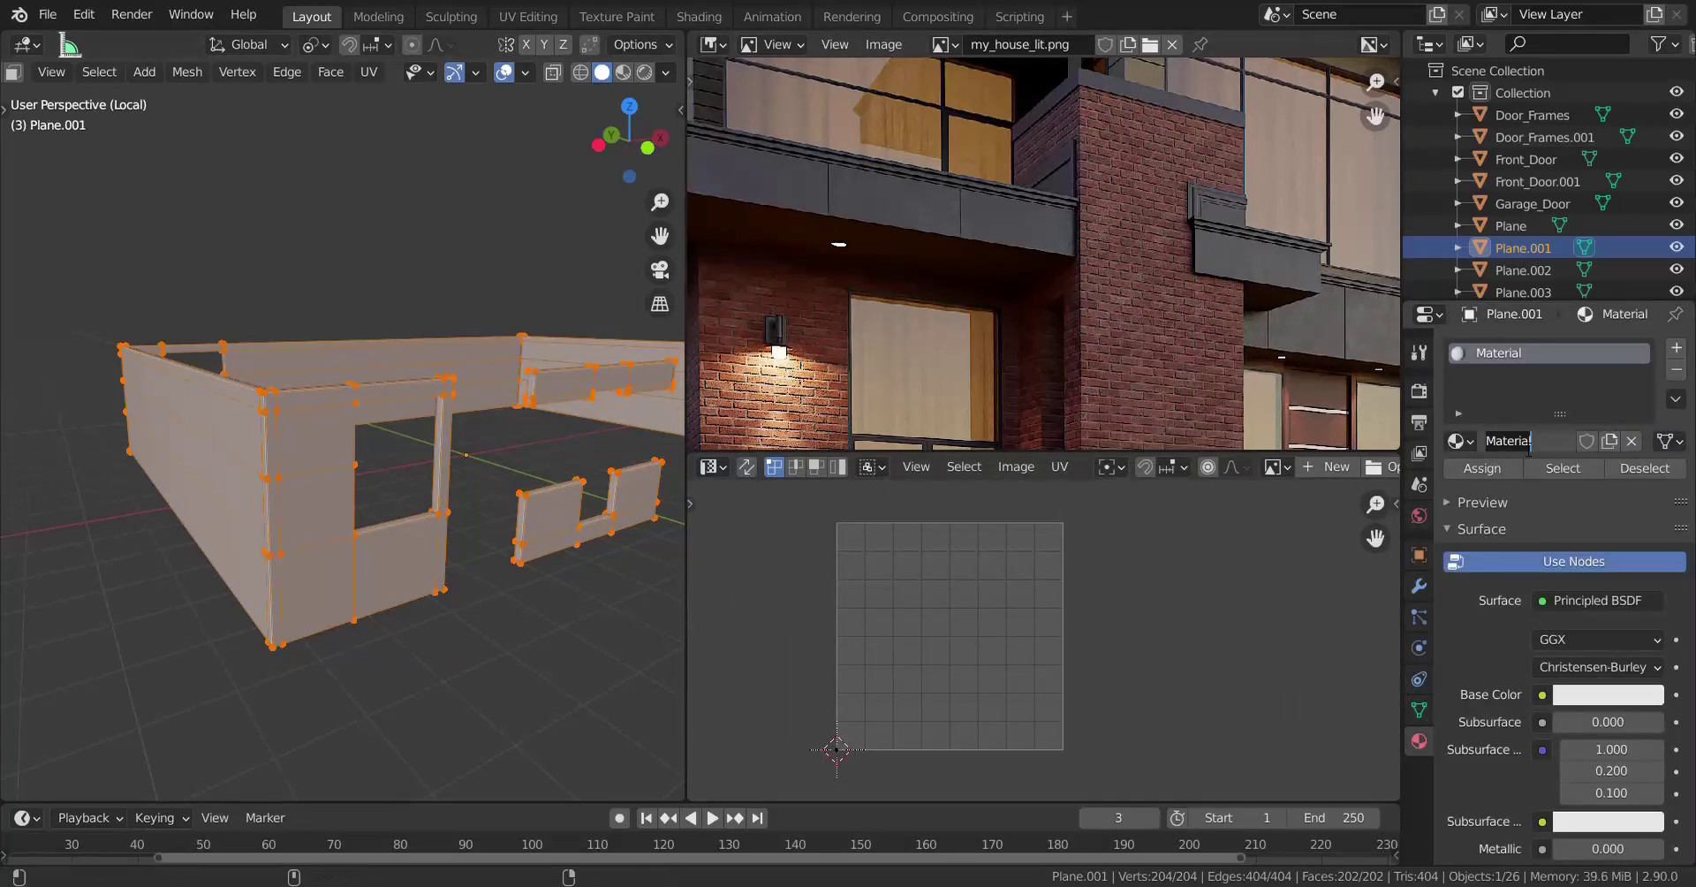
{"action": "type", "text": "Br"}
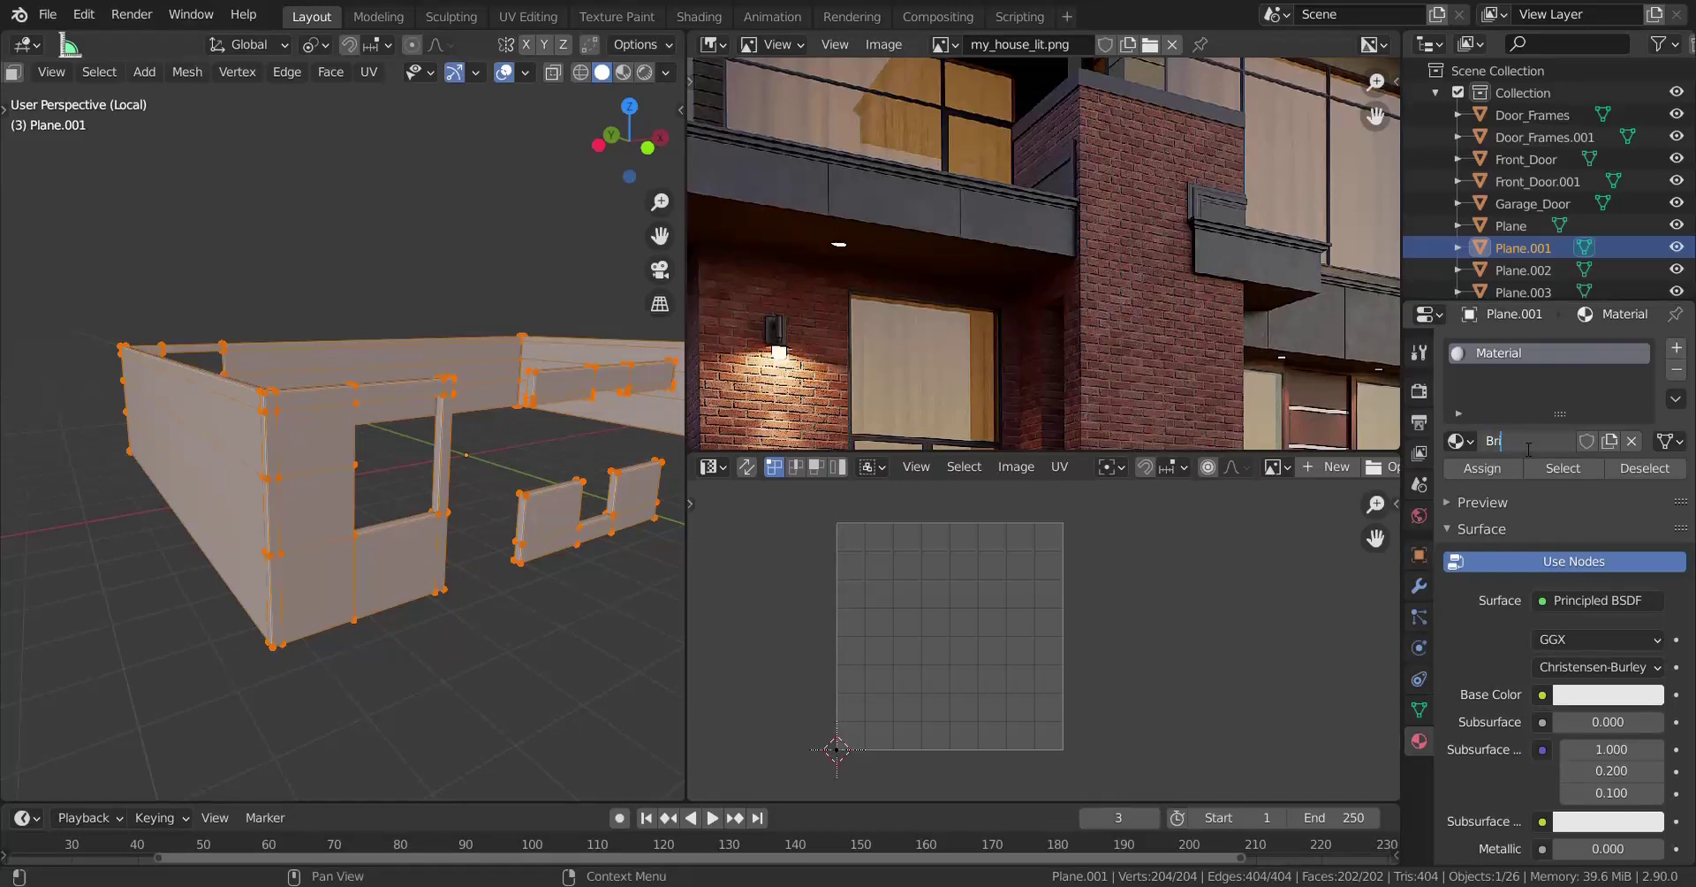
{"action": "type", "text": "ick Wall"}
{"action": "key", "text": "Return"}
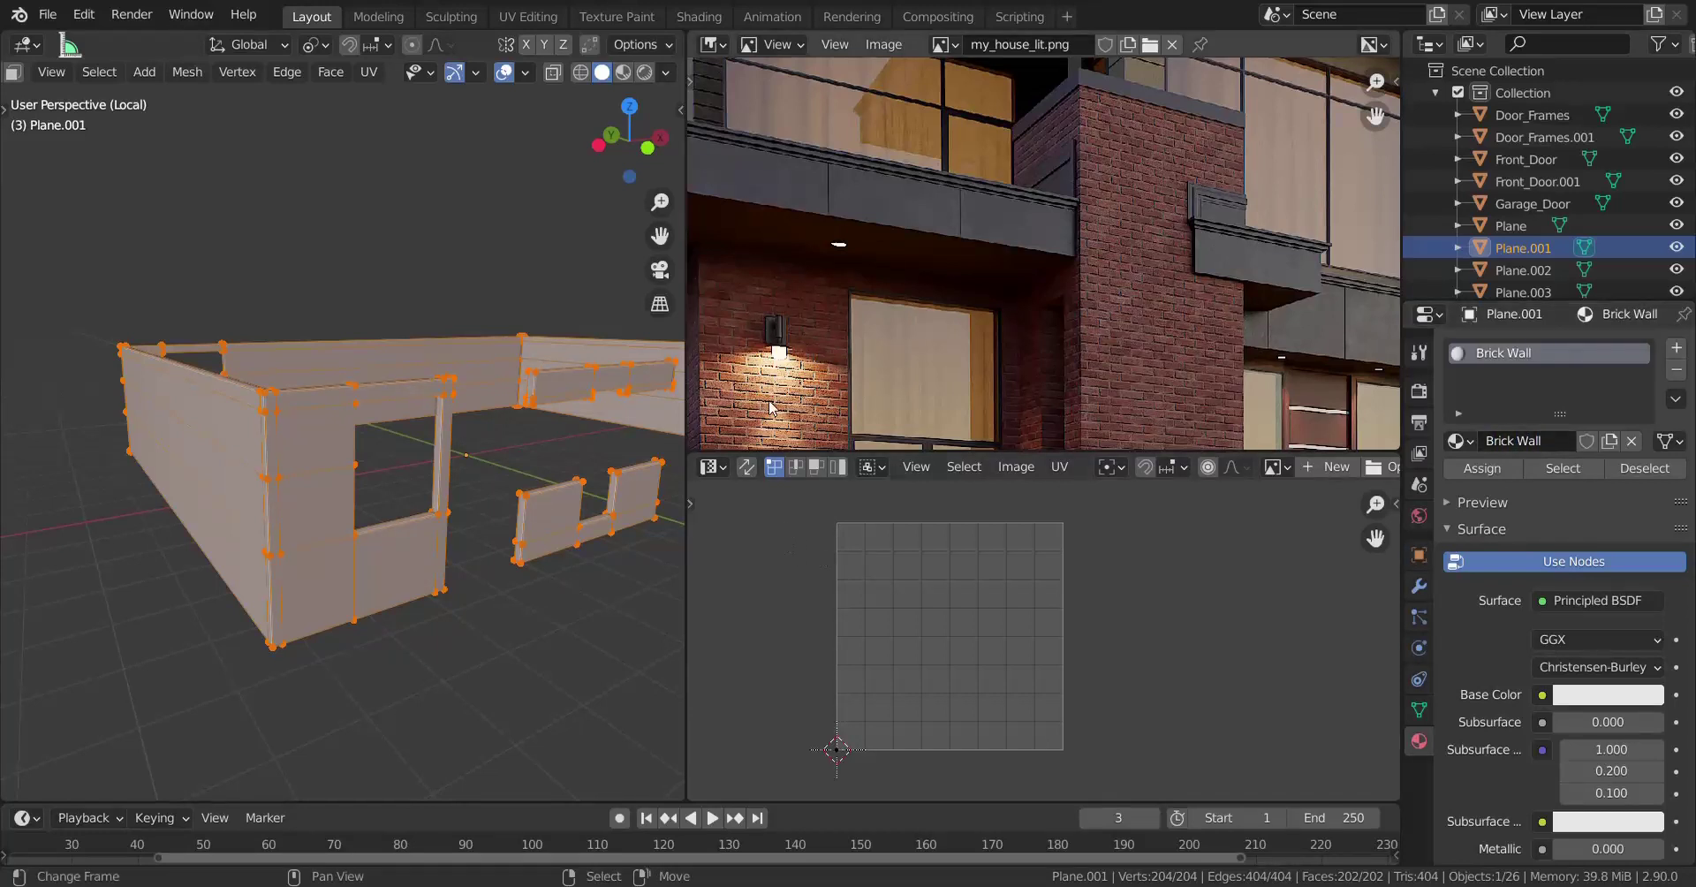
{"action": "scroll", "coordinate": [894, 277], "scroll_direction": "down", "scroll_amount": 3}
{"action": "scroll", "coordinate": [962, 270], "scroll_direction": "up", "scroll_amount": 1}
{"action": "scroll", "coordinate": [962, 269], "scroll_direction": "up", "scroll_amount": 1}
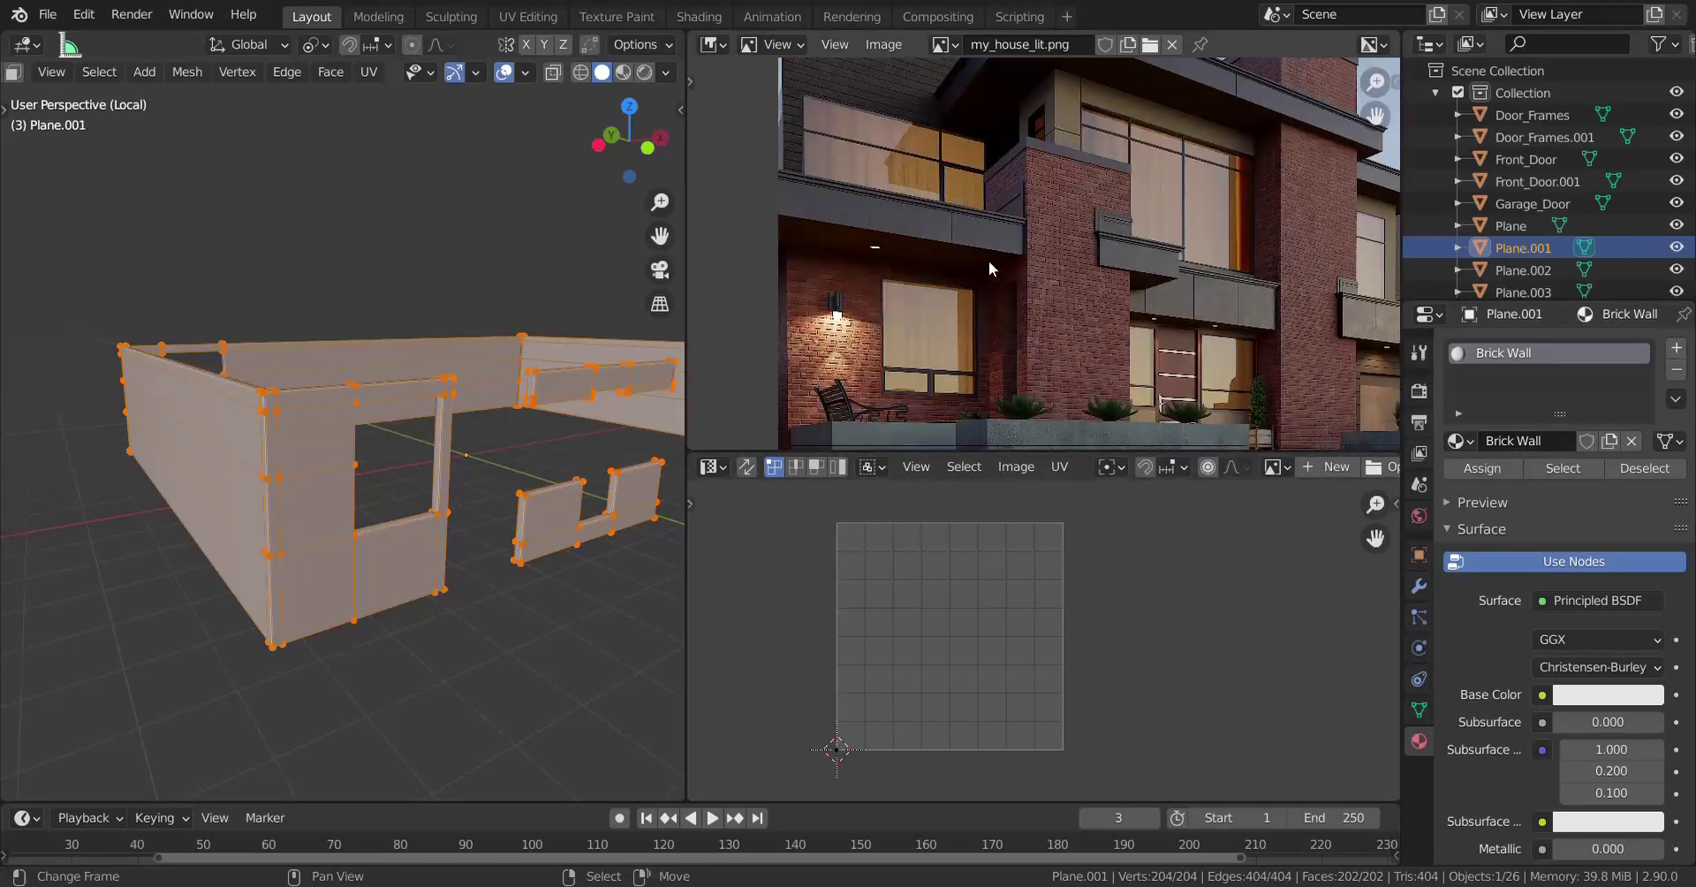
{"action": "middle_click_drag", "start_coordinate": [989, 261], "coordinate": [913, 255]}
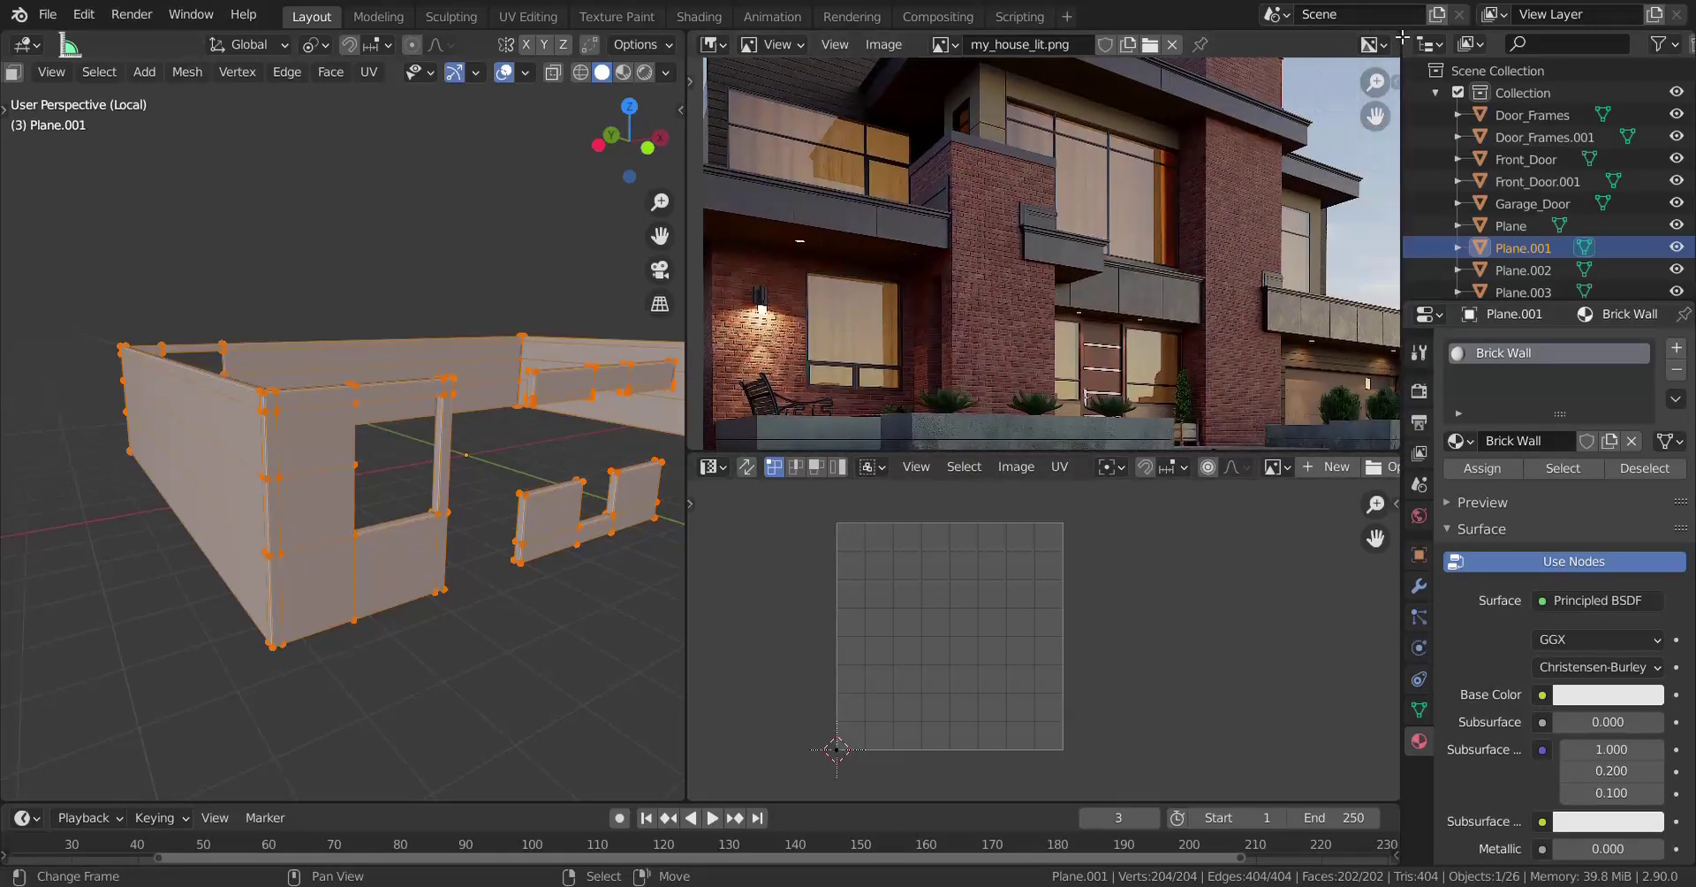
{"action": "left_click_drag", "start_coordinate": [1402, 37], "coordinate": [1152, 117]}
{"action": "right_click", "coordinate": [1152, 117]}
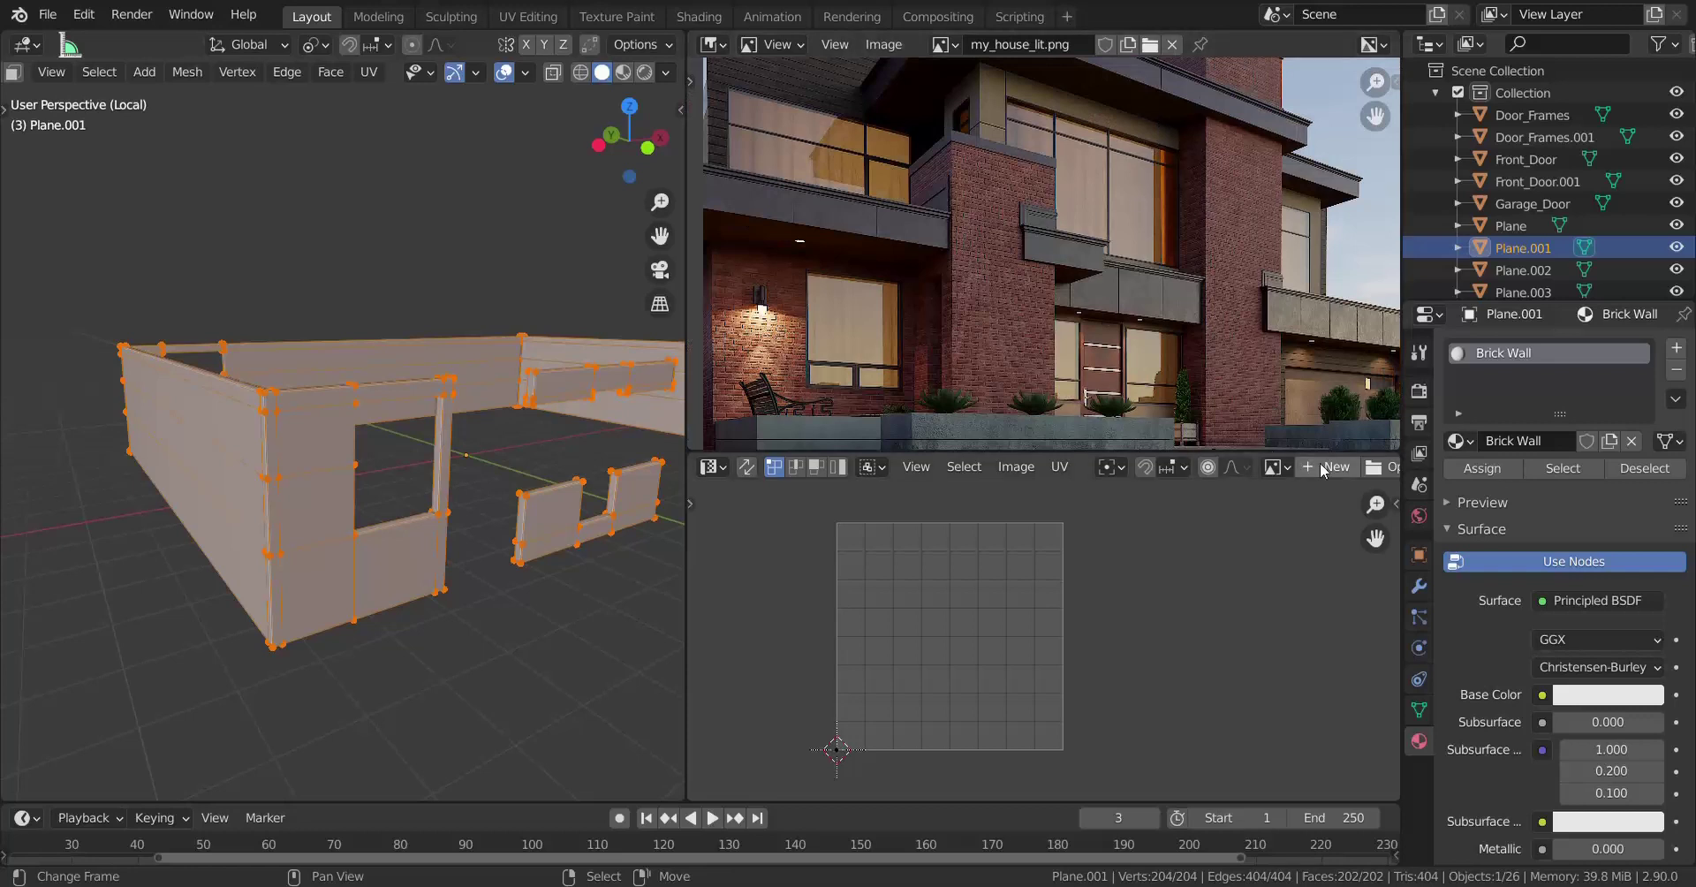
Split the UV Editor side by side and make the new area a Shader Editor with its sidebar hidden.
{"action": "left_click_drag", "start_coordinate": [1398, 457], "coordinate": [1044, 513]}
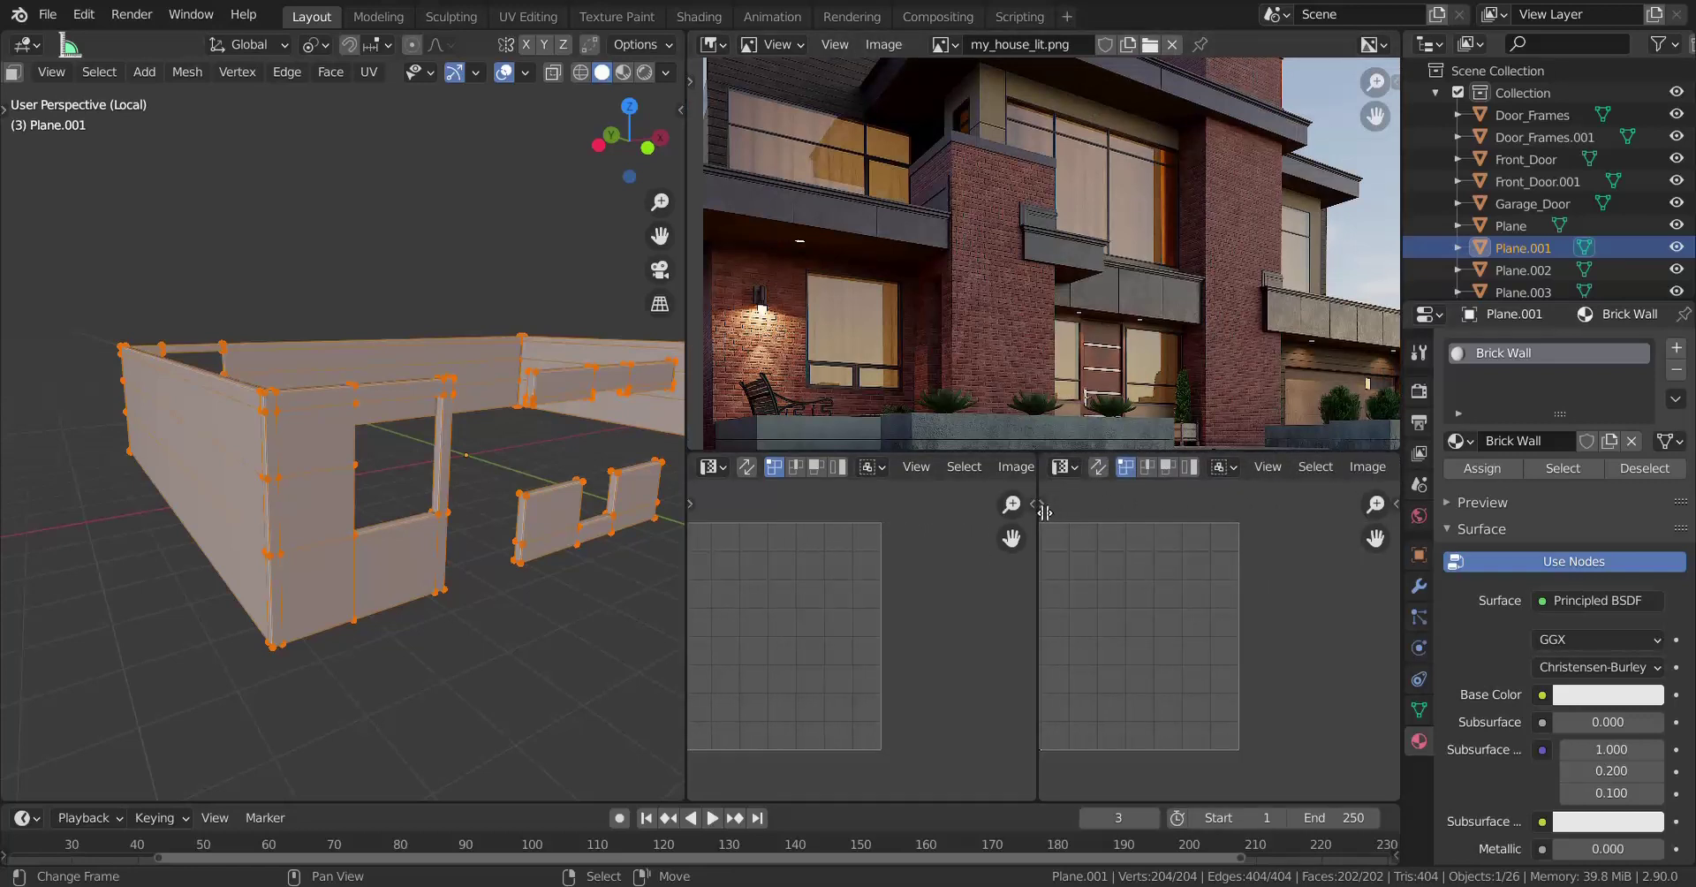
{"action": "key", "text": "Home"}
{"action": "left_click", "coordinate": [1069, 468]}
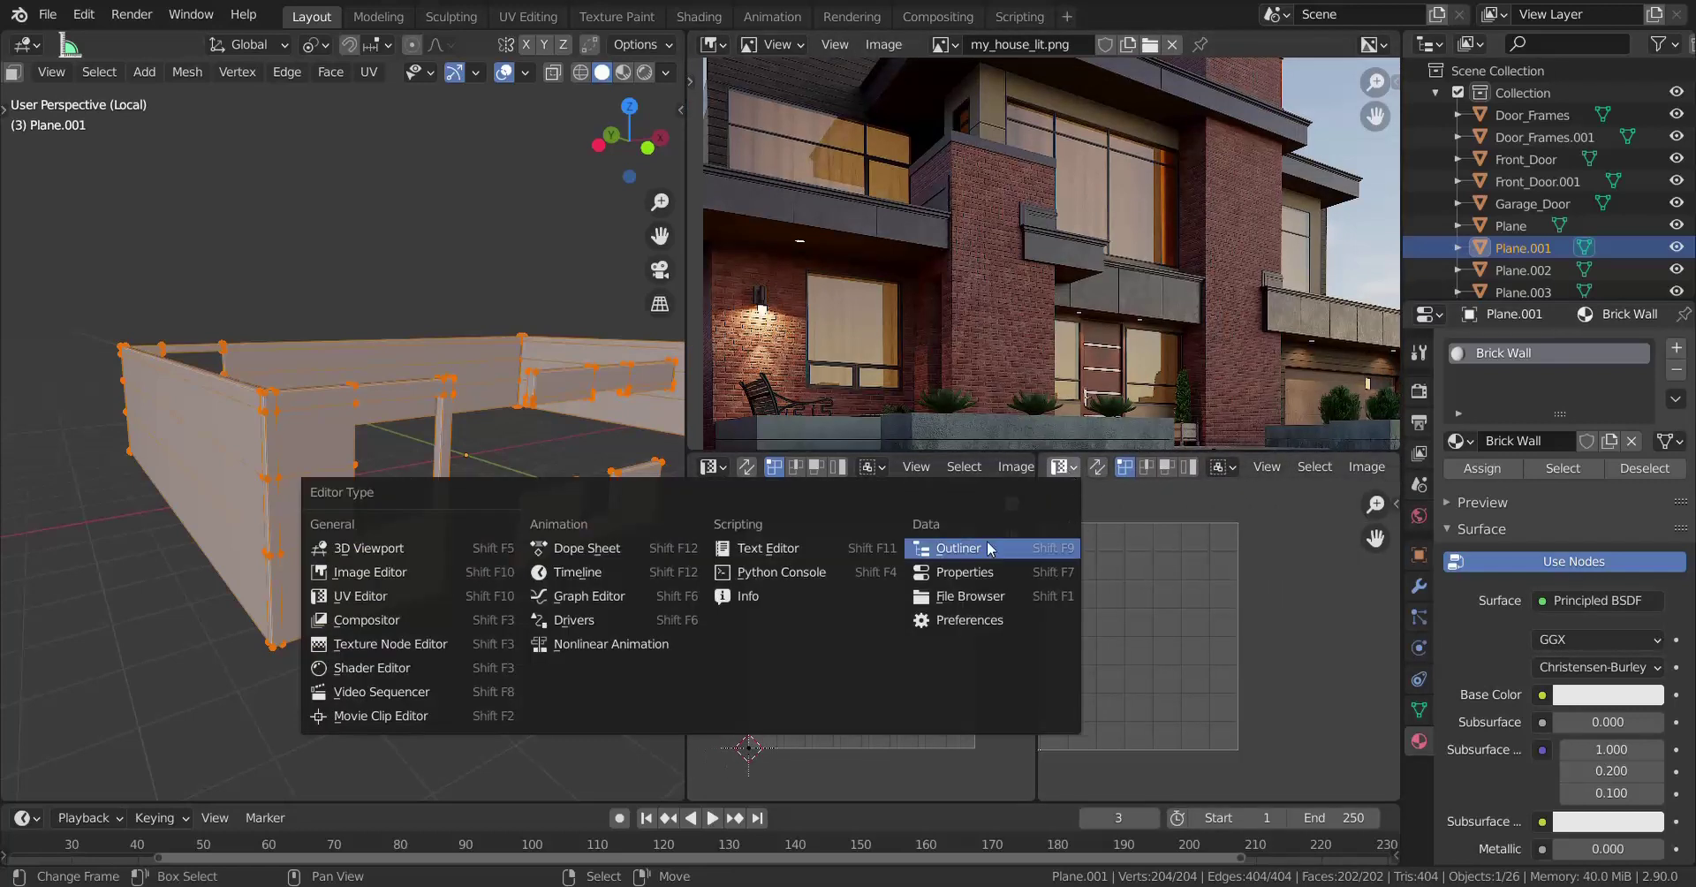
{"action": "left_click", "coordinate": [372, 667]}
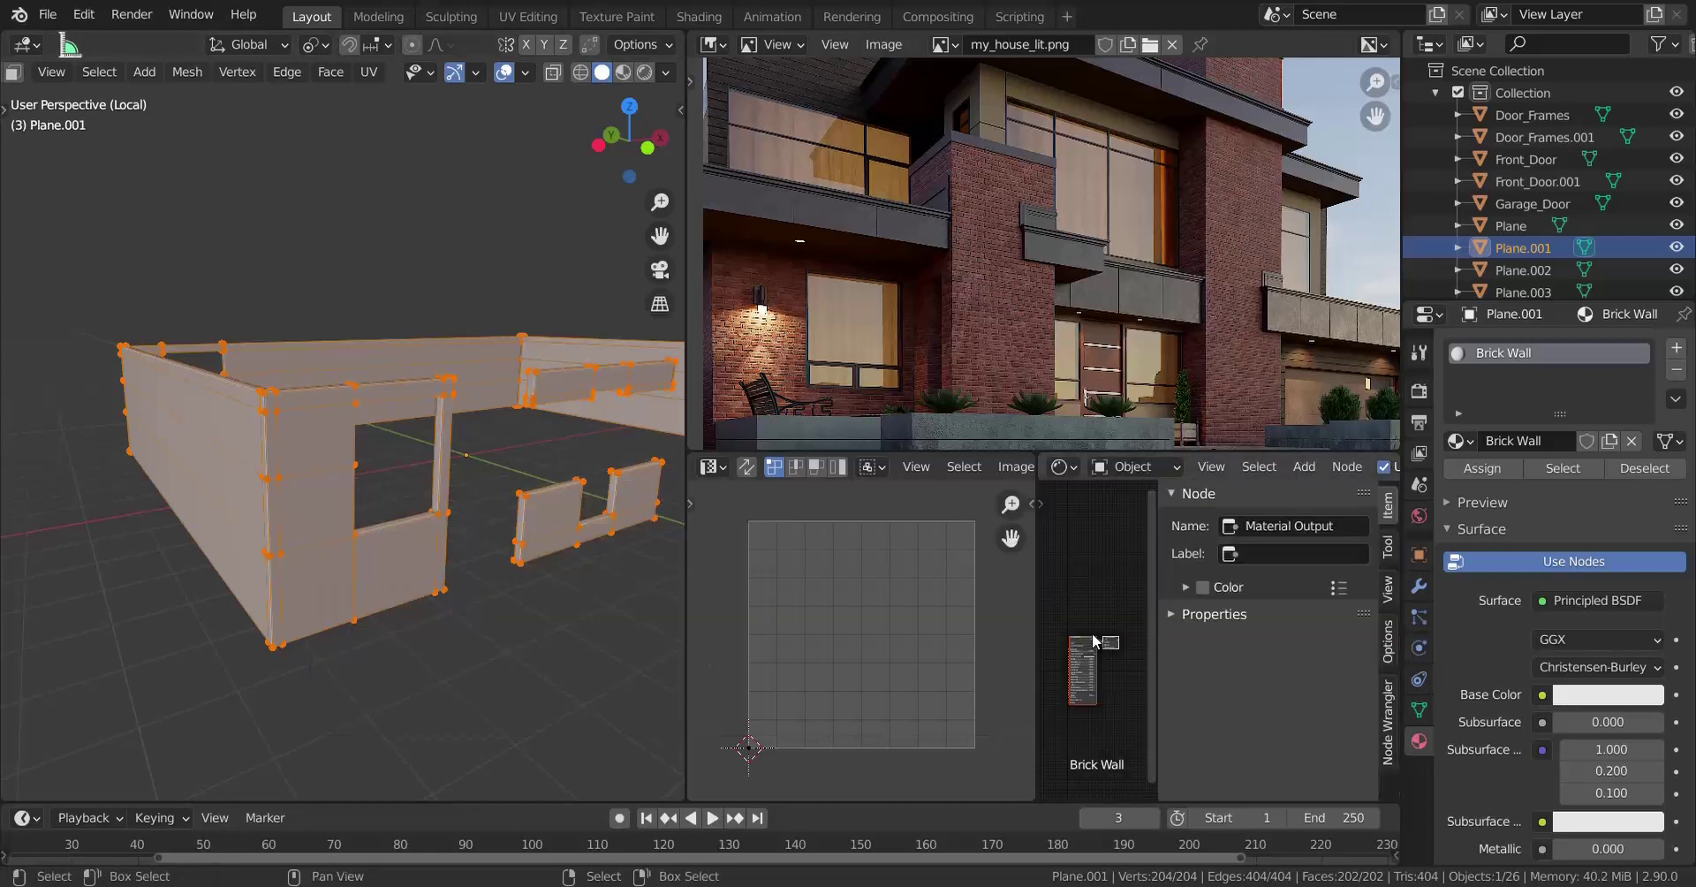
{"action": "key", "text": "n"}
{"action": "scroll", "coordinate": [1145, 629], "scroll_direction": "up", "scroll_amount": 5}
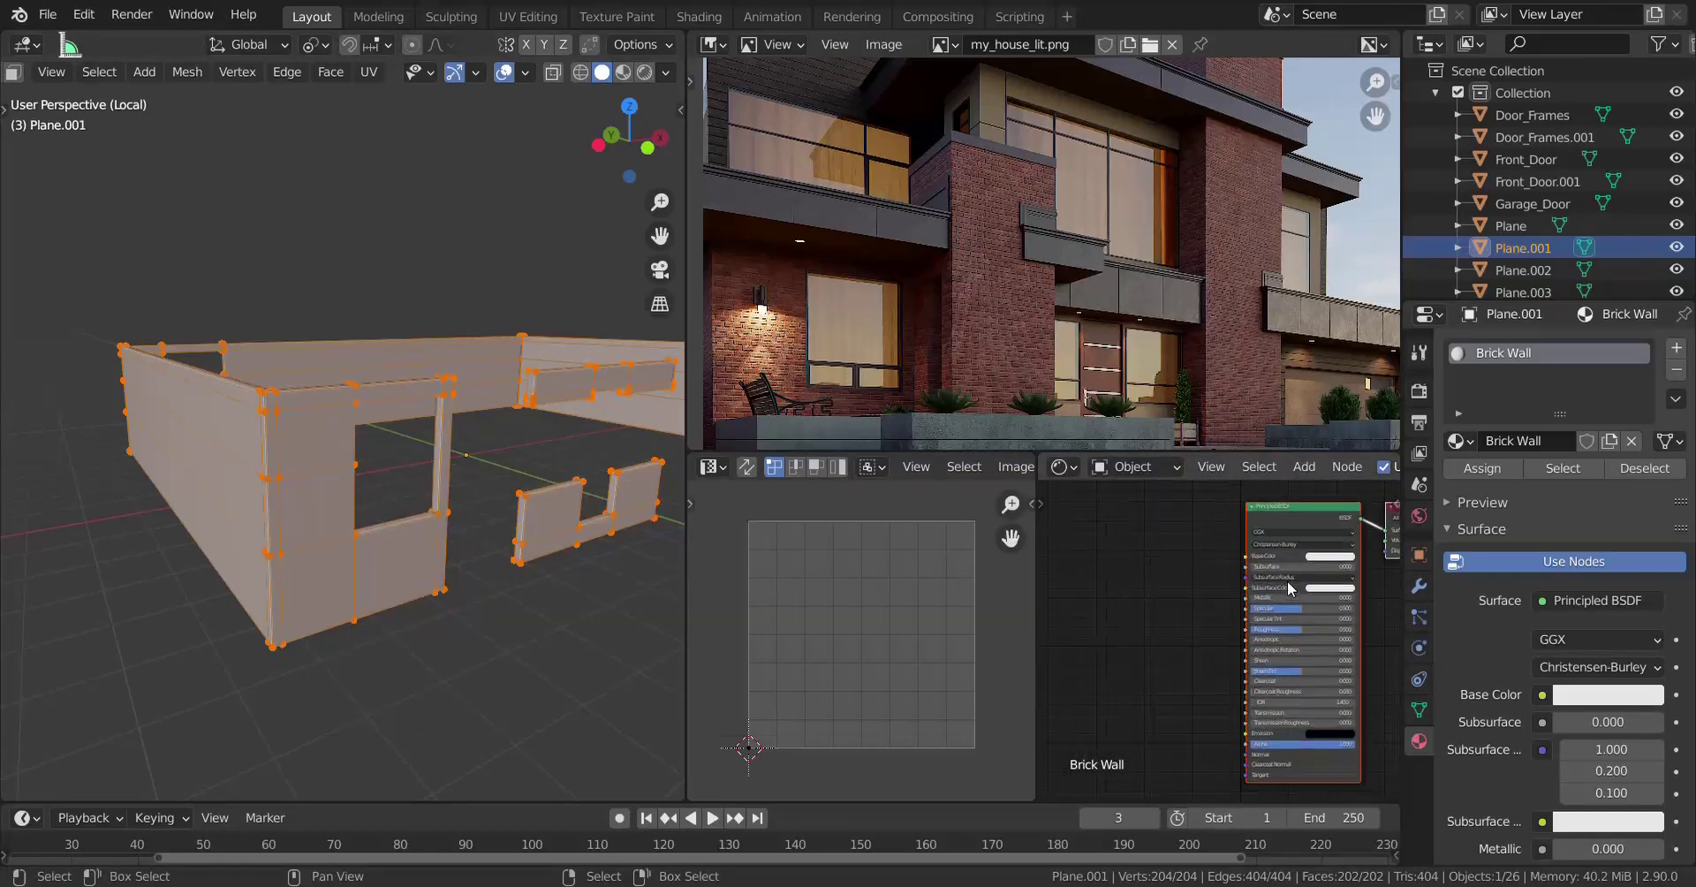
Add a Node Wrangler texture setup with Image Texture and Mapping nodes to the Principled BSDF's base color, and rearrange the nodes.
{"action": "left_click", "coordinate": [1279, 516]}
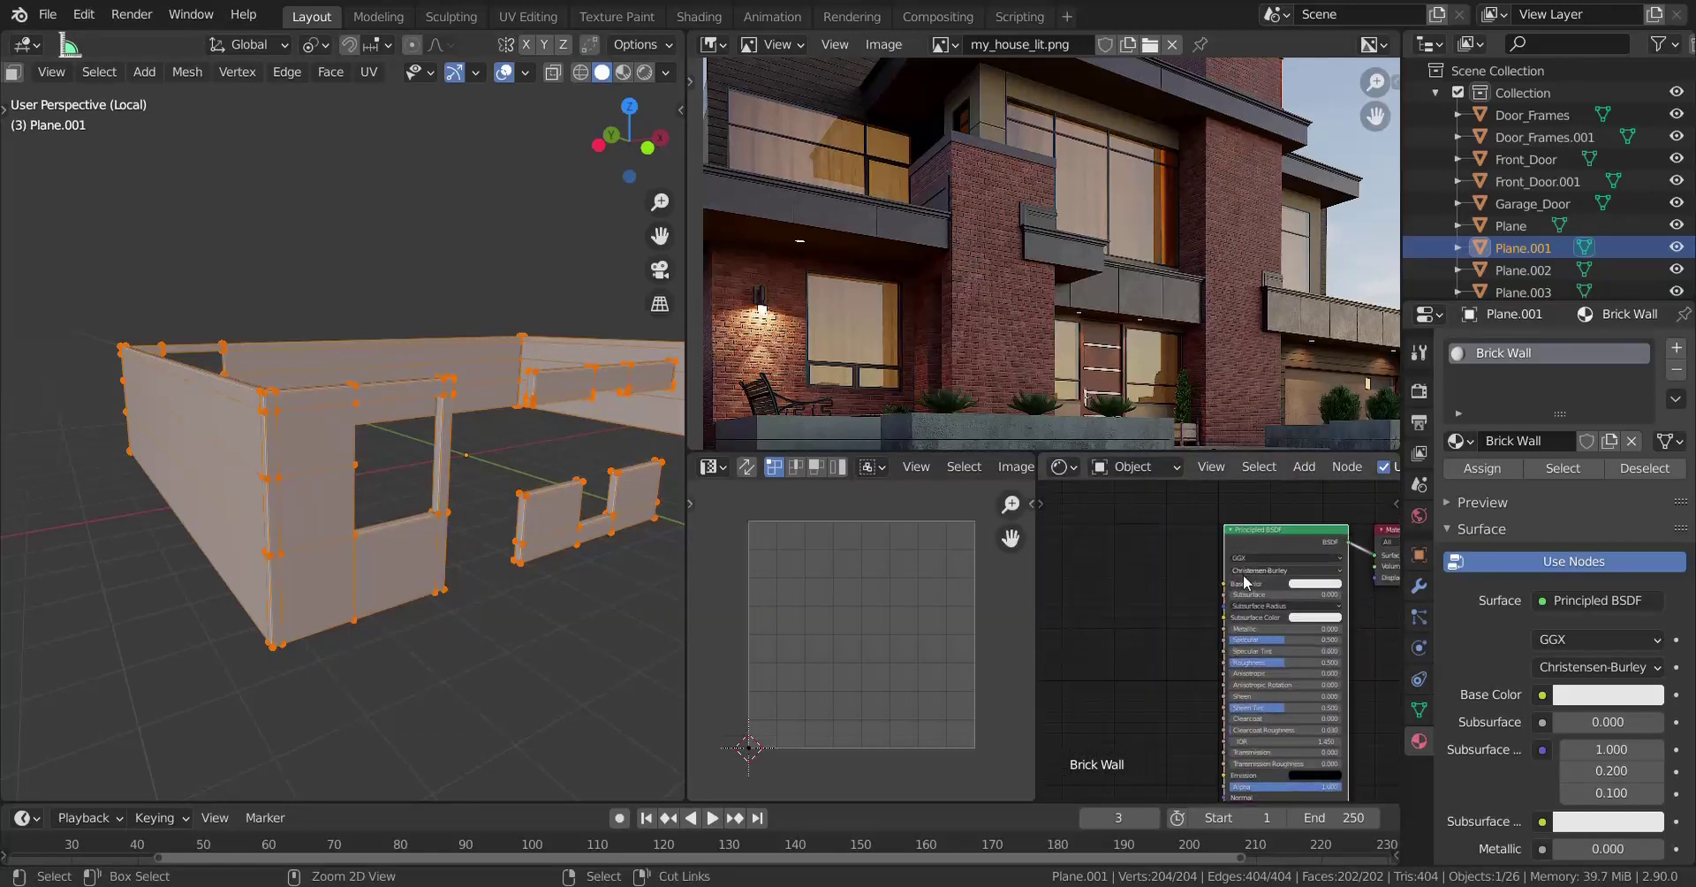
{"action": "key", "text": "ctrl+t"}
{"action": "middle_click_drag", "start_coordinate": [1169, 626], "coordinate": [1218, 673]}
{"action": "key", "text": "g"}
{"action": "left_click", "coordinate": [1060, 471]}
{"action": "key", "text": "g"}
{"action": "left_click", "coordinate": [1155, 574]}
{"action": "scroll", "coordinate": [1156, 604], "scroll_direction": "down", "scroll_amount": 1}
{"action": "scroll", "coordinate": [1207, 583], "scroll_direction": "up", "scroll_amount": 2}
{"action": "middle_click_drag", "start_coordinate": [1298, 572], "coordinate": [1253, 535]}
{"action": "scroll", "coordinate": [1256, 566], "scroll_direction": "up", "scroll_amount": 2}
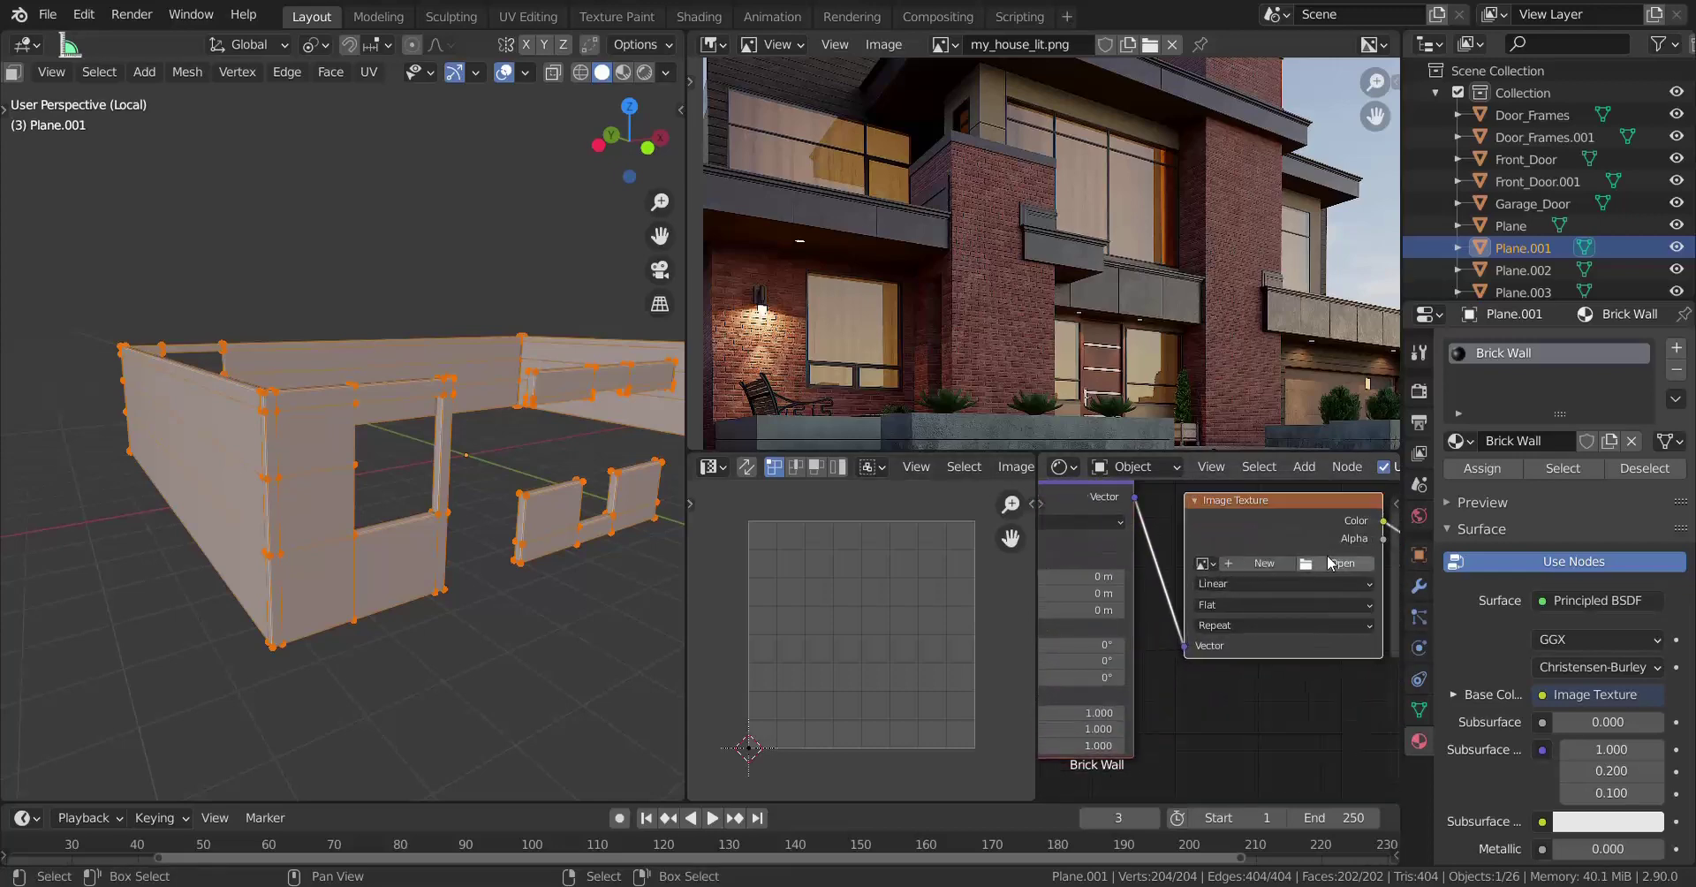
Load the COL_HIRES.jpg brick color map from Textures\BricksIndustrialPastoralRed001\HIRES into the Image Texture node.
{"action": "middle_click_drag", "start_coordinate": [1348, 566], "coordinate": [1307, 565]}
{"action": "left_click", "coordinate": [1304, 564]}
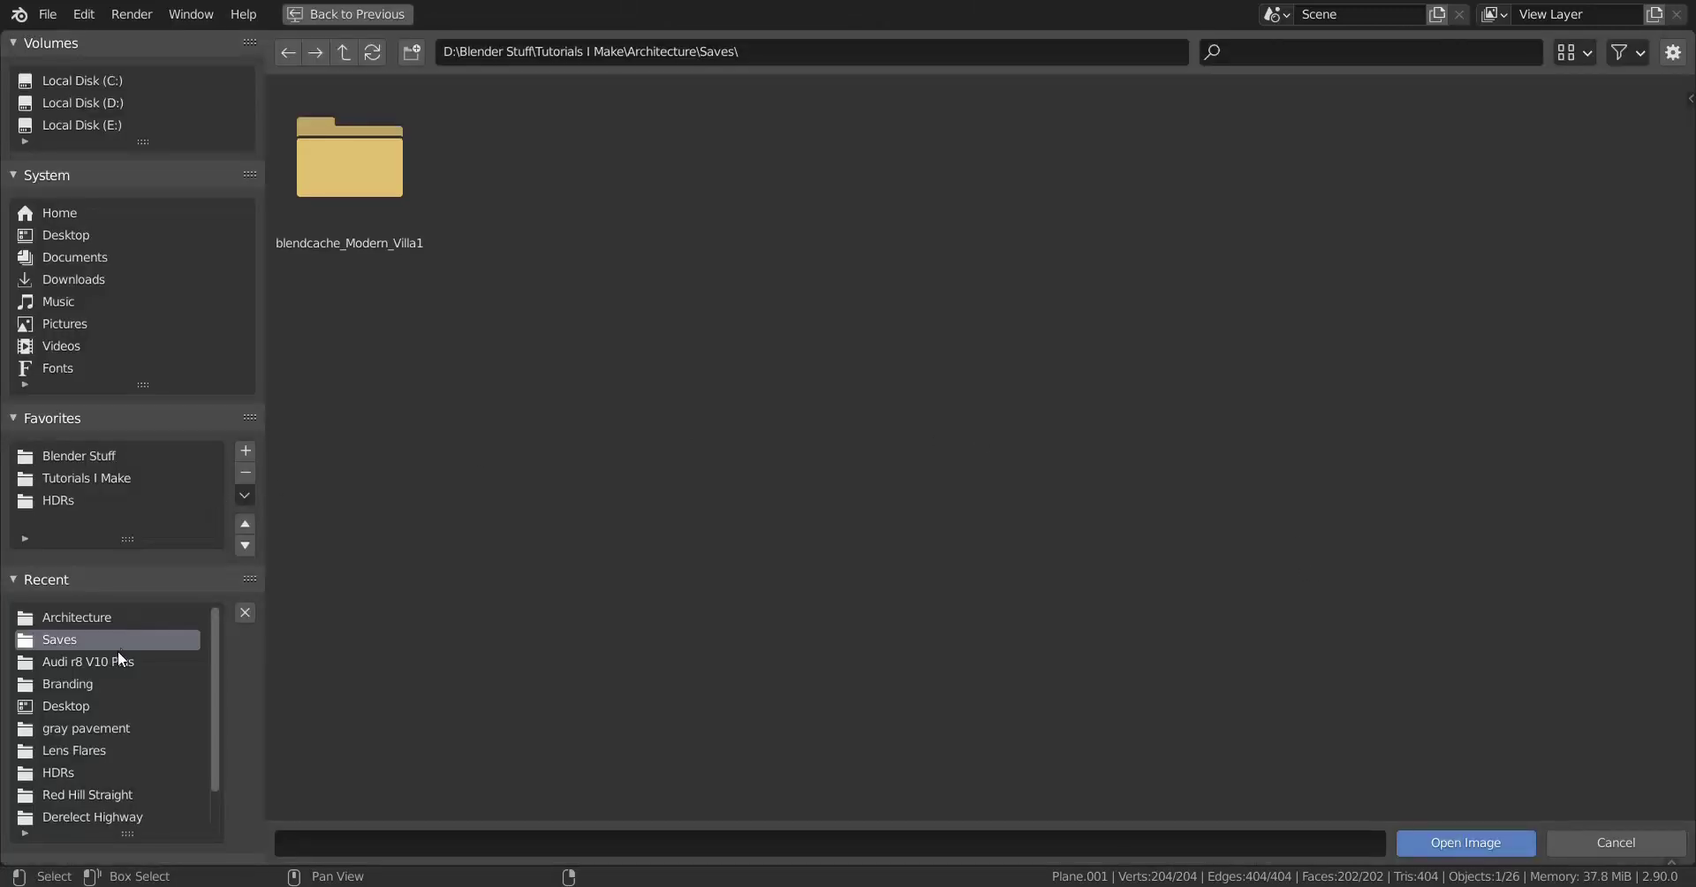
{"action": "left_click", "coordinate": [83, 617]}
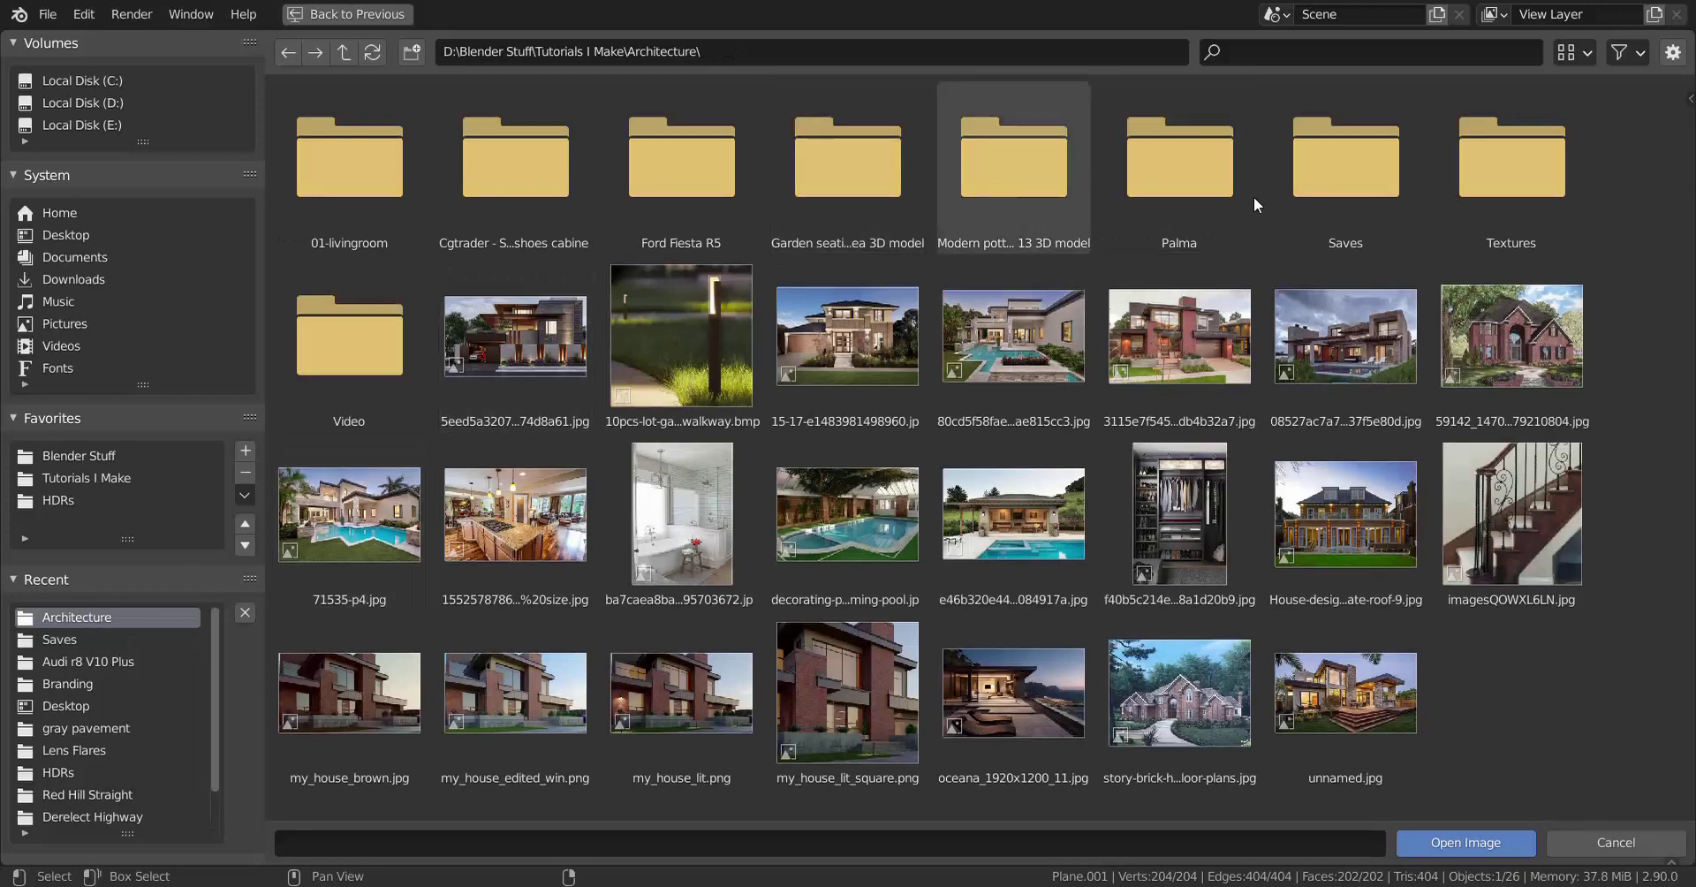
{"action": "left_click", "coordinate": [1503, 203]}
{"action": "left_click", "coordinate": [1503, 203]}
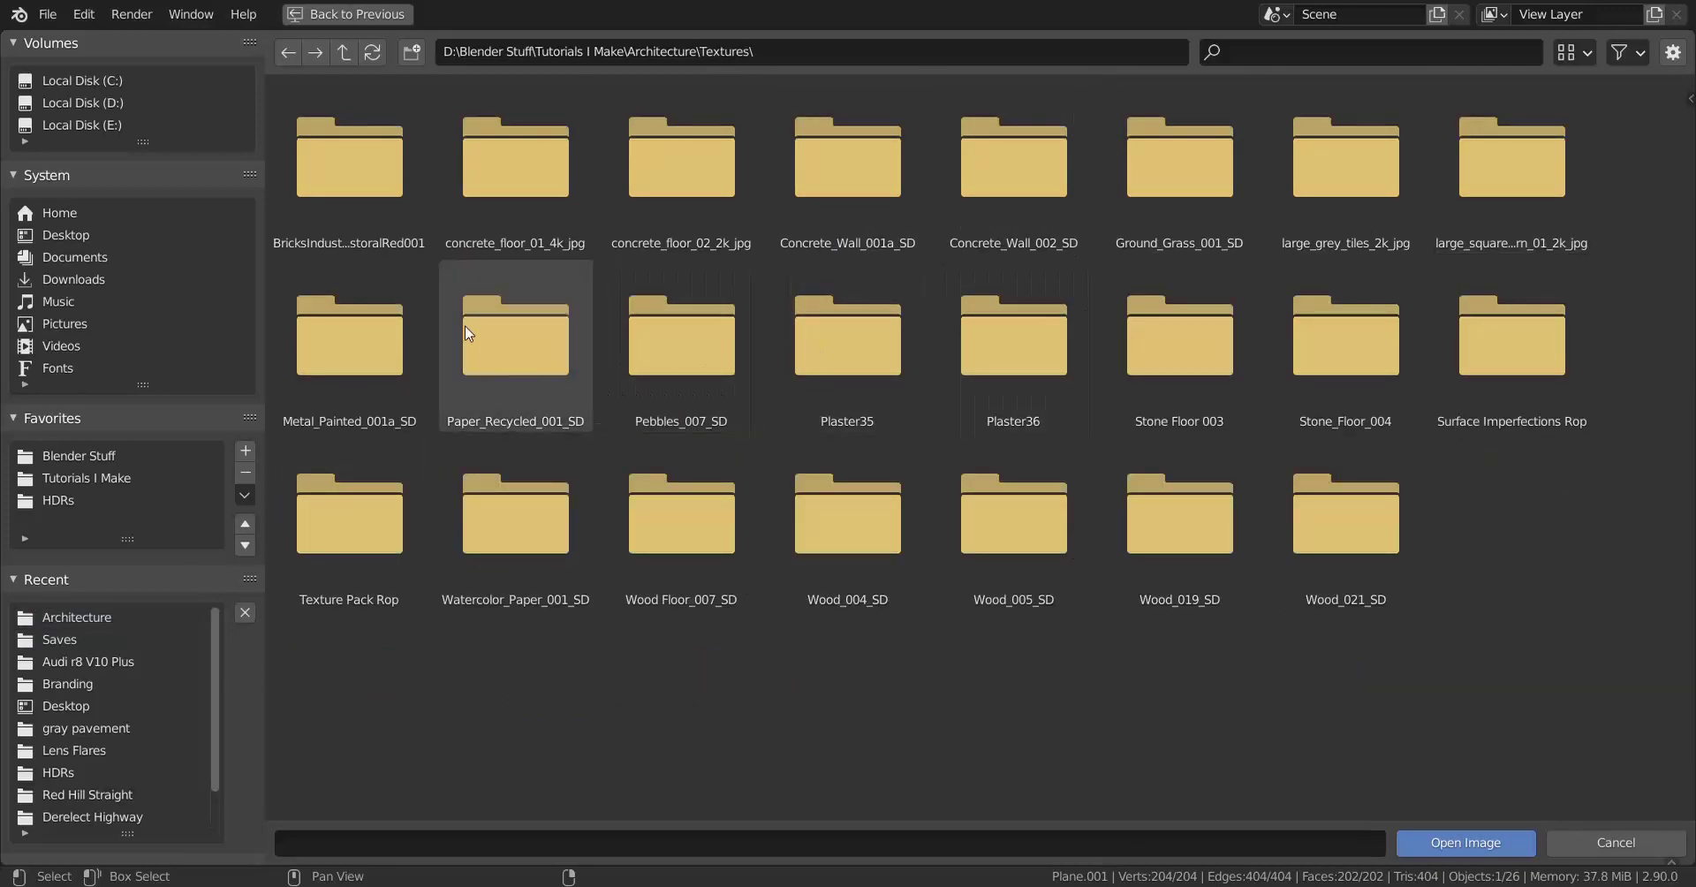
{"action": "left_click", "coordinate": [344, 184]}
{"action": "left_click", "coordinate": [344, 184]}
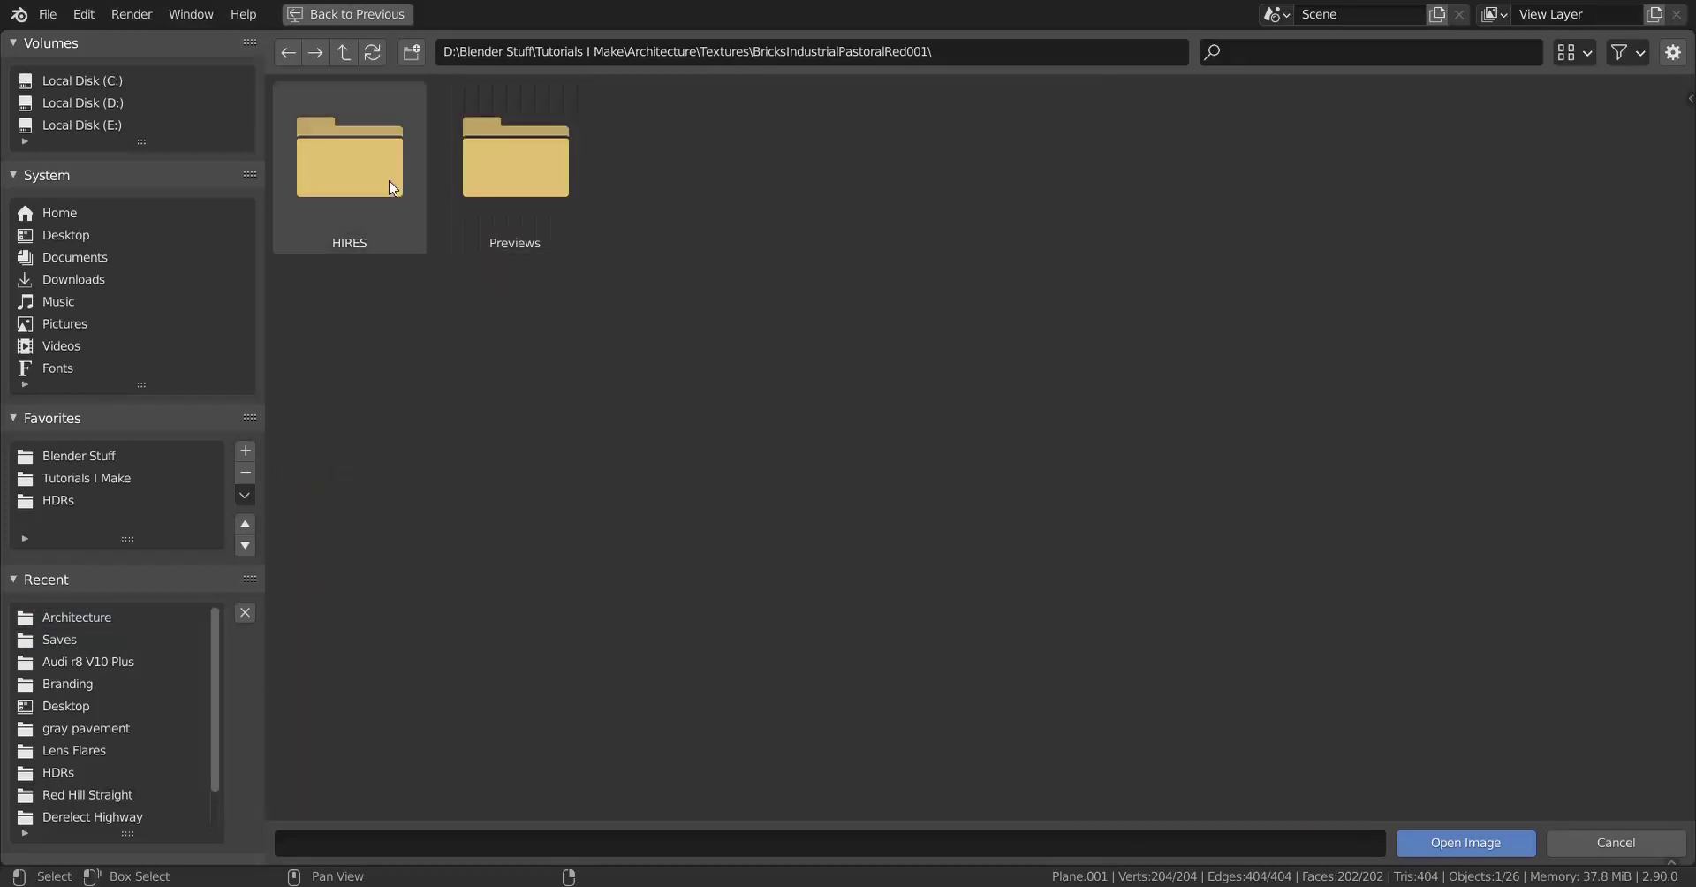
{"action": "left_click", "coordinate": [357, 177]}
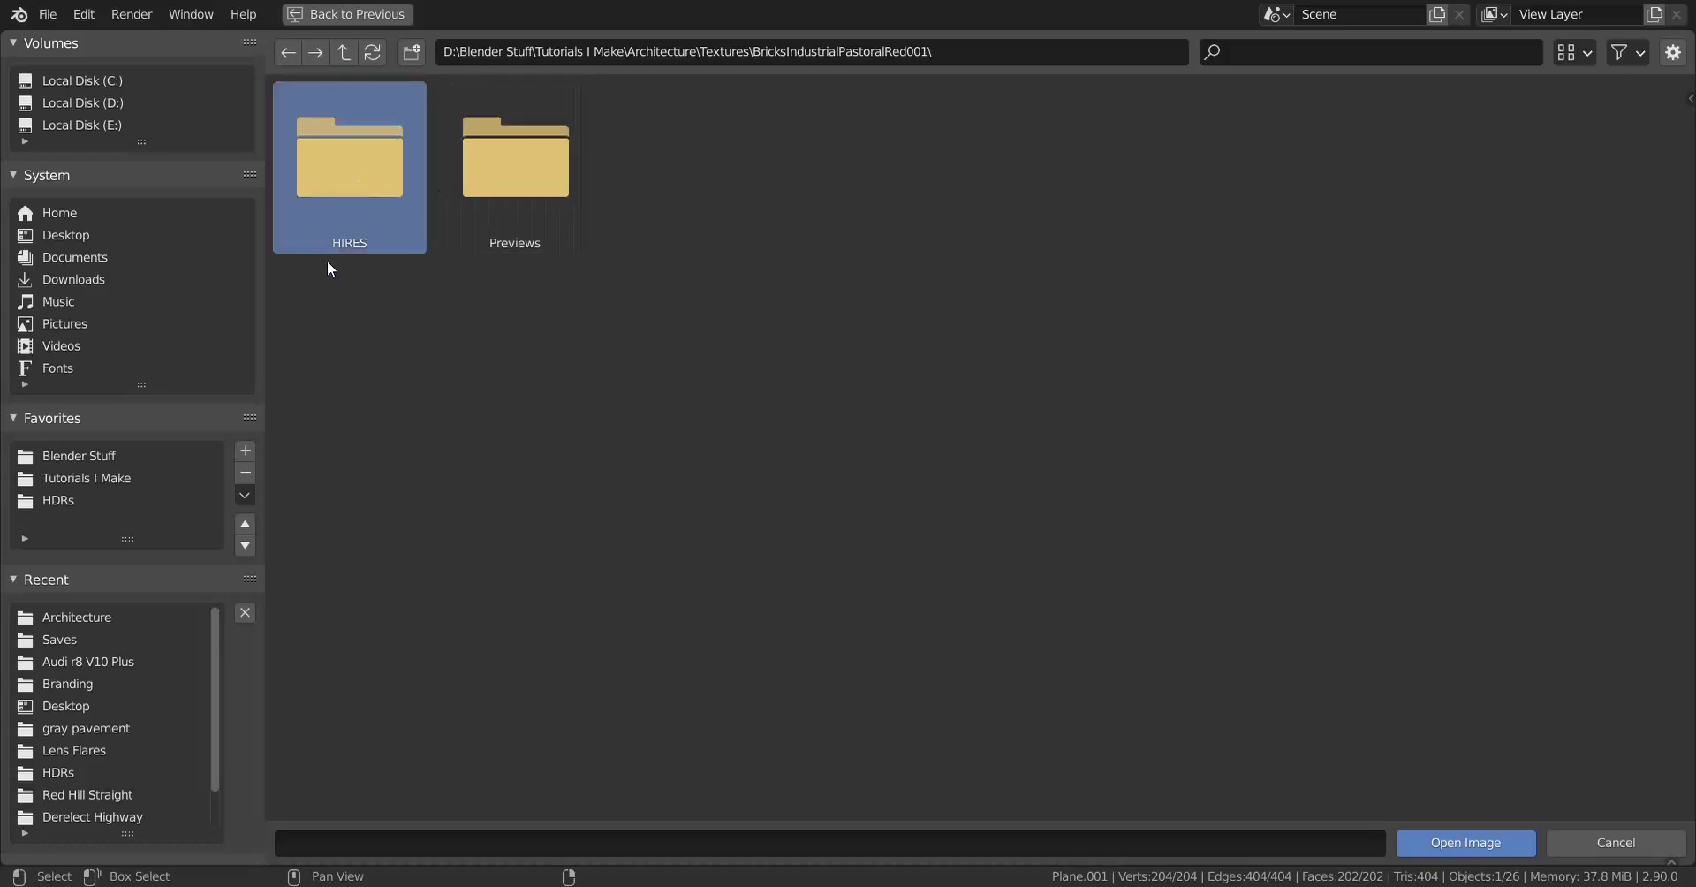
{"action": "key", "text": "Return"}
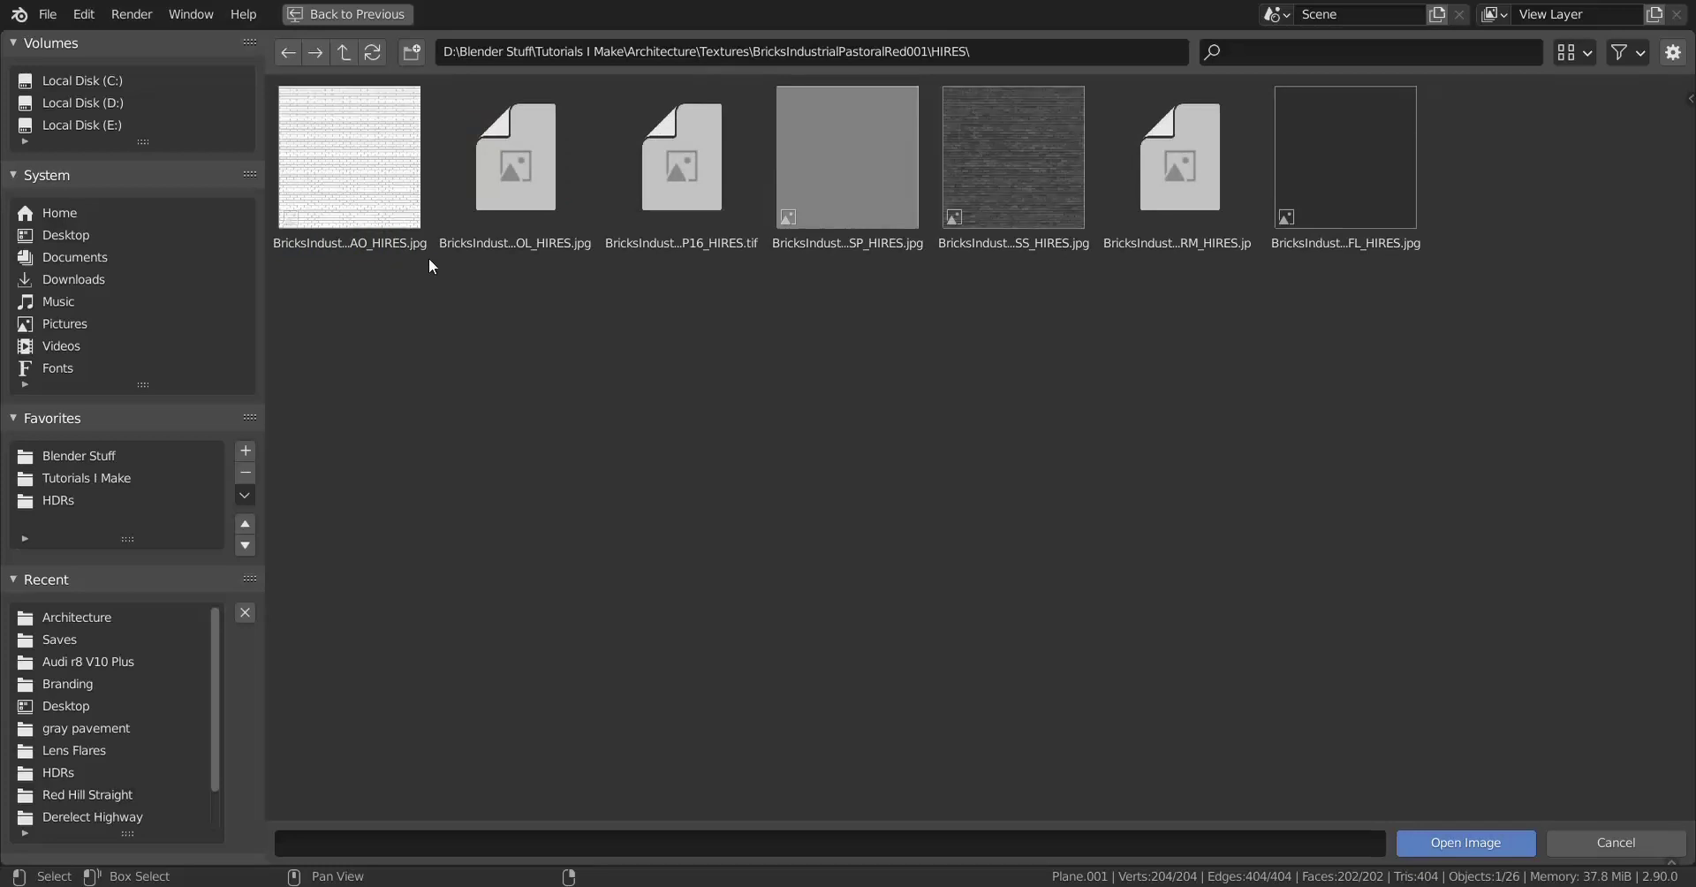
{"action": "left_click", "coordinate": [512, 146]}
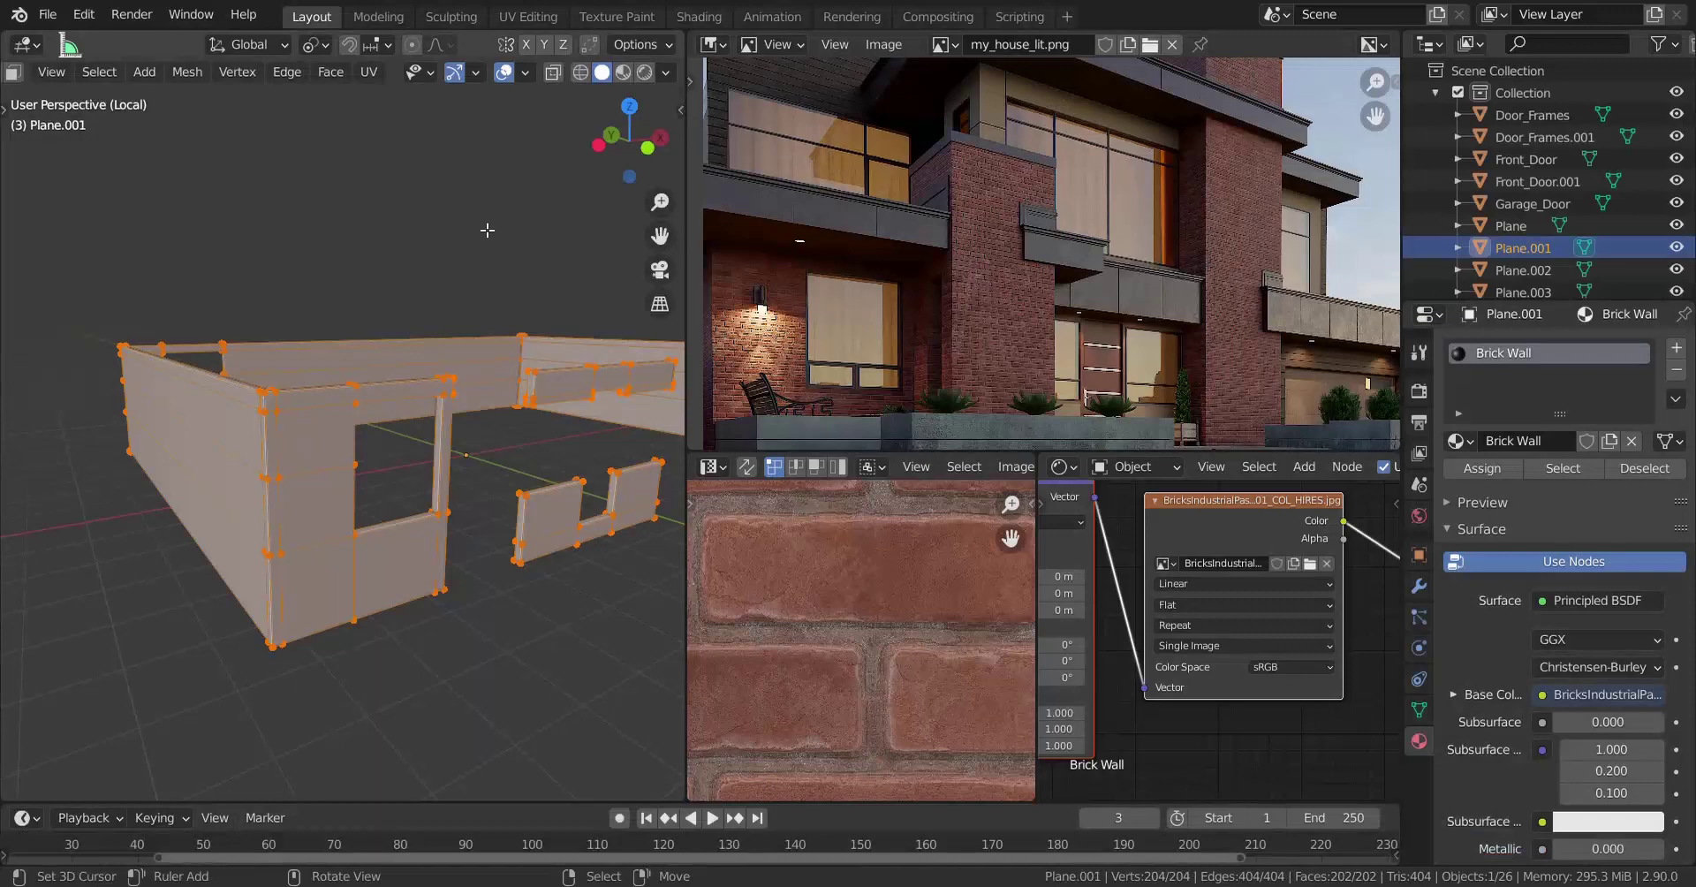
{"action": "scroll", "coordinate": [850, 545], "scroll_direction": "down", "scroll_amount": 5}
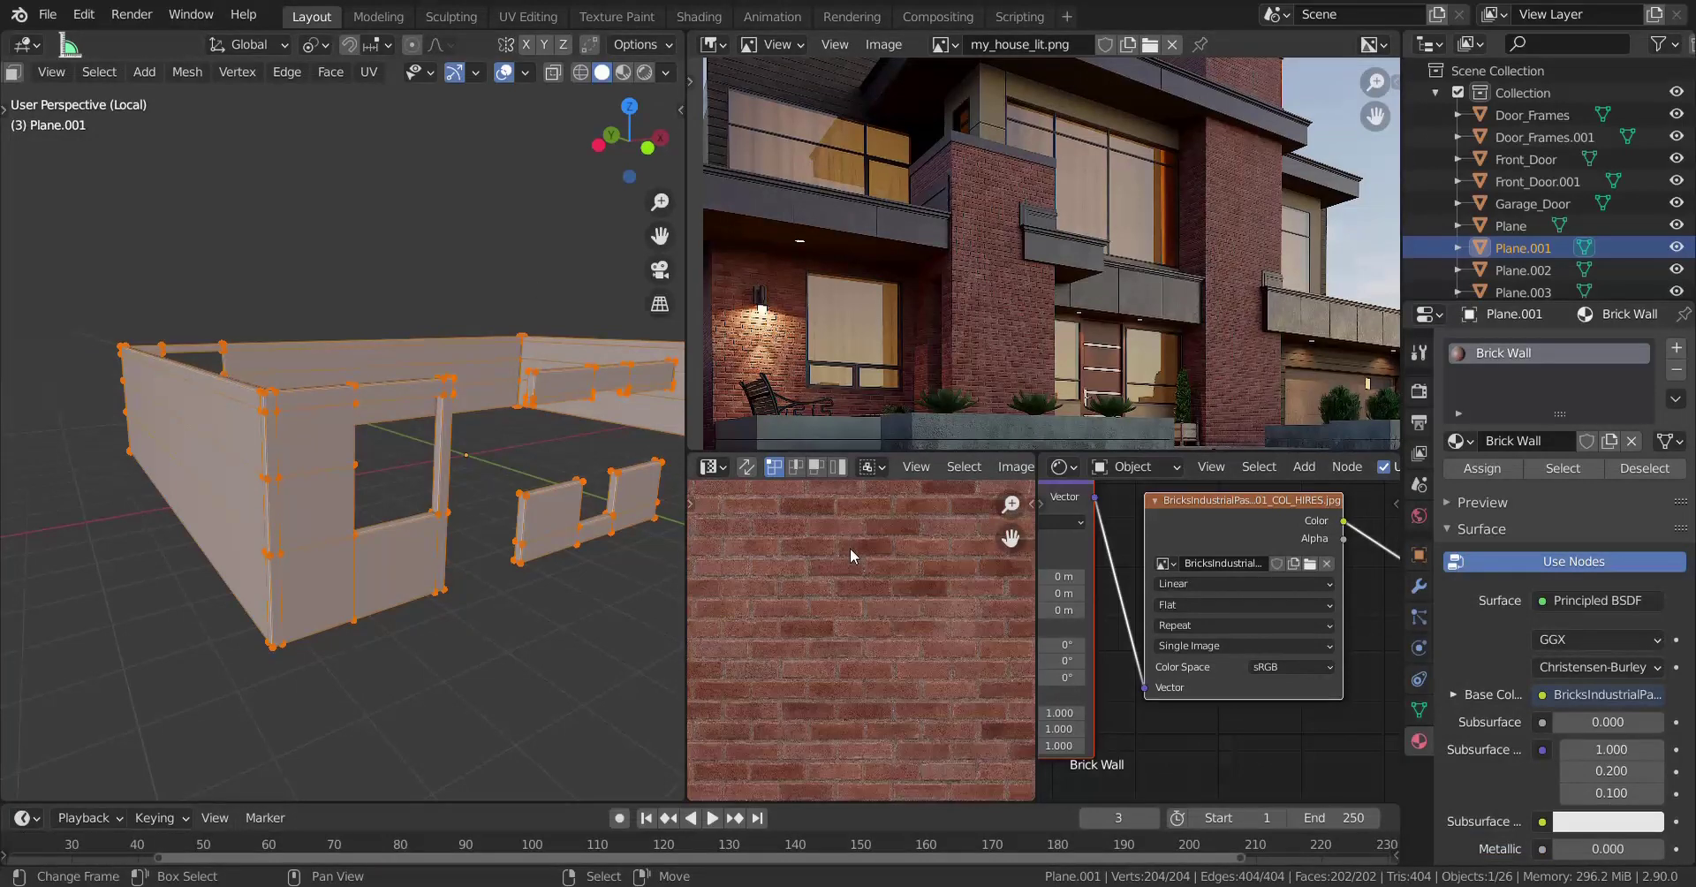
{"action": "scroll", "coordinate": [850, 548], "scroll_direction": "down", "scroll_amount": 3}
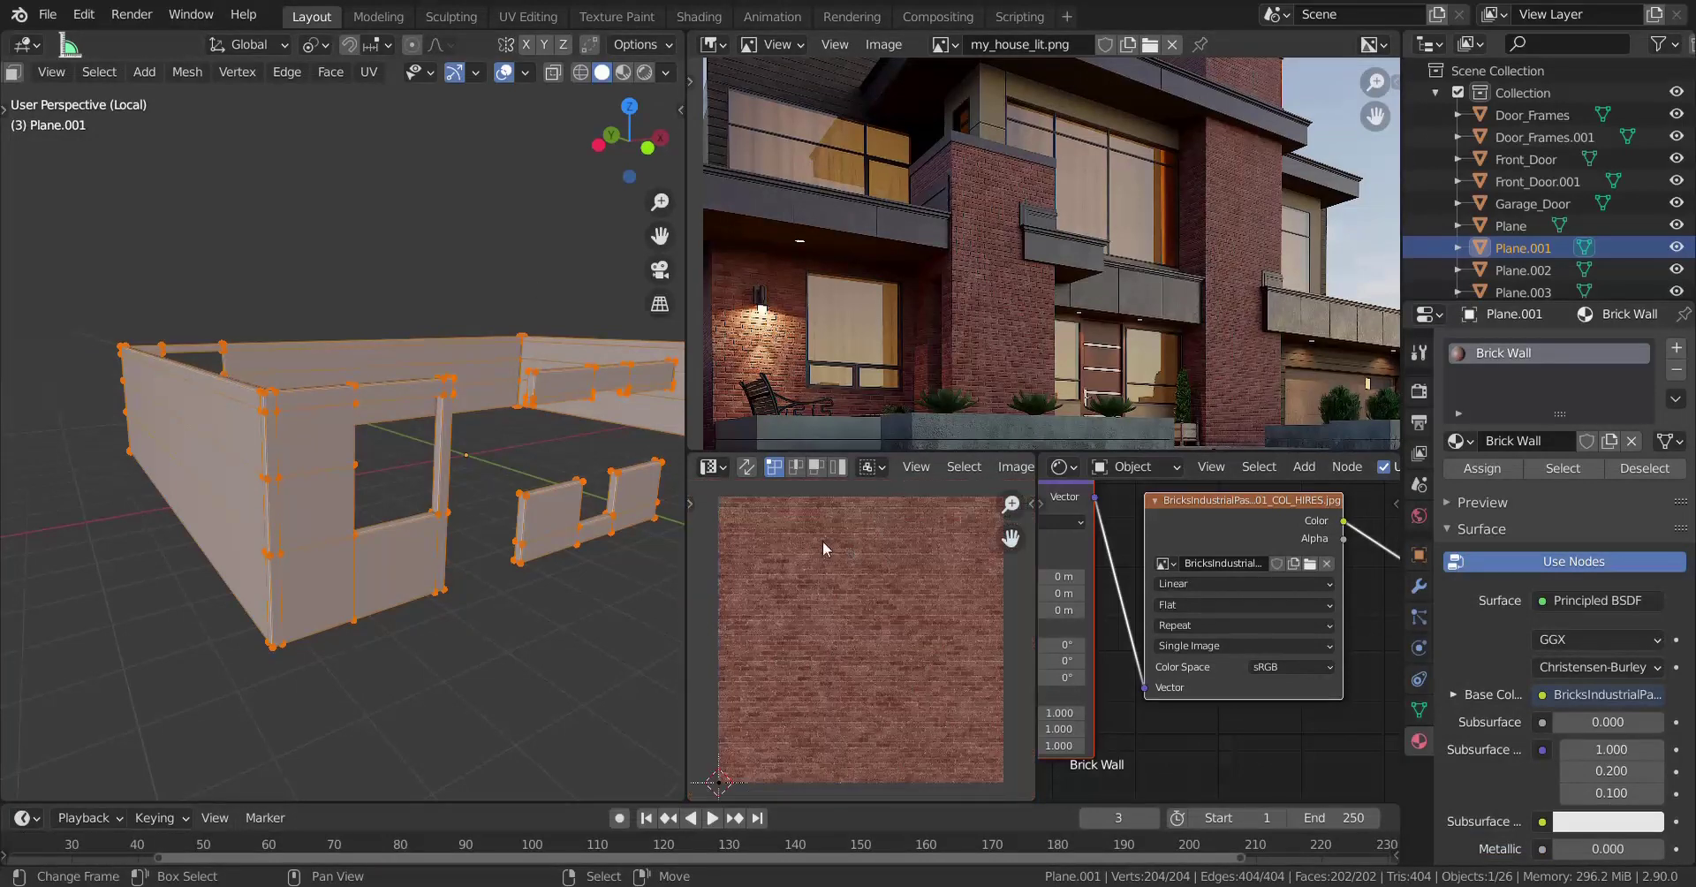
Switch the wall mesh to face selection and unwrap all of its faces with the standard Unwrap.
{"action": "middle_click_drag", "start_coordinate": [400, 584], "coordinate": [434, 521]}
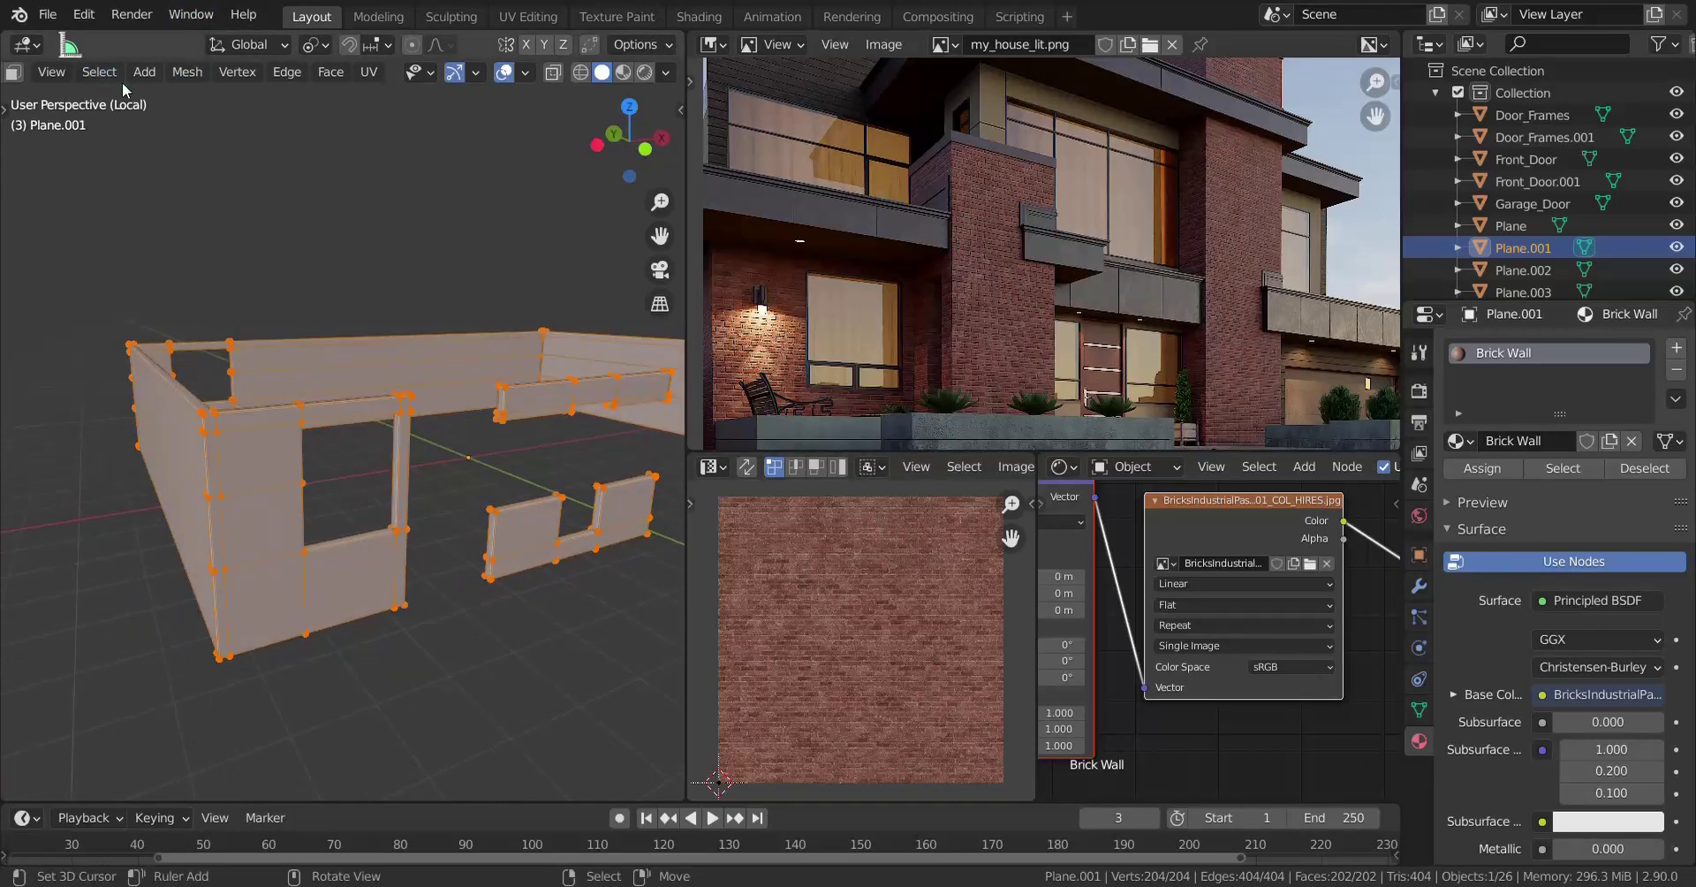
{"action": "scroll", "coordinate": [147, 82], "scroll_direction": "up", "scroll_amount": 4}
{"action": "left_click", "coordinate": [189, 71]}
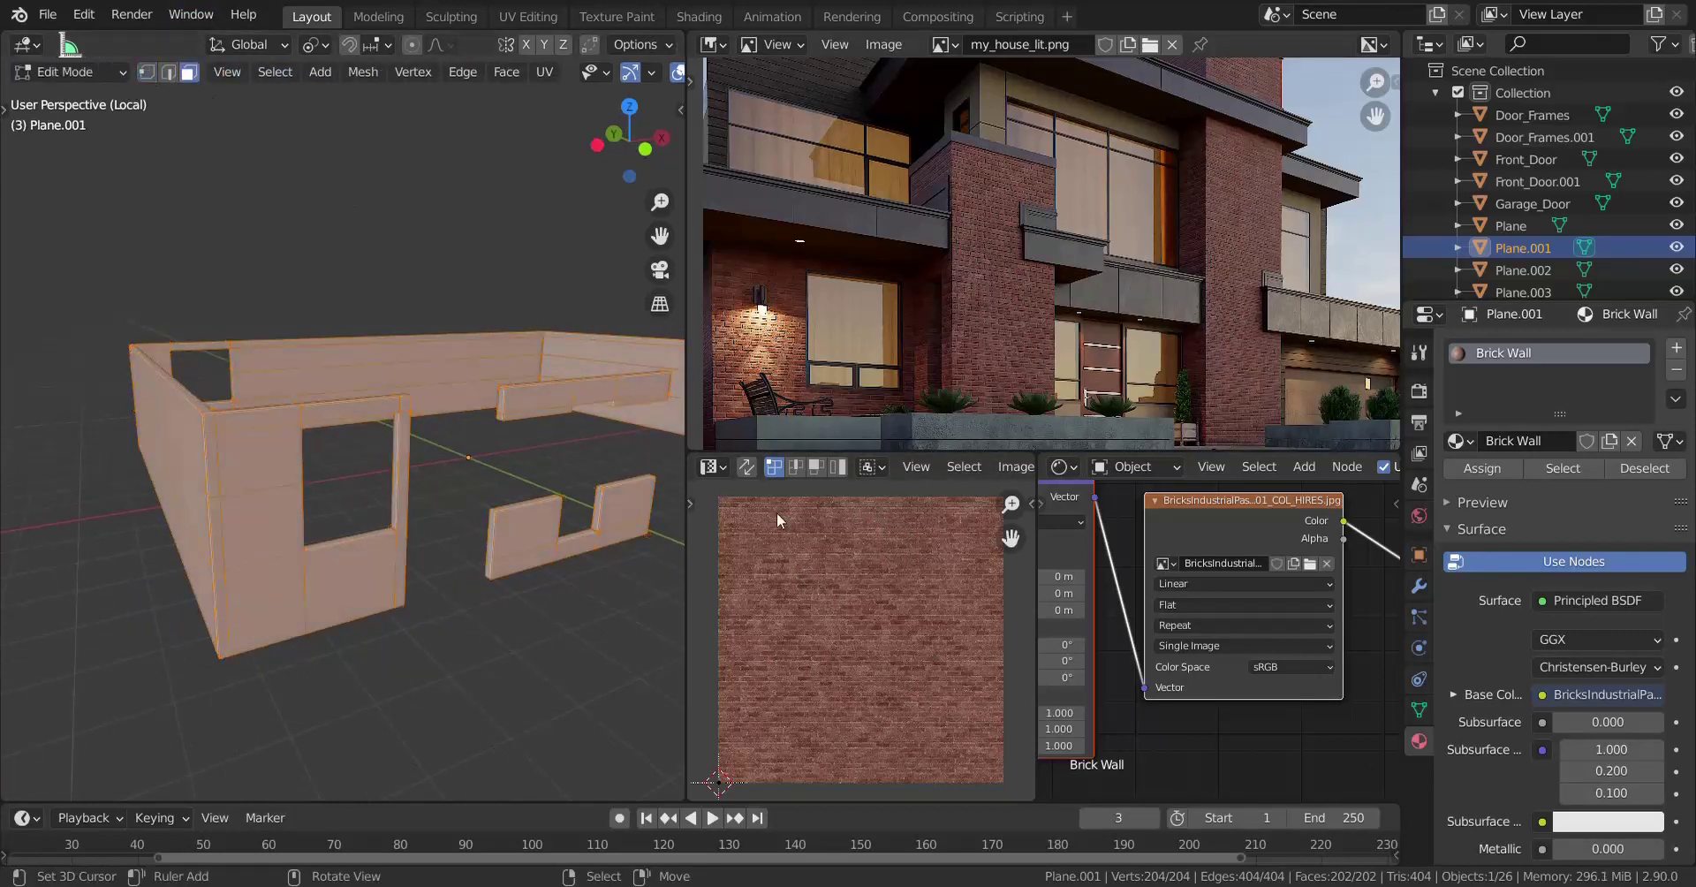
{"action": "scroll", "coordinate": [457, 601], "scroll_direction": "up", "scroll_amount": 4}
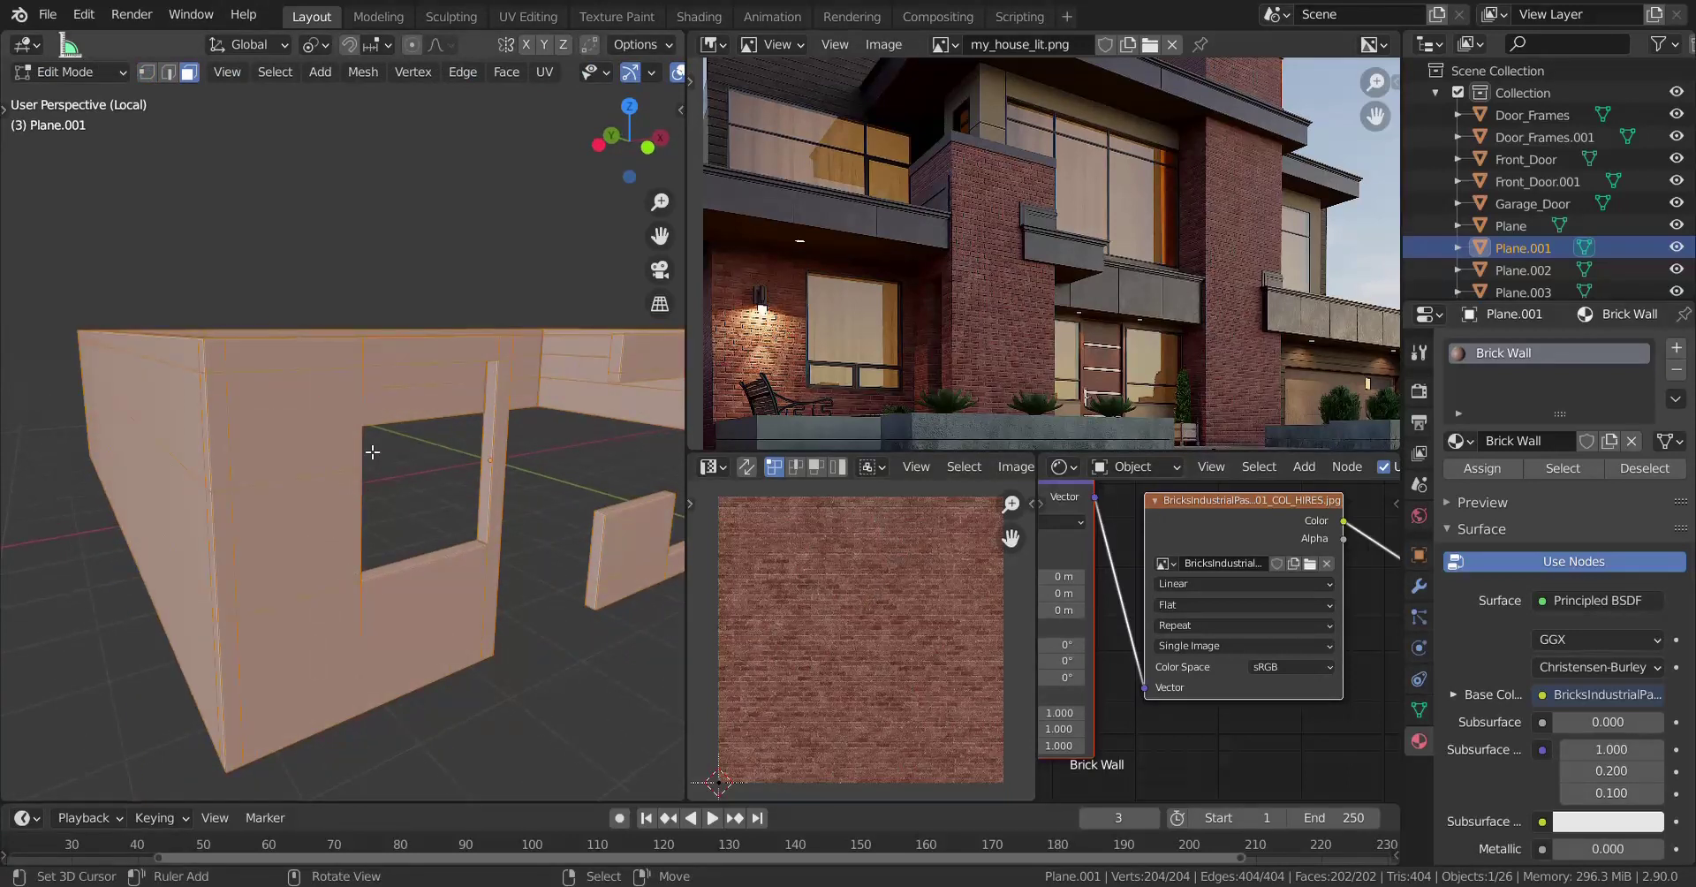
{"action": "key", "text": "u"}
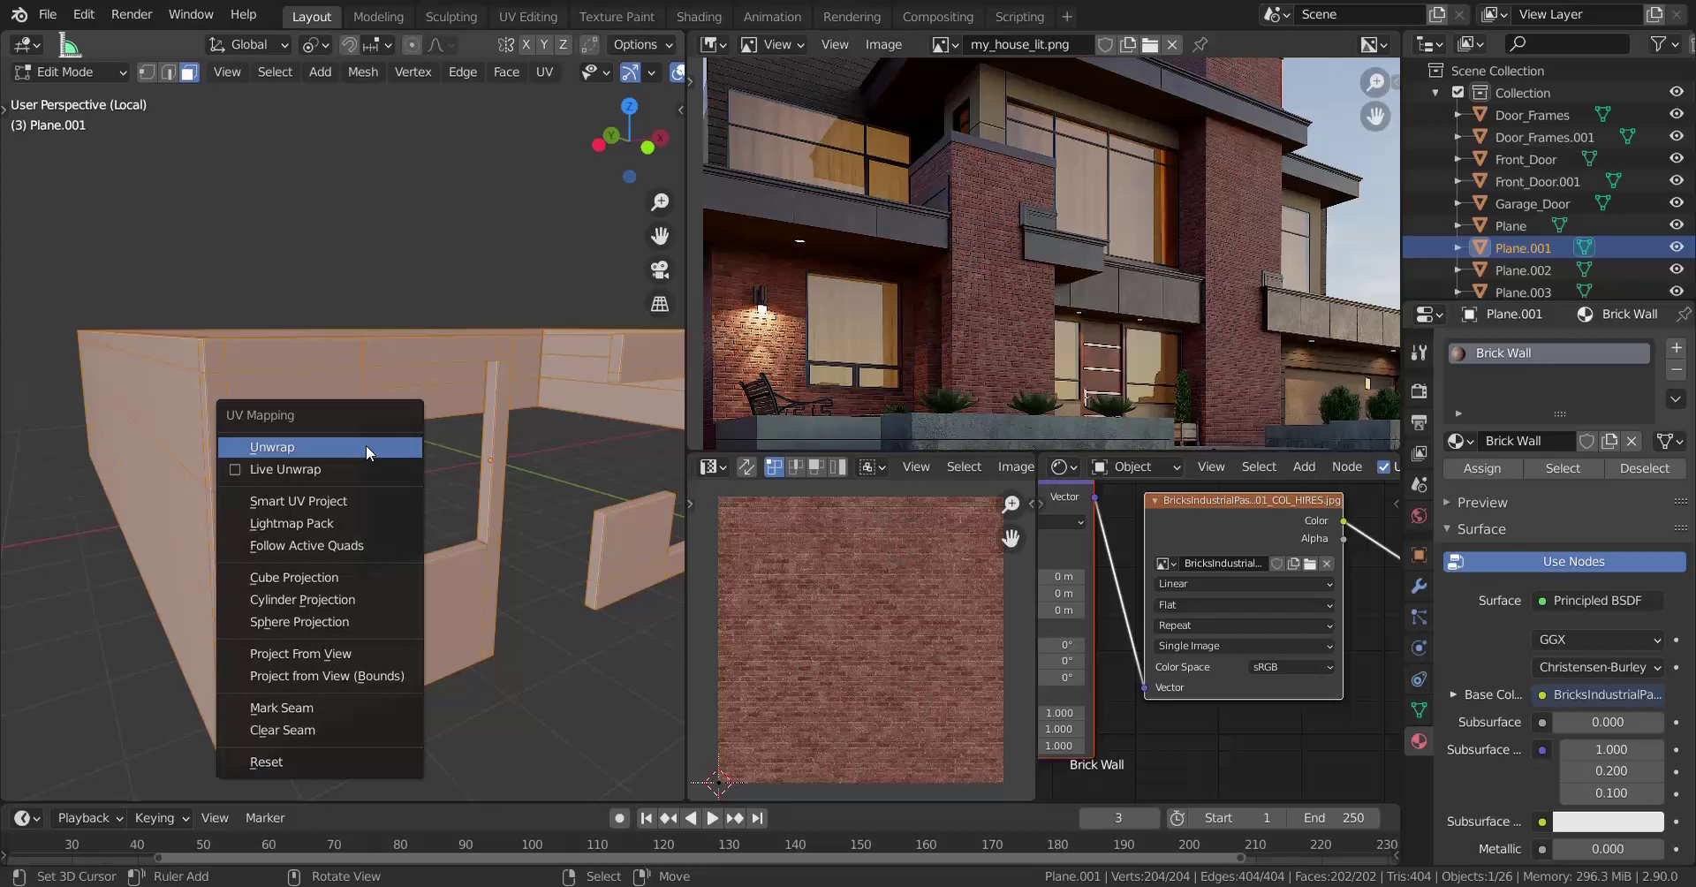
{"action": "left_click", "coordinate": [368, 448]}
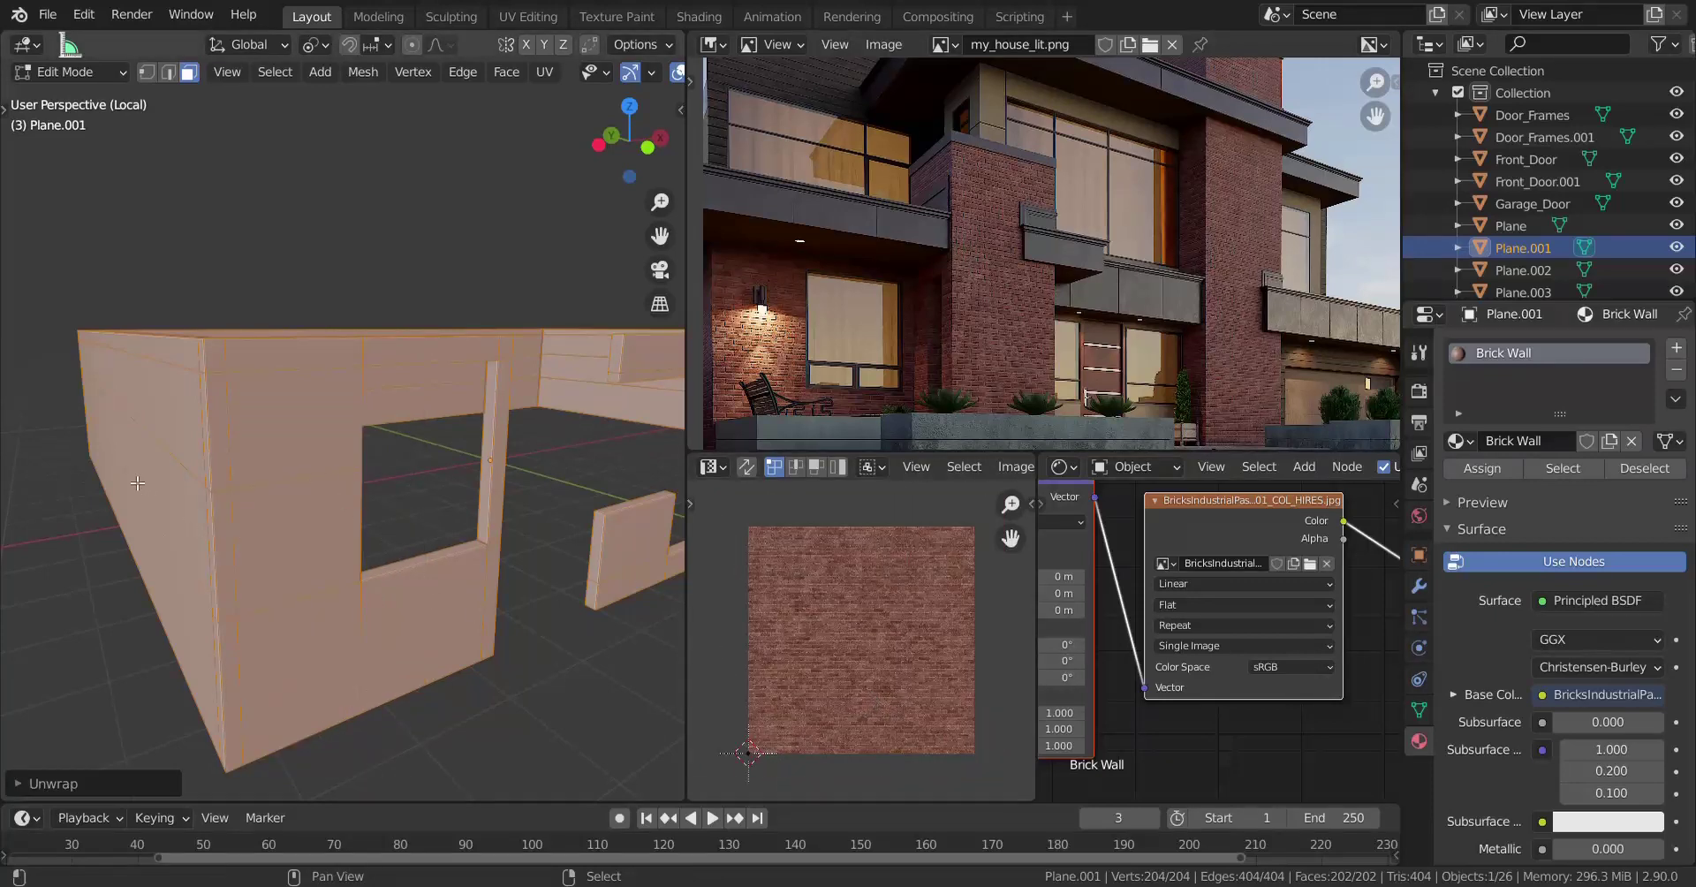
Make the middle face of the long side wall active and apply Follow Active Quads with the Length Average edge mode.
{"action": "right_click", "coordinate": [189, 478], "text": "shift"}
{"action": "key", "text": "u"}
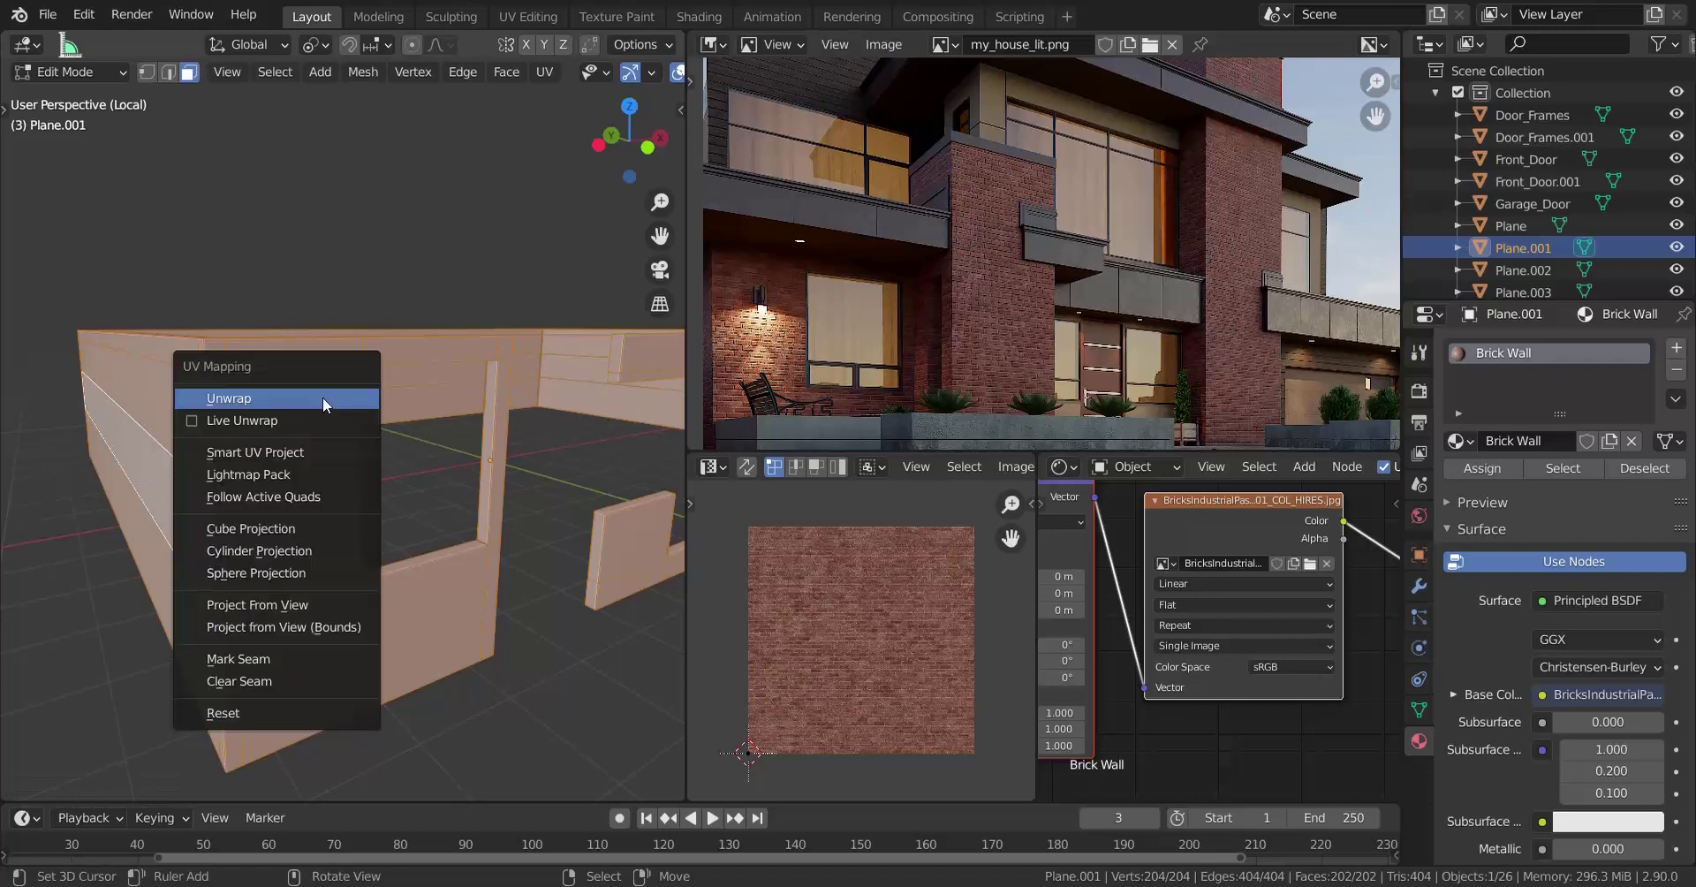
{"action": "left_click", "coordinate": [300, 497]}
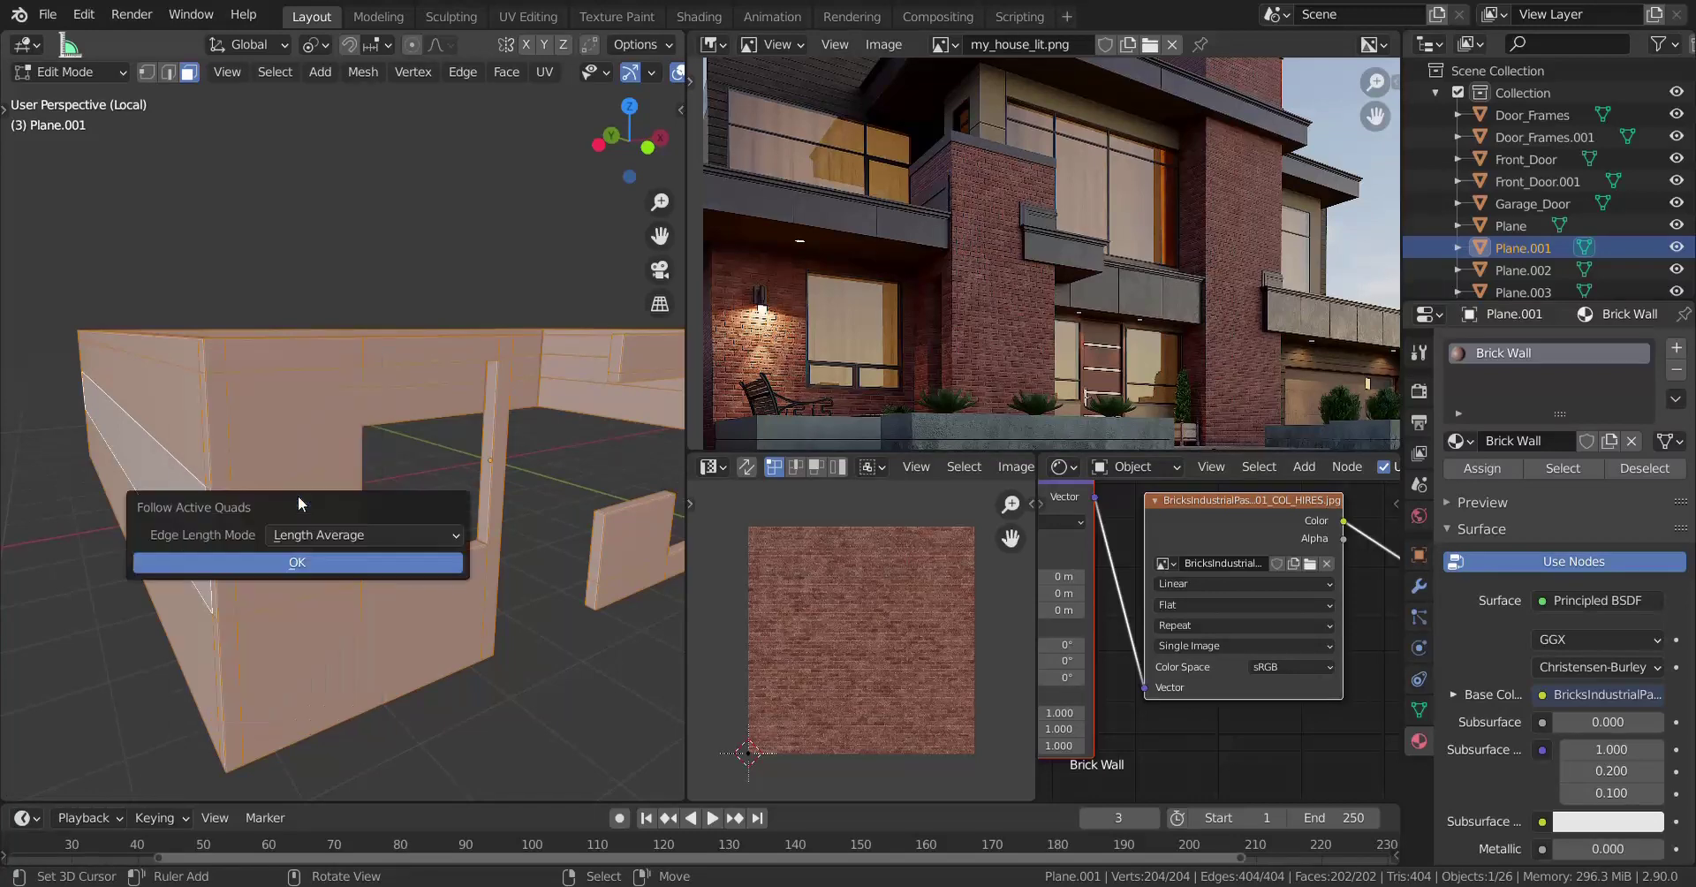
{"action": "left_click", "coordinate": [296, 564]}
{"action": "scroll", "coordinate": [847, 680], "scroll_direction": "up", "scroll_amount": 5}
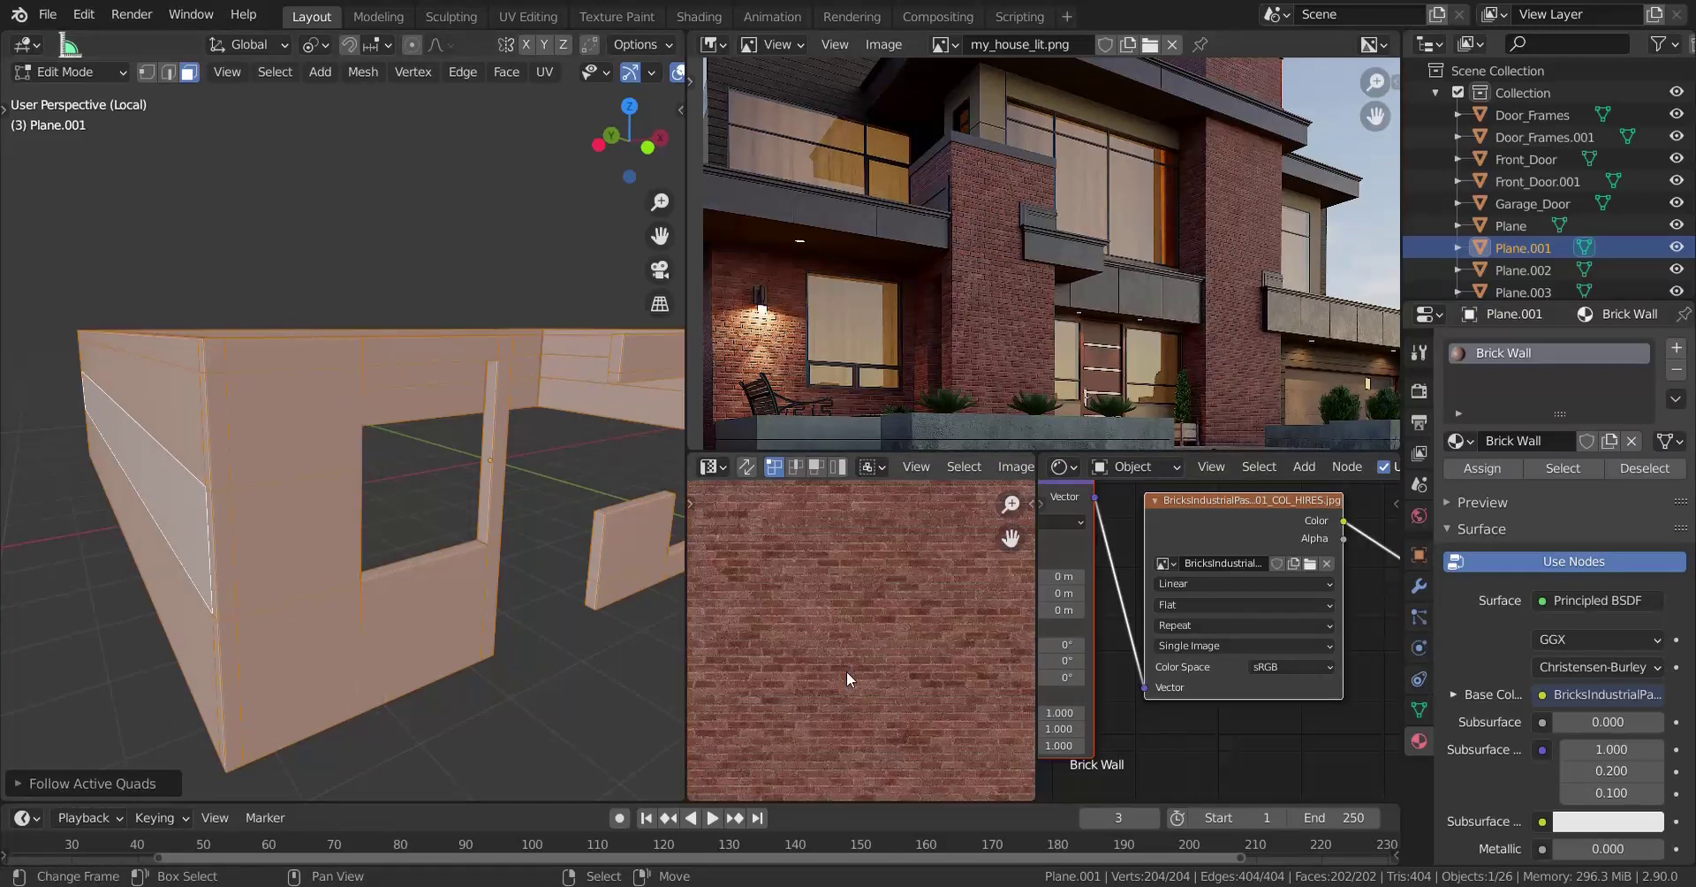
{"action": "scroll", "coordinate": [847, 676], "scroll_direction": "down", "scroll_amount": 6}
{"action": "scroll", "coordinate": [848, 667], "scroll_direction": "up", "scroll_amount": 1}
Project the wall UVs from the current perspective view and apply Follow Active Quads with Length Average to them.
{"action": "key", "text": "u"}
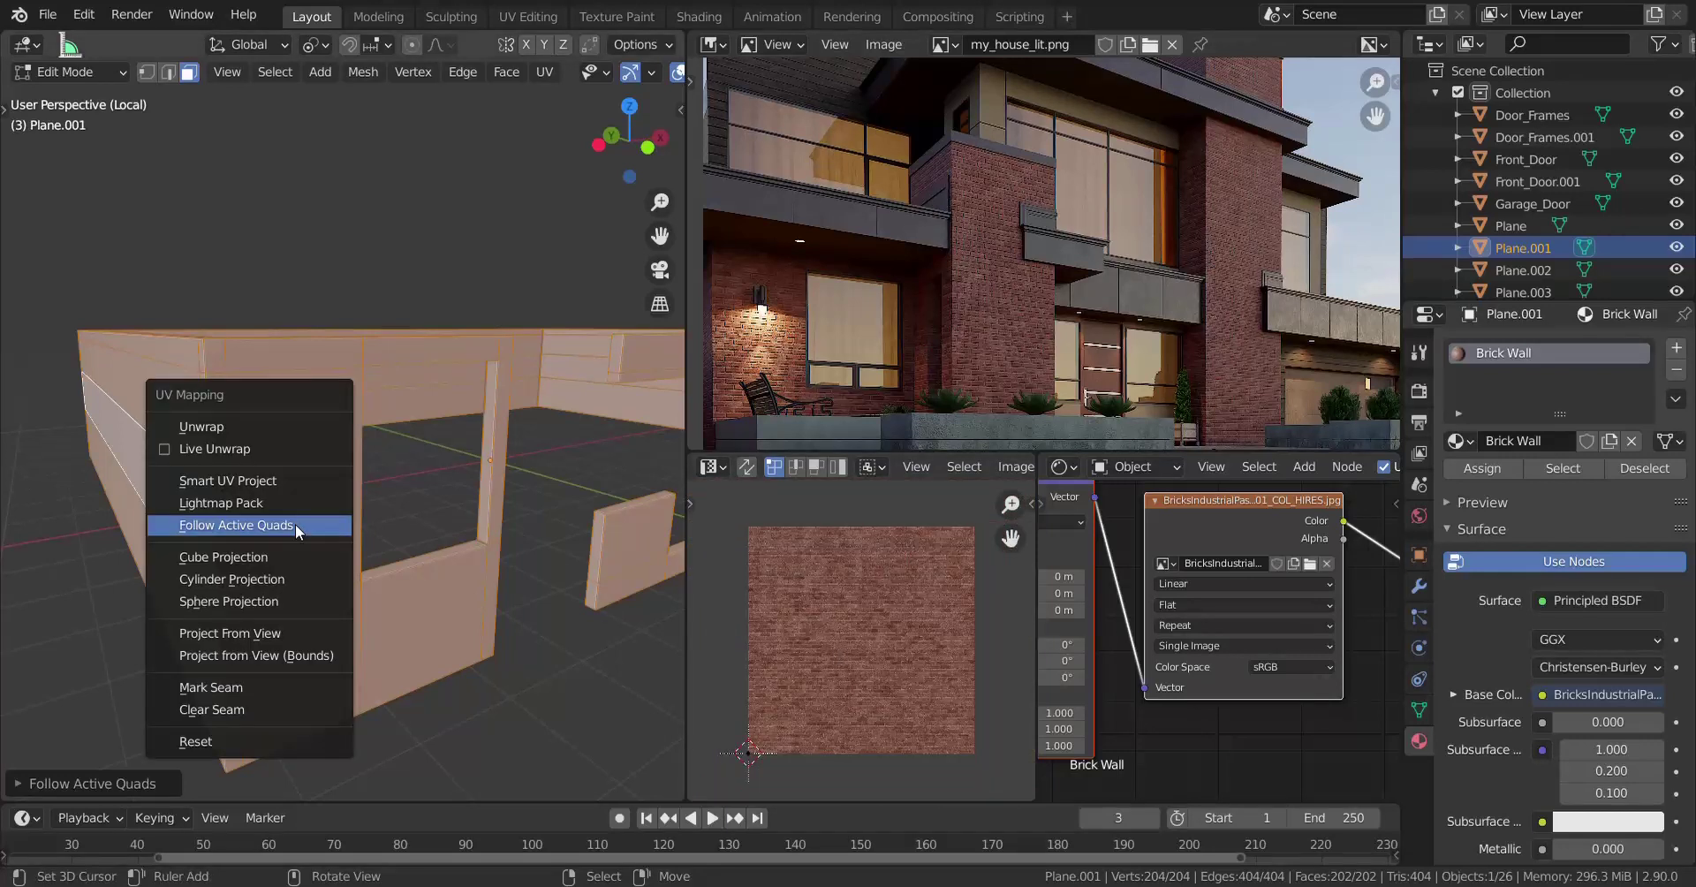
{"action": "left_click", "coordinate": [275, 633]}
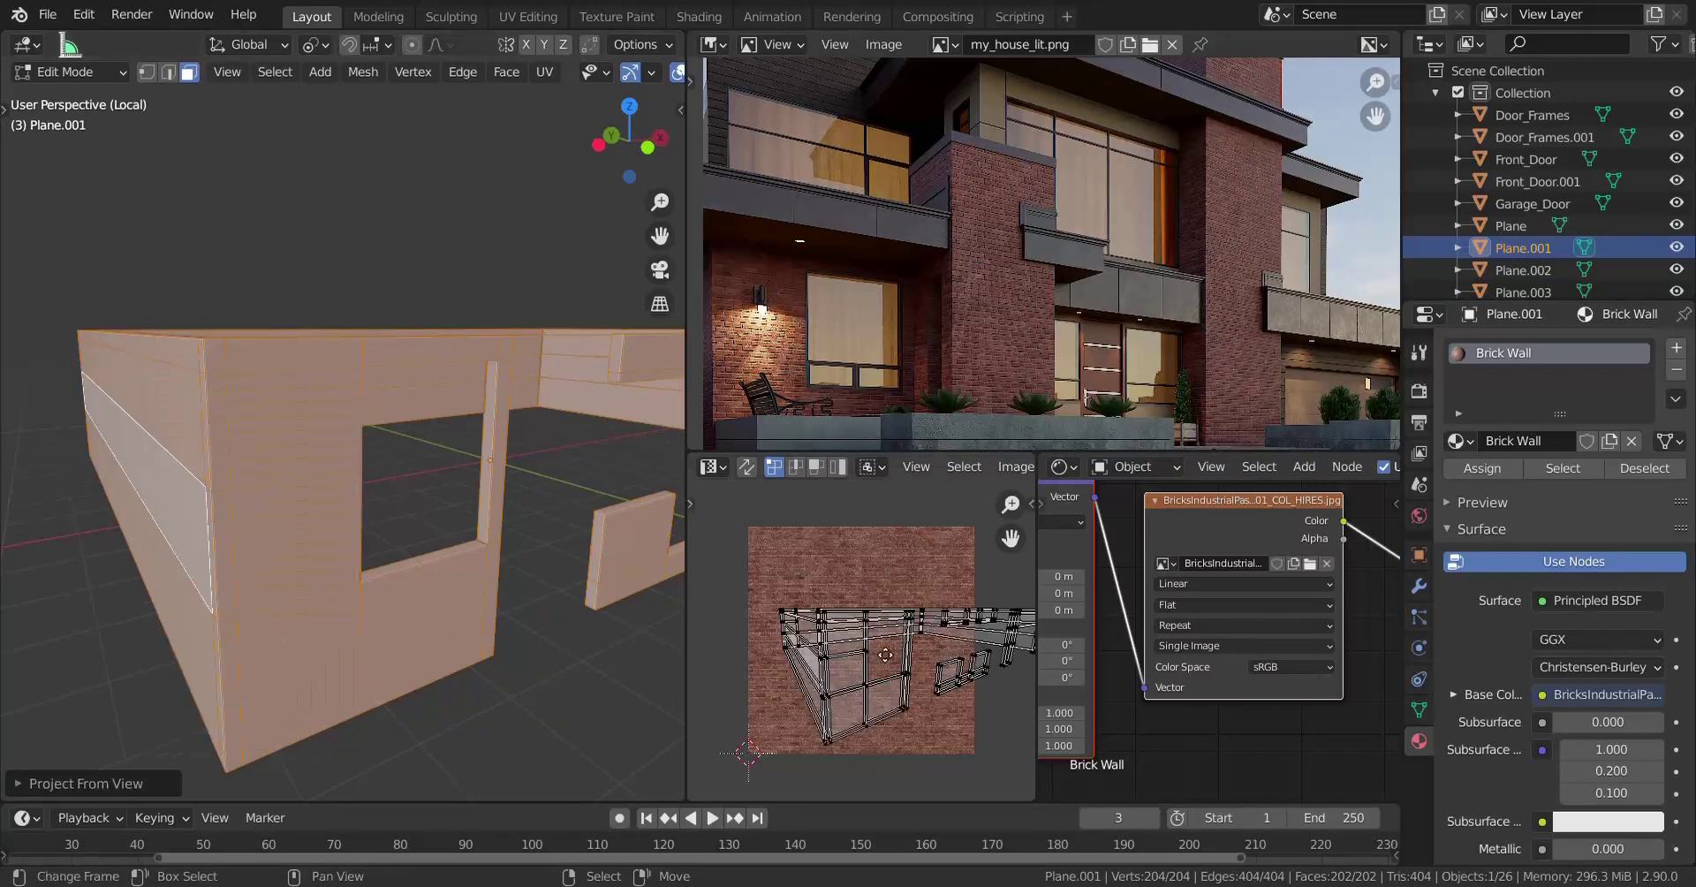
{"action": "middle_click_drag", "start_coordinate": [886, 655], "coordinate": [848, 660]}
{"action": "key", "text": "u"}
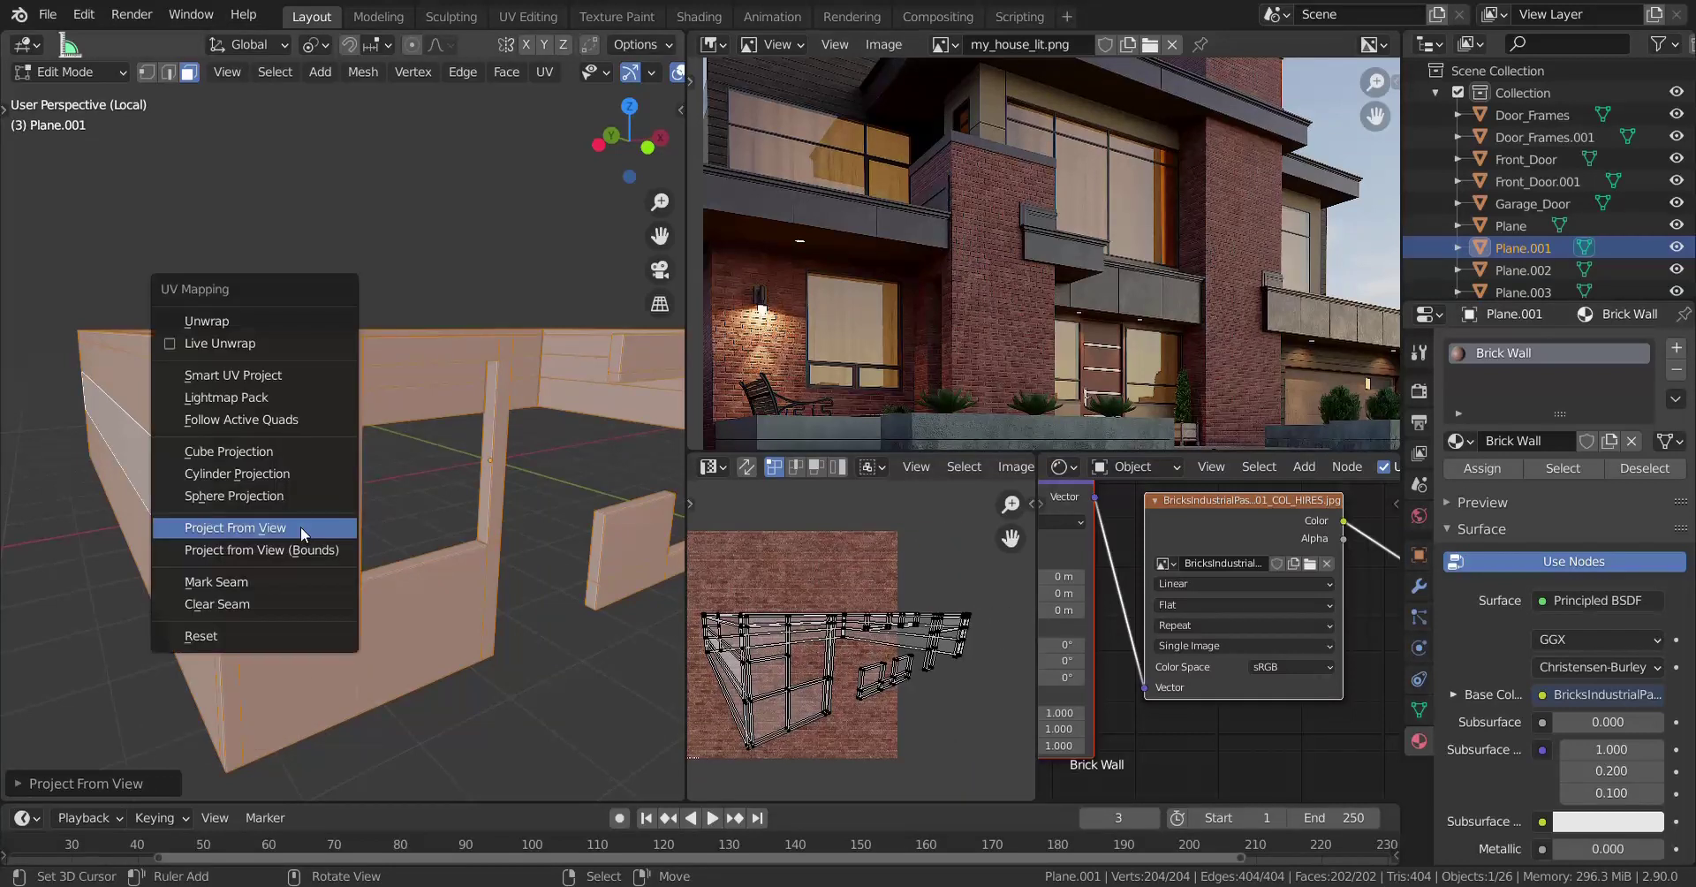
{"action": "left_click", "coordinate": [285, 400]}
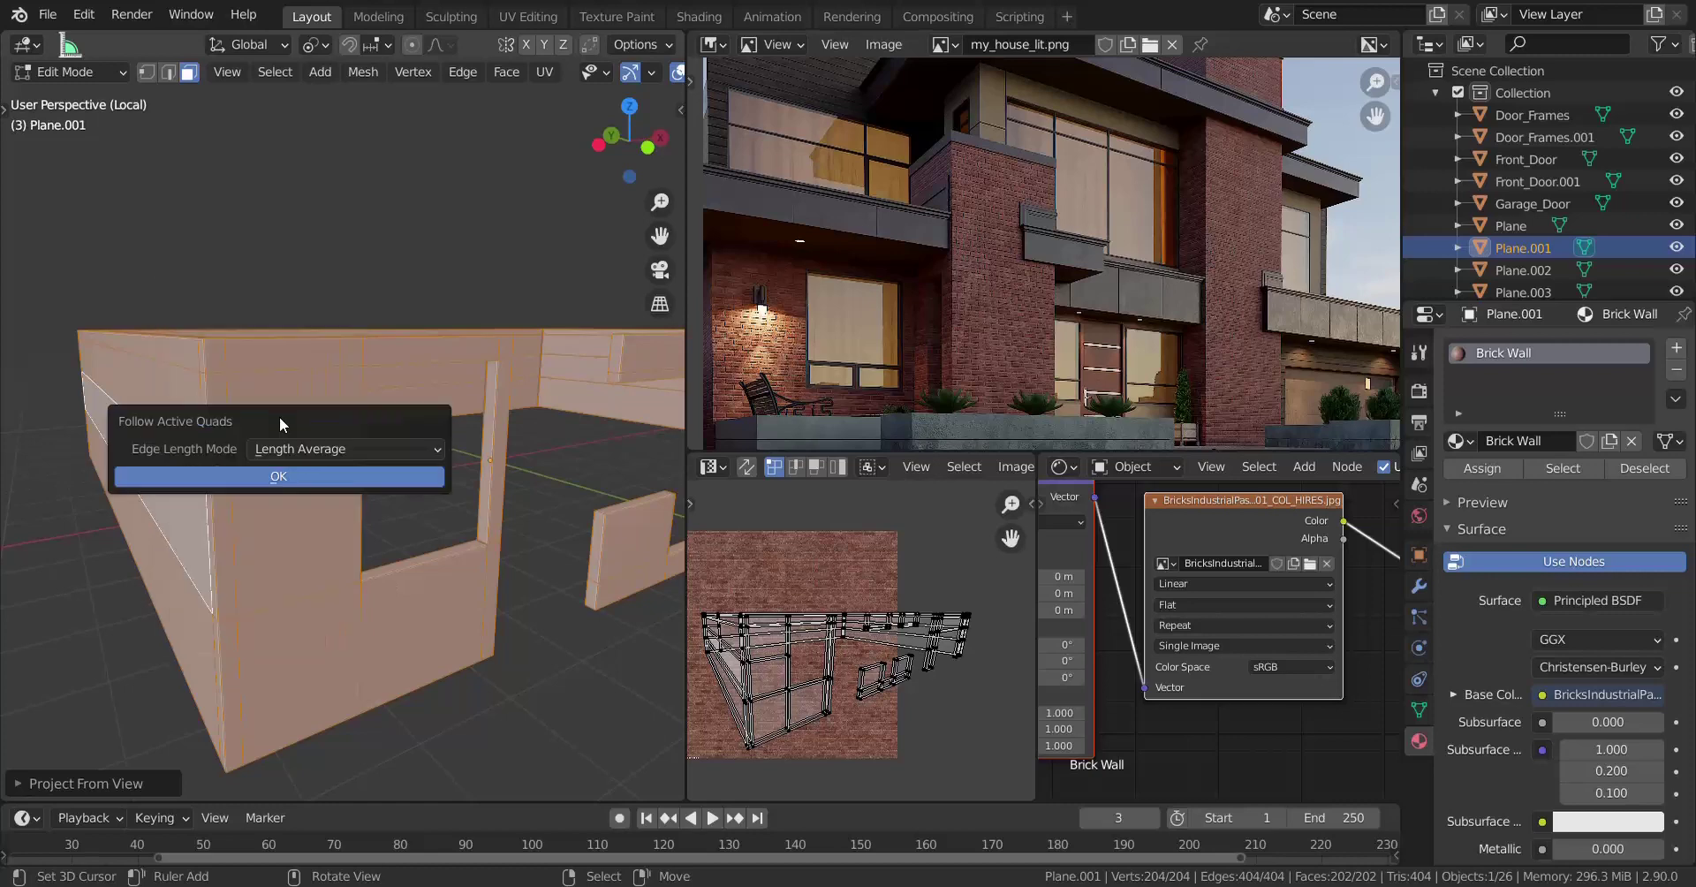
{"action": "left_click", "coordinate": [320, 477]}
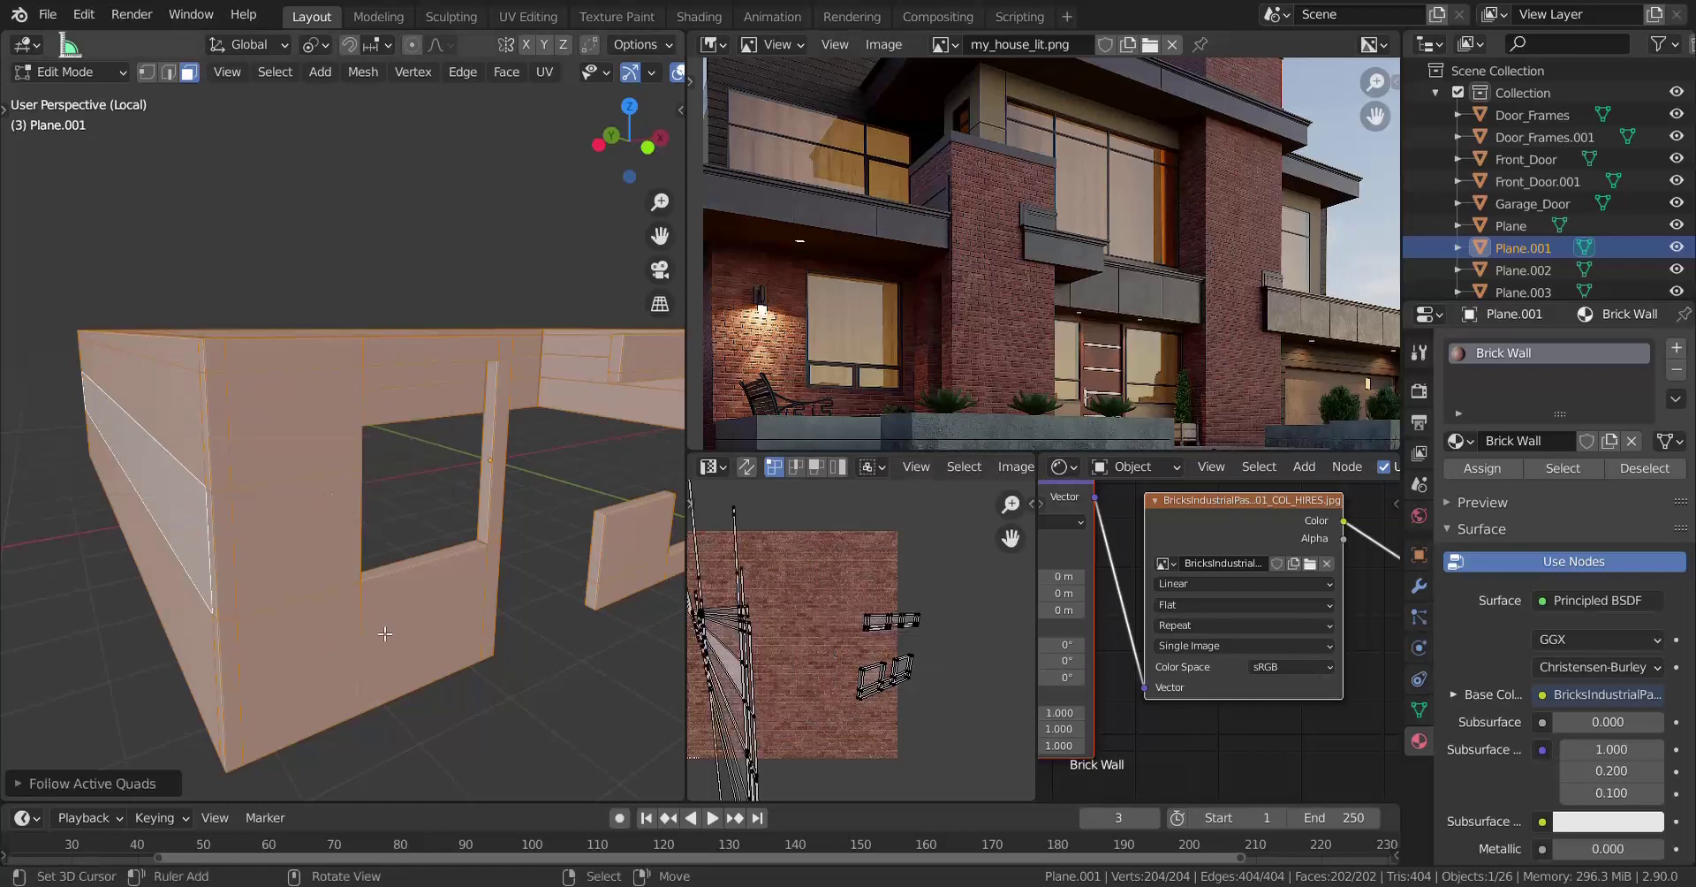
Remap the UVs of all wall faces with Cube Projection.
{"action": "key", "text": "KP_3"}
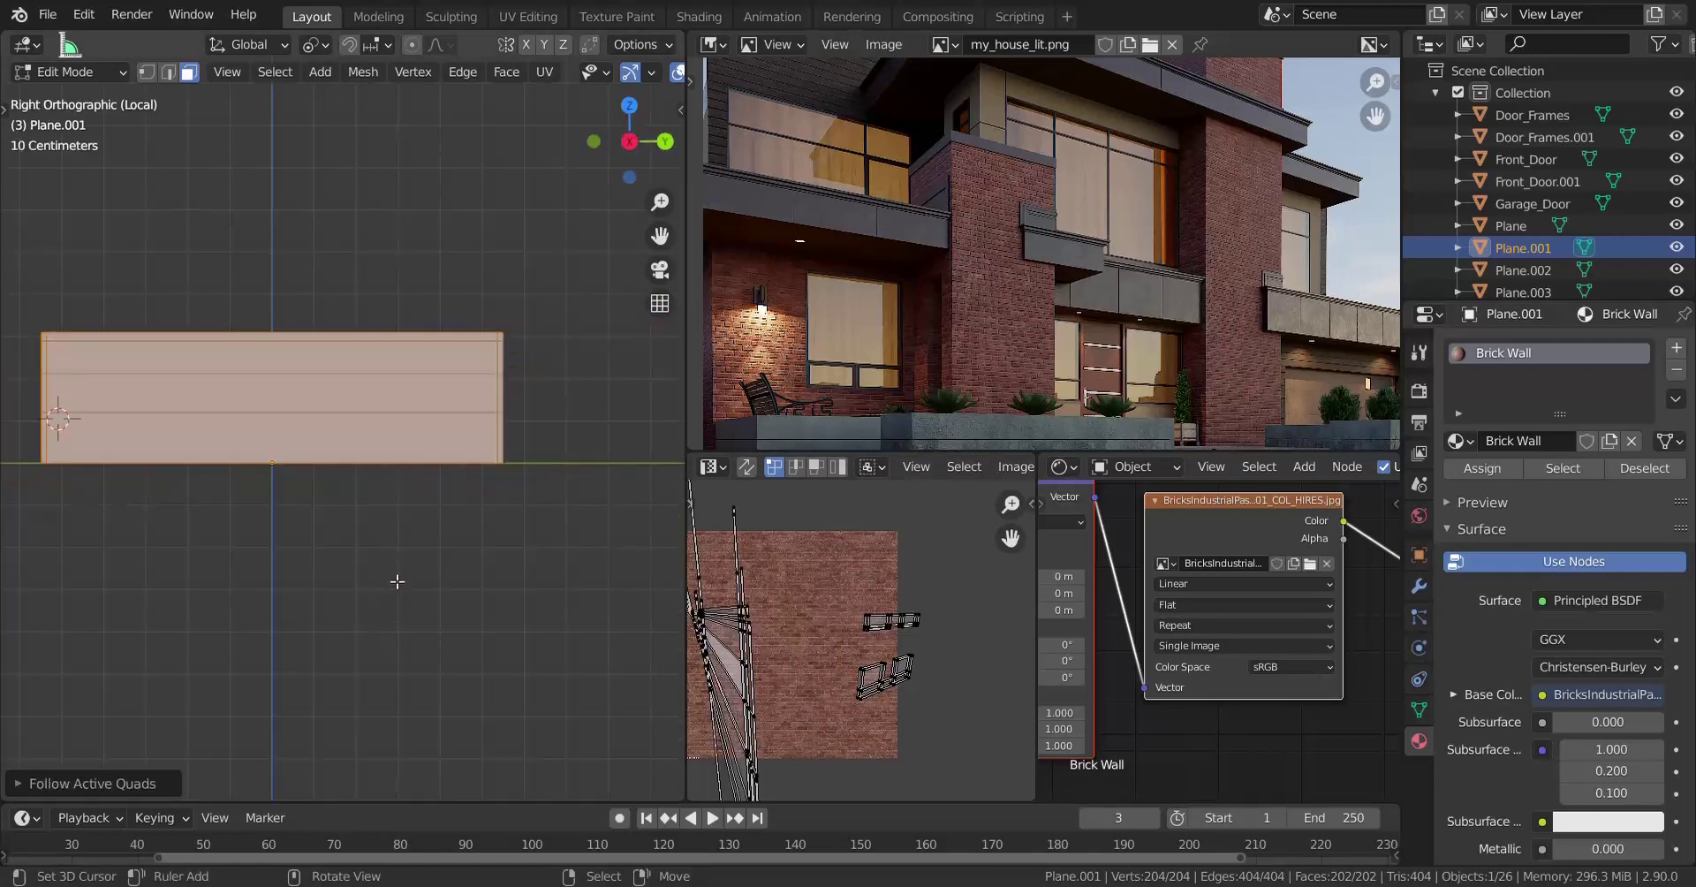
{"action": "key", "text": "u"}
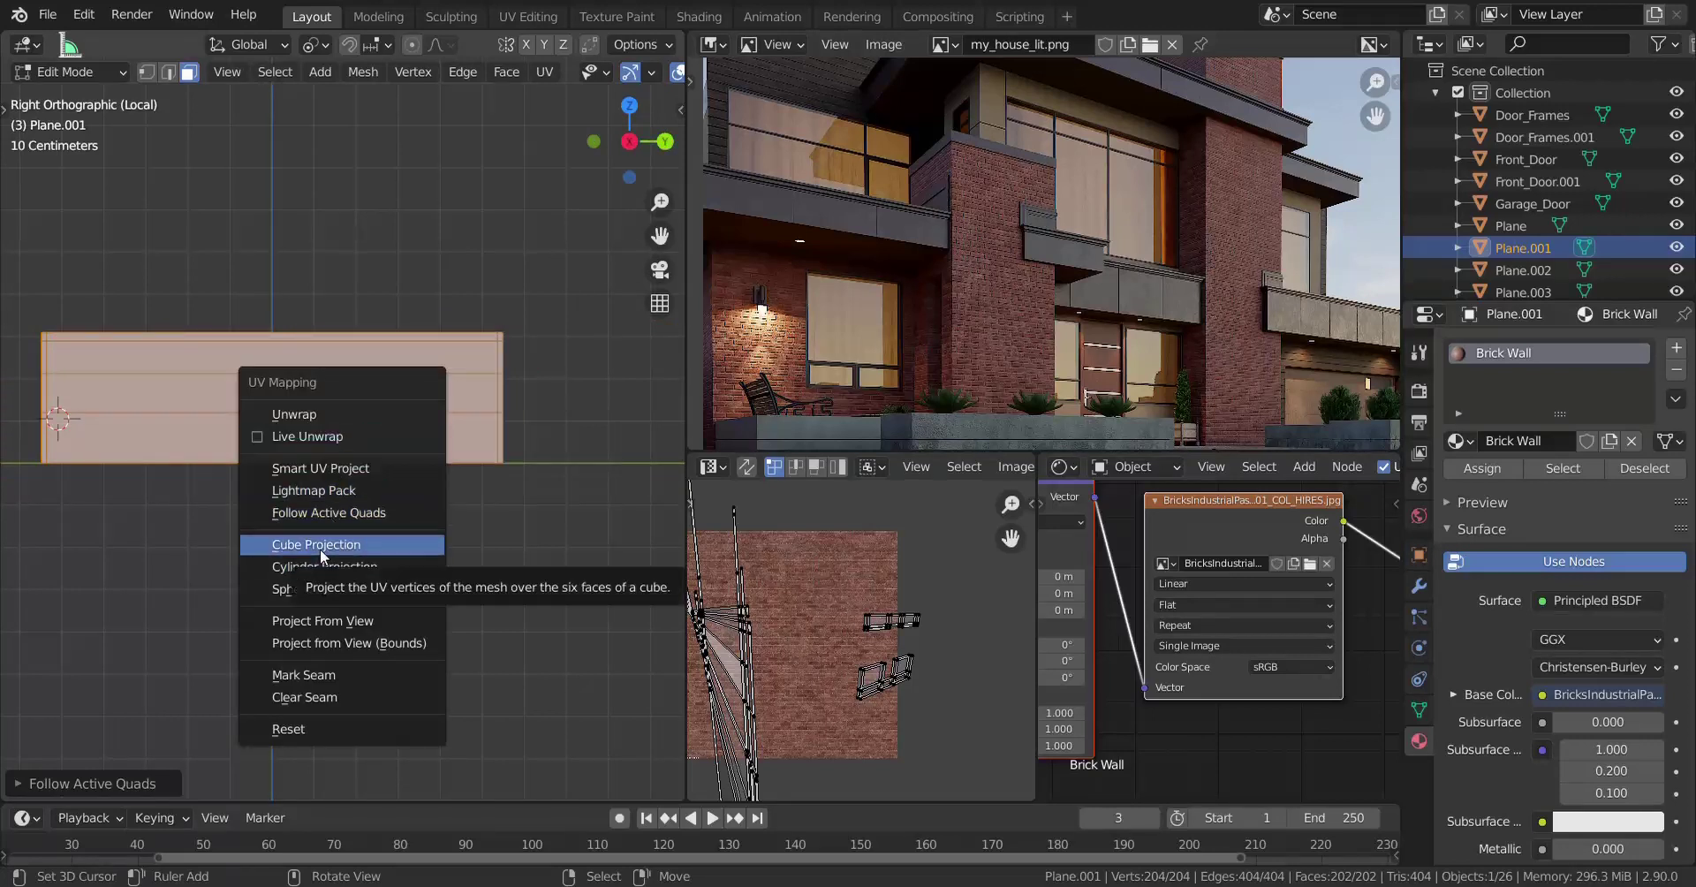
{"action": "middle_click_drag", "start_coordinate": [196, 386], "coordinate": [386, 438]}
{"action": "scroll", "coordinate": [386, 437], "scroll_direction": "down", "scroll_amount": 4}
{"action": "middle_click_drag", "start_coordinate": [265, 458], "coordinate": [354, 435]}
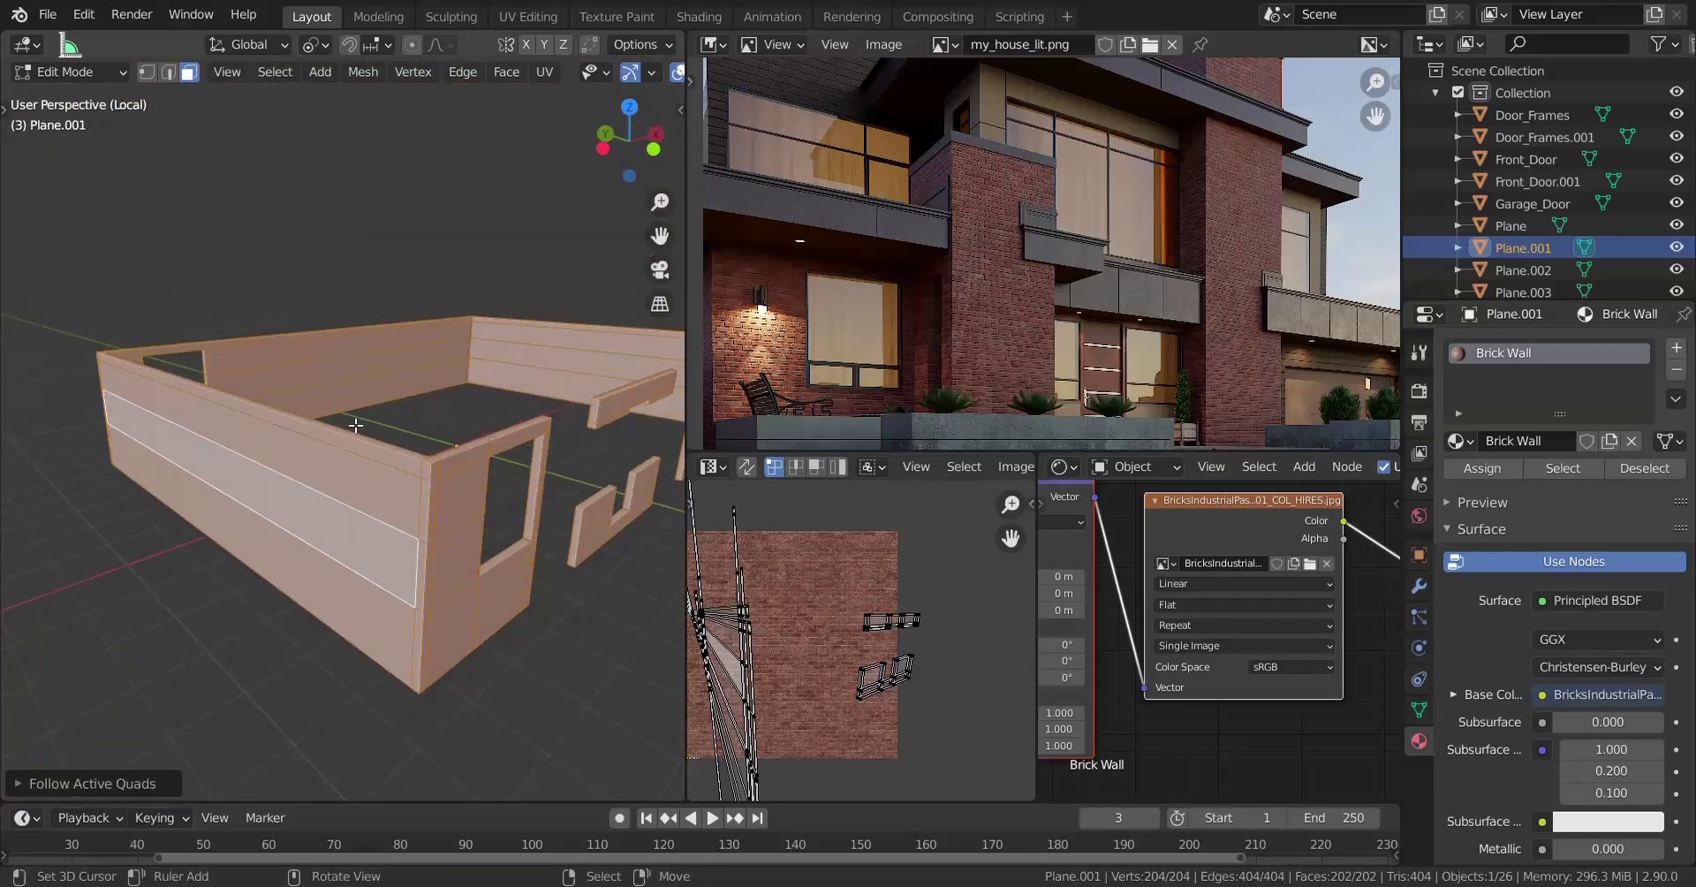
{"action": "key", "text": "u"}
{"action": "left_click", "coordinate": [319, 451]}
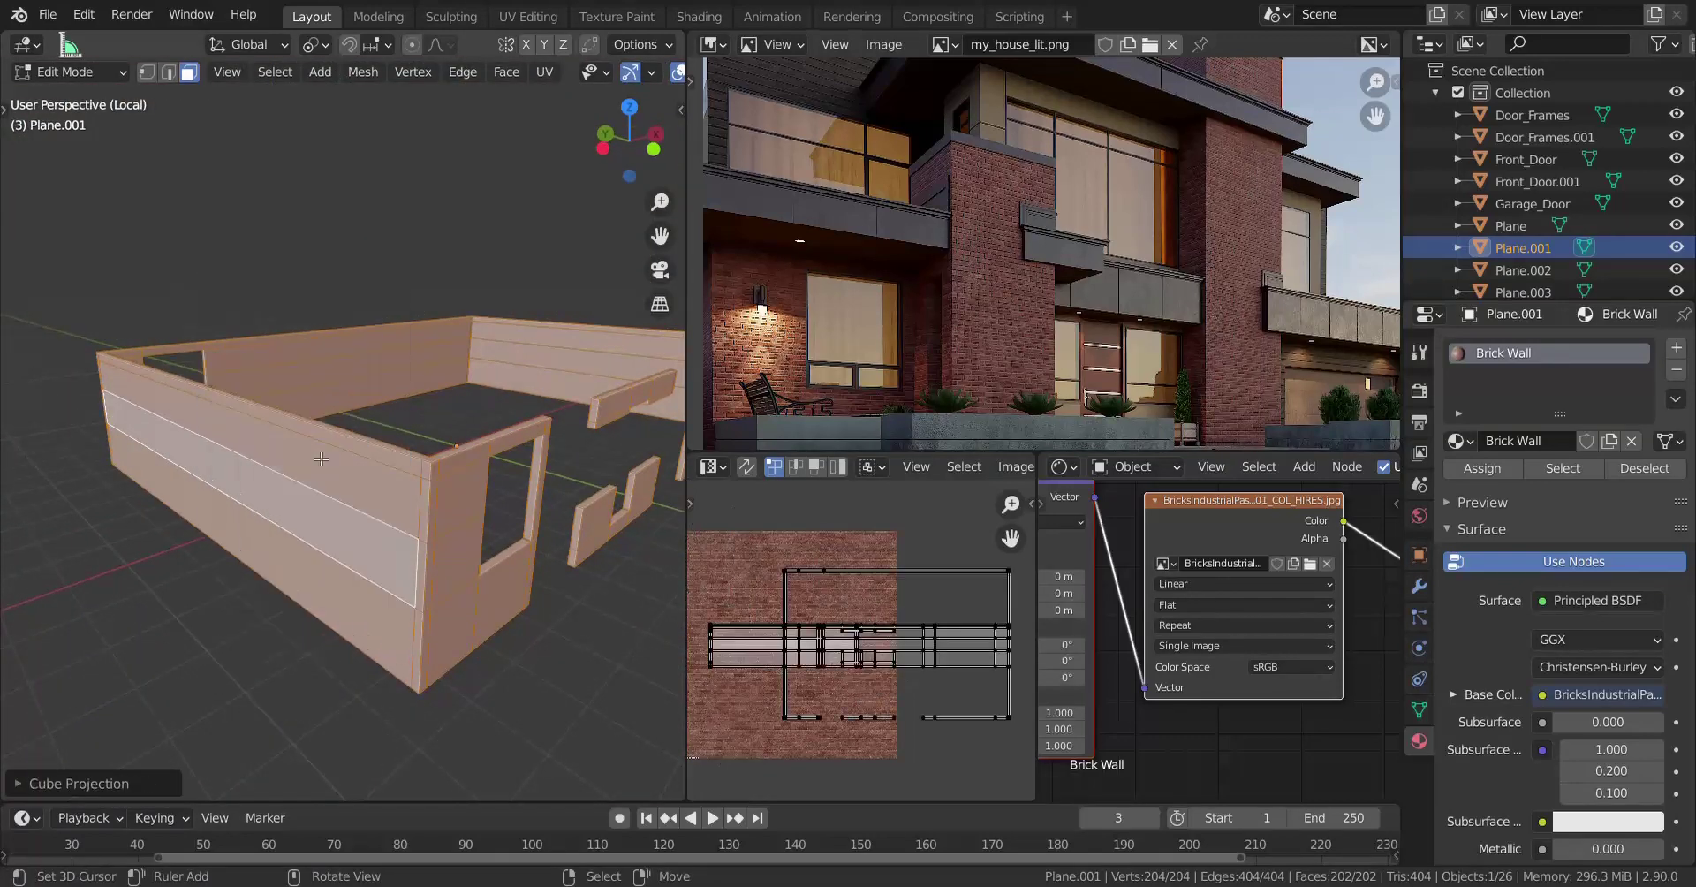
{"action": "scroll", "coordinate": [804, 671], "scroll_direction": "up", "scroll_amount": 2}
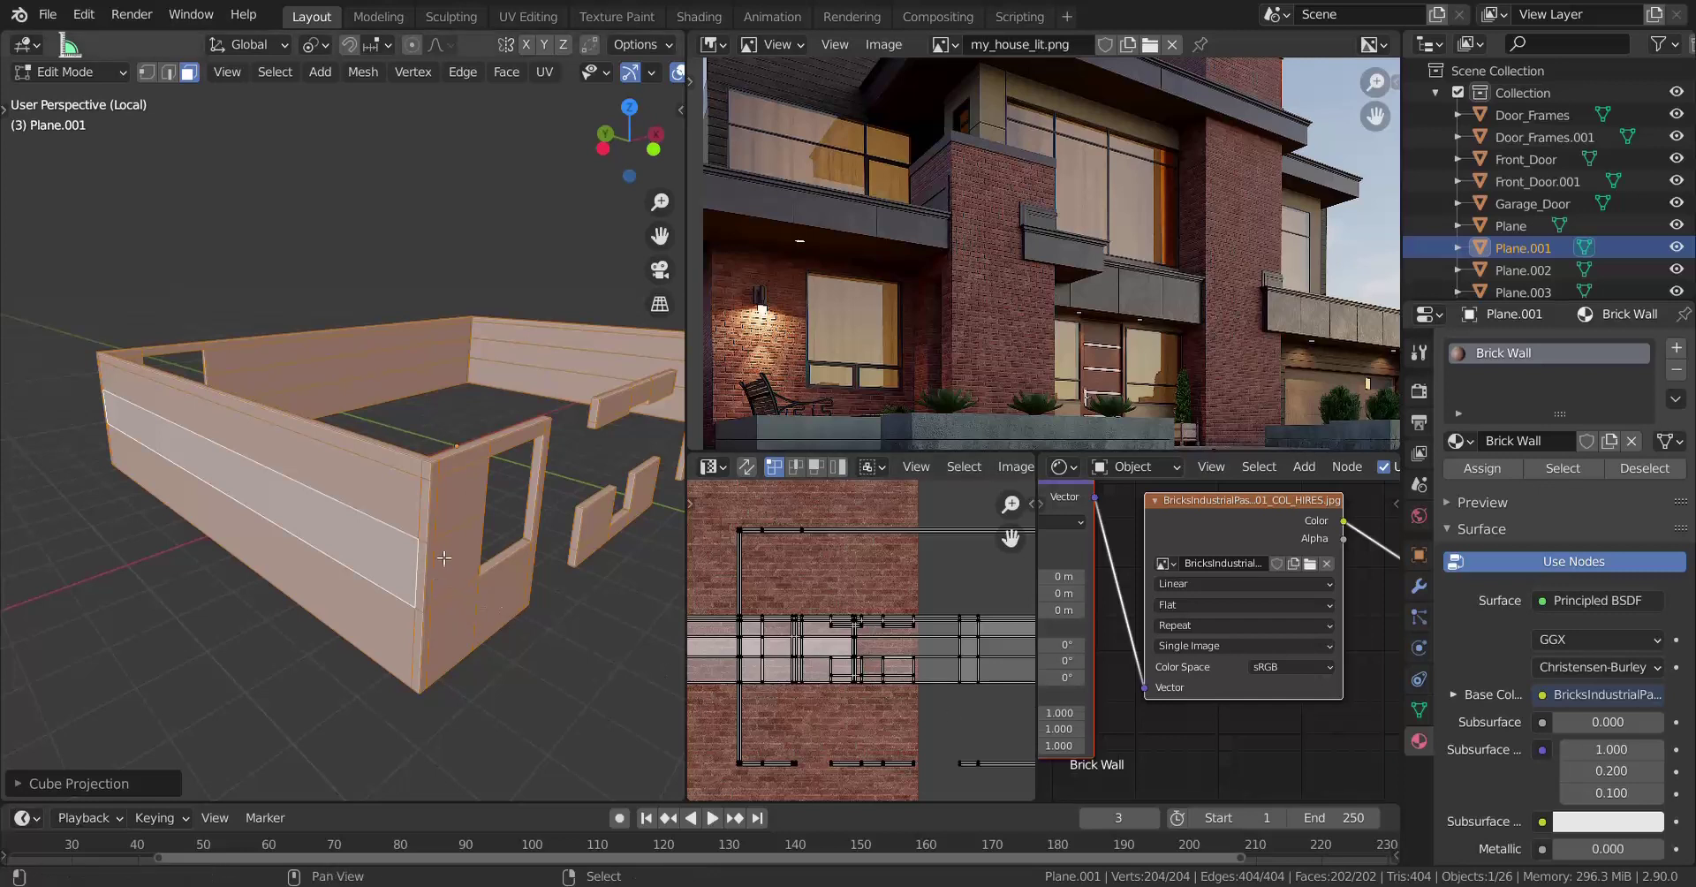
Apply Follow Active Quads with Length Average to the cube-projected wall UVs and check the resulting layout over the brick image.
{"action": "middle_click_drag", "start_coordinate": [442, 547], "coordinate": [381, 550]}
{"action": "key", "text": "u"}
{"action": "left_click", "coordinate": [375, 516]}
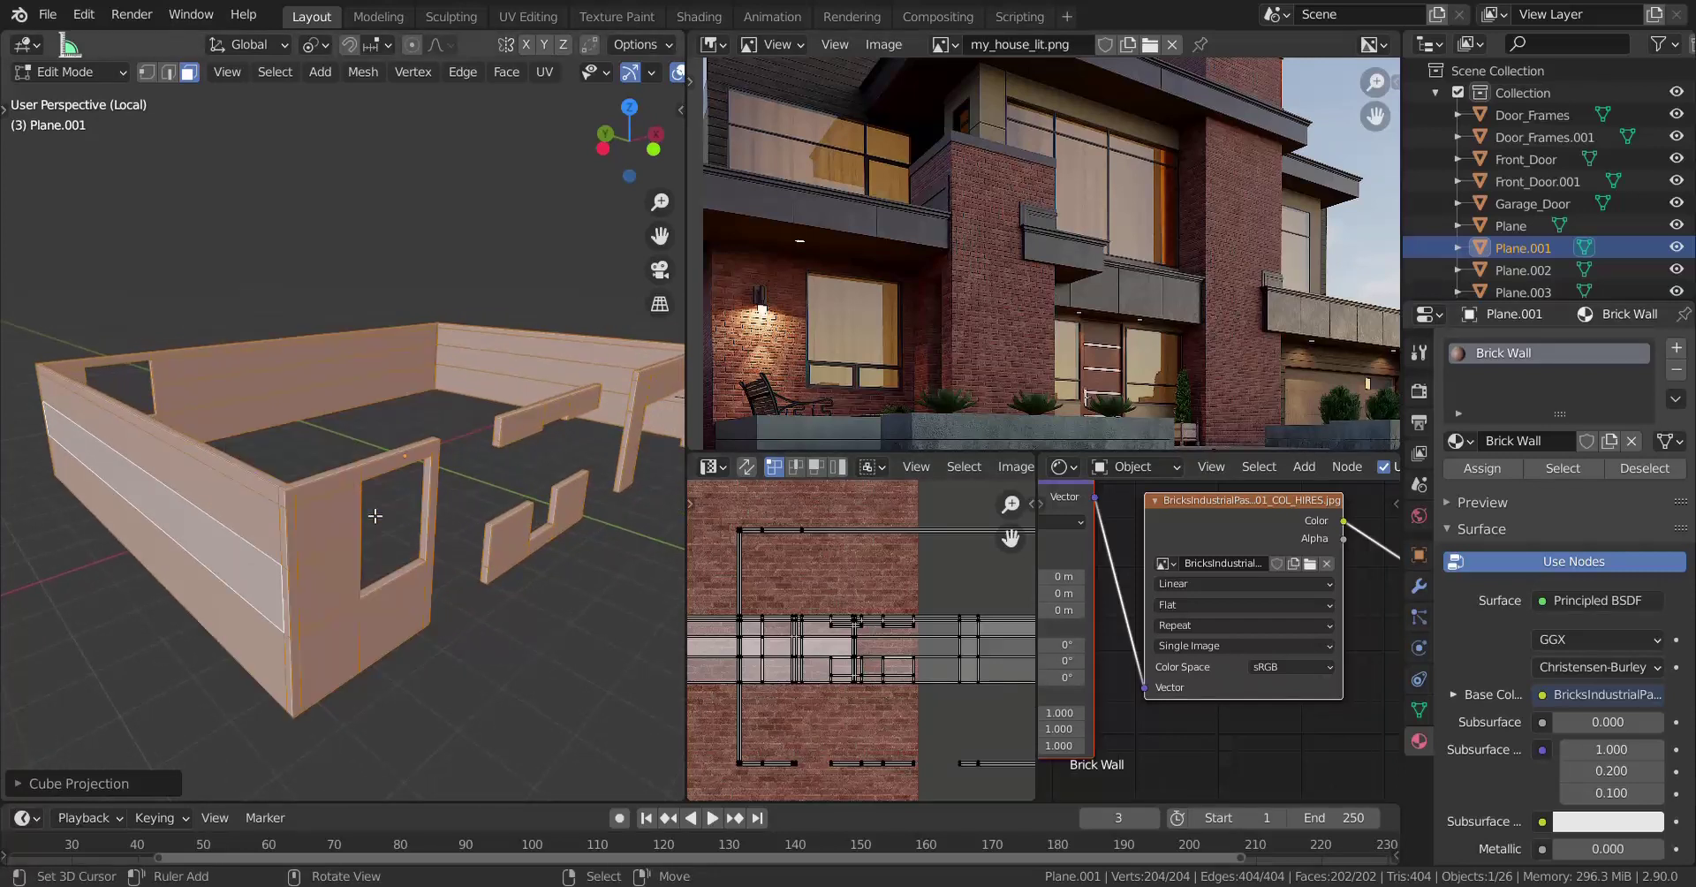
{"action": "key", "text": "u"}
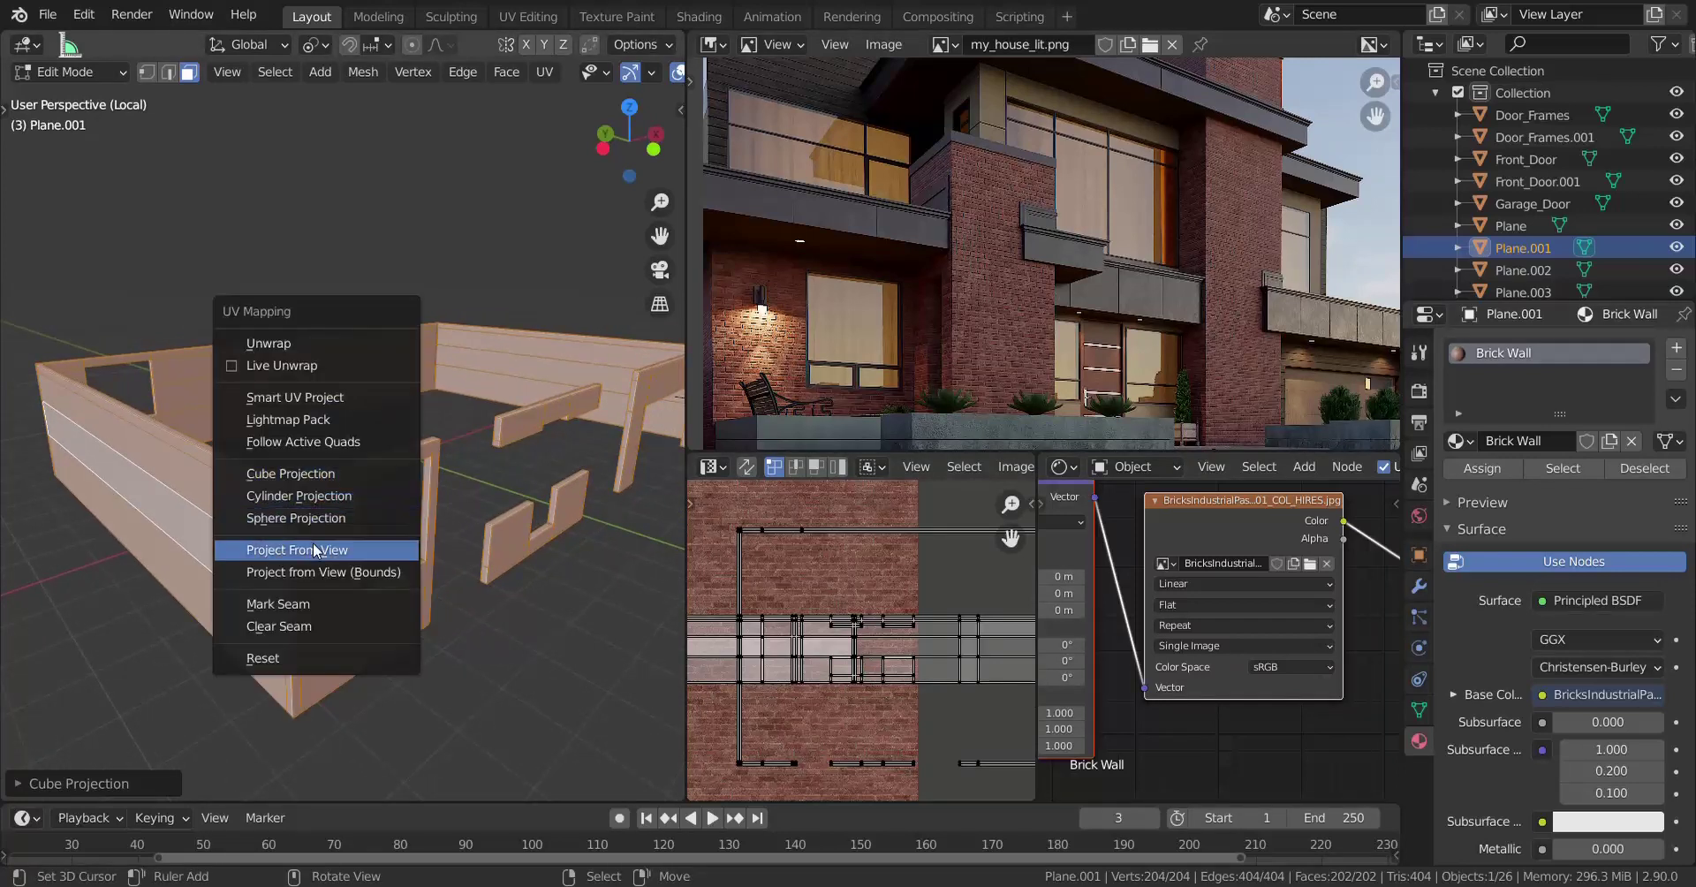
{"action": "left_click", "coordinate": [320, 441]}
{"action": "left_click", "coordinate": [325, 506]}
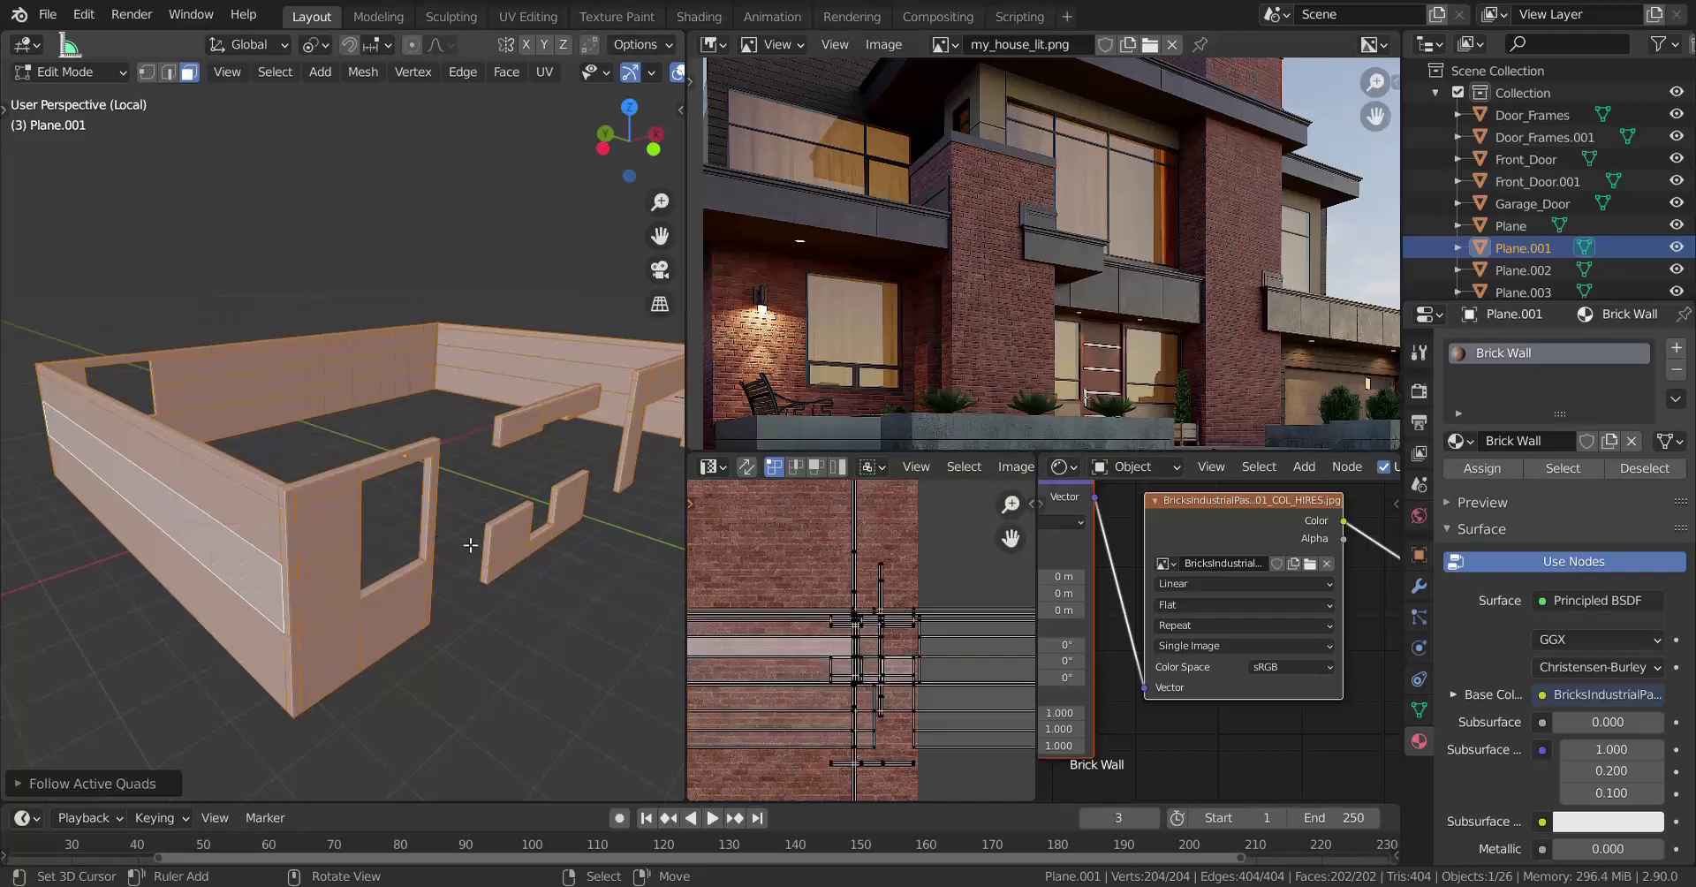
{"action": "scroll", "coordinate": [831, 697], "scroll_direction": "down", "scroll_amount": 1}
{"action": "scroll", "coordinate": [894, 633], "scroll_direction": "up", "scroll_amount": 3}
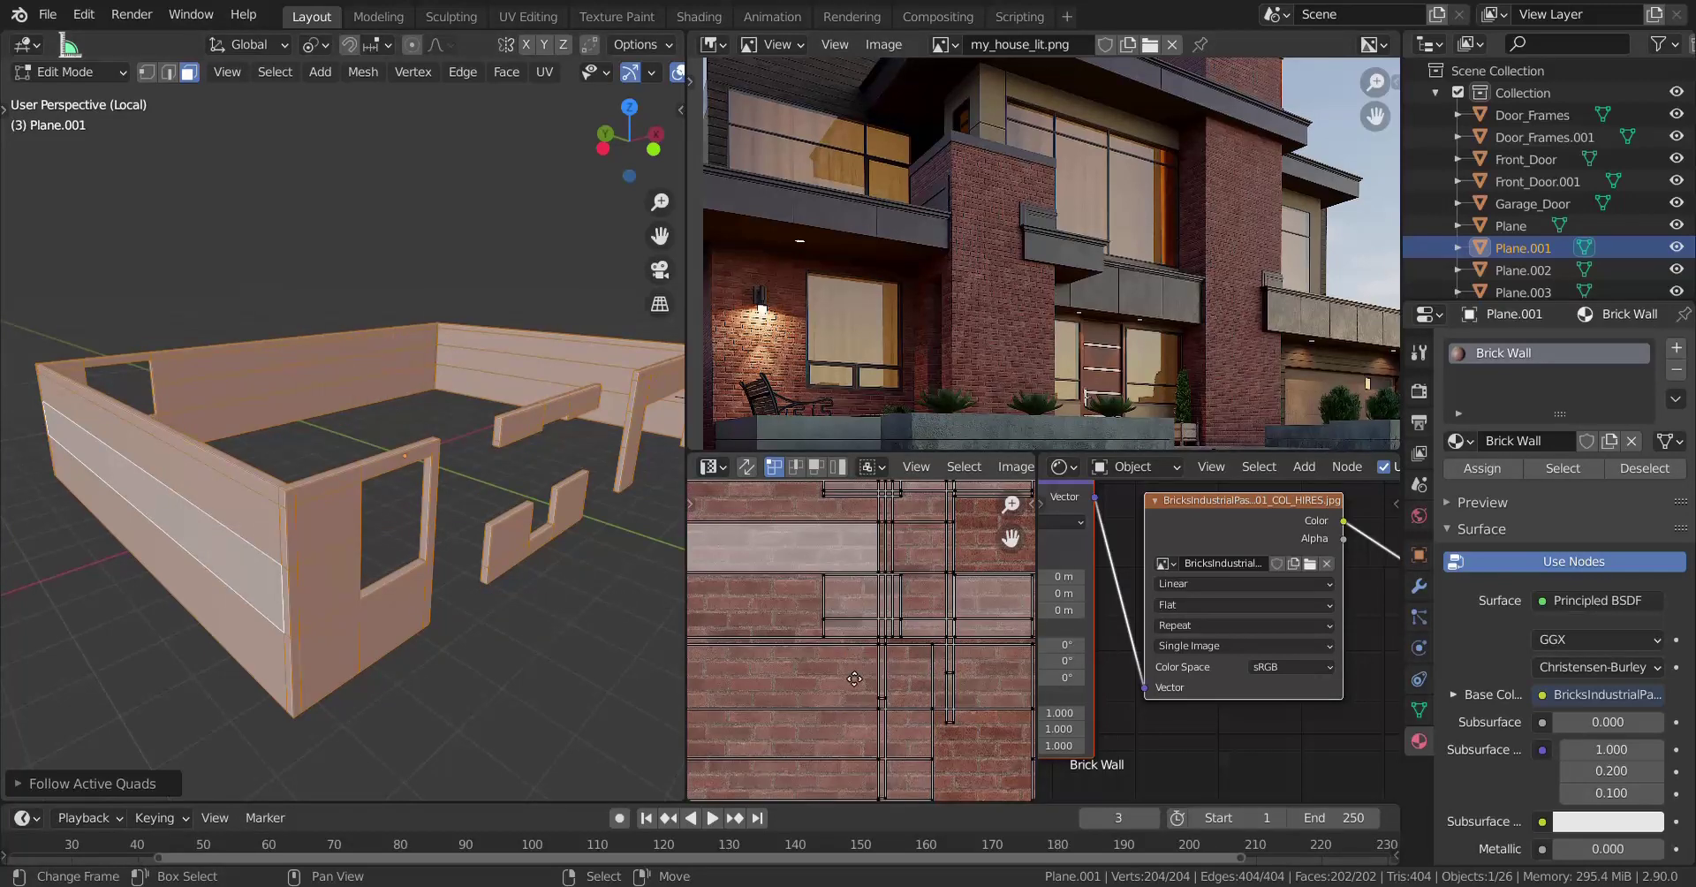
{"action": "scroll", "coordinate": [894, 634], "scroll_direction": "down", "scroll_amount": 2}
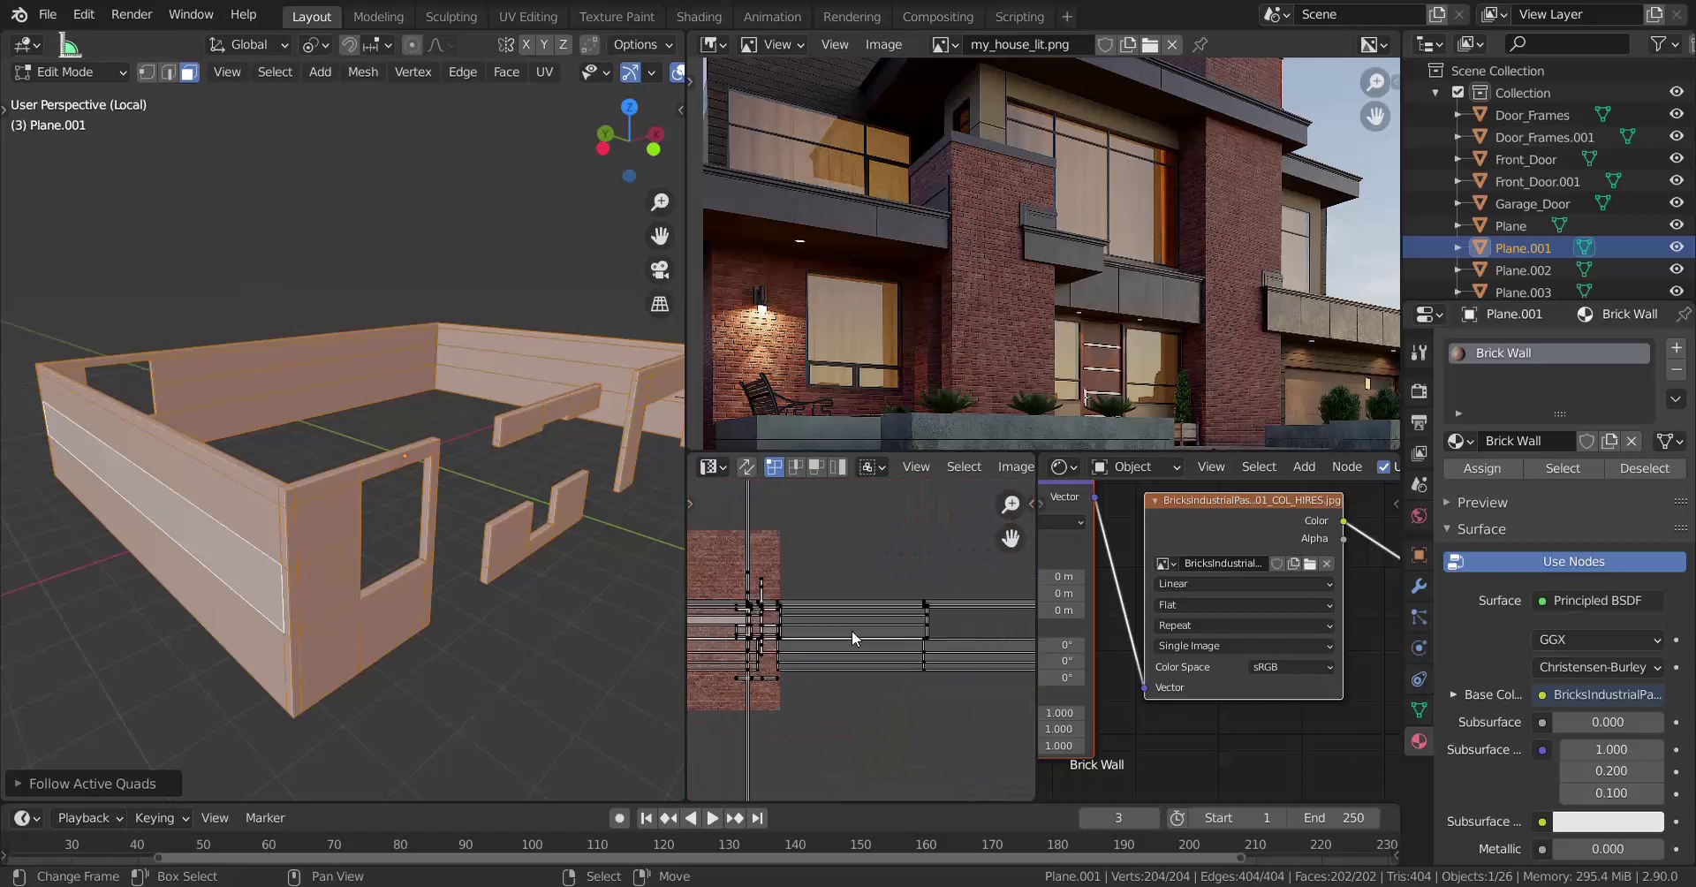
{"action": "scroll", "coordinate": [855, 635], "scroll_direction": "down", "scroll_amount": 1}
{"action": "middle_click_drag", "start_coordinate": [768, 637], "coordinate": [826, 640]}
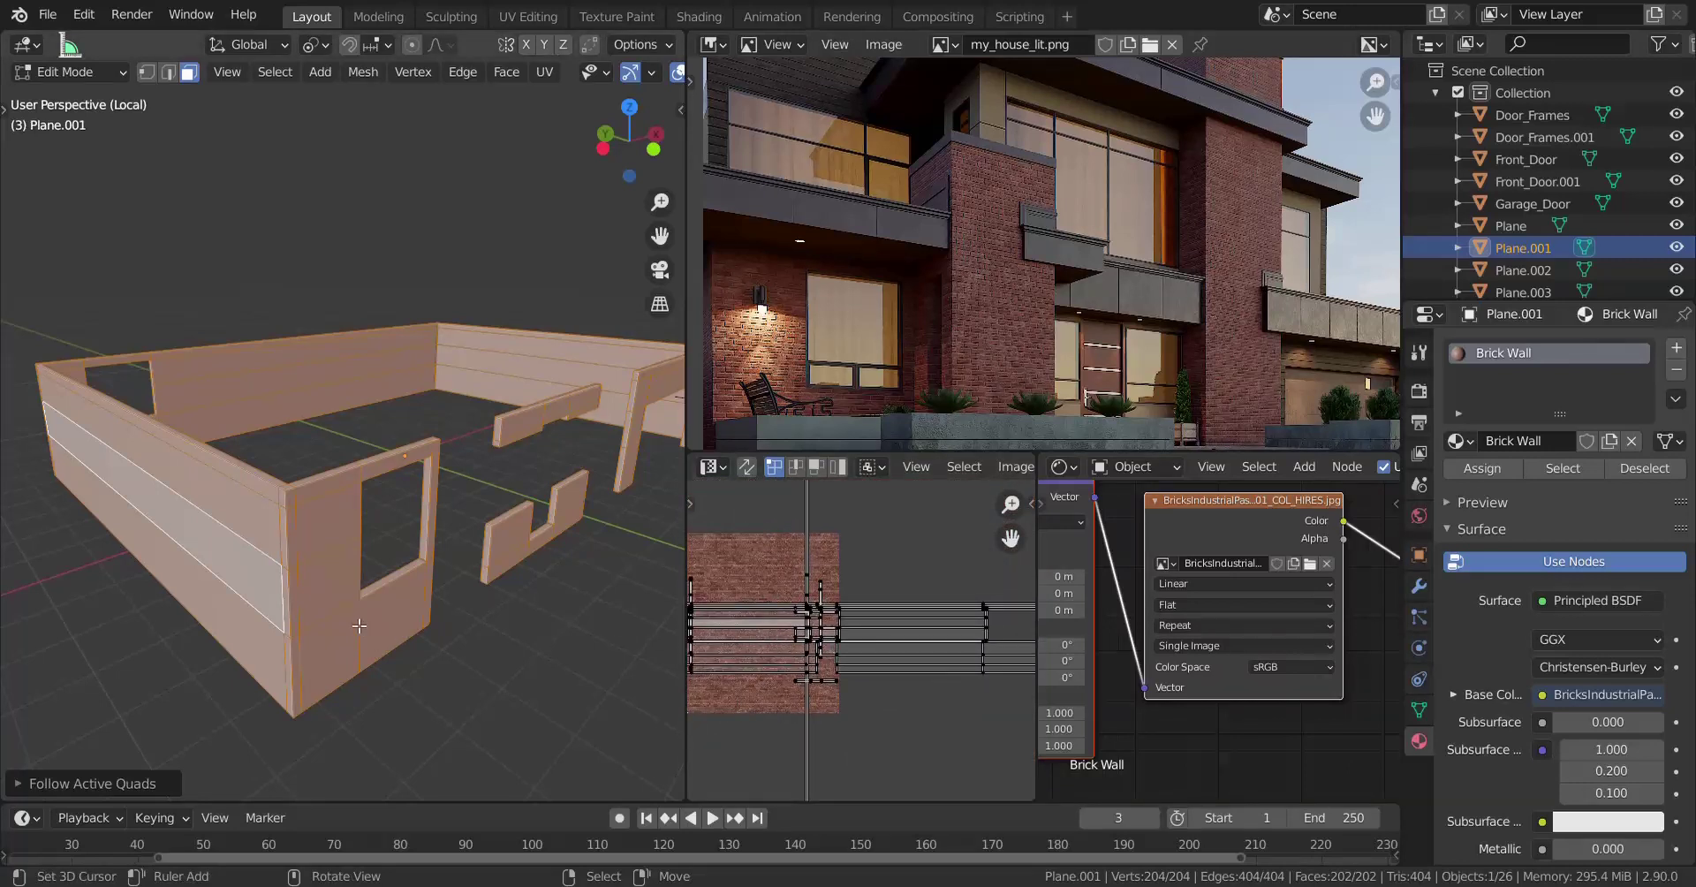
Select all wall UVs and move them by about -0.63 in X and 0.07 in Y over the brick image.
{"action": "middle_click_drag", "start_coordinate": [169, 508], "coordinate": [258, 501]}
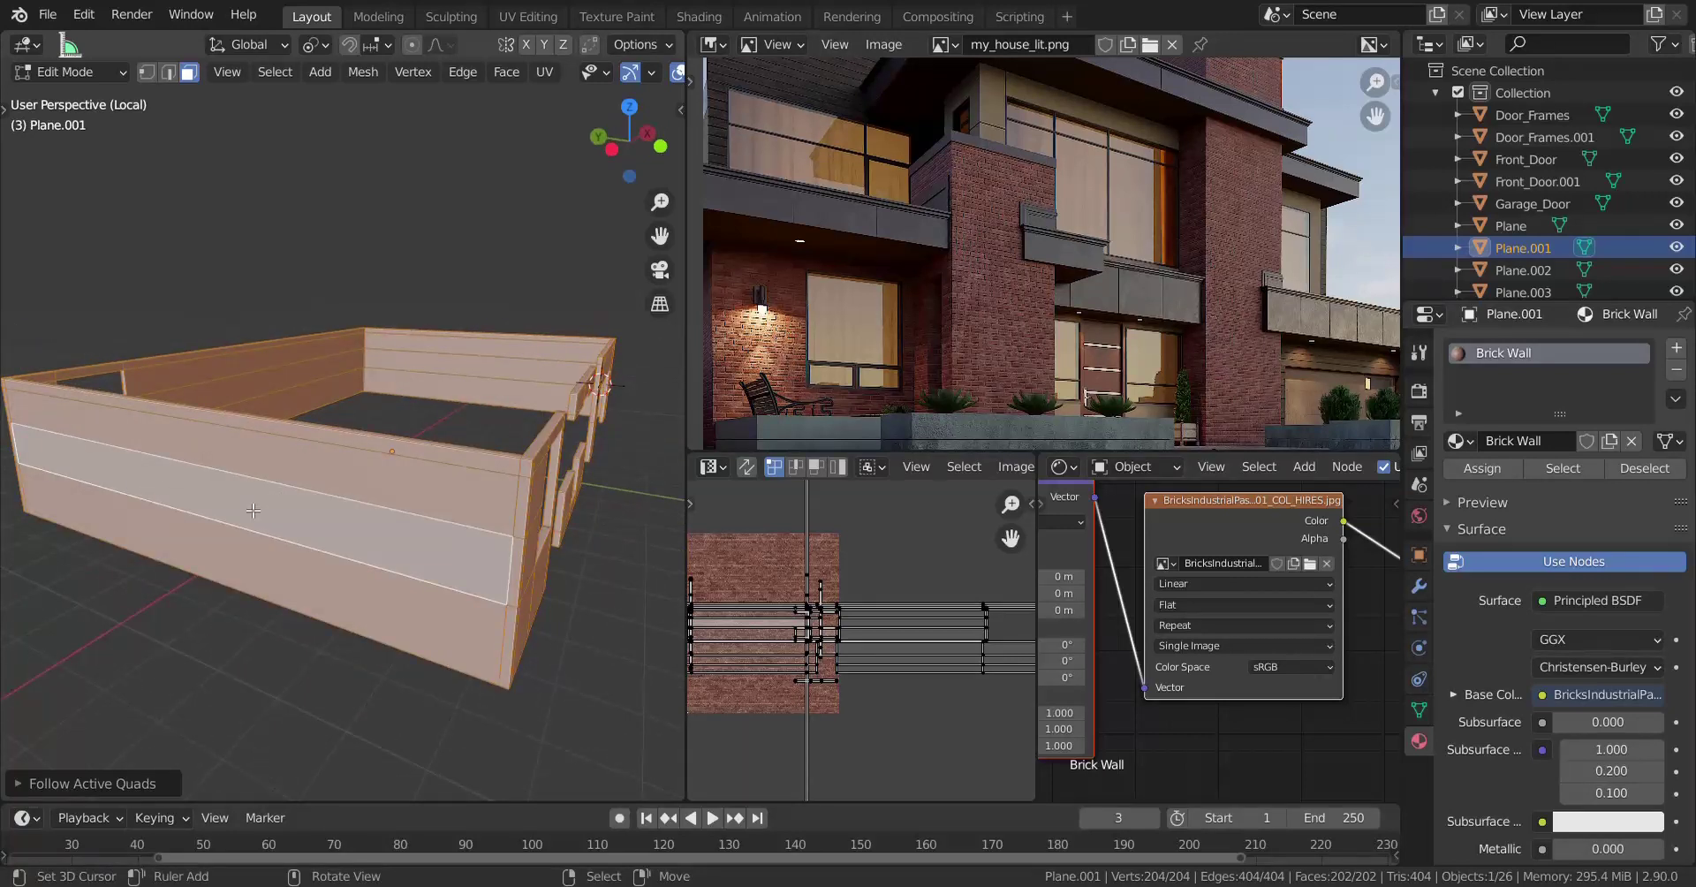
{"action": "key", "text": "a"}
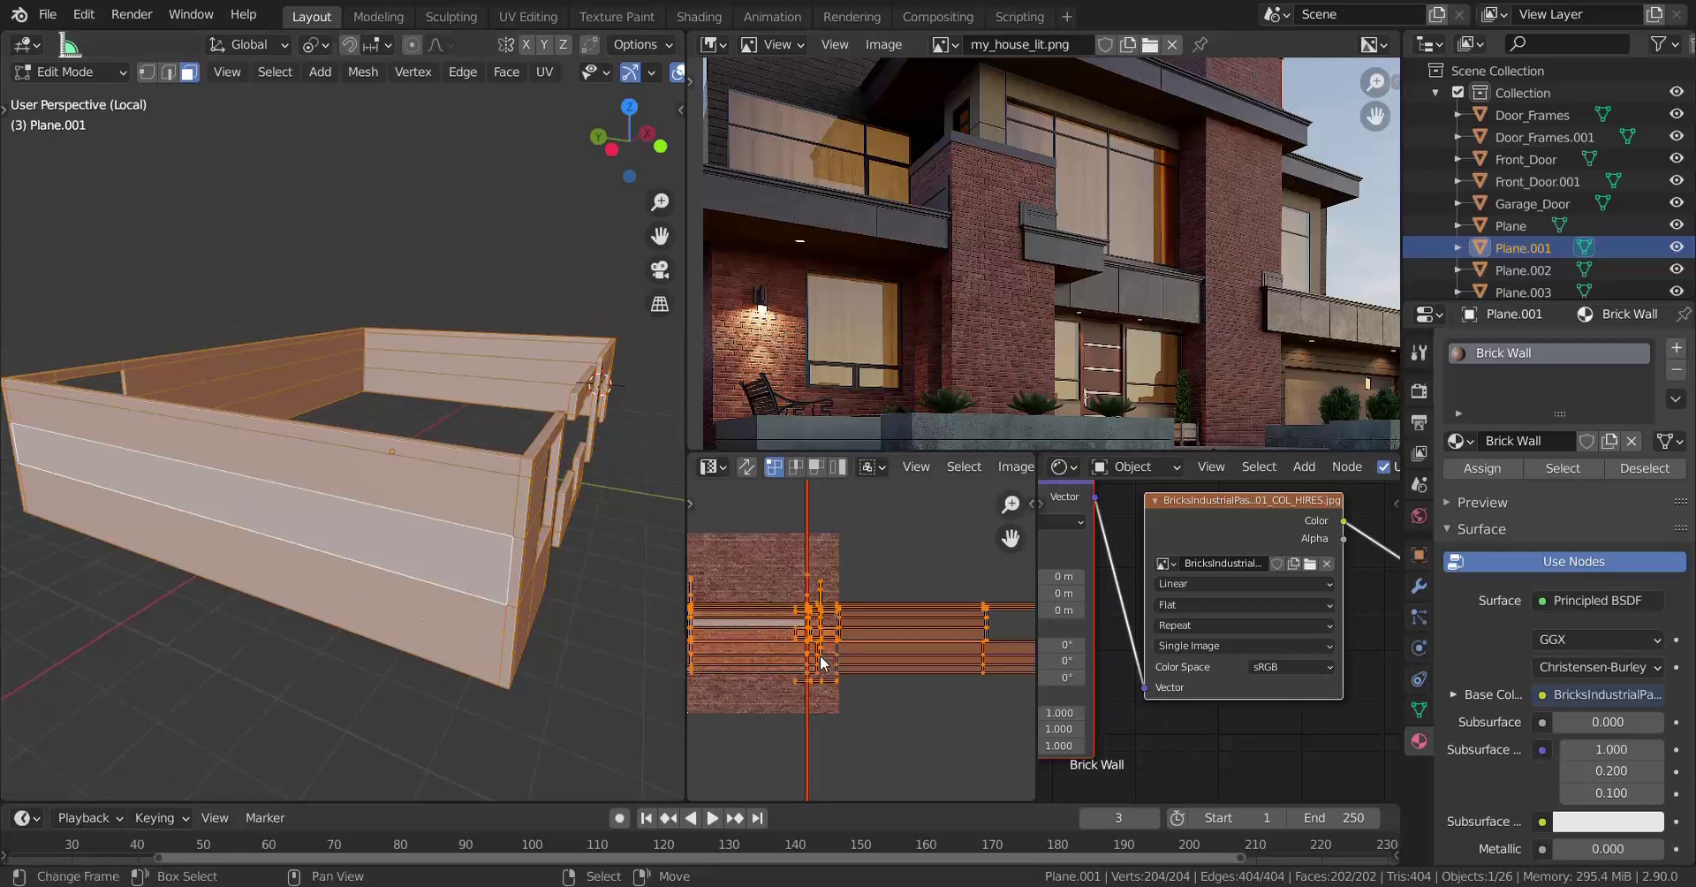
{"action": "key", "text": "g"}
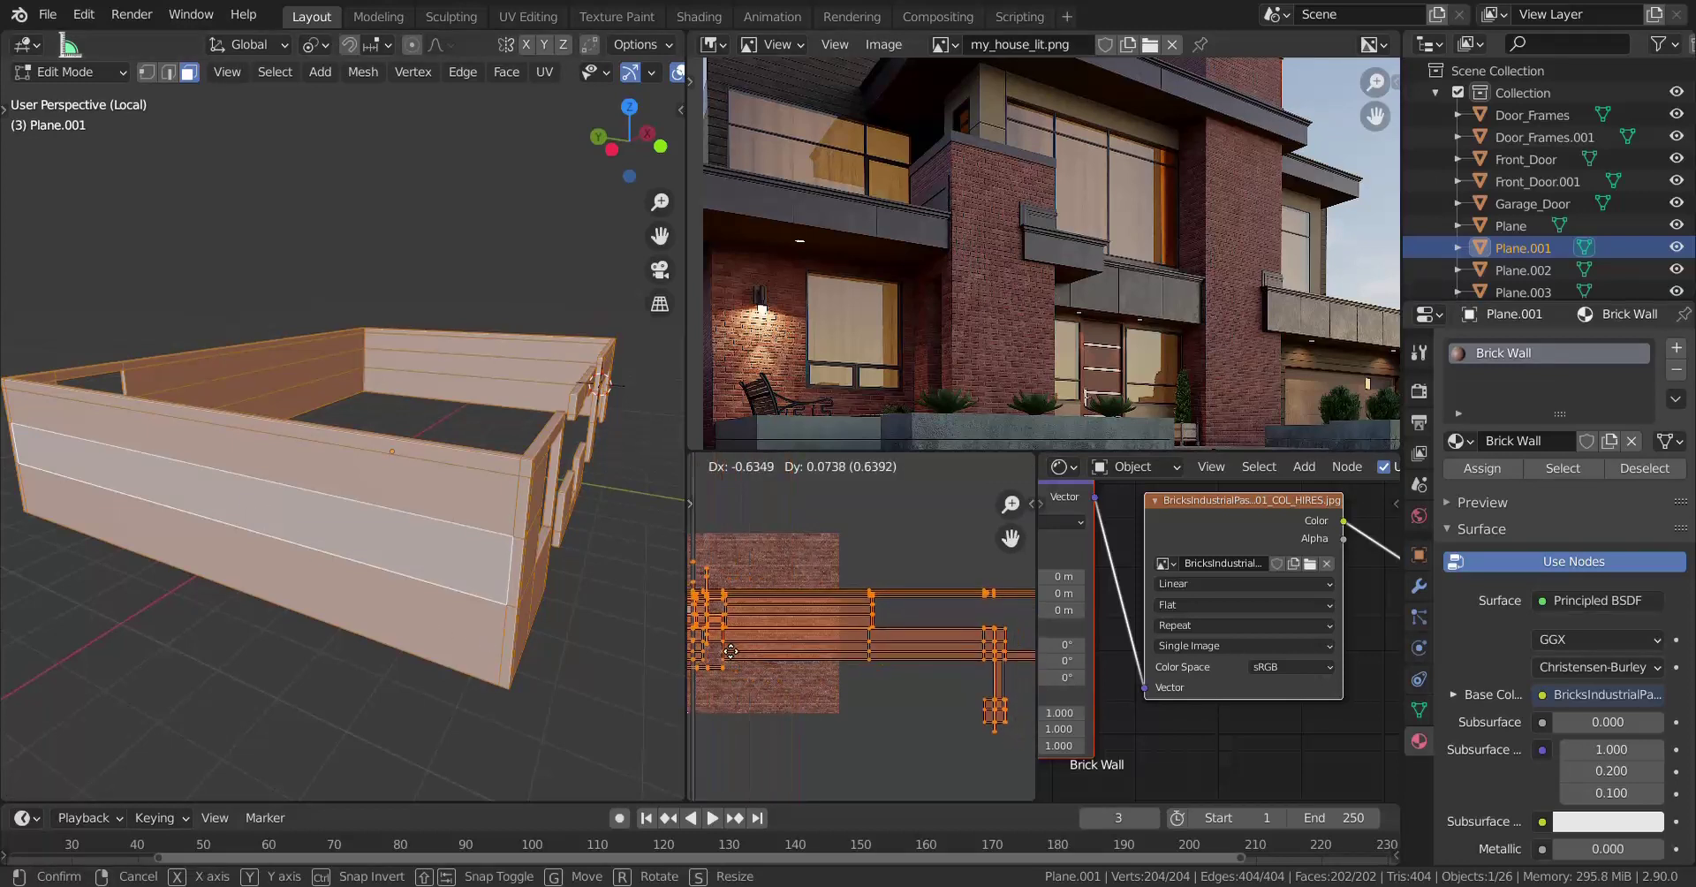
{"action": "left_click", "coordinate": [730, 652]}
Return to Object Mode, switch the viewport to Material Preview shading and inspect the brick texture around the walls.
{"action": "middle_click_drag", "start_coordinate": [453, 605], "coordinate": [445, 590]}
{"action": "scroll", "coordinate": [438, 520], "scroll_direction": "up", "scroll_amount": 2}
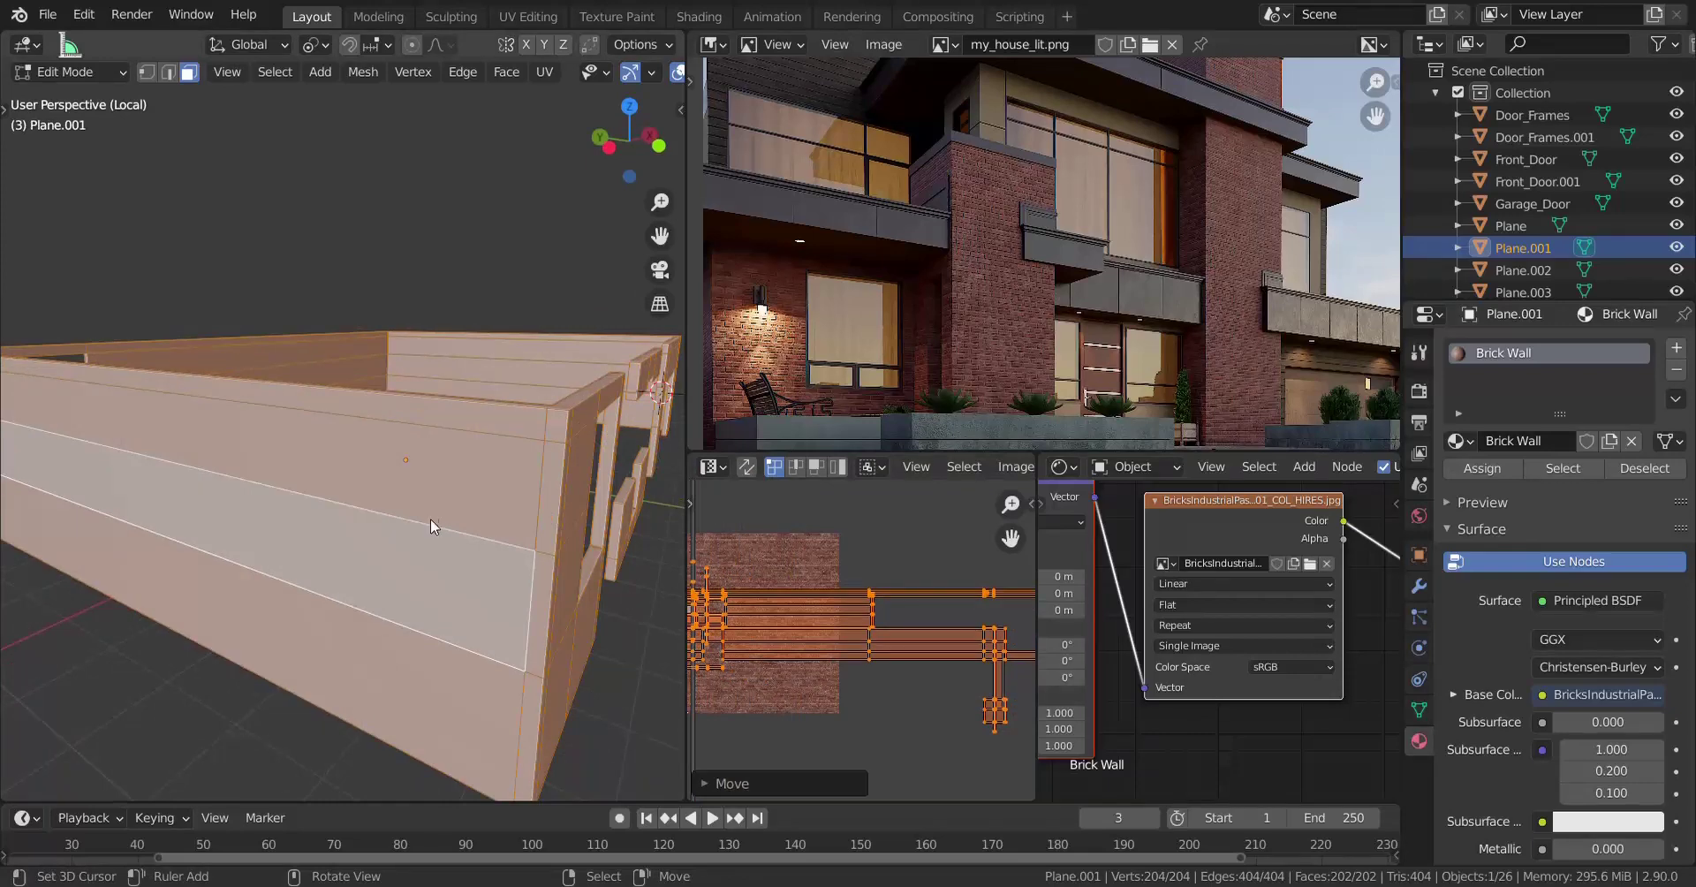
{"action": "key", "text": "Tab"}
{"action": "key", "text": "z"}
{"action": "left_click", "coordinate": [426, 592]}
{"action": "middle_click_drag", "start_coordinate": [367, 661], "coordinate": [380, 553]}
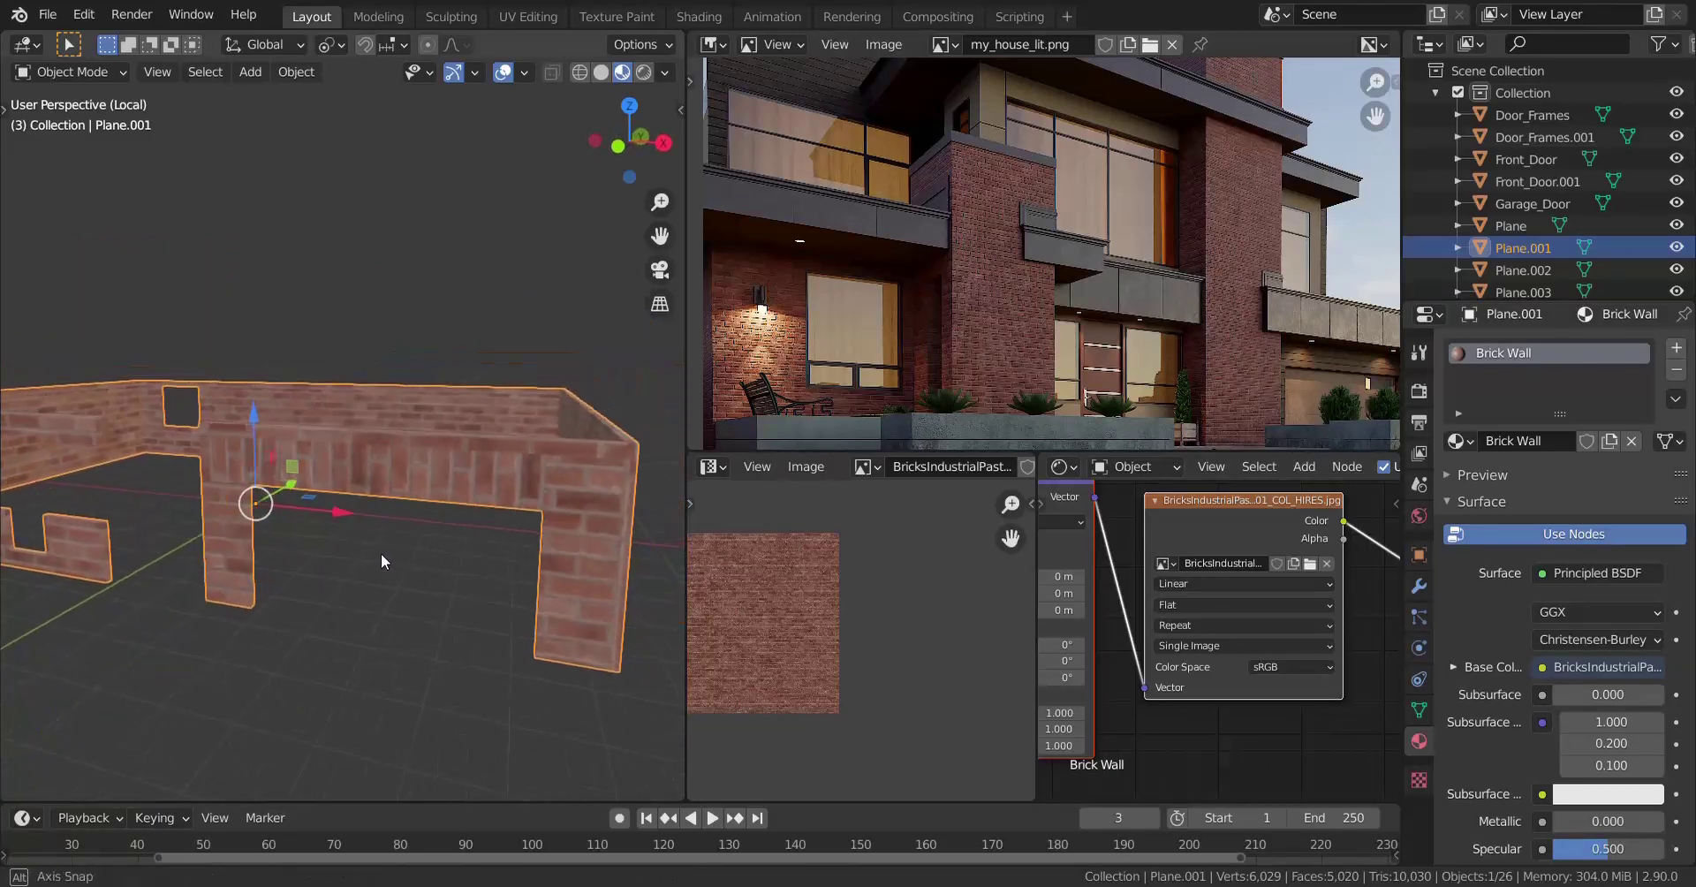
{"action": "middle_click_drag", "start_coordinate": [539, 490], "coordinate": [357, 541]}
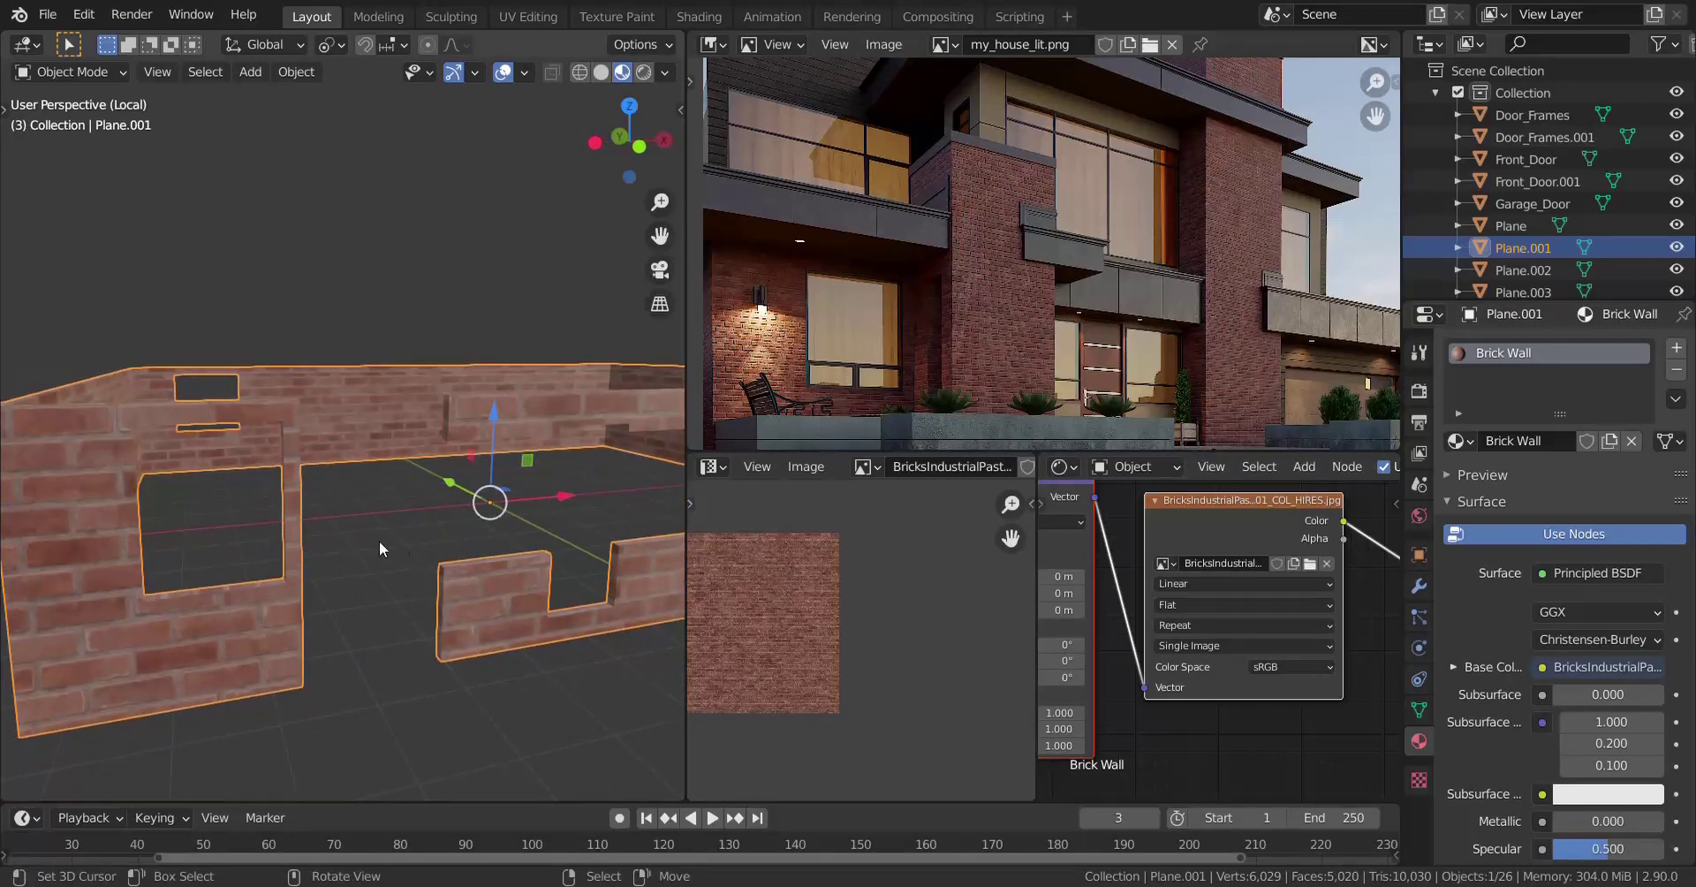
Separate the detached low front wall piece and the detached upper beam piece together into a new object, then return to Object Mode.
{"action": "middle_click_drag", "start_coordinate": [733, 415], "coordinate": [728, 357]}
{"action": "middle_click_drag", "start_coordinate": [550, 495], "coordinate": [444, 664]}
{"action": "key", "text": "Tab"}
{"action": "left_click", "coordinate": [444, 664]}
{"action": "key", "text": "l"}
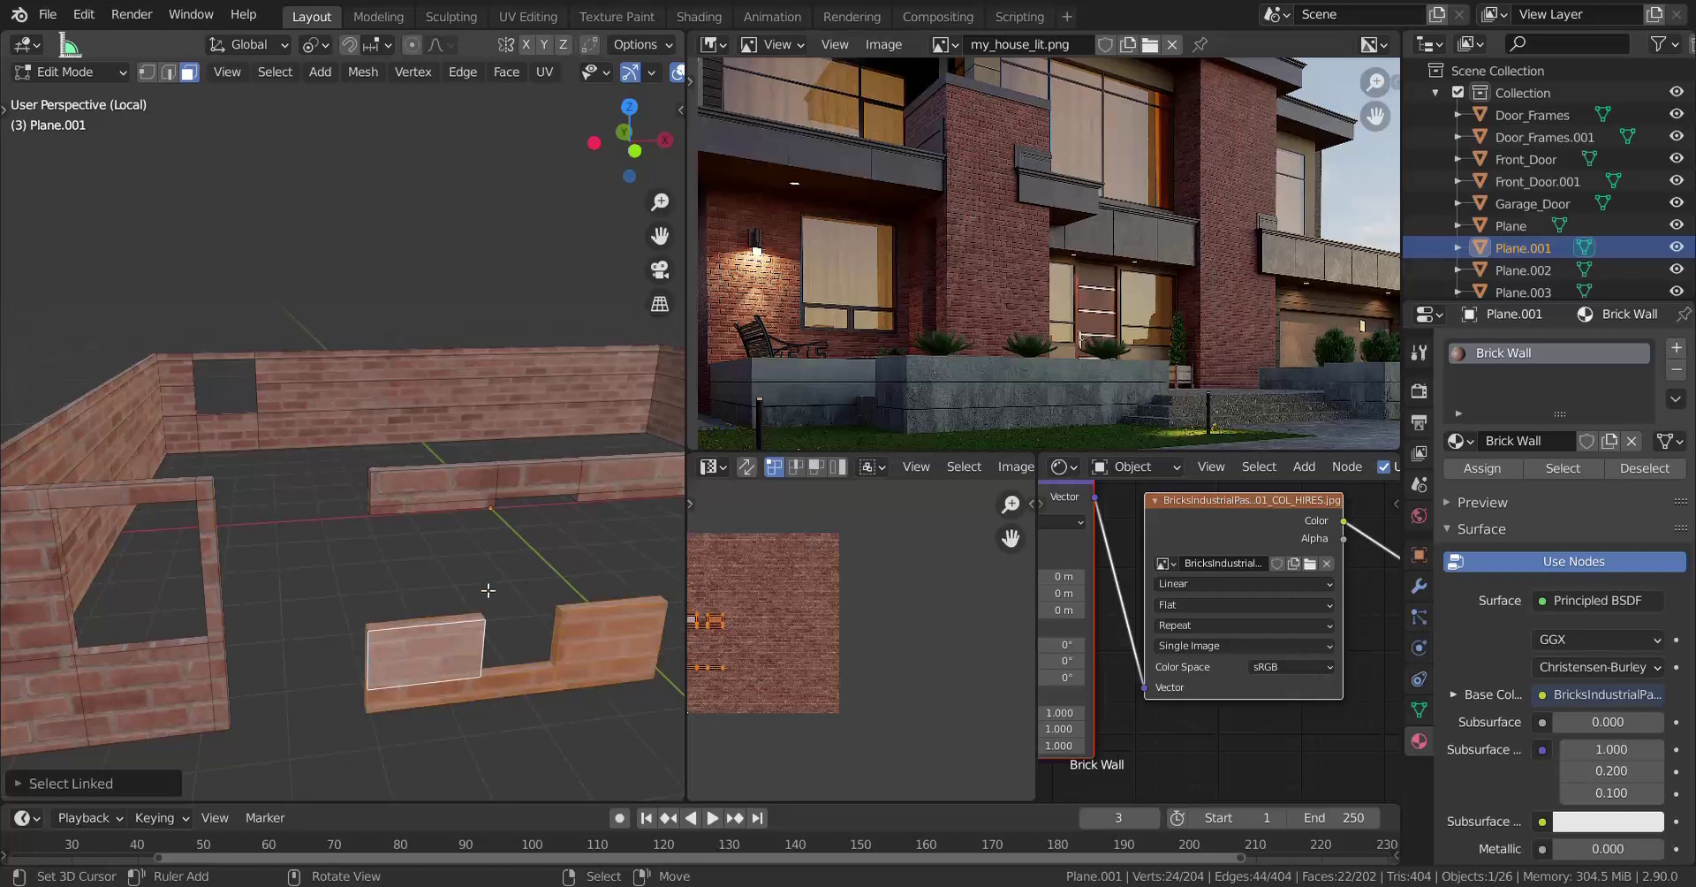
{"action": "key", "text": "l"}
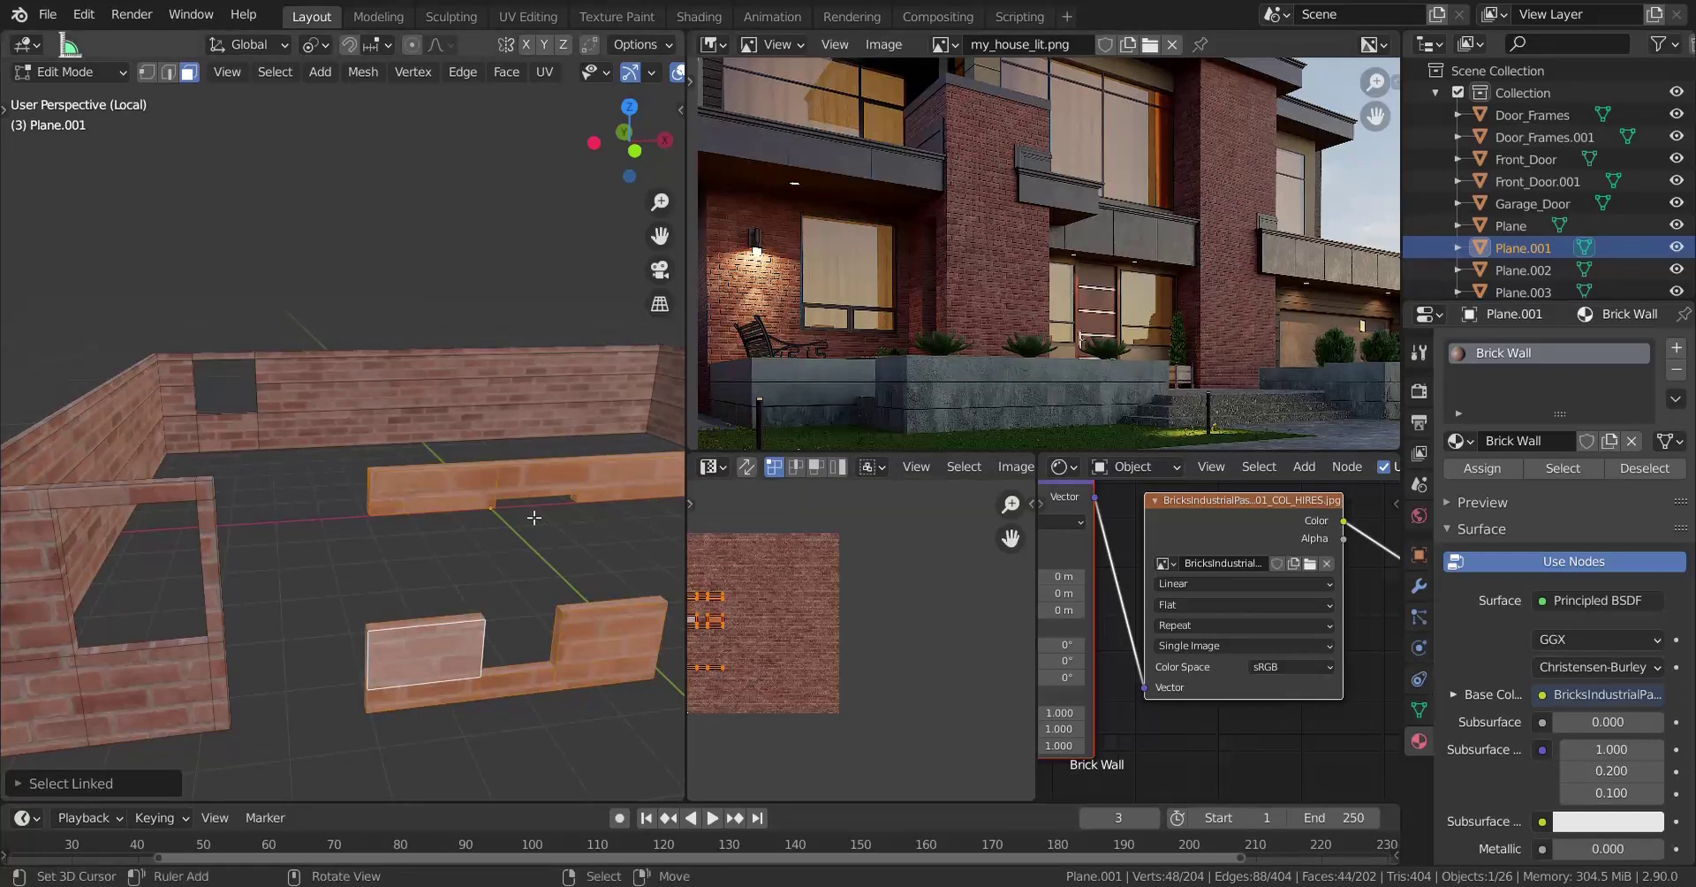
{"action": "key", "text": "p"}
{"action": "left_click", "coordinate": [469, 518]}
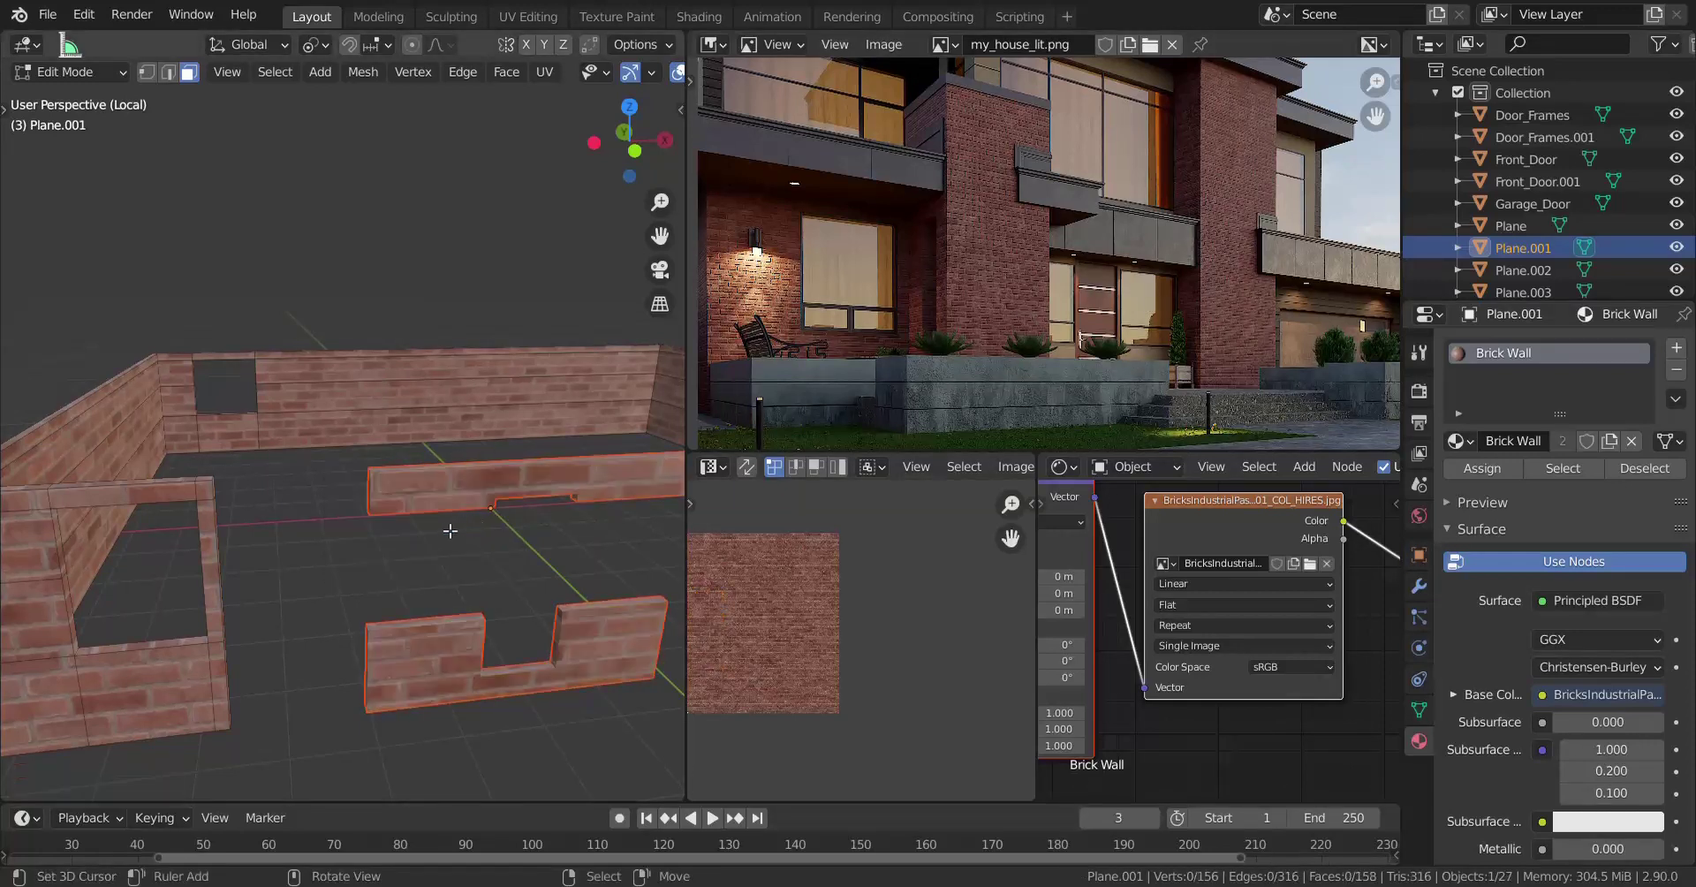
{"action": "key", "text": "Tab"}
Compare the brick texture on the wall corner with the brickwork around the porch window in the reference image.
{"action": "middle_click_drag", "start_coordinate": [200, 543], "coordinate": [297, 509]}
{"action": "middle_click_drag", "start_coordinate": [1049, 176], "coordinate": [1171, 184]}
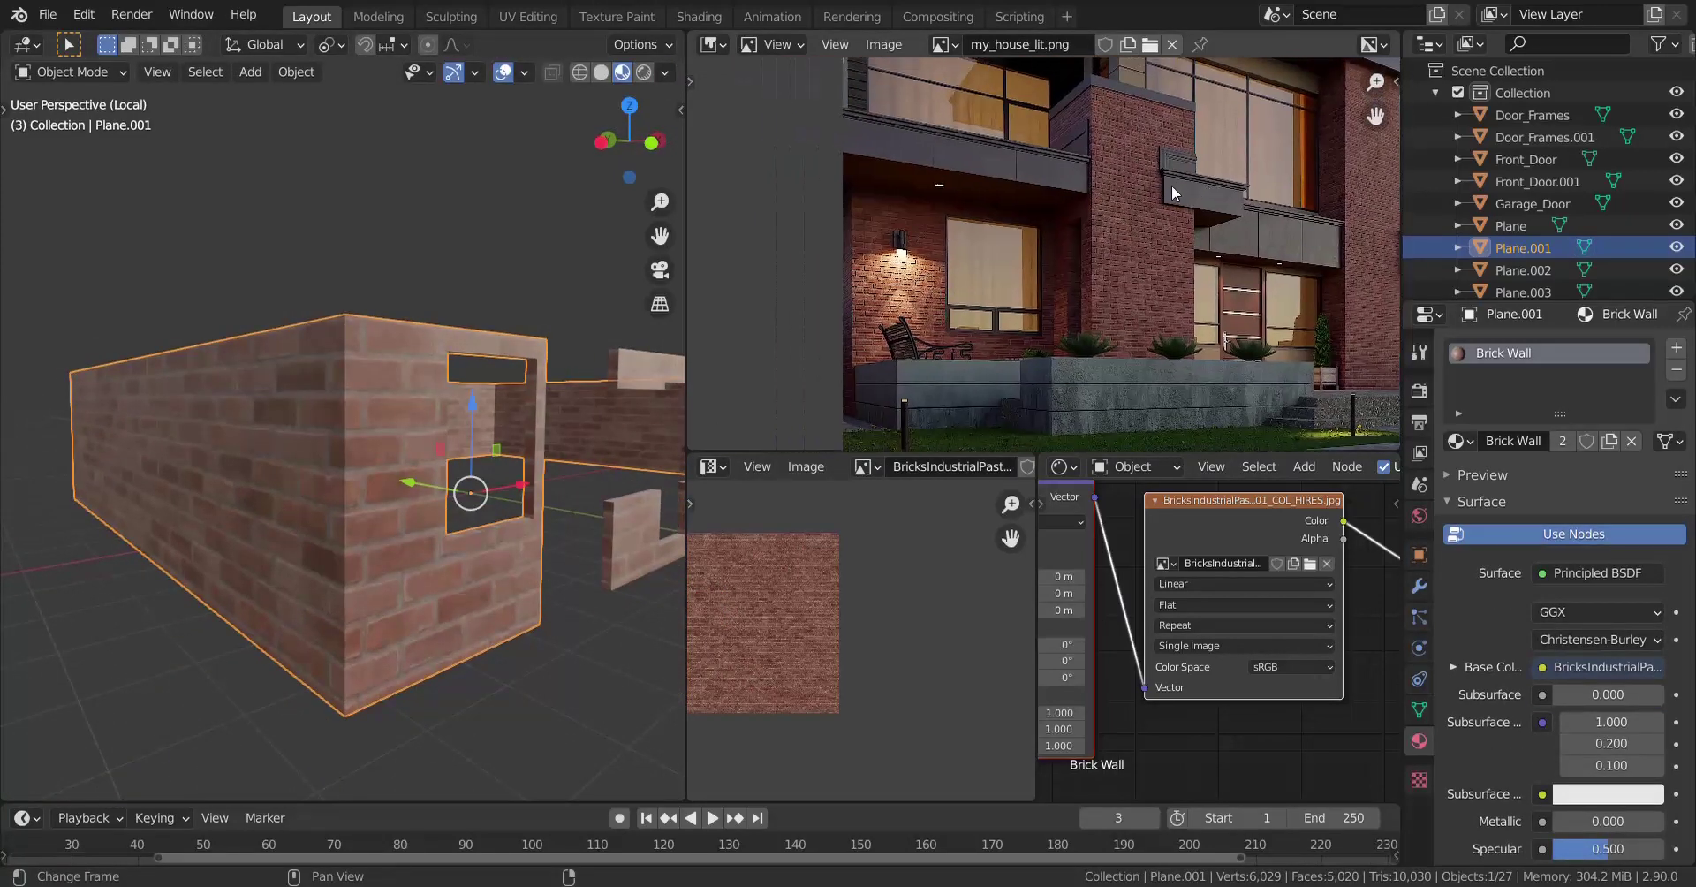
{"action": "scroll", "coordinate": [1040, 231], "scroll_direction": "up", "scroll_amount": 3}
{"action": "middle_click_drag", "start_coordinate": [1041, 231], "coordinate": [1181, 185]}
{"action": "scroll", "coordinate": [1016, 225], "scroll_direction": "down", "scroll_amount": 1}
{"action": "middle_click_drag", "start_coordinate": [951, 208], "coordinate": [984, 198]}
{"action": "scroll", "coordinate": [984, 202], "scroll_direction": "down", "scroll_amount": 1}
{"action": "scroll", "coordinate": [984, 201], "scroll_direction": "up", "scroll_amount": 1}
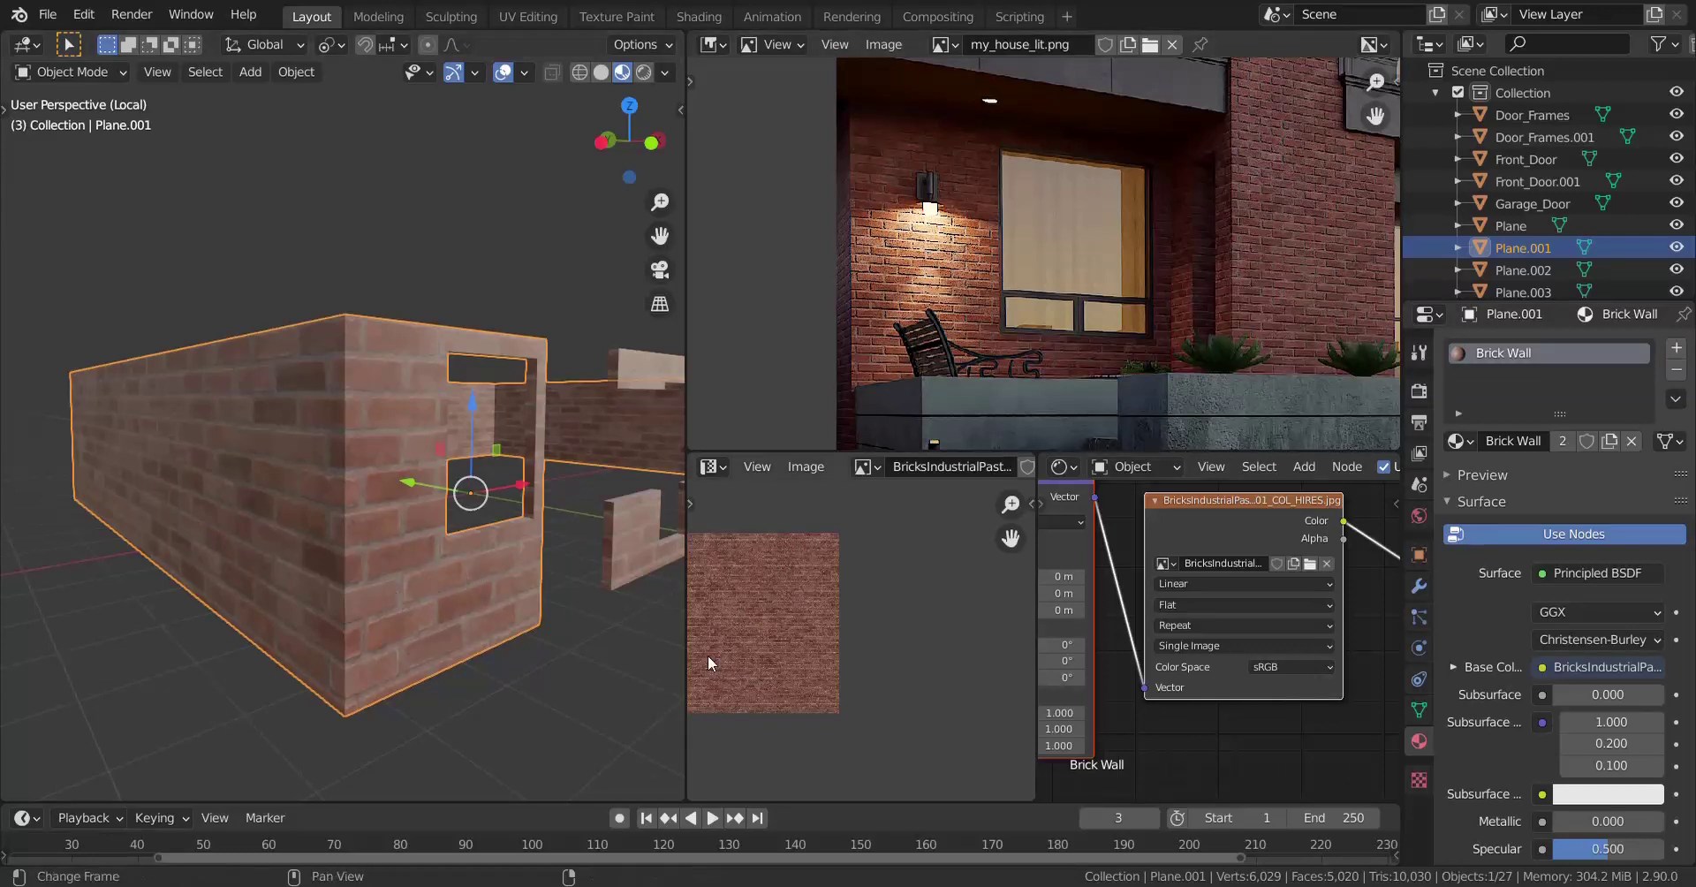
Try scaling all wall UVs by a factor of 5 and inspect the brick size on the wall in Object Mode.
{"action": "scroll", "coordinate": [775, 651], "scroll_direction": "up", "scroll_amount": 1}
{"action": "middle_click_drag", "start_coordinate": [775, 651], "coordinate": [874, 663]}
{"action": "key", "text": "Tab"}
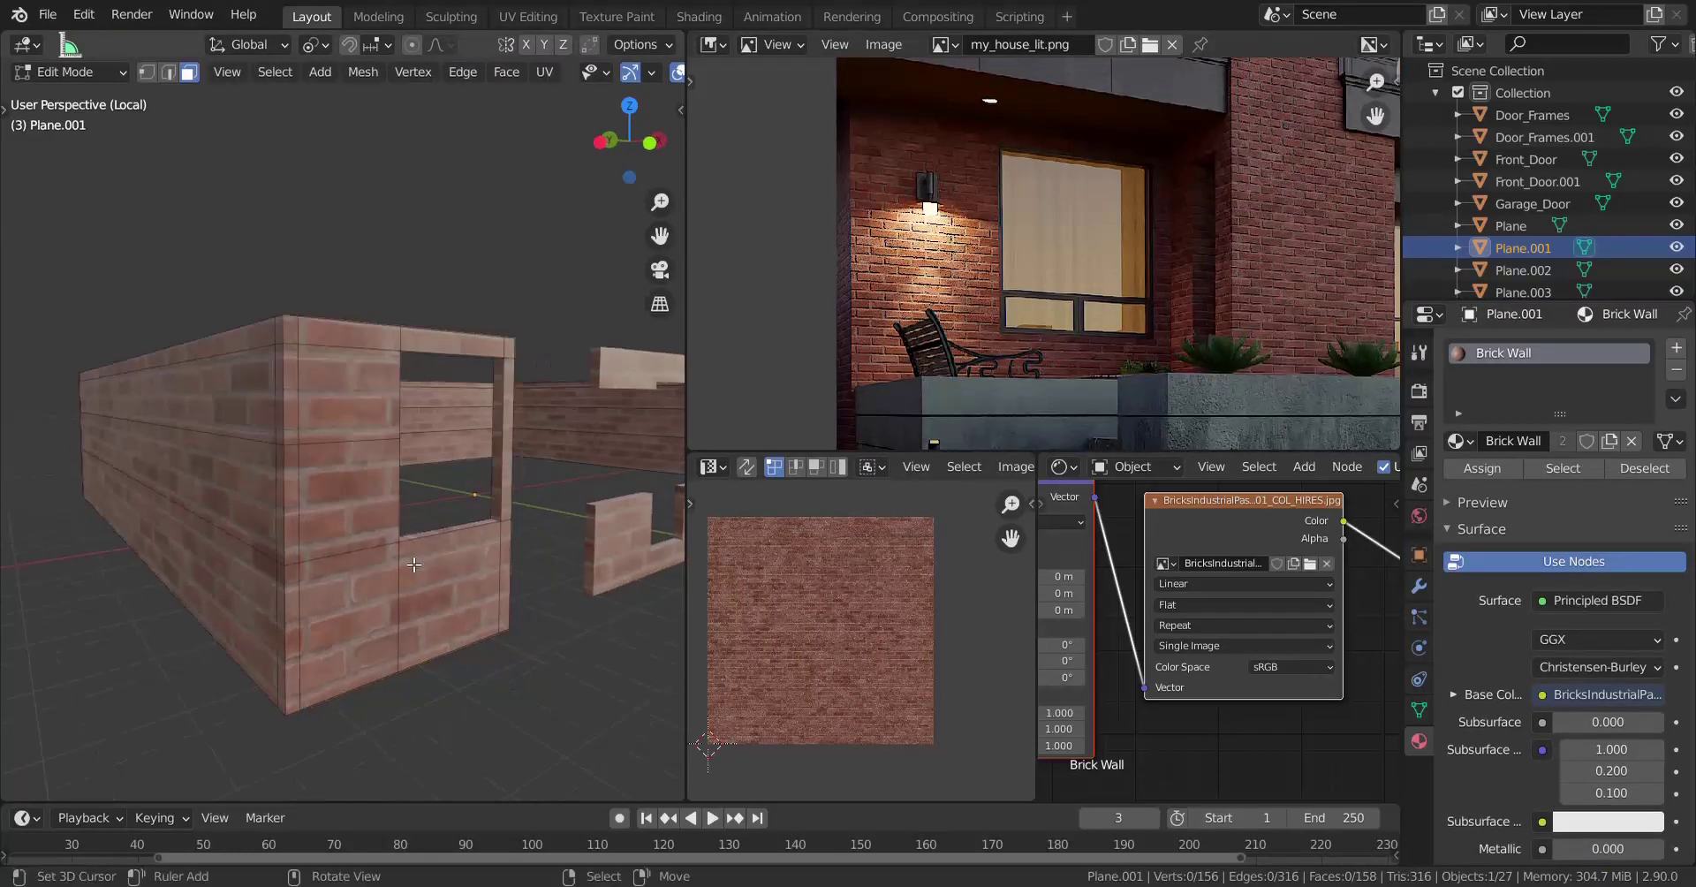
{"action": "key", "text": "a"}
{"action": "key", "text": "s"}
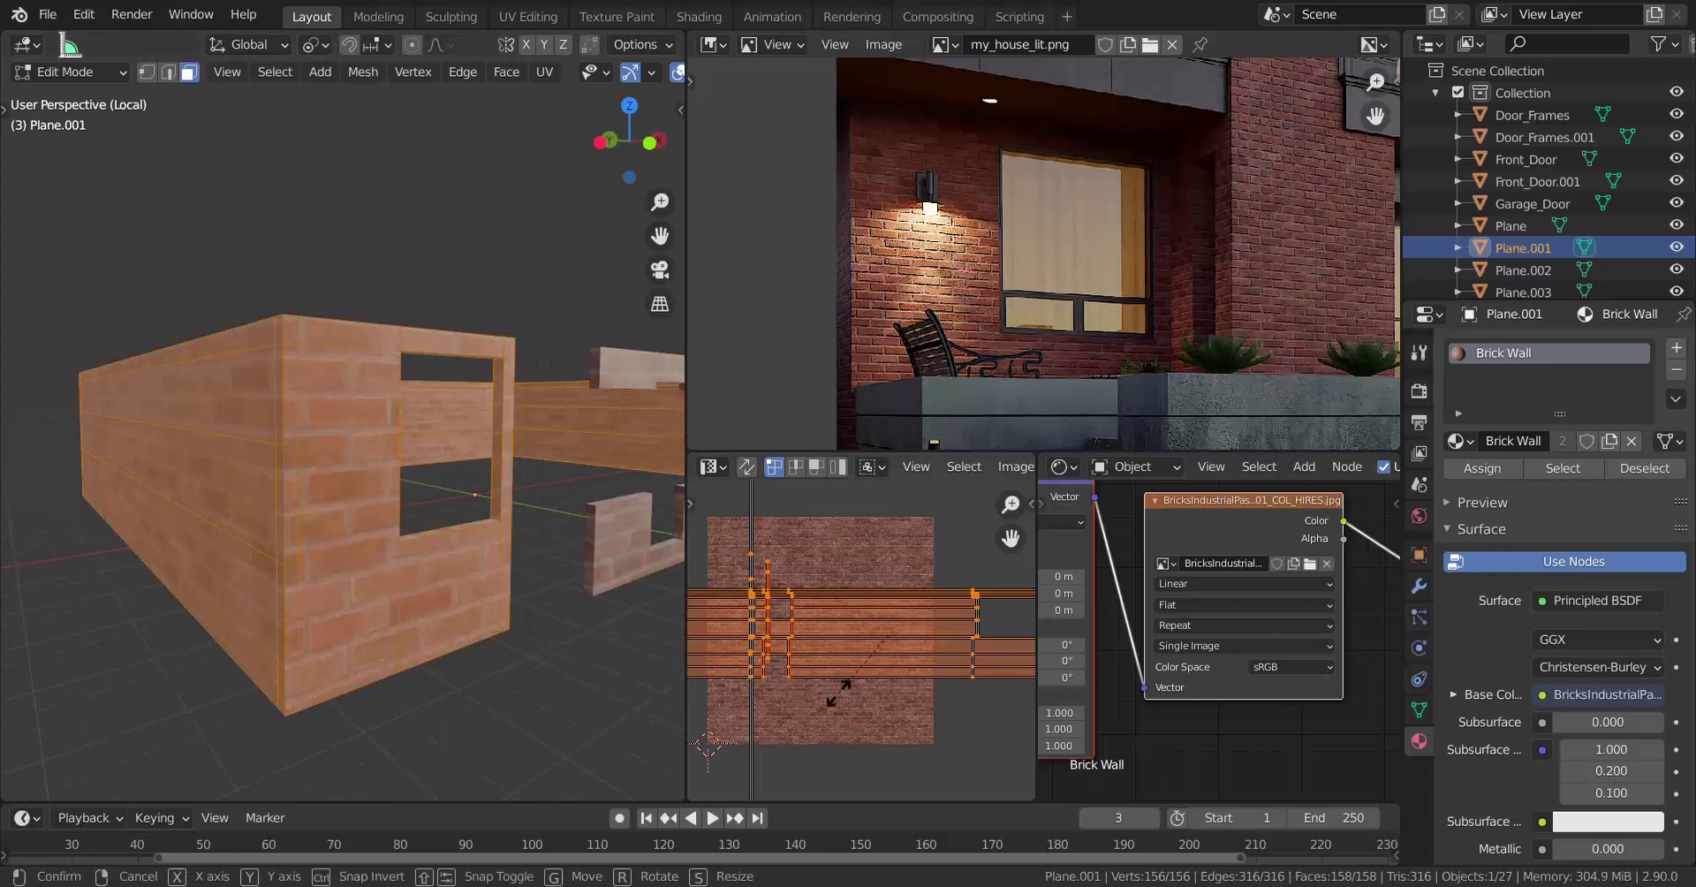
{"action": "type", "text": "10"}
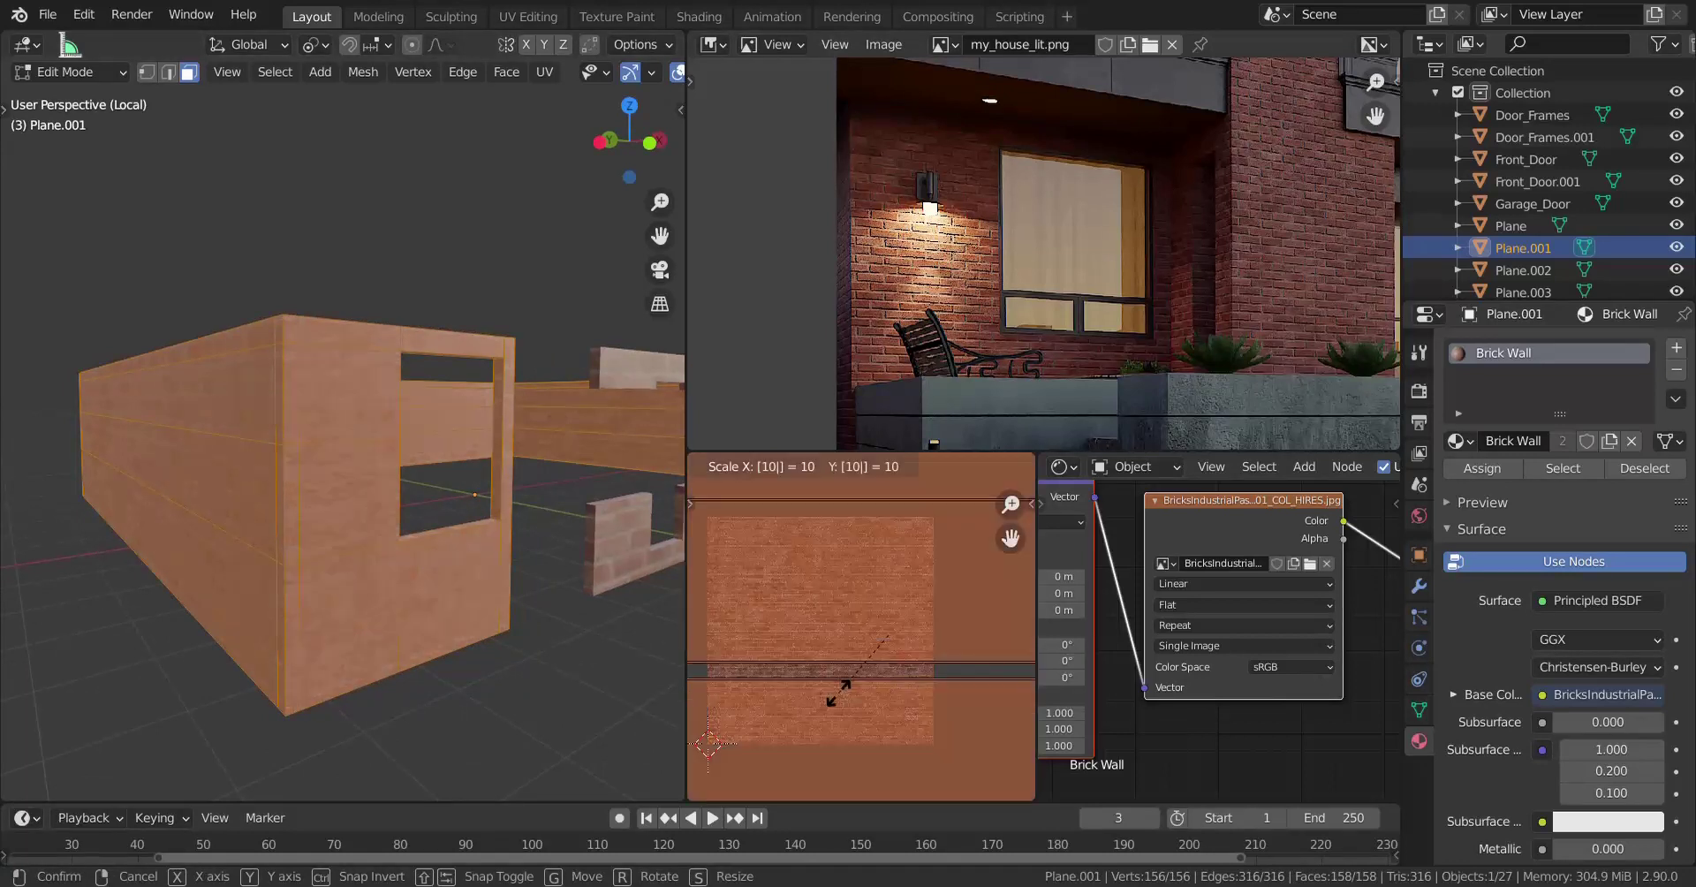
{"action": "key", "text": "BackSpace"}
{"action": "key", "text": "BackSpace"}
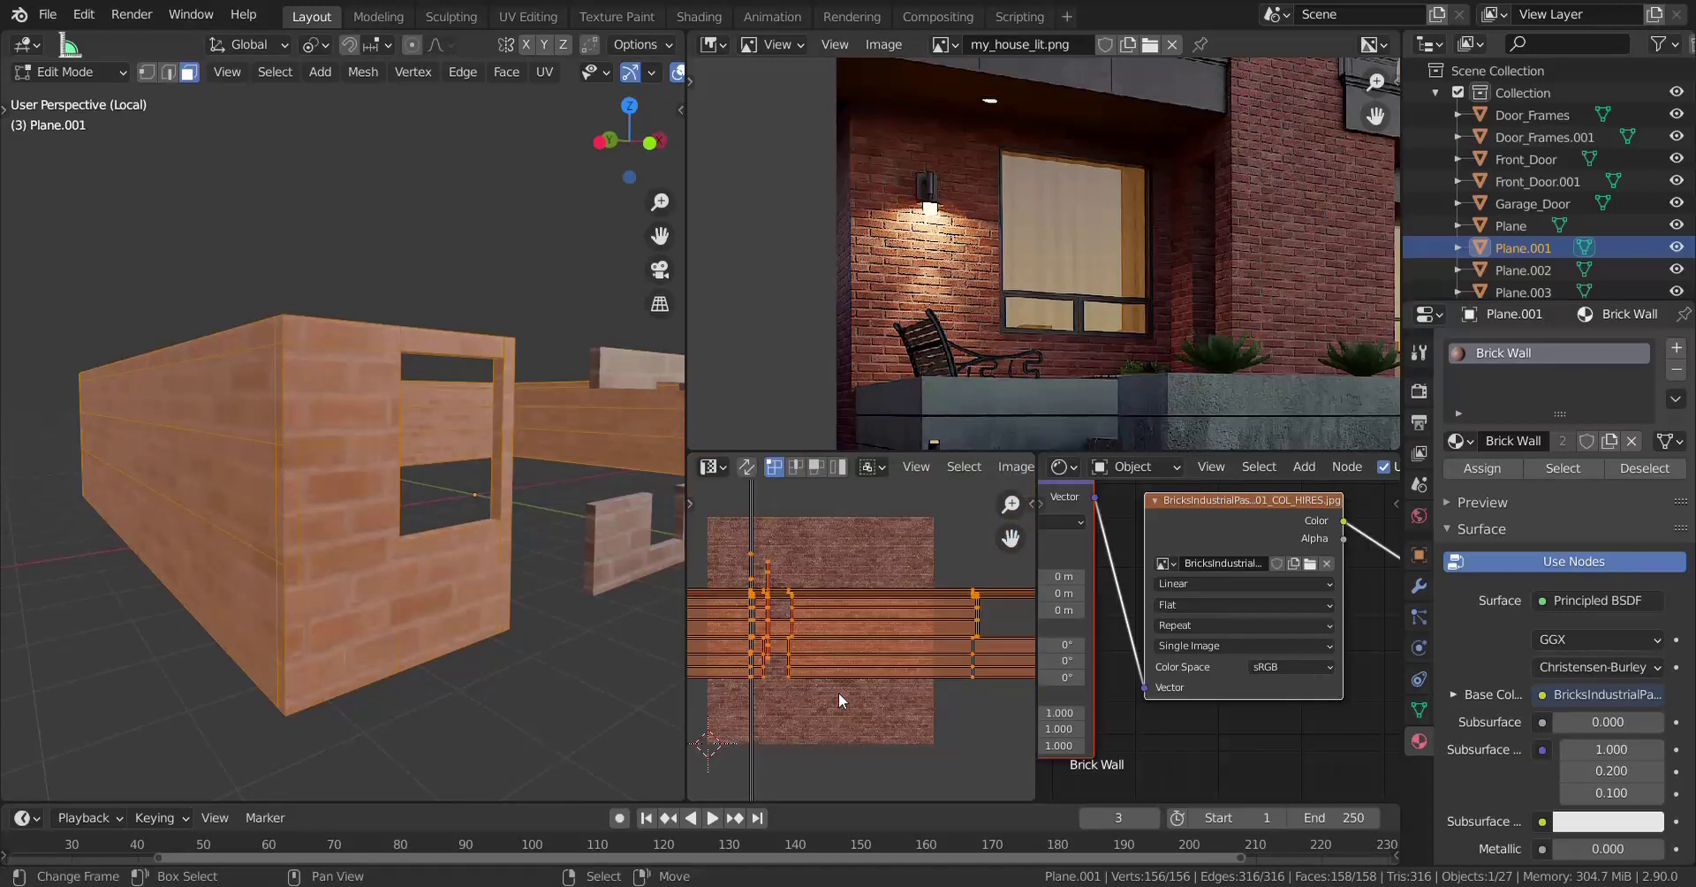
{"action": "type", "text": "5"}
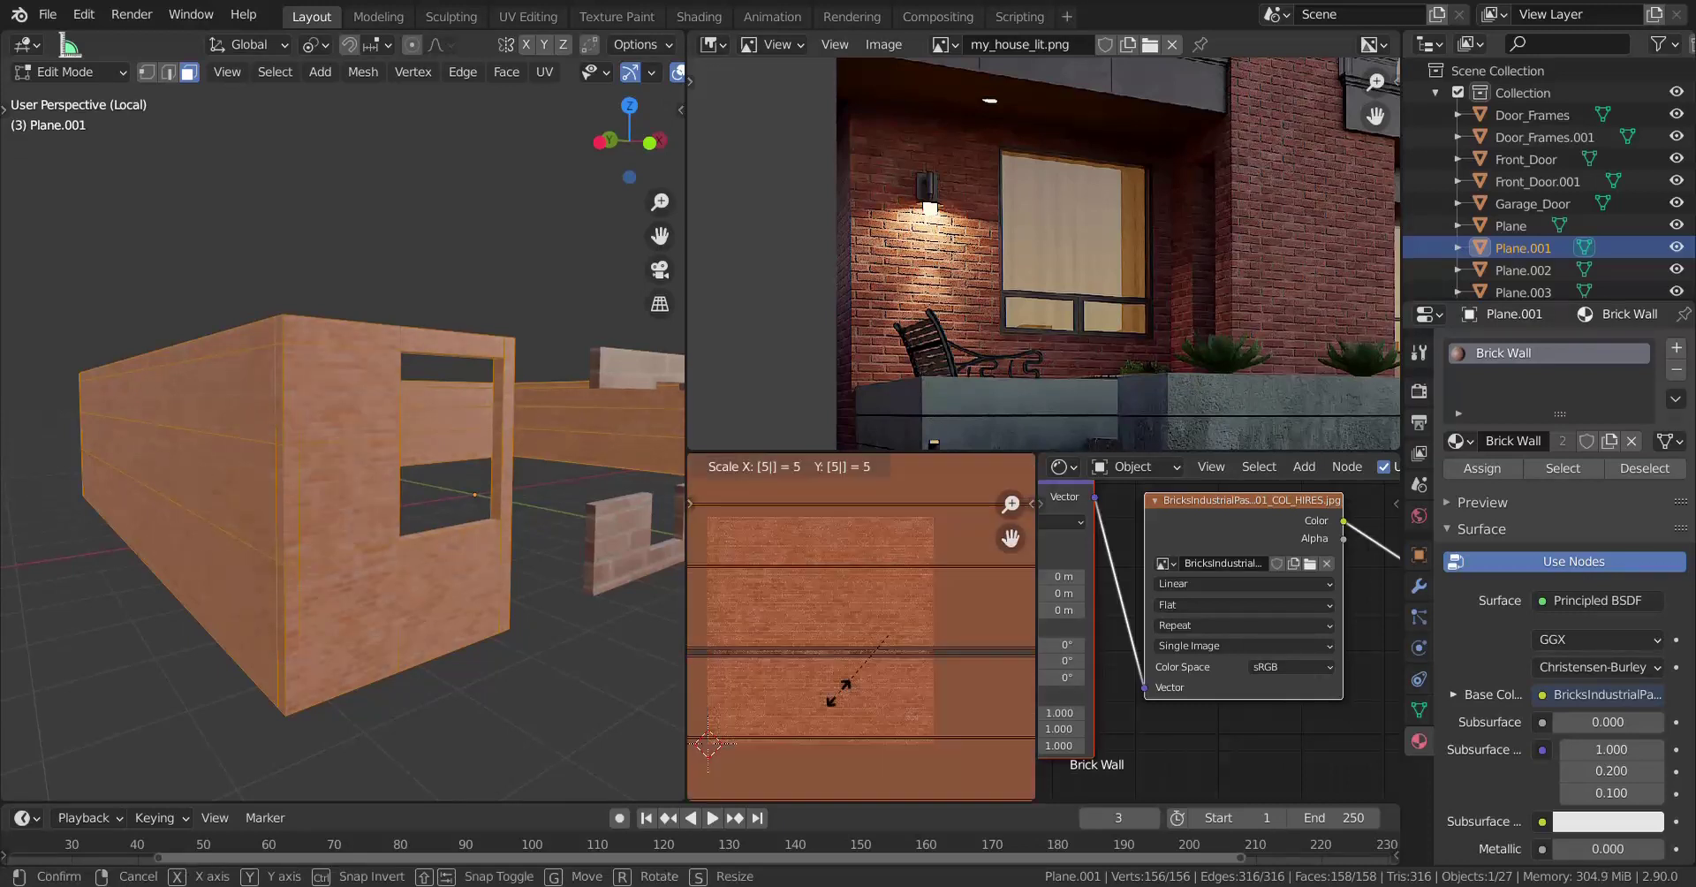
{"action": "key", "text": "Return"}
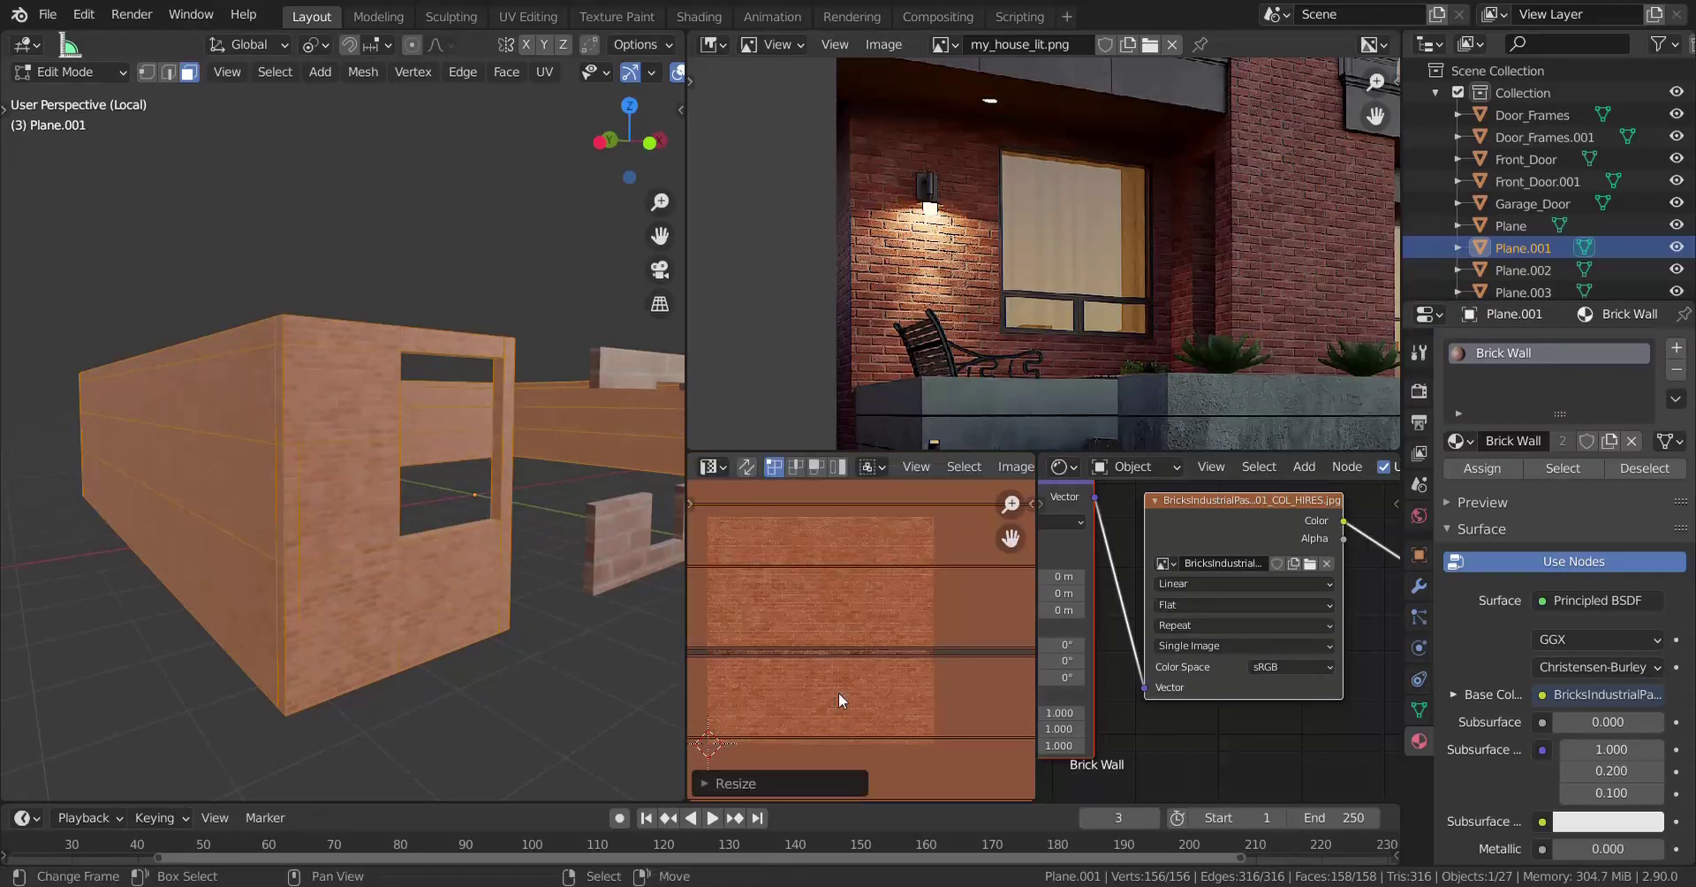
{"action": "scroll", "coordinate": [432, 550], "scroll_direction": "up", "scroll_amount": 5}
{"action": "key", "text": "Tab"}
{"action": "middle_click_drag", "start_coordinate": [432, 551], "coordinate": [276, 588]}
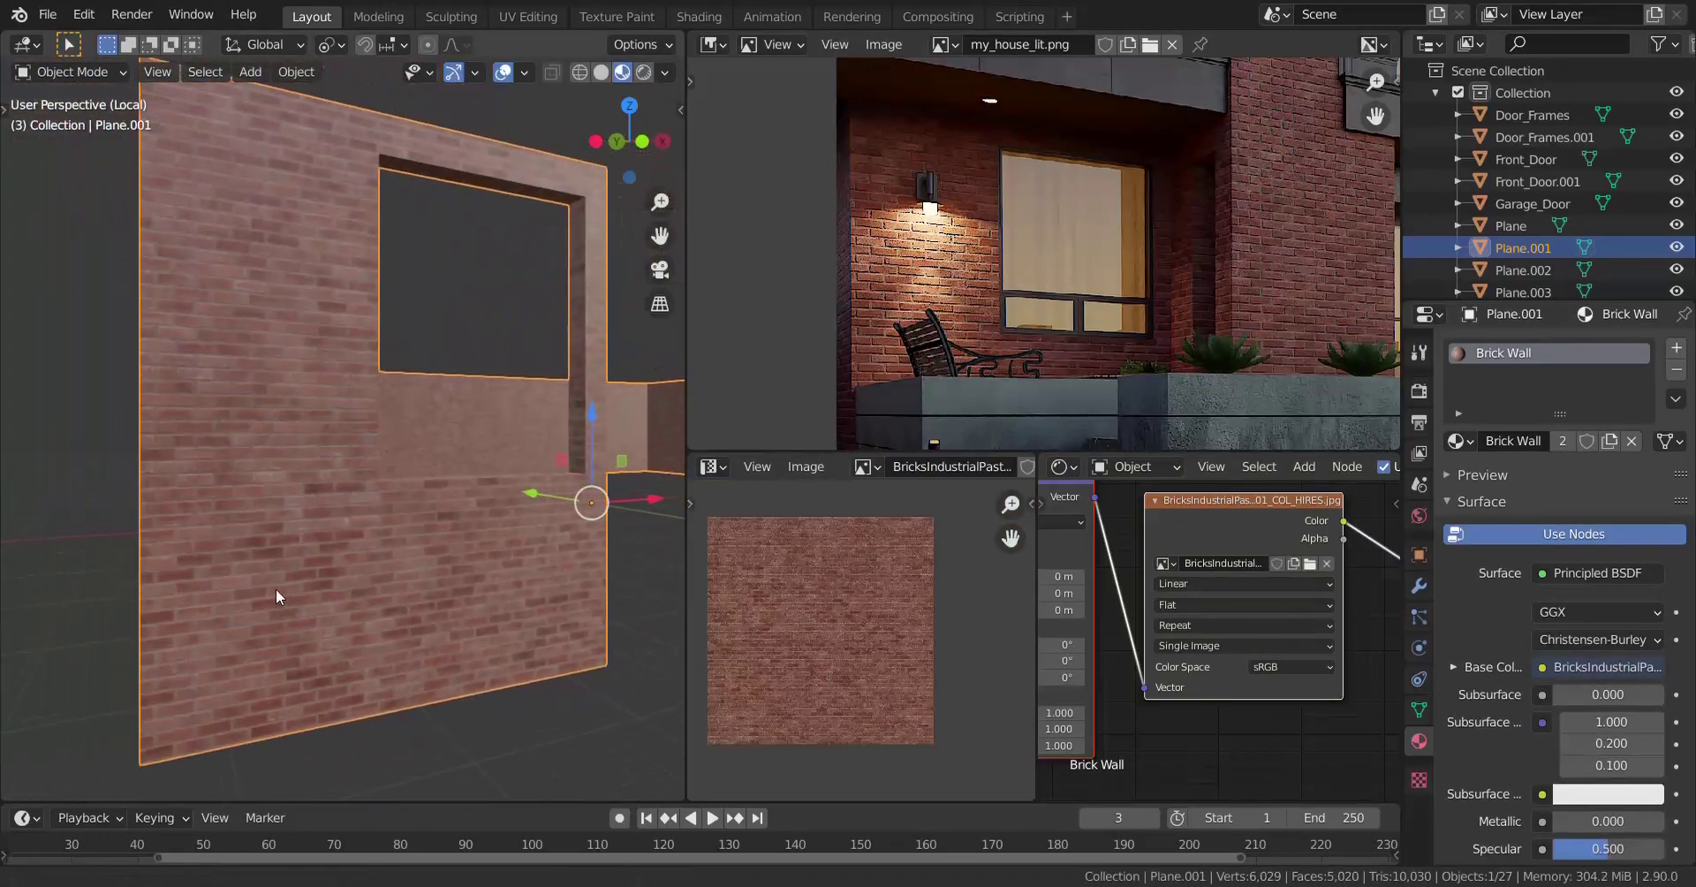
Scale all wall UVs by a factor of 3.5 in Edit Mode, then return to Object Mode and inspect the bricks.
{"action": "key", "text": "Tab"}
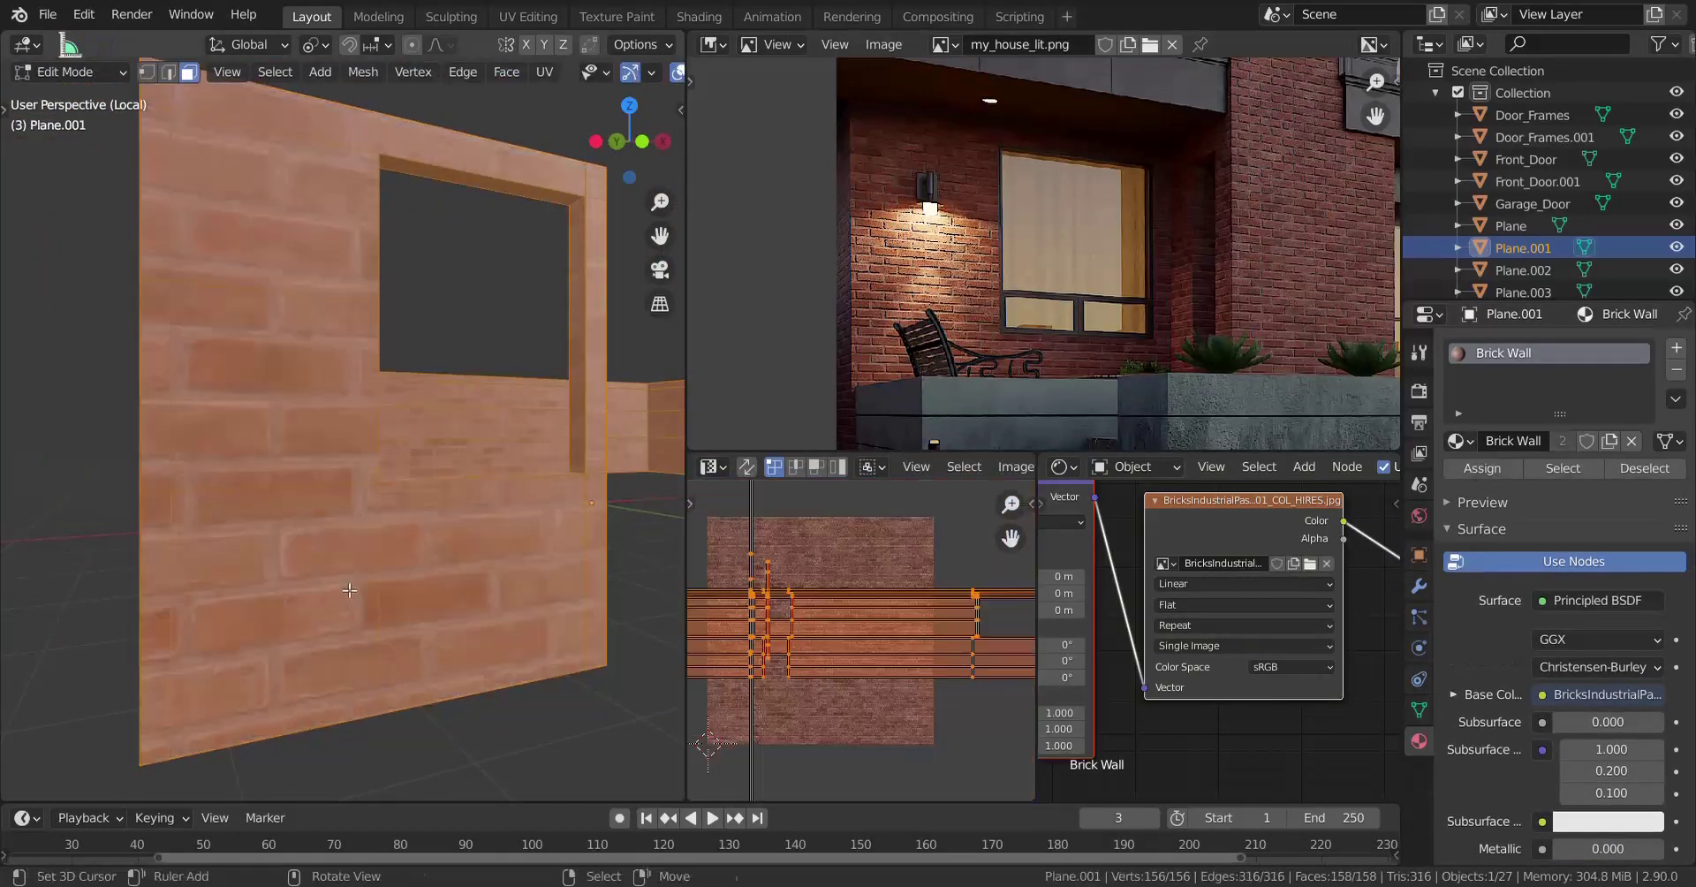
{"action": "type", "text": "s3"}
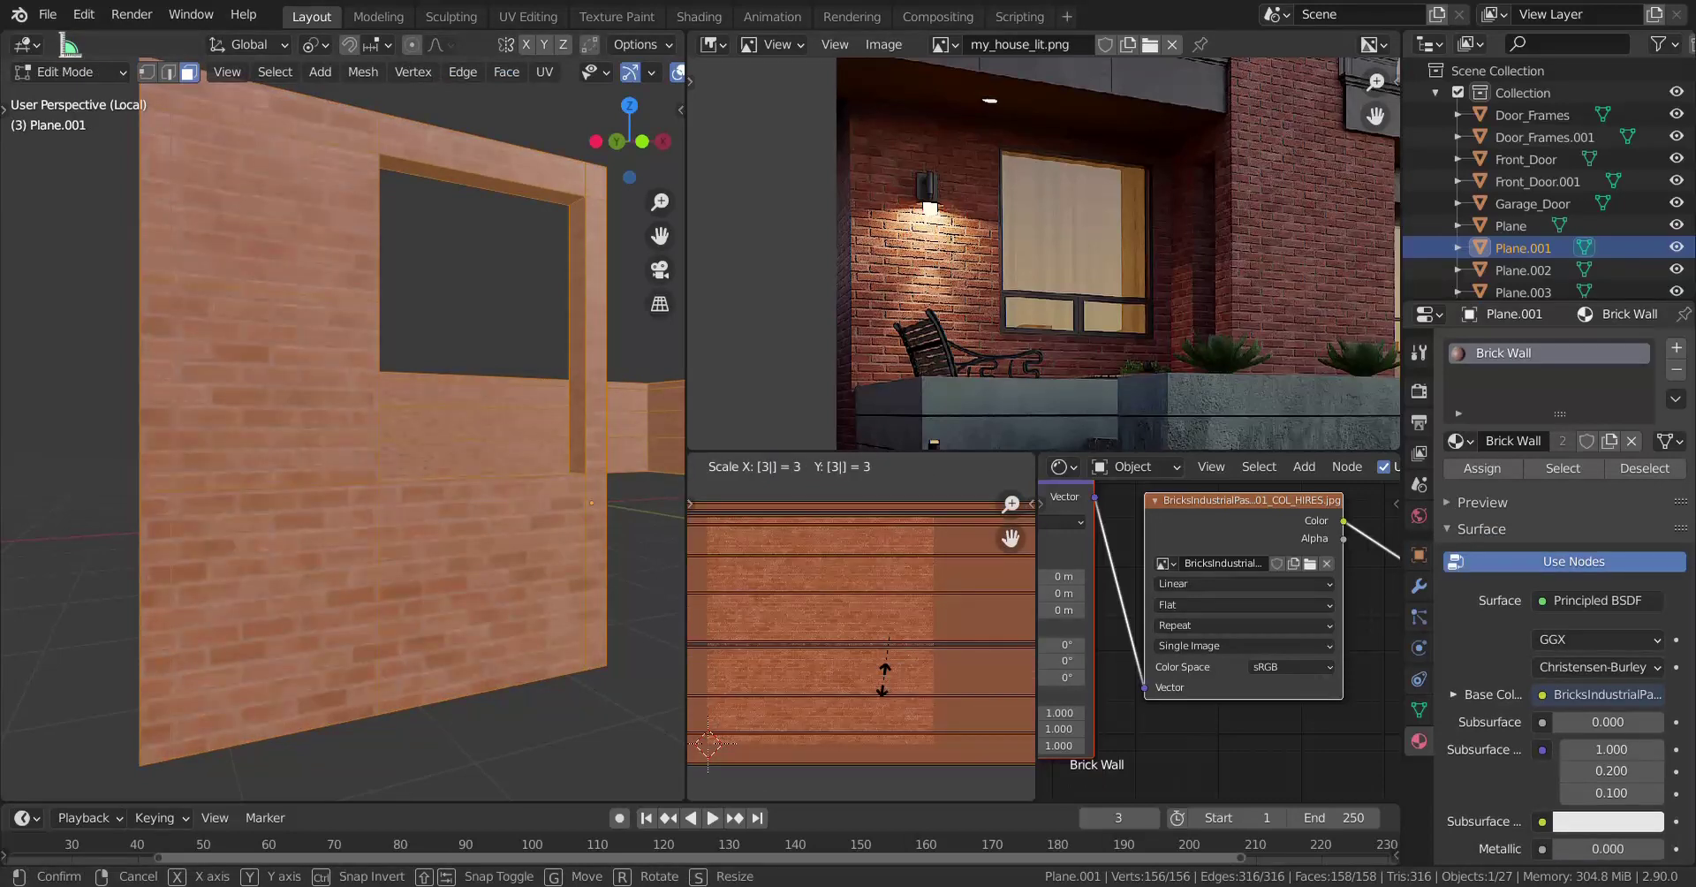
{"action": "key", "text": "BackSpace"}
{"action": "type", "text": "4"}
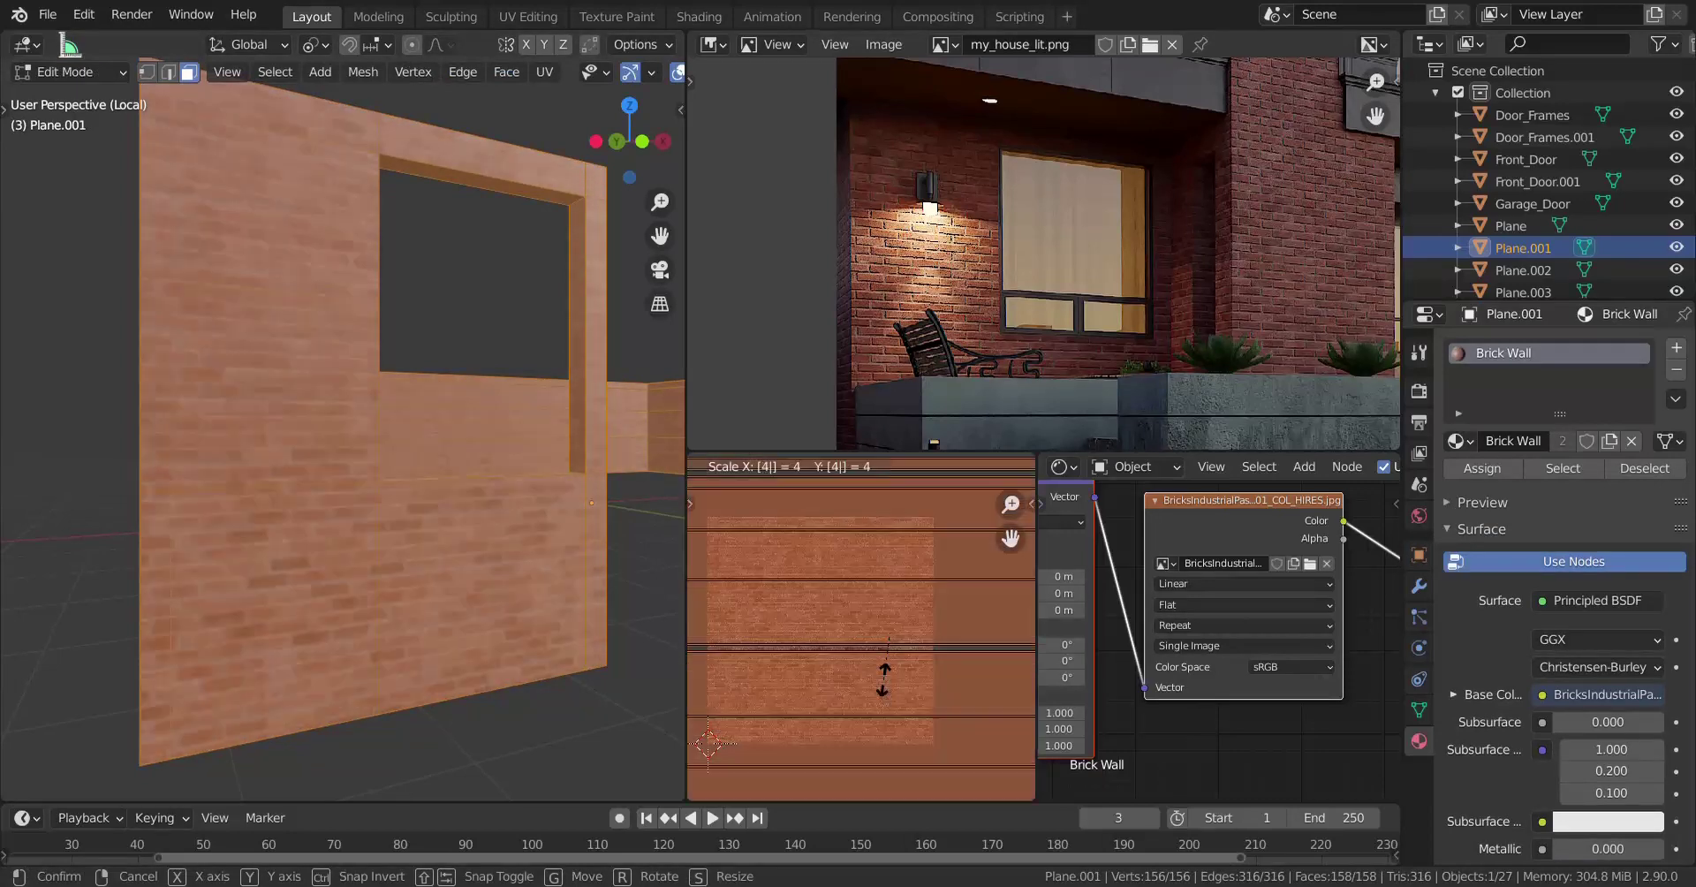
{"action": "key", "text": "BackSpace"}
{"action": "type", "text": "3.5"}
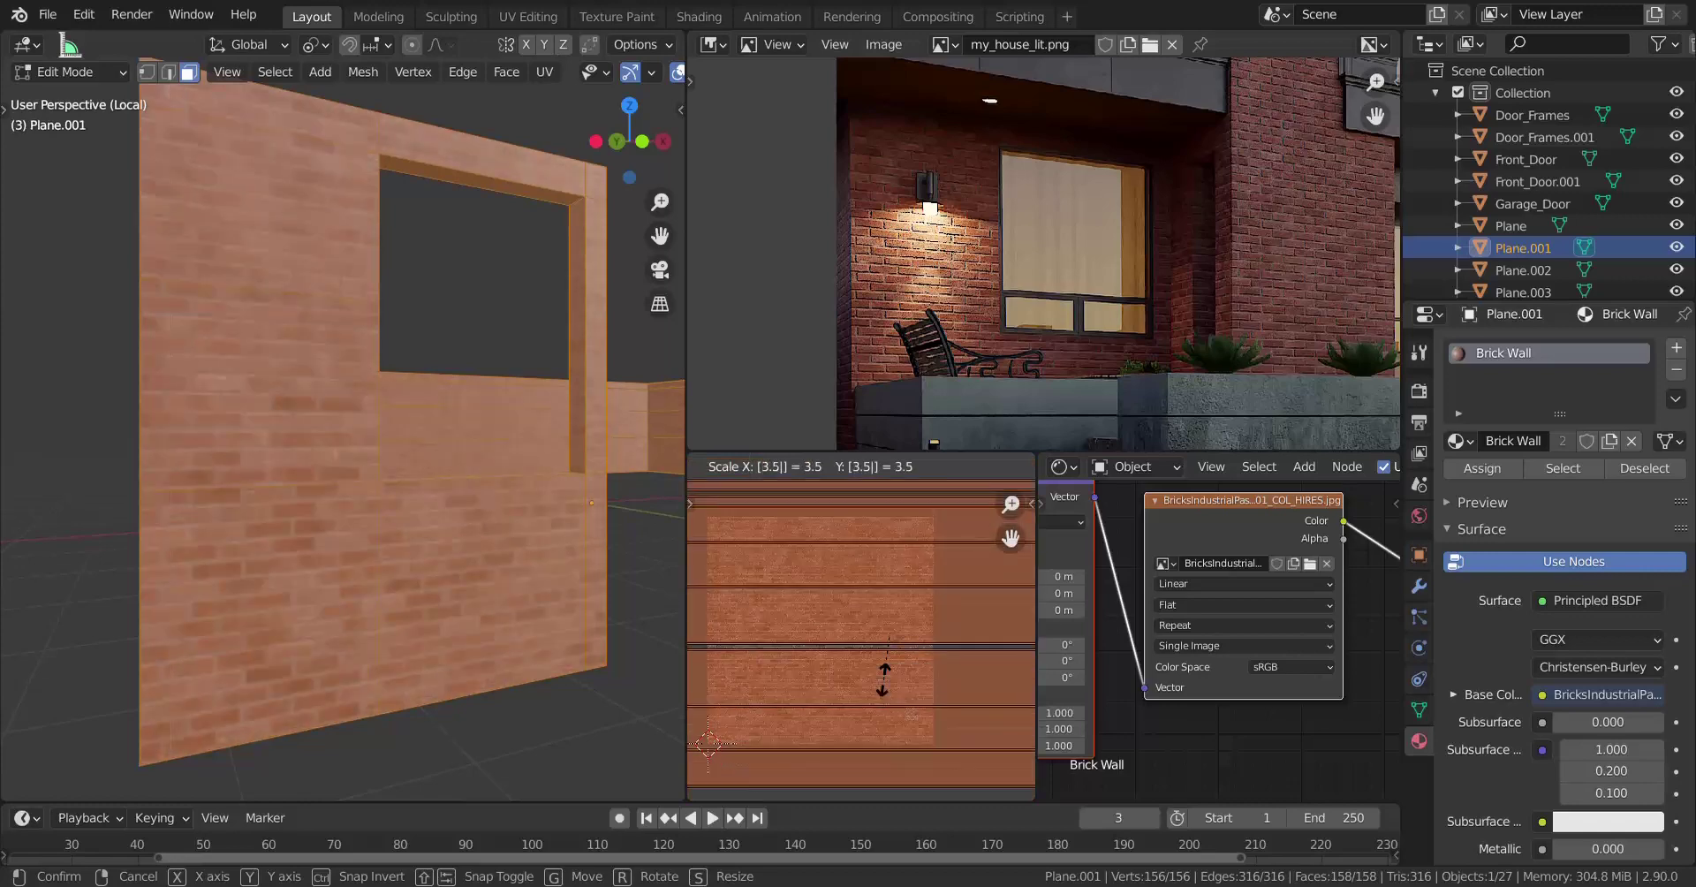
{"action": "key", "text": "Return"}
{"action": "key", "text": "Tab"}
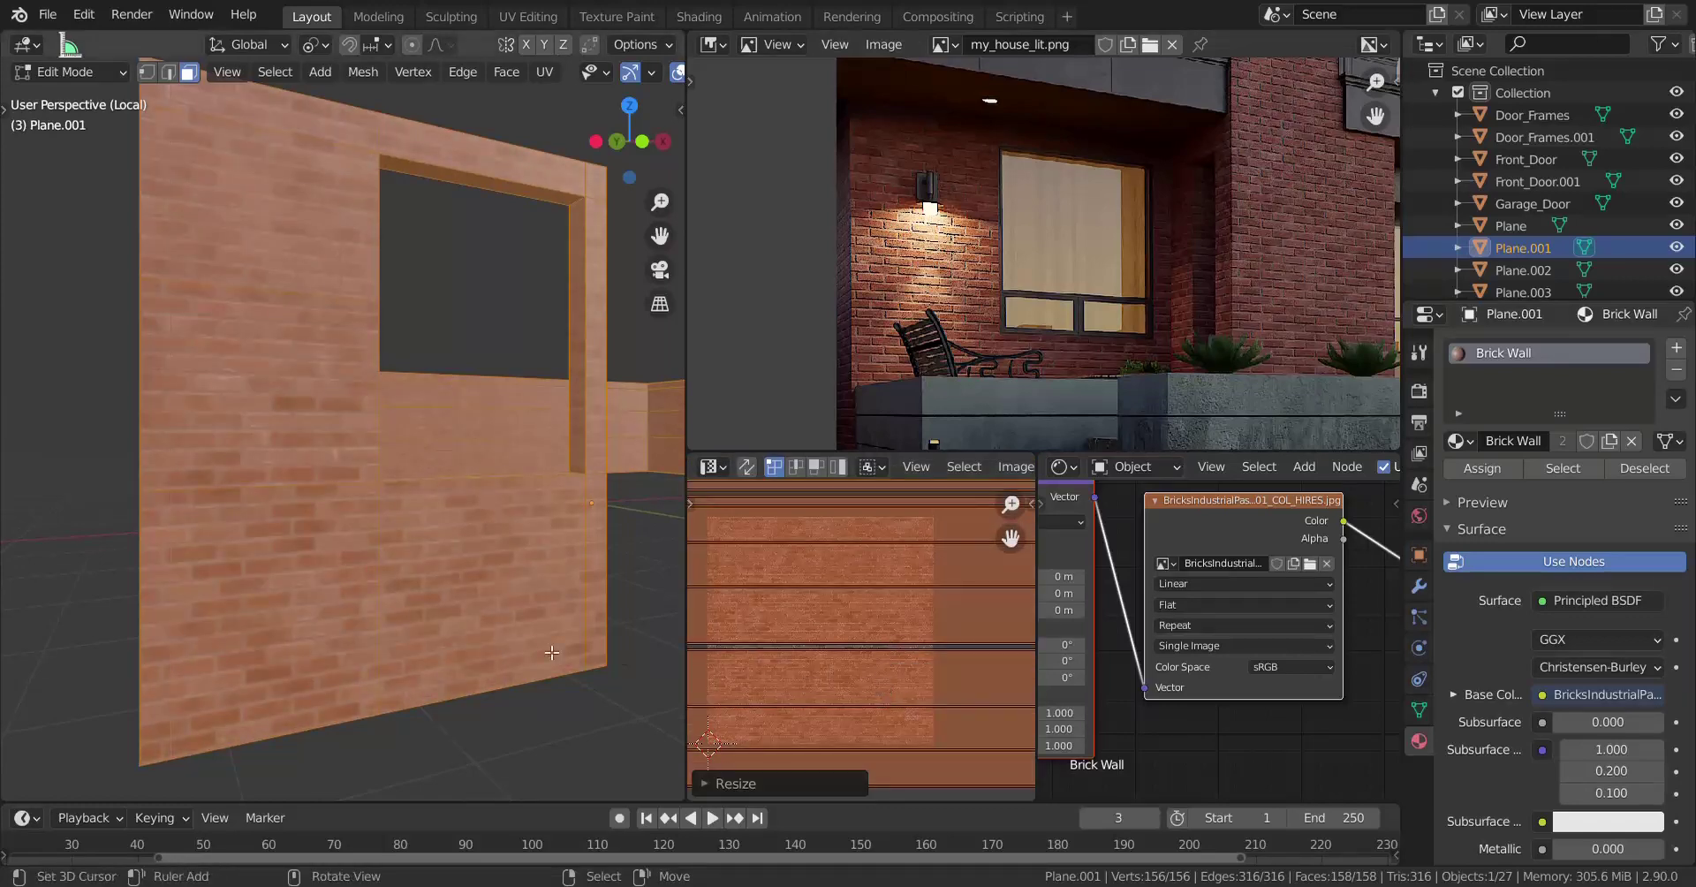
{"action": "mouse_move", "coordinate": [415, 549]}
{"action": "middle_mouse_down"}
{"action": "mouse_move", "coordinate": [339, 560]}
{"action": "mouse_move", "coordinate": [415, 565]}
{"action": "middle_mouse_up"}
{"action": "scroll", "coordinate": [1078, 574], "scroll_direction": "down", "scroll_amount": 2}
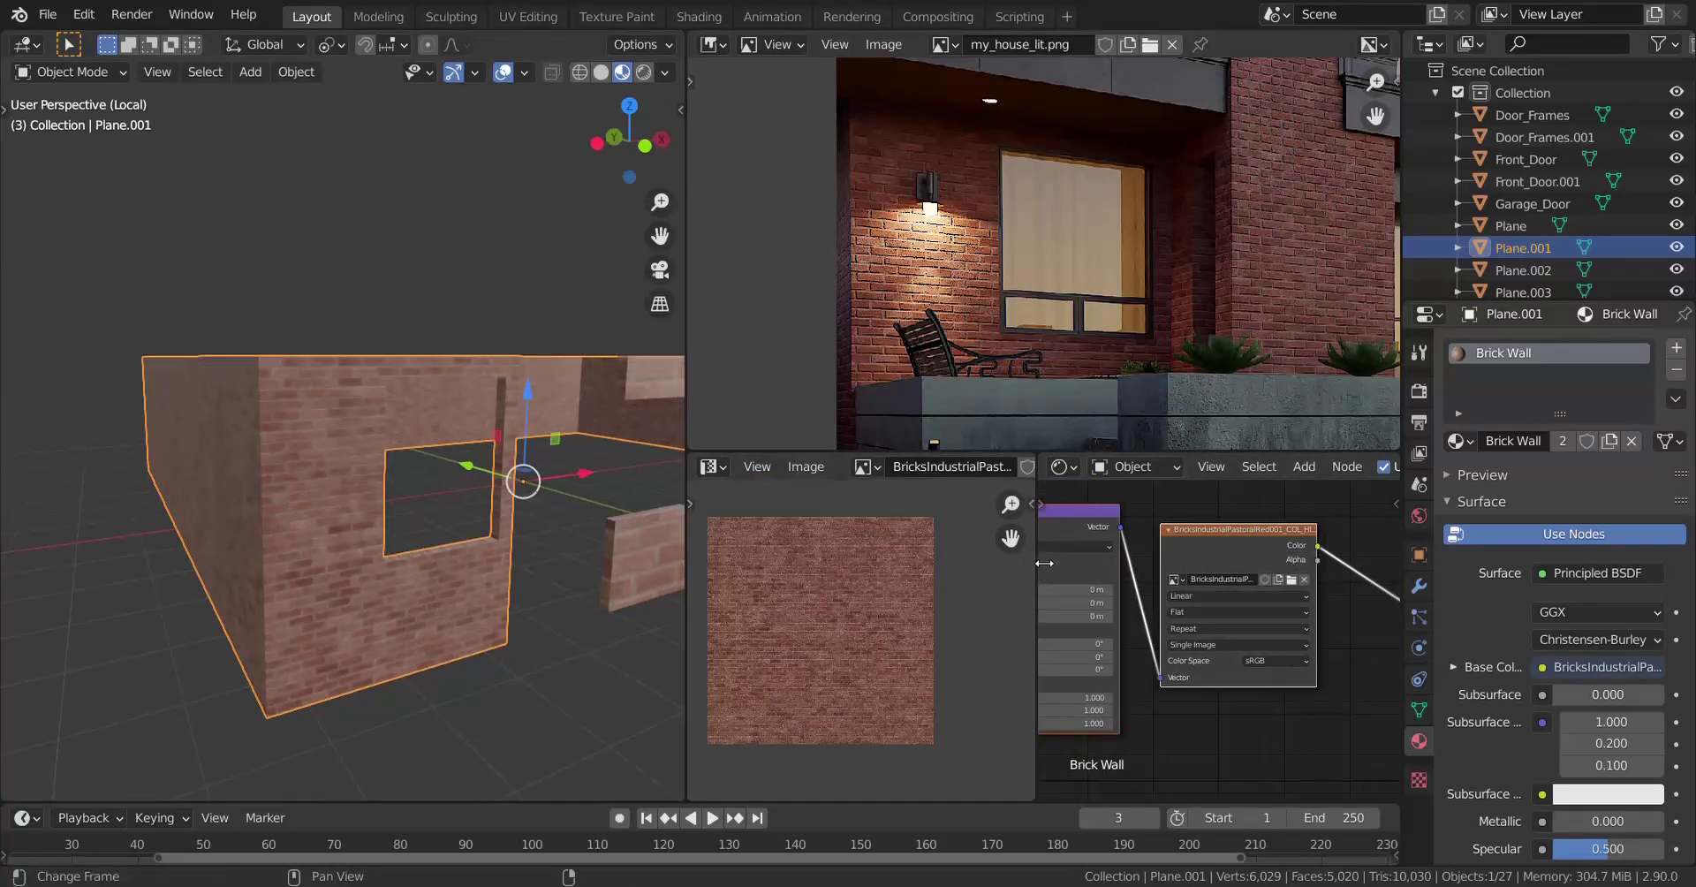
Widen the shader node area and duplicate the brick colour Image Texture node, placing the copy directly below the original.
{"action": "left_click_drag", "start_coordinate": [1035, 564], "coordinate": [857, 563]}
{"action": "scroll", "coordinate": [1136, 540], "scroll_direction": "down", "scroll_amount": 2}
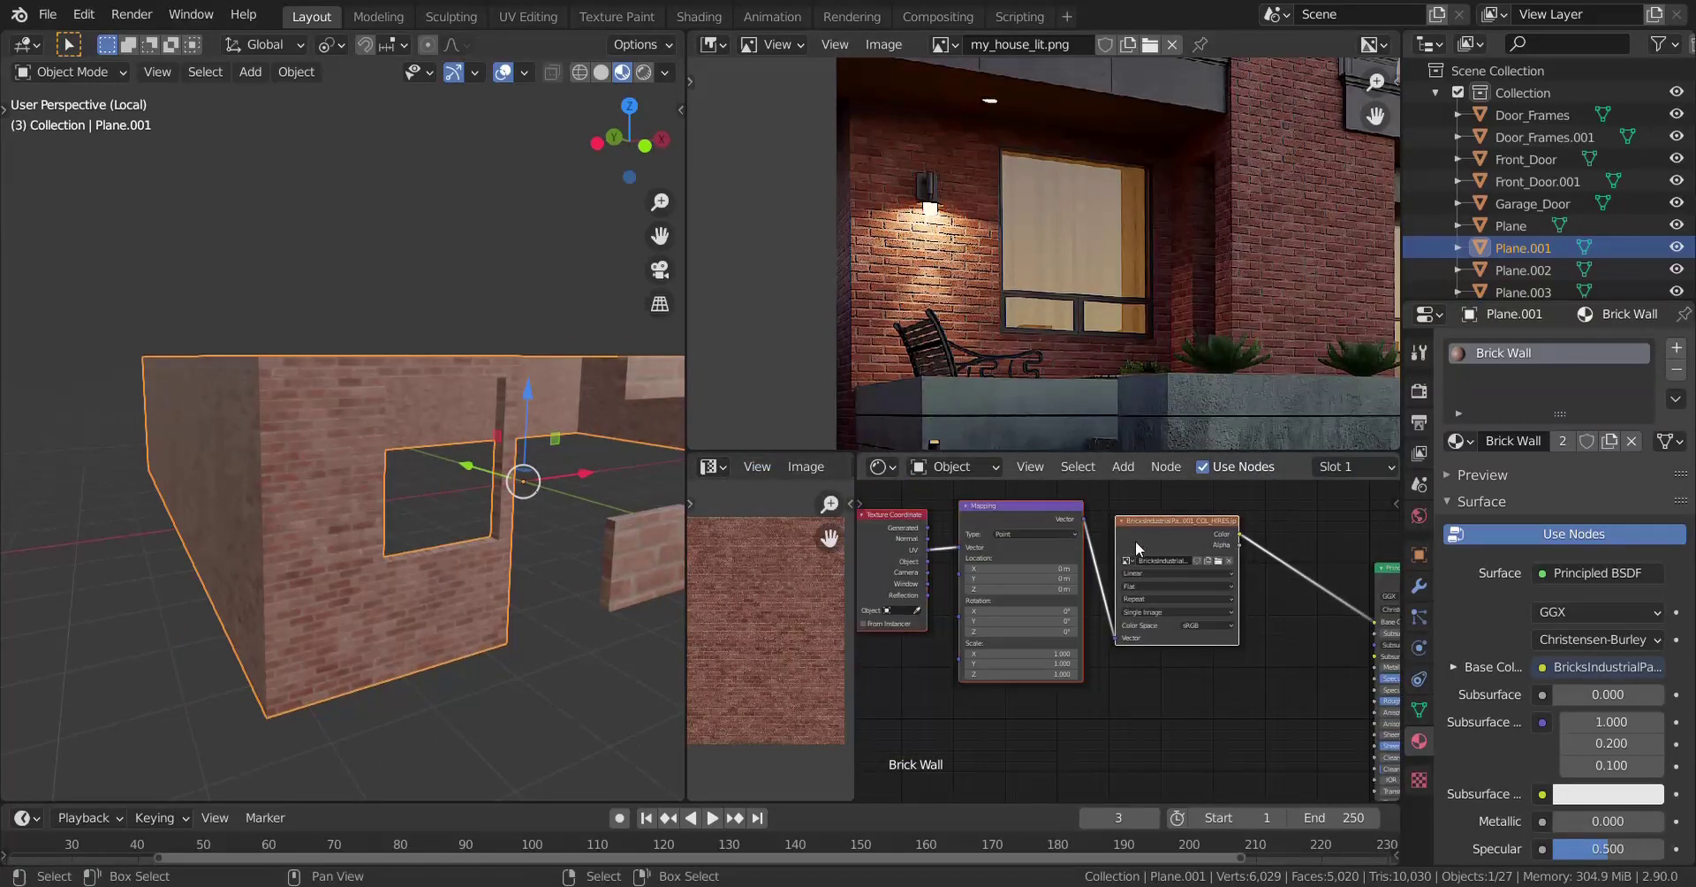
{"action": "key", "text": "shift+d"}
{"action": "left_click", "coordinate": [1292, 661]}
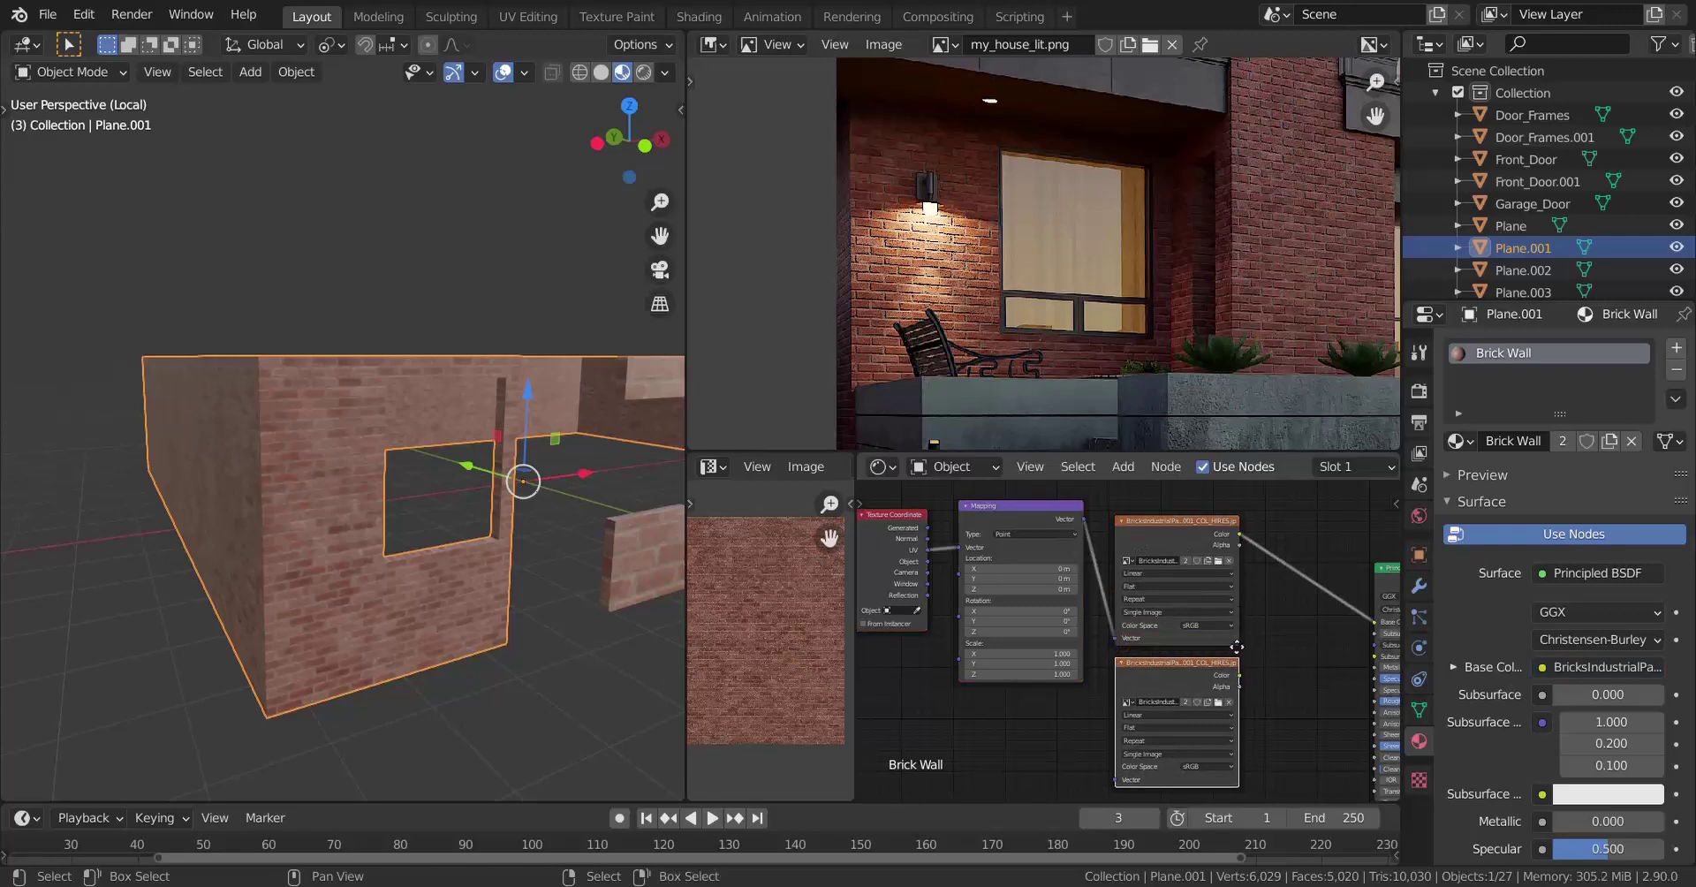
{"action": "scroll", "coordinate": [1210, 583], "scroll_direction": "up", "scroll_amount": 4}
{"action": "middle_click_drag", "start_coordinate": [1190, 692], "coordinate": [1165, 622]}
{"action": "scroll", "coordinate": [1165, 620], "scroll_direction": "up", "scroll_amount": 2}
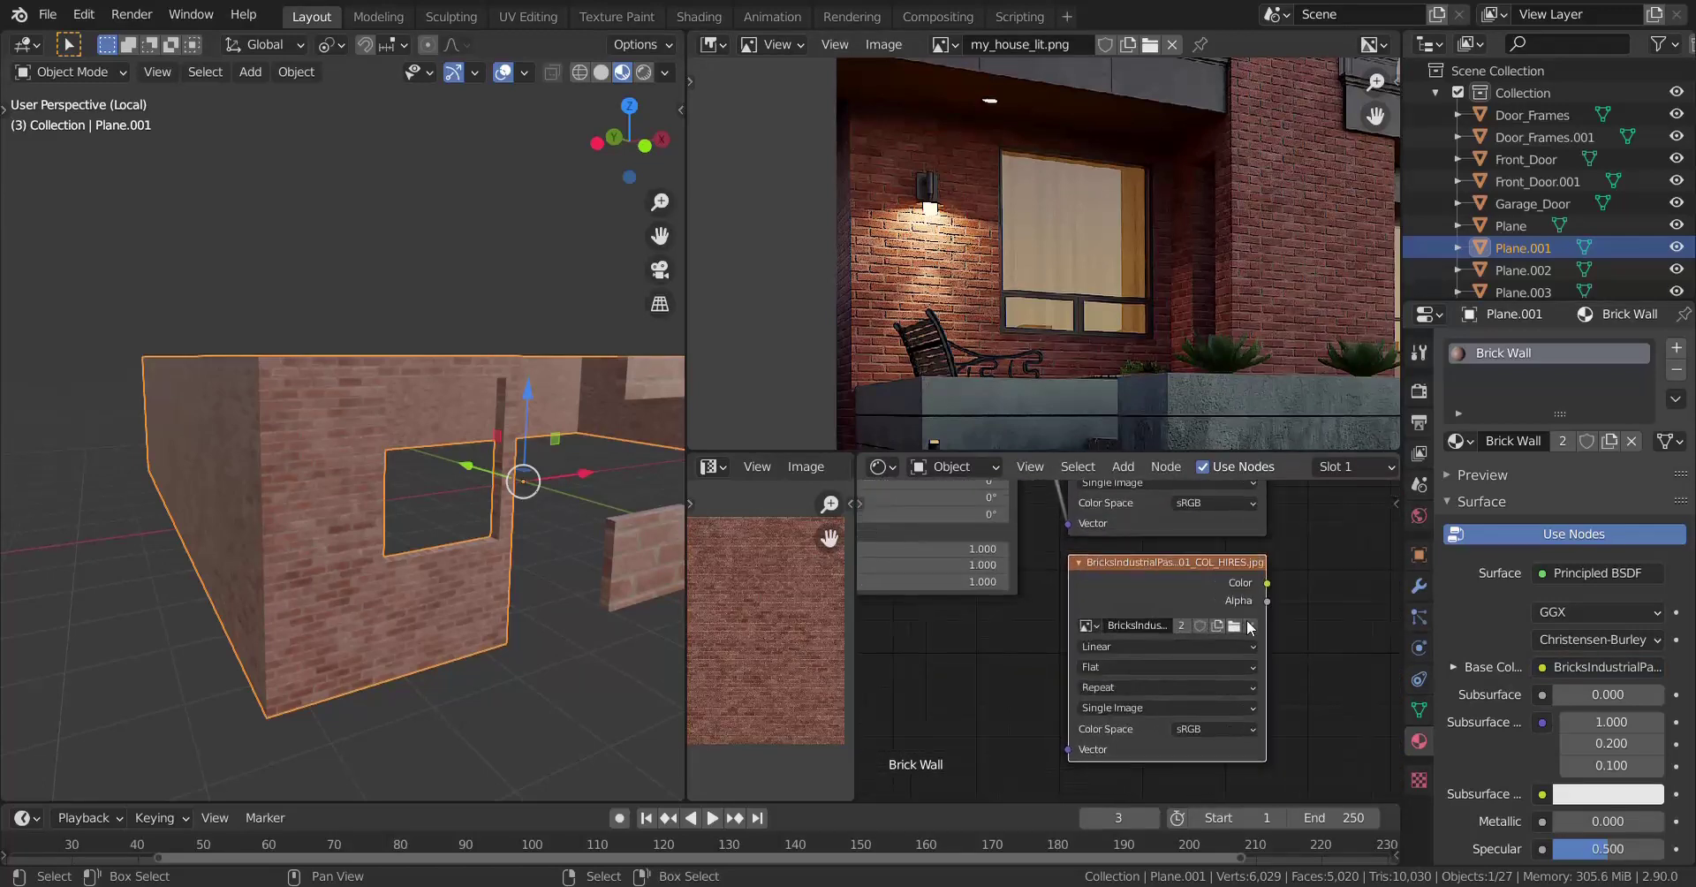
Show the texture files as a vertical list and load BricksIndustrialPastoralRed001_GLOSS_HIRES.jpg into the duplicated Image Texture node.
{"action": "left_click", "coordinate": [1235, 625]}
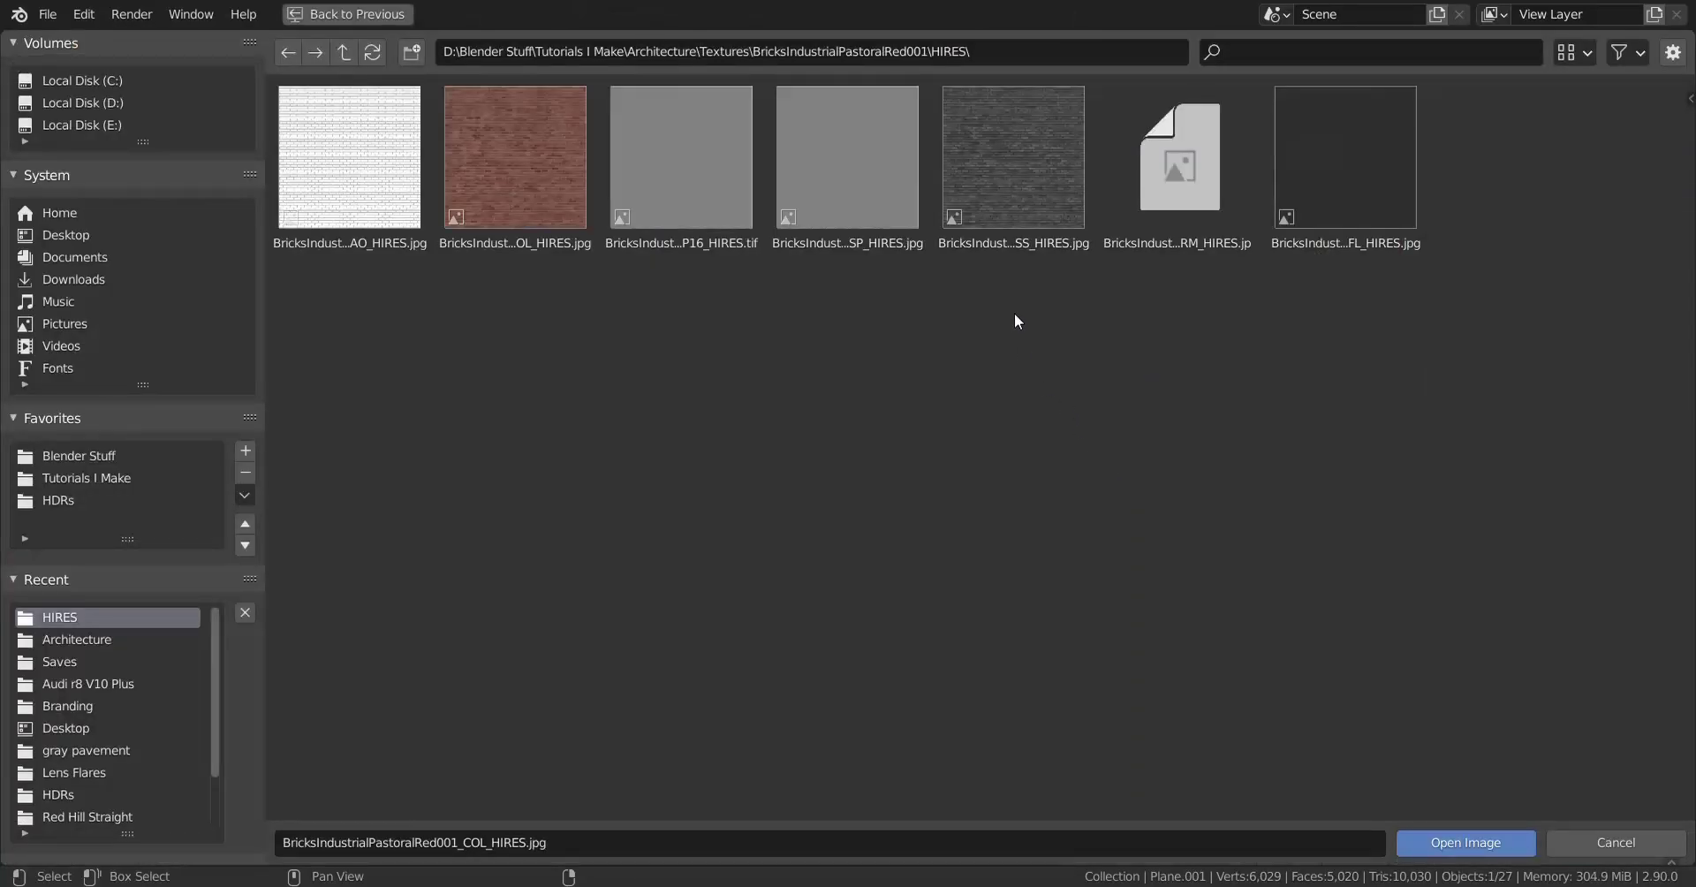
{"action": "left_click", "coordinate": [1575, 52]}
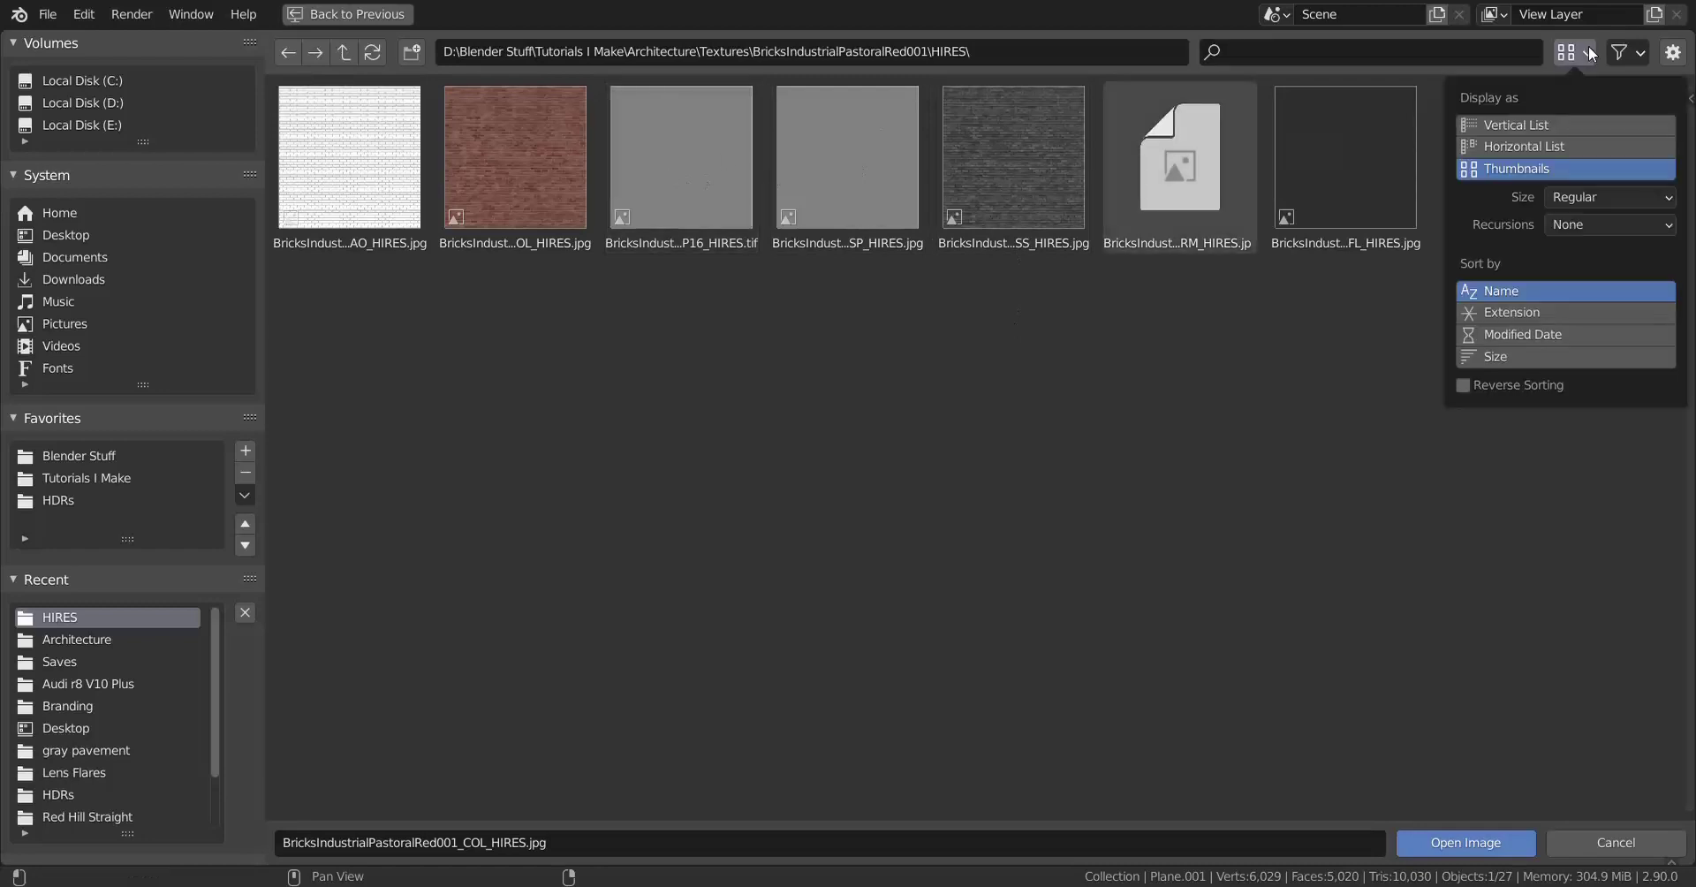
{"action": "left_click", "coordinate": [1555, 125]}
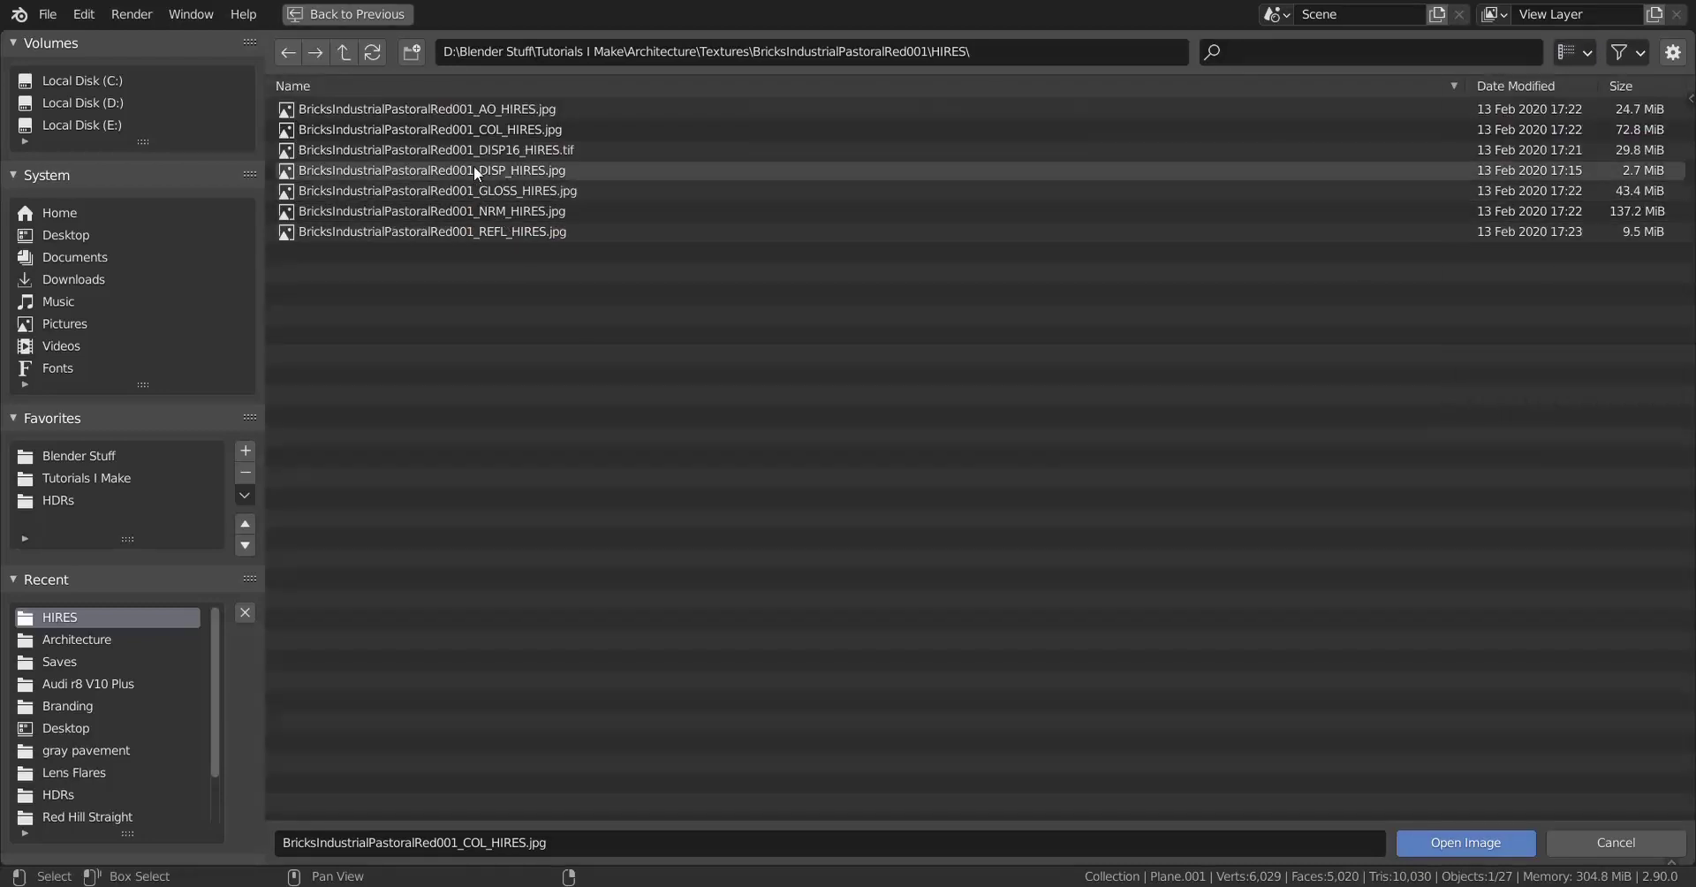
{"action": "double_click", "coordinate": [445, 191]}
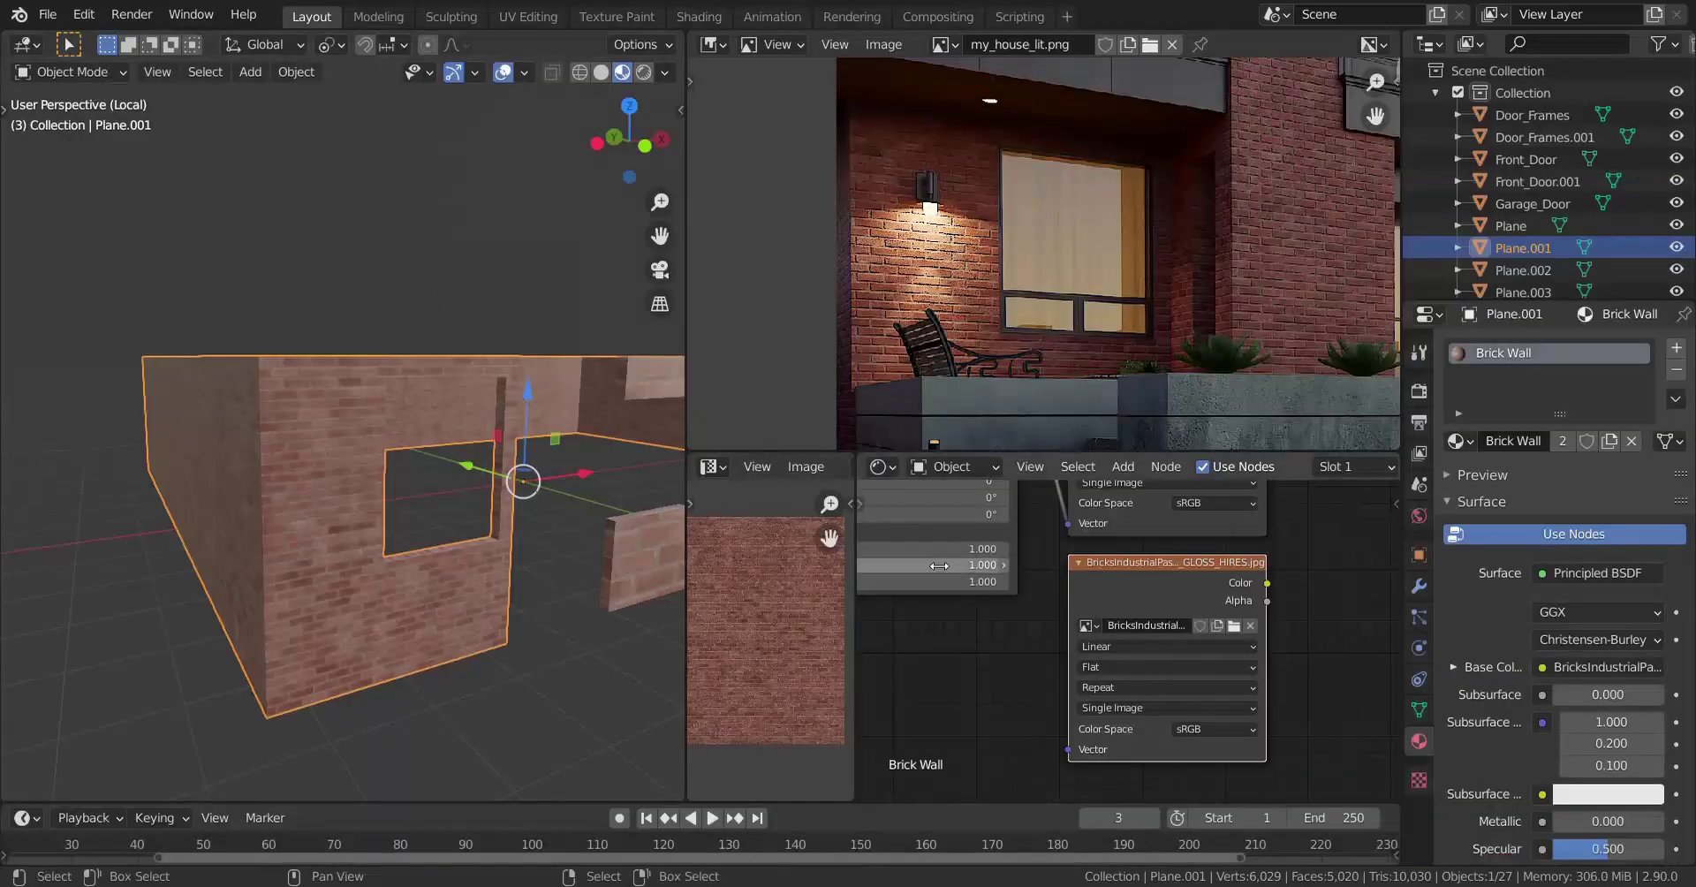
Connect the gloss texture's Color output to the Principled BSDF's Roughness input and inspect the wall's reflections.
{"action": "middle_click_drag", "start_coordinate": [1076, 663], "coordinate": [1009, 623]}
{"action": "left_click_drag", "start_coordinate": [983, 624], "coordinate": [1209, 662]}
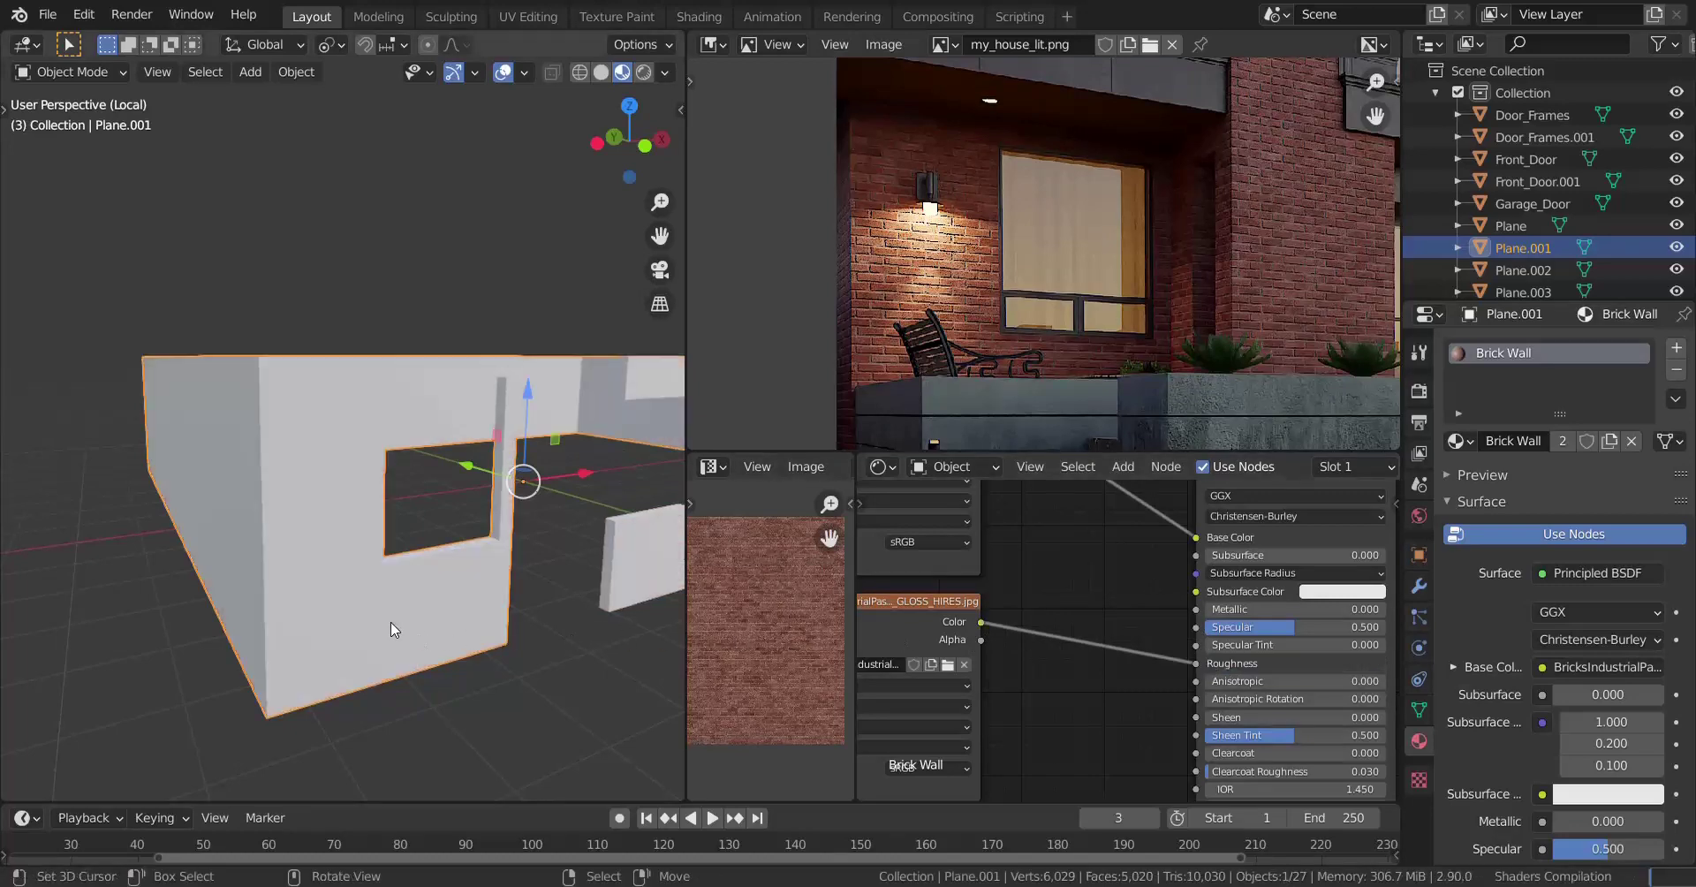
{"action": "scroll", "coordinate": [389, 618], "scroll_direction": "up", "scroll_amount": 4}
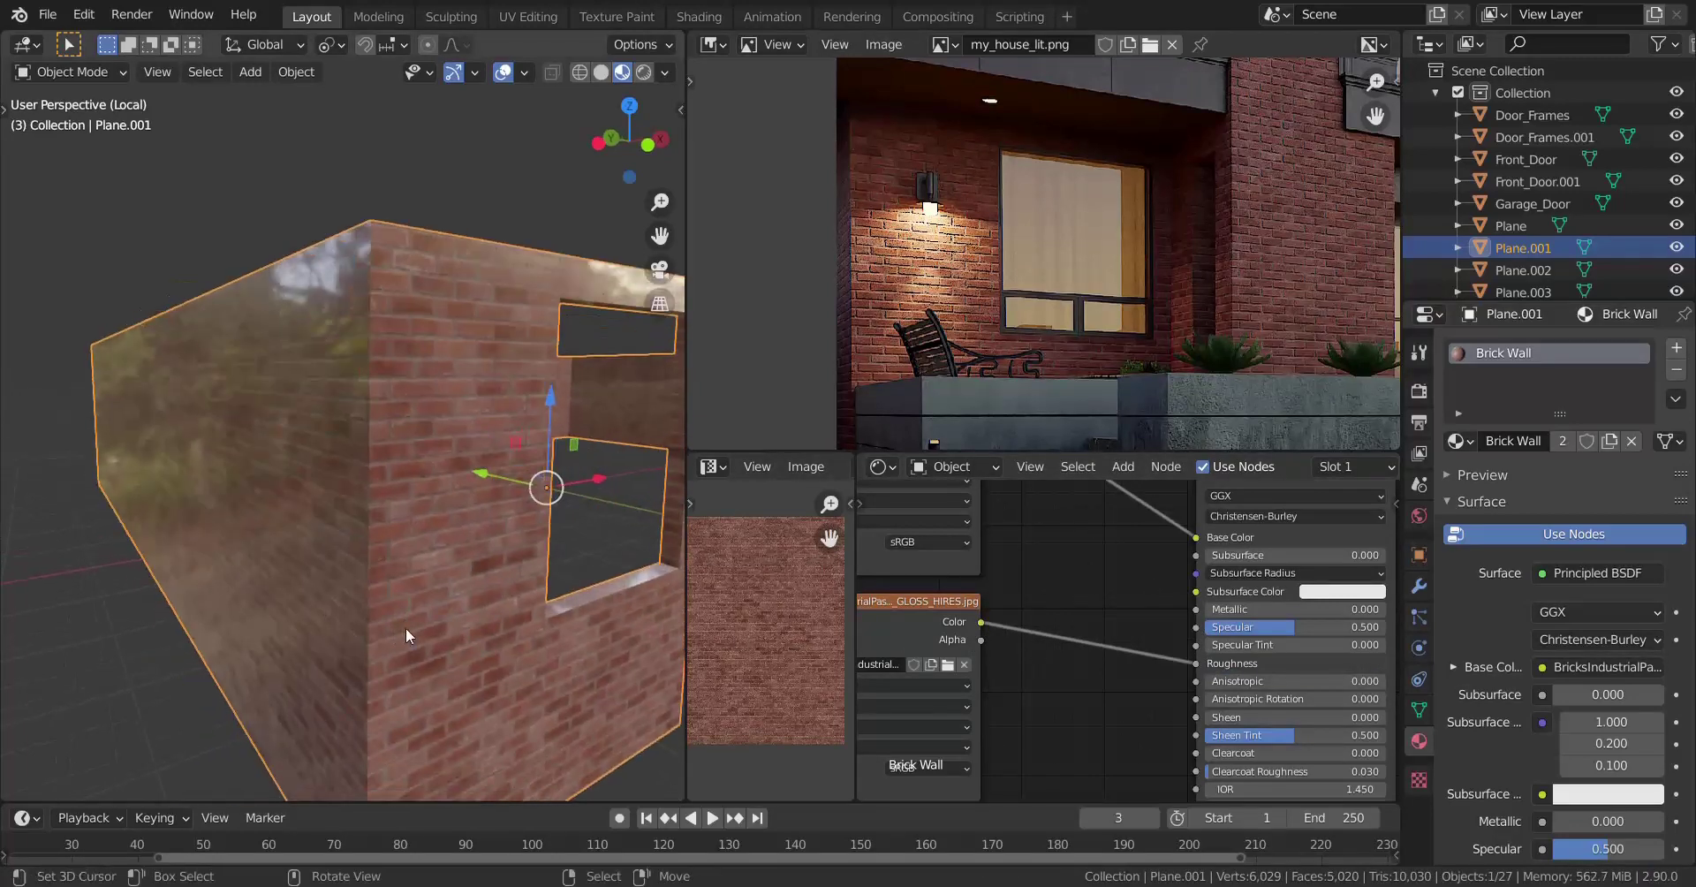
Insert an Invert node on the link between the gloss texture and the Roughness input.
{"action": "key", "text": "shift+a"}
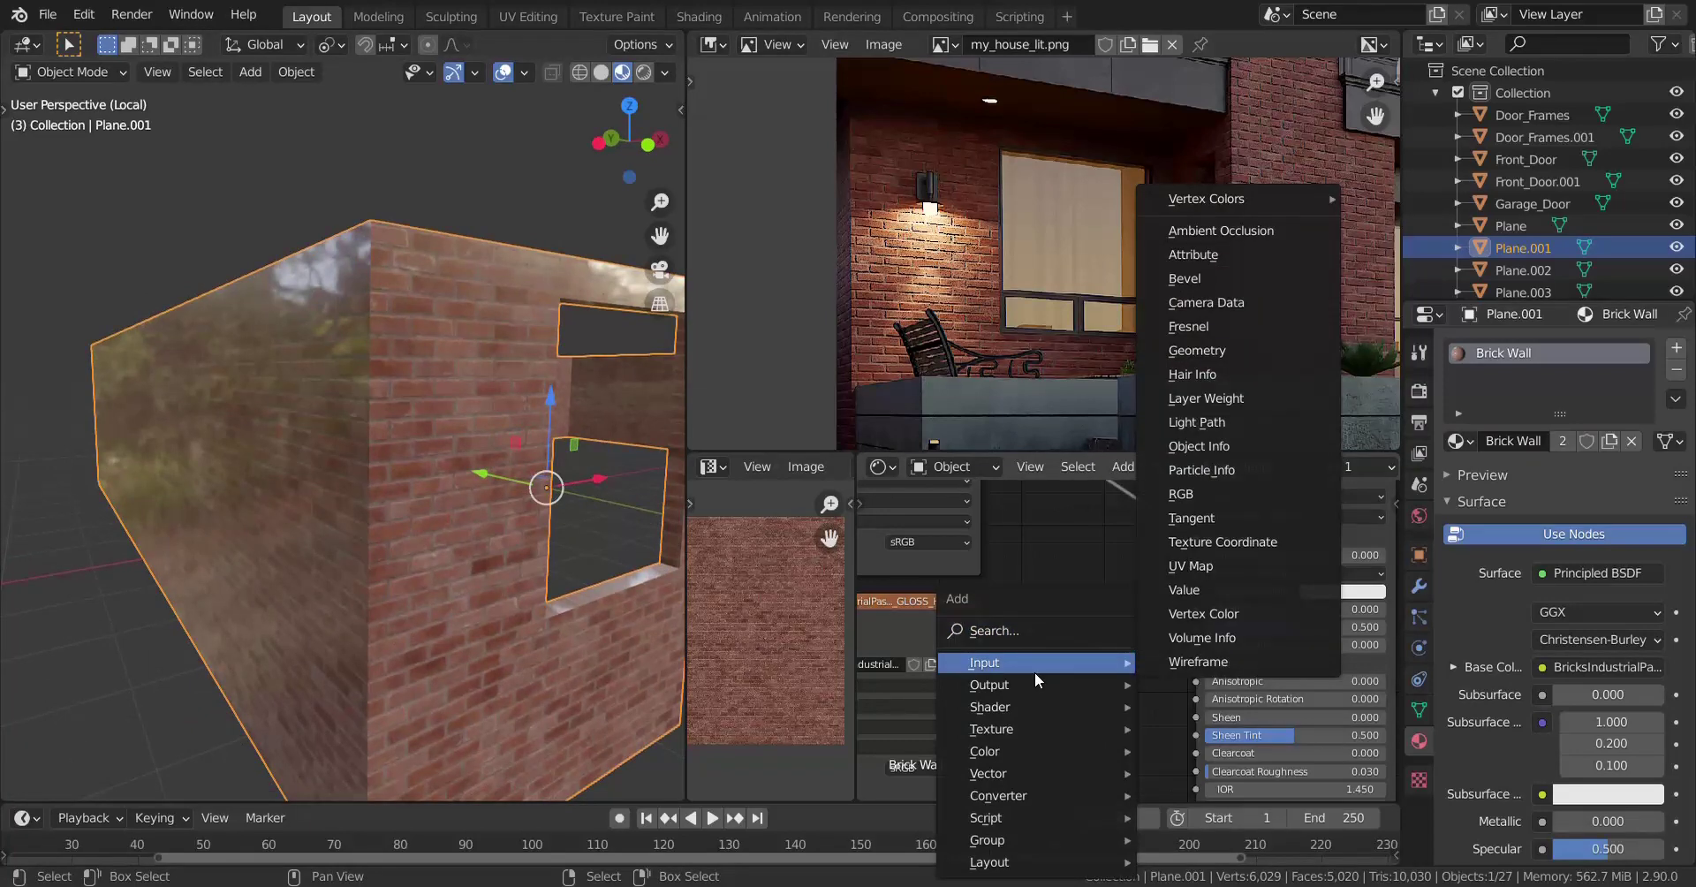
{"action": "mouse_move", "coordinate": [1018, 758]}
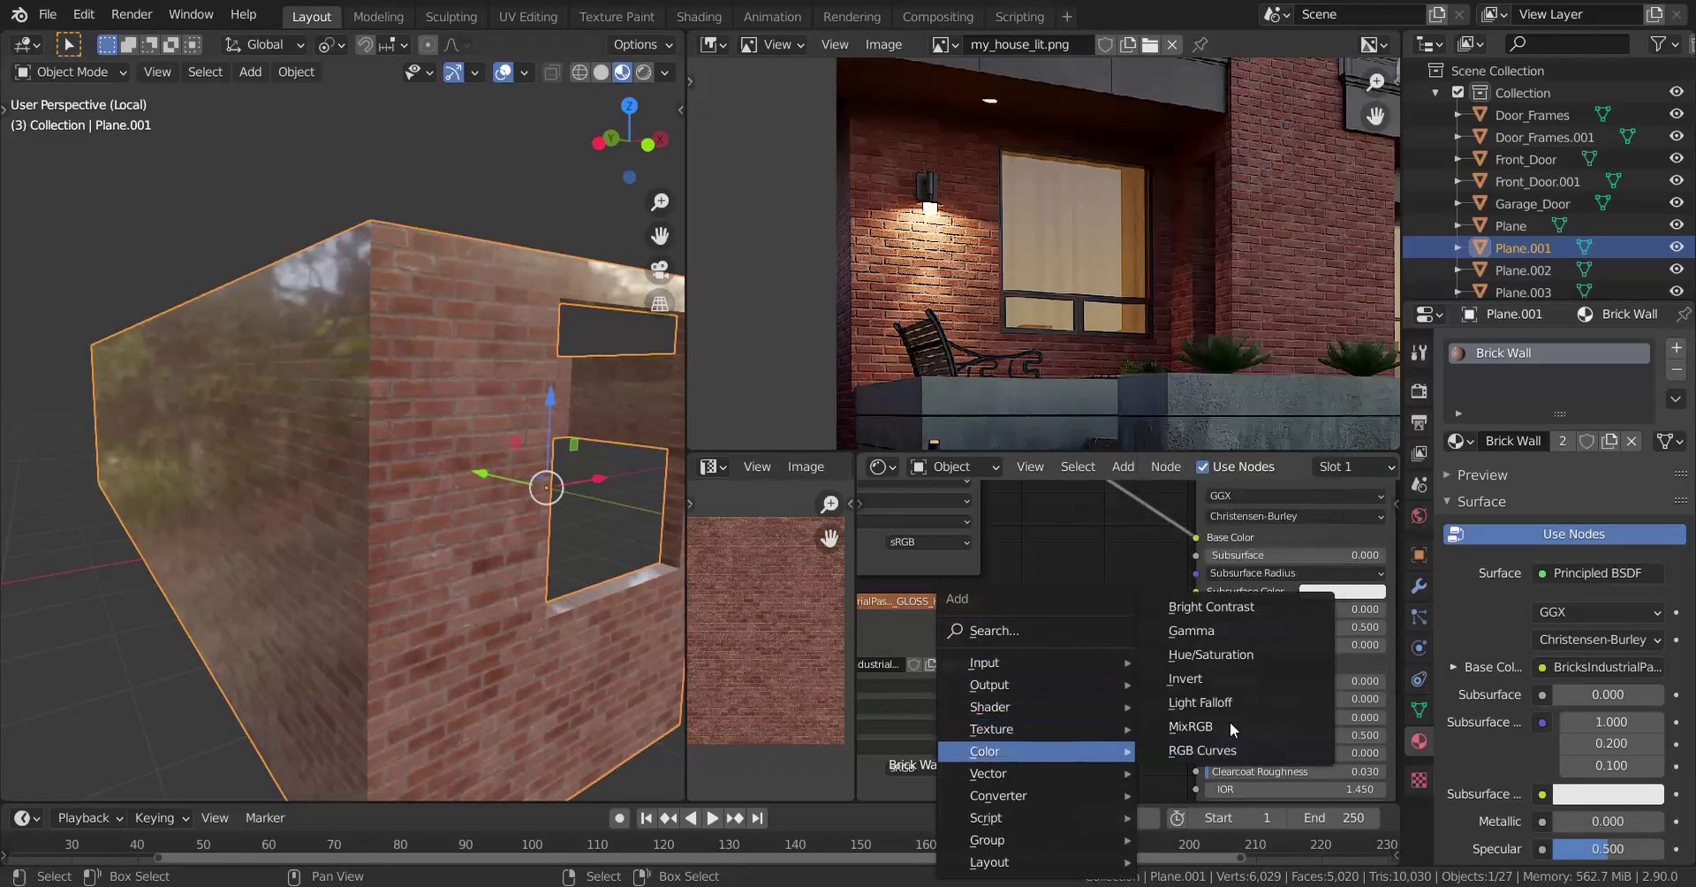
{"action": "left_click", "coordinate": [1201, 684]}
{"action": "left_click", "coordinate": [1038, 608]}
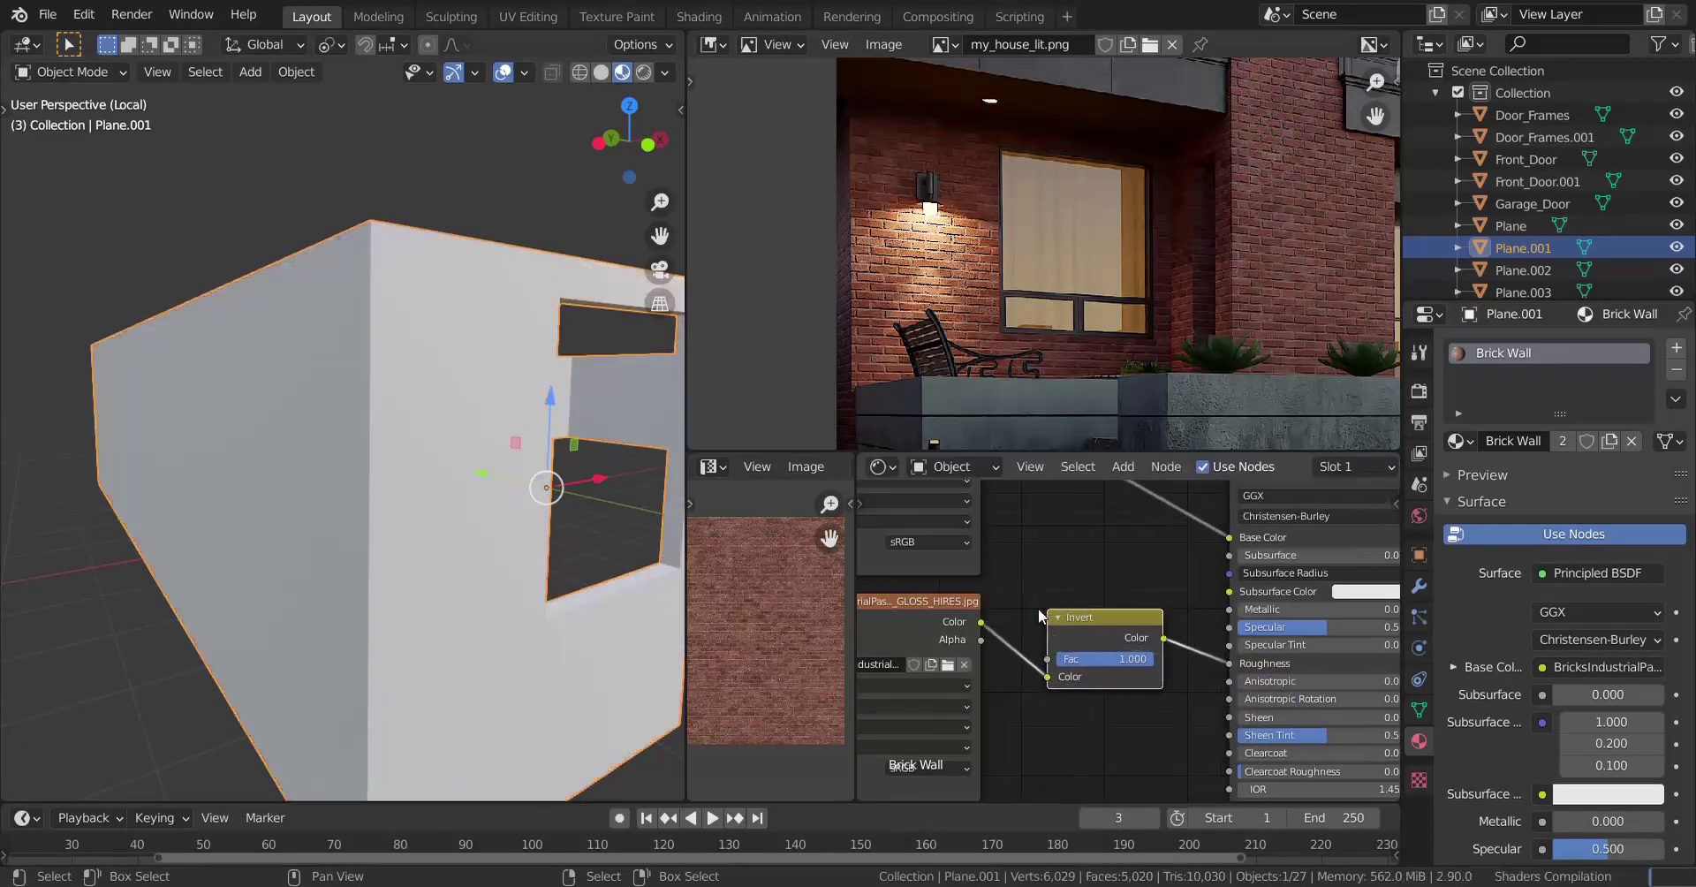
Connect the Mapping node's Vector output to the gloss texture's Vector input.
{"action": "scroll", "coordinate": [1127, 632], "scroll_direction": "down", "scroll_amount": 3}
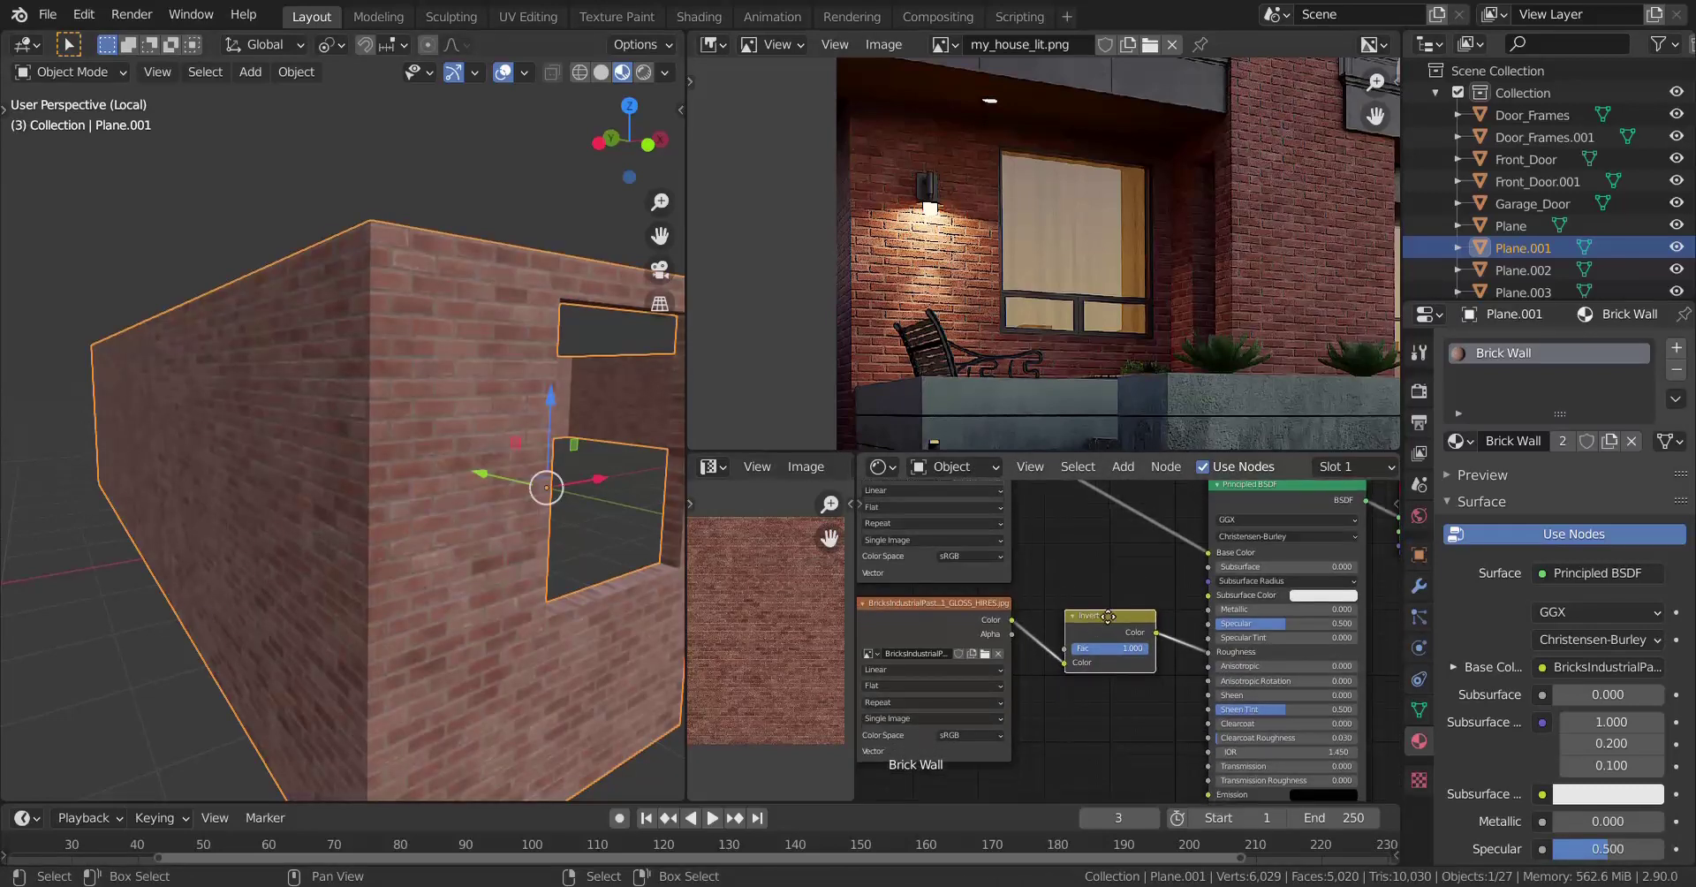
{"action": "scroll", "coordinate": [1062, 585], "scroll_direction": "down", "scroll_amount": 3}
{"action": "middle_click_drag", "start_coordinate": [999, 661], "coordinate": [1140, 655]}
{"action": "left_click", "coordinate": [981, 494]}
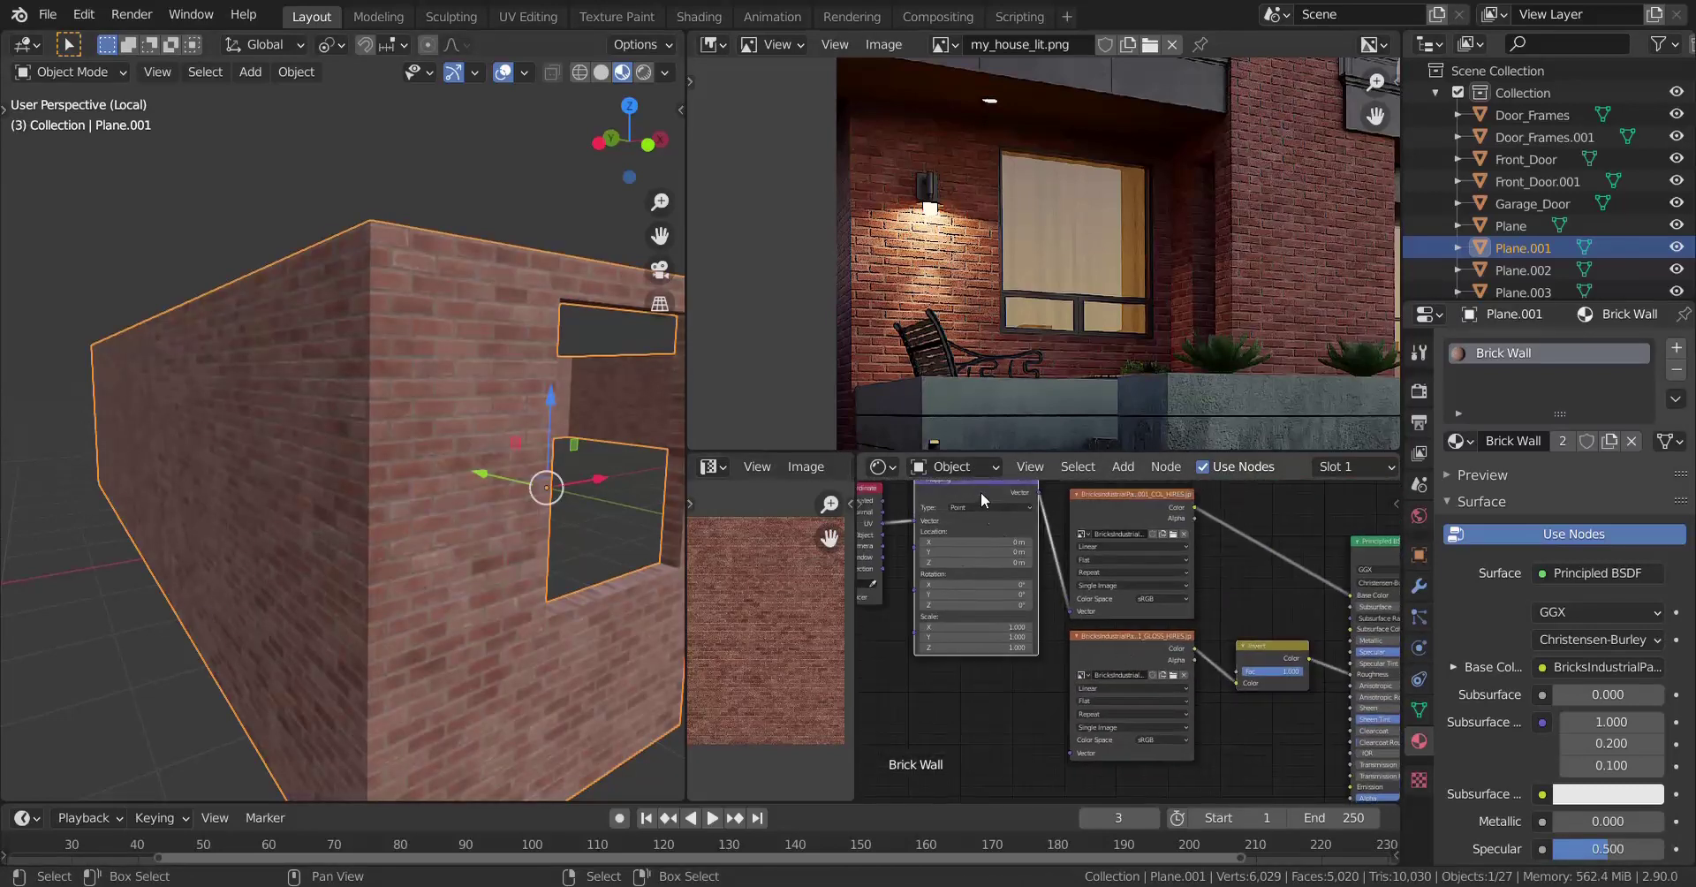
{"action": "left_click", "coordinate": [1094, 640], "text": "shift"}
{"action": "middle_click_drag", "start_coordinate": [1092, 650], "coordinate": [1041, 548]}
Duplicate the gloss Image Texture node below the original and connect the Mapping node's Vector output to the copy.
{"action": "key", "text": "shift+d"}
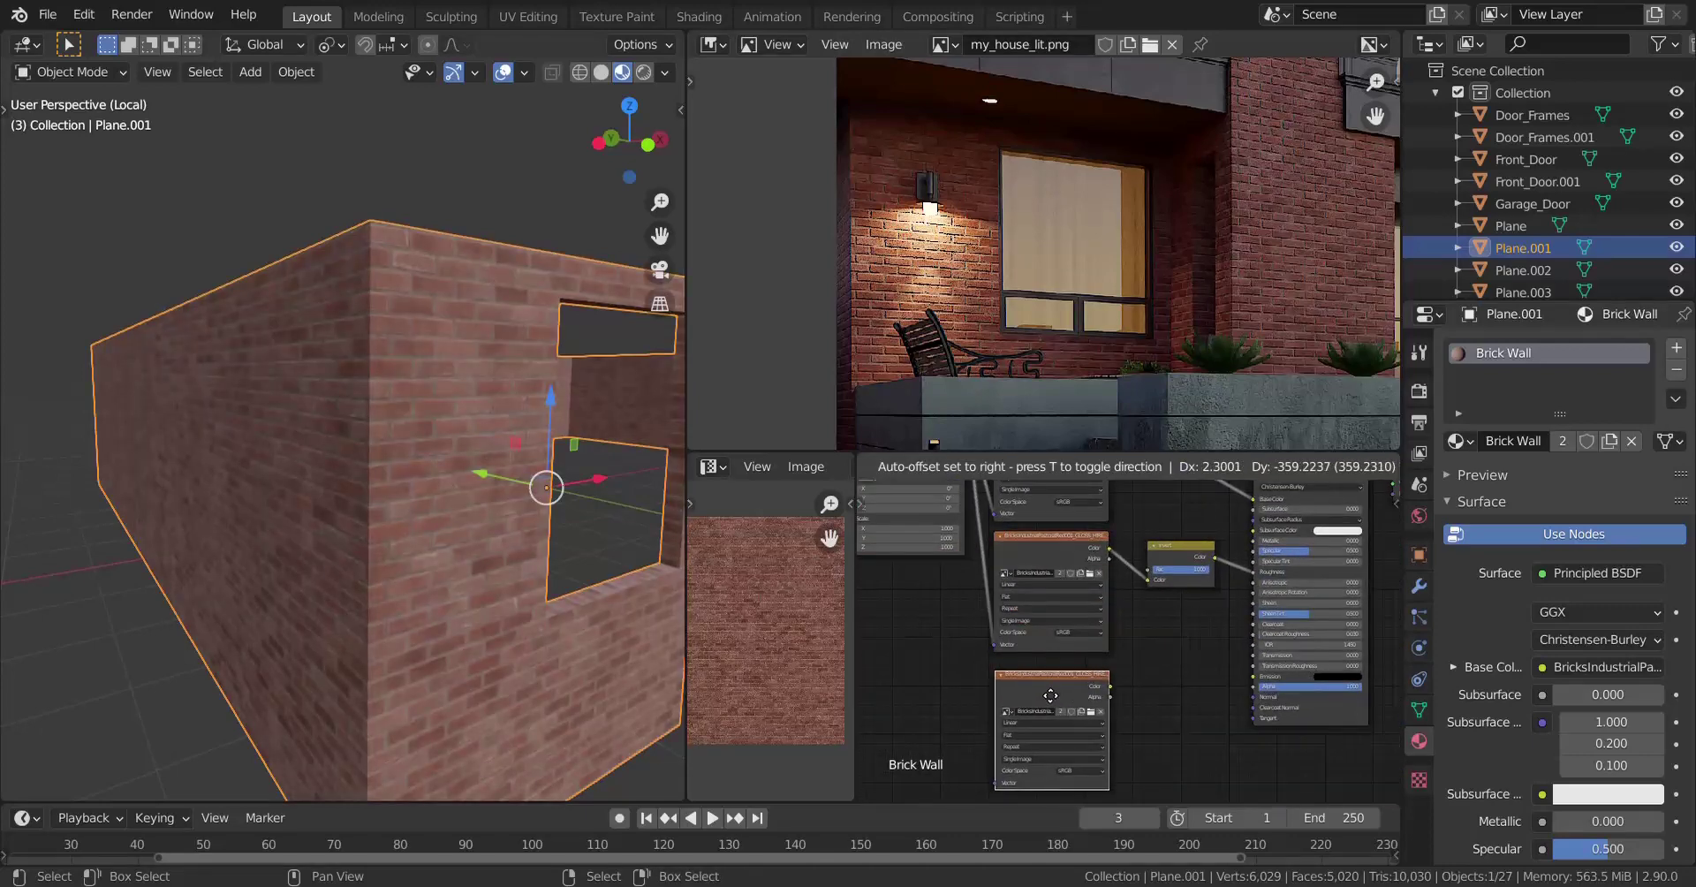
{"action": "left_click", "coordinate": [1056, 663]}
{"action": "scroll", "coordinate": [1026, 644], "scroll_direction": "down", "scroll_amount": 4}
{"action": "left_click", "coordinate": [1002, 537], "text": "shift"}
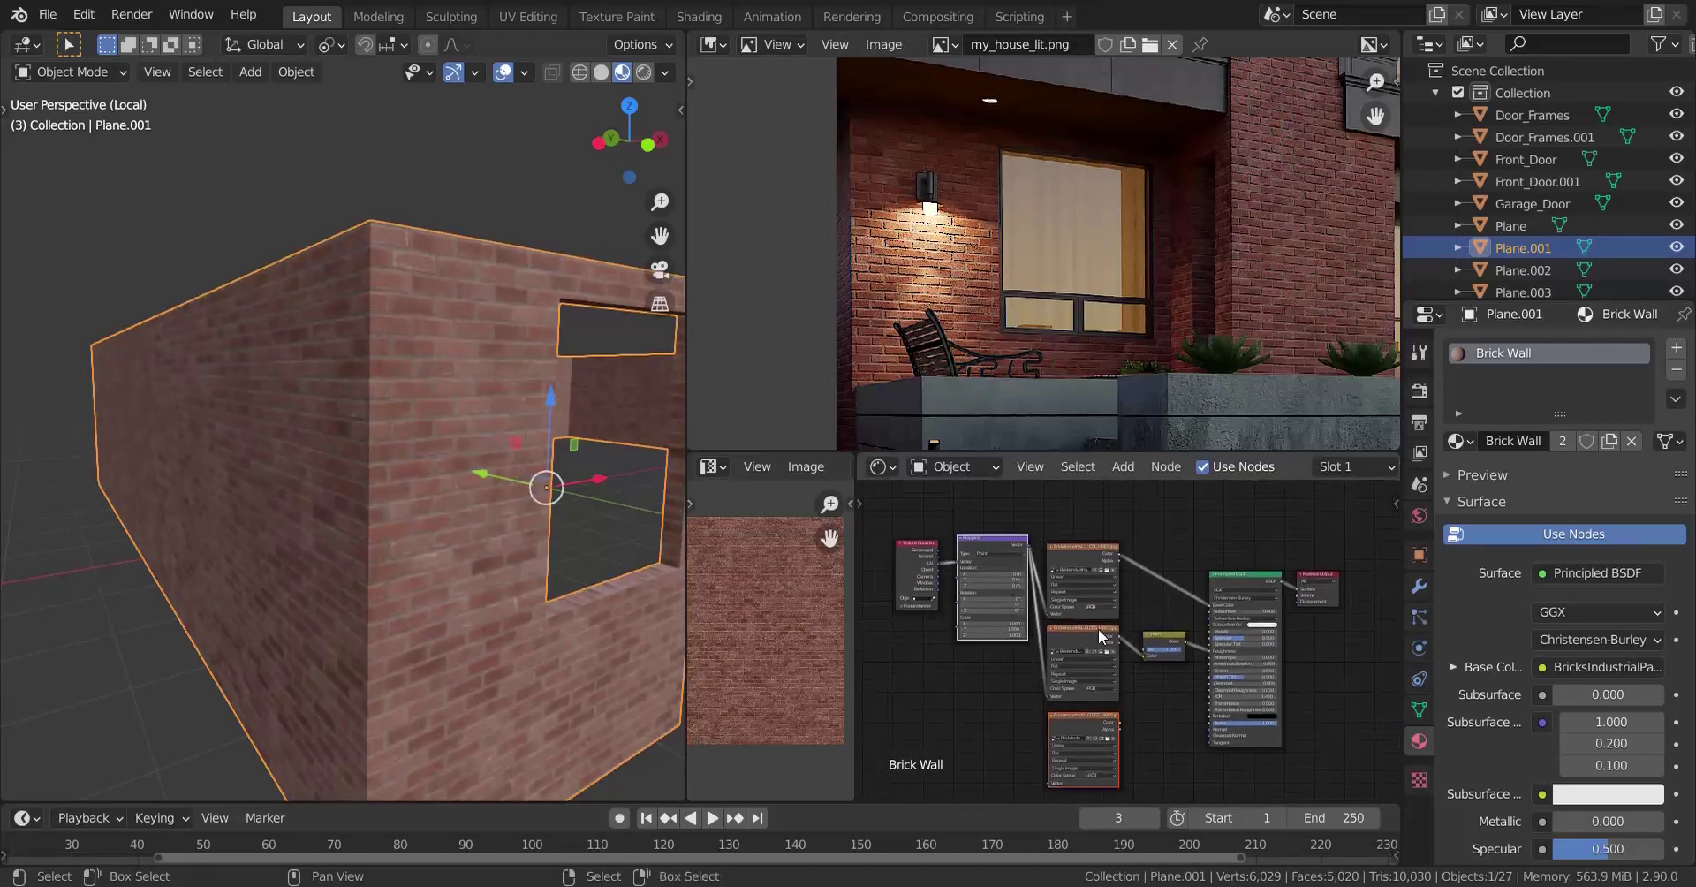
{"action": "key", "text": "f"}
Set the original gloss texture's Color Space to Non-Color.
{"action": "middle_click_drag", "start_coordinate": [1113, 754], "coordinate": [1111, 647]}
{"action": "scroll", "coordinate": [1076, 542], "scroll_direction": "up", "scroll_amount": 9}
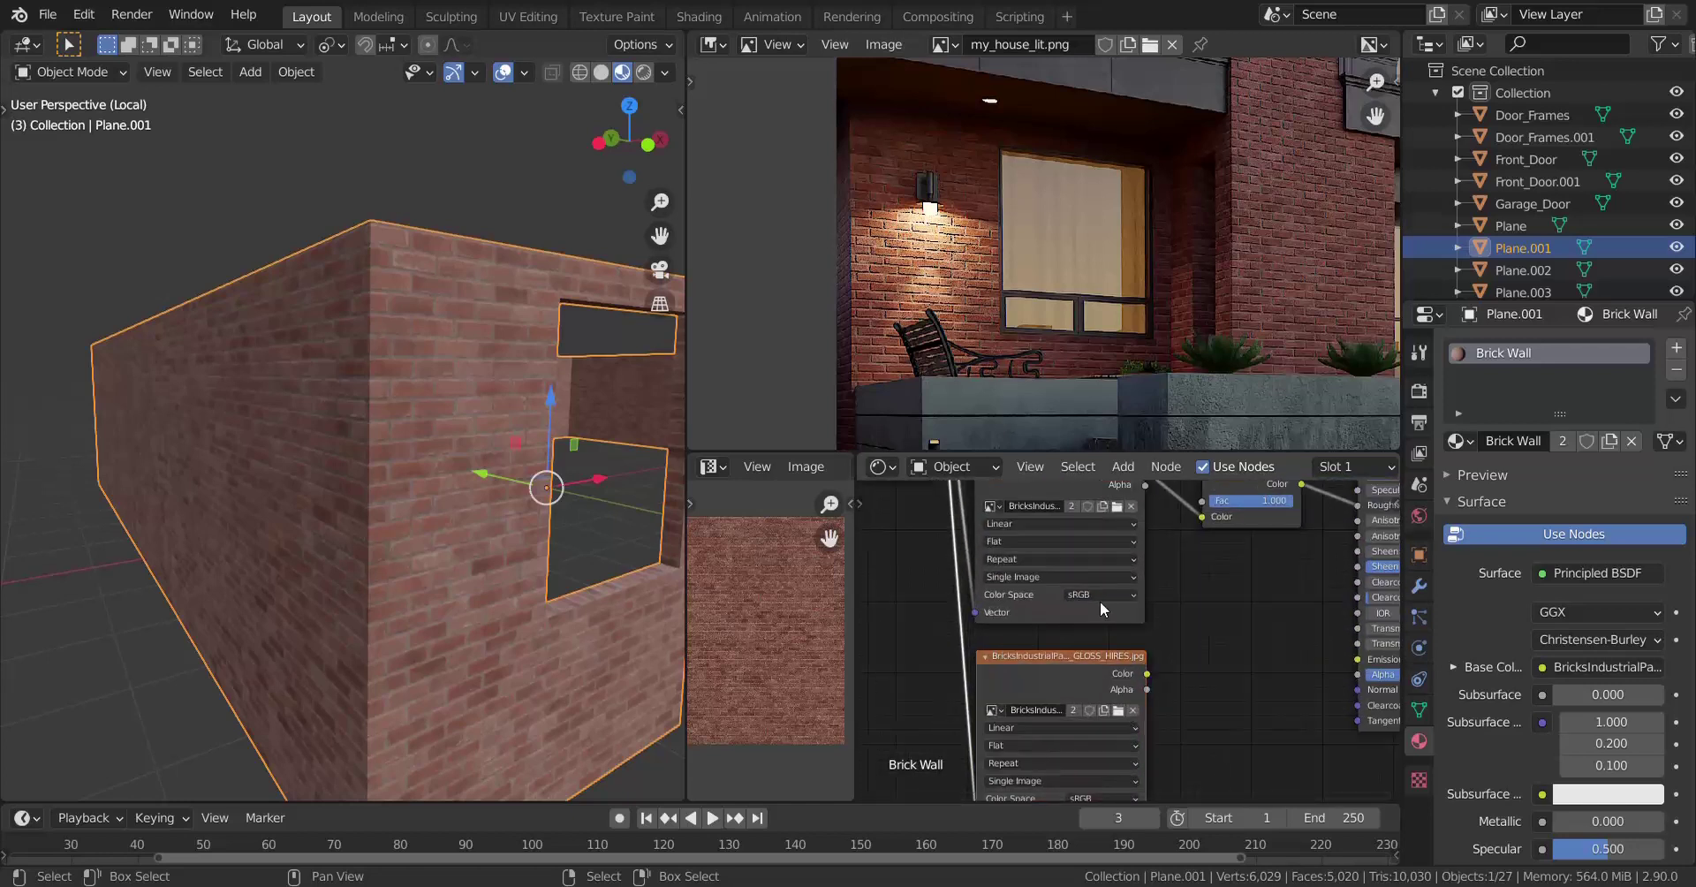
{"action": "left_click", "coordinate": [1100, 594]}
{"action": "left_click", "coordinate": [1108, 644]}
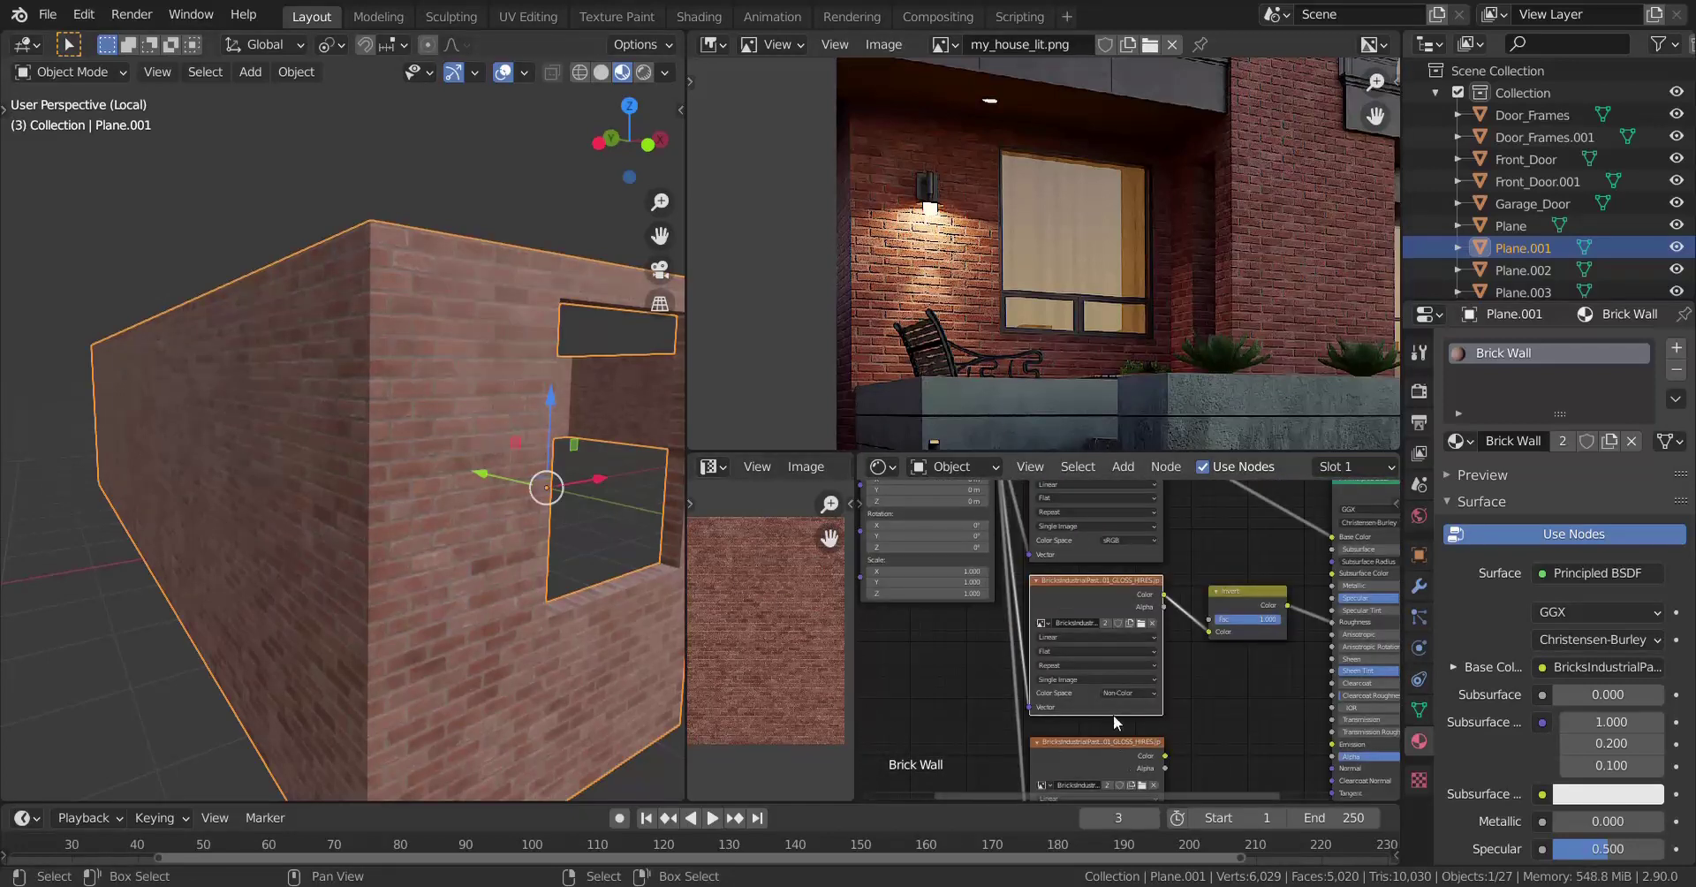
Load BricksIndustrialPastoralRed001_NRM_HIRES.jpg into the lowest Image Texture node and set its Color Space to Non-Color.
{"action": "middle_click_drag", "start_coordinate": [1104, 676], "coordinate": [1041, 521]}
{"action": "scroll", "coordinate": [1085, 635], "scroll_direction": "up", "scroll_amount": 3}
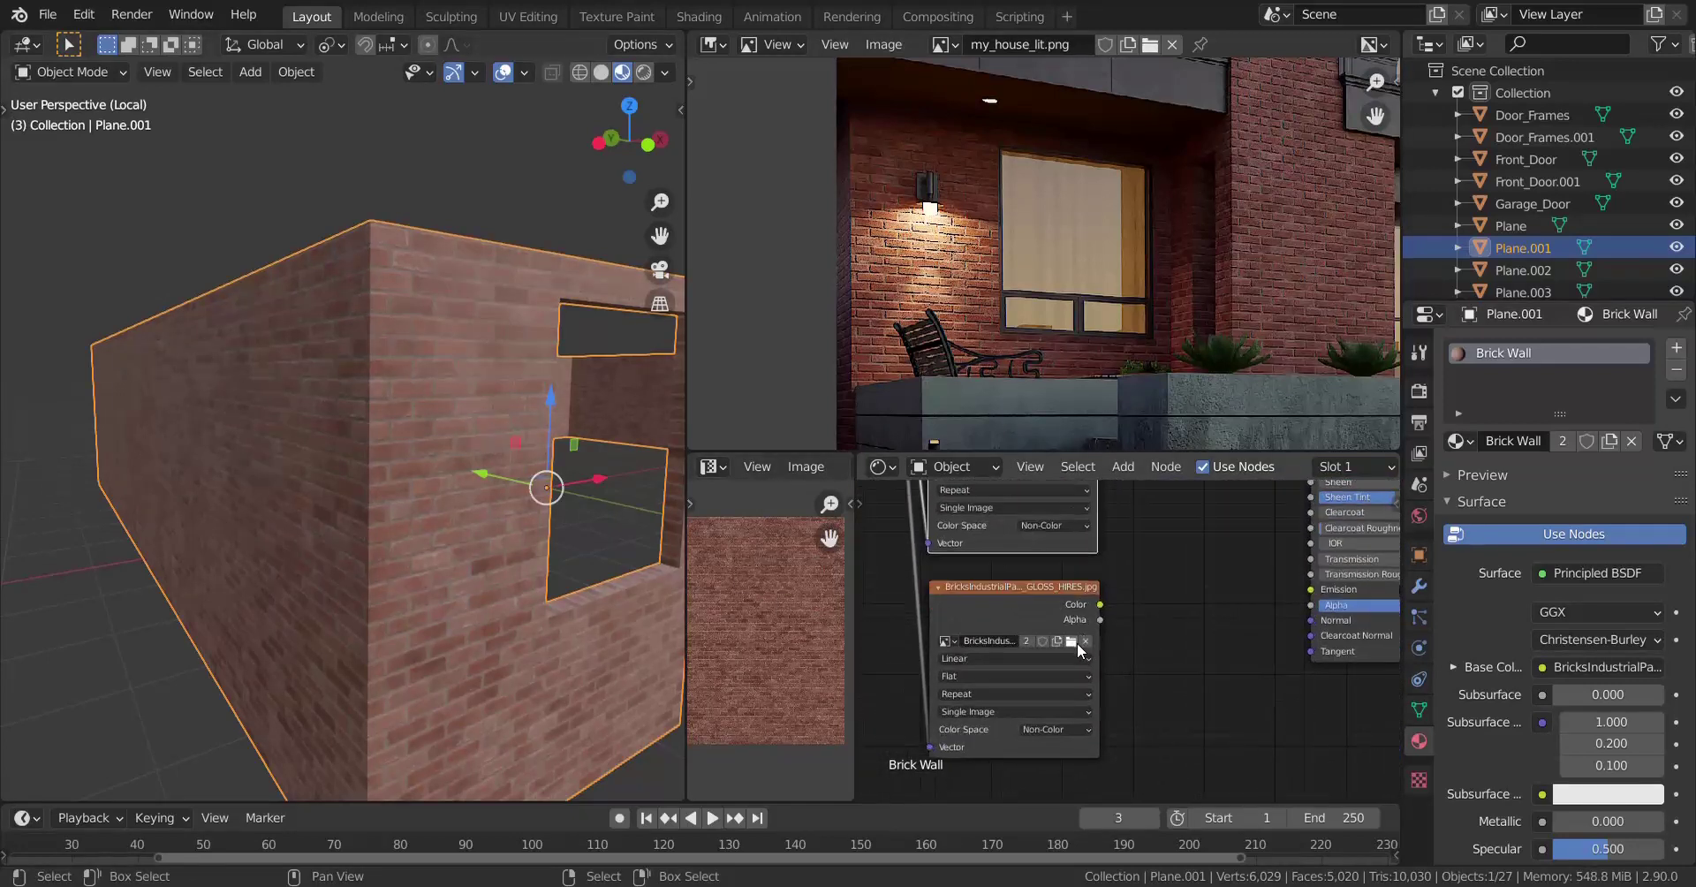
{"action": "left_click", "coordinate": [1077, 642]}
{"action": "double_click", "coordinate": [533, 210]}
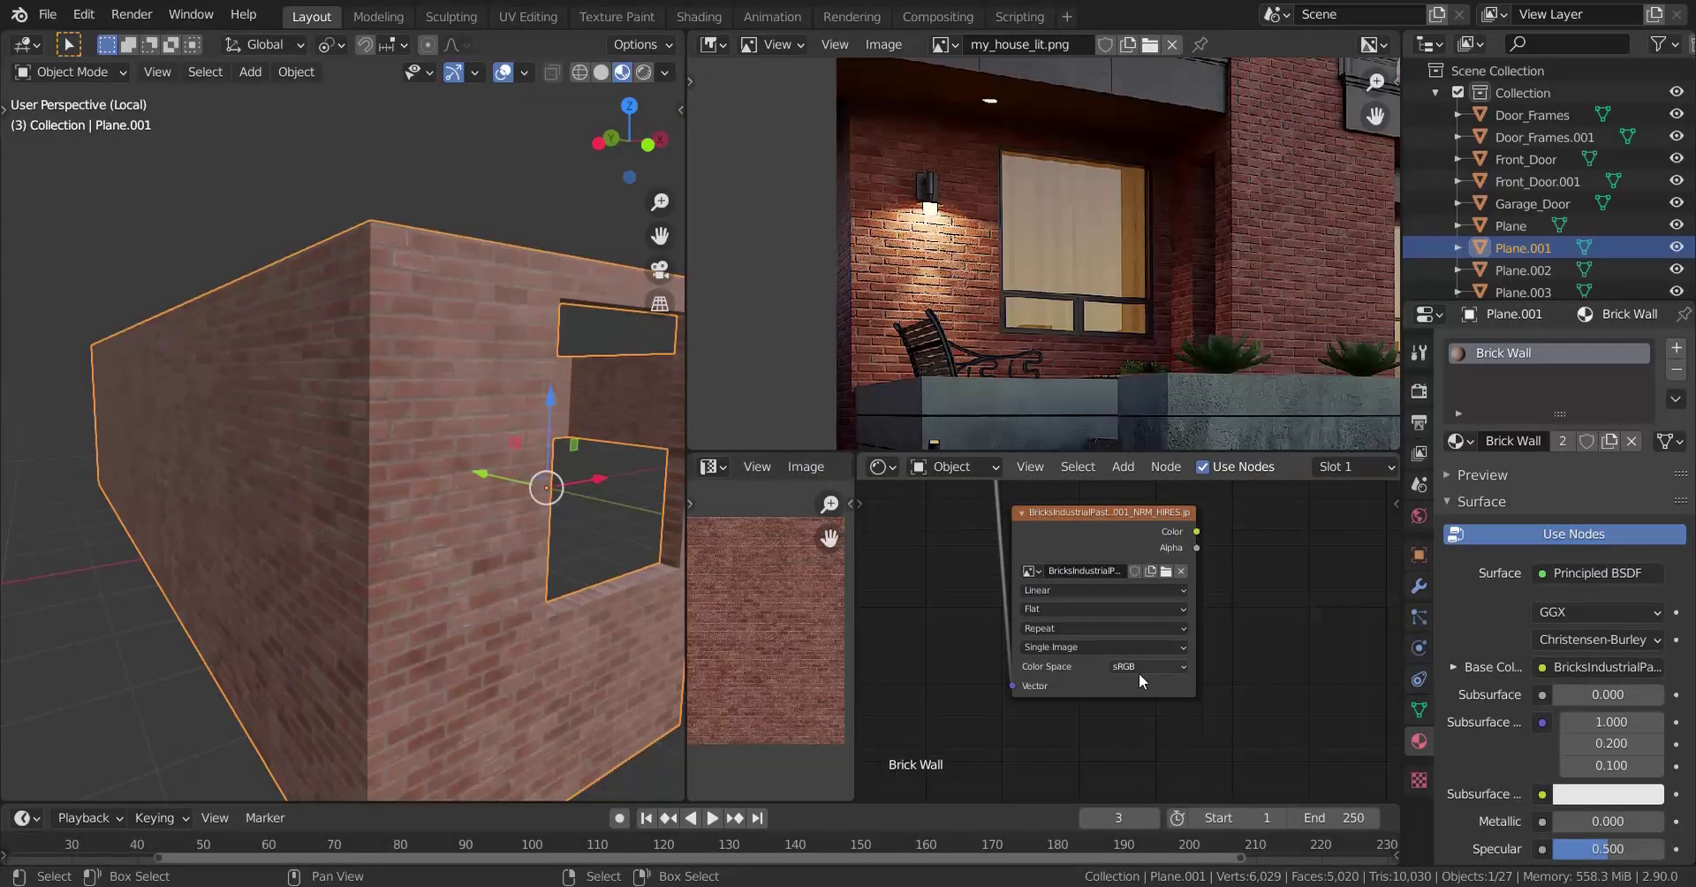
{"action": "left_click", "coordinate": [1138, 670]}
{"action": "left_click", "coordinate": [1133, 731]}
Add a Normal Map node between the NRM texture node and the Principled BSDF.
{"action": "middle_click_drag", "start_coordinate": [1361, 538], "coordinate": [1161, 588]}
{"action": "key", "text": "shift+a"}
{"action": "mouse_move", "coordinate": [1127, 725]}
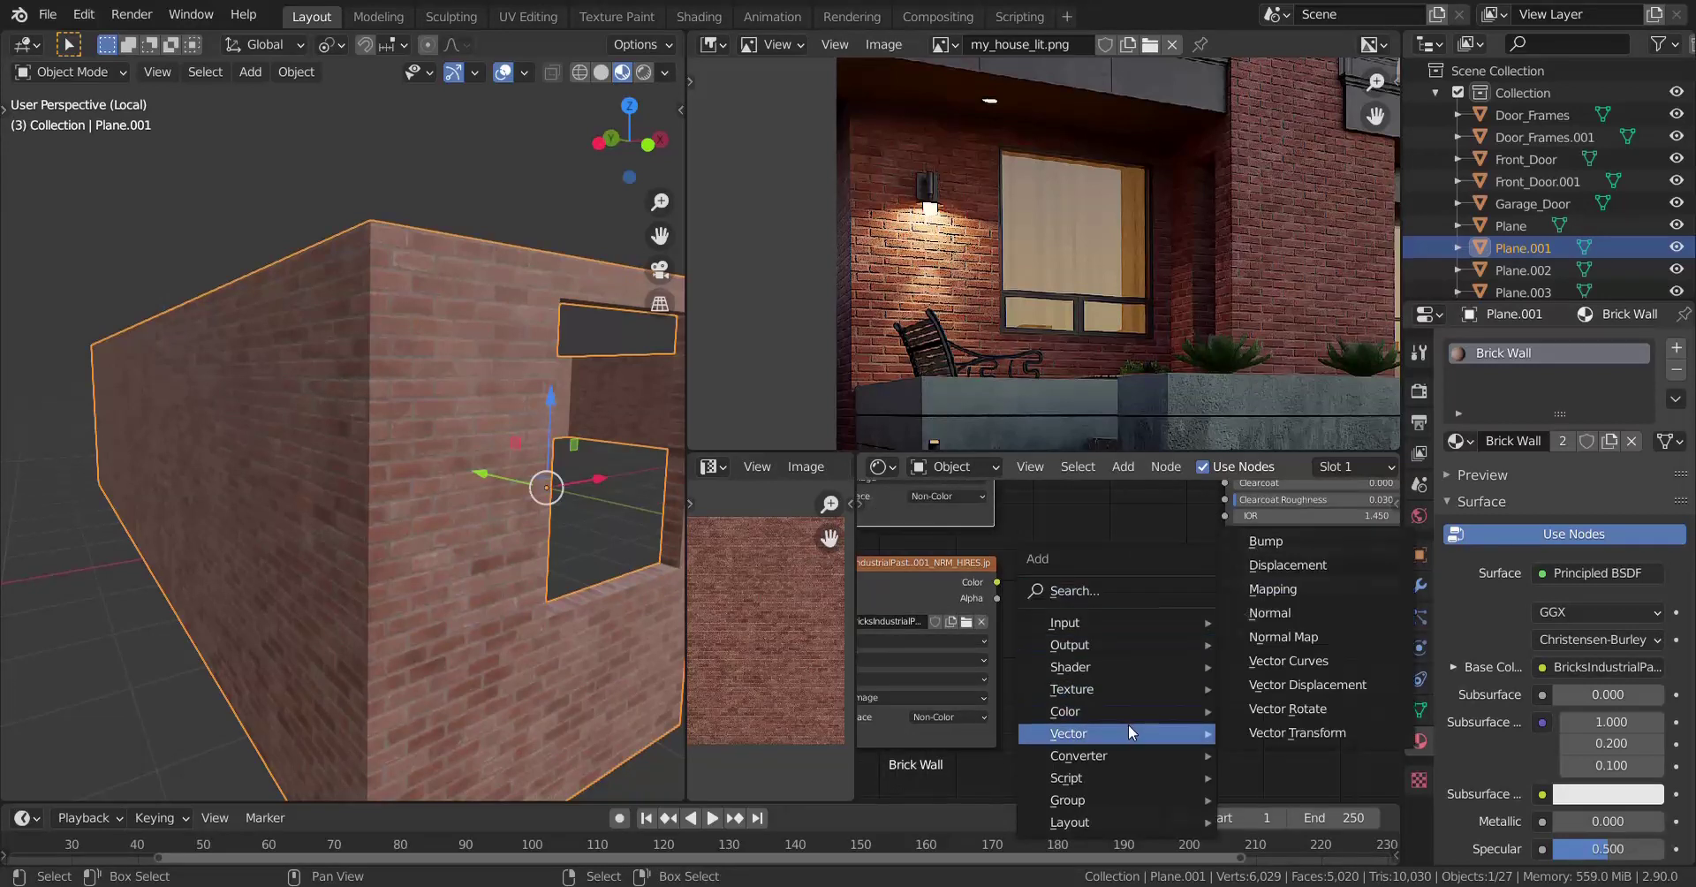
{"action": "left_click", "coordinate": [1286, 637]}
{"action": "left_click", "coordinate": [1037, 541]}
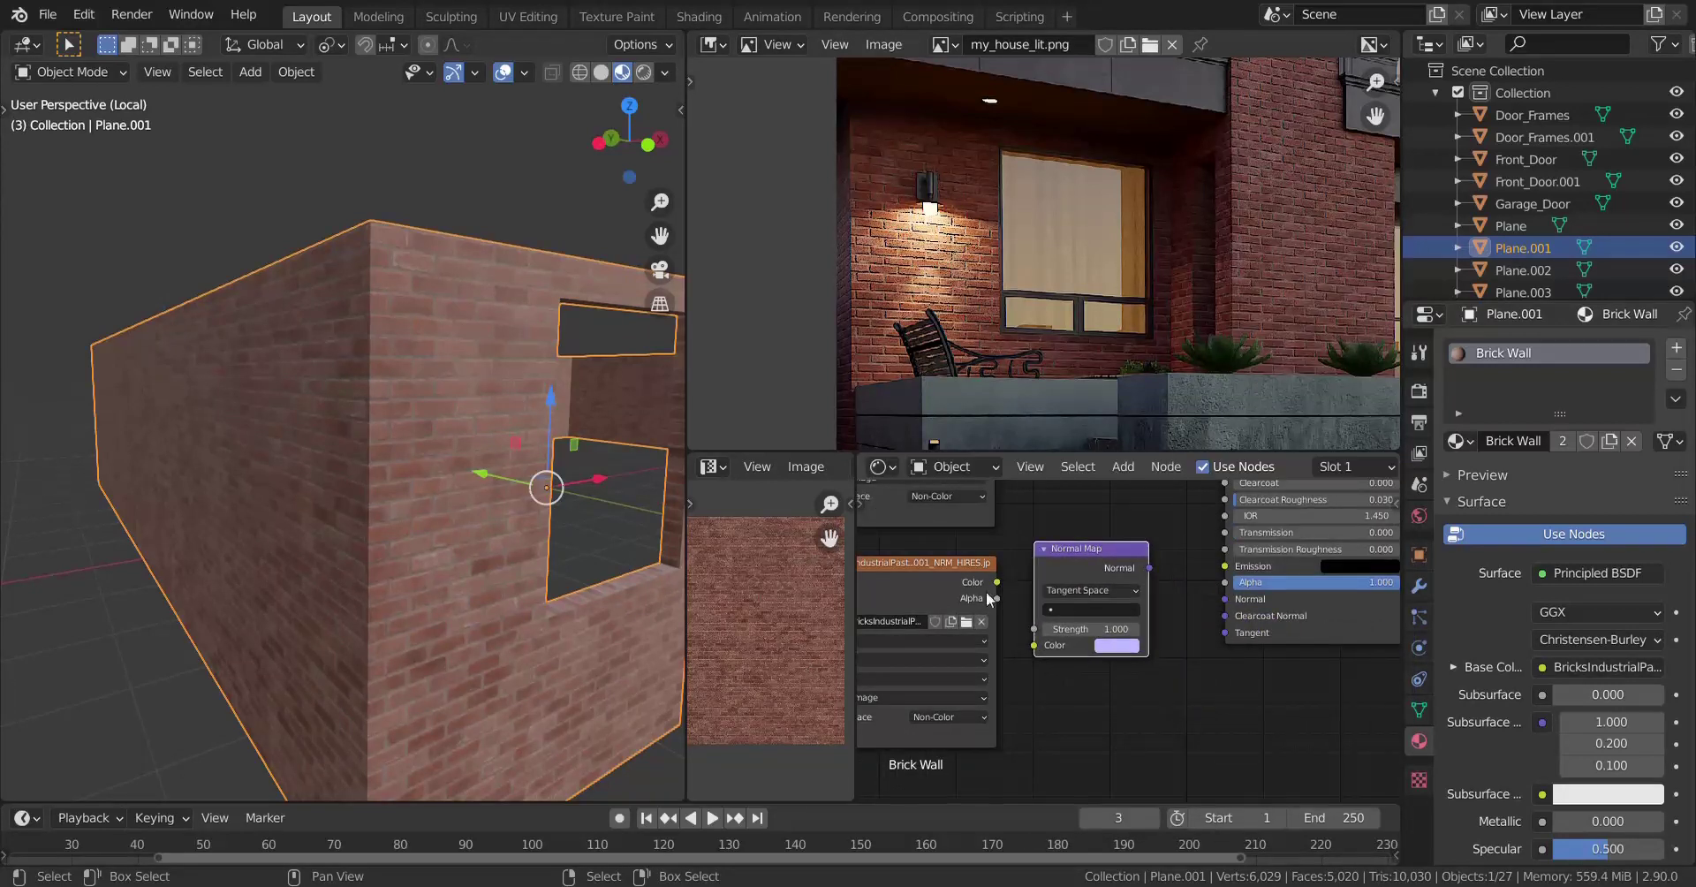
Connect the NRM texture's Color to the Normal Map node and its Normal output to the Principled BSDF's Normal input.
{"action": "left_click_drag", "start_coordinate": [1046, 586], "coordinate": [1050, 589]}
{"action": "right_click", "coordinate": [1048, 586]}
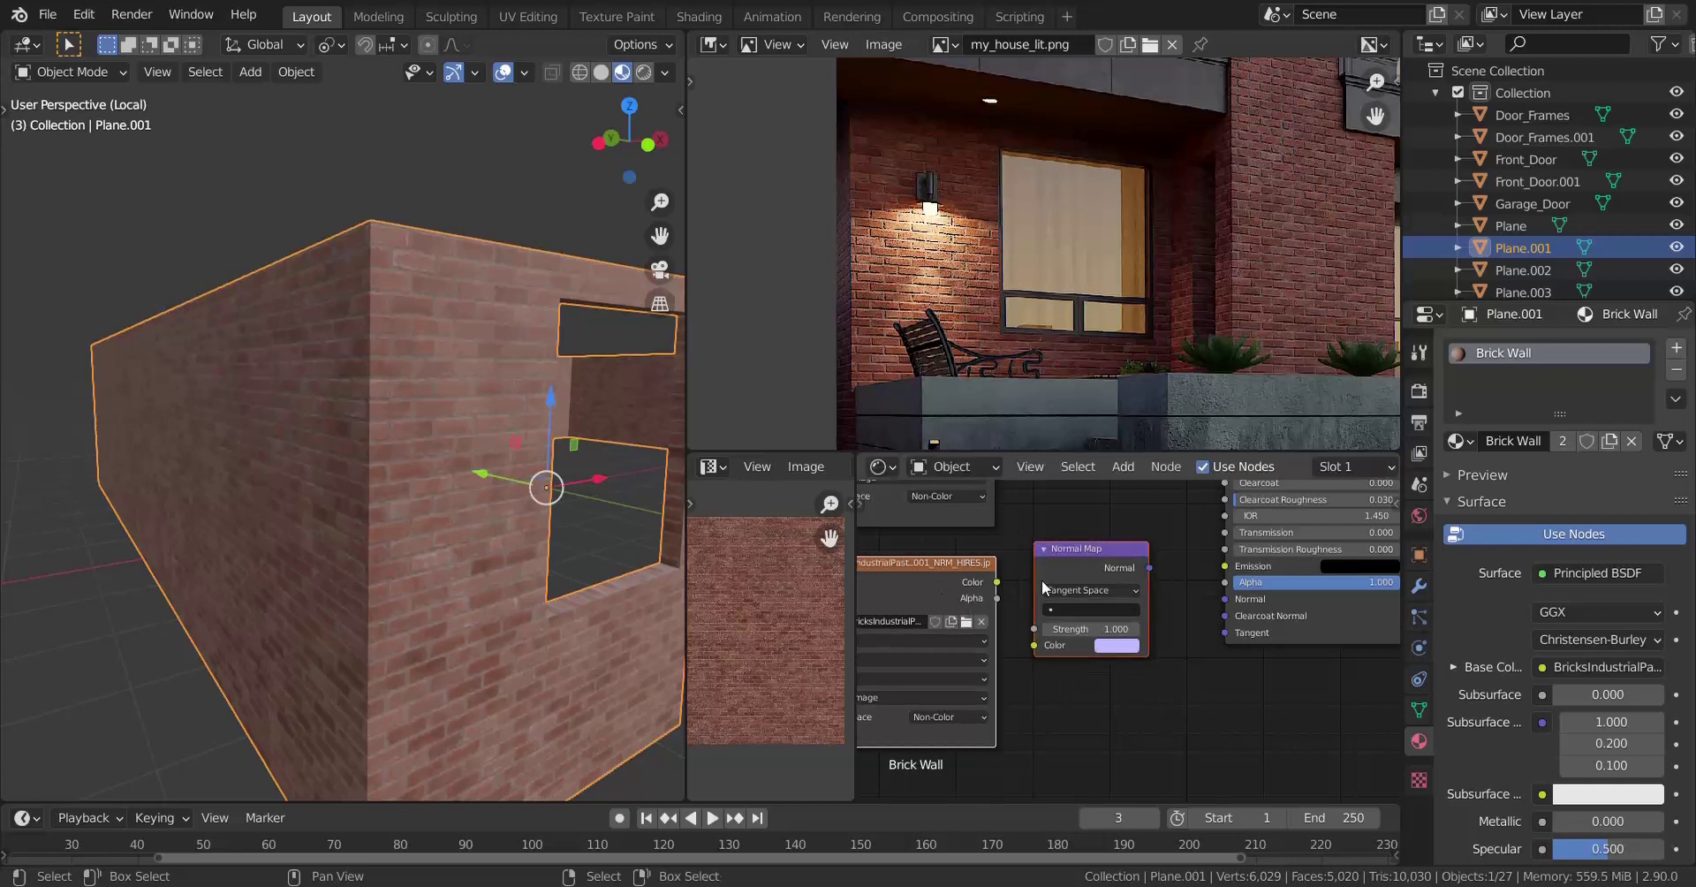
{"action": "key", "text": "f"}
{"action": "left_click_drag", "start_coordinate": [1149, 568], "coordinate": [1230, 600]}
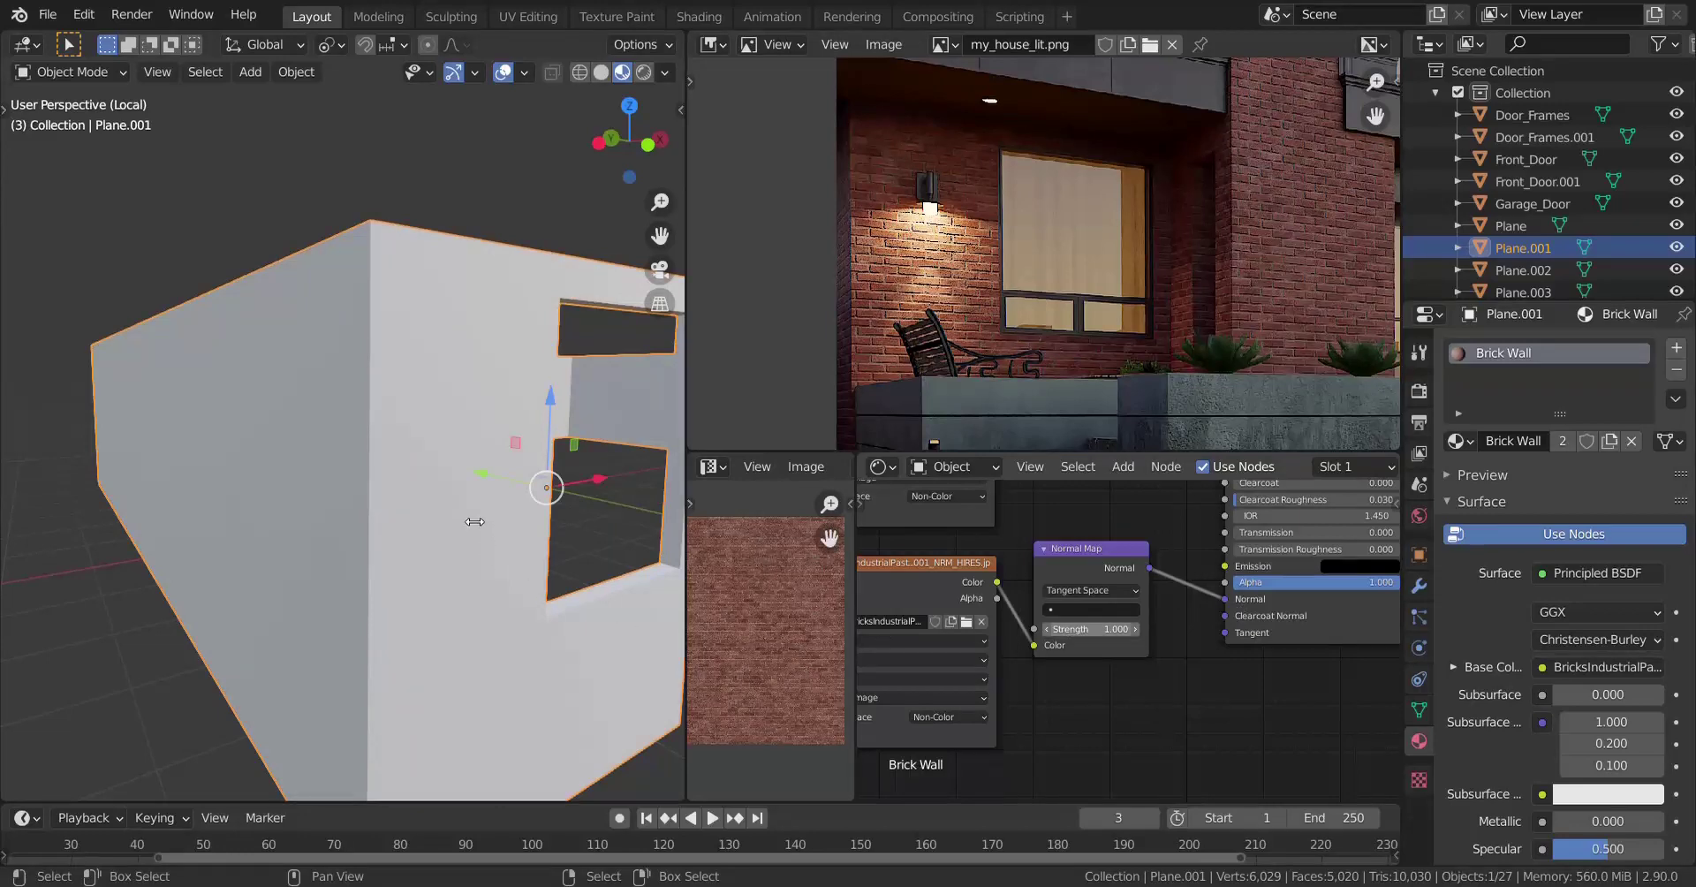
{"action": "scroll", "coordinate": [465, 520], "scroll_direction": "up", "scroll_amount": 5}
{"action": "middle_click_drag", "start_coordinate": [465, 520], "coordinate": [445, 511]}
{"action": "scroll", "coordinate": [493, 426], "scroll_direction": "down", "scroll_amount": 5}
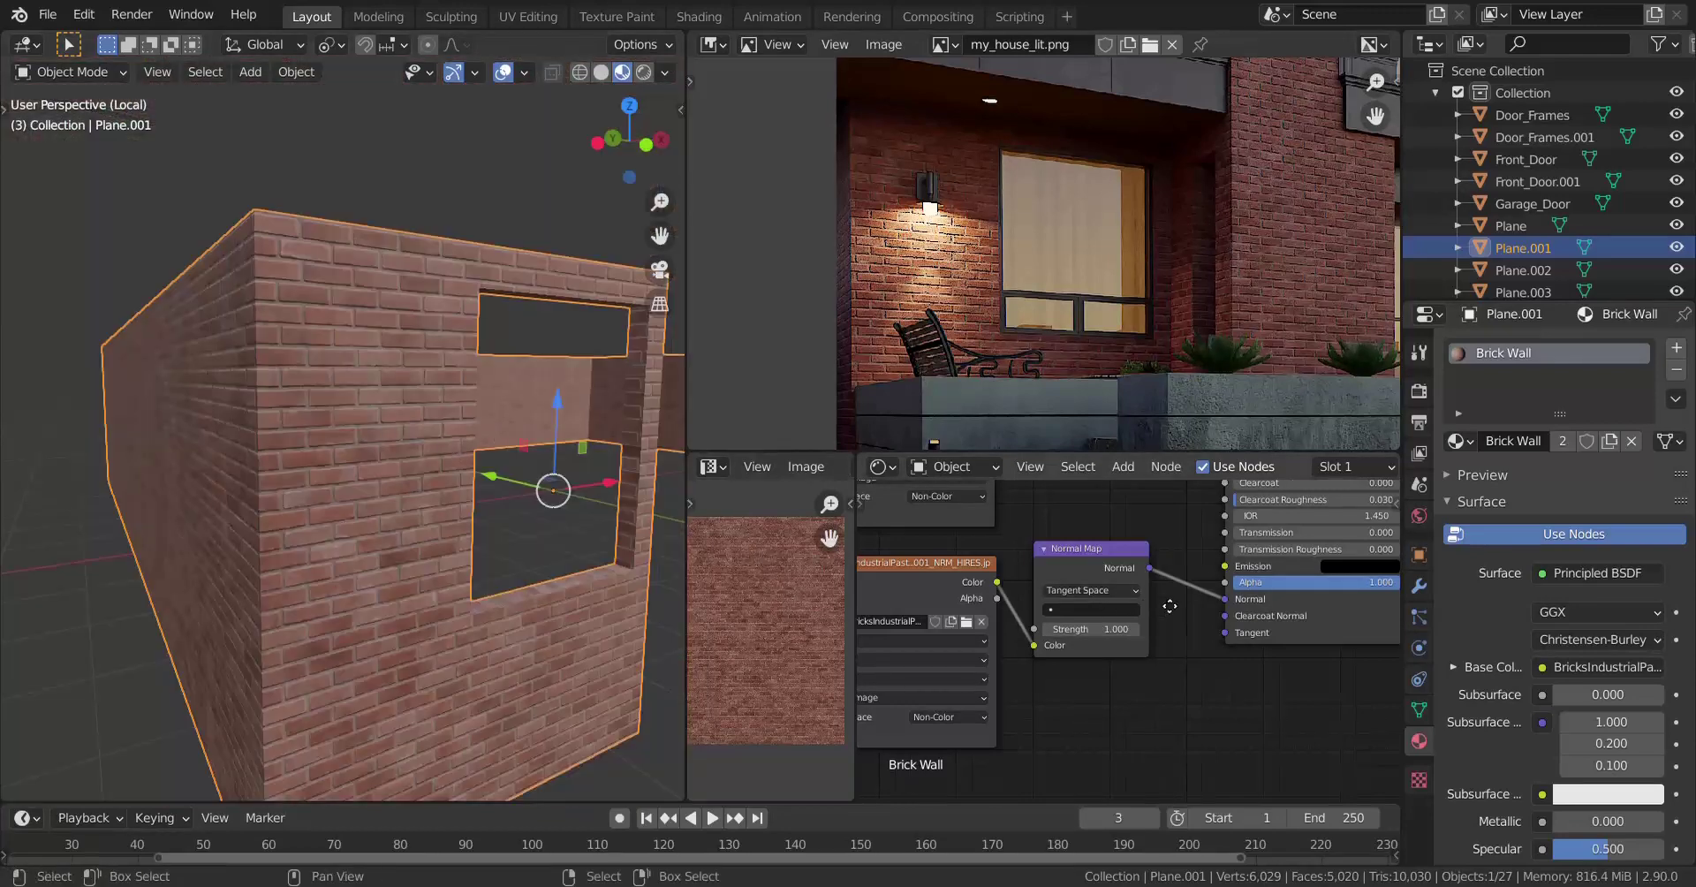
Try a Normal Map strength of 0 and undo the change.
{"action": "middle_click_drag", "start_coordinate": [1112, 640], "coordinate": [1144, 642]}
{"action": "left_click", "coordinate": [1133, 631]}
{"action": "type", "text": "10"}
{"action": "key", "text": "Return"}
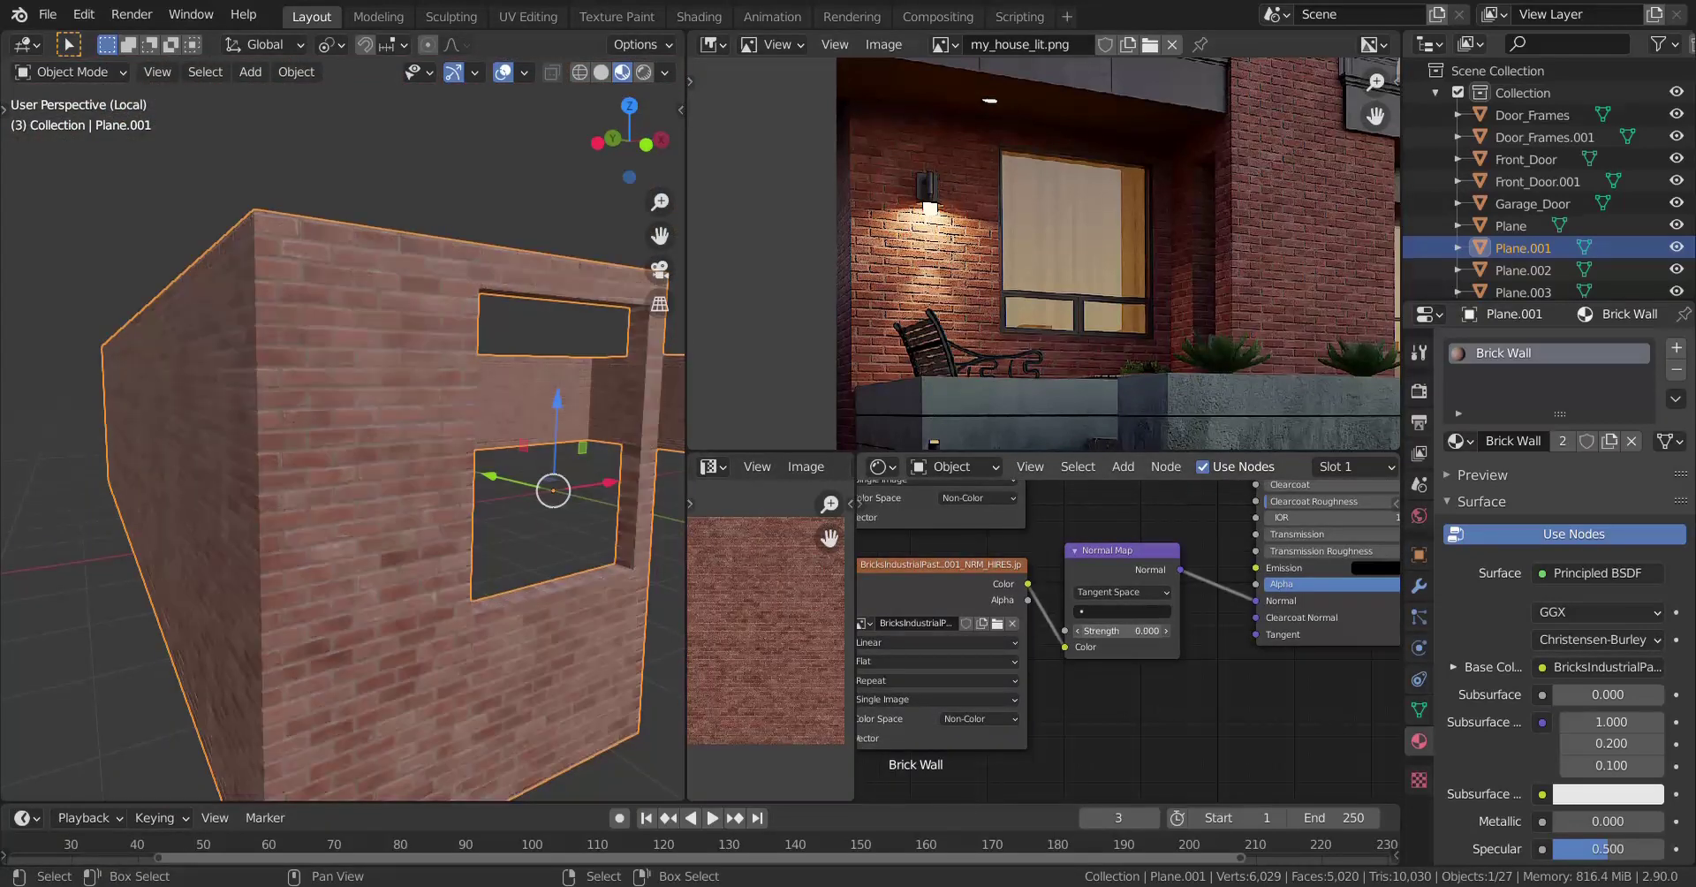
{"action": "key", "text": "ctrl+z"}
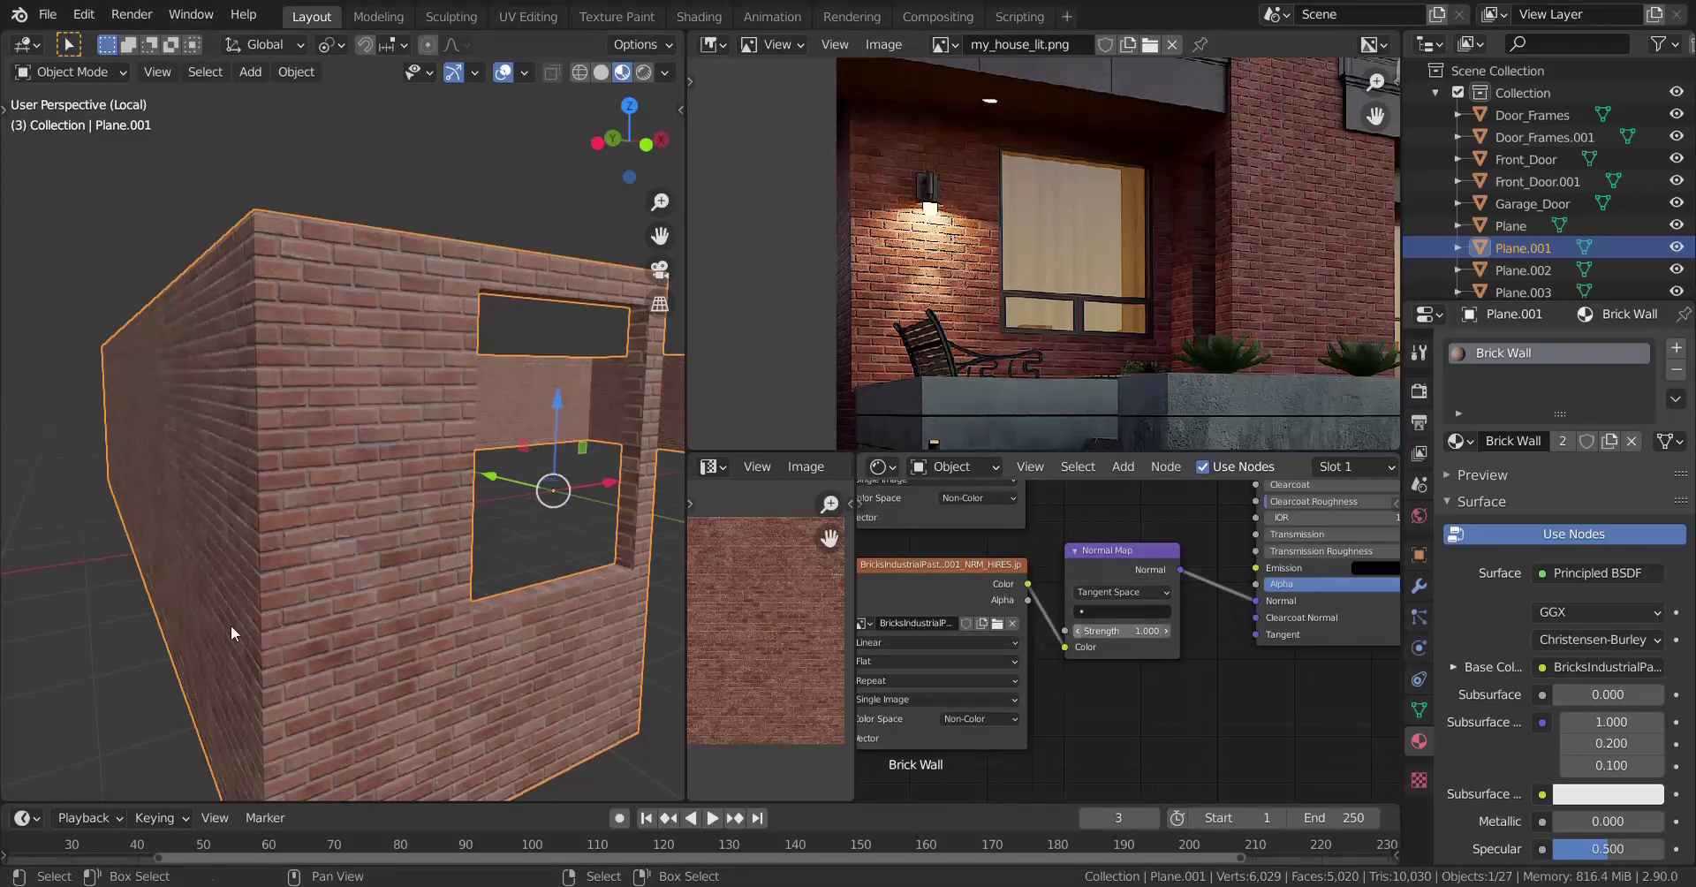
Set the Normal Map node's strength to 2.0 and check the brick relief on the wall.
{"action": "scroll", "coordinate": [433, 575], "scroll_direction": "down", "scroll_amount": 4}
{"action": "middle_click_drag", "start_coordinate": [478, 576], "coordinate": [465, 575]}
{"action": "scroll", "coordinate": [533, 576], "scroll_direction": "up", "scroll_amount": 2}
{"action": "scroll", "coordinate": [533, 583], "scroll_direction": "up", "scroll_amount": 4}
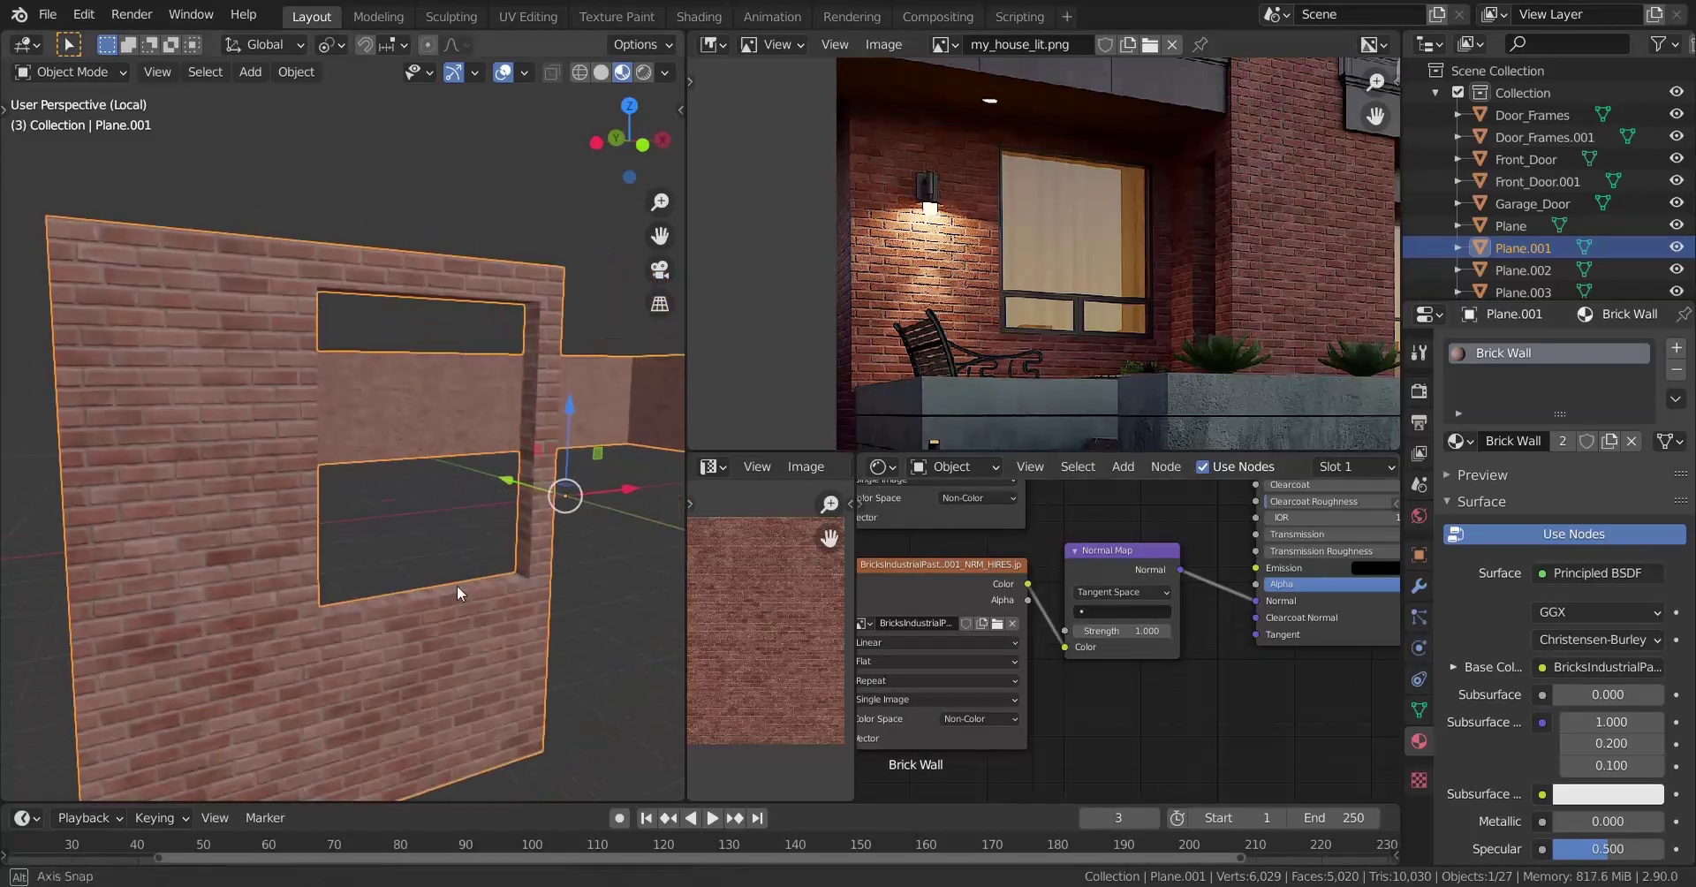
{"action": "left_click", "coordinate": [1127, 630]}
{"action": "type", "text": "1.0"}
{"action": "key", "text": "BackSpace"}
{"action": "key", "text": "BackSpace"}
{"action": "key", "text": "BackSpace"}
{"action": "type", "text": "2.0"}
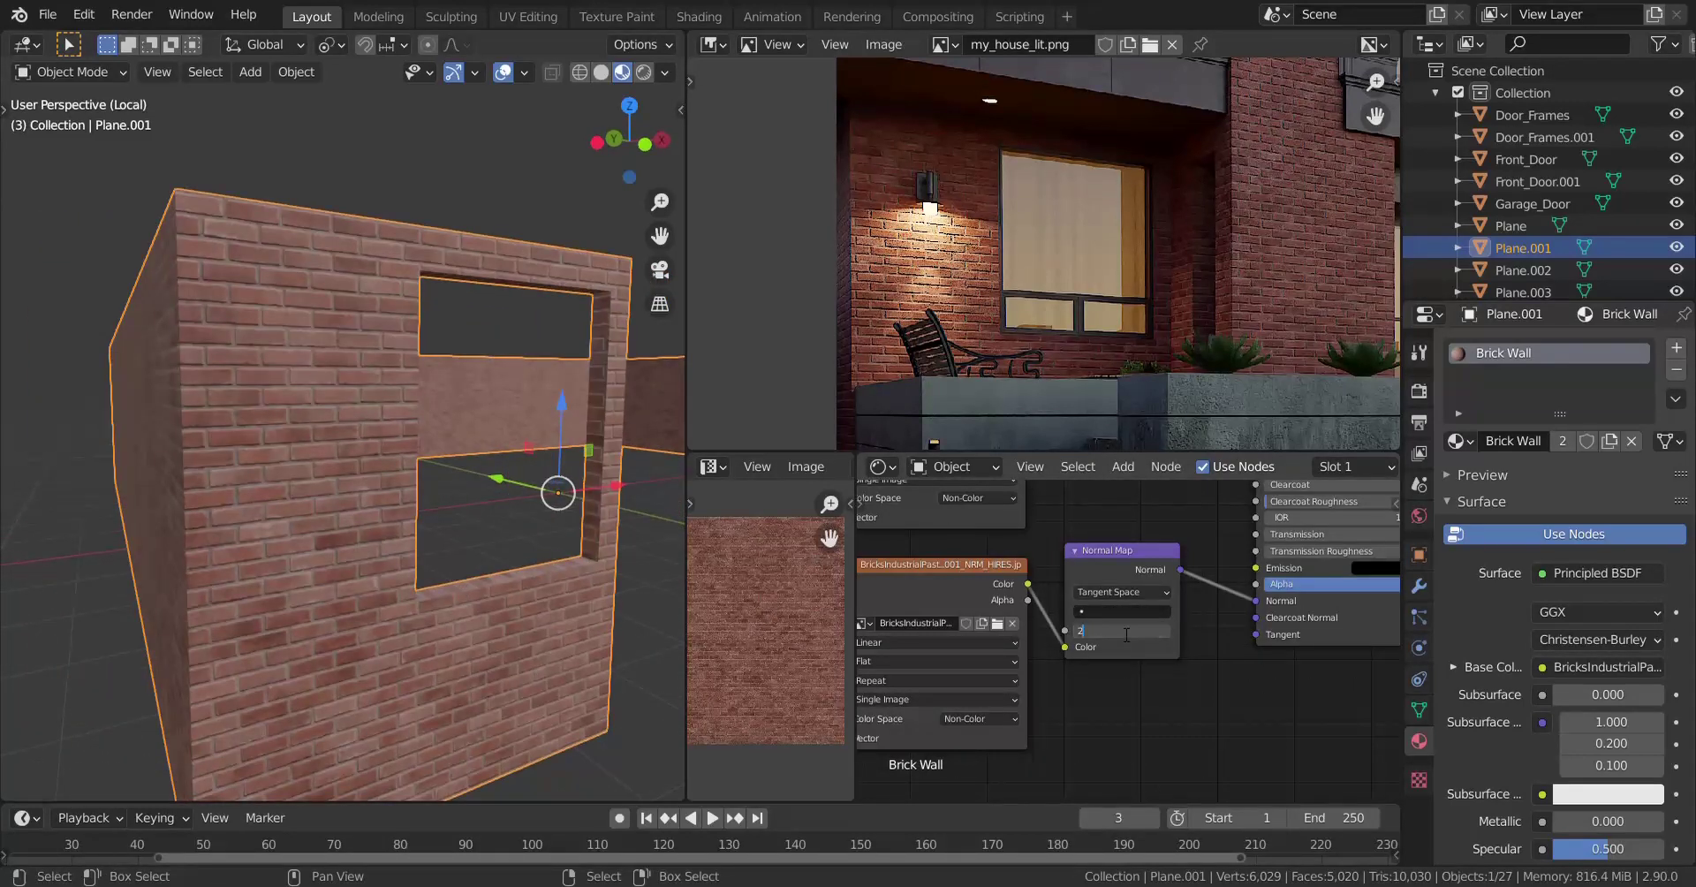
{"action": "key", "text": "Return"}
{"action": "scroll", "coordinate": [415, 513], "scroll_direction": "down", "scroll_amount": 4}
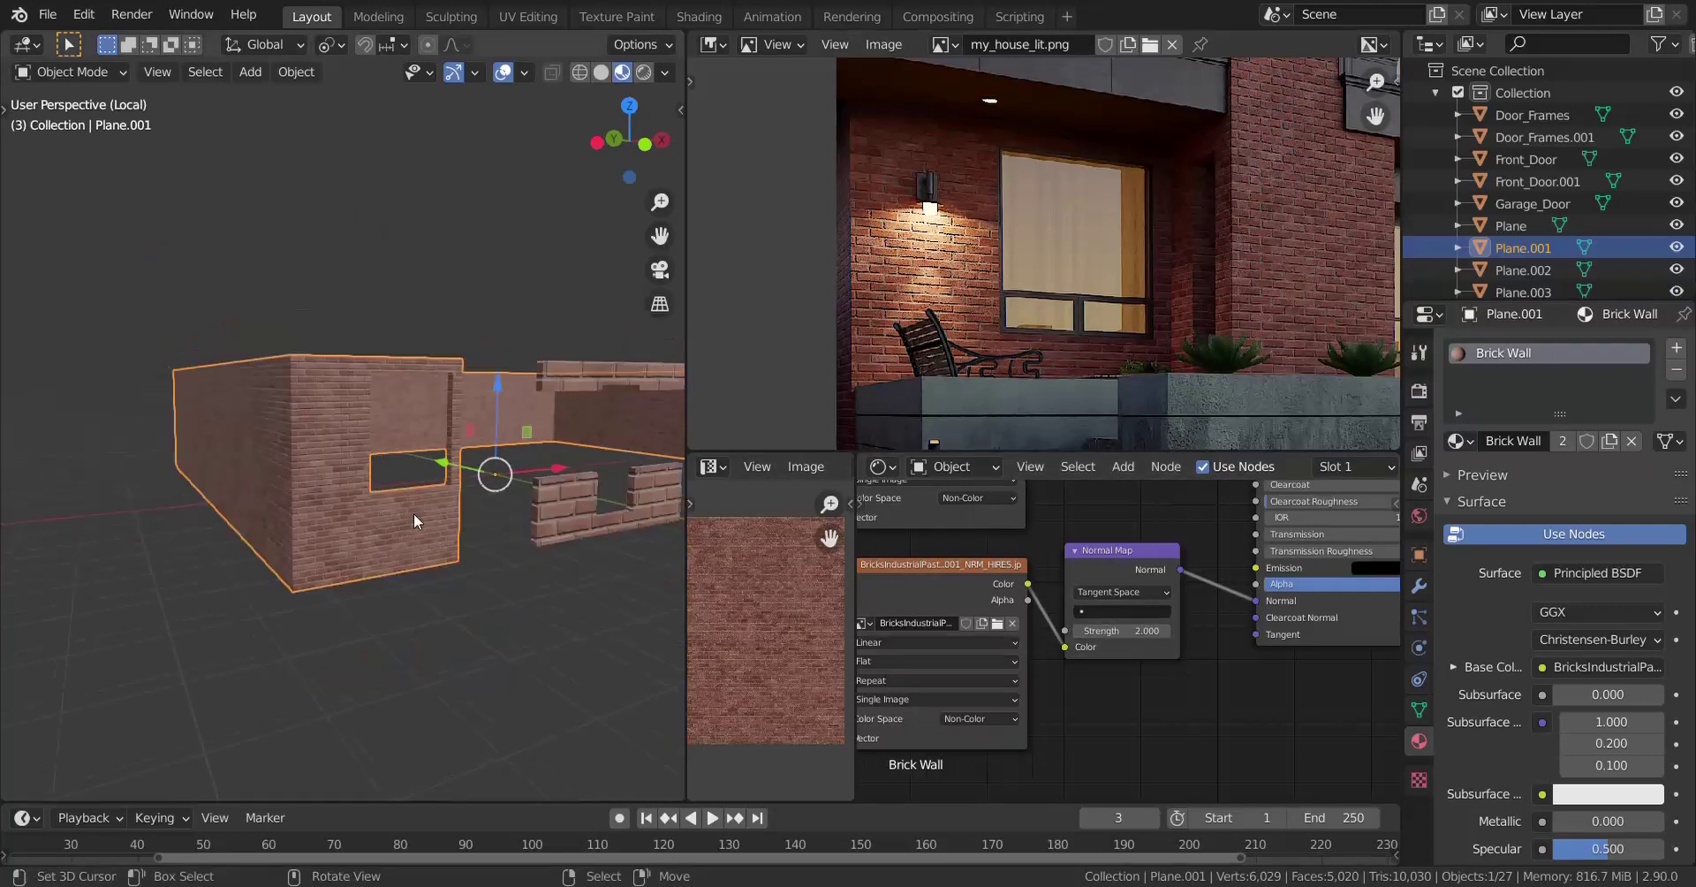
{"action": "scroll", "coordinate": [422, 537], "scroll_direction": "up", "scroll_amount": 2}
{"action": "middle_click_drag", "start_coordinate": [413, 514], "coordinate": [364, 516]}
Leave the wall's isolated view to show the whole villa and deselect all objects.
{"action": "left_click", "coordinate": [421, 537]}
{"action": "scroll", "coordinate": [299, 543], "scroll_direction": "down", "scroll_amount": 4}
{"action": "right_click", "coordinate": [289, 530]}
{"action": "key", "text": "KP_Divide"}
{"action": "key", "text": "a"}
{"action": "key", "text": "a"}
{"action": "scroll", "coordinate": [295, 530], "scroll_direction": "down", "scroll_amount": 4}
{"action": "scroll", "coordinate": [447, 528], "scroll_direction": "up", "scroll_amount": 4}
{"action": "scroll", "coordinate": [236, 517], "scroll_direction": "down", "scroll_amount": 5}
{"action": "scroll", "coordinate": [1180, 286], "scroll_direction": "down", "scroll_amount": 4}
{"action": "scroll", "coordinate": [1257, 326], "scroll_direction": "up", "scroll_amount": 4}
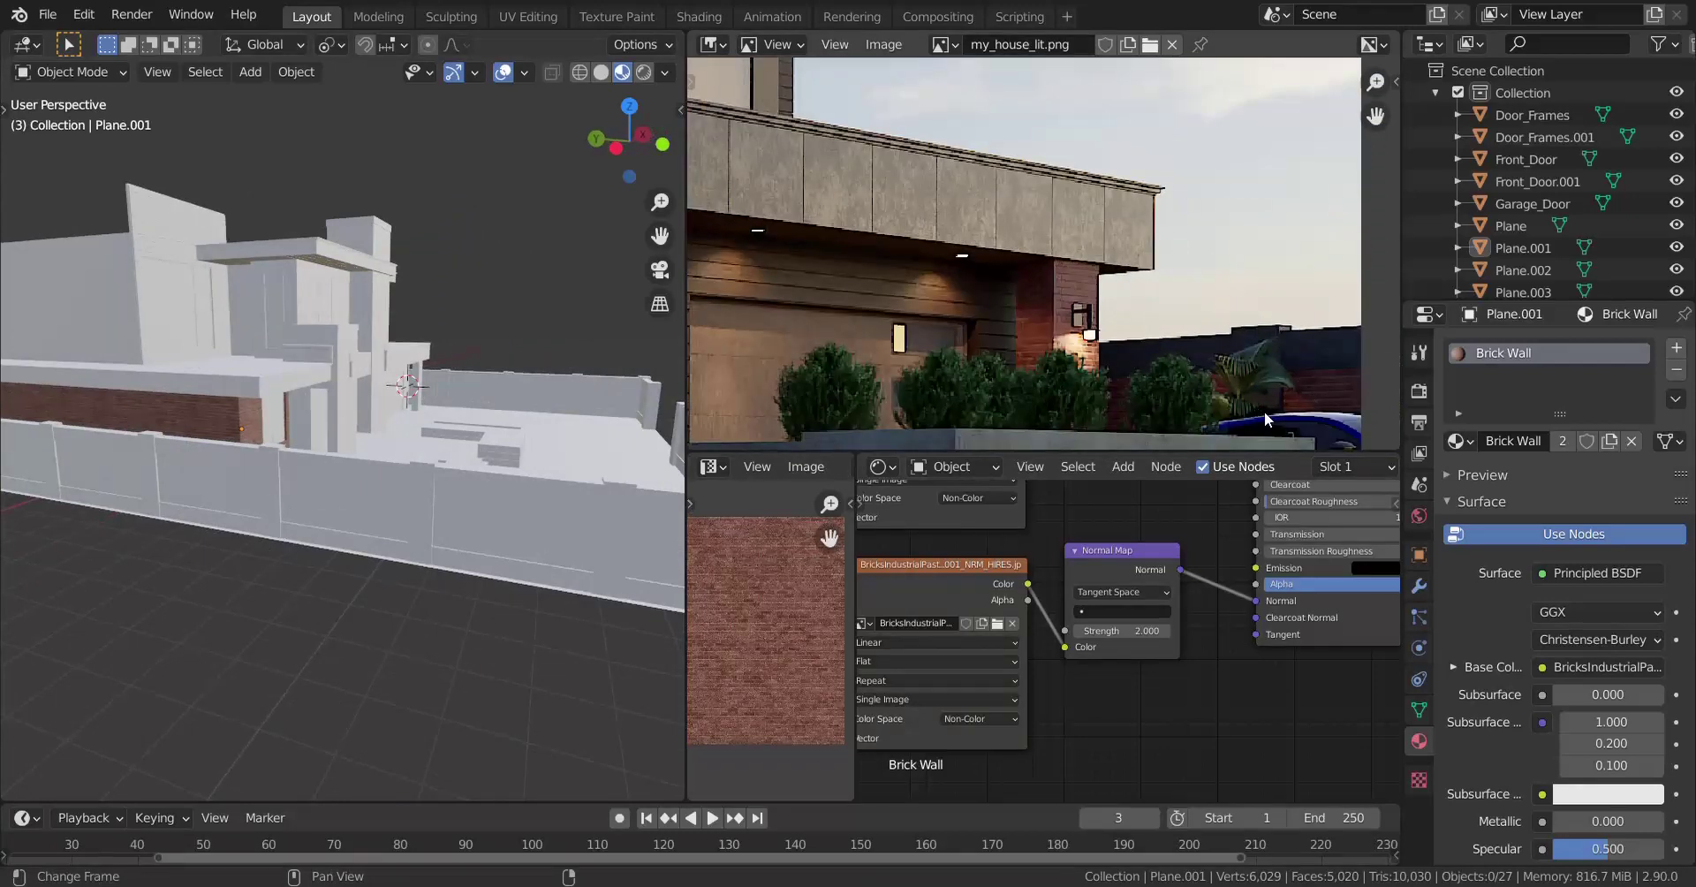
{"action": "middle_click_drag", "start_coordinate": [368, 507], "coordinate": [282, 507]}
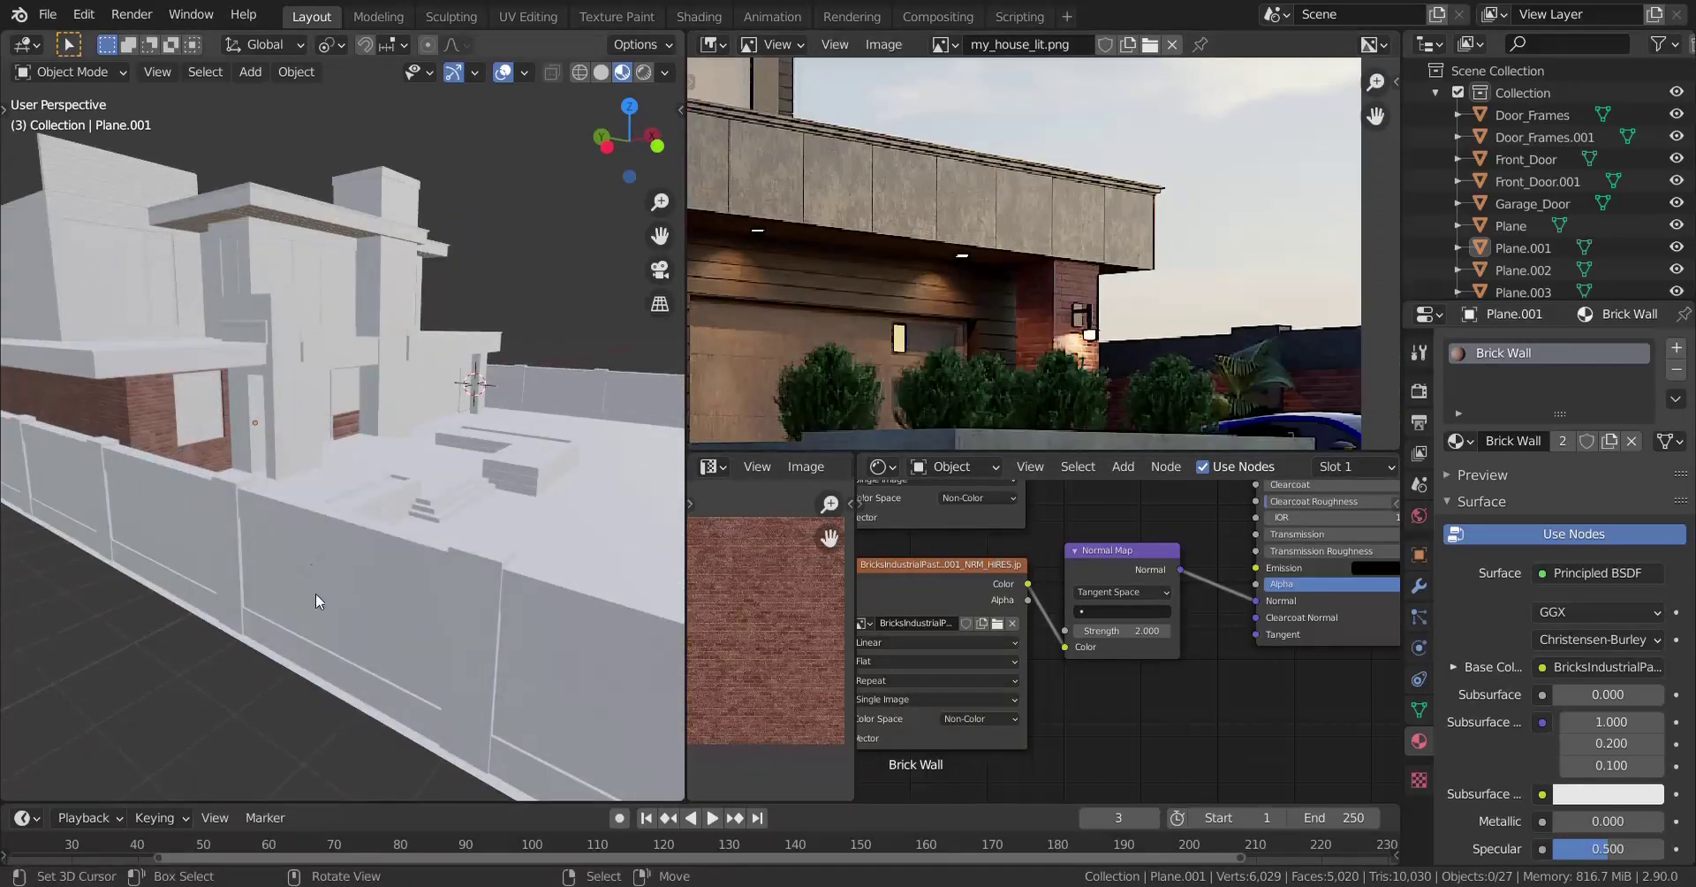
Edit the boundary fence object Plane.009 and select all linked faces of its recessed panels.
{"action": "left_click", "coordinate": [317, 600]}
{"action": "middle_click_drag", "start_coordinate": [332, 590], "coordinate": [356, 553]}
{"action": "scroll", "coordinate": [318, 564], "scroll_direction": "up", "scroll_amount": 2}
{"action": "key", "text": "Tab"}
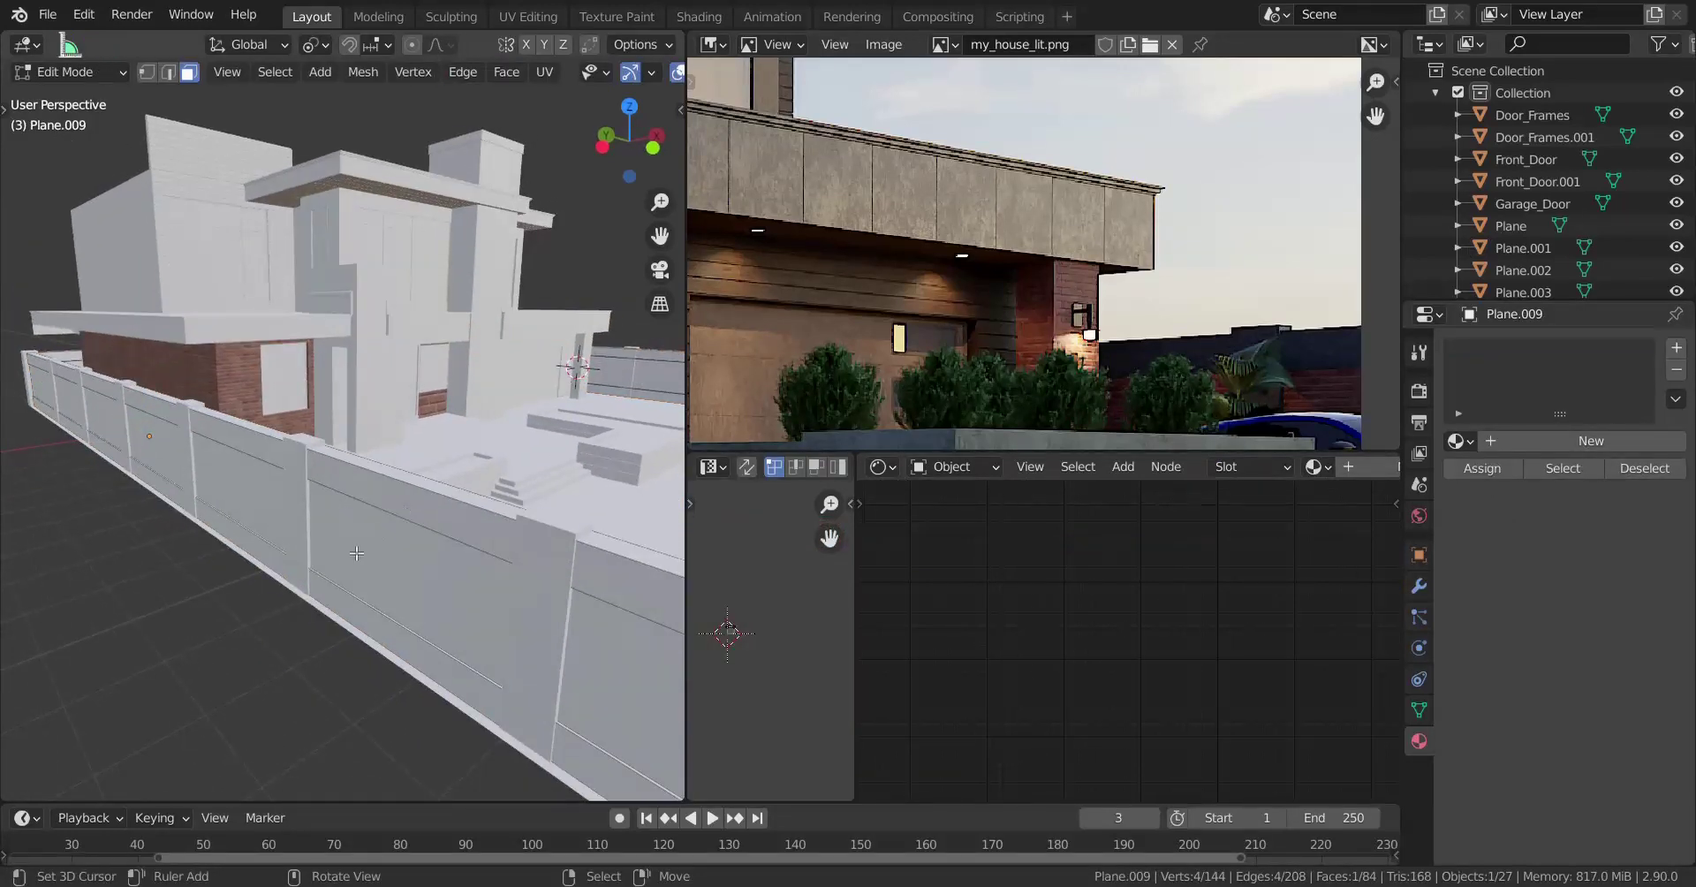
{"action": "right_click", "coordinate": [357, 553]}
{"action": "key", "text": "l"}
{"action": "key", "text": "g"}
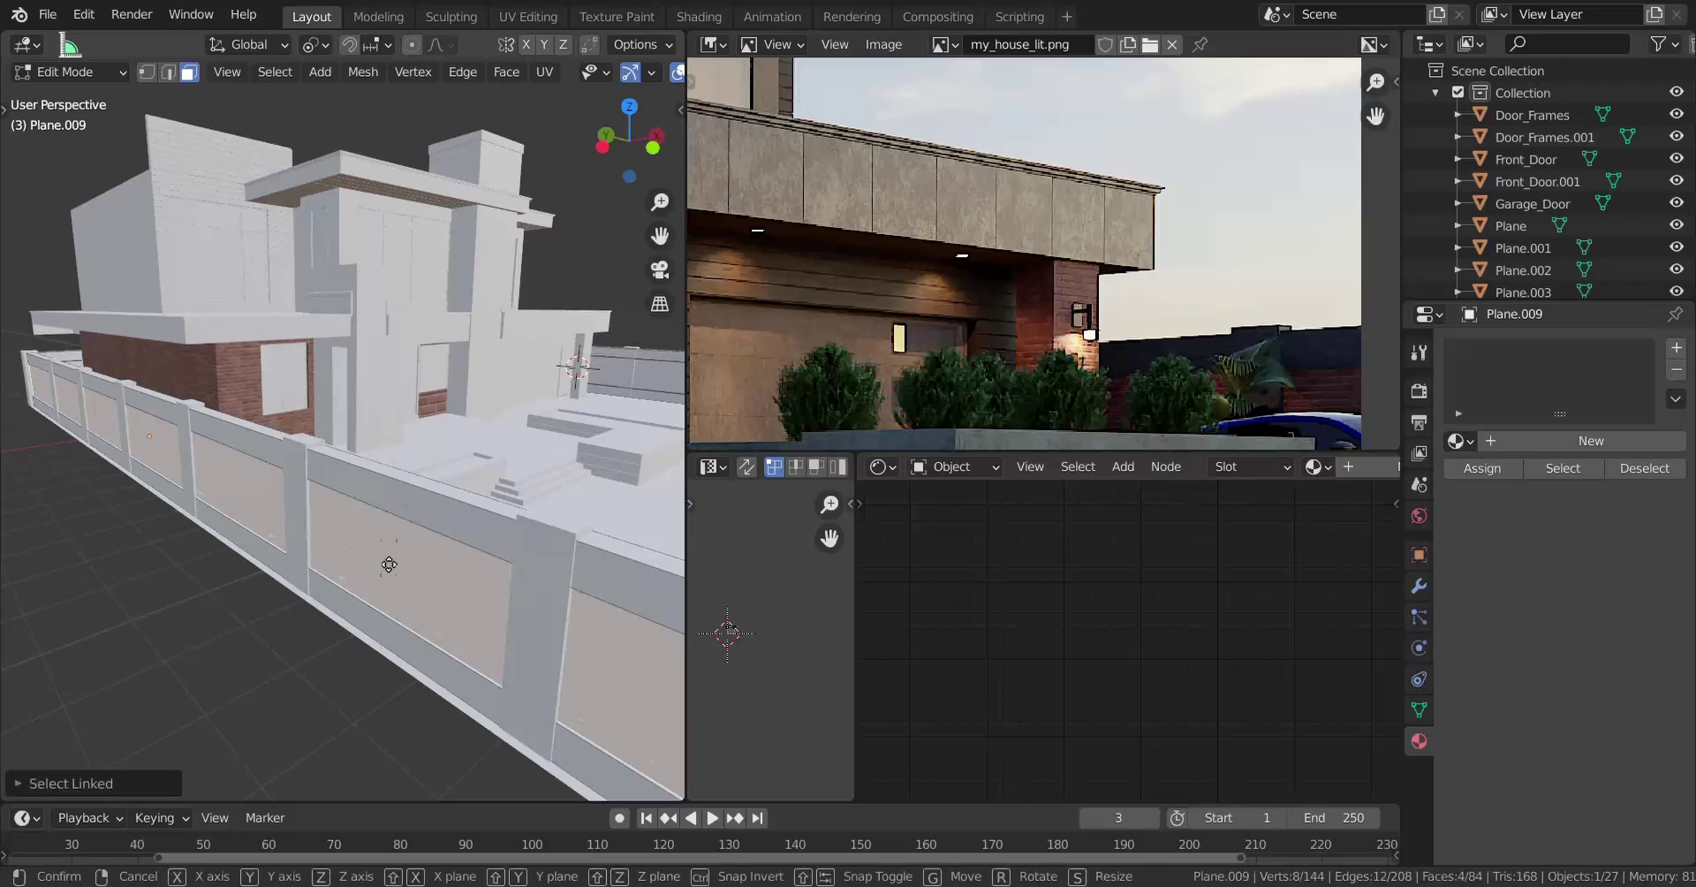
{"action": "right_click", "coordinate": [304, 406]}
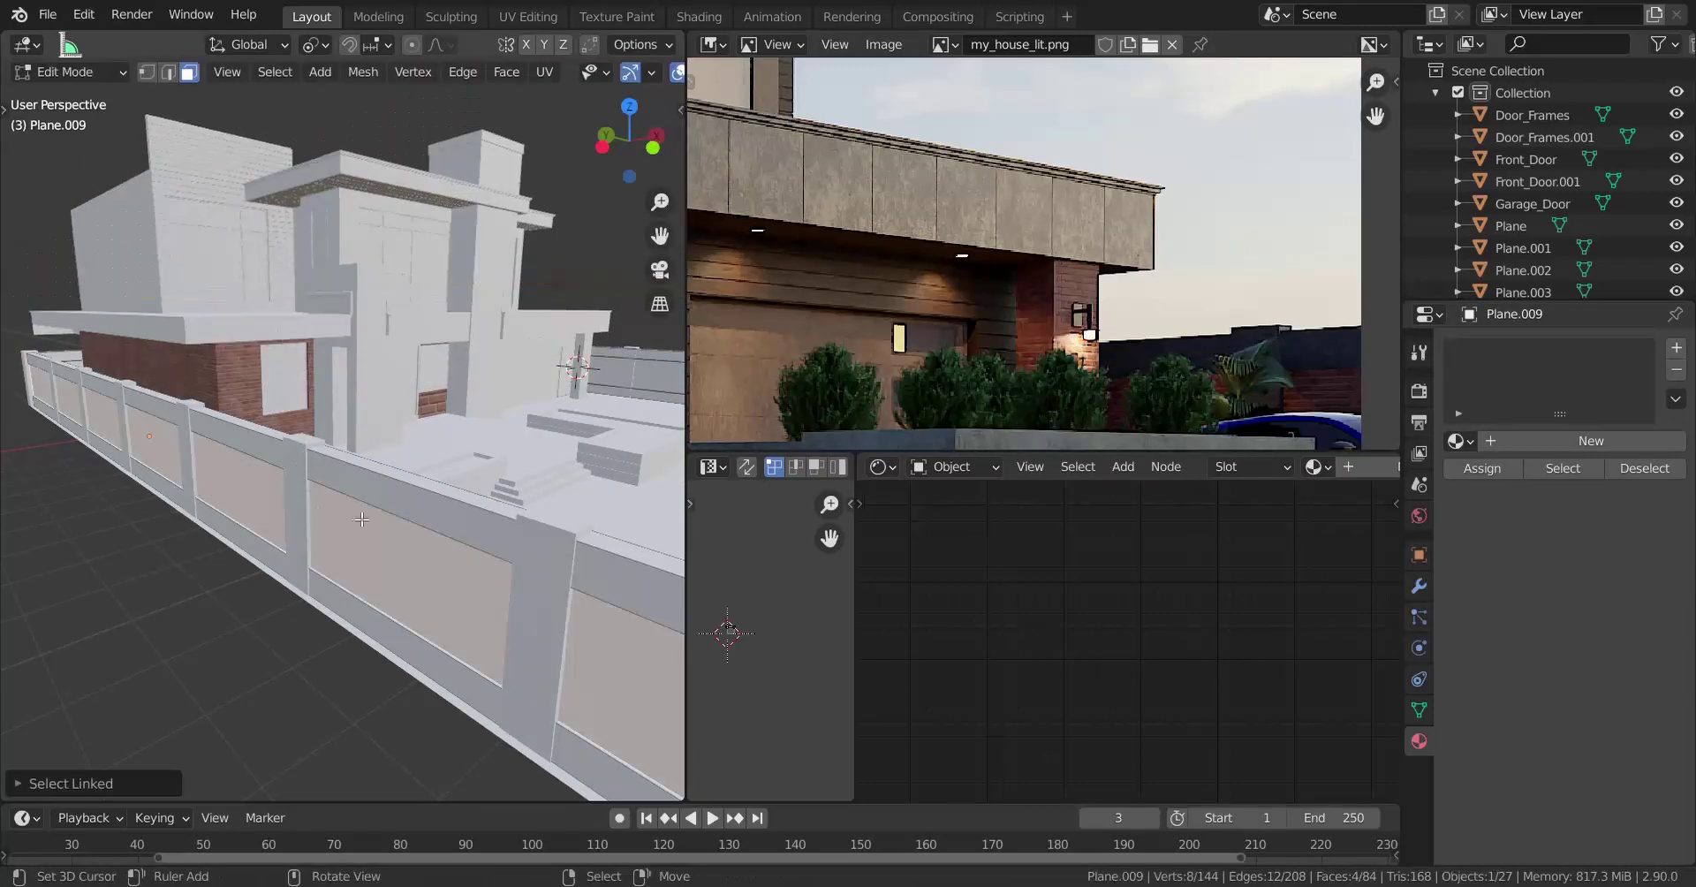
Unwrap the selected fence panel faces with Cube Projection and inspect their UV layout.
{"action": "key", "text": "u"}
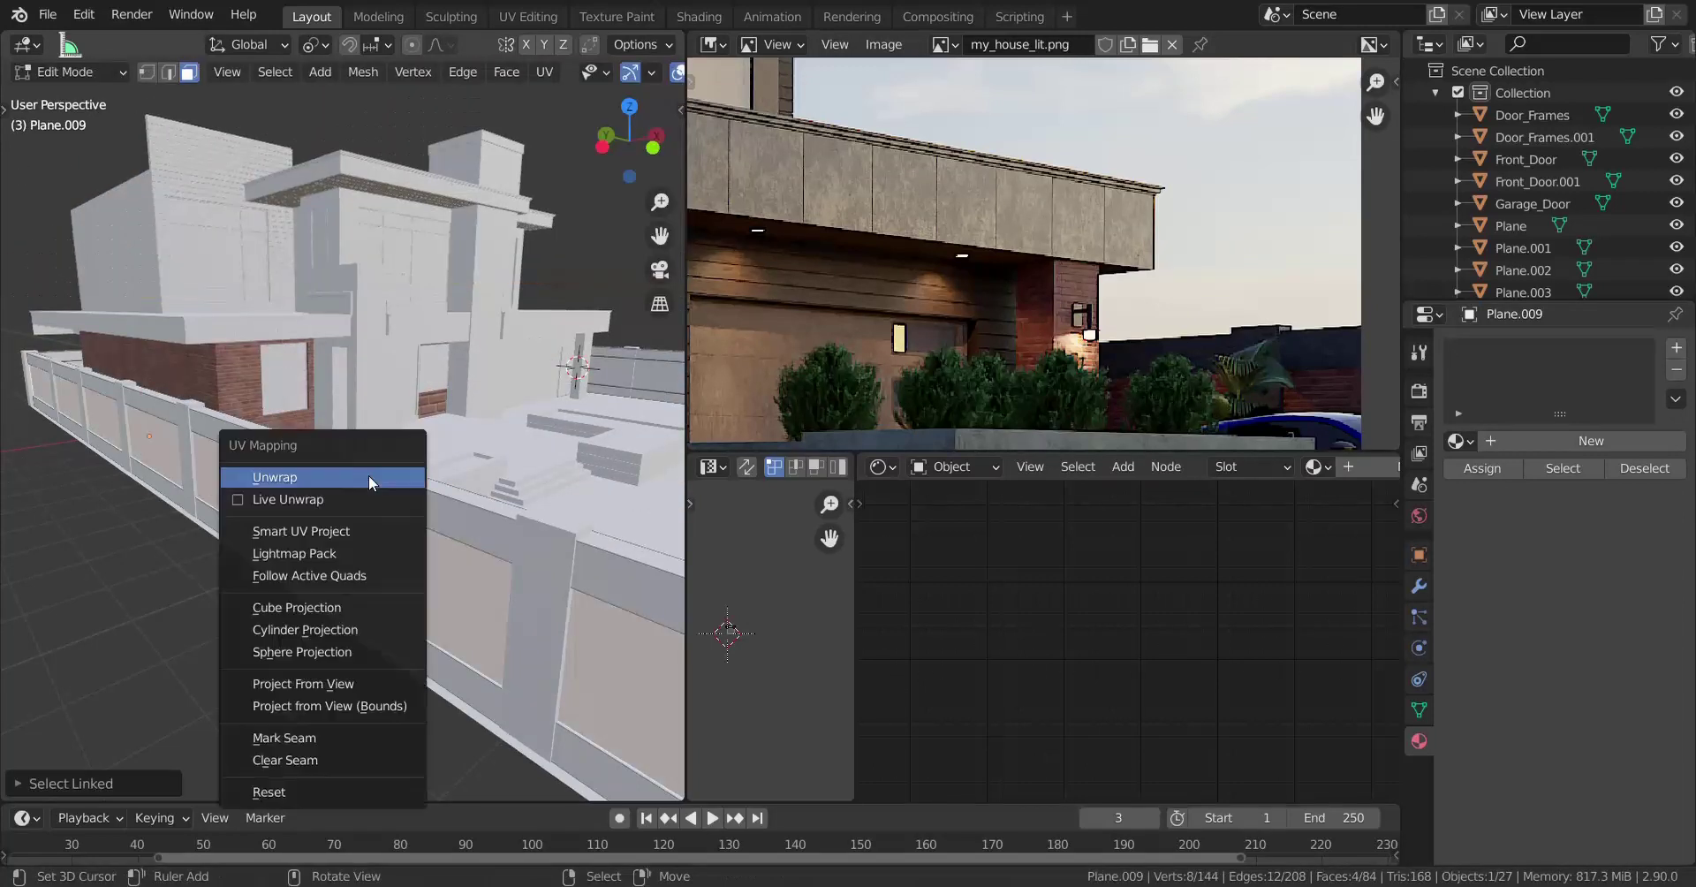
{"action": "left_click", "coordinate": [309, 609]}
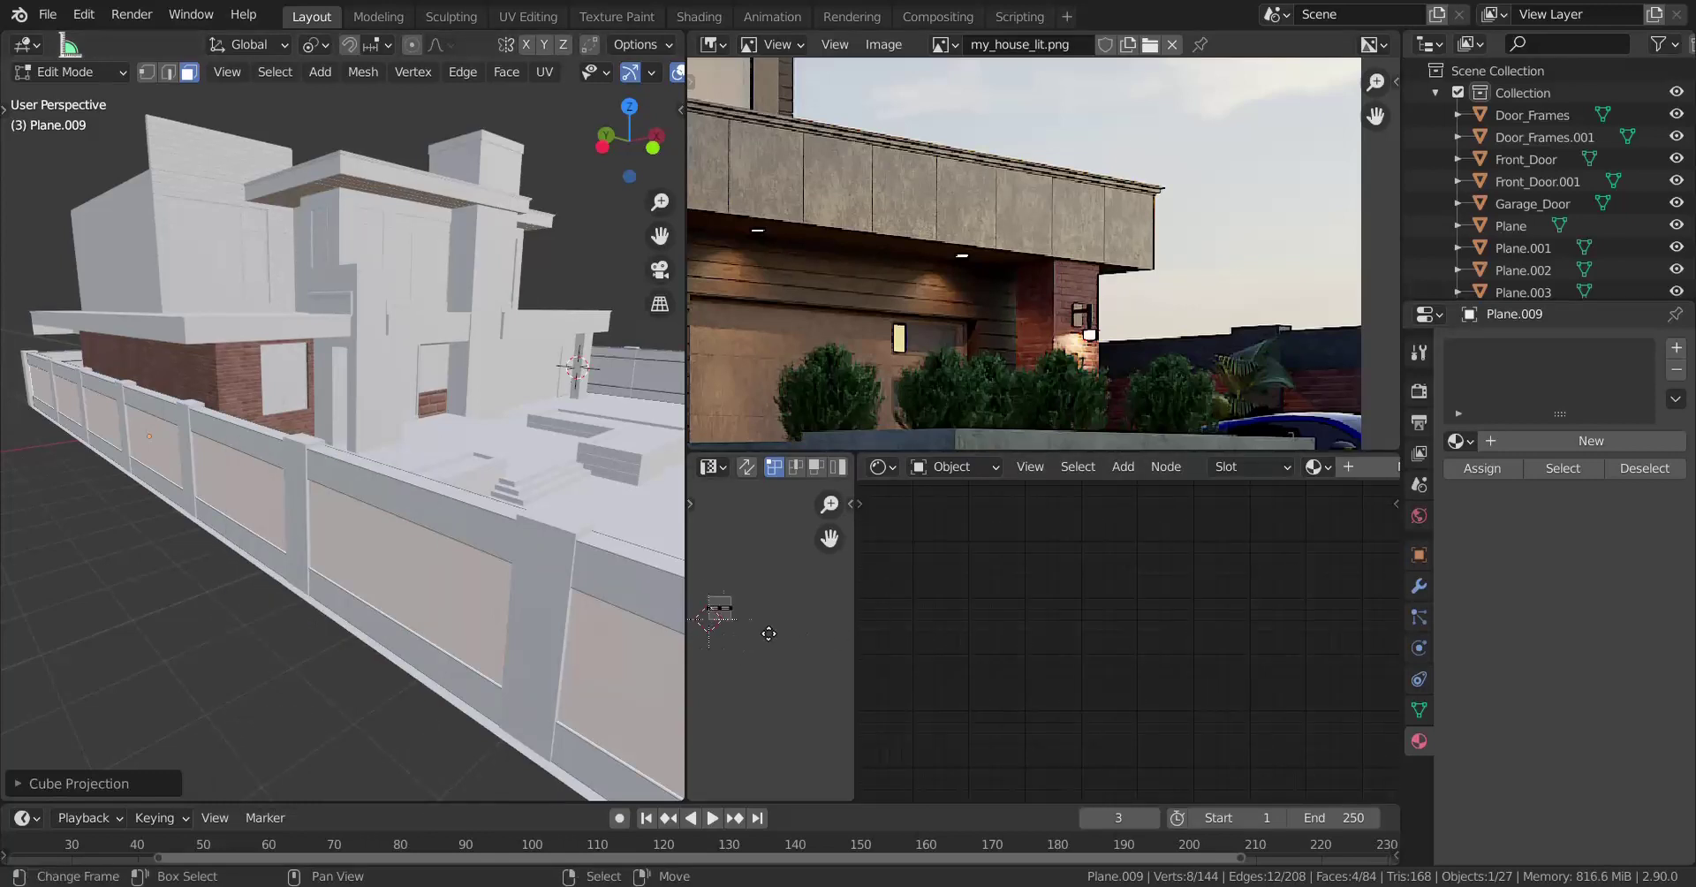
{"action": "scroll", "coordinate": [762, 617], "scroll_direction": "up", "scroll_amount": 3}
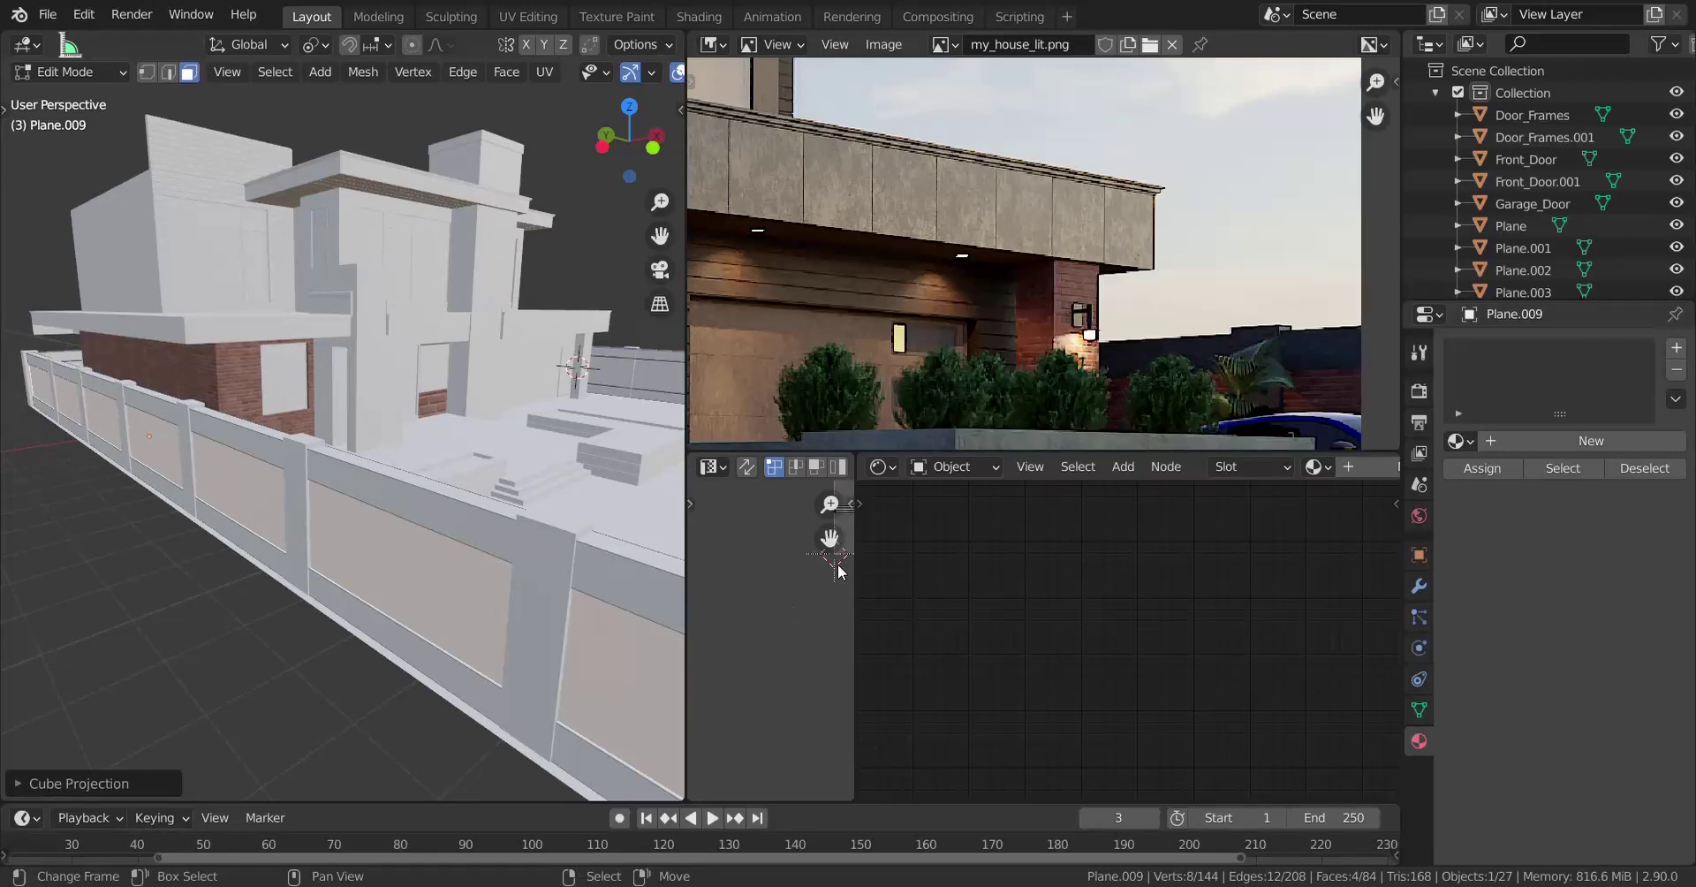
{"action": "middle_click_drag", "start_coordinate": [838, 567], "coordinate": [741, 648]}
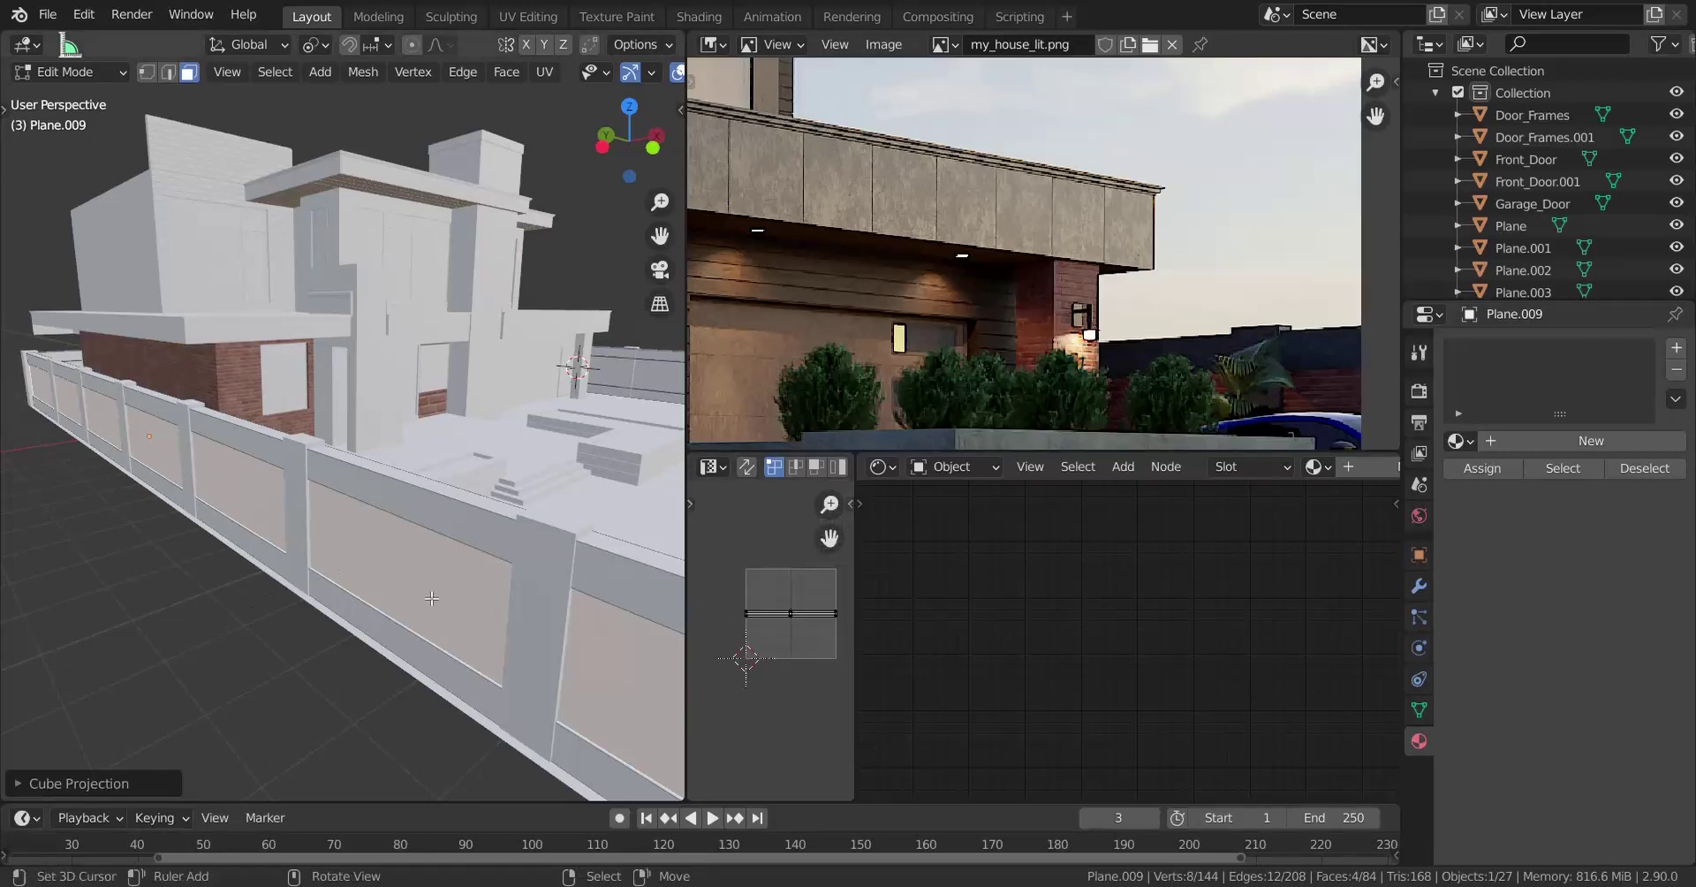
Unwrap the fence panel faces again with Follow Active Quads, using Length Average as the edge length mode.
{"action": "key", "text": "u"}
{"action": "left_click", "coordinate": [369, 558]}
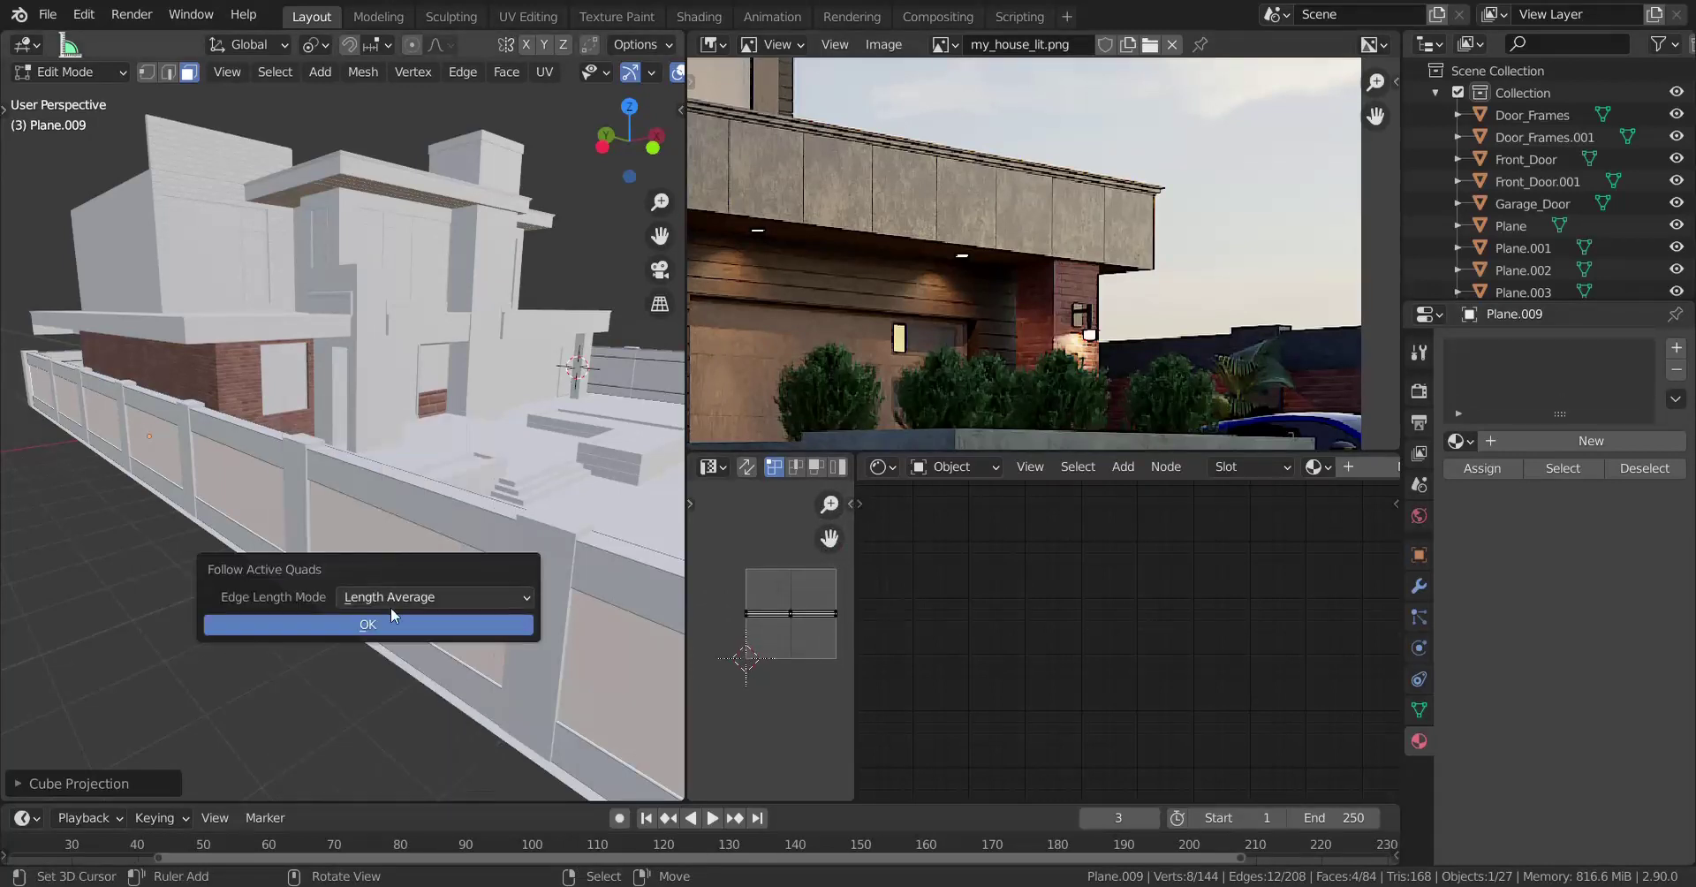
{"action": "left_click", "coordinate": [367, 623]}
{"action": "middle_click_drag", "start_coordinate": [704, 637], "coordinate": [761, 628]}
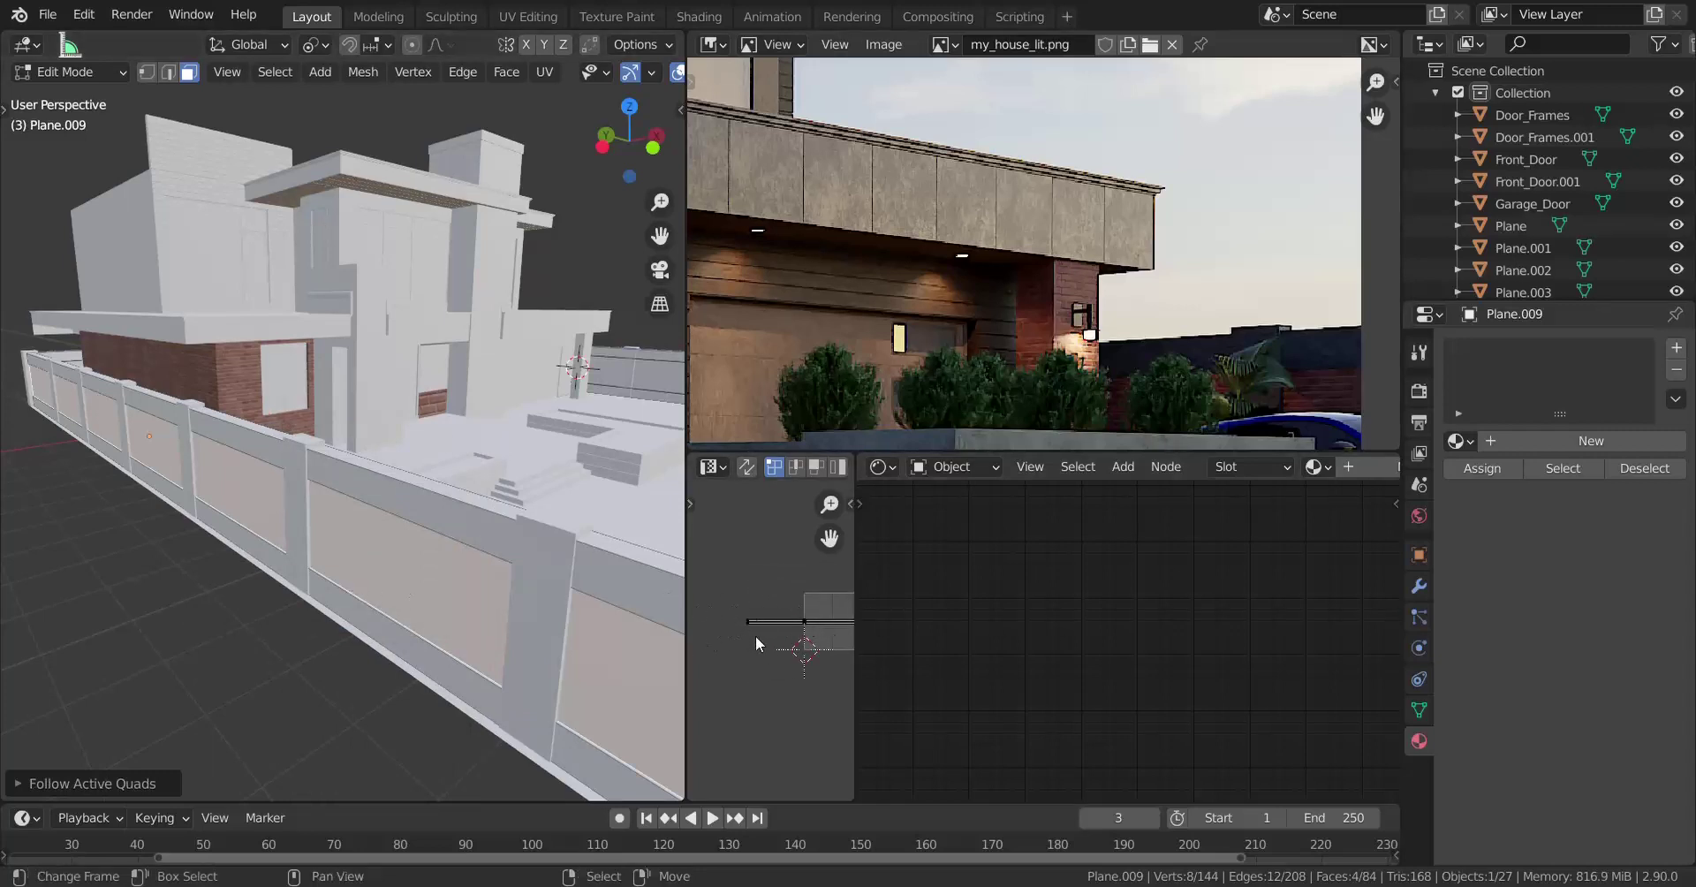
{"action": "scroll", "coordinate": [456, 558], "scroll_direction": "up", "scroll_amount": 2}
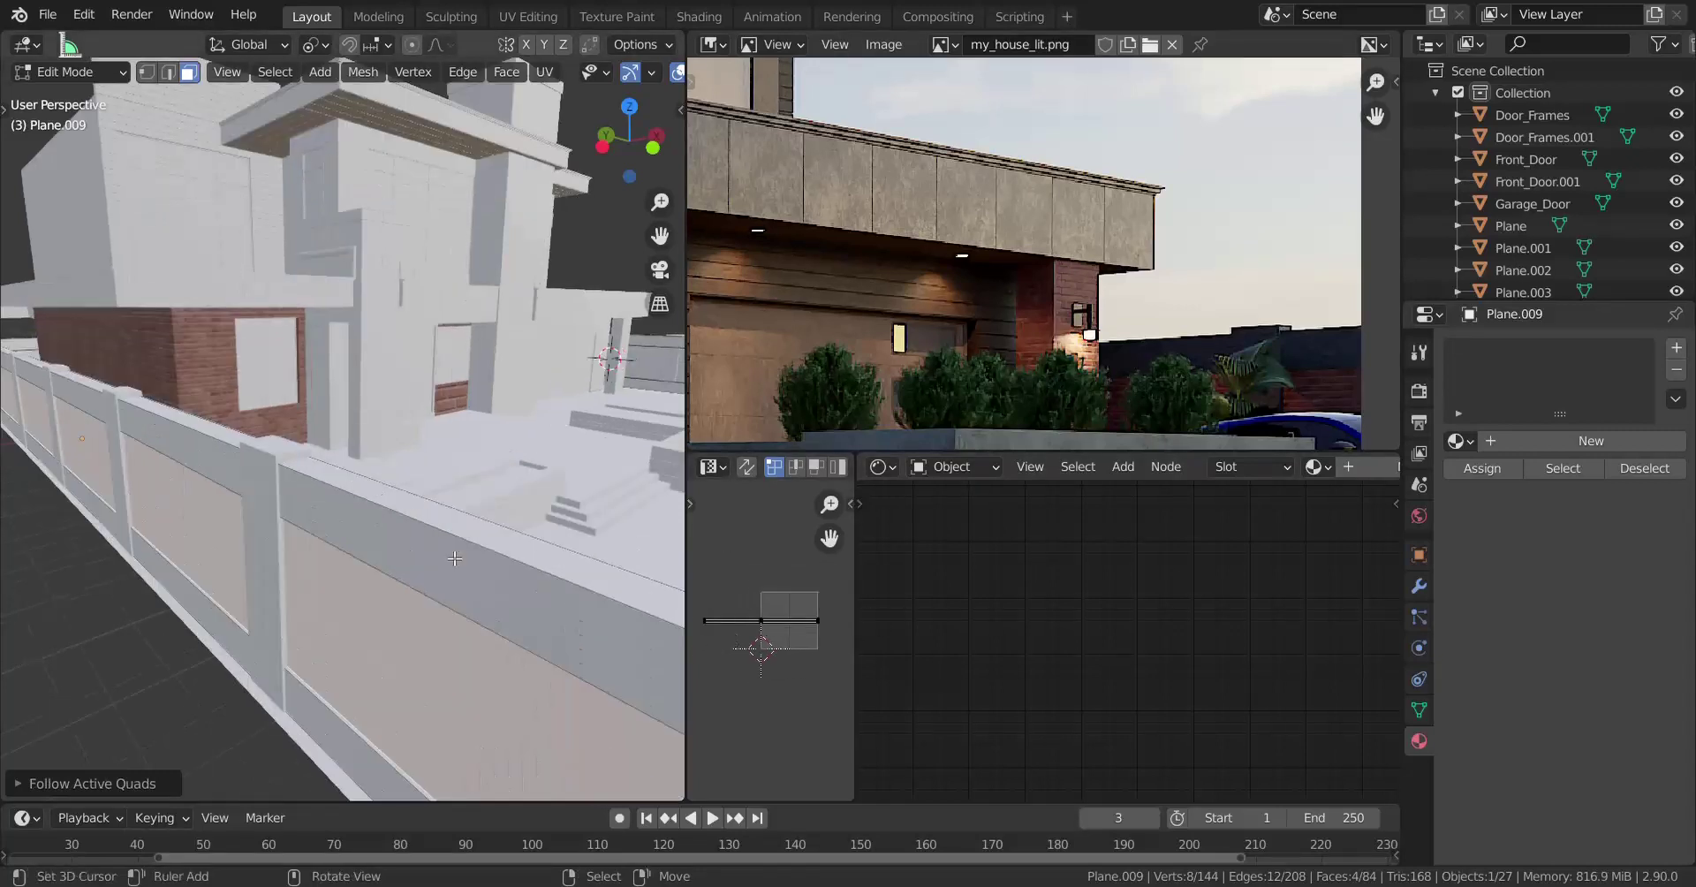
Assign the Brick Wall material to the fence and separate the selected panel faces into their own object.
{"action": "left_click", "coordinate": [1460, 442]}
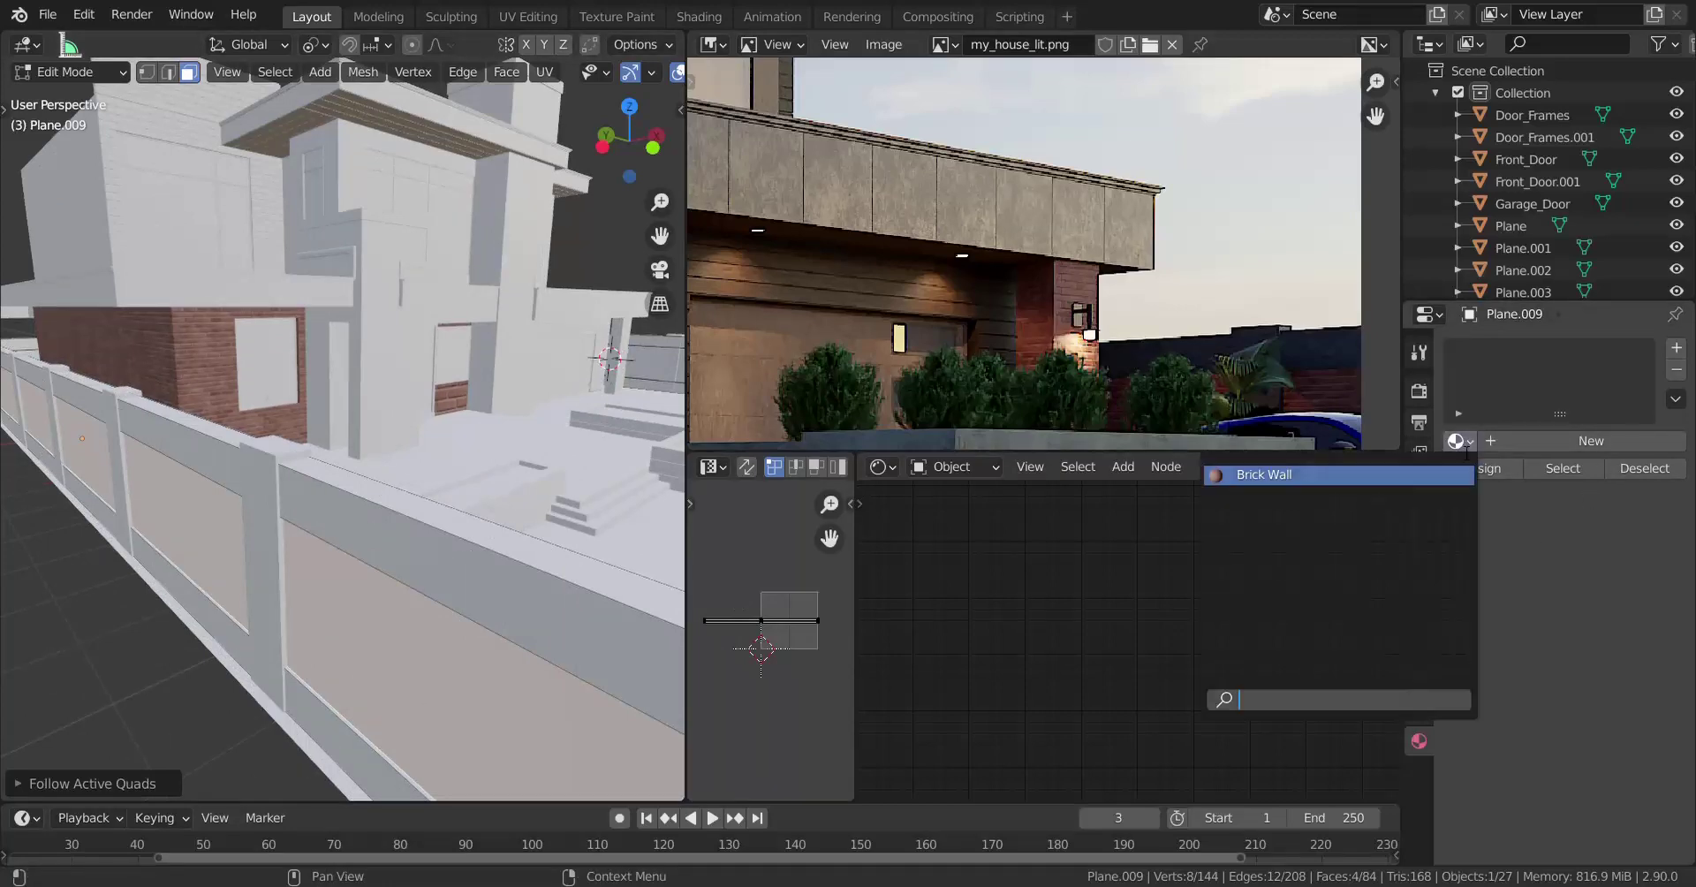
{"action": "left_click", "coordinate": [1249, 477]}
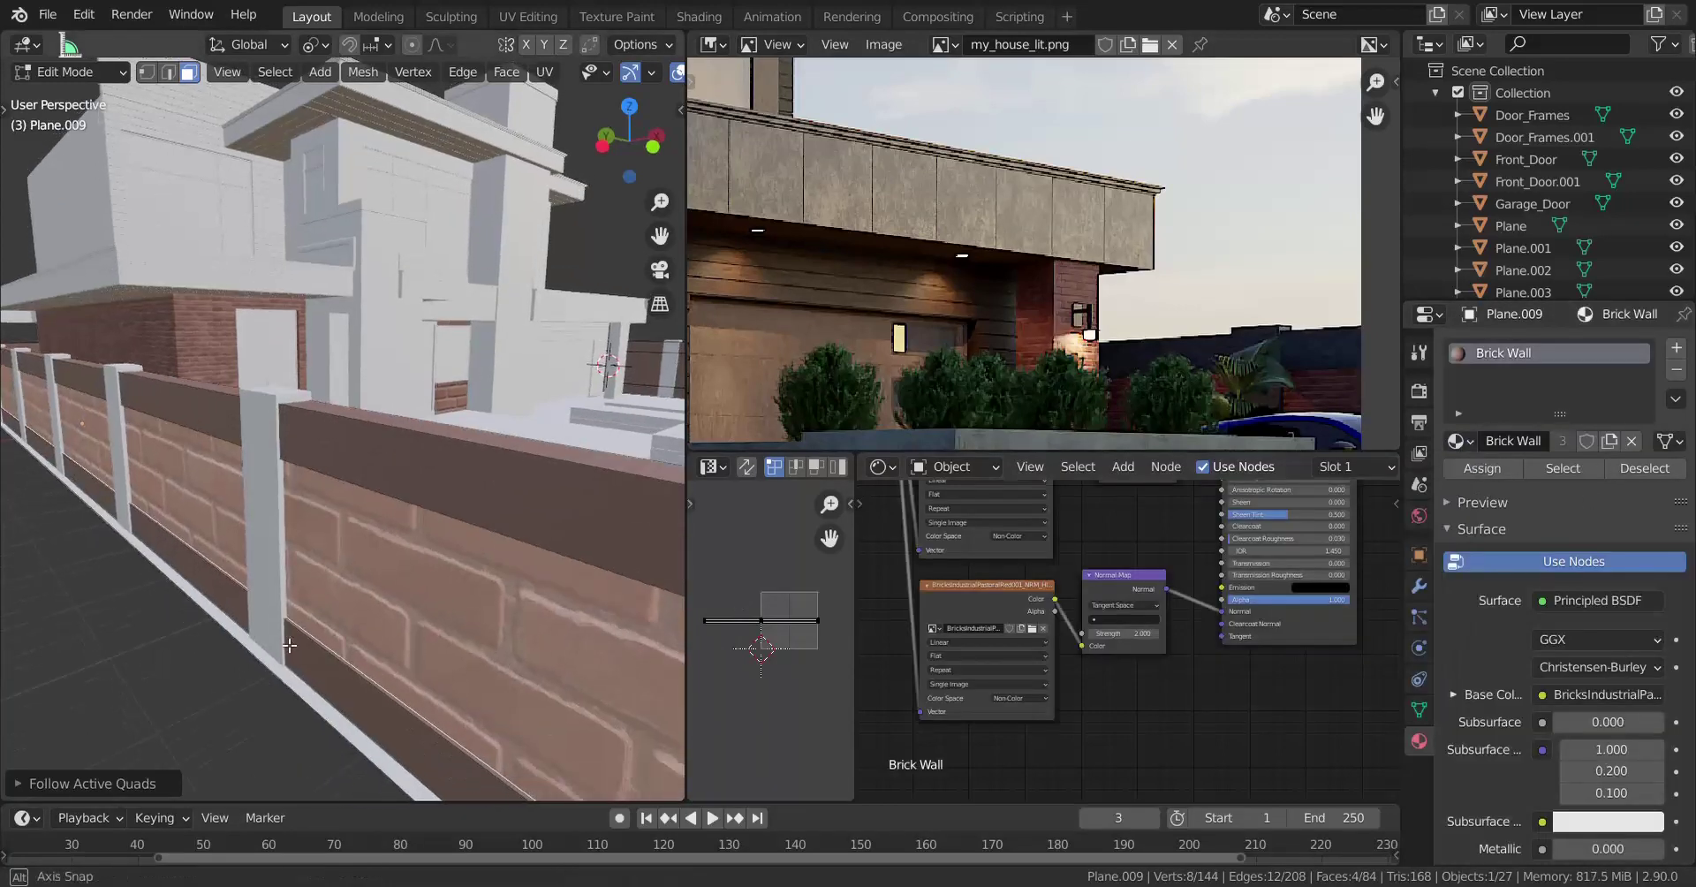
{"action": "key", "text": "p"}
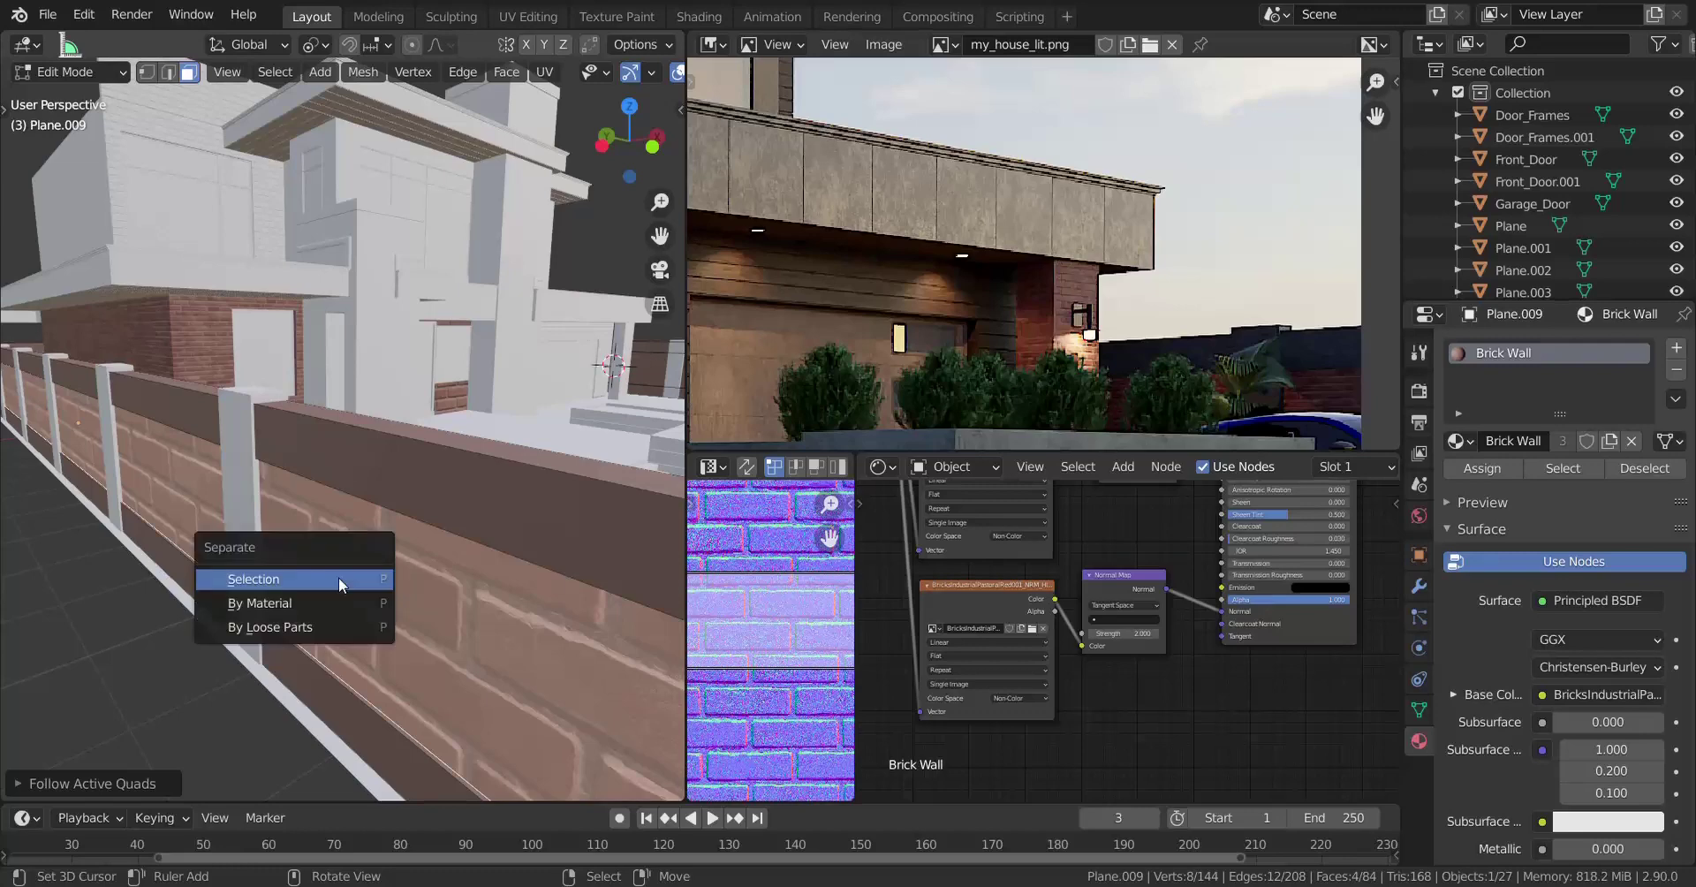
{"action": "left_click", "coordinate": [337, 576]}
{"action": "key", "text": "Tab"}
{"action": "left_click", "coordinate": [310, 458]}
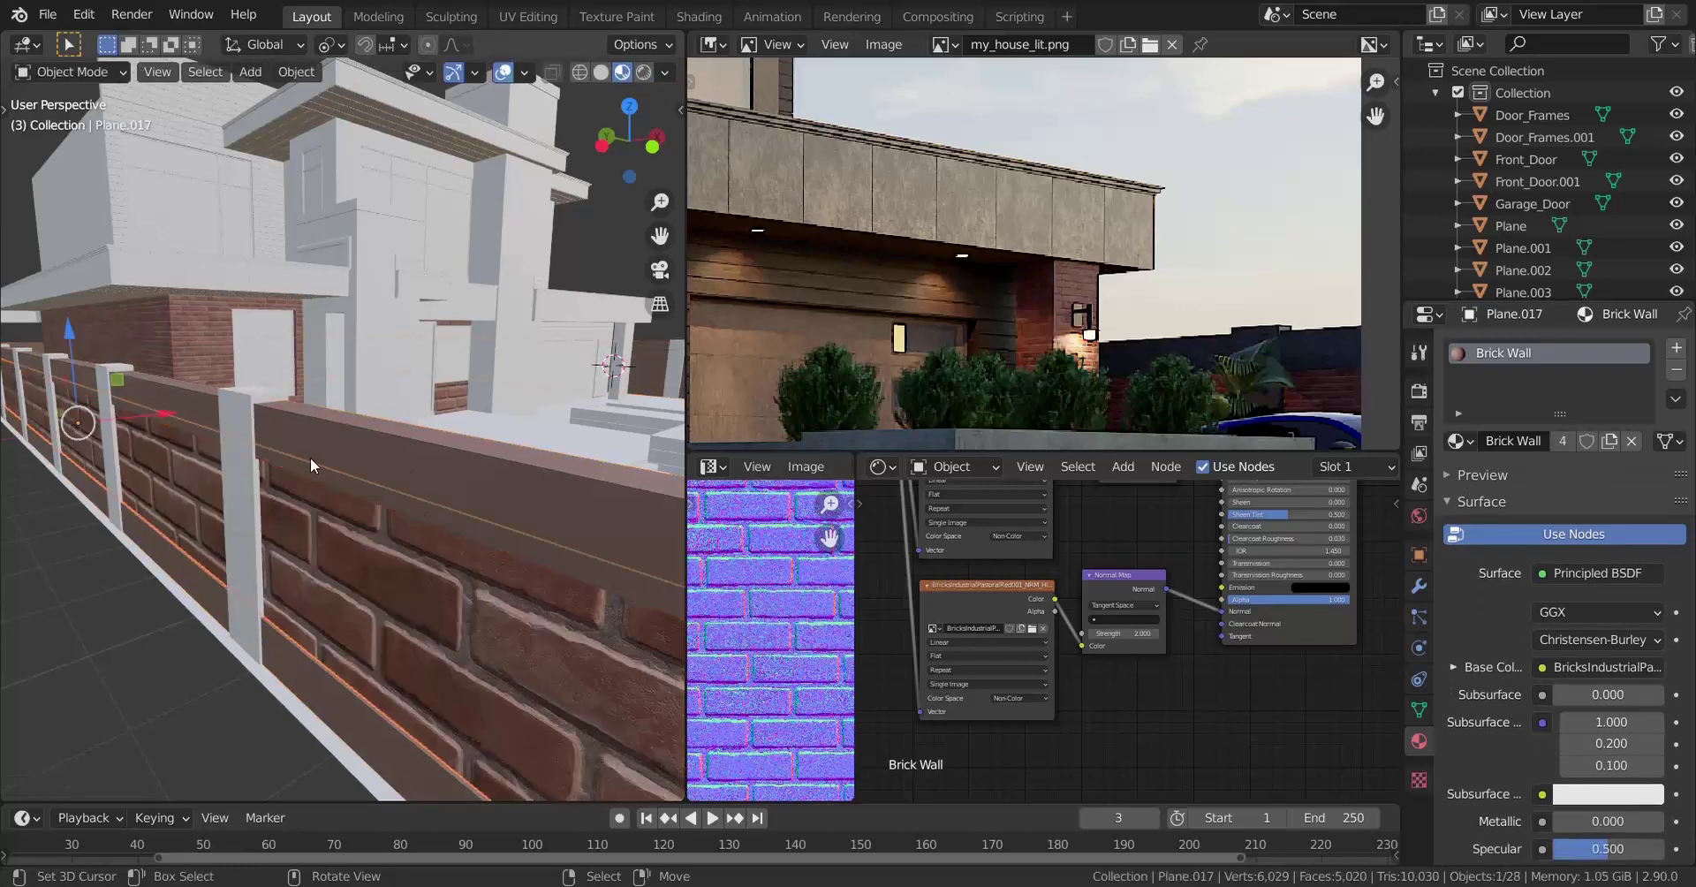
{"action": "right_click", "coordinate": [442, 448]}
{"action": "key", "text": "g"}
{"action": "right_click", "coordinate": [455, 406]}
{"action": "right_click", "coordinate": [460, 463]}
Scale the separated fence panels' UVs by 6 so the bricks shrink, and return to Object Mode.
{"action": "key", "text": "Tab"}
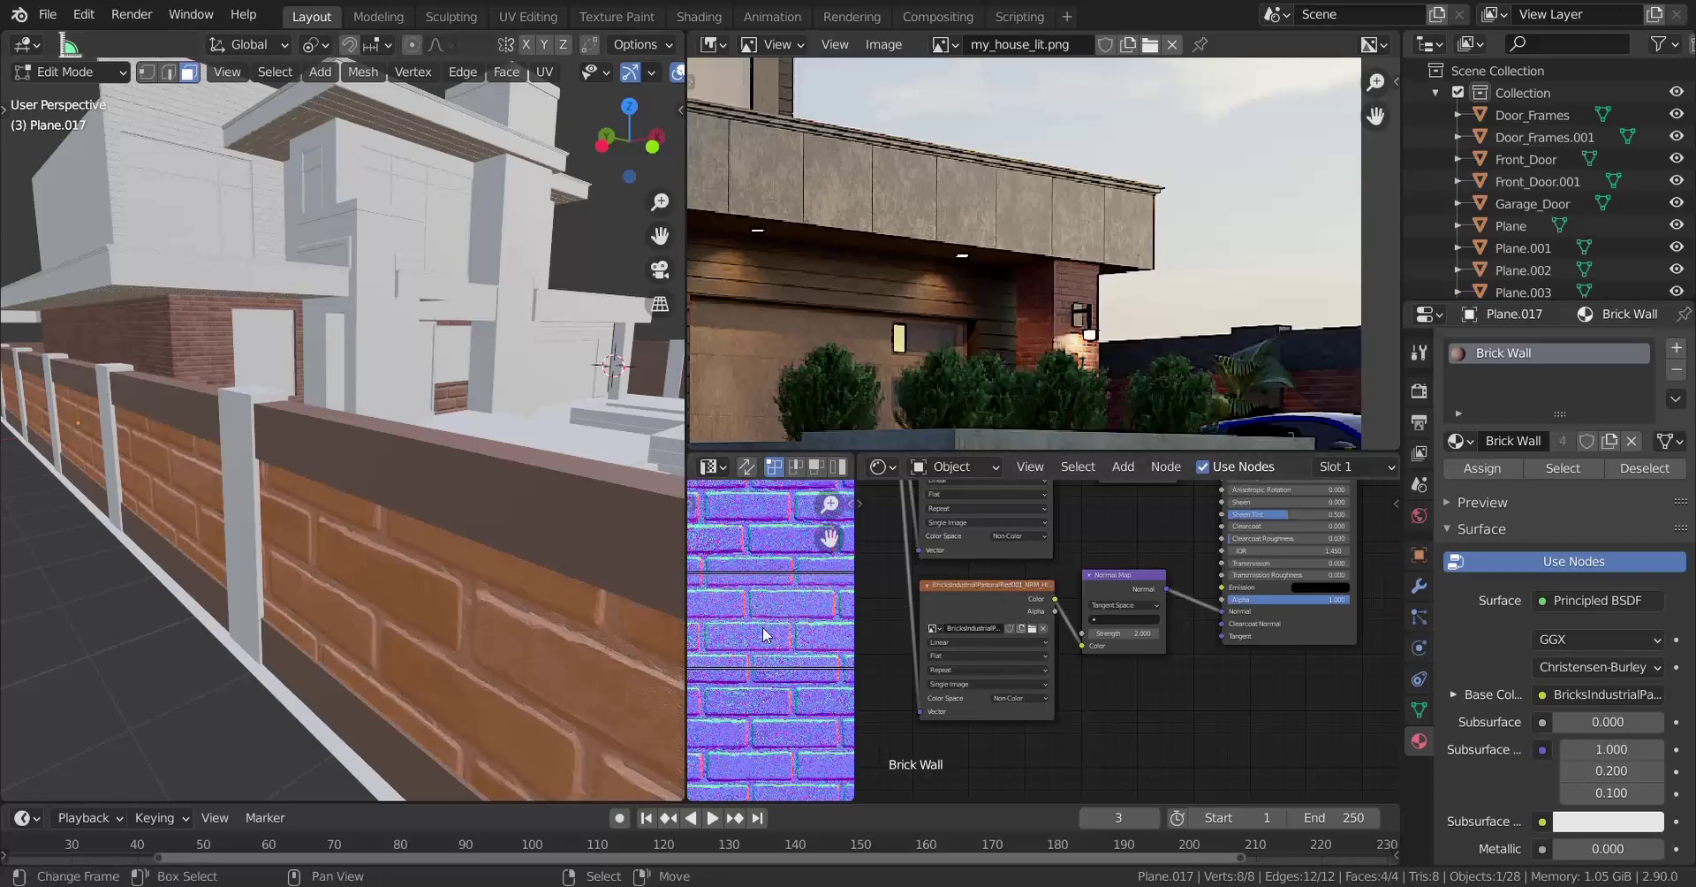
{"action": "scroll", "coordinate": [777, 627], "scroll_direction": "down", "scroll_amount": 3}
{"action": "key", "text": "s"}
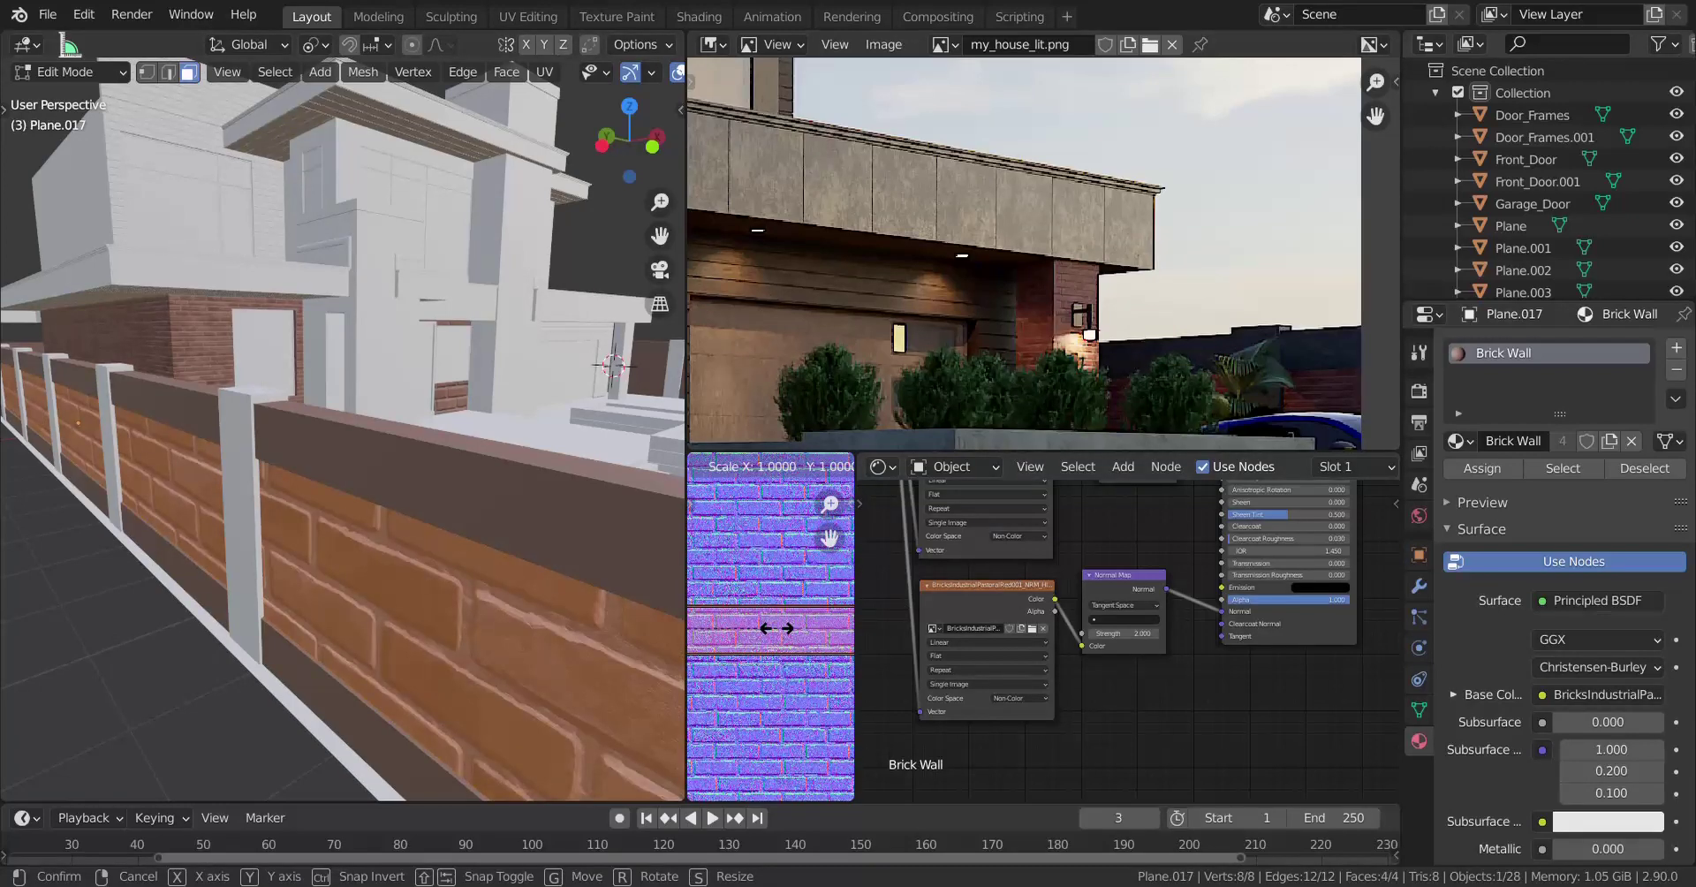
{"action": "type", "text": "4"}
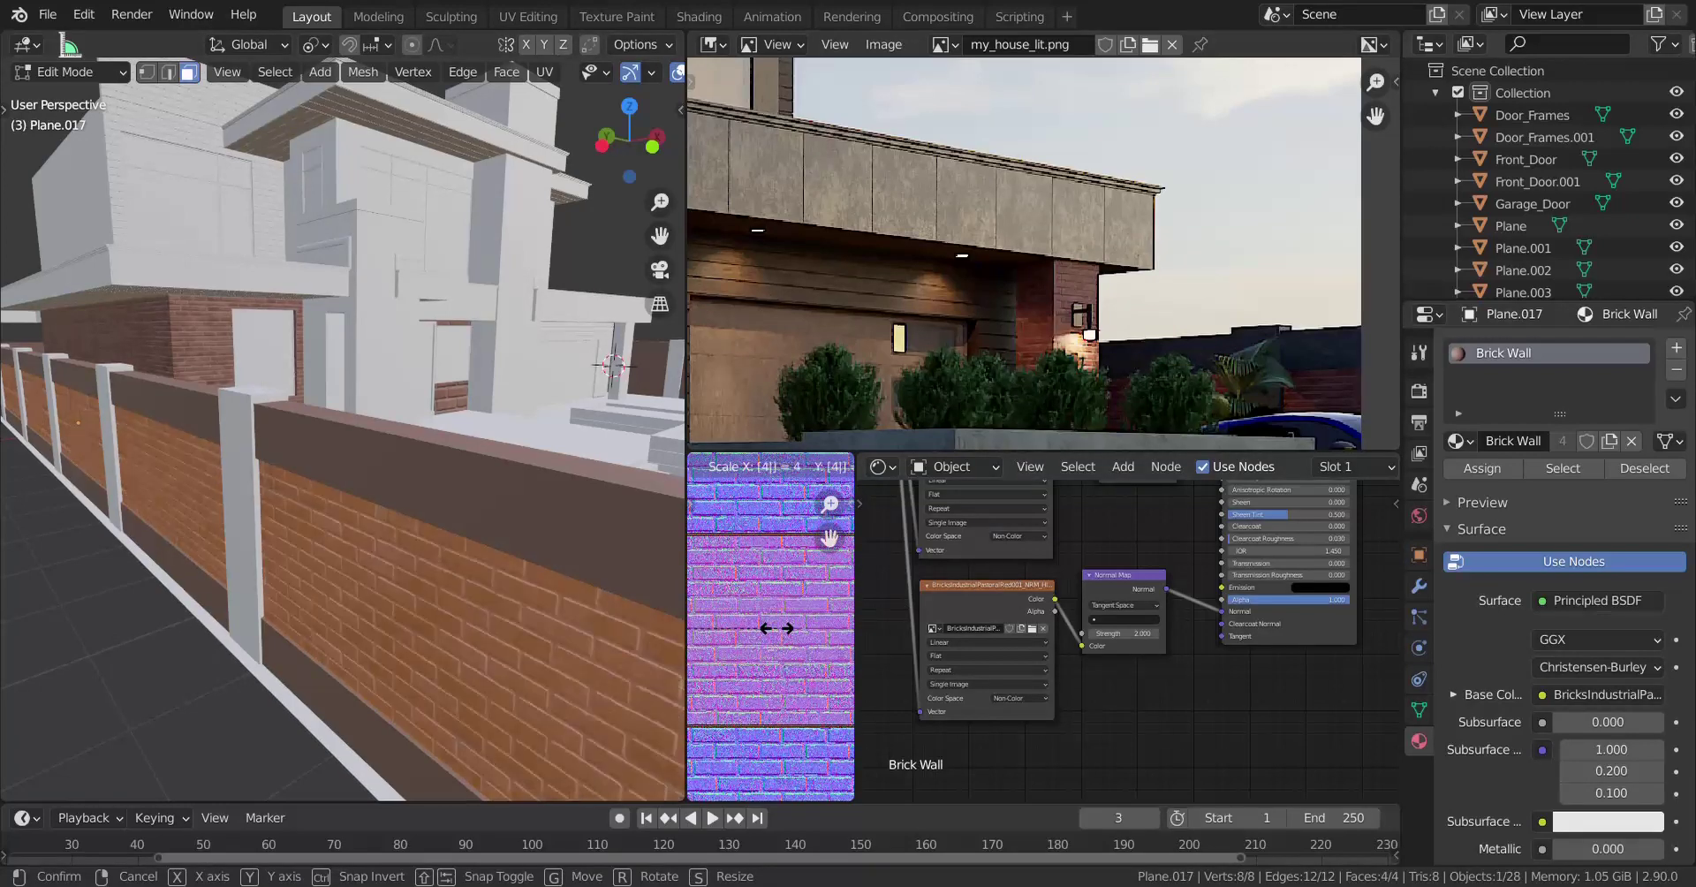
{"action": "key", "text": "BackSpace"}
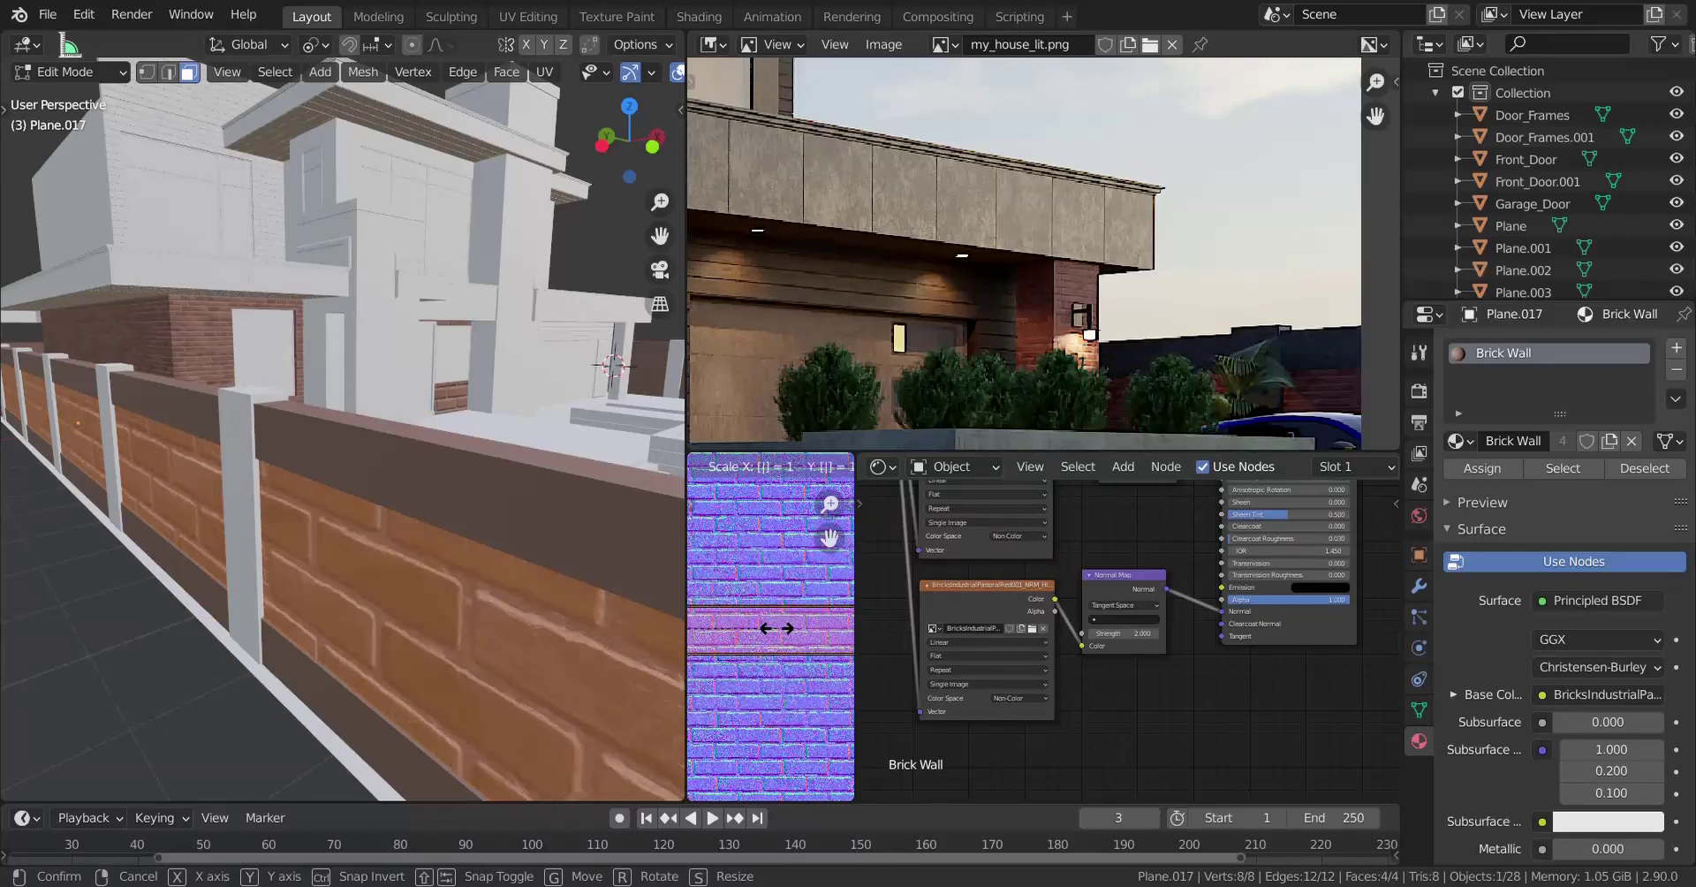
{"action": "type", "text": "5"}
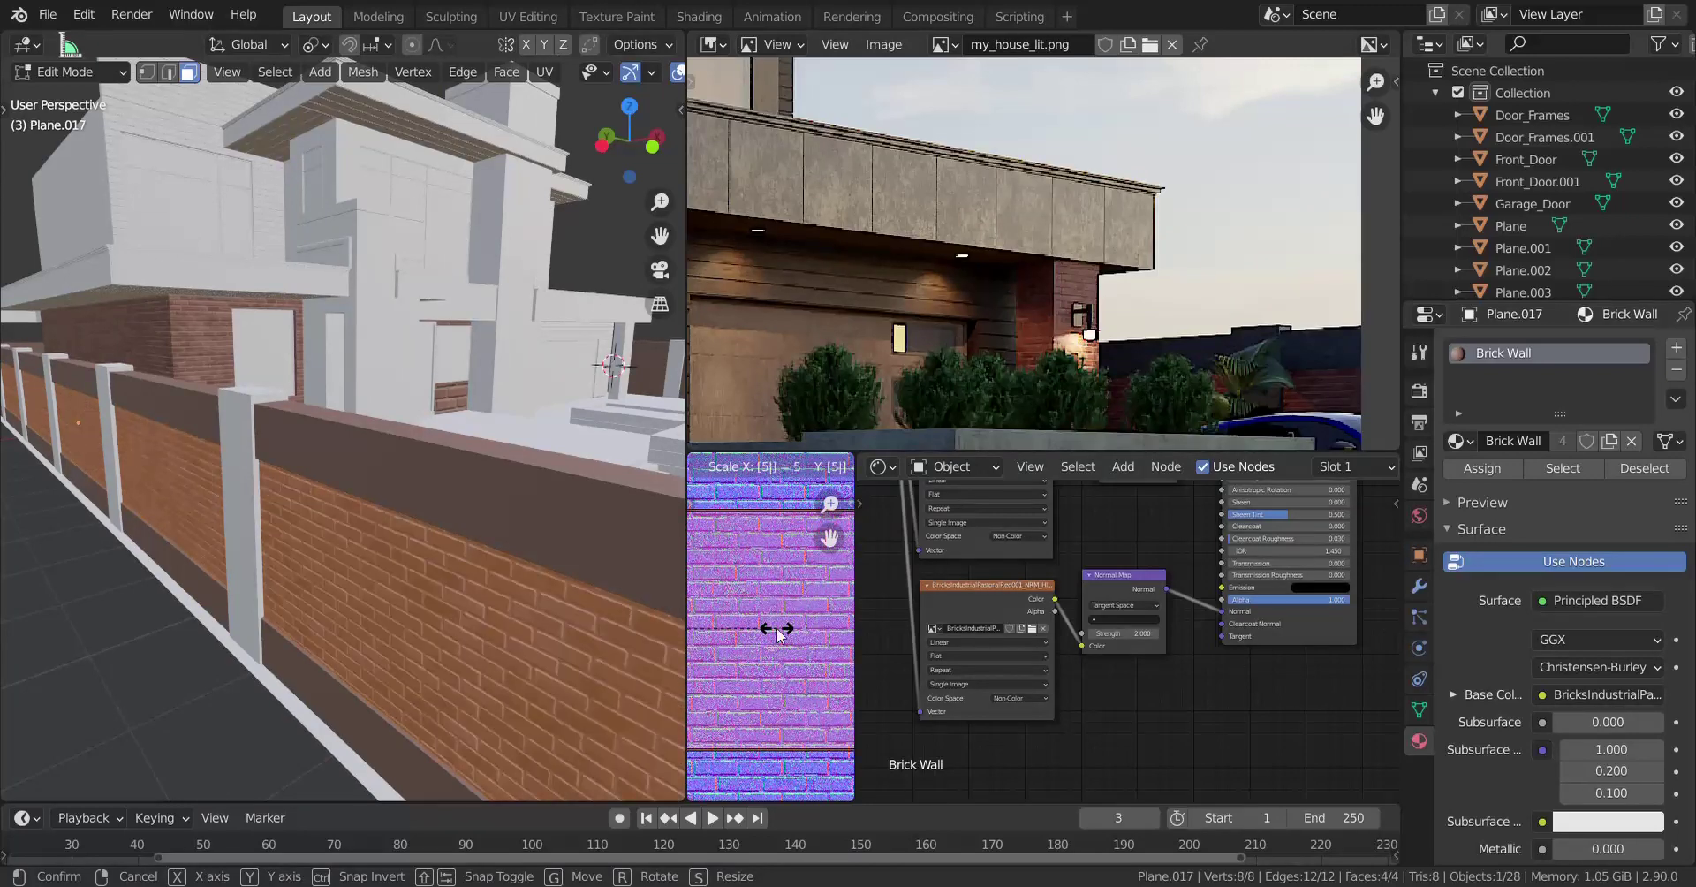
{"action": "key", "text": "Escape"}
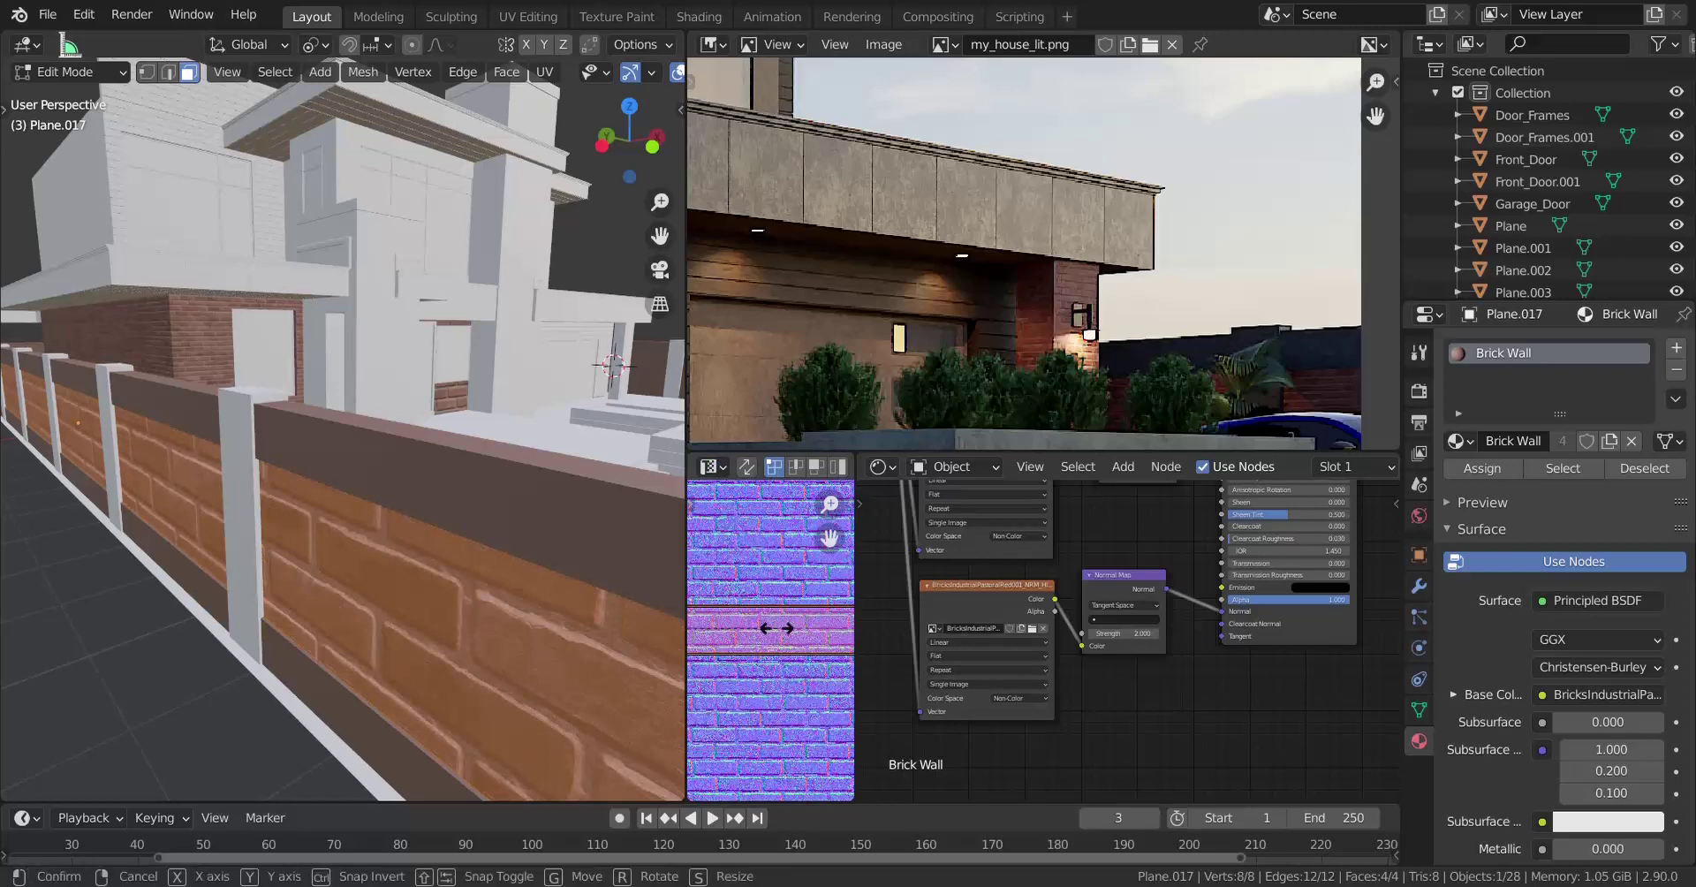
{"action": "type", "text": "6"}
{"action": "key", "text": "Return"}
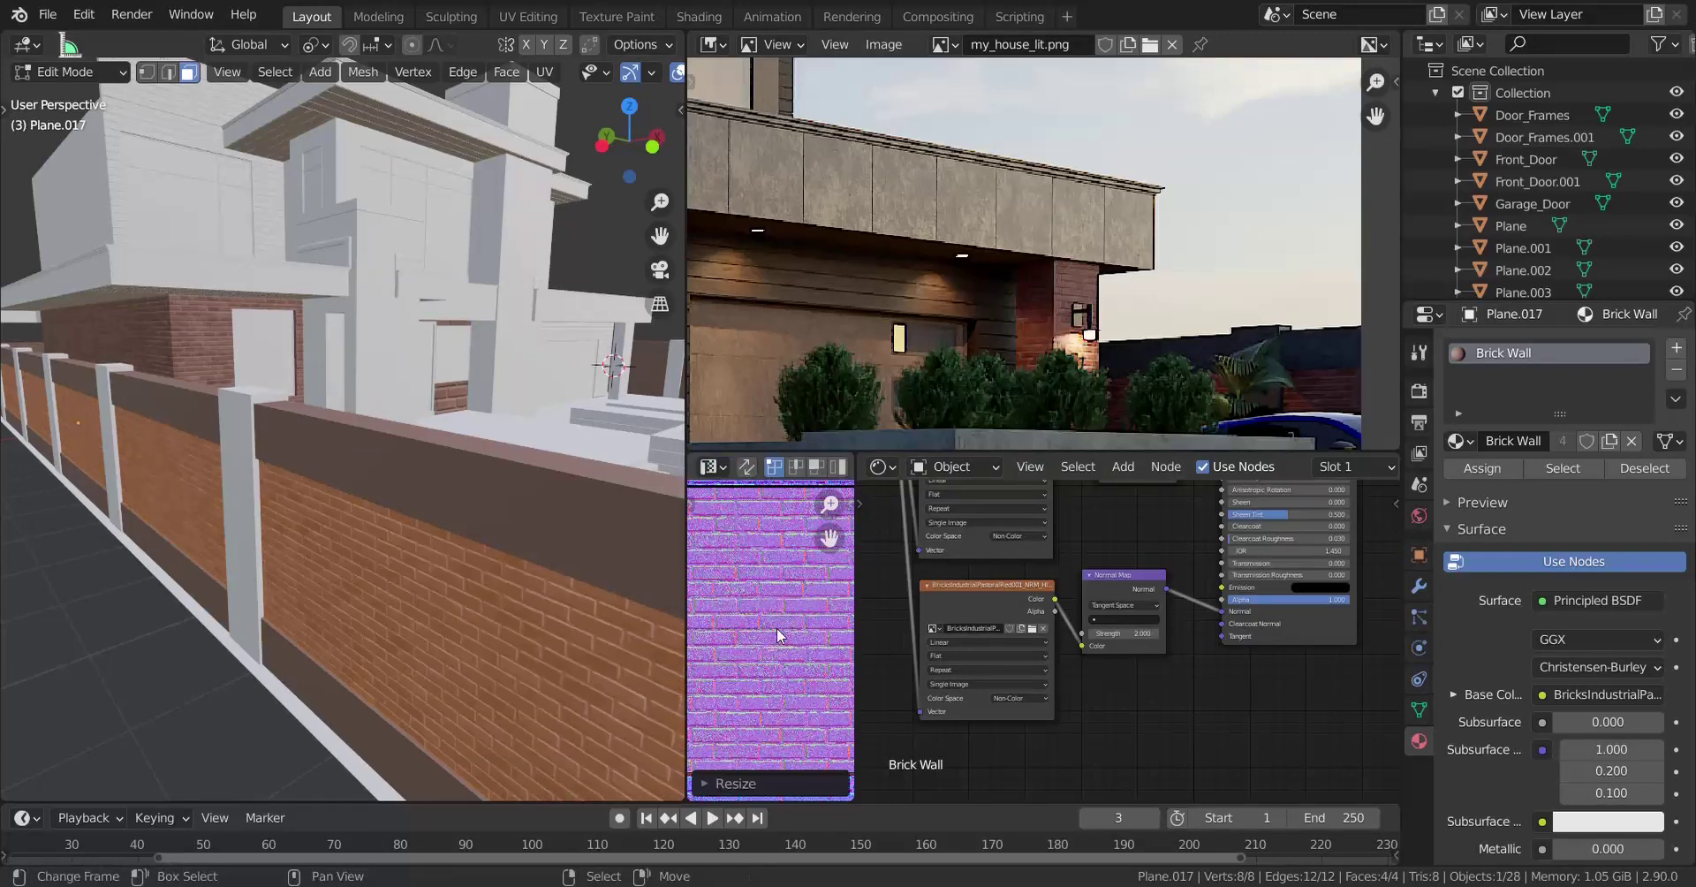
{"action": "scroll", "coordinate": [389, 513], "scroll_direction": "down", "scroll_amount": 4}
{"action": "middle_click_drag", "start_coordinate": [314, 548], "coordinate": [513, 461]}
{"action": "scroll", "coordinate": [247, 649], "scroll_direction": "up", "scroll_amount": 4}
{"action": "key", "text": "Tab"}
Inspect the brick fence panels around the villa and the pillar under the roof overhang for remaining untextured parts.
{"action": "scroll", "coordinate": [241, 468], "scroll_direction": "down", "scroll_amount": 4}
{"action": "scroll", "coordinate": [322, 491], "scroll_direction": "down", "scroll_amount": 5}
{"action": "scroll", "coordinate": [255, 461], "scroll_direction": "up", "scroll_amount": 2}
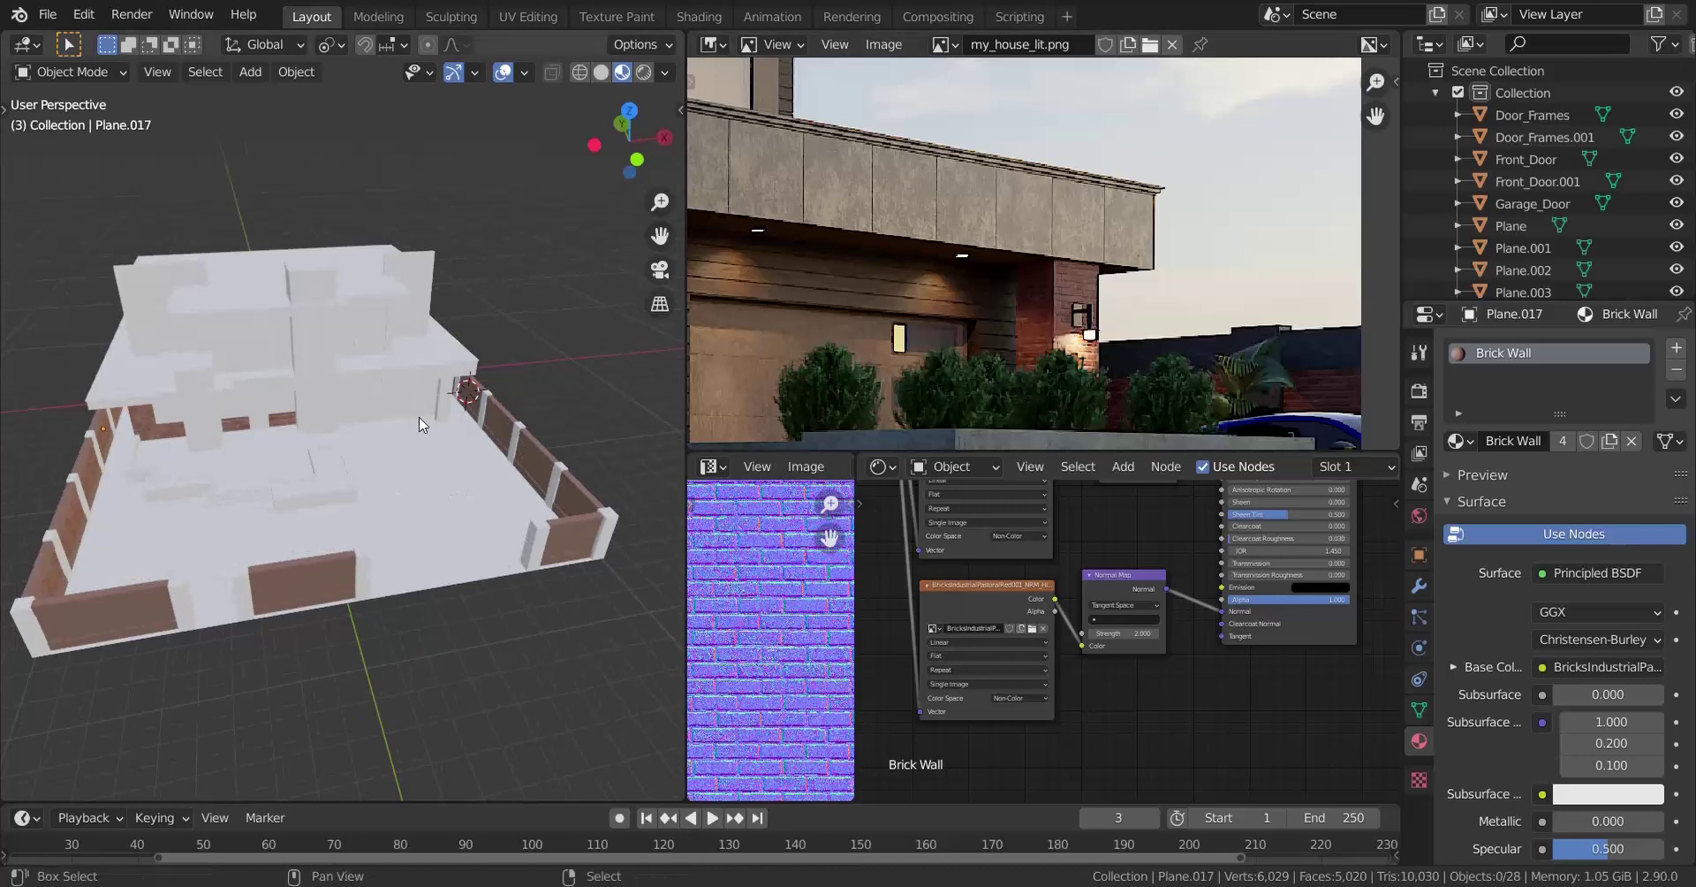
{"action": "scroll", "coordinate": [348, 502], "scroll_direction": "up", "scroll_amount": 6}
{"action": "middle_click_drag", "start_coordinate": [416, 424], "coordinate": [404, 454], "text": "shift"}
{"action": "middle_click_drag", "start_coordinate": [560, 581], "coordinate": [480, 495], "text": "shift"}
{"action": "left_click", "coordinate": [477, 495]}
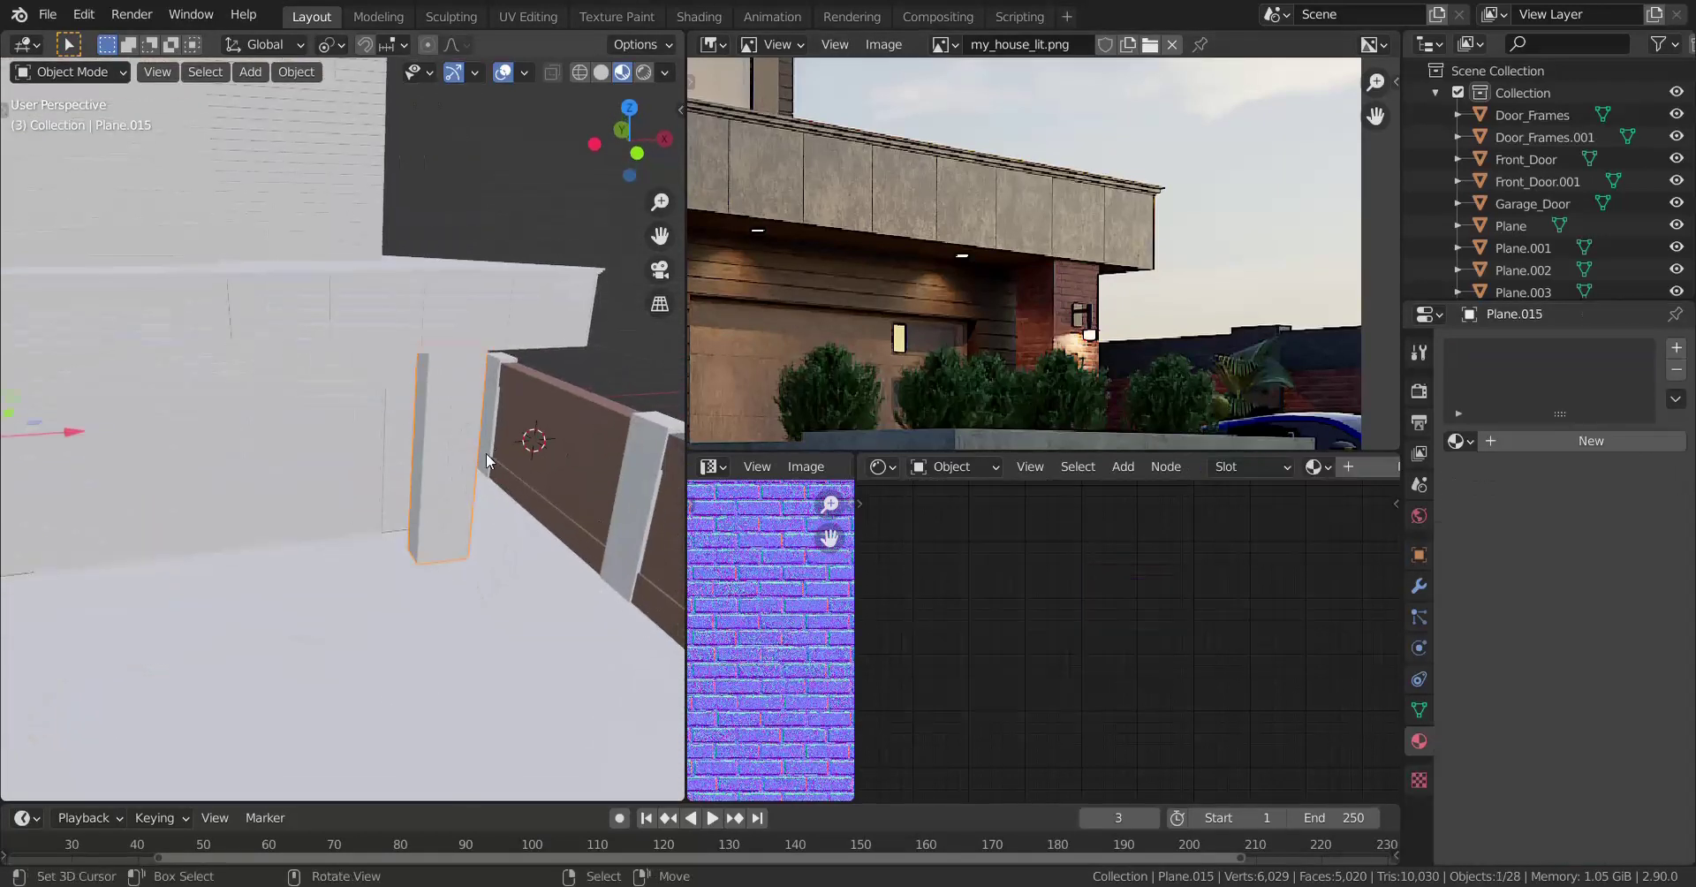
{"action": "scroll", "coordinate": [515, 468], "scroll_direction": "down", "scroll_amount": 4}
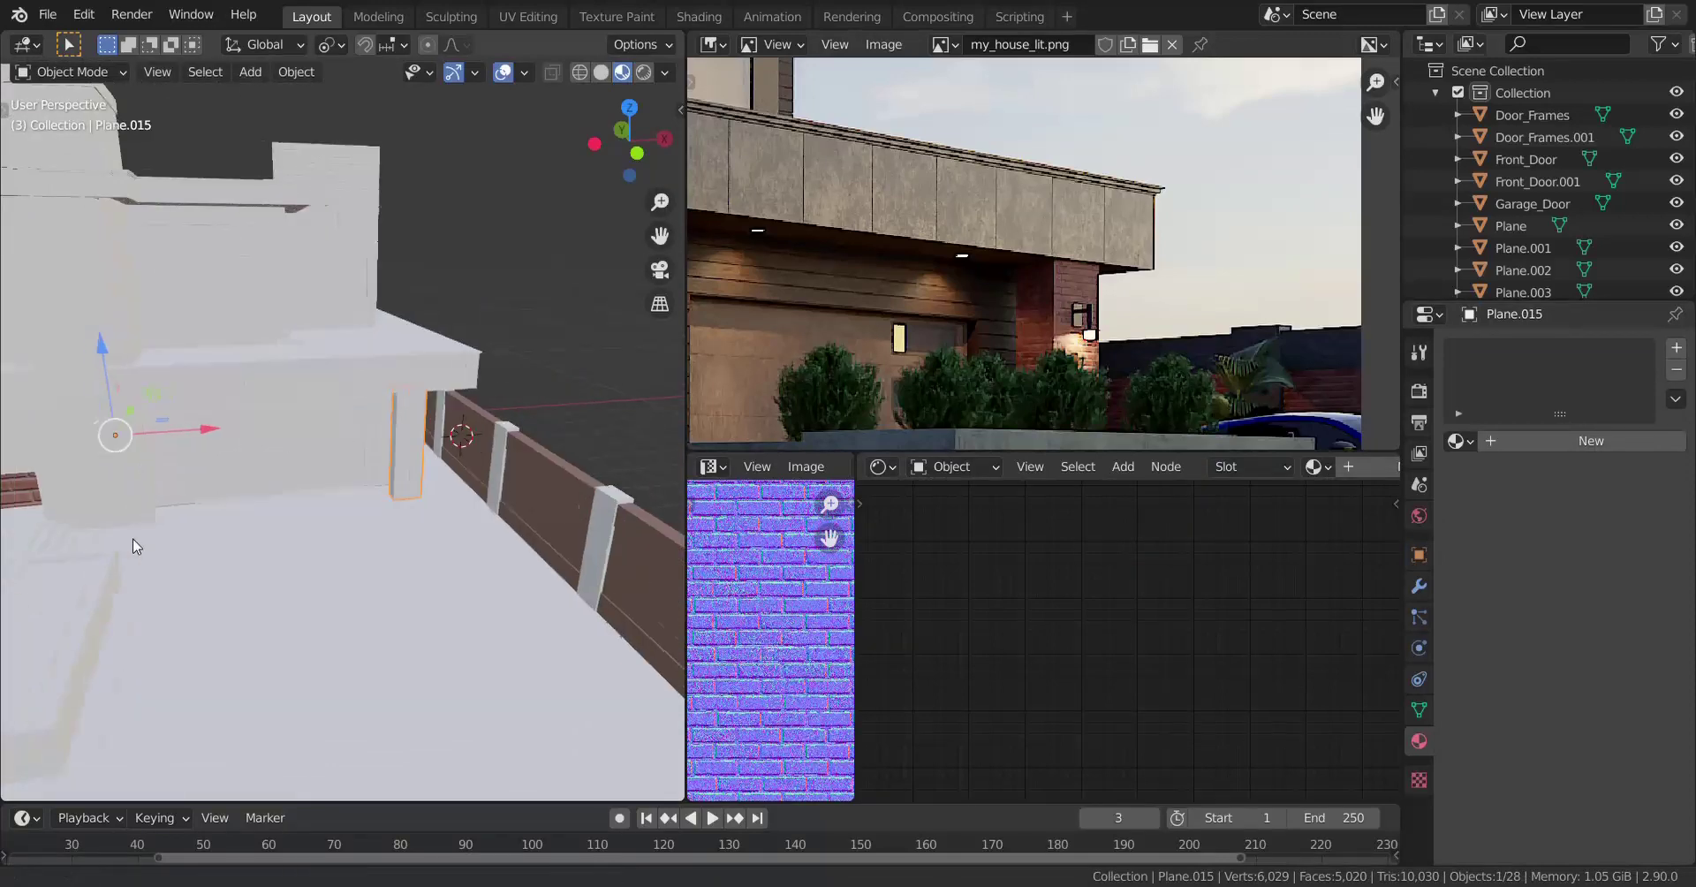
{"action": "middle_click_drag", "start_coordinate": [136, 545], "coordinate": [430, 555], "text": "shift"}
{"action": "scroll", "coordinate": [340, 521], "scroll_direction": "down", "scroll_amount": 2}
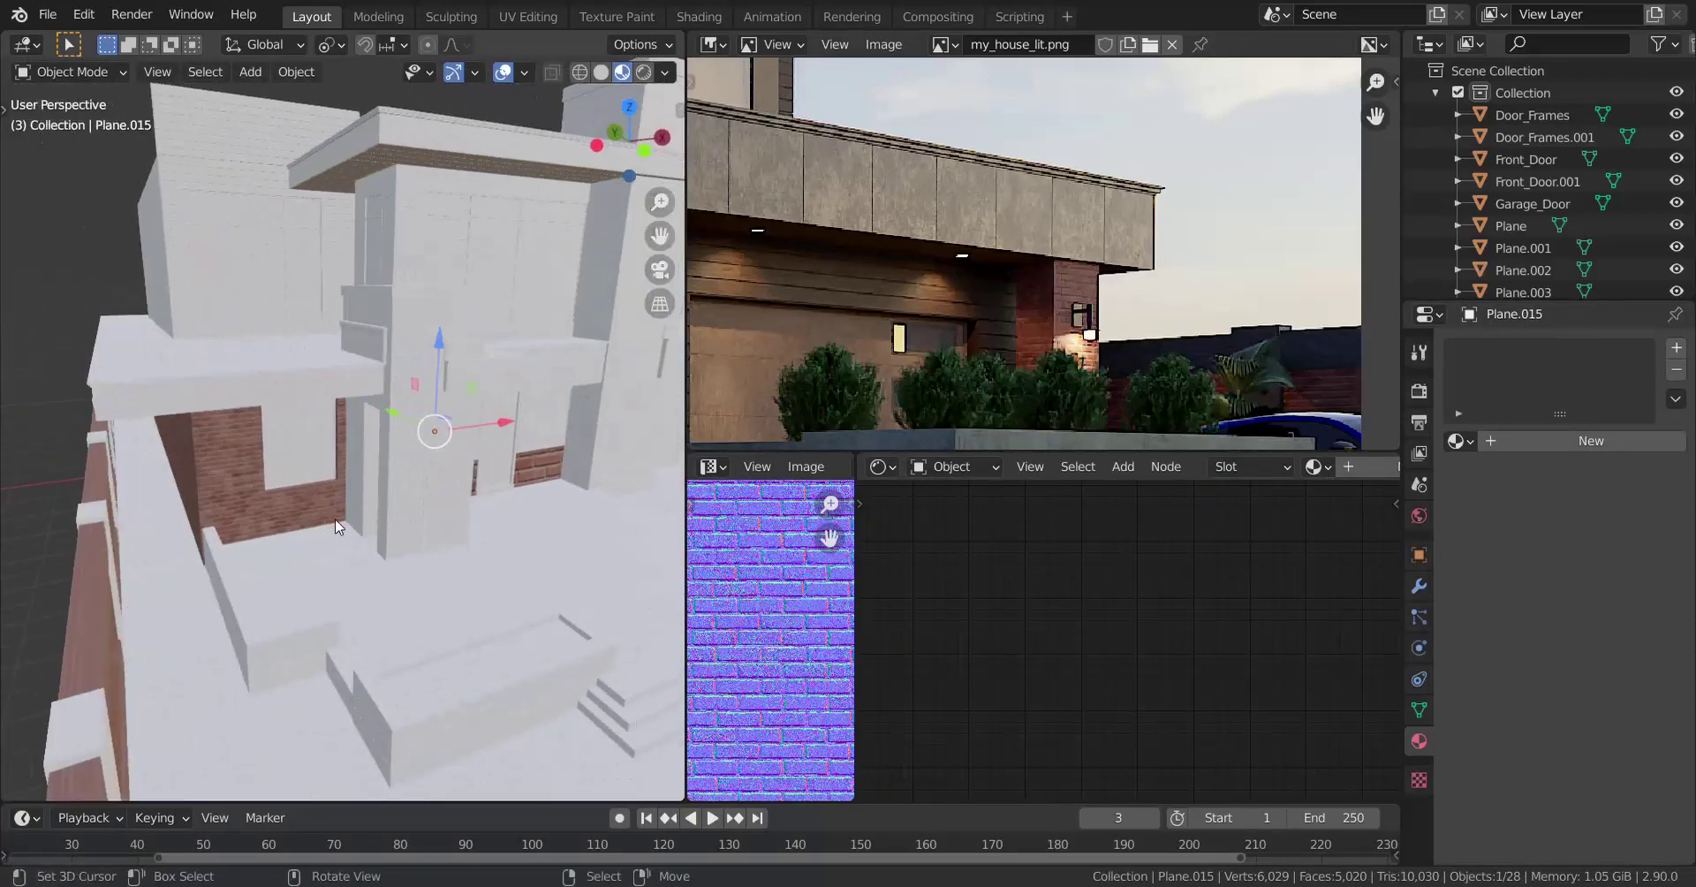
Widen the 3D viewport against the reference image, and enlarge the area showing the brick normal map.
{"action": "middle_click_drag", "start_coordinate": [335, 520], "coordinate": [368, 544]}
{"action": "scroll", "coordinate": [316, 511], "scroll_direction": "up", "scroll_amount": 4}
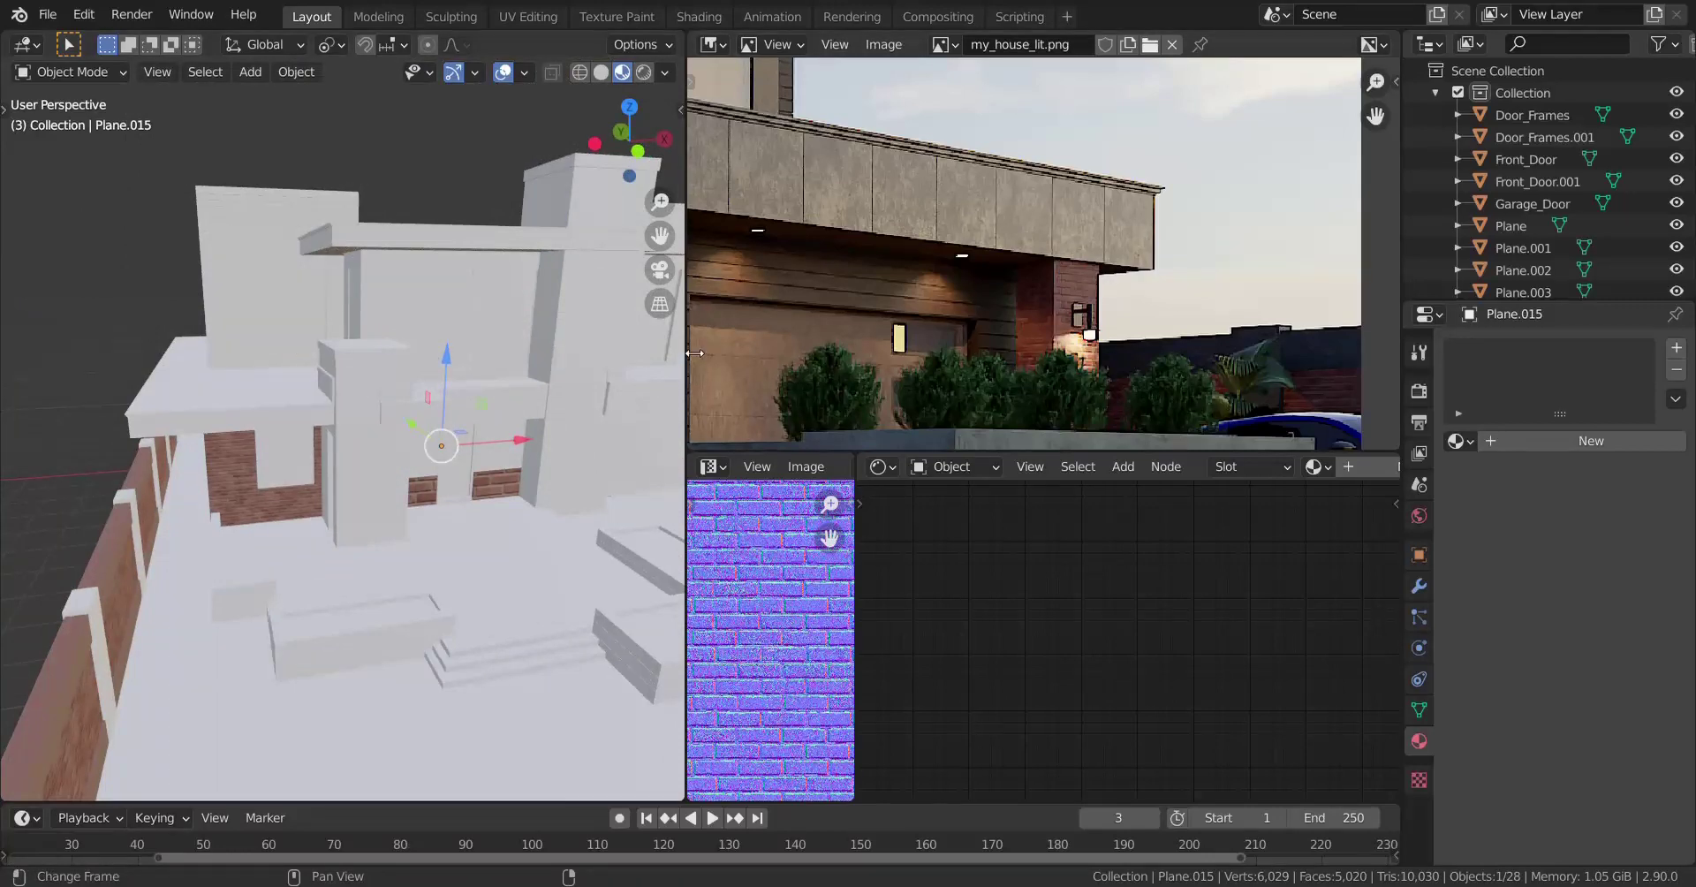
{"action": "left_click_drag", "start_coordinate": [688, 357], "coordinate": [826, 356]}
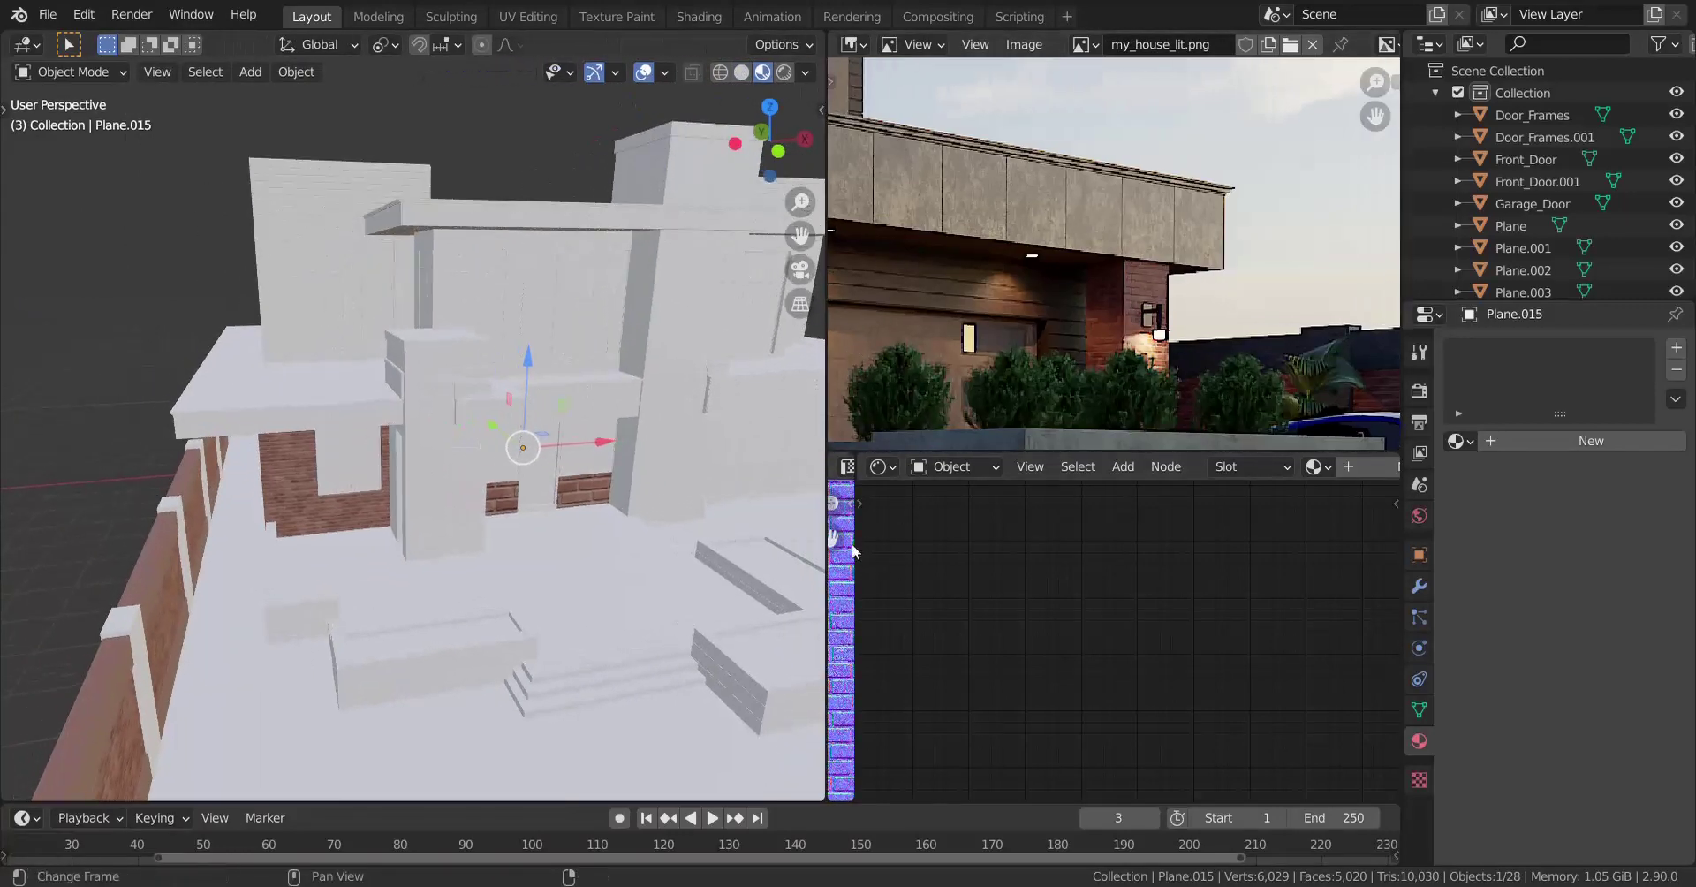
{"action": "left_click_drag", "start_coordinate": [864, 547], "coordinate": [1105, 539]}
{"action": "scroll", "coordinate": [553, 452], "scroll_direction": "down", "scroll_amount": 2}
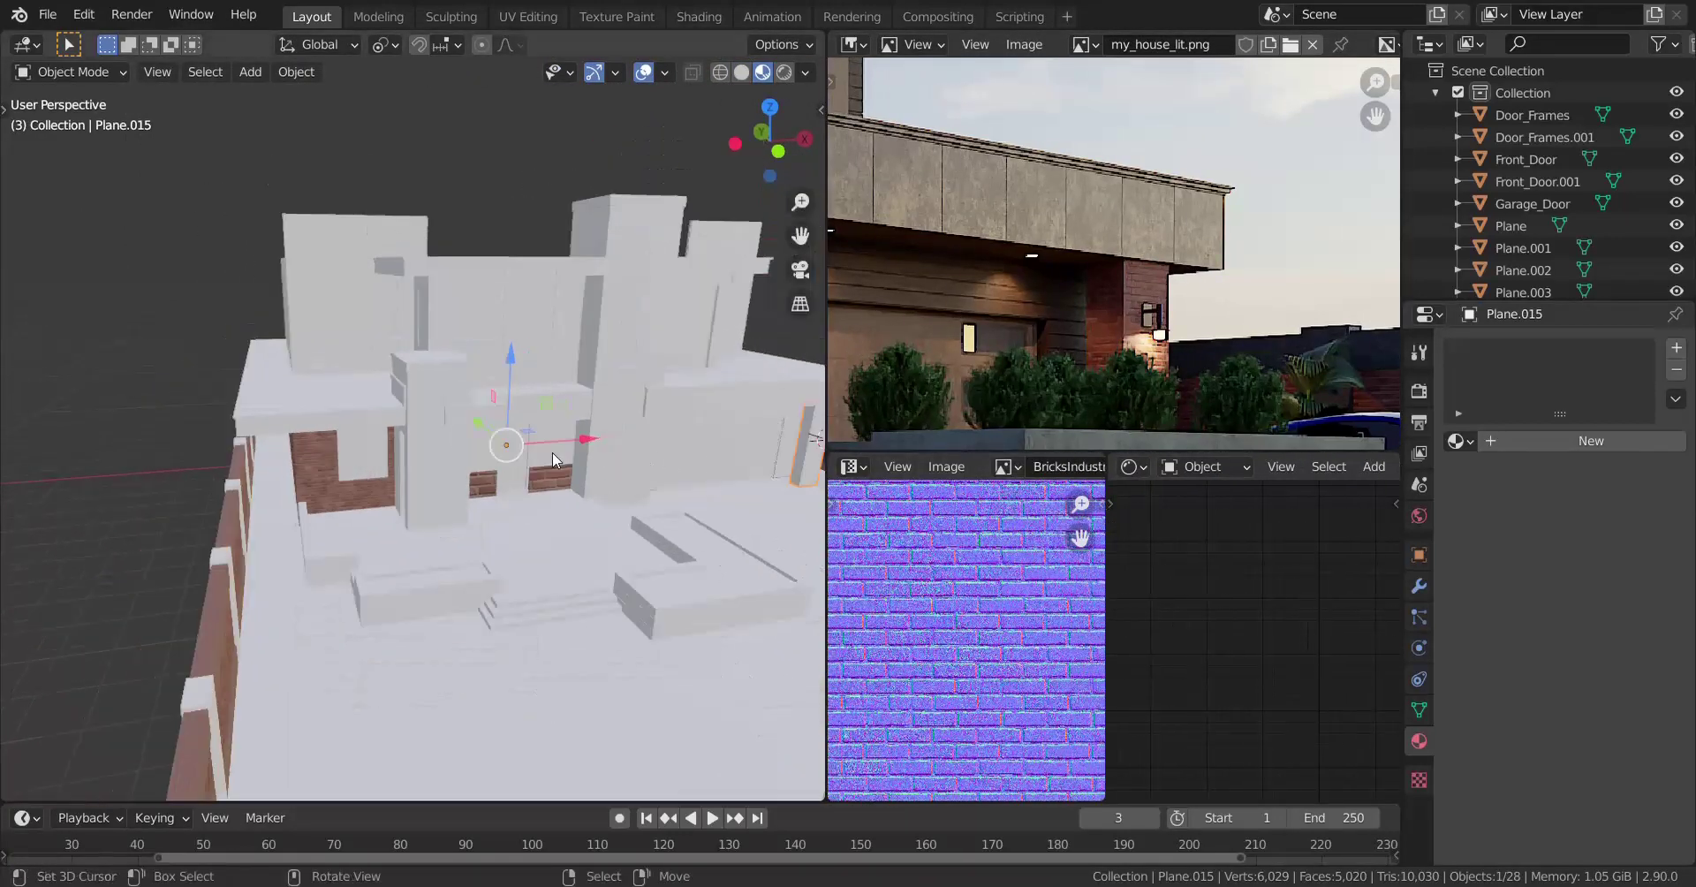
Compare the villa's upper-floor window wall with the same part of the facade in the reference image.
{"action": "scroll", "coordinate": [532, 477], "scroll_direction": "up", "scroll_amount": 5}
{"action": "middle_click_drag", "start_coordinate": [532, 477], "coordinate": [522, 487], "text": "shift"}
{"action": "middle_click_drag", "start_coordinate": [1102, 285], "coordinate": [1150, 419]}
{"action": "scroll", "coordinate": [1014, 247], "scroll_direction": "down", "scroll_amount": 5}
{"action": "scroll", "coordinate": [1102, 333], "scroll_direction": "up", "scroll_amount": 1}
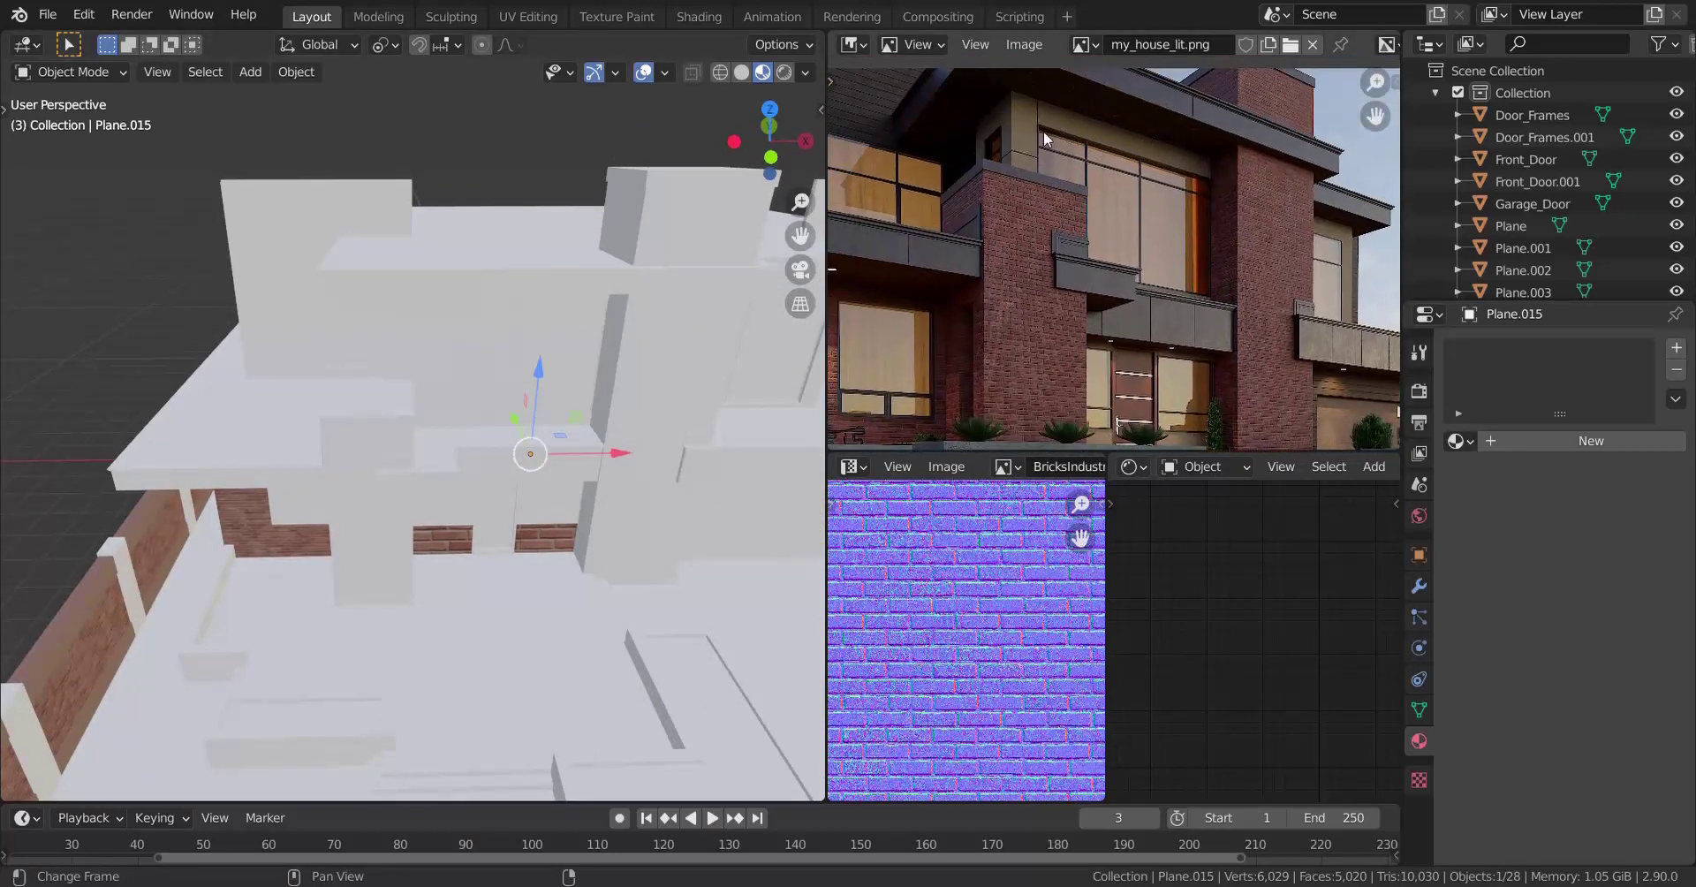
{"action": "middle_click_drag", "start_coordinate": [389, 561], "coordinate": [421, 517], "text": "shift"}
{"action": "scroll", "coordinate": [421, 517], "scroll_direction": "up", "scroll_amount": 3}
{"action": "middle_click_drag", "start_coordinate": [435, 448], "coordinate": [441, 476], "text": "shift"}
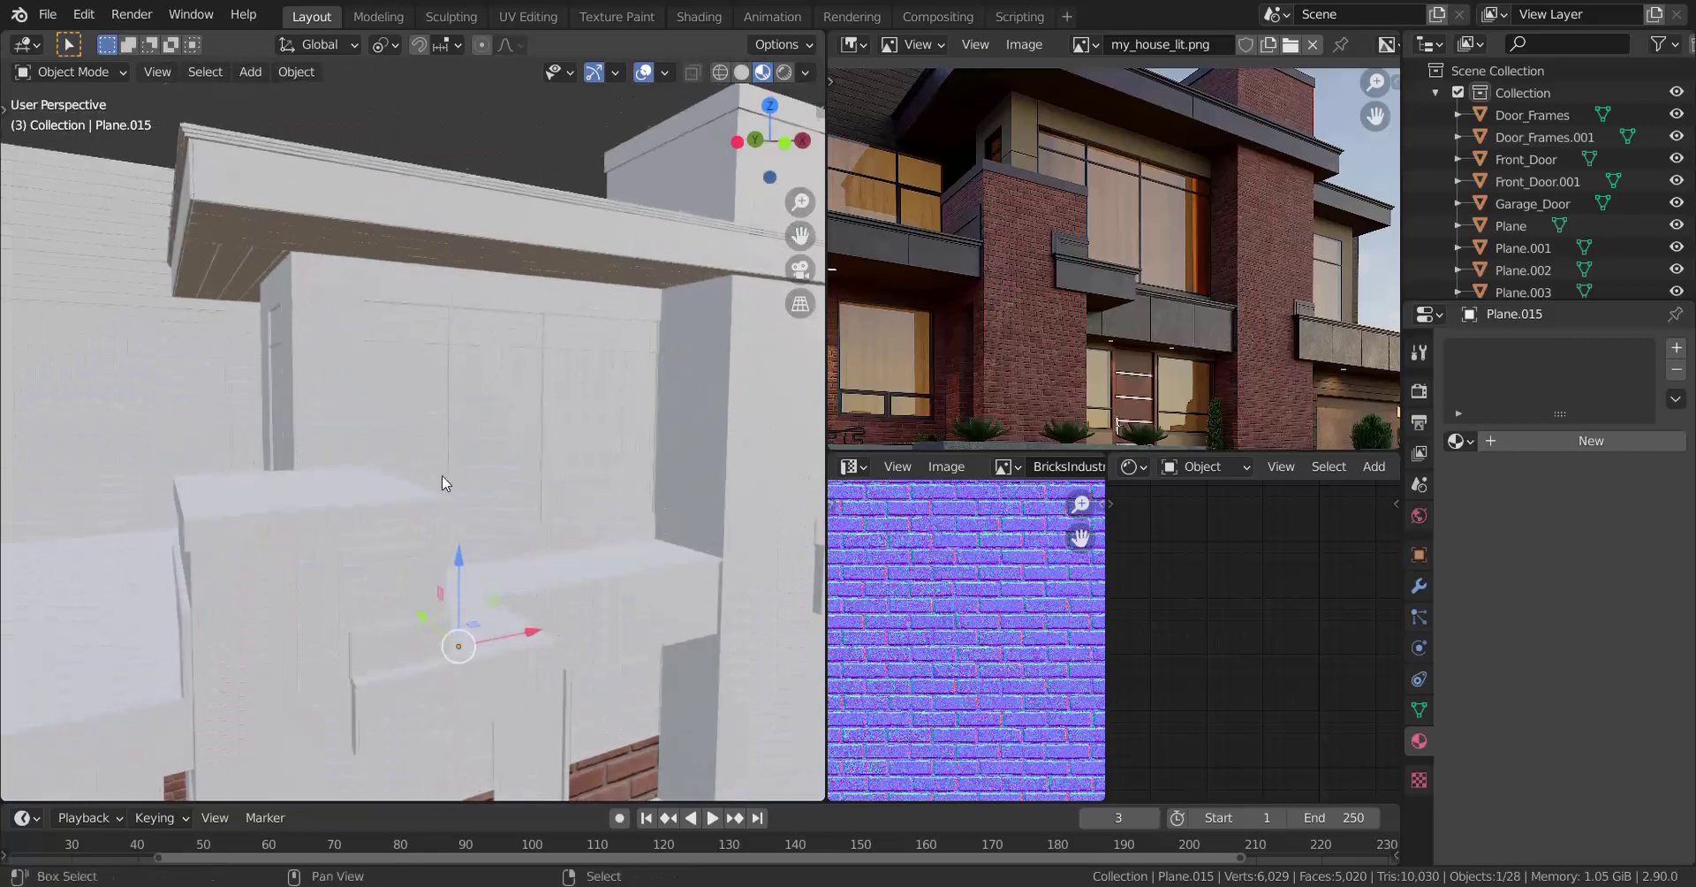
Separate the linked faces of the upper-floor window wall under the roof overhang into their own object, and return to Object Mode.
{"action": "left_click", "coordinate": [329, 300]}
{"action": "middle_click_drag", "start_coordinate": [359, 424], "coordinate": [486, 406], "text": "ctrl"}
{"action": "key", "text": "Tab"}
{"action": "scroll", "coordinate": [475, 495], "scroll_direction": "down", "scroll_amount": 3}
{"action": "key", "text": "alt+a"}
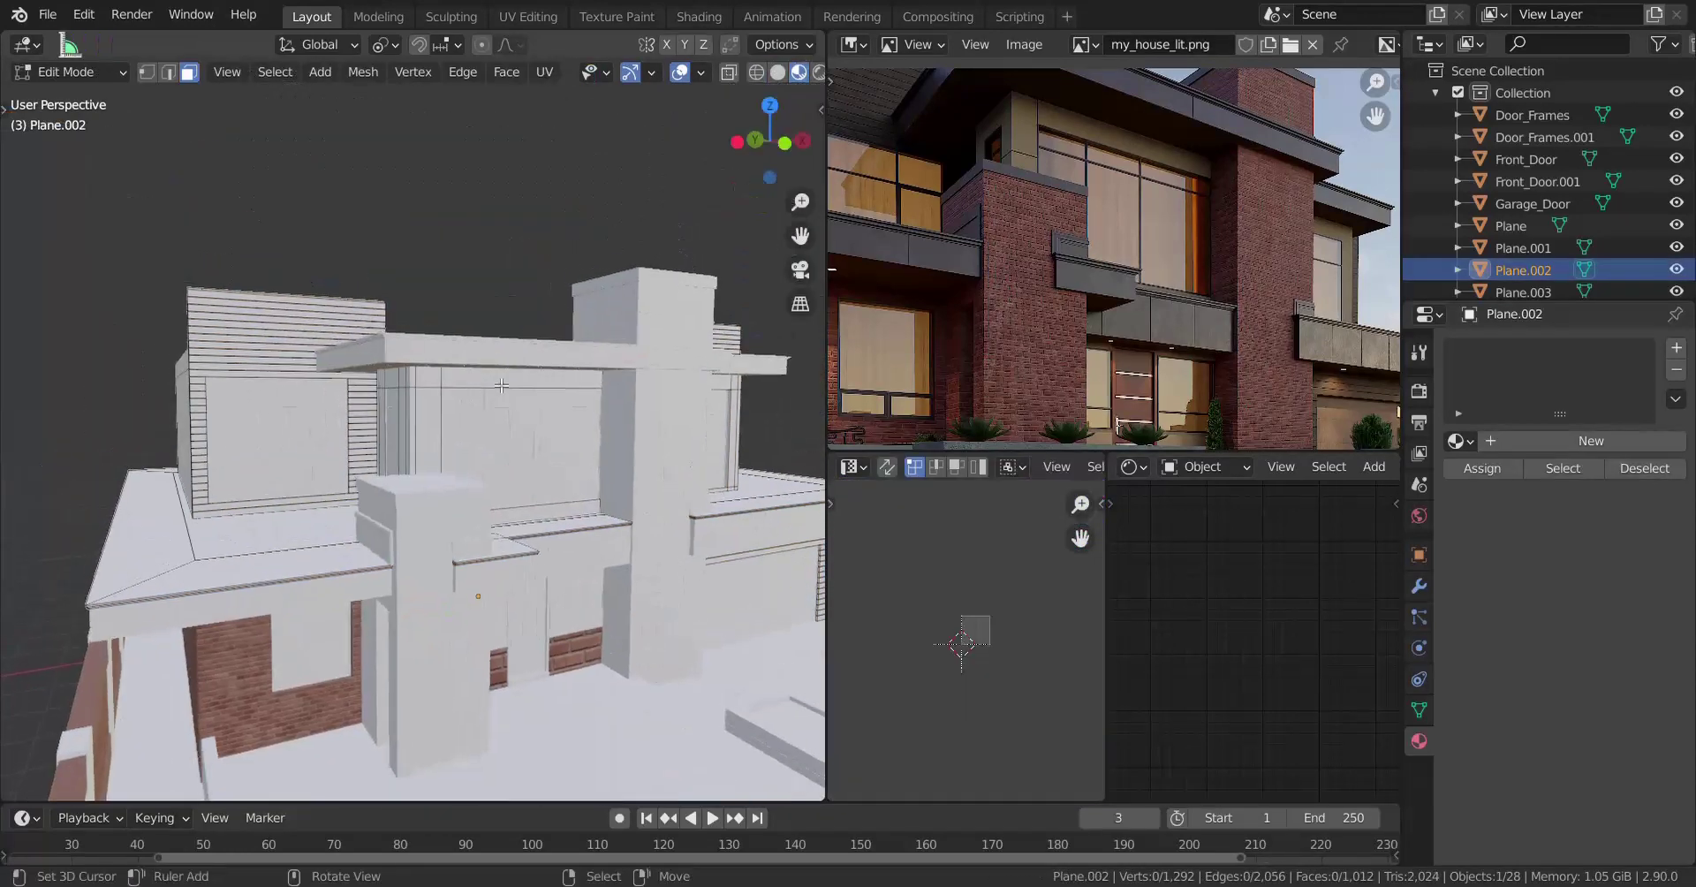
{"action": "scroll", "coordinate": [486, 388], "scroll_direction": "up", "scroll_amount": 3}
{"action": "scroll", "coordinate": [486, 388], "scroll_direction": "up", "scroll_amount": 2}
{"action": "left_click", "coordinate": [453, 388]}
{"action": "key", "text": "ctrl+l"}
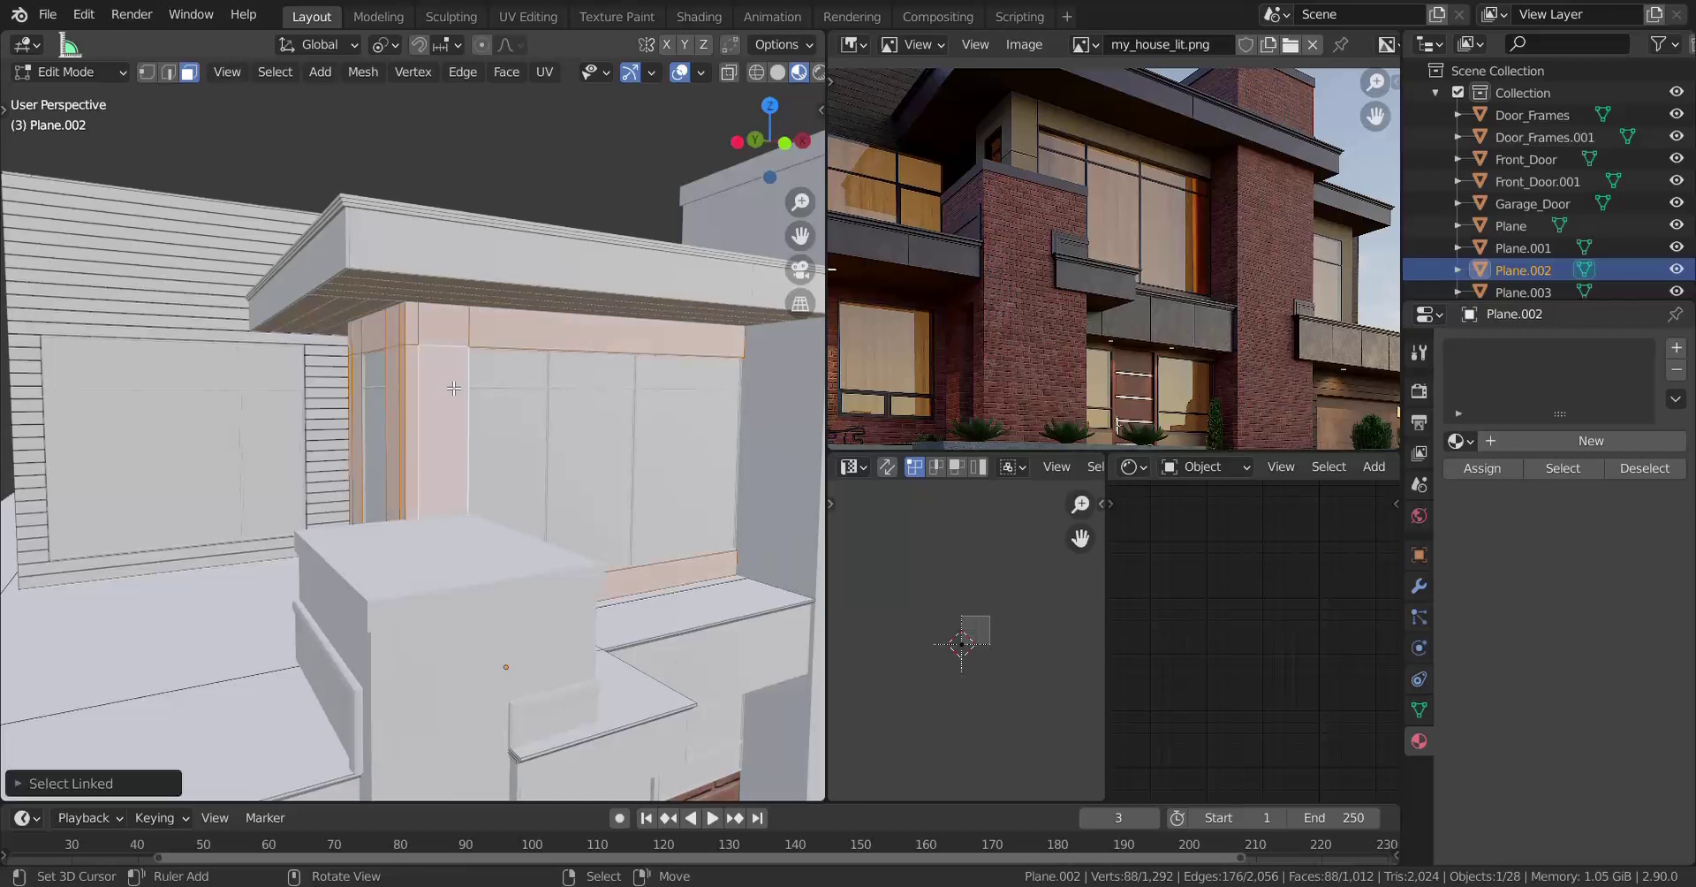
{"action": "middle_click_drag", "start_coordinate": [469, 405], "coordinate": [422, 452]}
{"action": "key", "text": "p"}
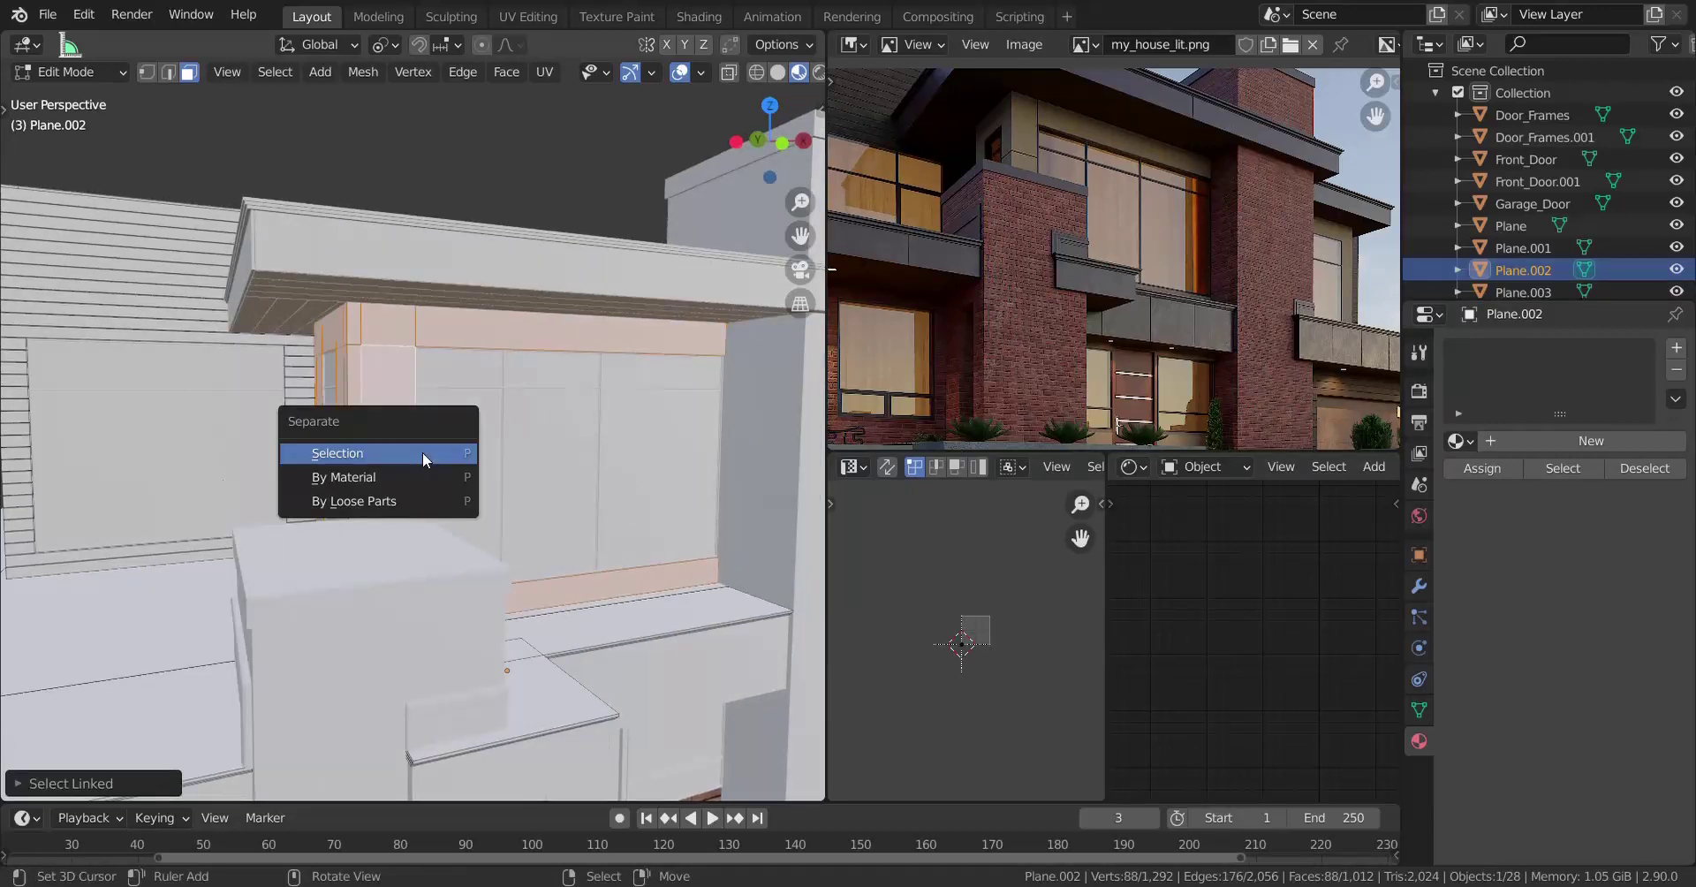
{"action": "left_click", "coordinate": [422, 453]}
{"action": "key", "text": "Tab"}
Select the separated window wall and give it a new material named Paper Wall.
{"action": "left_click", "coordinate": [402, 402]}
{"action": "key", "text": "g"}
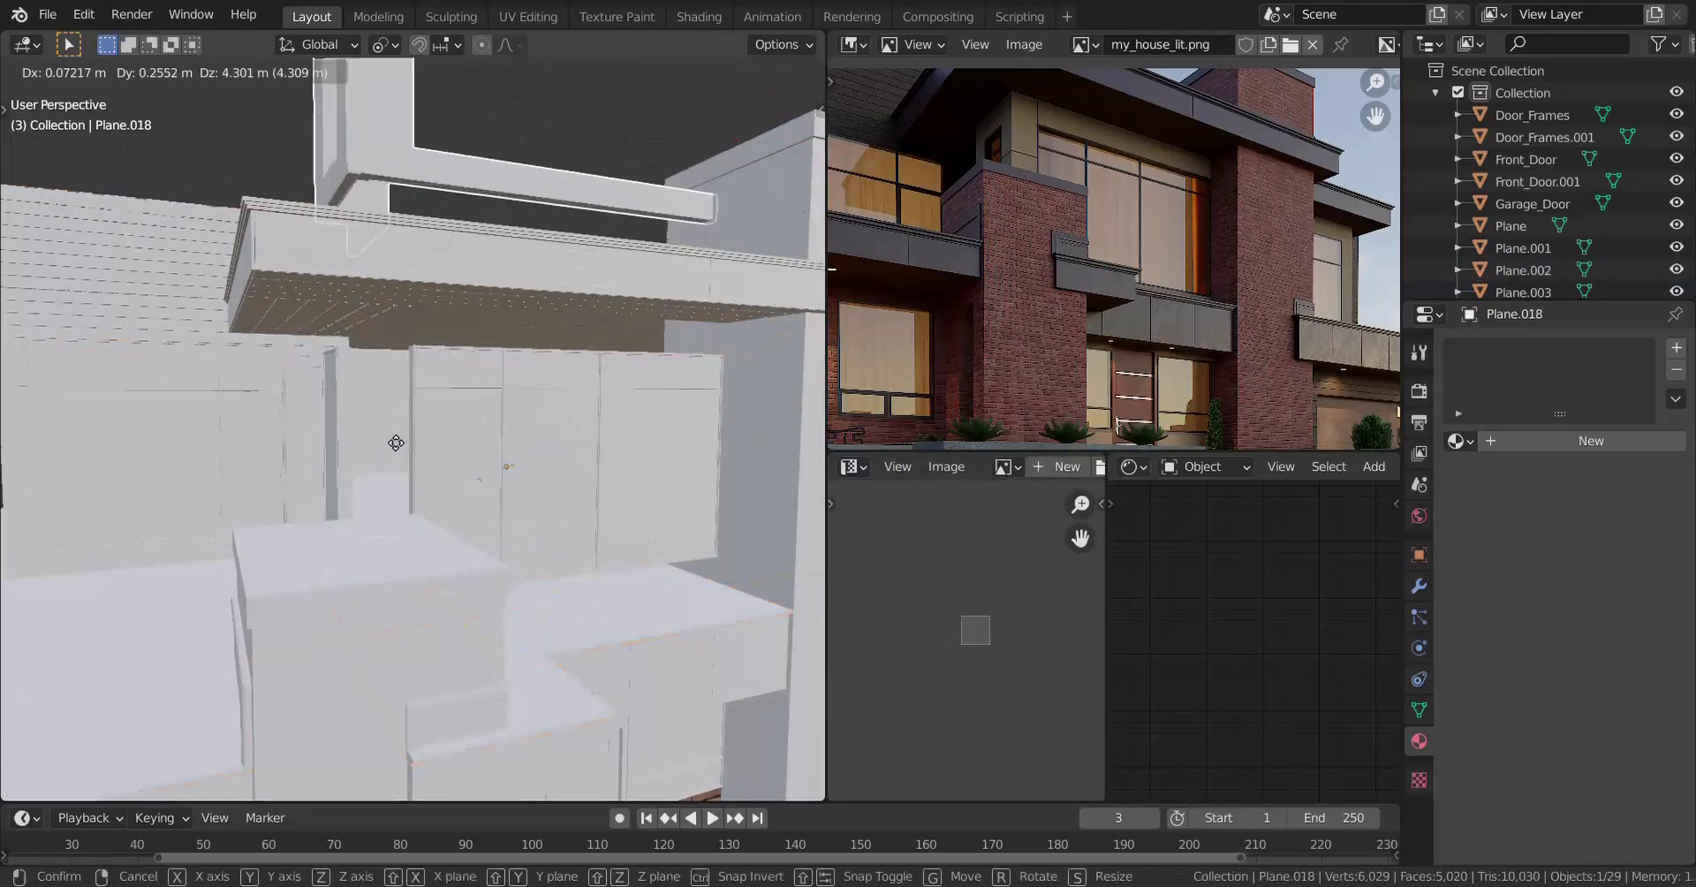
{"action": "right_click", "coordinate": [523, 420]}
{"action": "middle_click_drag", "start_coordinate": [519, 433], "coordinate": [599, 595]}
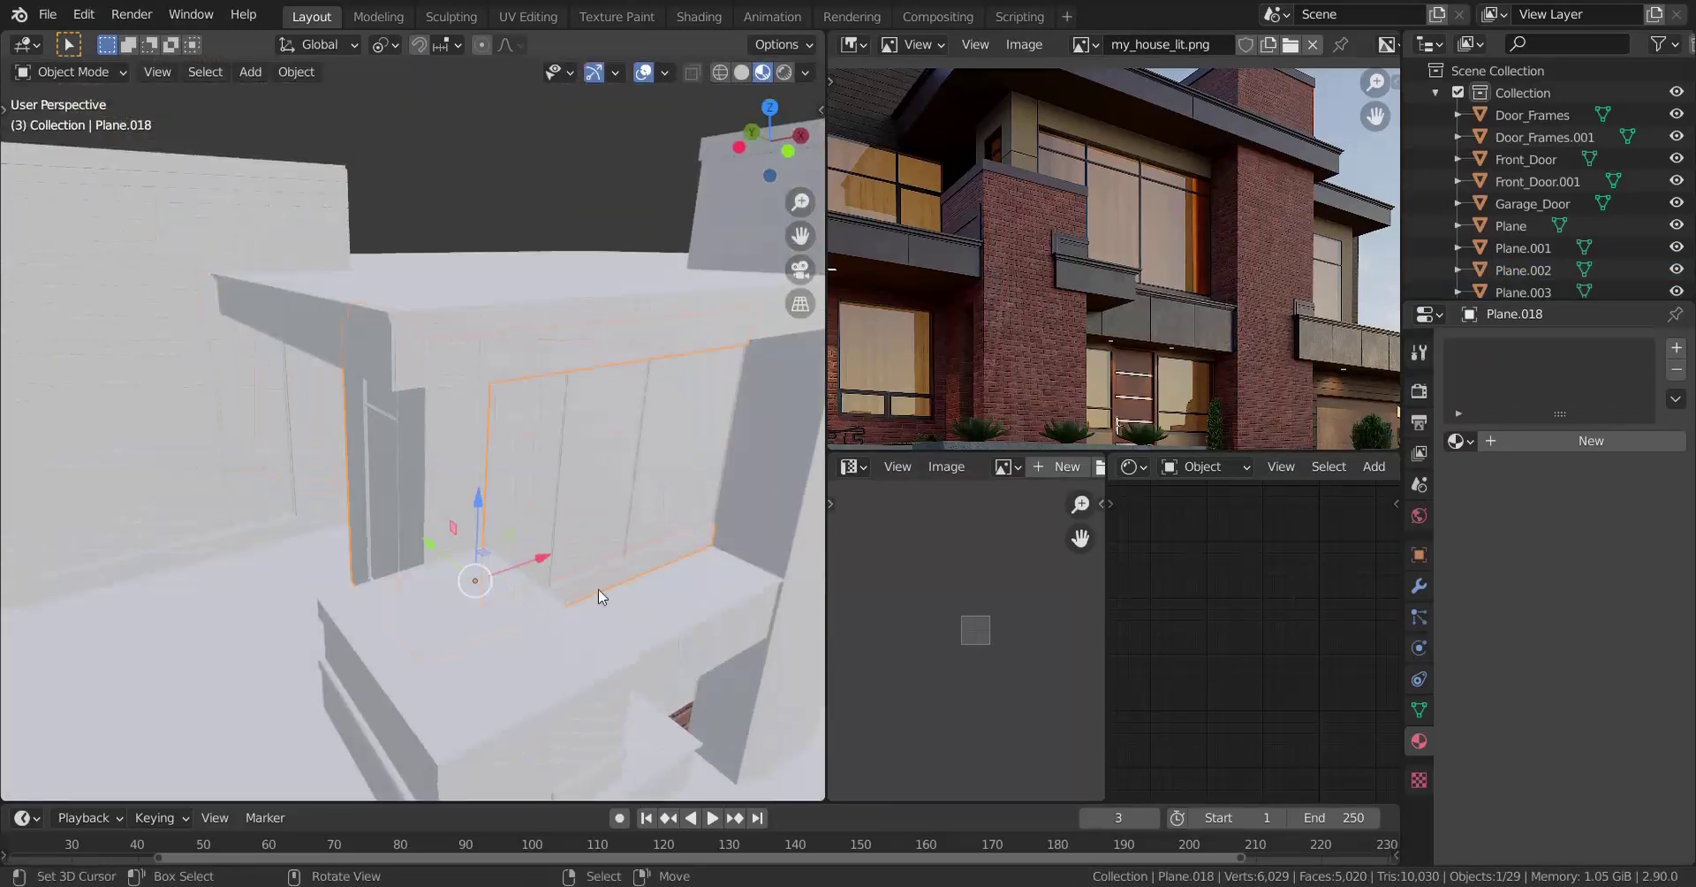
{"action": "left_click", "coordinate": [1592, 441]}
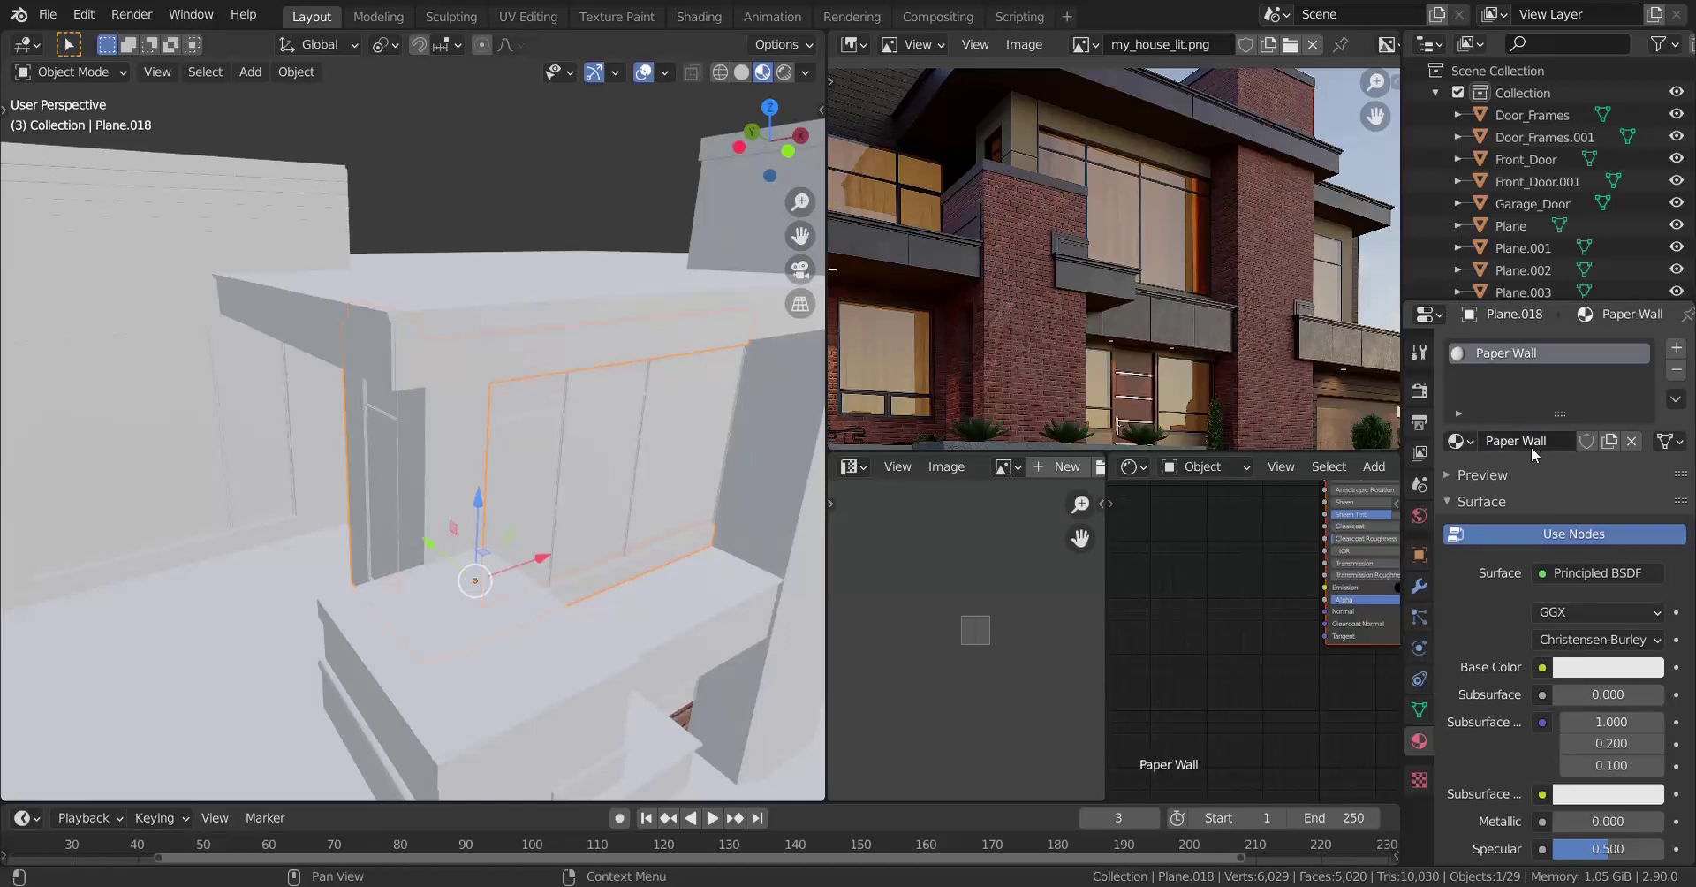
{"action": "middle_click_drag", "start_coordinate": [496, 659], "coordinate": [540, 623]}
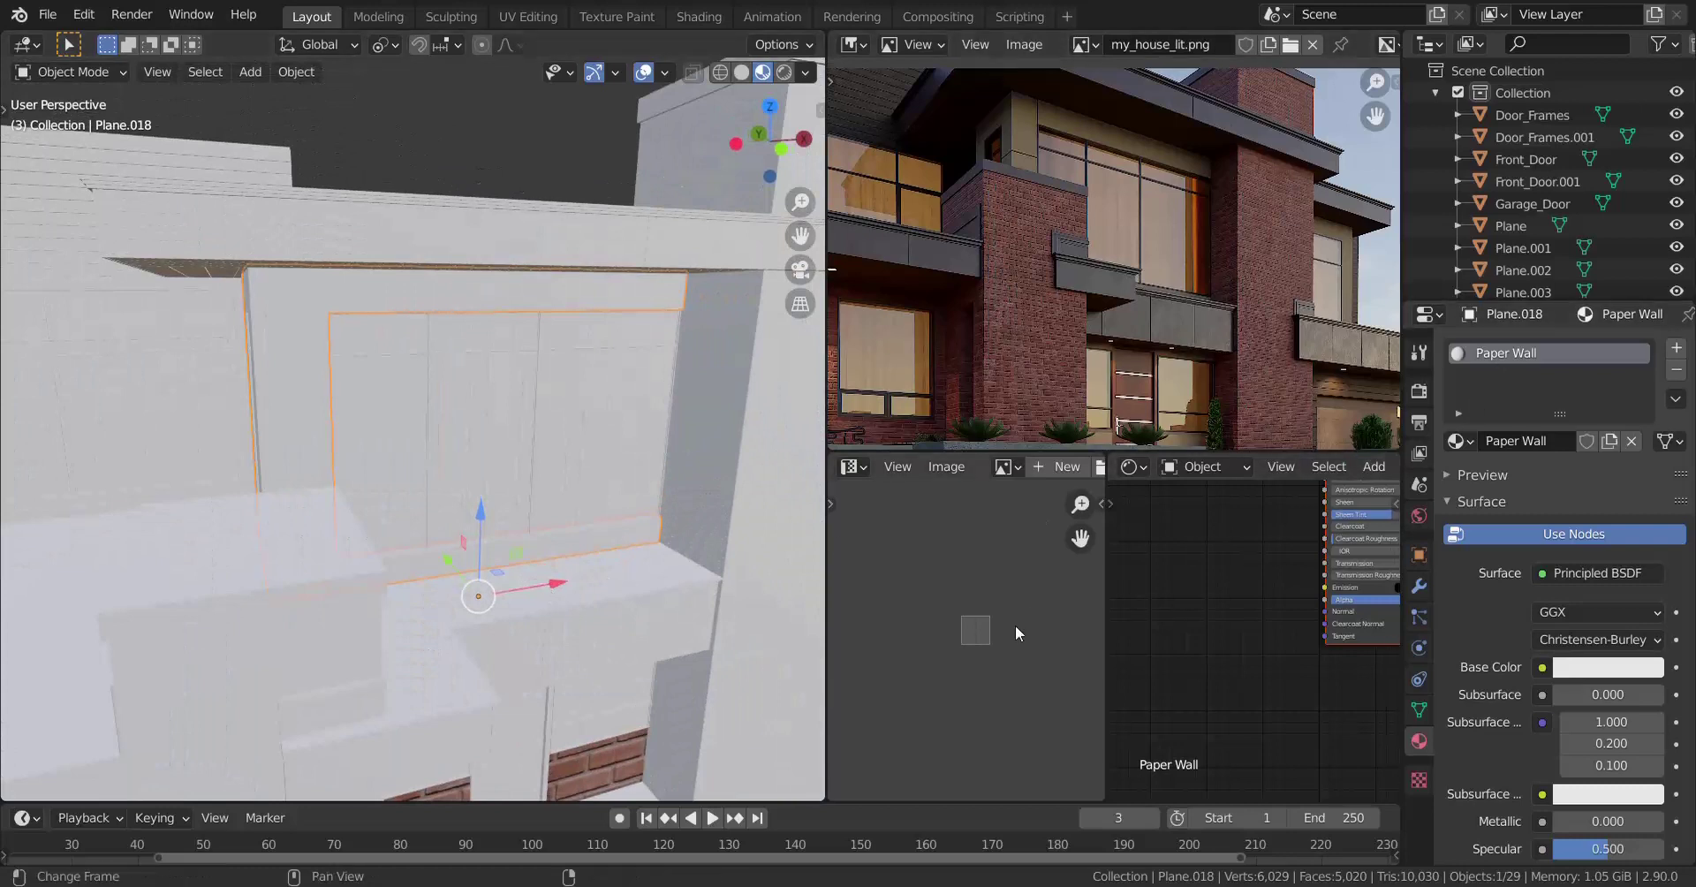
Add an Image Texture node with mapping to the Paper Wall's Principled BSDF, and place the texture node clear of the shader.
{"action": "key", "text": "Home"}
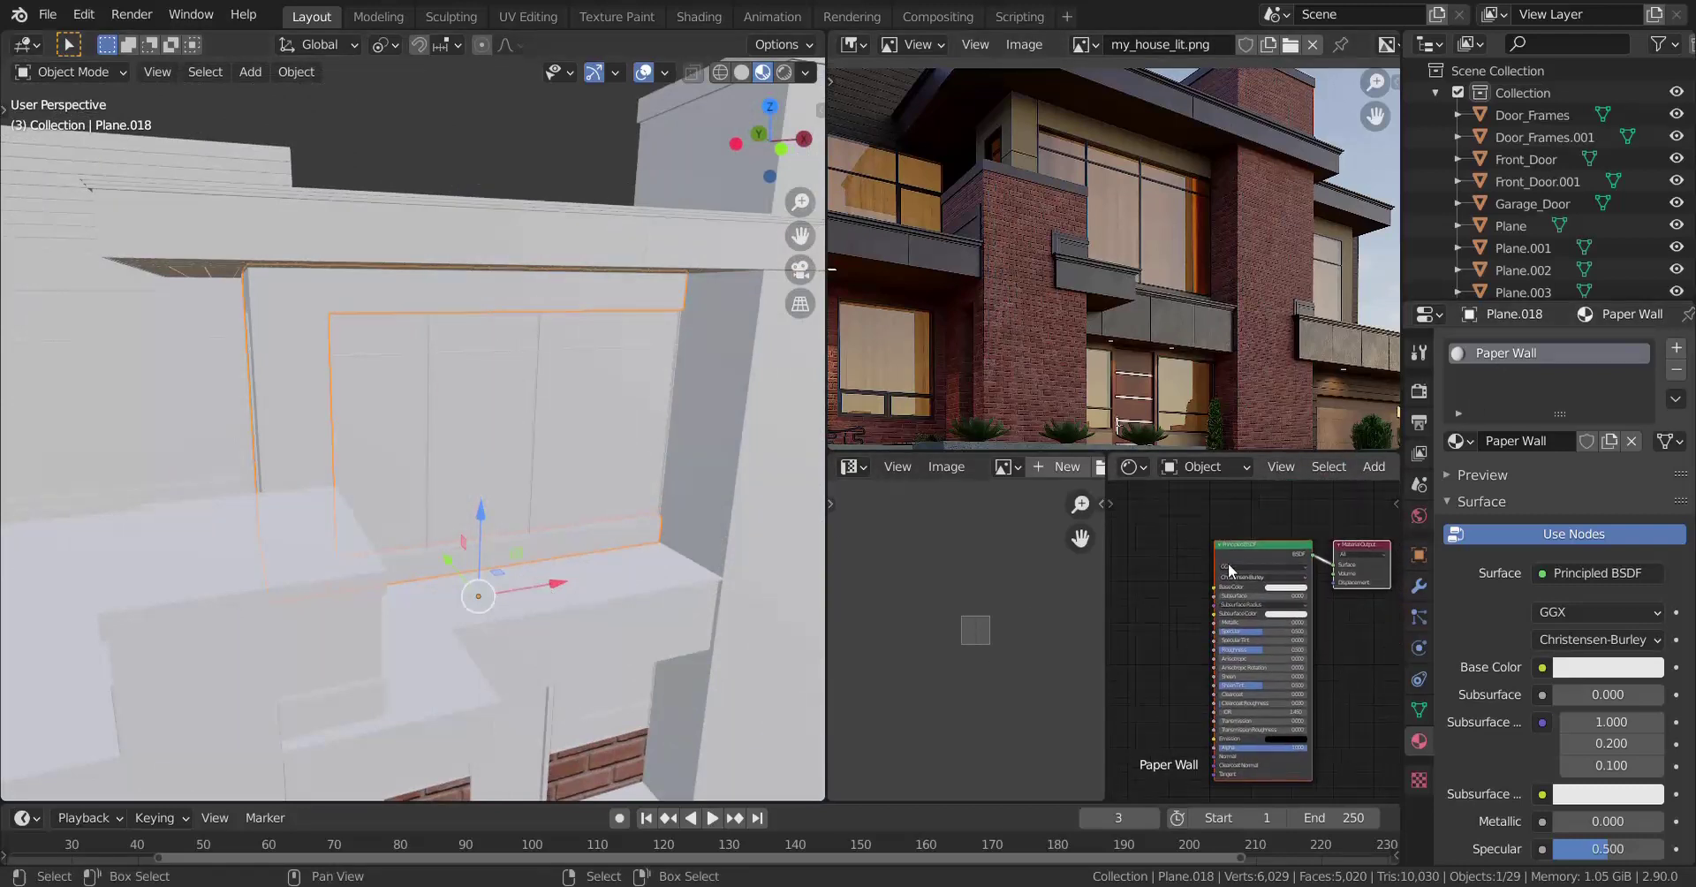
{"action": "left_click", "coordinate": [1247, 548]}
{"action": "key", "text": "ctrl+t"}
{"action": "middle_click_drag", "start_coordinate": [1166, 644], "coordinate": [1261, 598]}
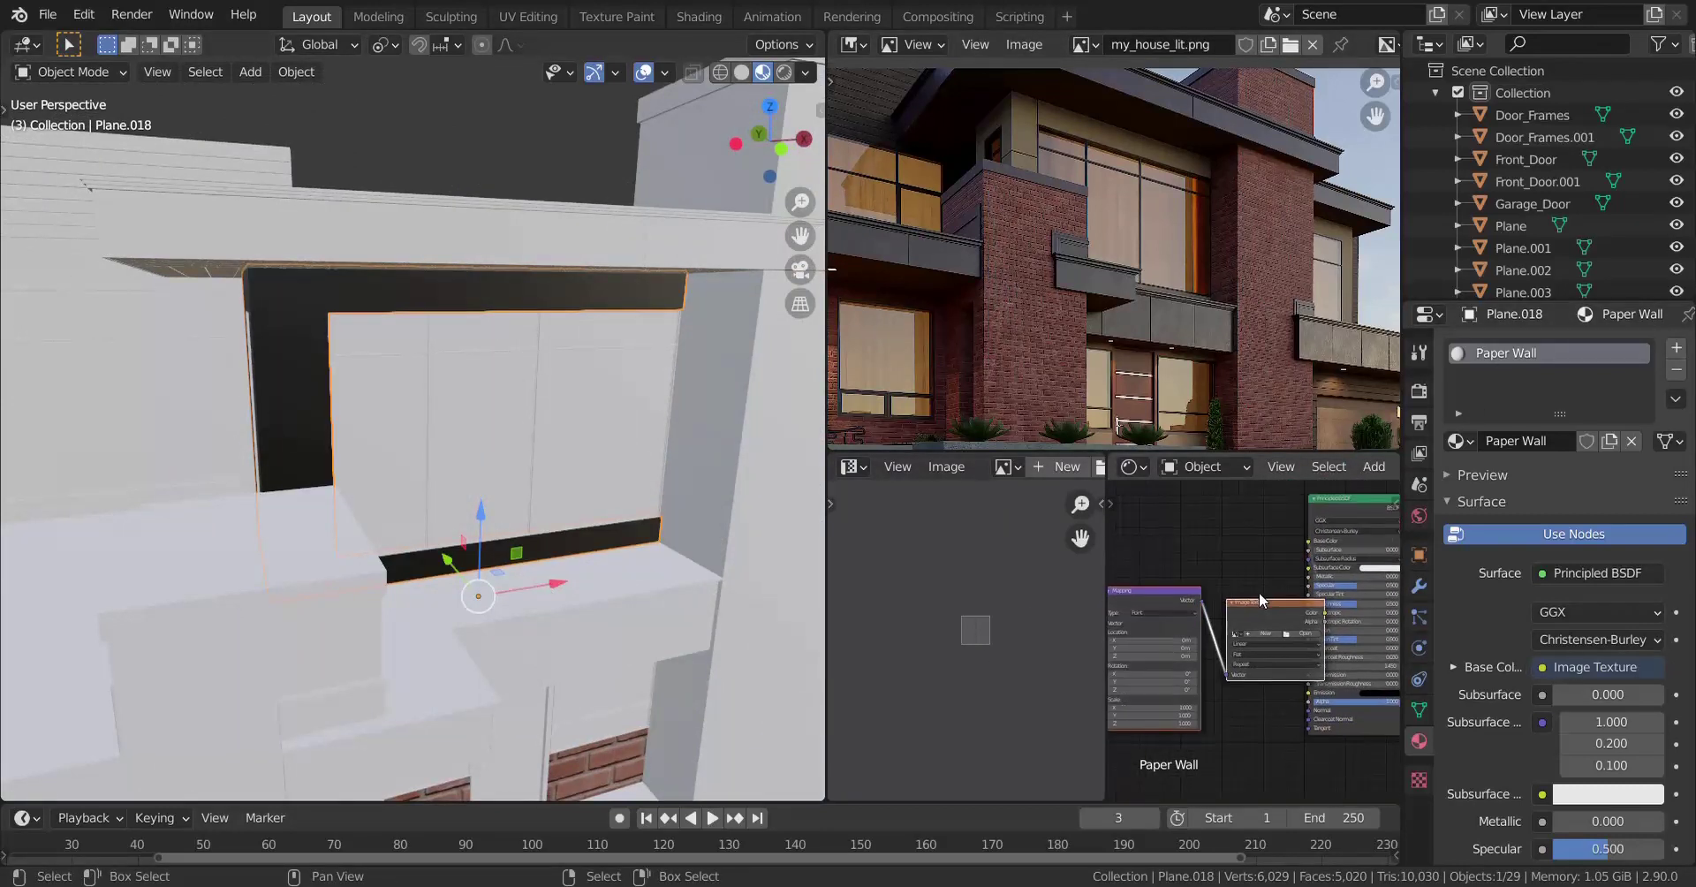
{"action": "left_click_drag", "start_coordinate": [1261, 598], "coordinate": [1134, 713]}
{"action": "middle_click_drag", "start_coordinate": [1179, 569], "coordinate": [1274, 745]}
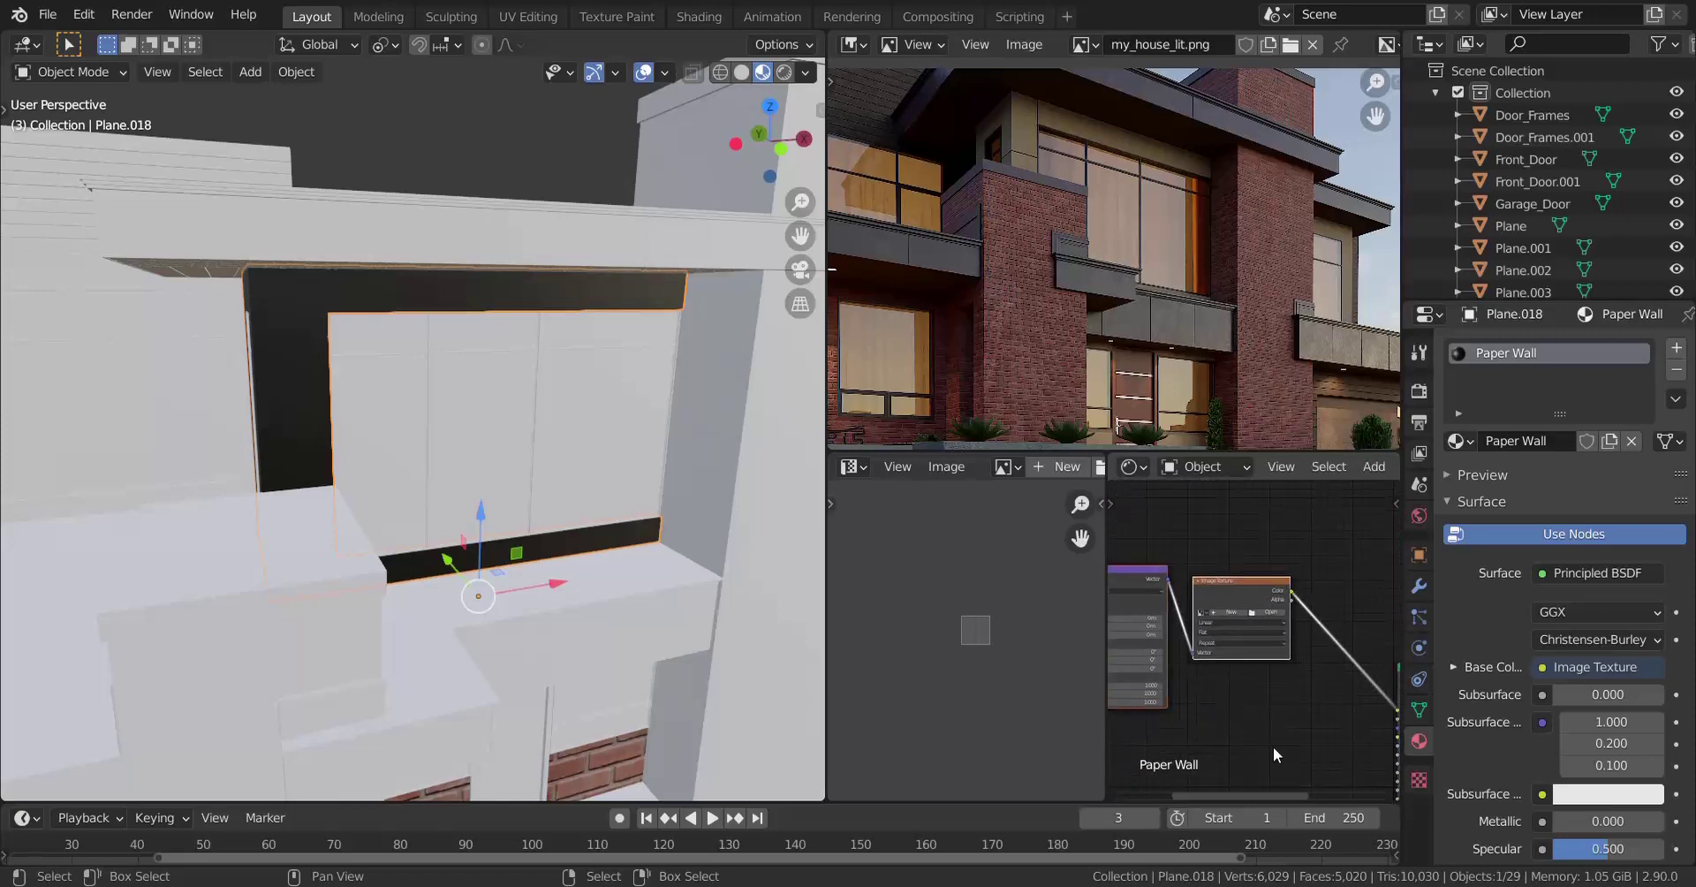
{"action": "scroll", "coordinate": [1275, 744], "scroll_direction": "up", "scroll_amount": 4}
Load Plaster36_COL_VAR2_3K.jpg from the Plaster36 3K textures folder as the Paper Wall base color, and check the wall.
{"action": "left_click", "coordinate": [1270, 602]}
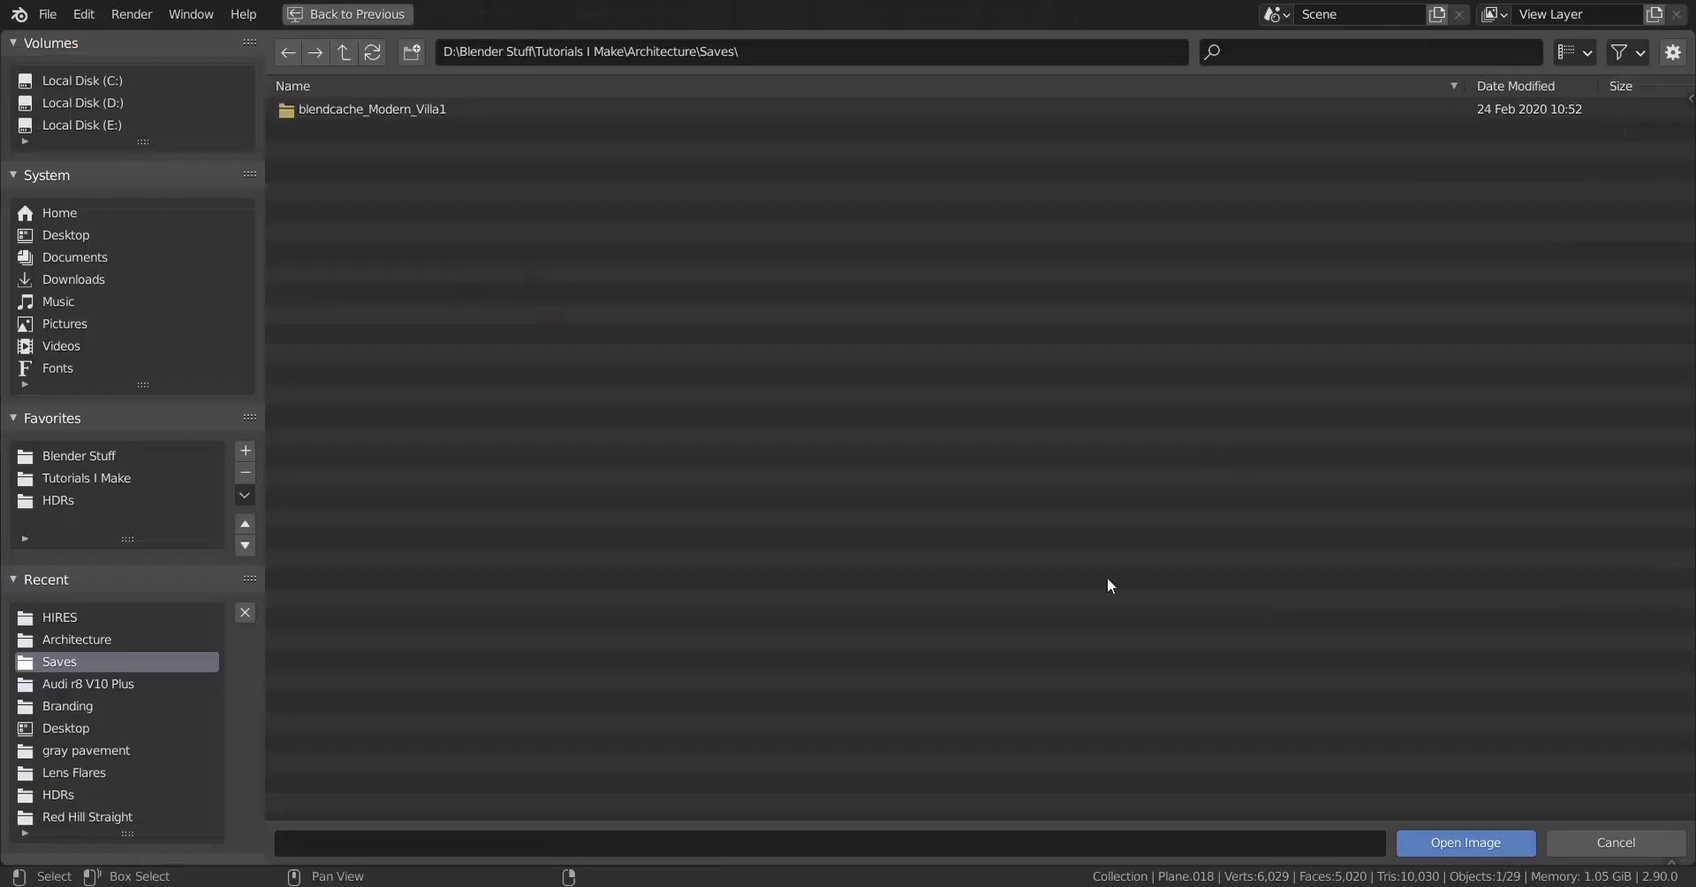
{"action": "left_click", "coordinate": [56, 639]}
{"action": "left_click", "coordinate": [338, 252]}
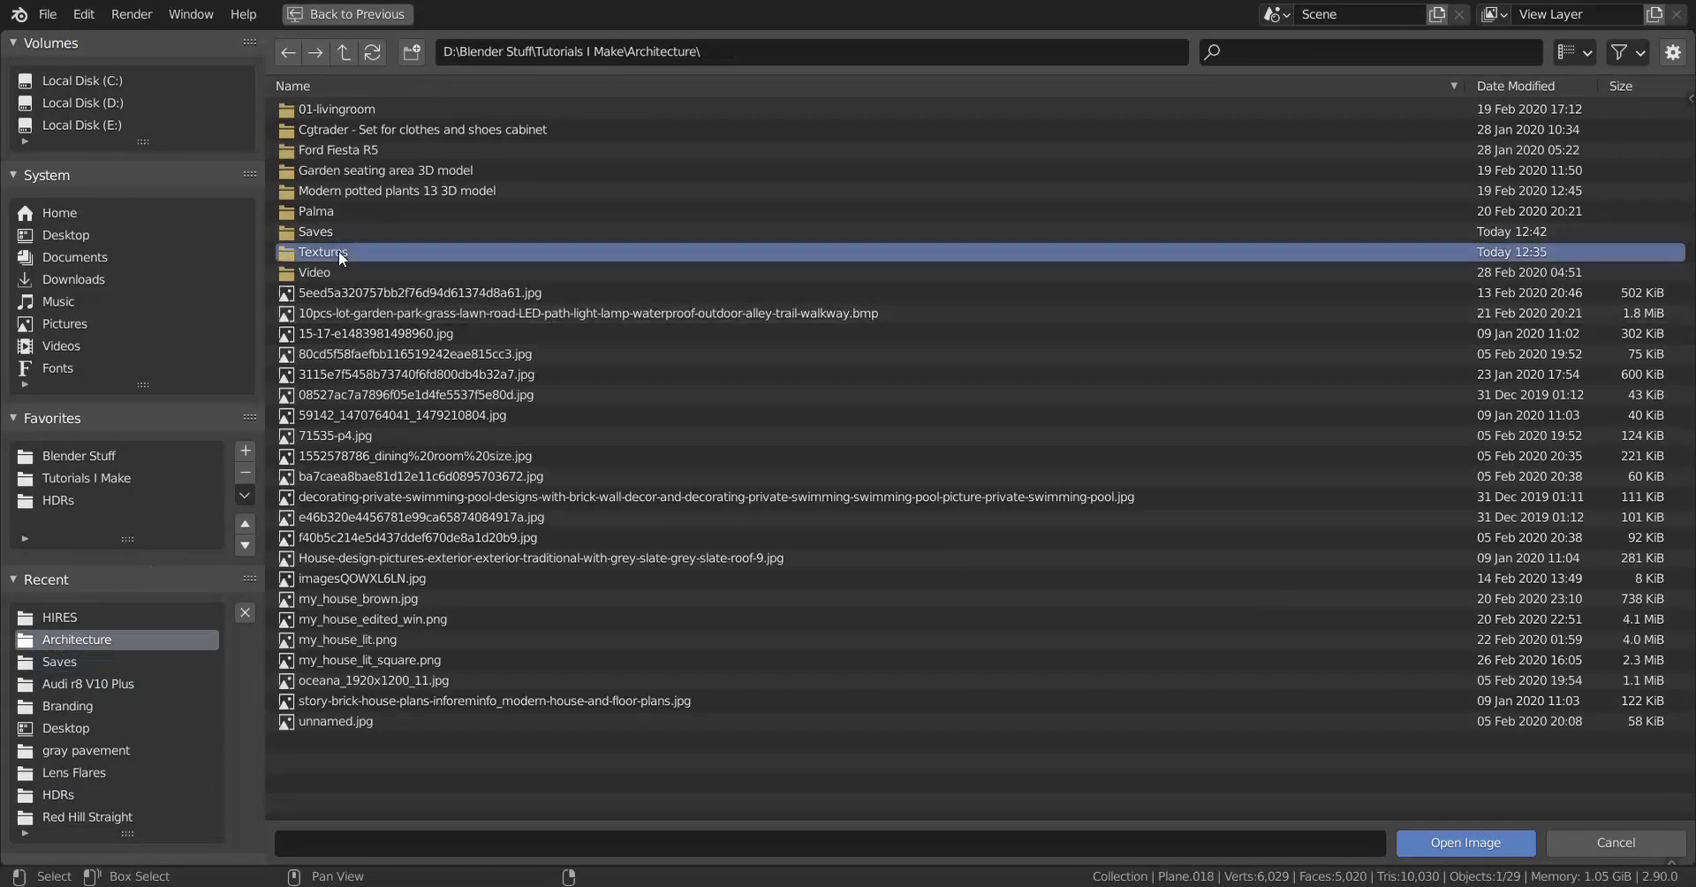
{"action": "left_click", "coordinate": [337, 251]}
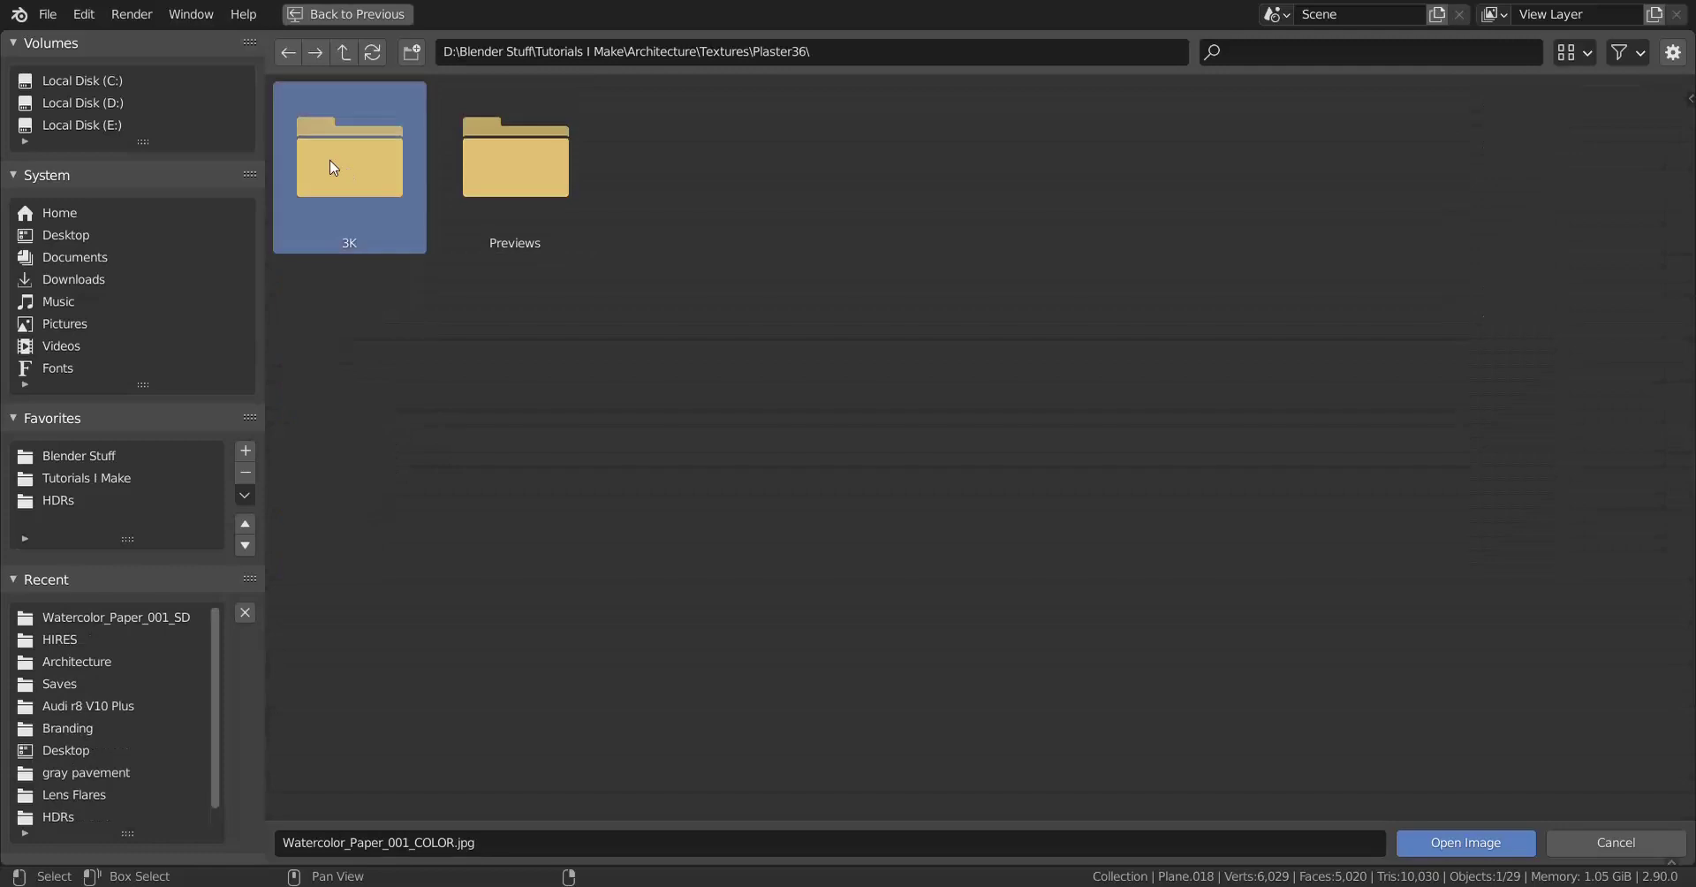
{"action": "double_click", "coordinate": [333, 167]}
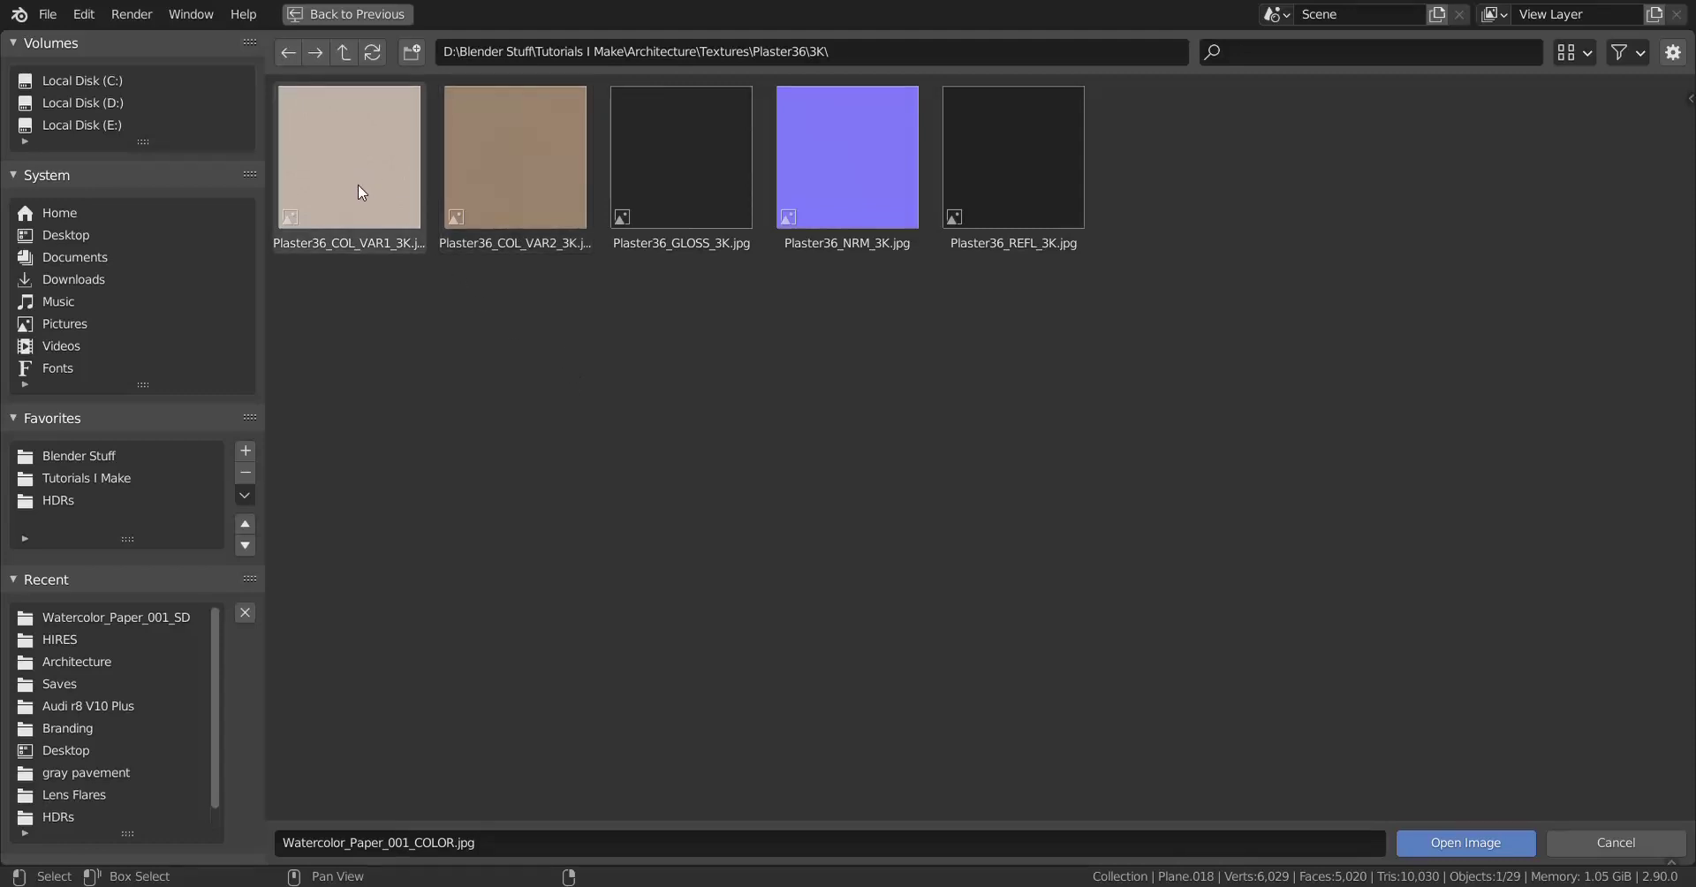
{"action": "double_click", "coordinate": [512, 175]}
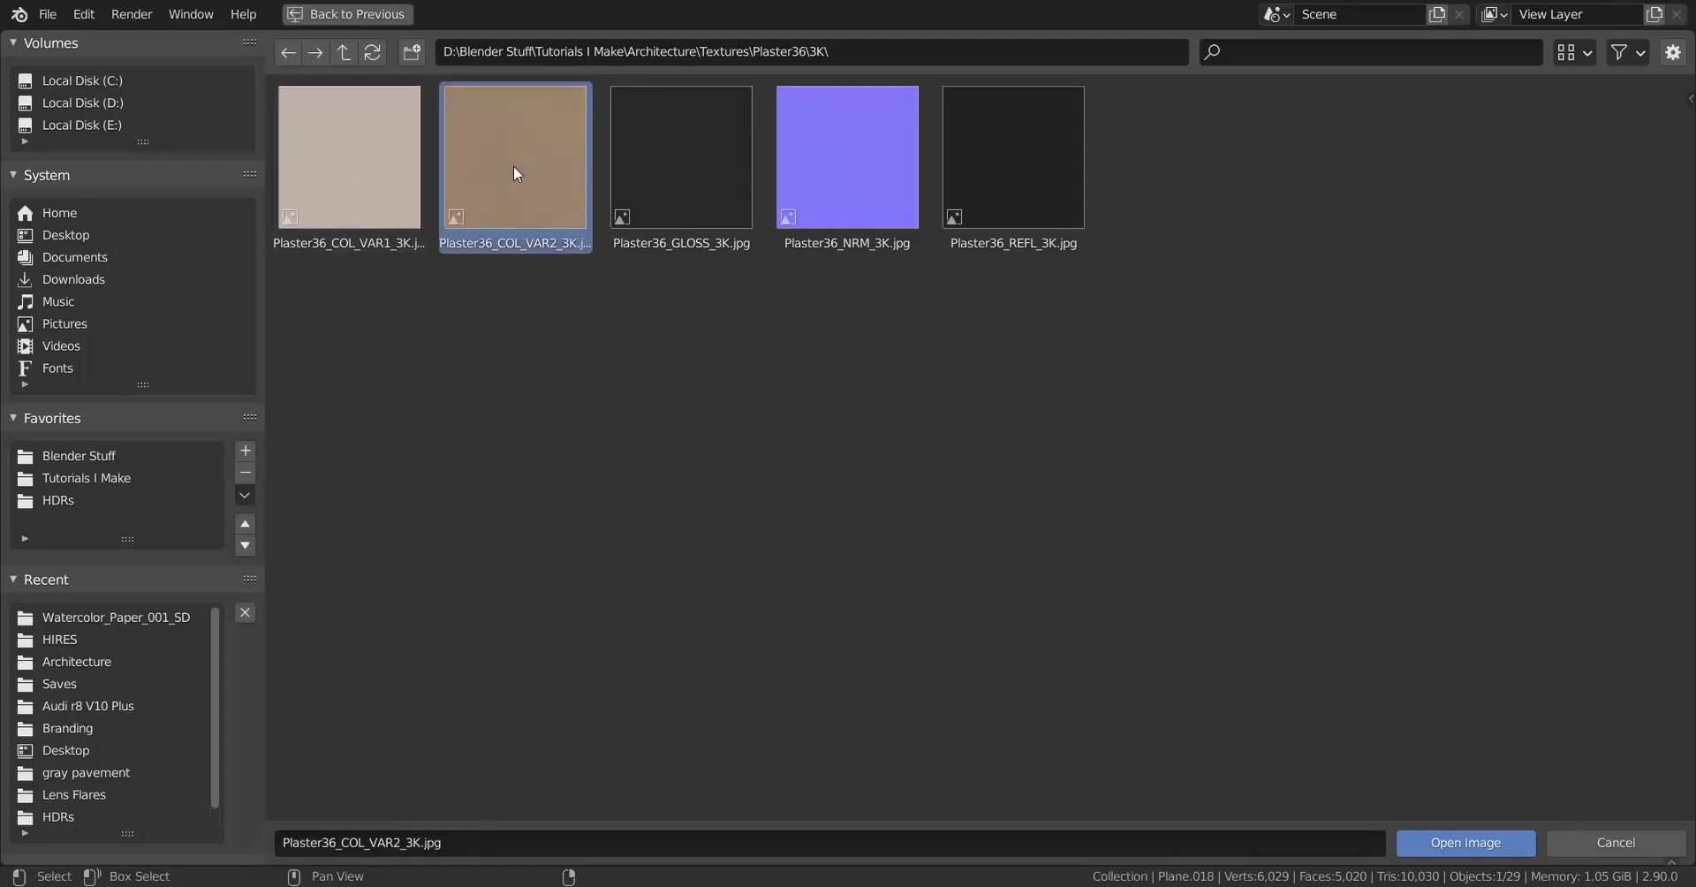
{"action": "scroll", "coordinate": [507, 408], "scroll_direction": "up", "scroll_amount": 2}
{"action": "mouse_move", "coordinate": [507, 409]}
{"action": "middle_mouse_down"}
{"action": "mouse_move", "coordinate": [425, 408]}
{"action": "mouse_move", "coordinate": [484, 411]}
{"action": "middle_mouse_up"}
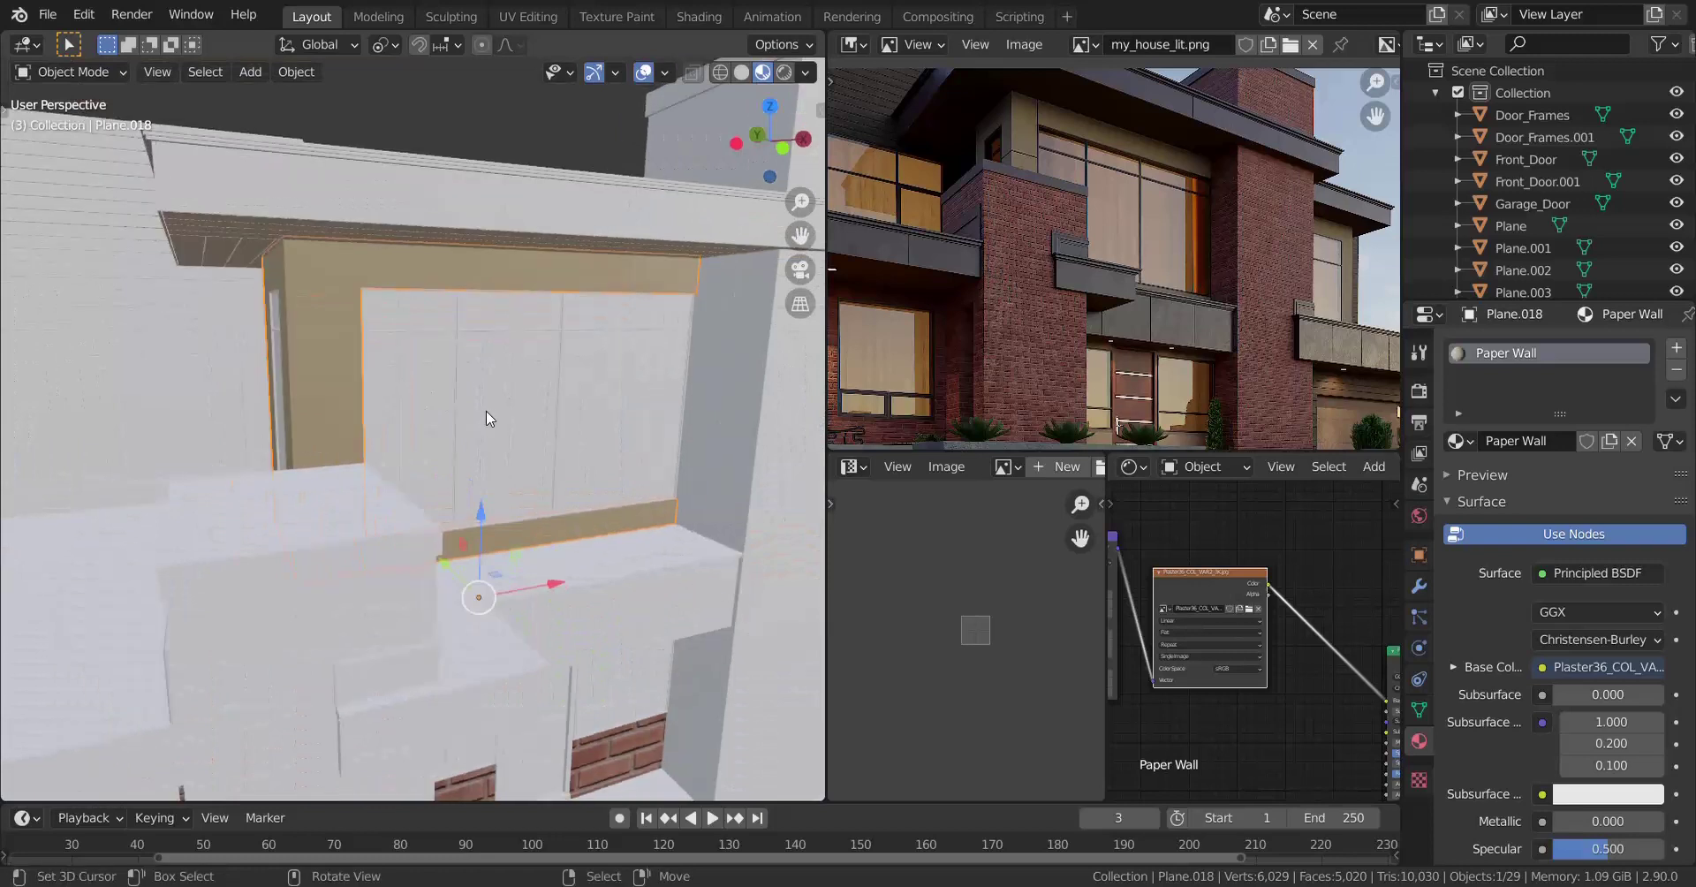
{"action": "middle_click_drag", "start_coordinate": [613, 412], "coordinate": [634, 414]}
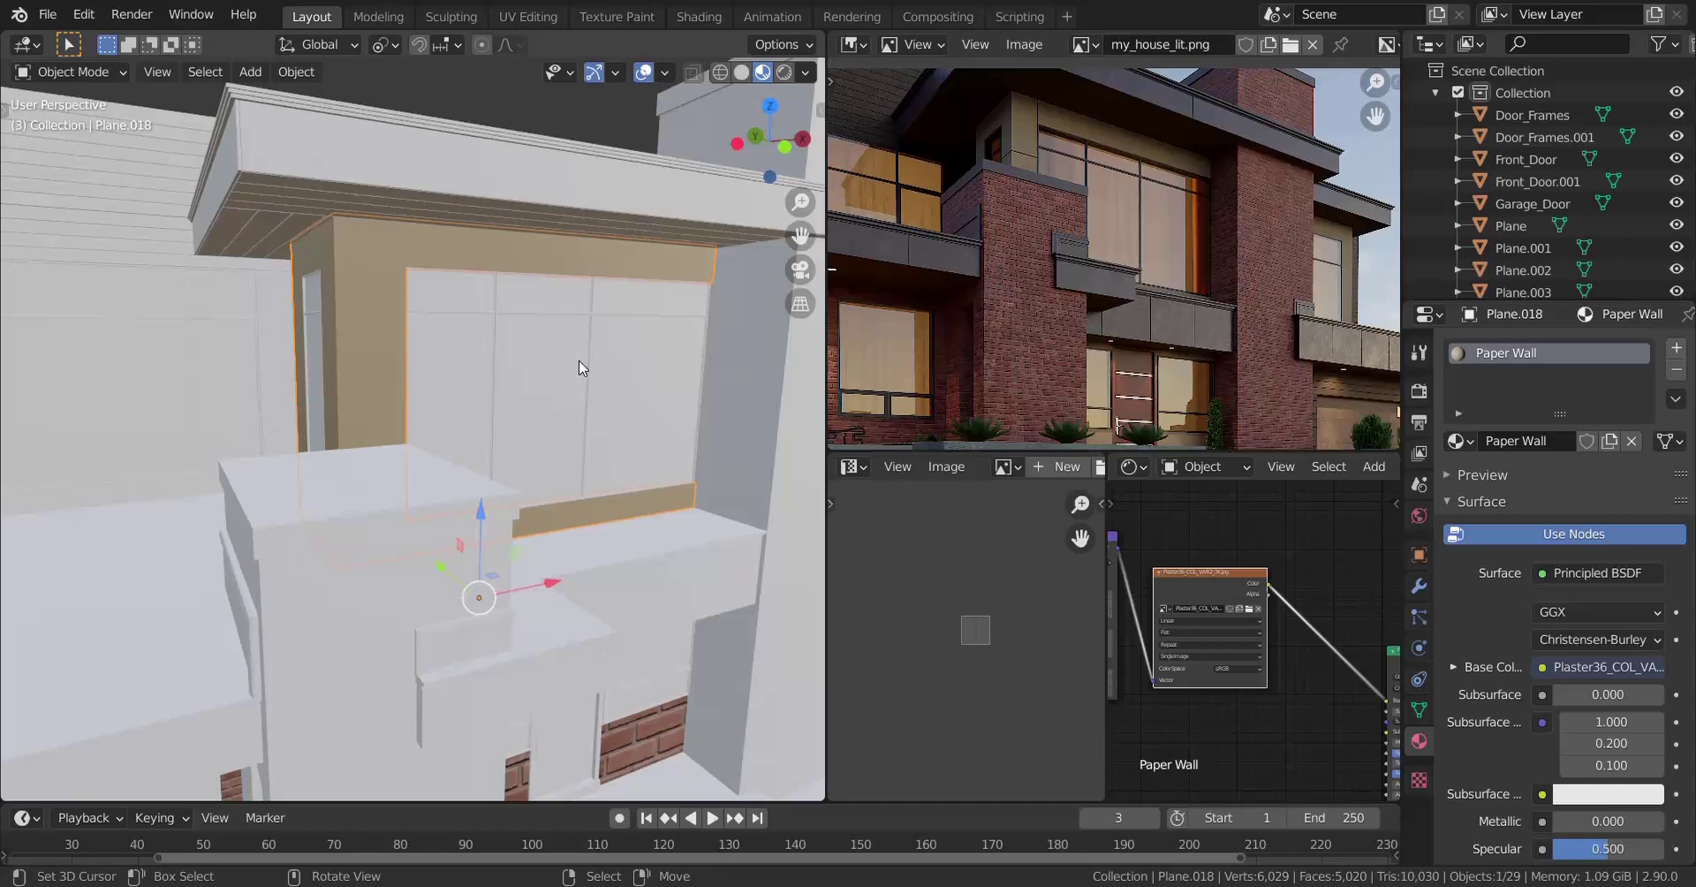
Duplicate the plaster color texture node below the original and connect the copy to the Mapping node.
{"action": "middle_click_drag", "start_coordinate": [1238, 608], "coordinate": [1244, 536]}
{"action": "scroll", "coordinate": [1200, 613], "scroll_direction": "down", "scroll_amount": 4}
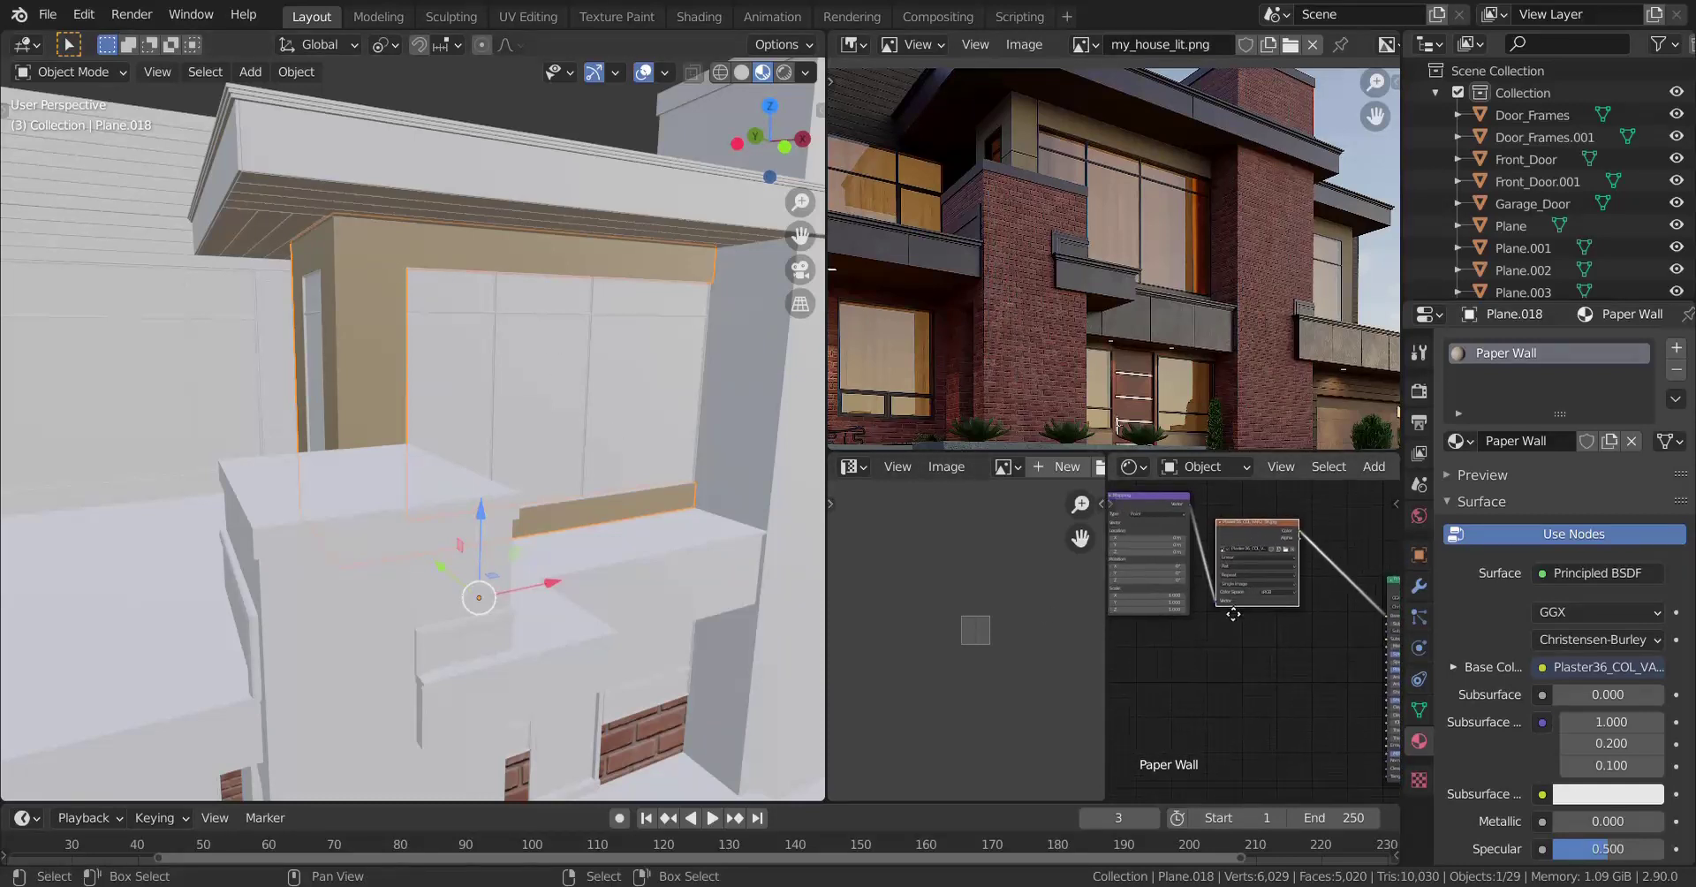
{"action": "key", "text": "shift+d"}
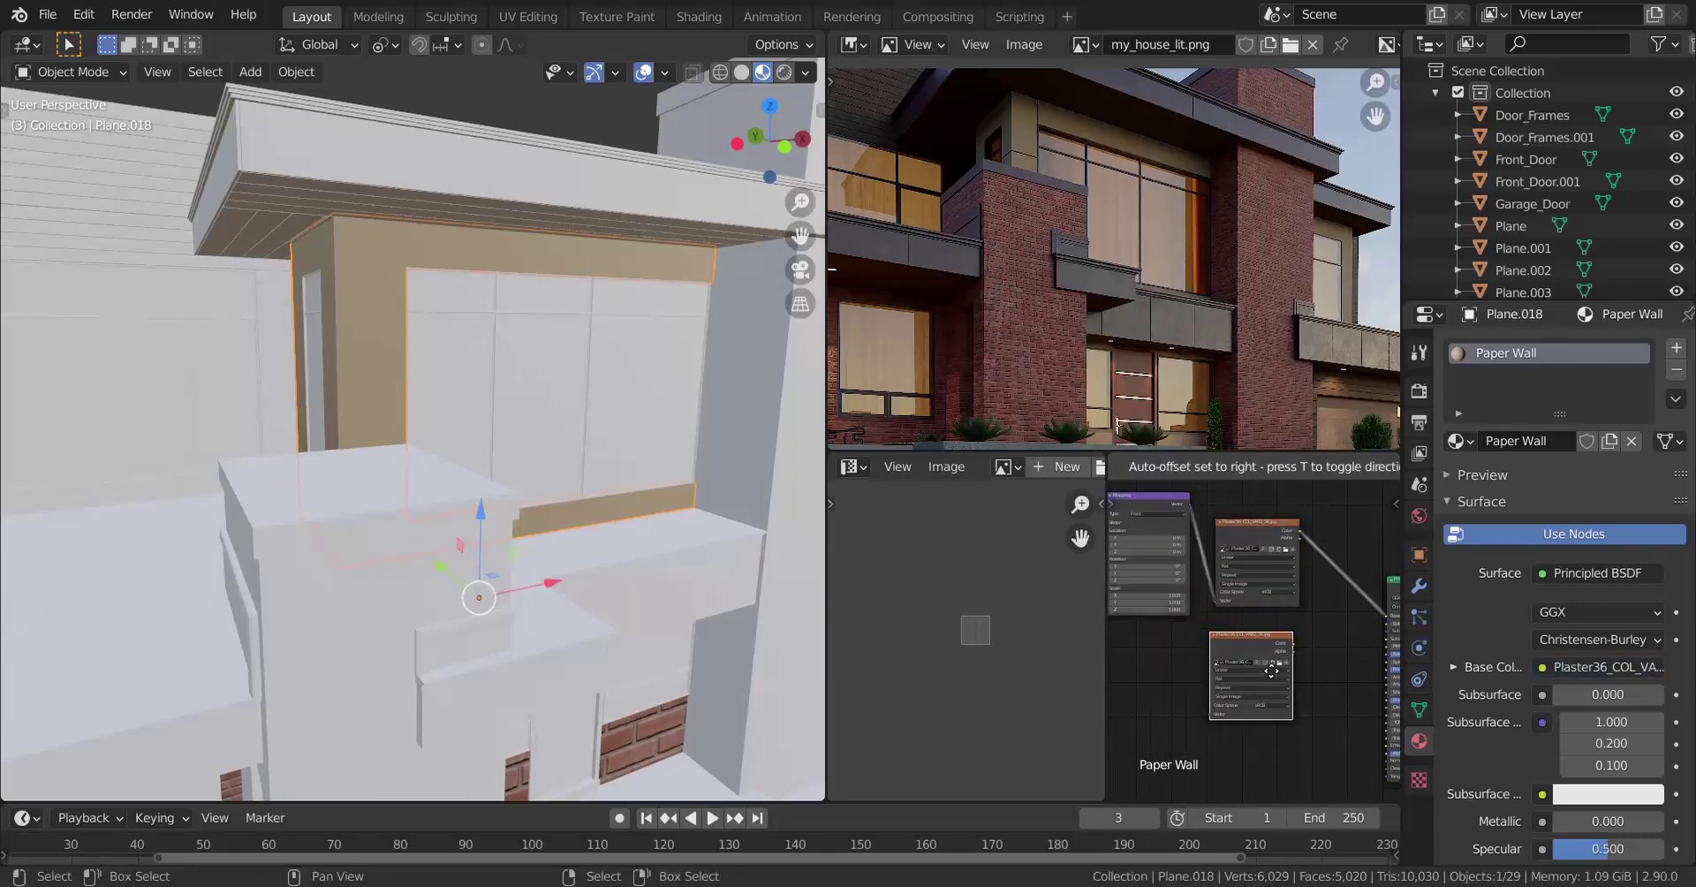
{"action": "left_click", "coordinate": [1269, 649]}
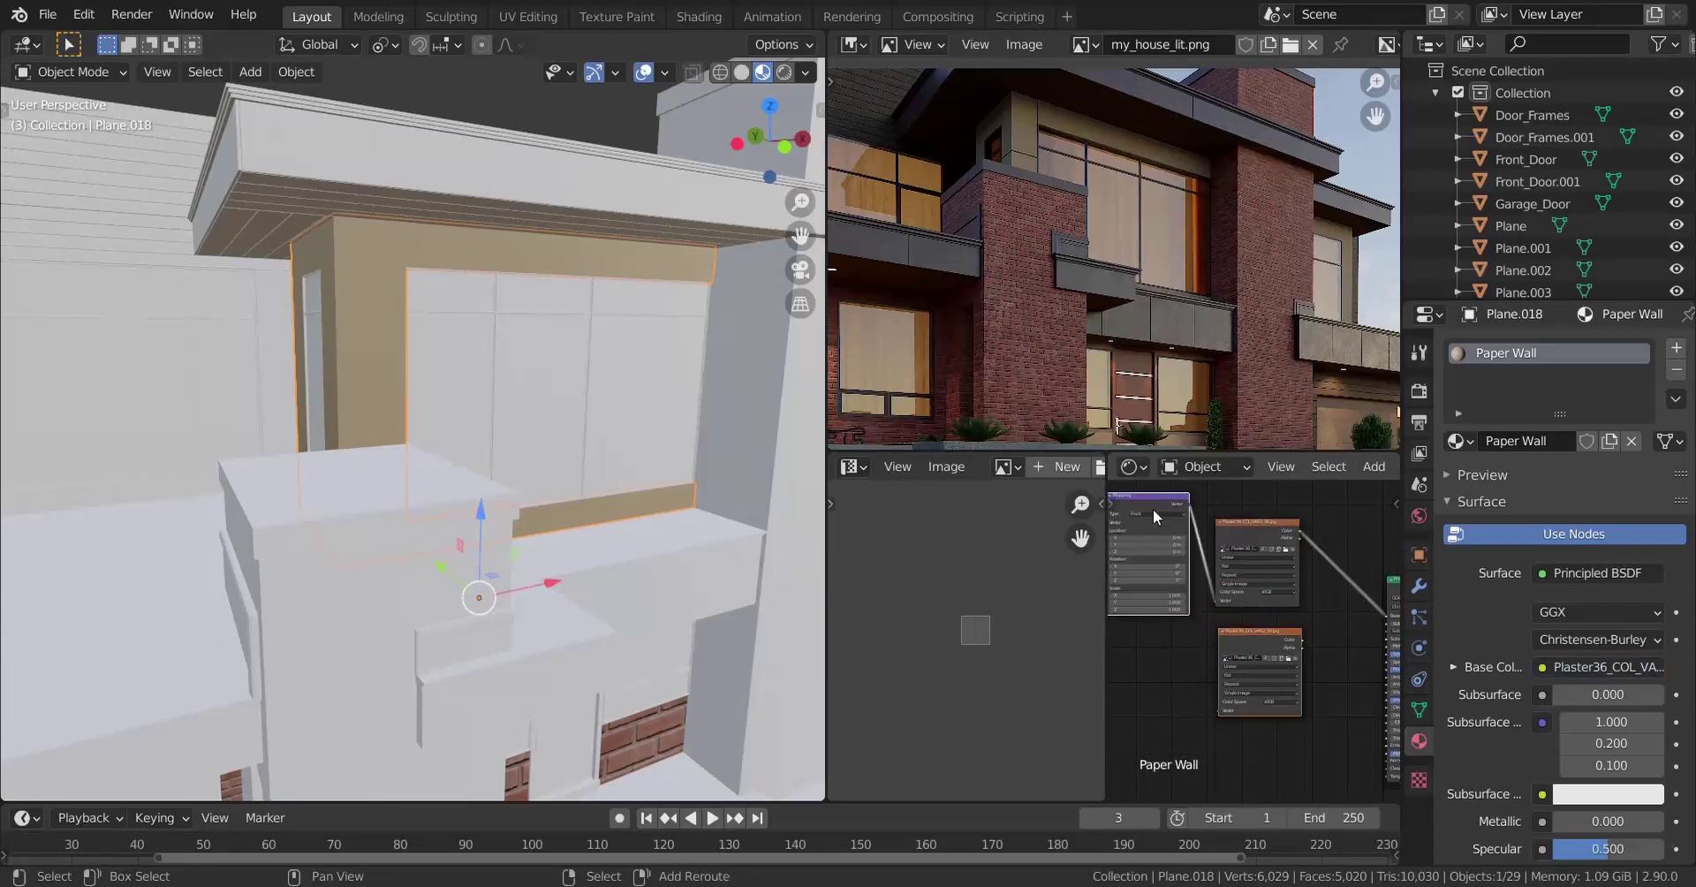
{"action": "key", "text": "f"}
{"action": "scroll", "coordinate": [1223, 568], "scroll_direction": "up", "scroll_amount": 4}
{"action": "mouse_move", "coordinate": [1283, 720]}
{"action": "middle_mouse_down"}
{"action": "mouse_move", "coordinate": [1223, 569]}
{"action": "mouse_move", "coordinate": [1297, 711]}
{"action": "middle_mouse_up"}
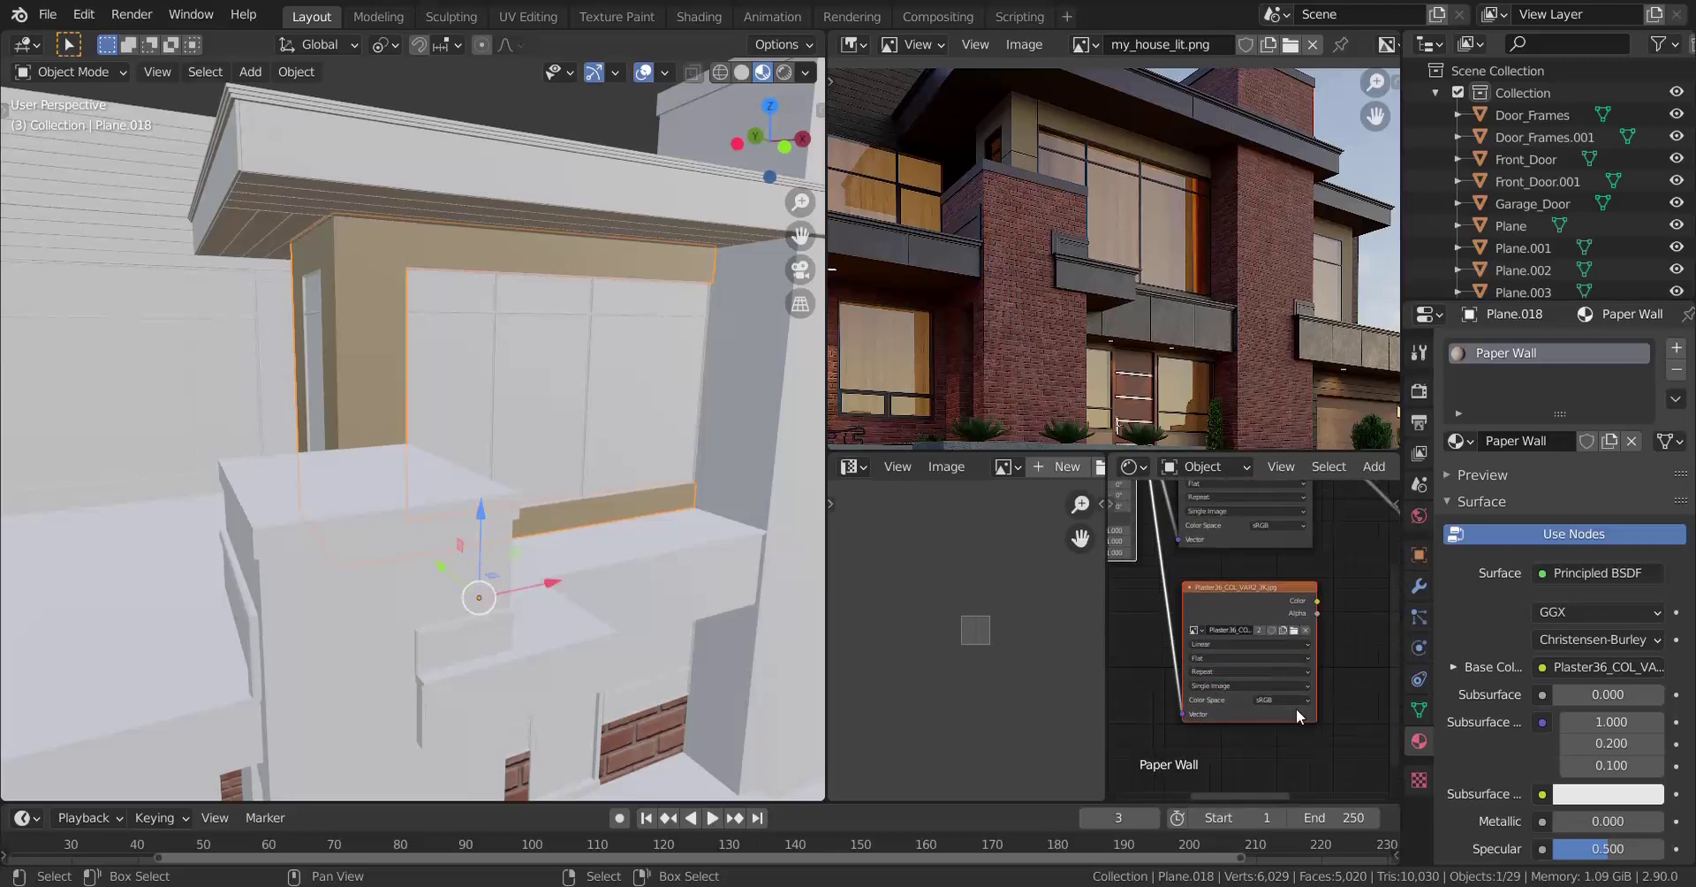
Load Plaster36_GLOSS_3K.jpg into the duplicated texture node and set its color space to Non-Color.
{"action": "left_click", "coordinate": [1295, 631]}
{"action": "double_click", "coordinate": [649, 167]}
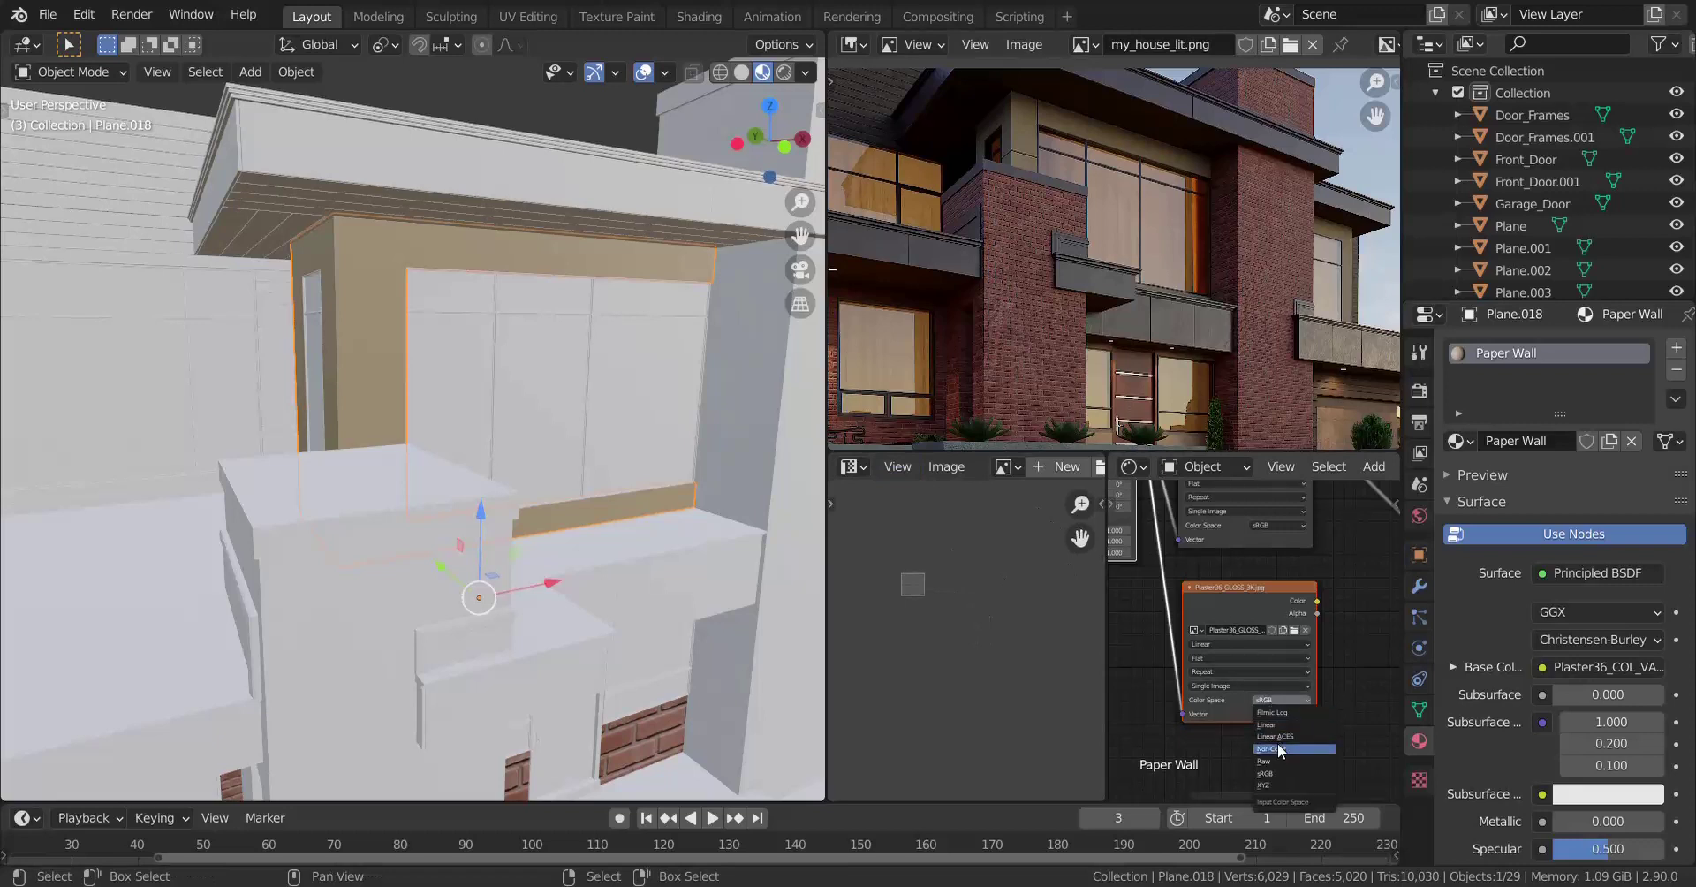
{"action": "left_click", "coordinate": [1280, 750]}
Connect the gloss map's color to the Principled BSDF's Roughness through an Invert node.
{"action": "middle_click_drag", "start_coordinate": [1383, 655], "coordinate": [1290, 594]}
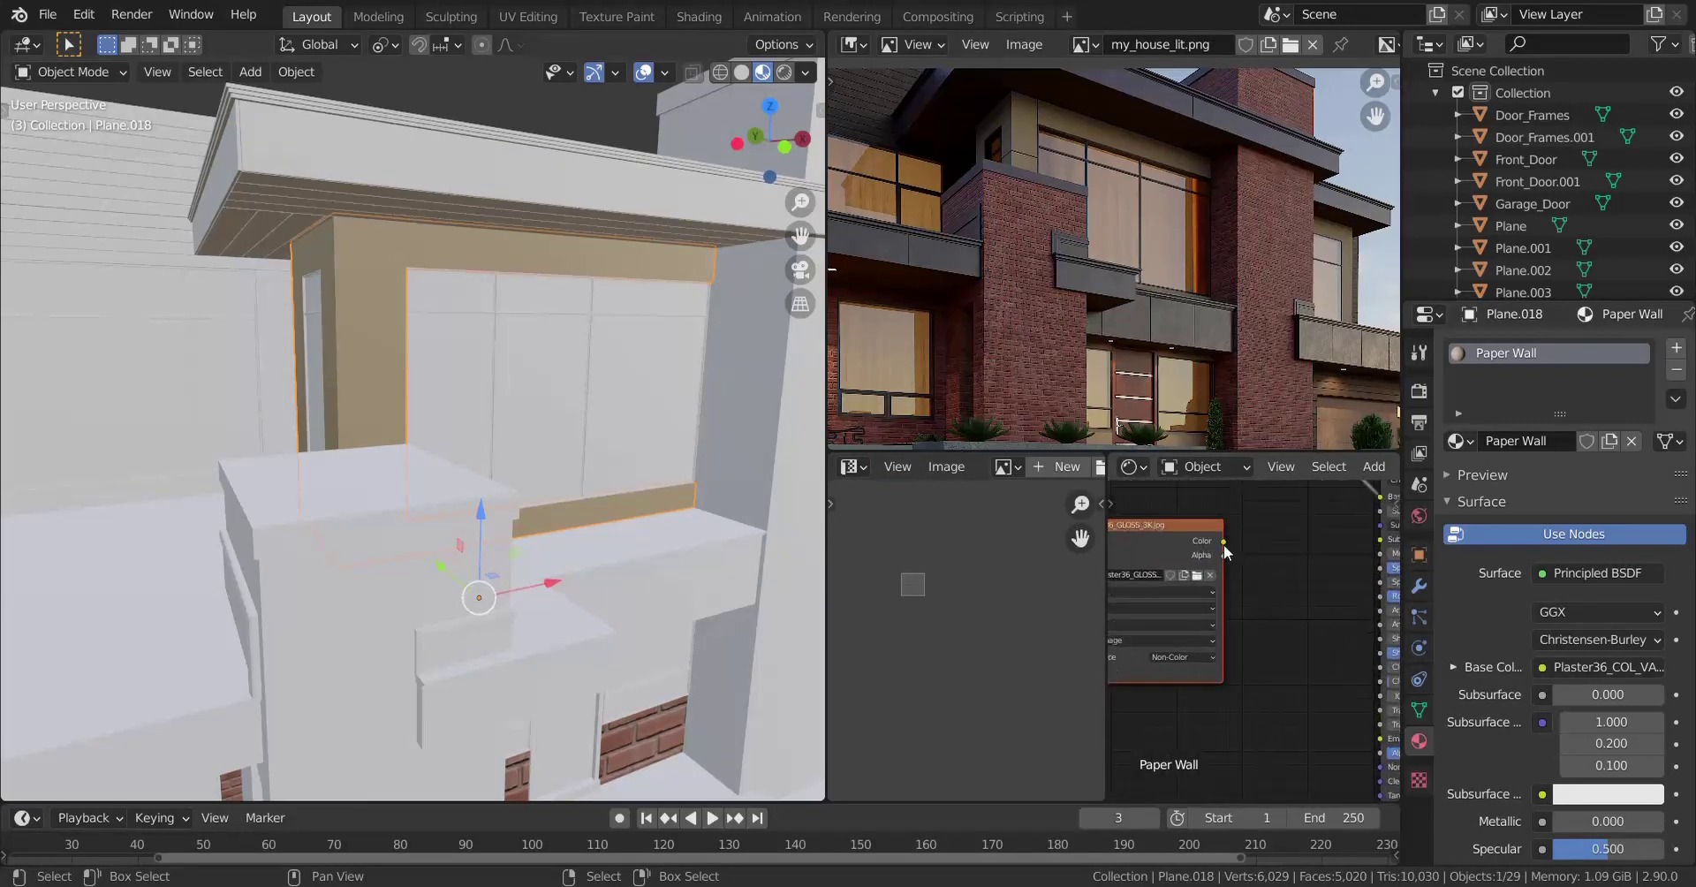
{"action": "left_click_drag", "start_coordinate": [1223, 541], "coordinate": [1295, 592]}
{"action": "key", "text": "shift+a"}
{"action": "mouse_move", "coordinate": [1217, 534]}
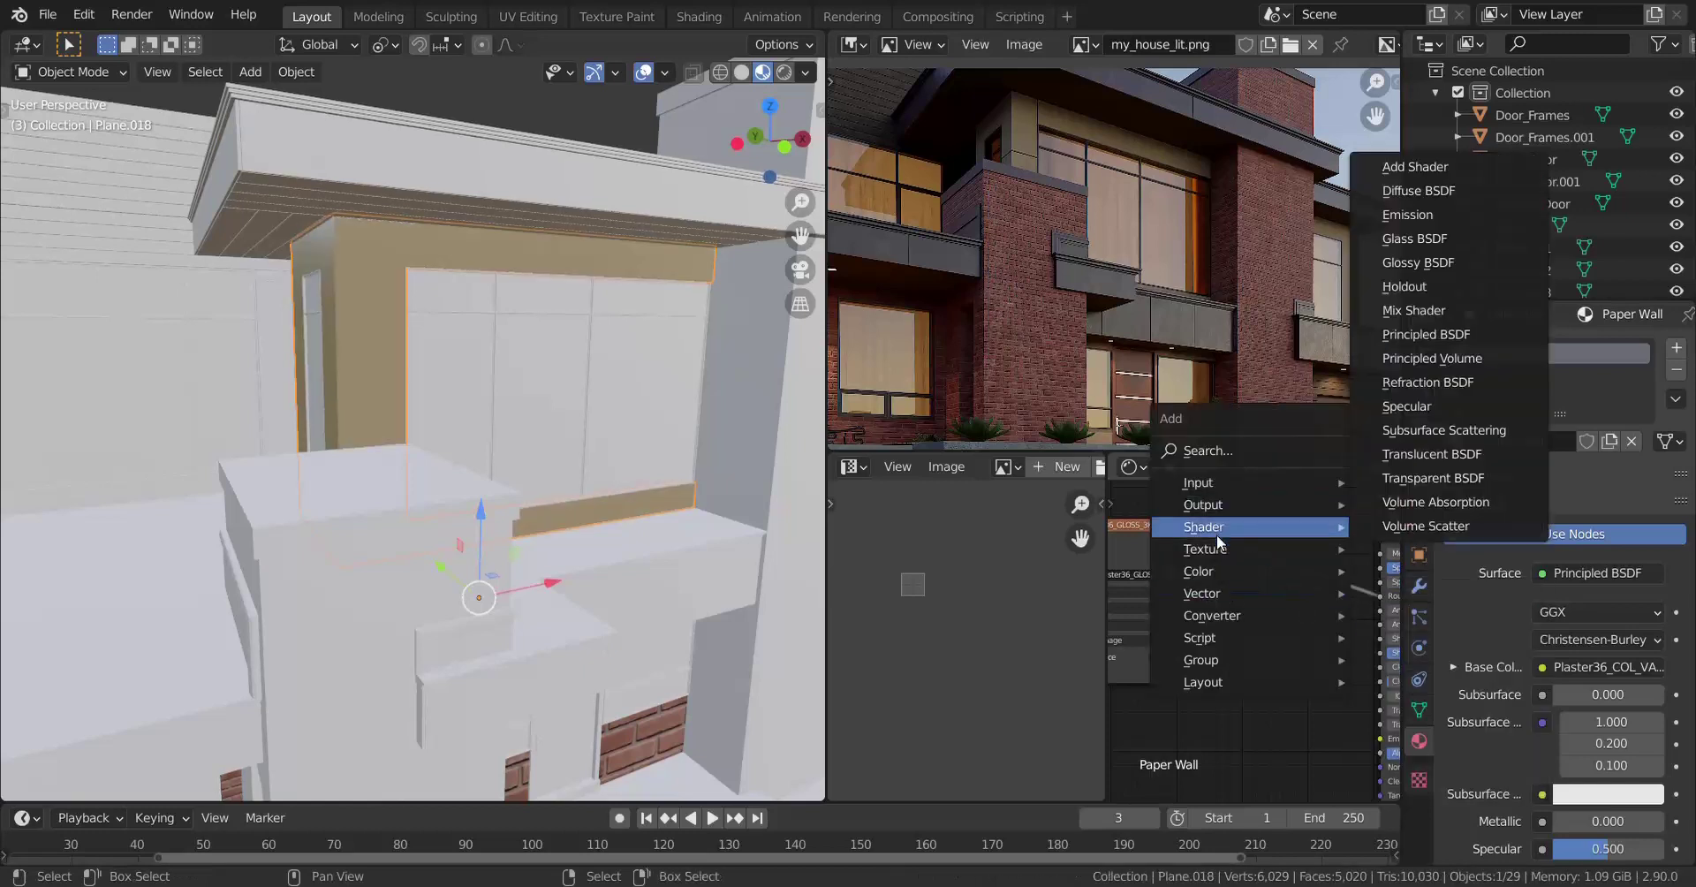
{"action": "mouse_move", "coordinate": [1237, 569]}
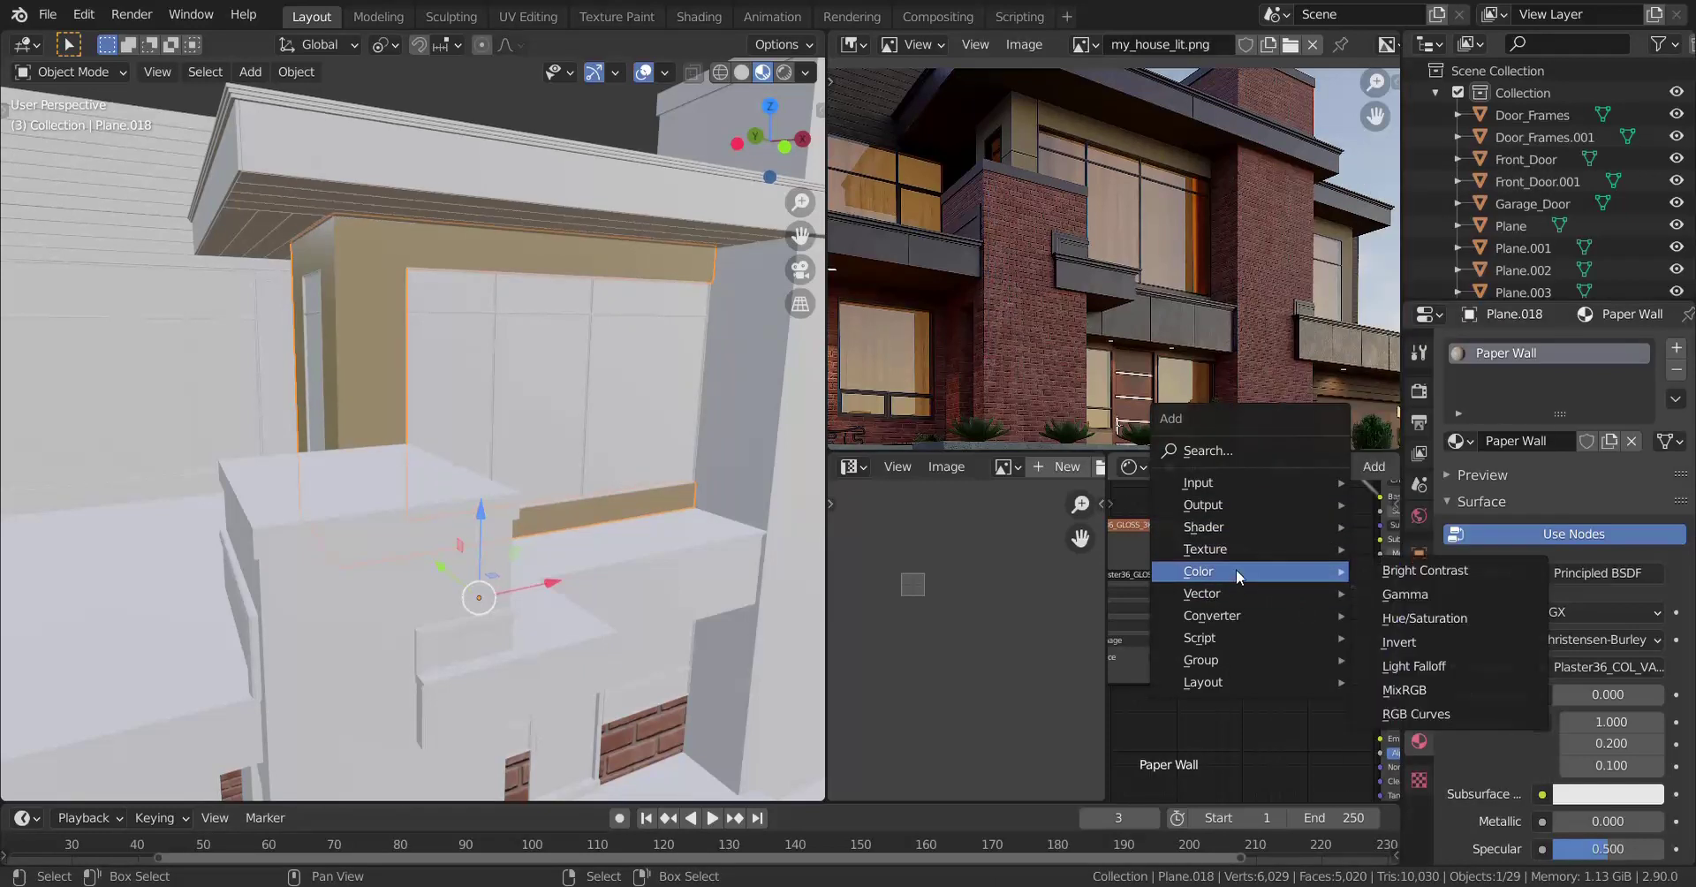
{"action": "left_click", "coordinate": [1424, 638]}
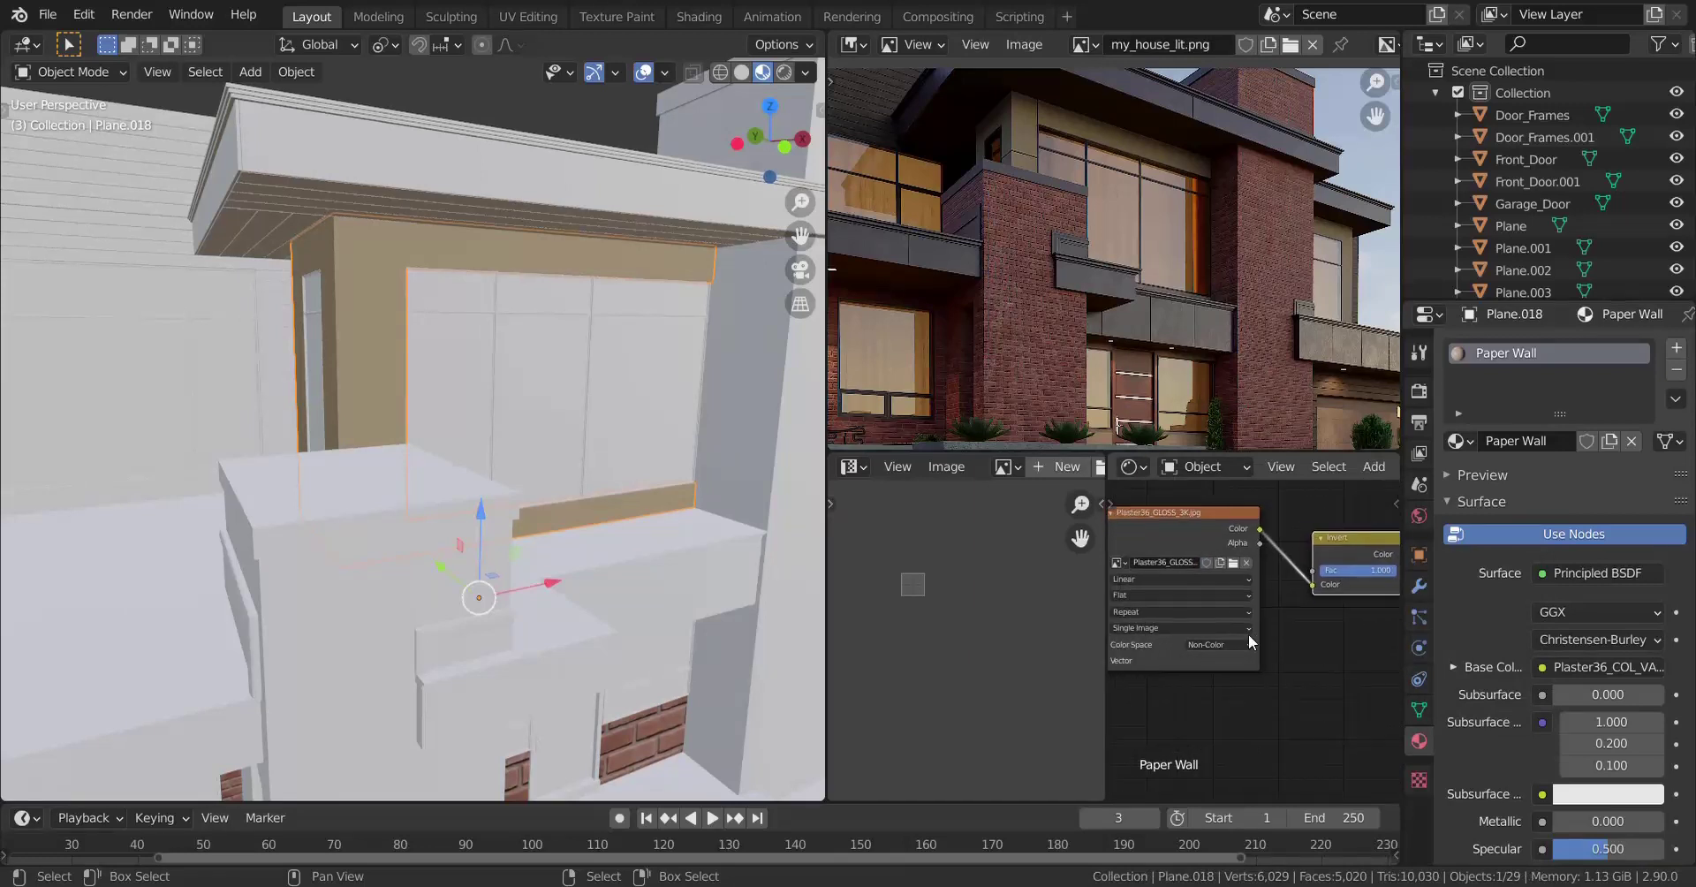
Duplicate the gloss texture node below it and load Plaster36_NRM_3K.jpg into the copy.
{"action": "scroll", "coordinate": [1191, 532], "scroll_direction": "down", "scroll_amount": 3}
{"action": "key", "text": "shift+d"}
{"action": "left_click", "coordinate": [1212, 643]}
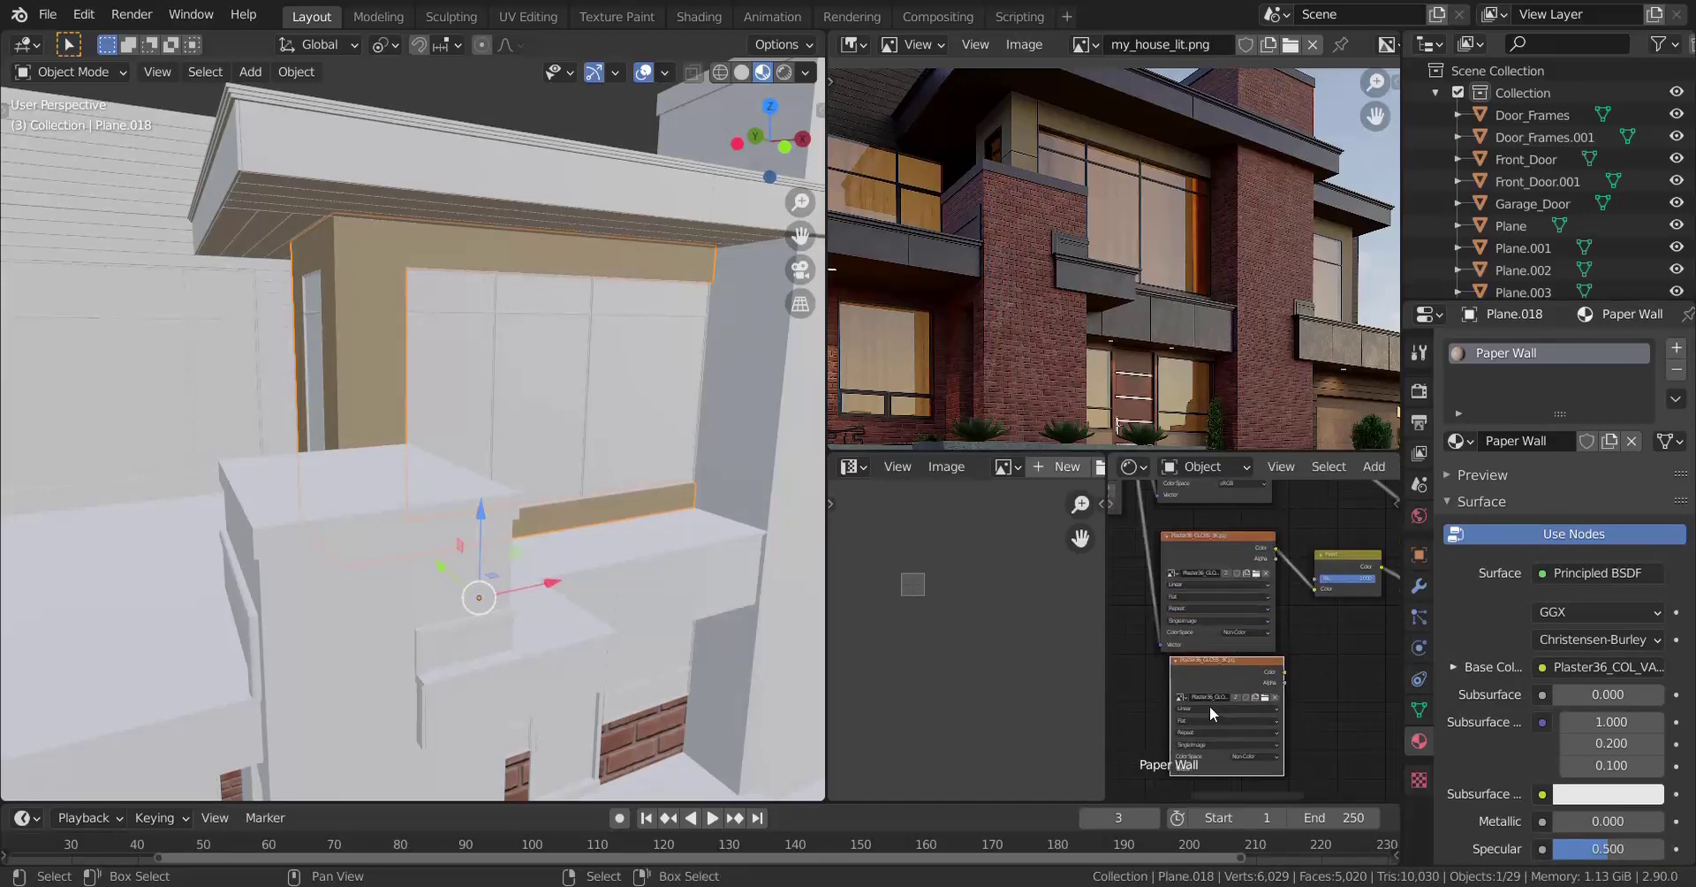
{"action": "scroll", "coordinate": [1212, 642], "scroll_direction": "up", "scroll_amount": 2}
{"action": "left_click", "coordinate": [1279, 711]}
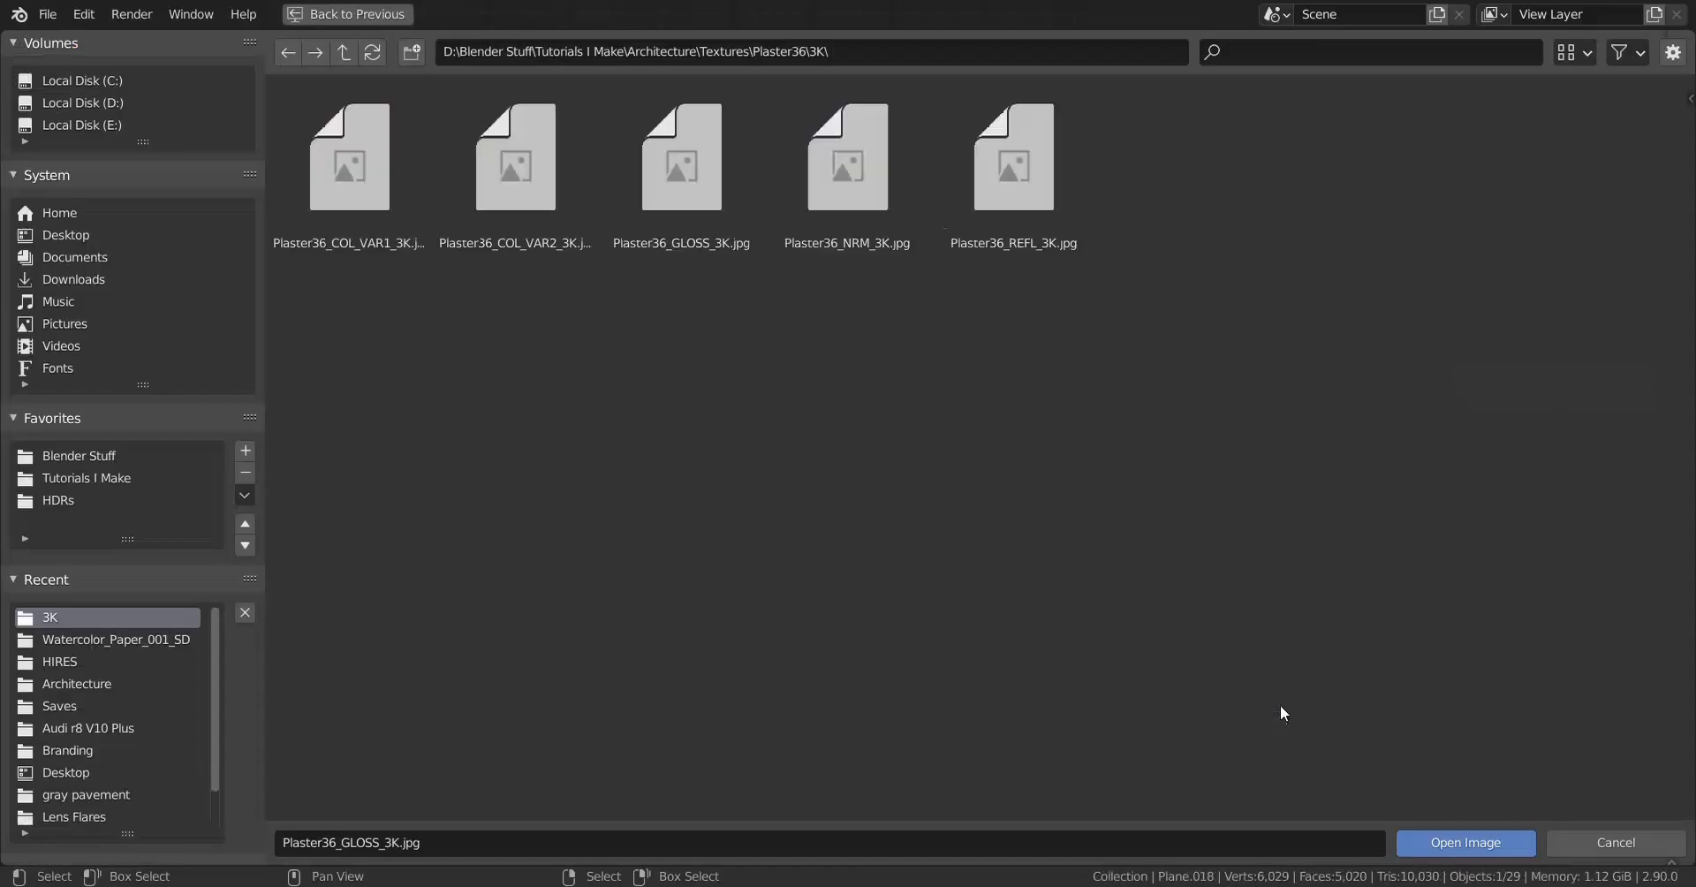
{"action": "double_click", "coordinate": [858, 221]}
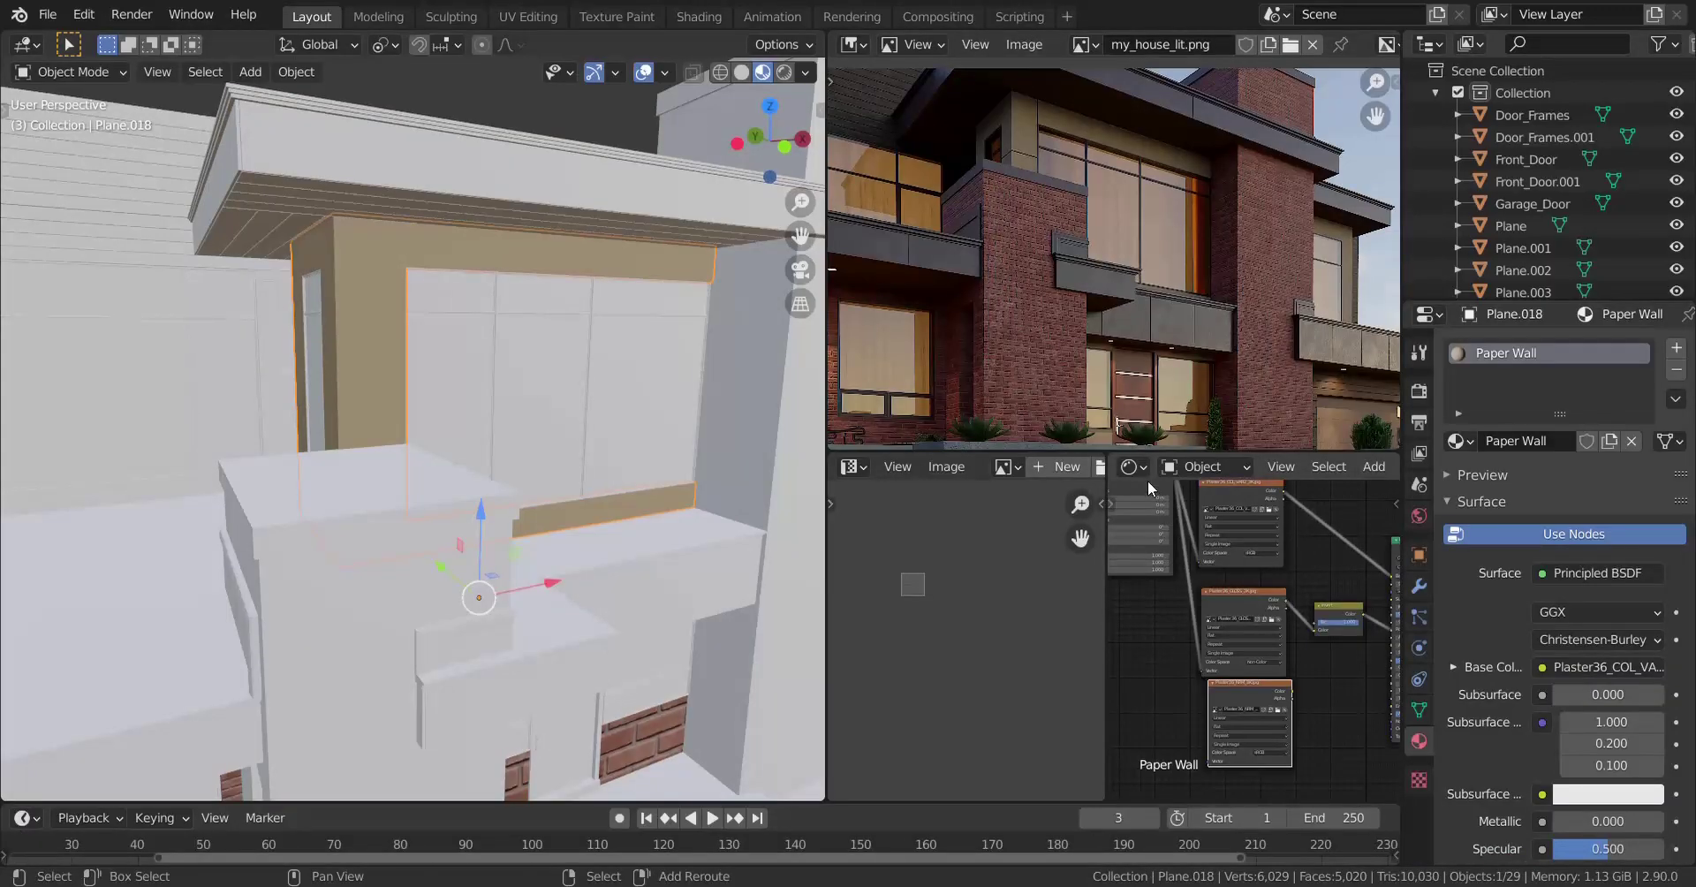
{"action": "scroll", "coordinate": [1194, 585], "scroll_direction": "up", "scroll_amount": 3}
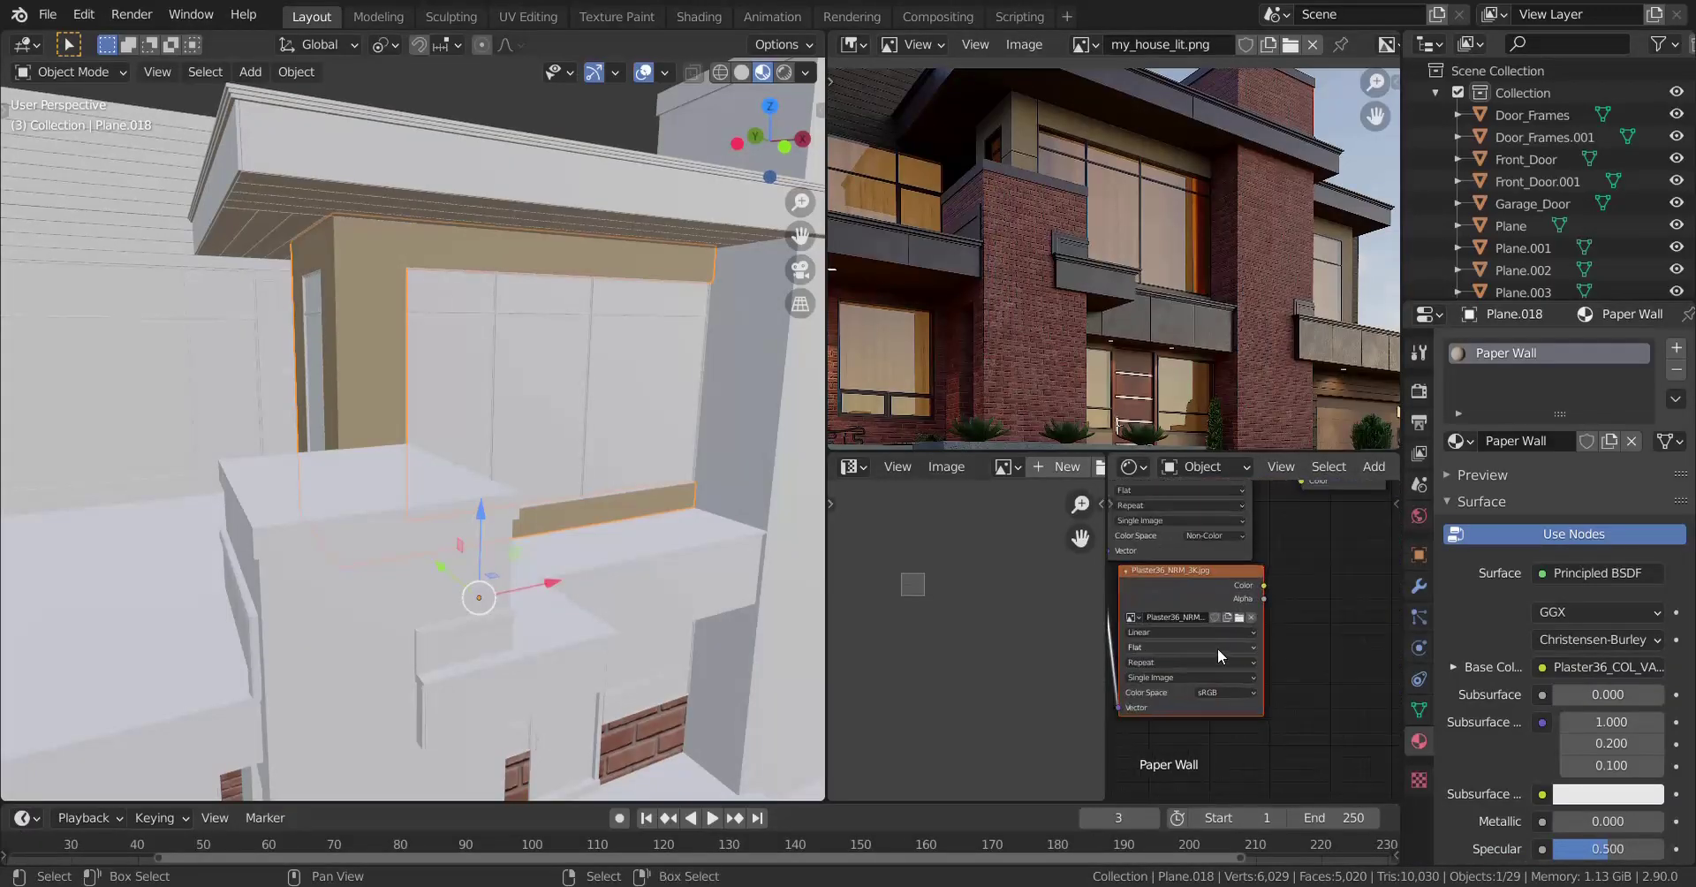
Set the plaster normal texture's color space to Non-Color and connect it to the Principled BSDF's Normal through a Normal Map node.
{"action": "left_click", "coordinate": [1227, 742]}
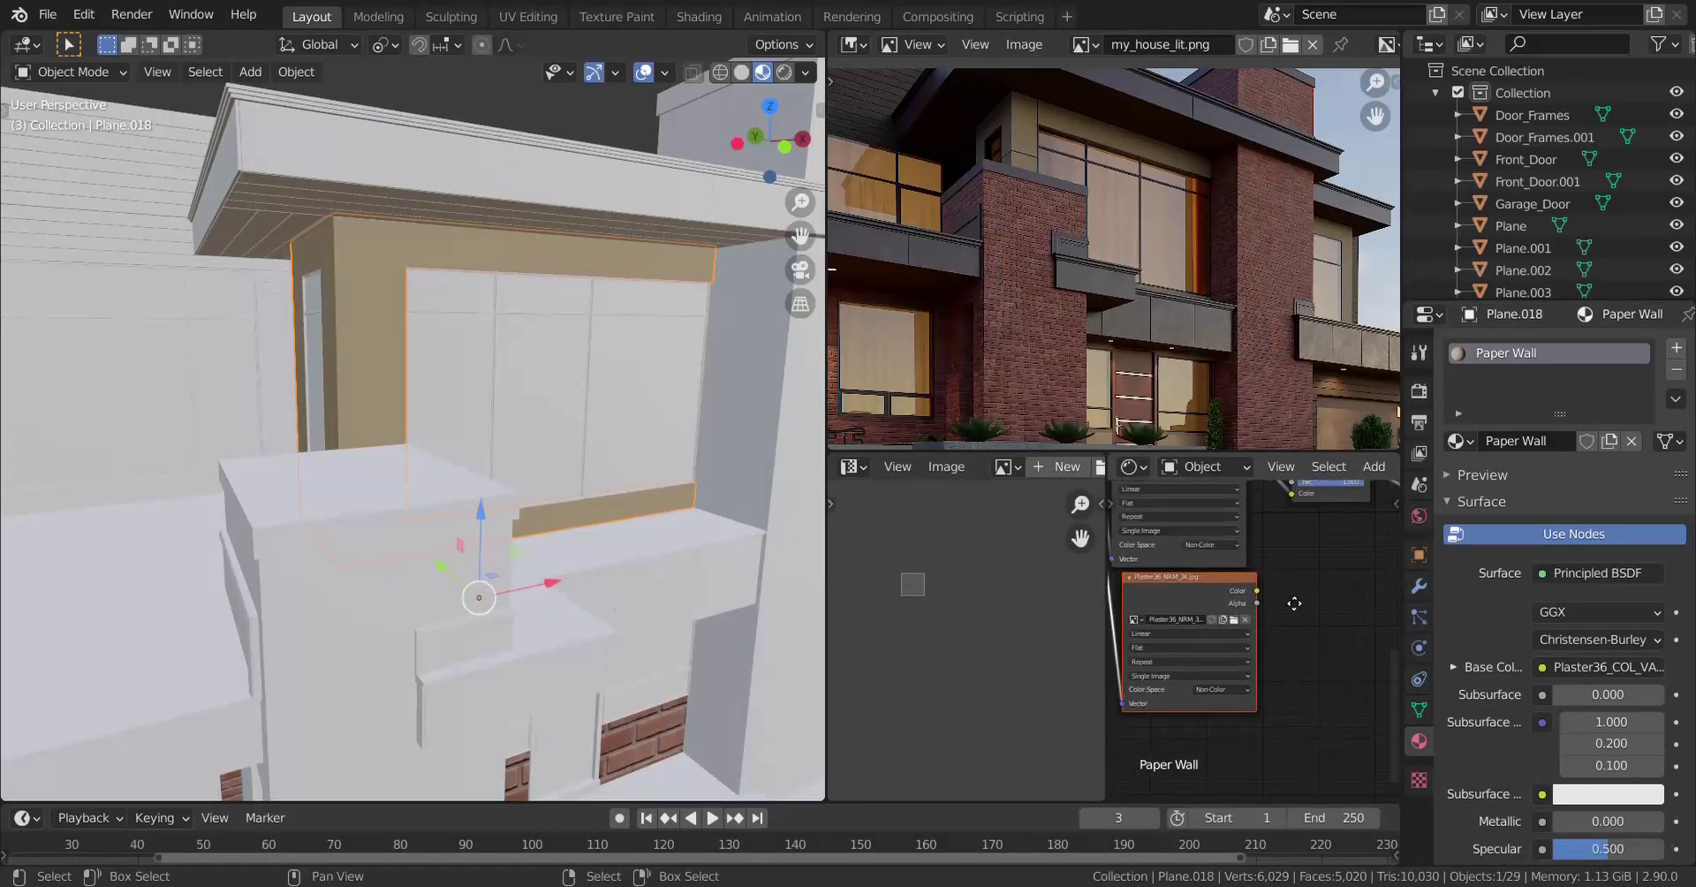
{"action": "middle_click_drag", "start_coordinate": [1290, 588], "coordinate": [1233, 599]}
{"action": "key", "text": "shift+a"}
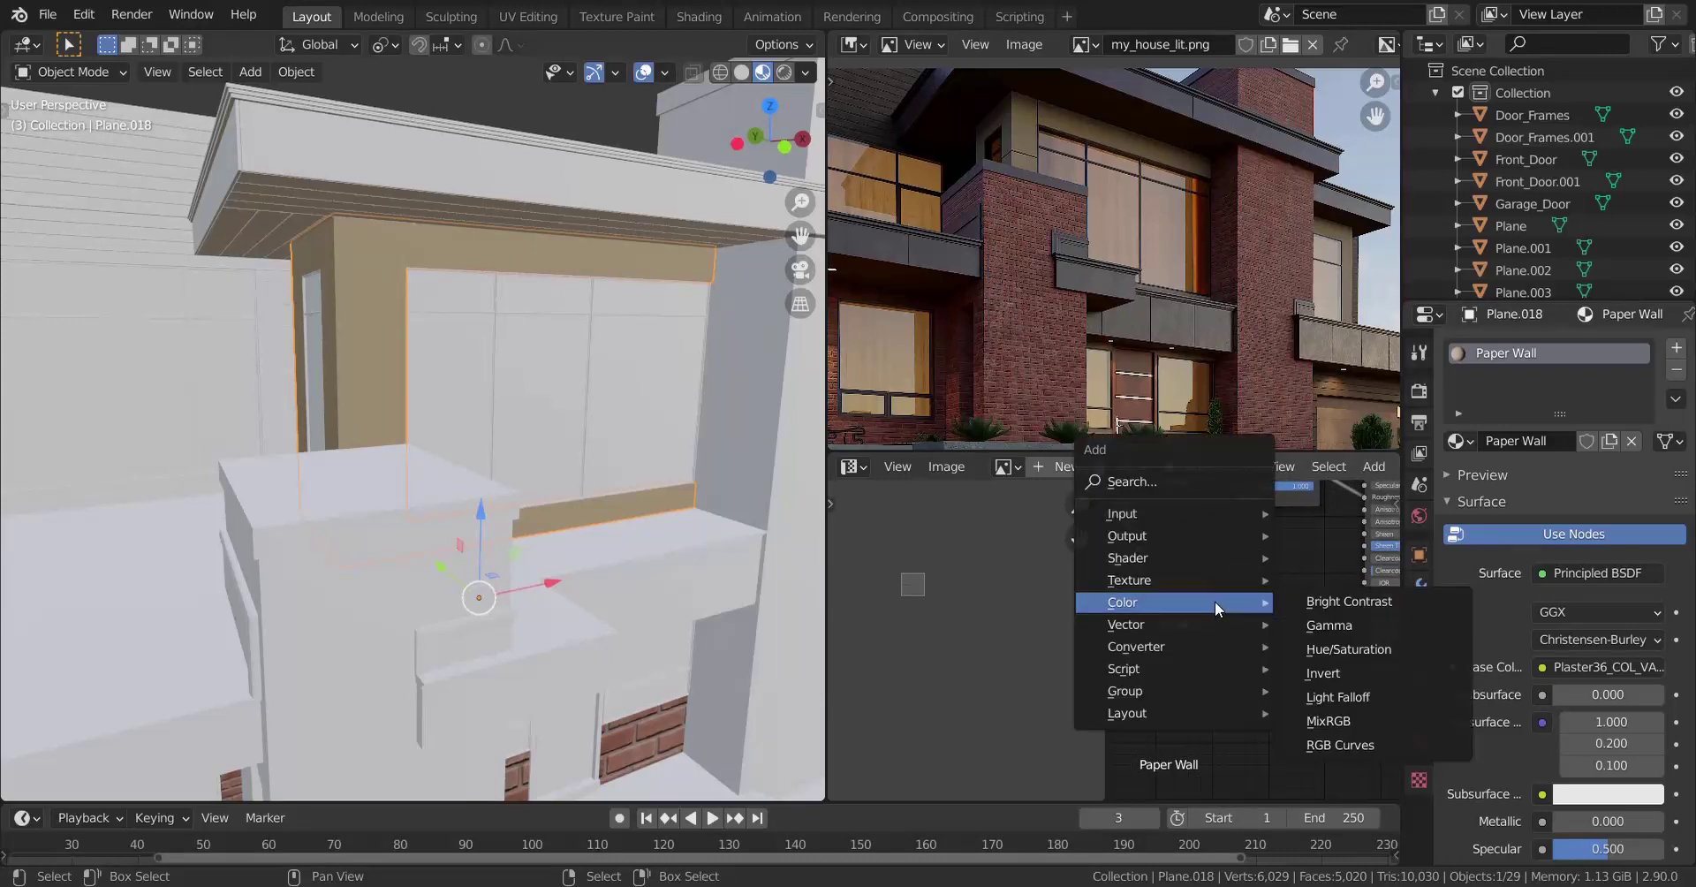
{"action": "mouse_move", "coordinate": [1222, 622]}
{"action": "left_click", "coordinate": [1334, 719]}
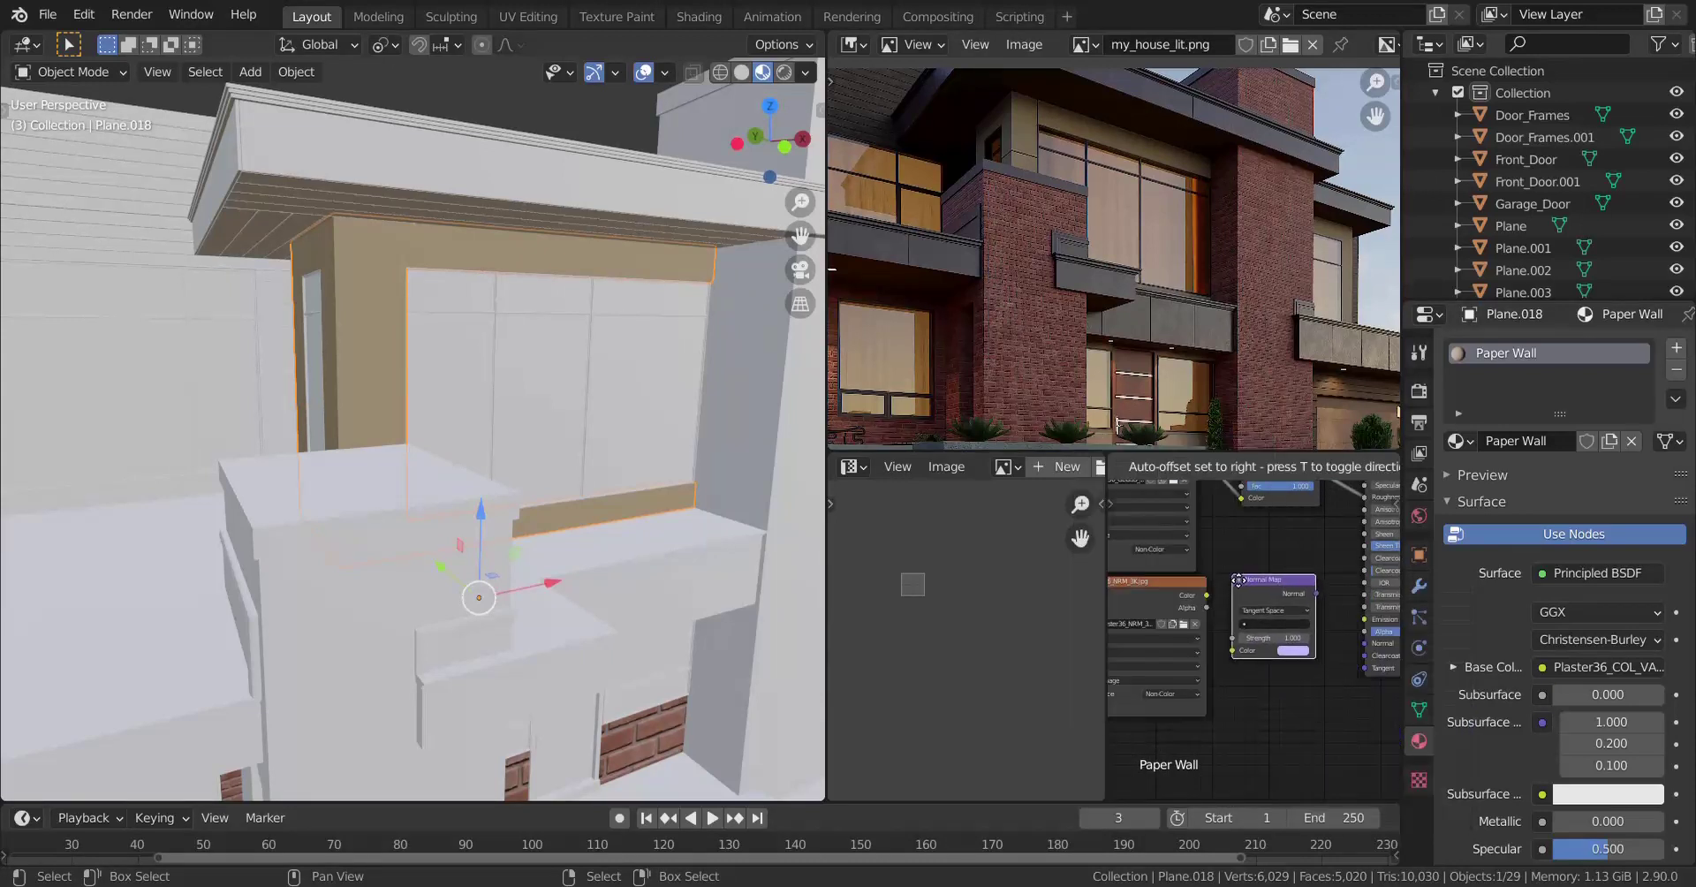
{"action": "left_click", "coordinate": [1272, 619]}
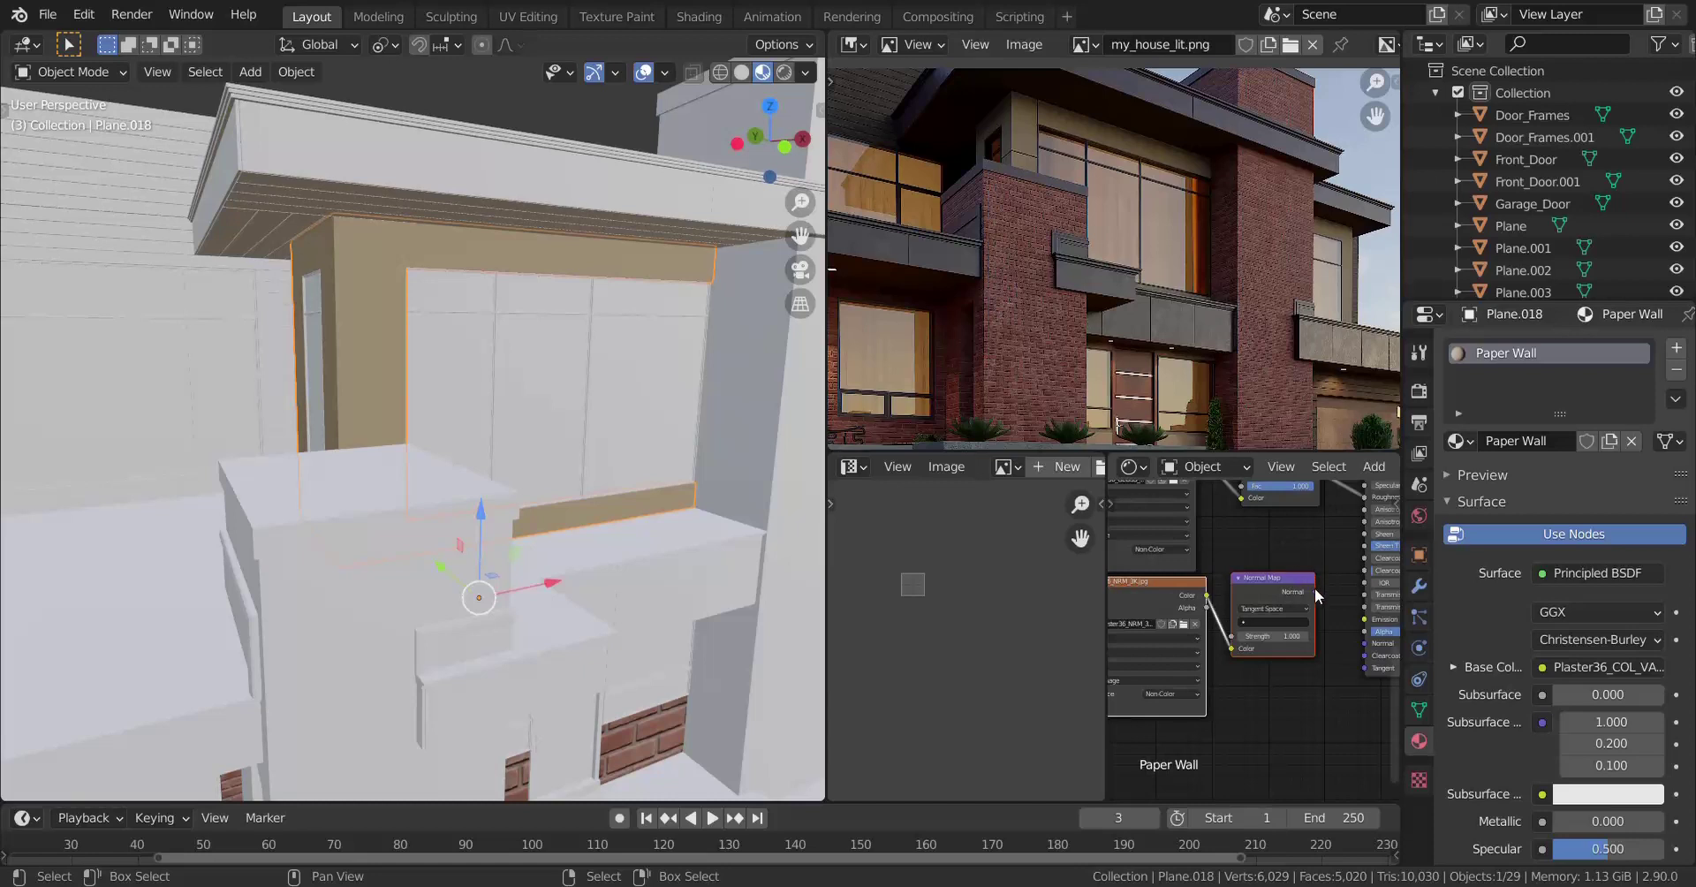
{"action": "left_click_drag", "start_coordinate": [1315, 592], "coordinate": [1375, 654]}
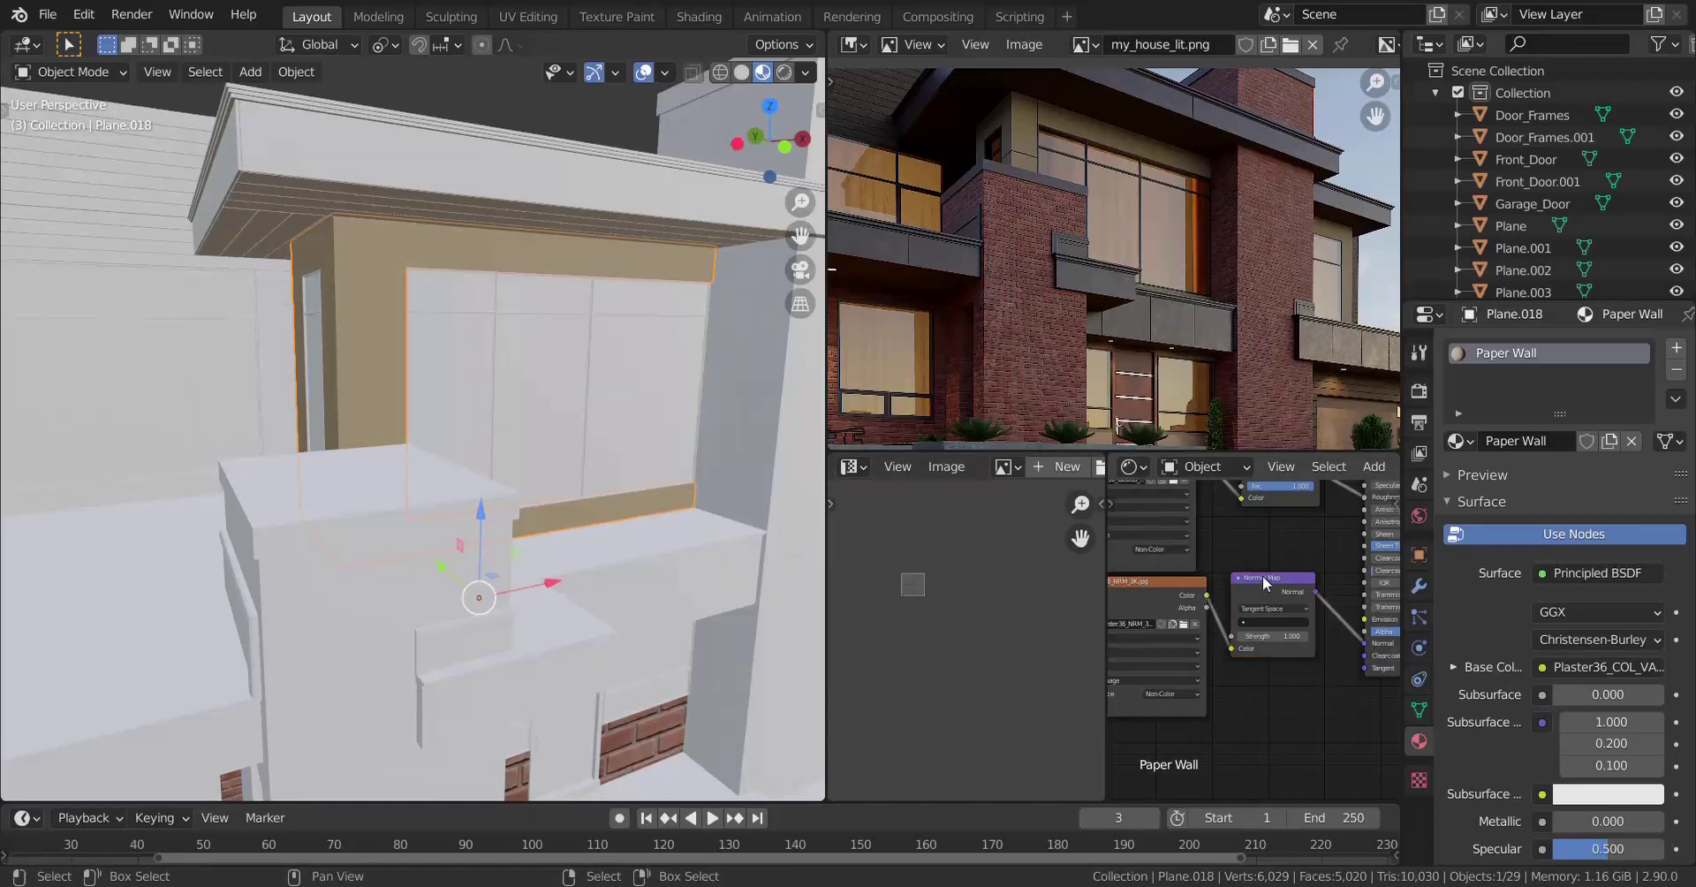
Unwrap all faces of the upper-floor window wall with Cube Projection.
{"action": "key", "text": "Tab"}
{"action": "middle_click_drag", "start_coordinate": [421, 438], "coordinate": [507, 391]}
{"action": "key", "text": "a"}
{"action": "key", "text": "u"}
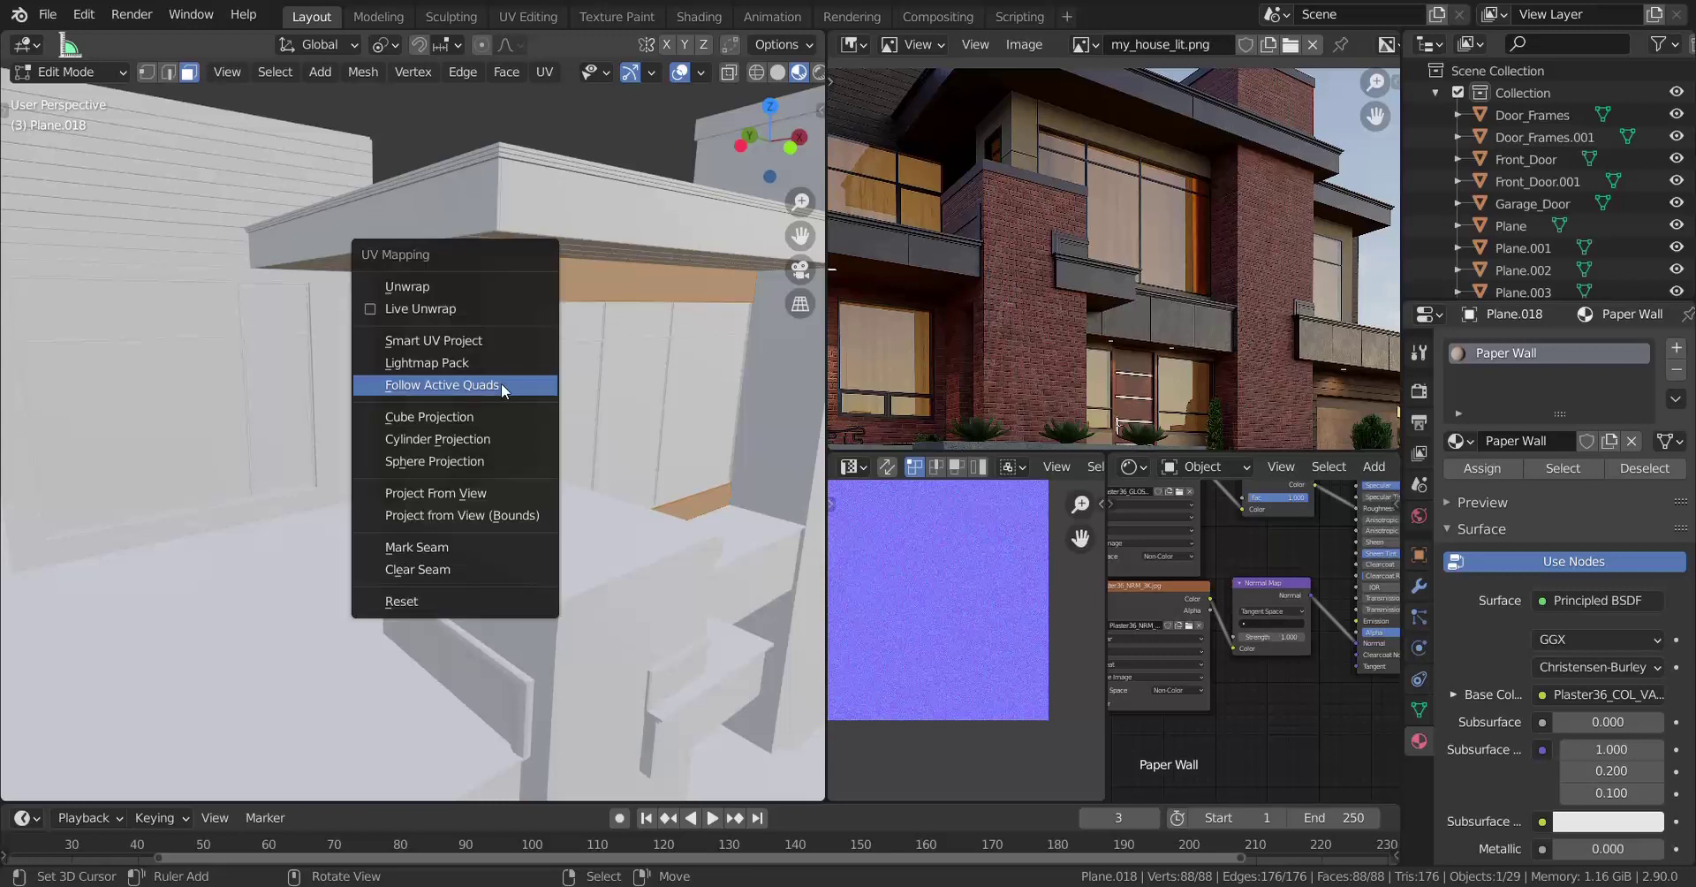
{"action": "left_click", "coordinate": [466, 421]}
{"action": "middle_click_drag", "start_coordinate": [565, 496], "coordinate": [891, 572]}
{"action": "scroll", "coordinate": [891, 572], "scroll_direction": "down", "scroll_amount": 3}
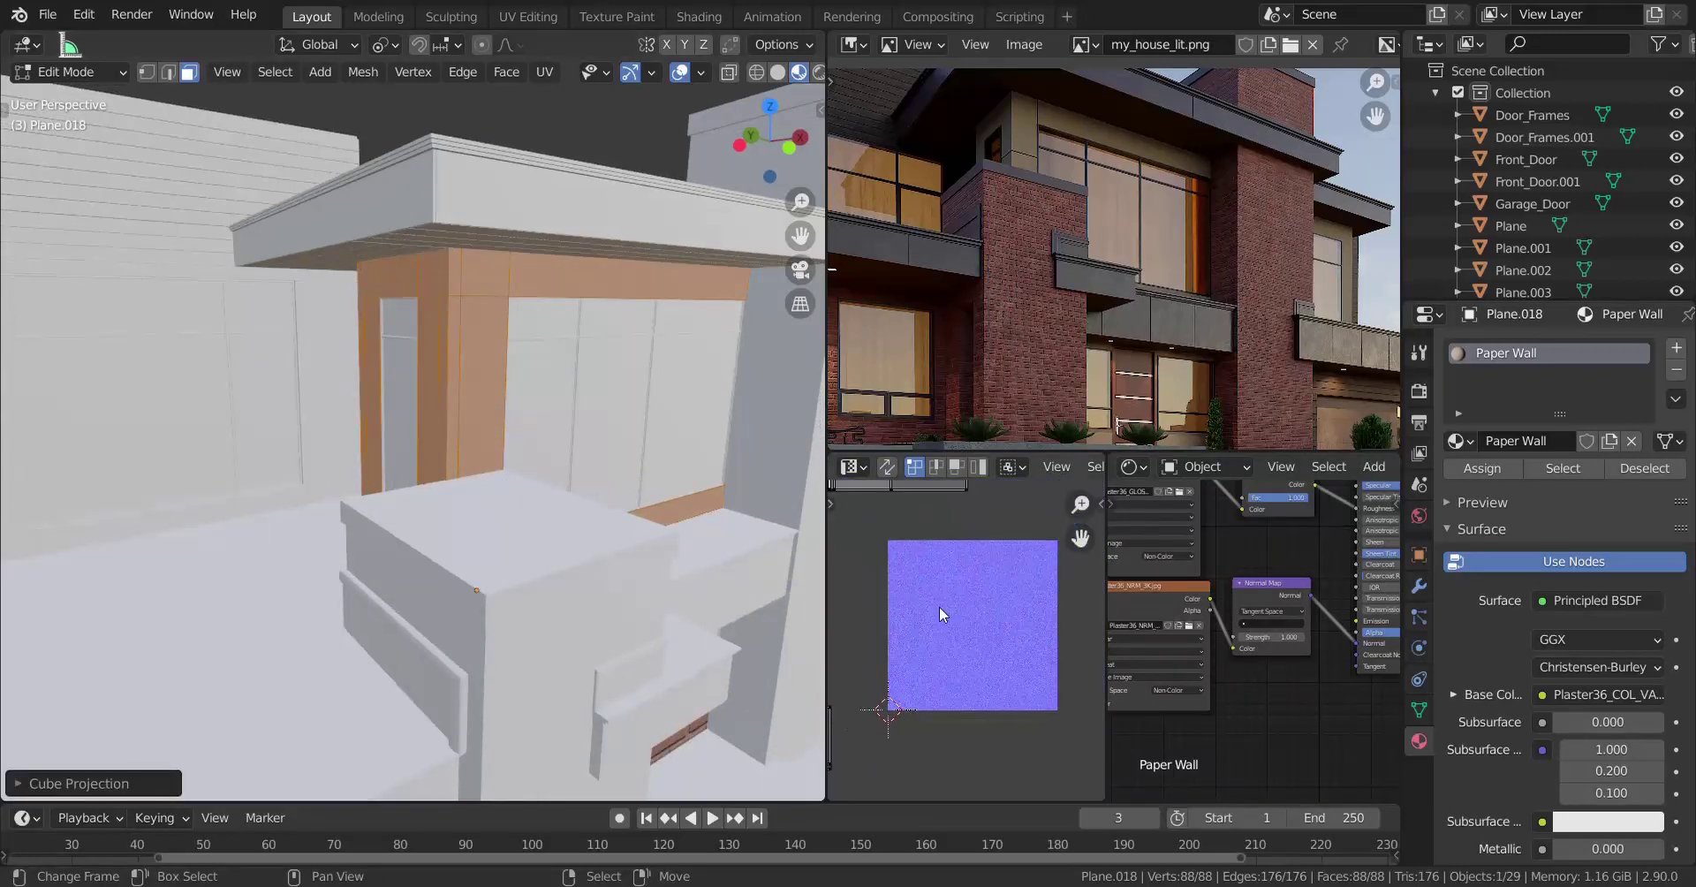
Try to unwrap the selected window wall faces with Follow Active Quads.
{"action": "key", "text": "u"}
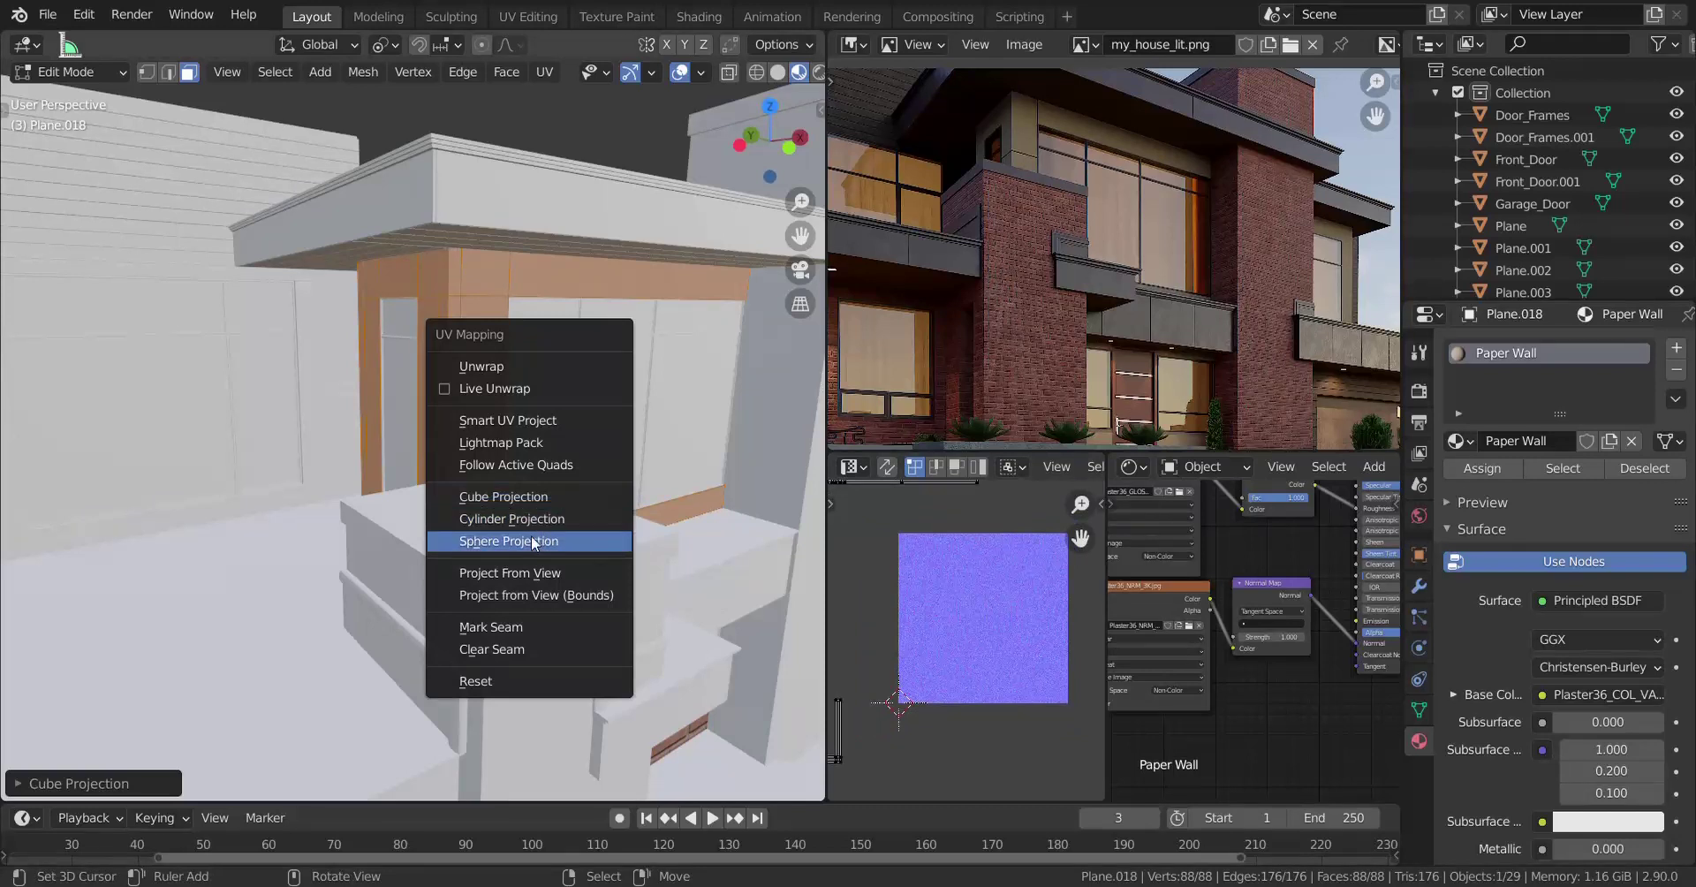
{"action": "left_click", "coordinate": [526, 466]}
{"action": "left_click", "coordinate": [526, 530]}
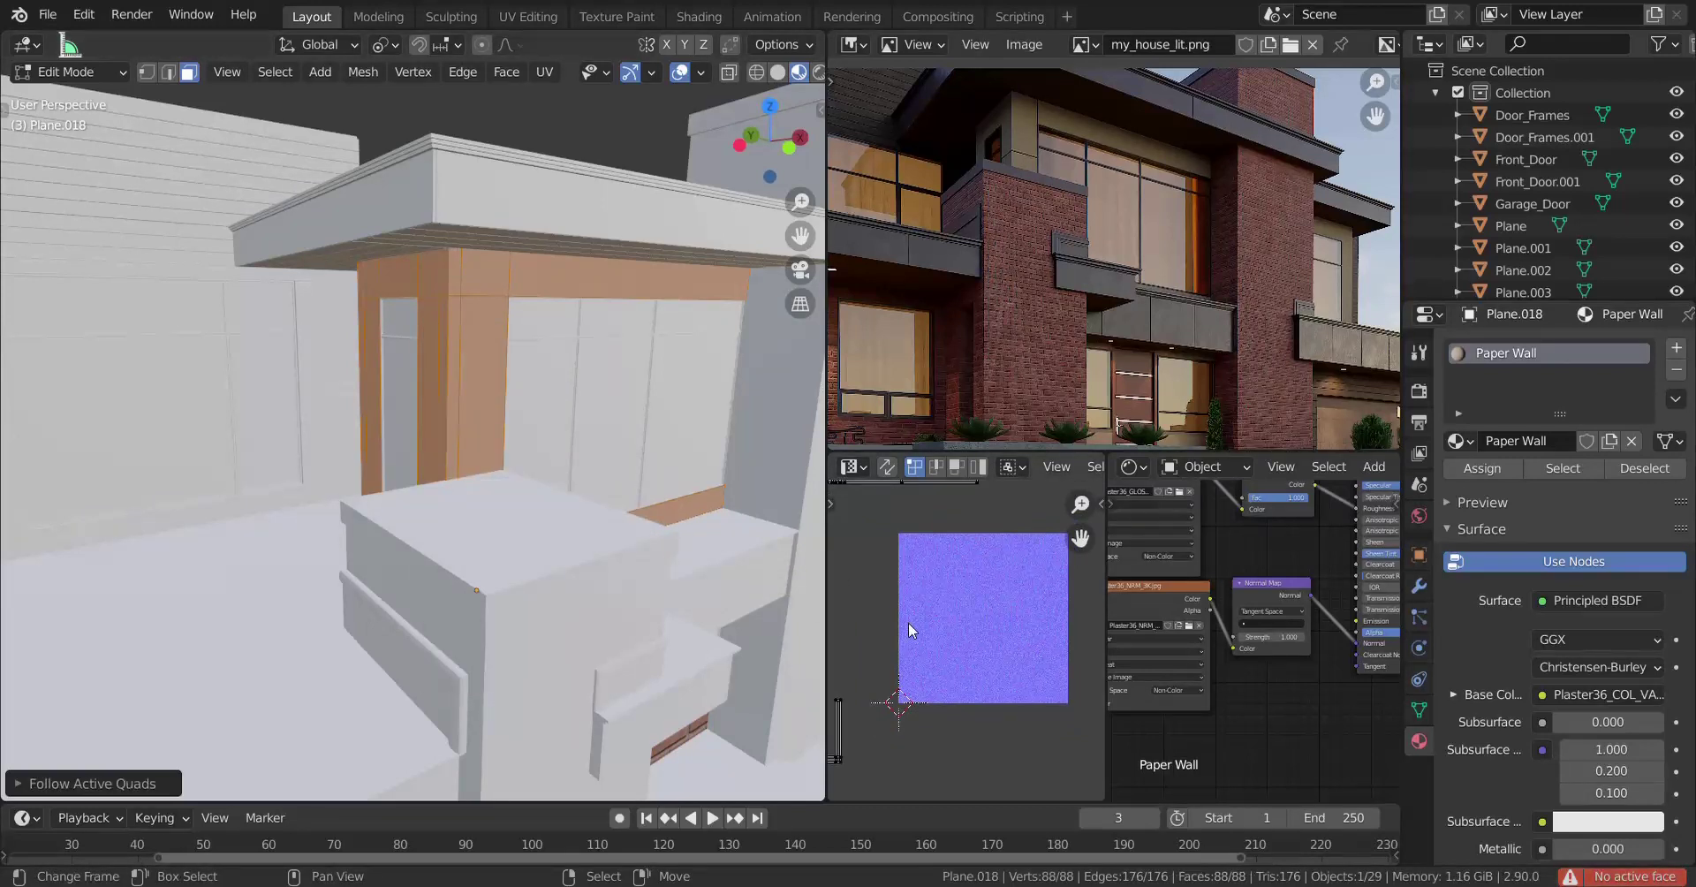
Make the narrow face beside the window active and unwrap the whole wall with Follow Active Quads.
{"action": "left_click", "coordinate": [478, 403], "text": "shift"}
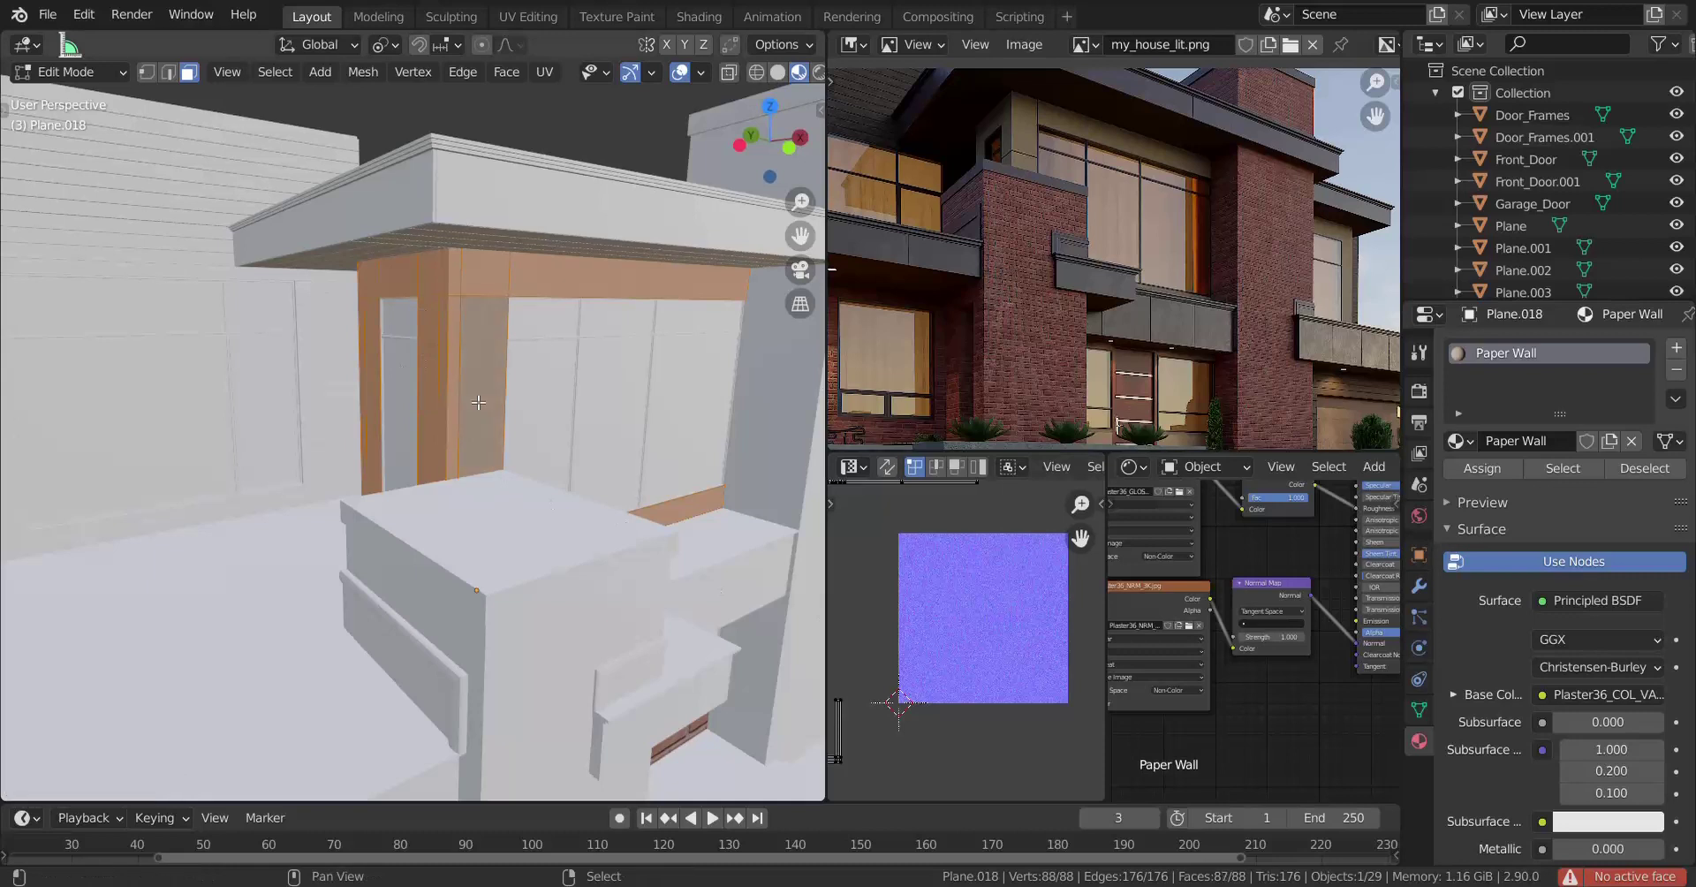
{"action": "left_click", "coordinate": [478, 403], "text": "shift"}
{"action": "key", "text": "u"}
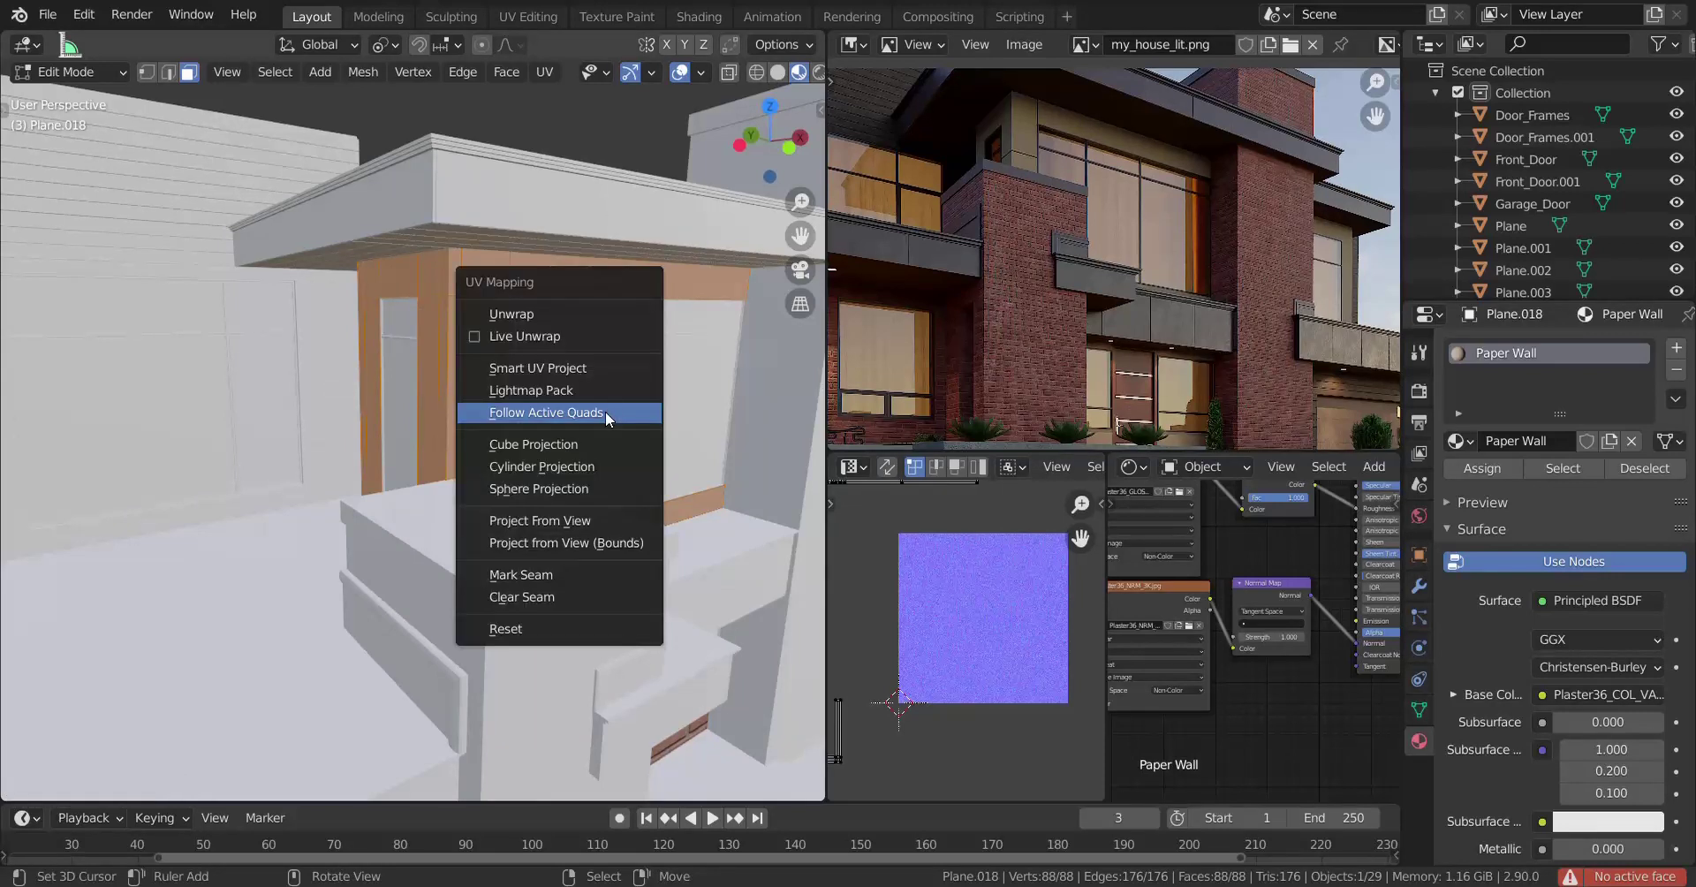
{"action": "left_click", "coordinate": [602, 410]}
{"action": "left_click", "coordinate": [603, 476]}
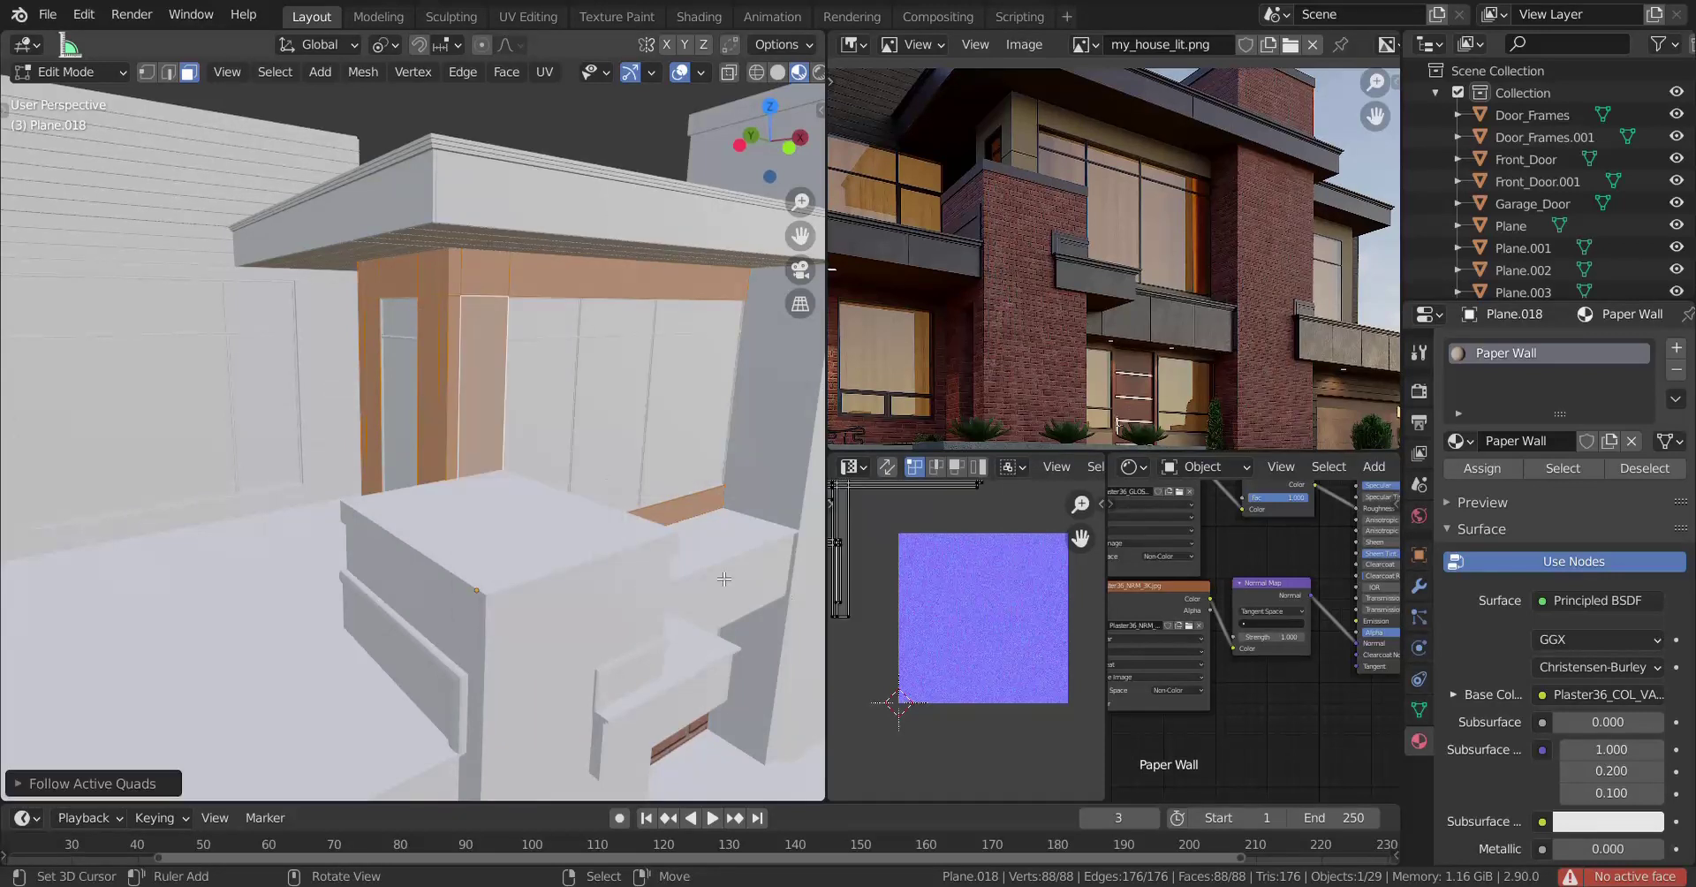
Scale all of the window wall's UVs by a factor of 5 and return to Object Mode.
{"action": "scroll", "coordinate": [937, 596], "scroll_direction": "up", "scroll_amount": 2}
{"action": "key", "text": "a"}
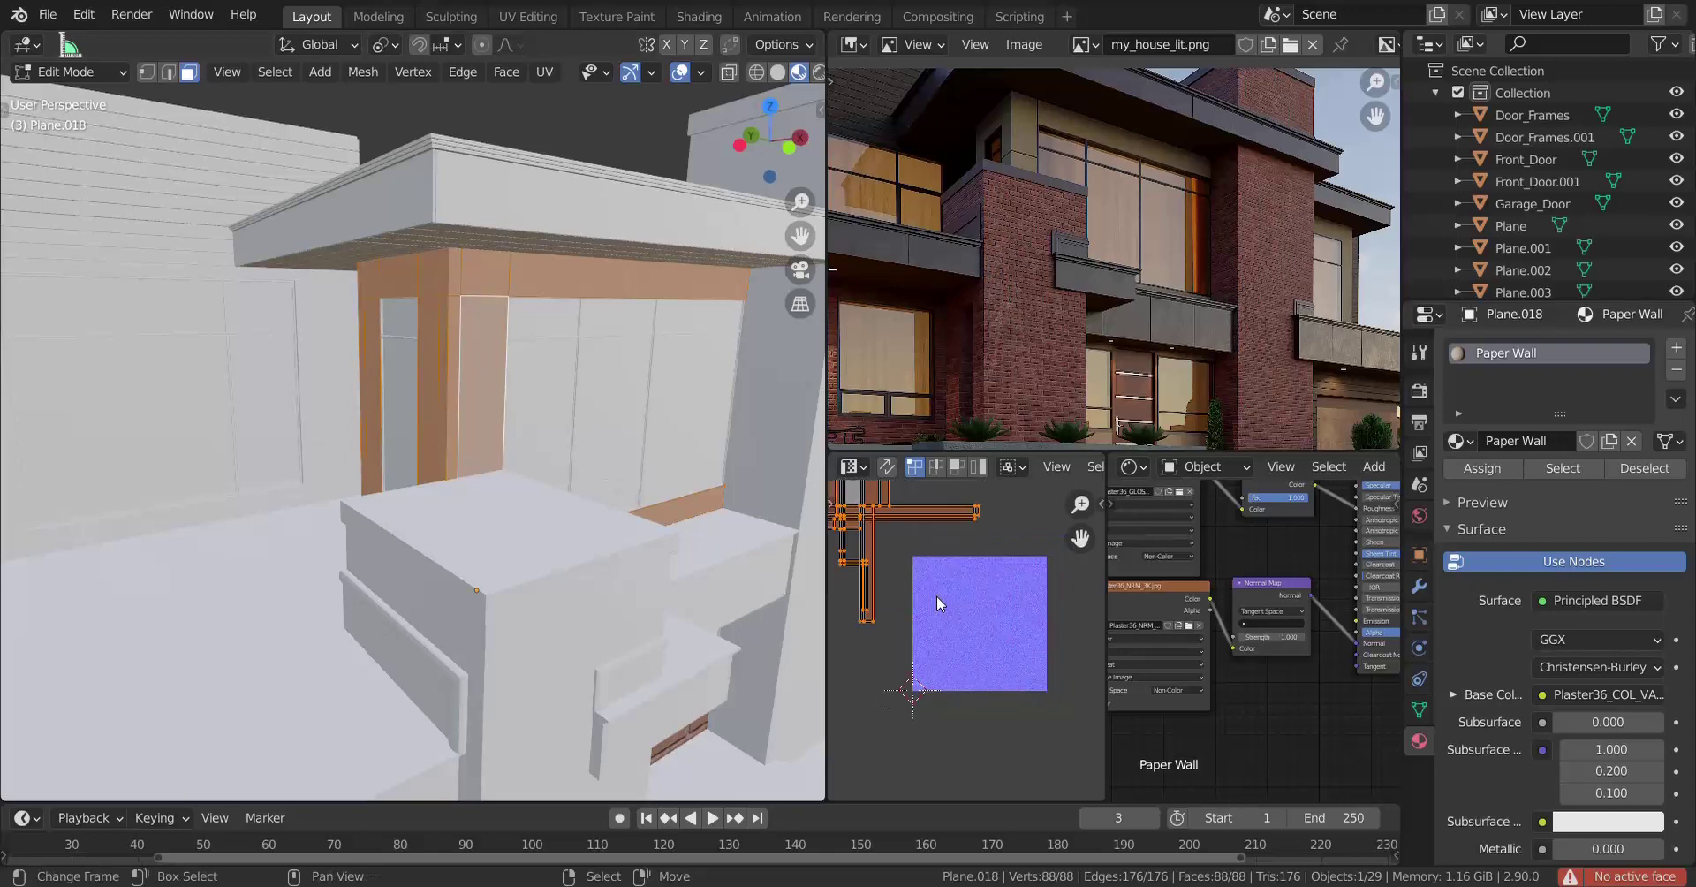
{"action": "key", "text": "KP_Decimal"}
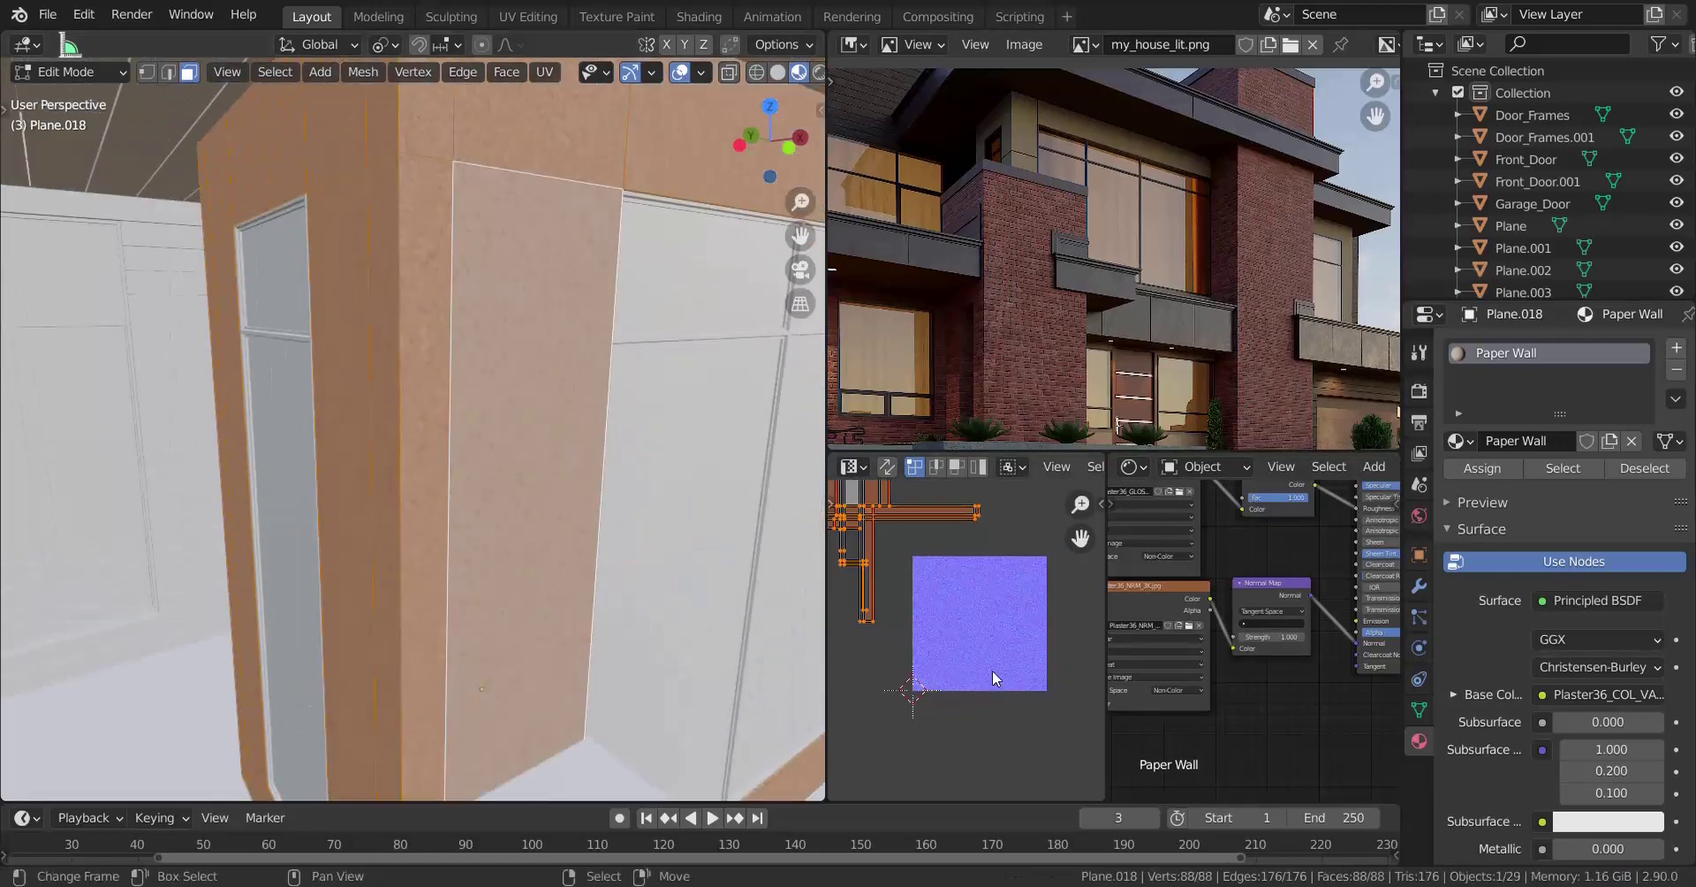
{"action": "key", "text": "s"}
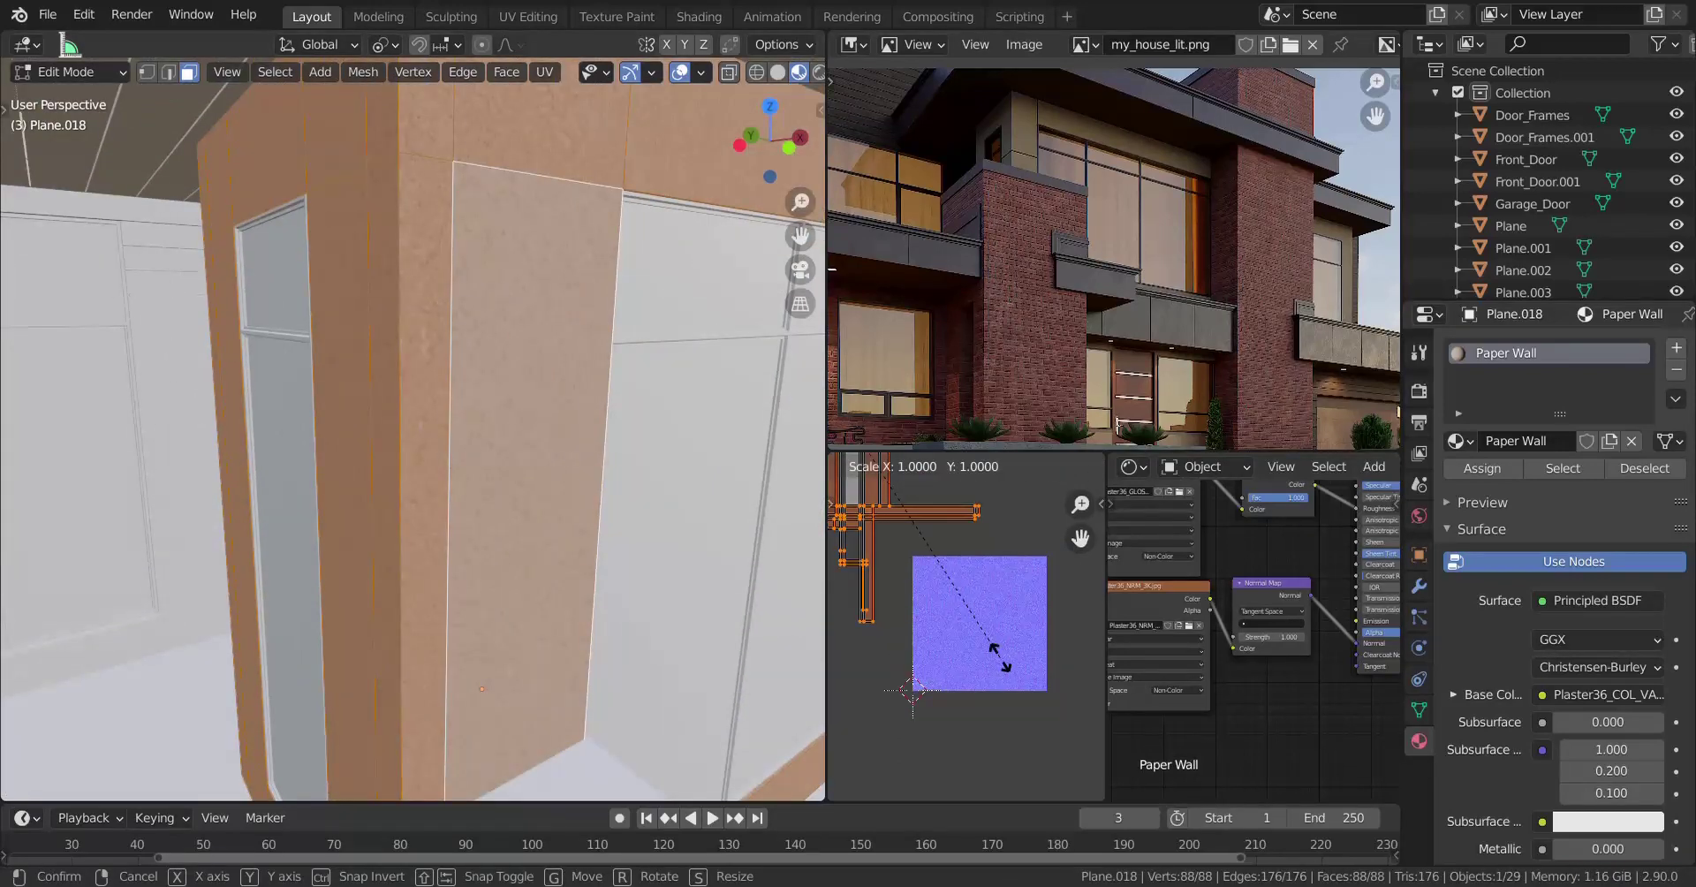
{"action": "key", "text": "5"}
{"action": "key", "text": "Return"}
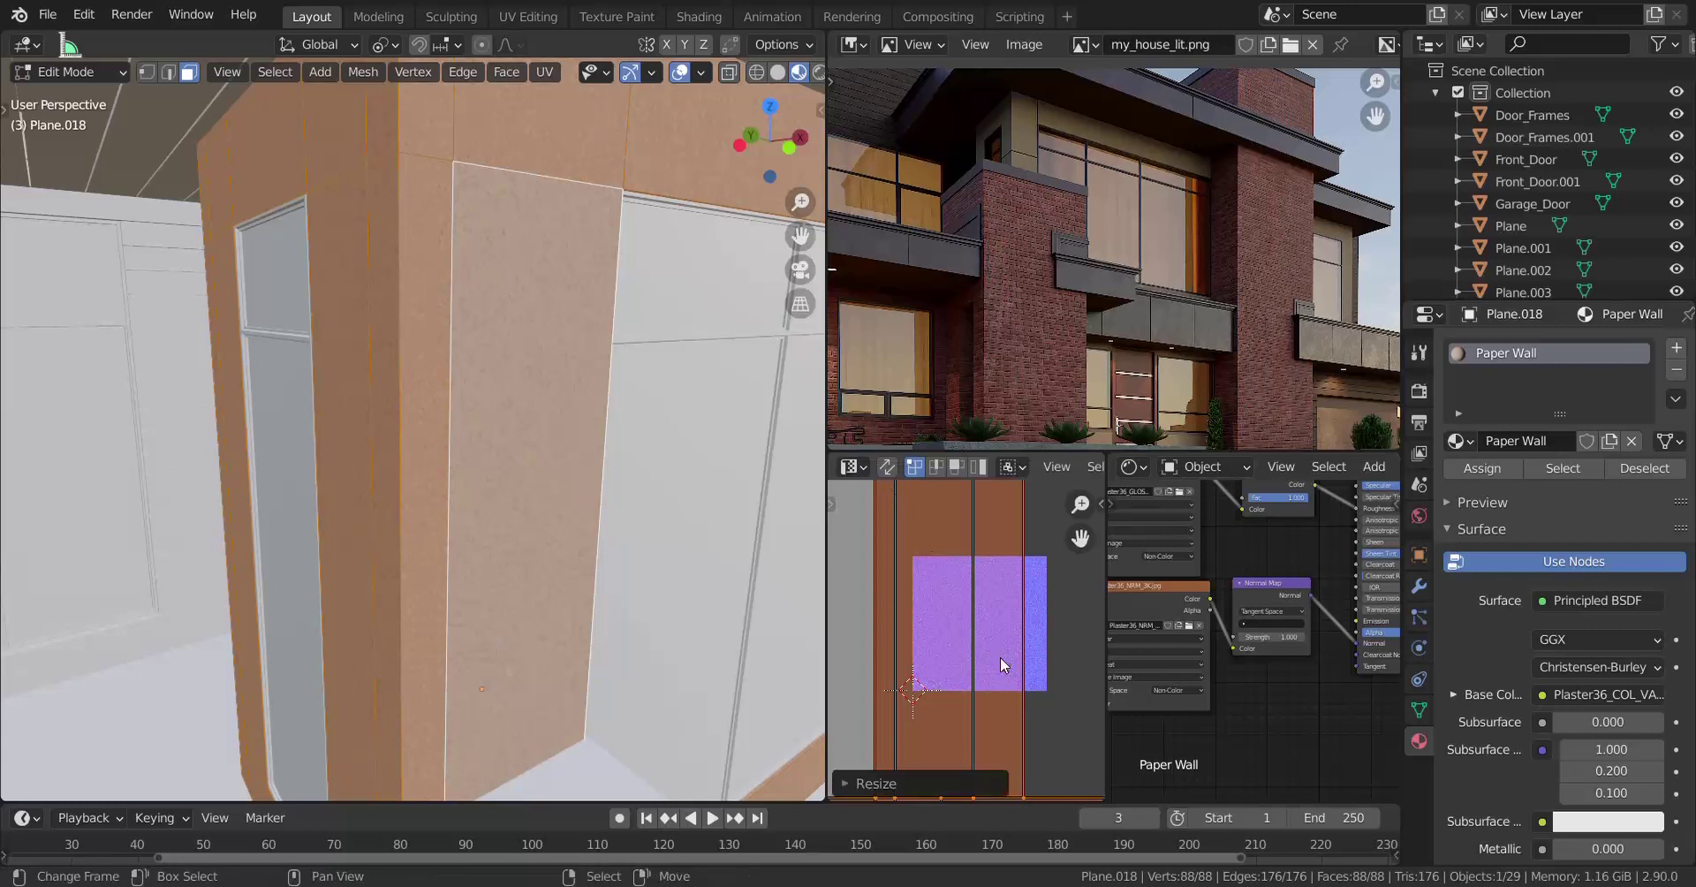
{"action": "key", "text": "Tab"}
{"action": "mouse_move", "coordinate": [579, 517]}
{"action": "middle_mouse_down"}
{"action": "mouse_move", "coordinate": [503, 516]}
{"action": "mouse_move", "coordinate": [559, 516]}
{"action": "middle_mouse_up"}
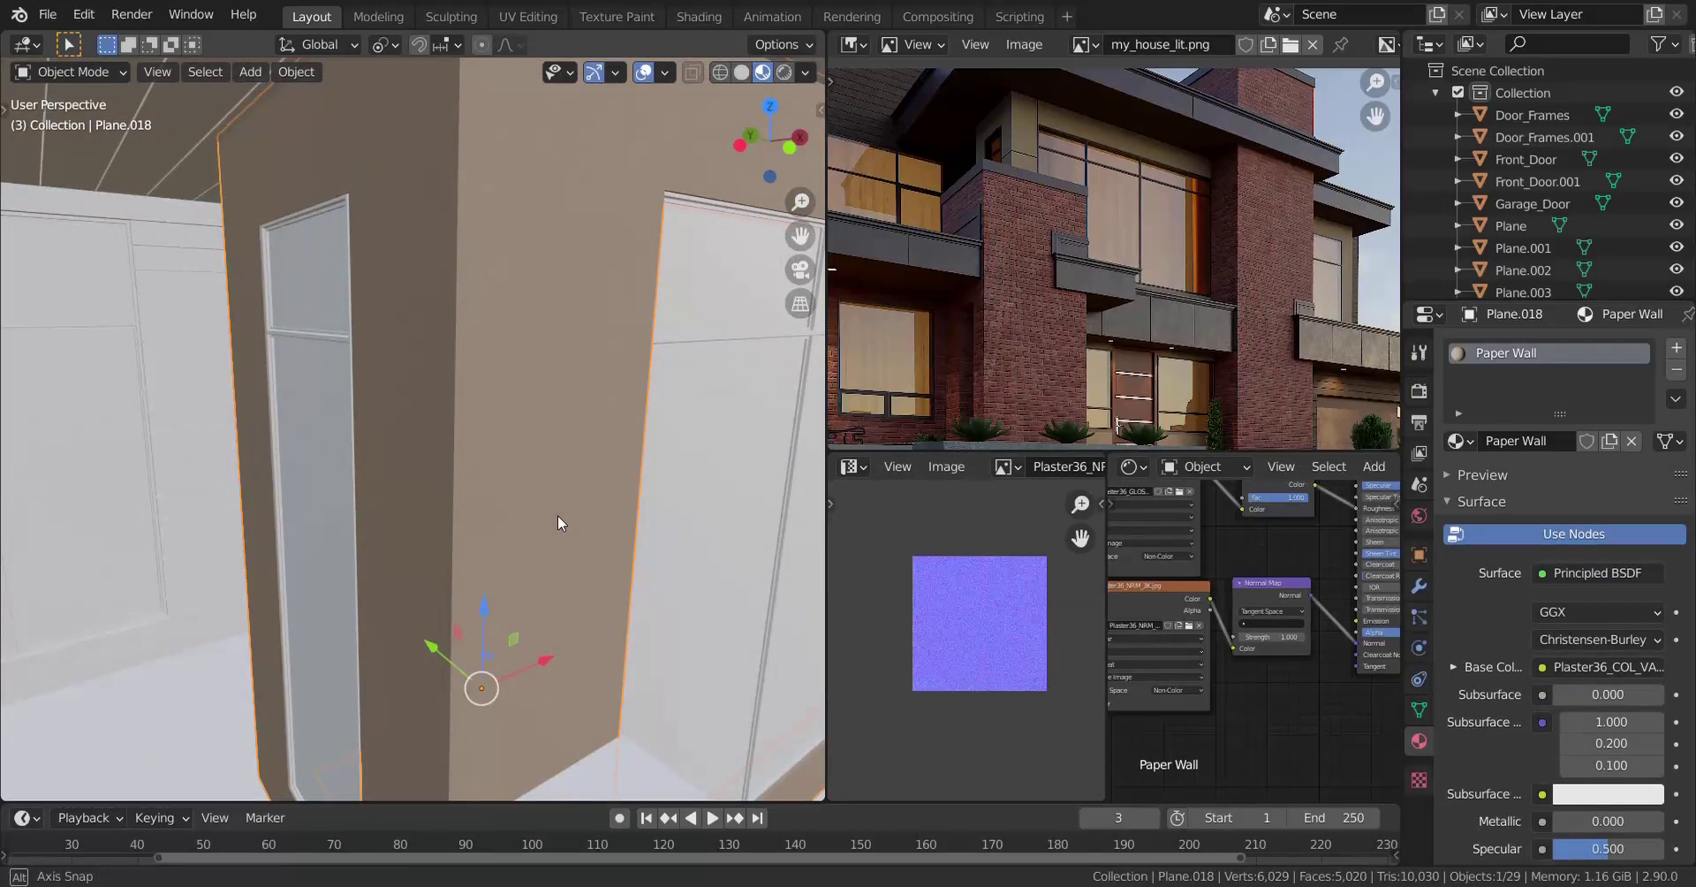
{"action": "scroll", "coordinate": [544, 518], "scroll_direction": "down", "scroll_amount": 6}
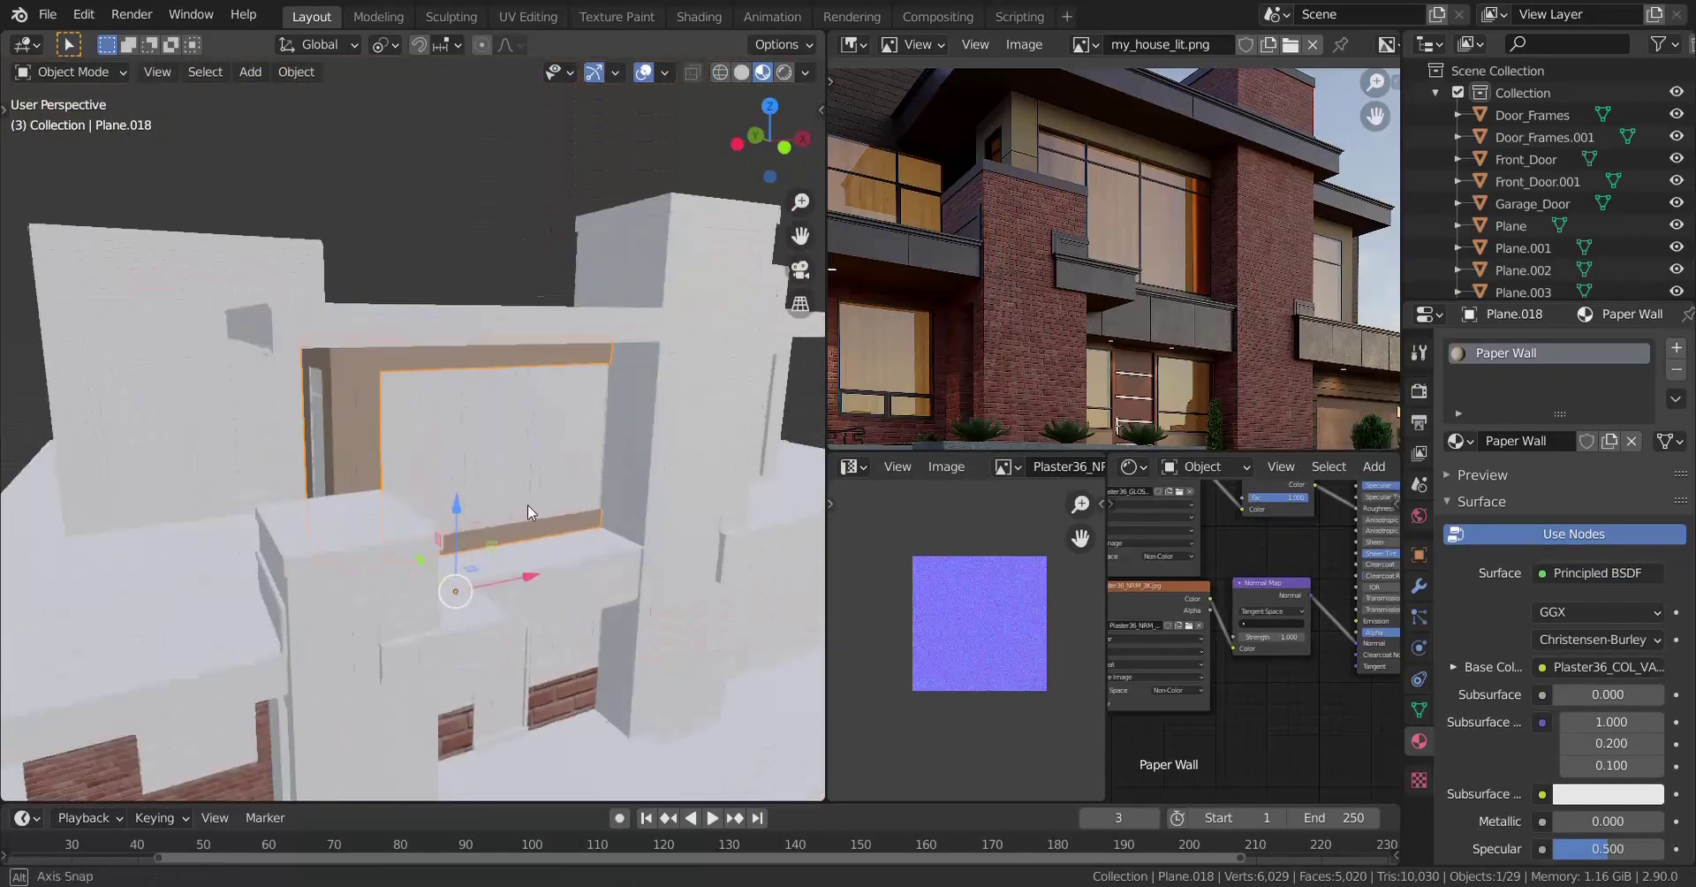
Set the Normal Map node's strength to 2 in the Paper Wall material.
{"action": "middle_click_drag", "start_coordinate": [1264, 596], "coordinate": [1266, 664]}
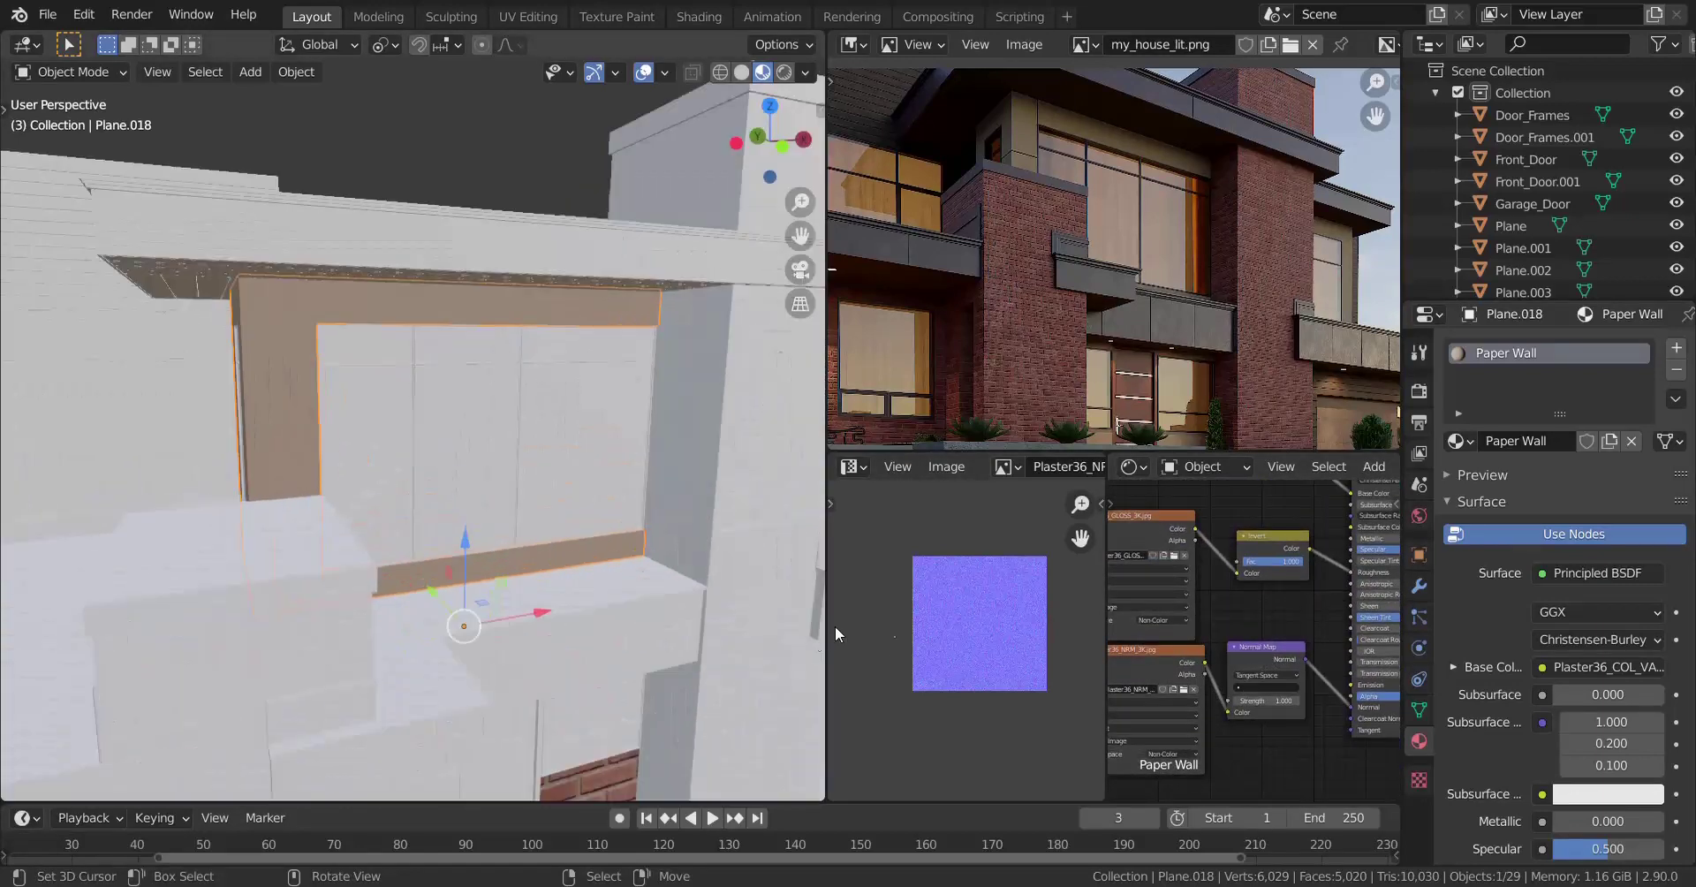
{"action": "scroll", "coordinate": [1319, 676], "scroll_direction": "up", "scroll_amount": 2}
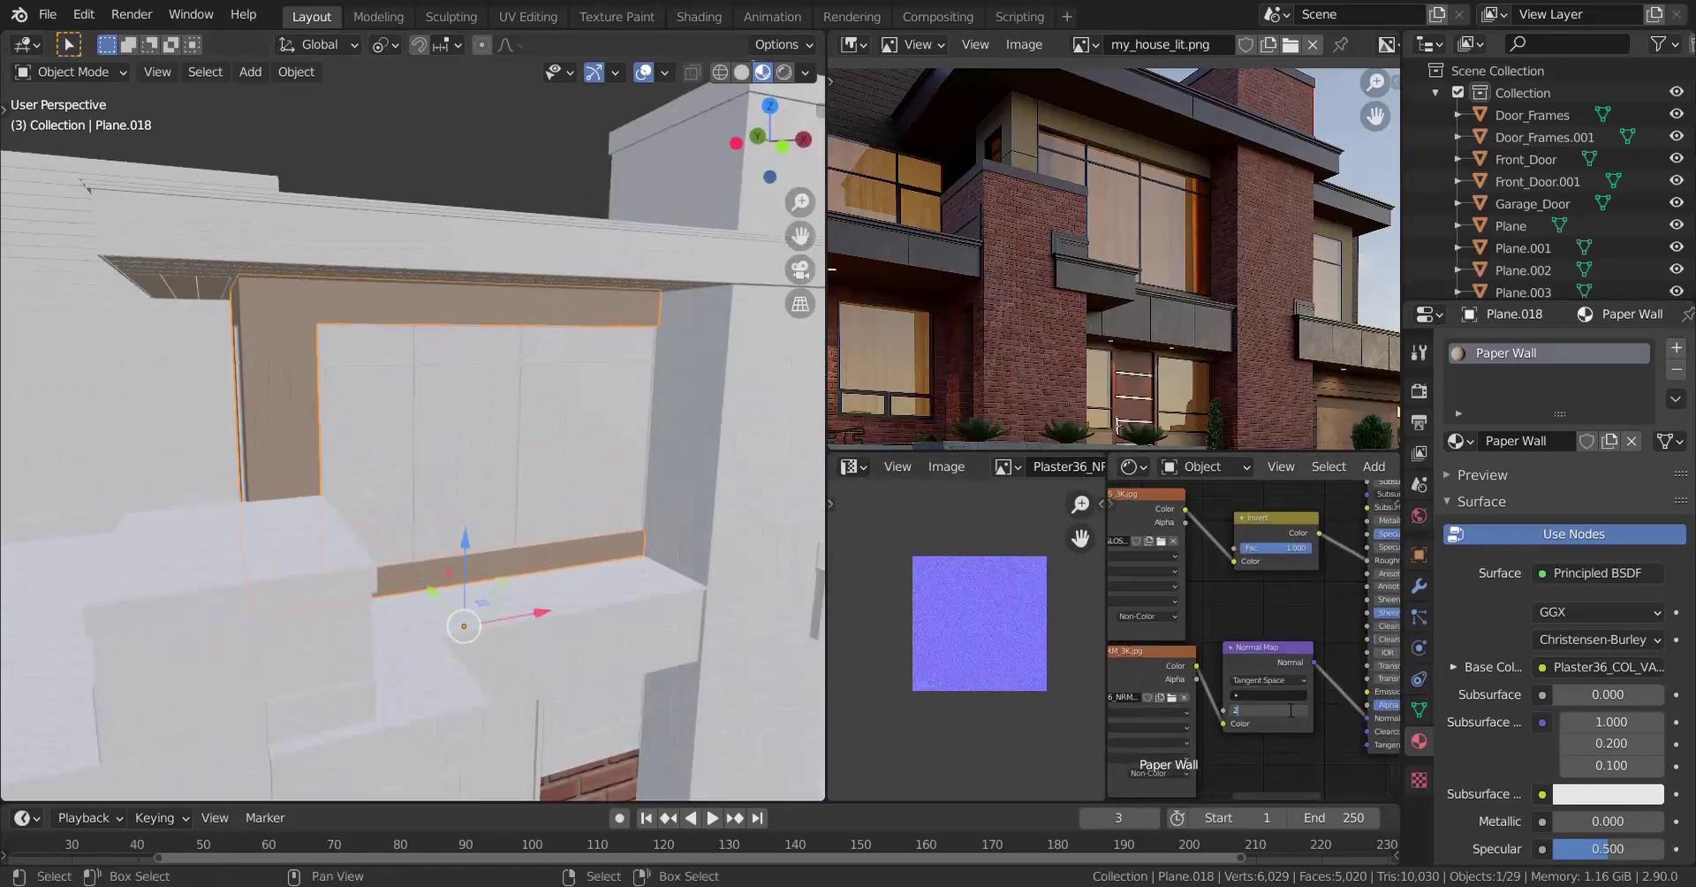
{"action": "middle_click_drag", "start_coordinate": [521, 610], "coordinate": [570, 623]}
{"action": "scroll", "coordinate": [587, 618], "scroll_direction": "up", "scroll_amount": 4}
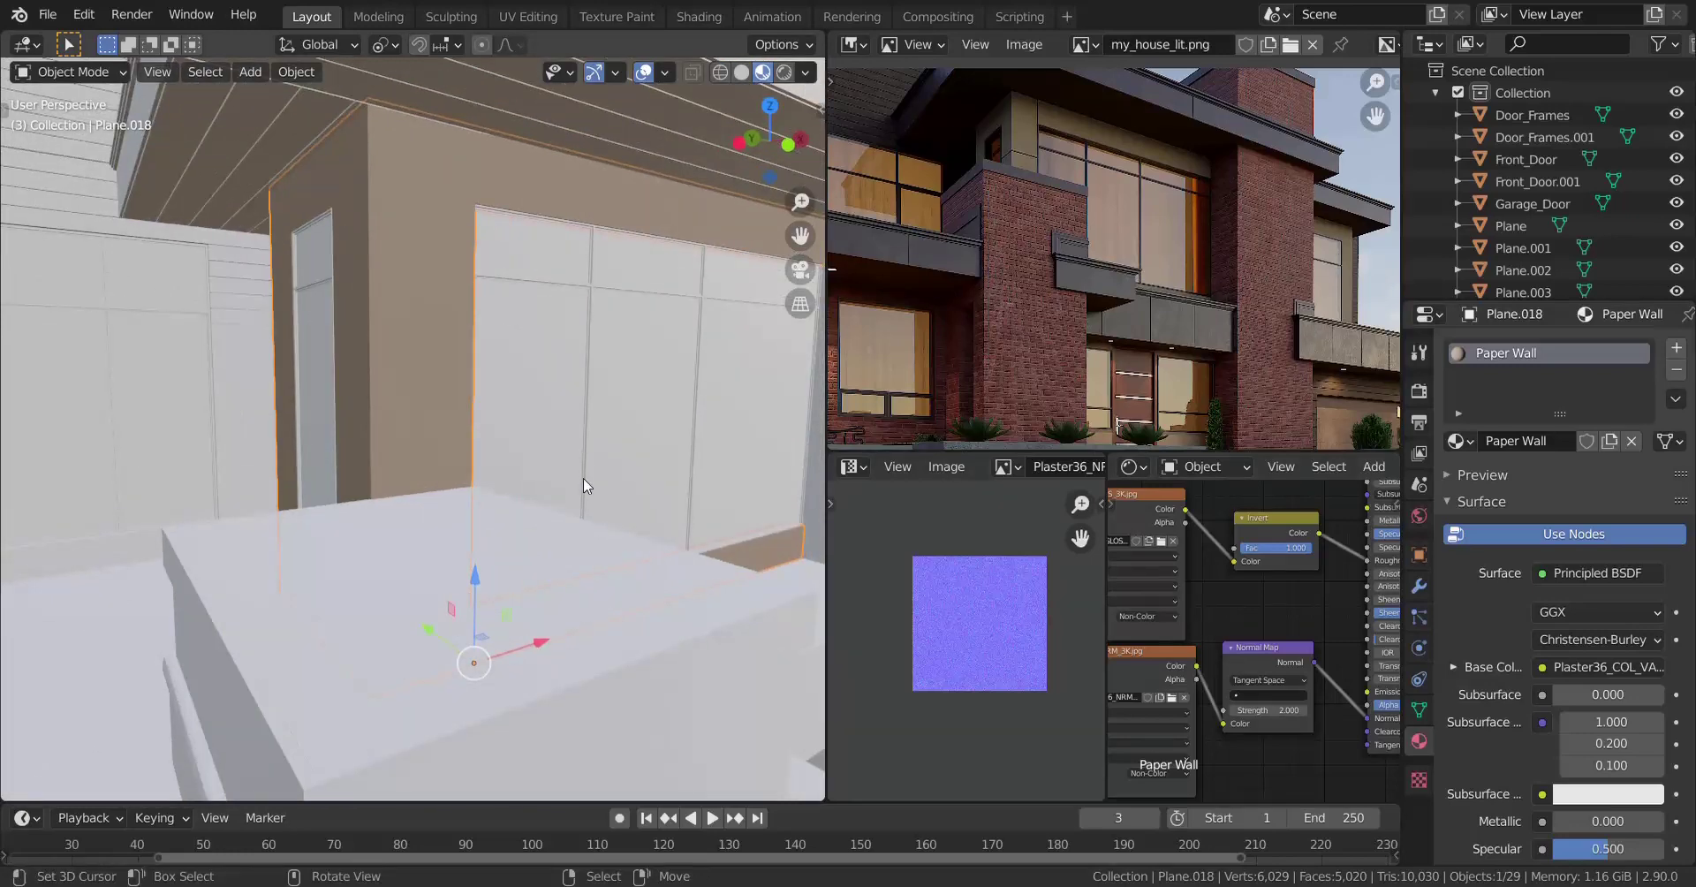
Scale the window wall's UVs down slightly to enlarge the plaster pattern, then return to Object Mode.
{"action": "middle_click_drag", "start_coordinate": [583, 479], "coordinate": [583, 503]}
{"action": "key", "text": "Tab"}
{"action": "key", "text": "s"}
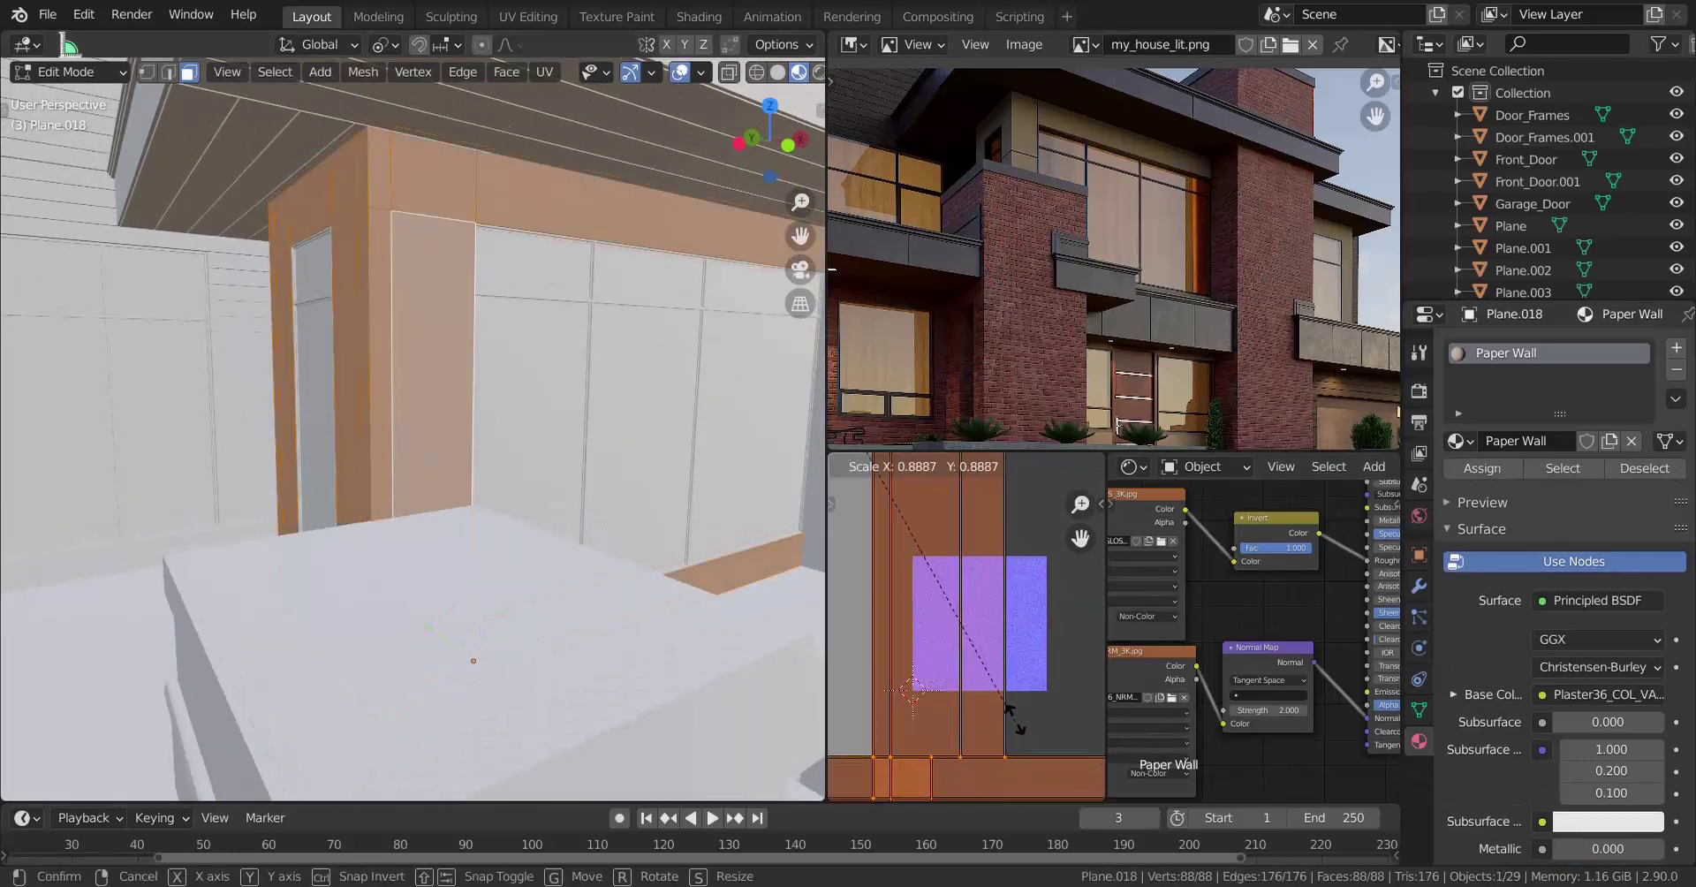
{"action": "left_click", "coordinate": [974, 615]}
{"action": "scroll", "coordinate": [403, 463], "scroll_direction": "up", "scroll_amount": 6}
{"action": "scroll", "coordinate": [403, 463], "scroll_direction": "down", "scroll_amount": 5}
{"action": "key", "text": "Tab"}
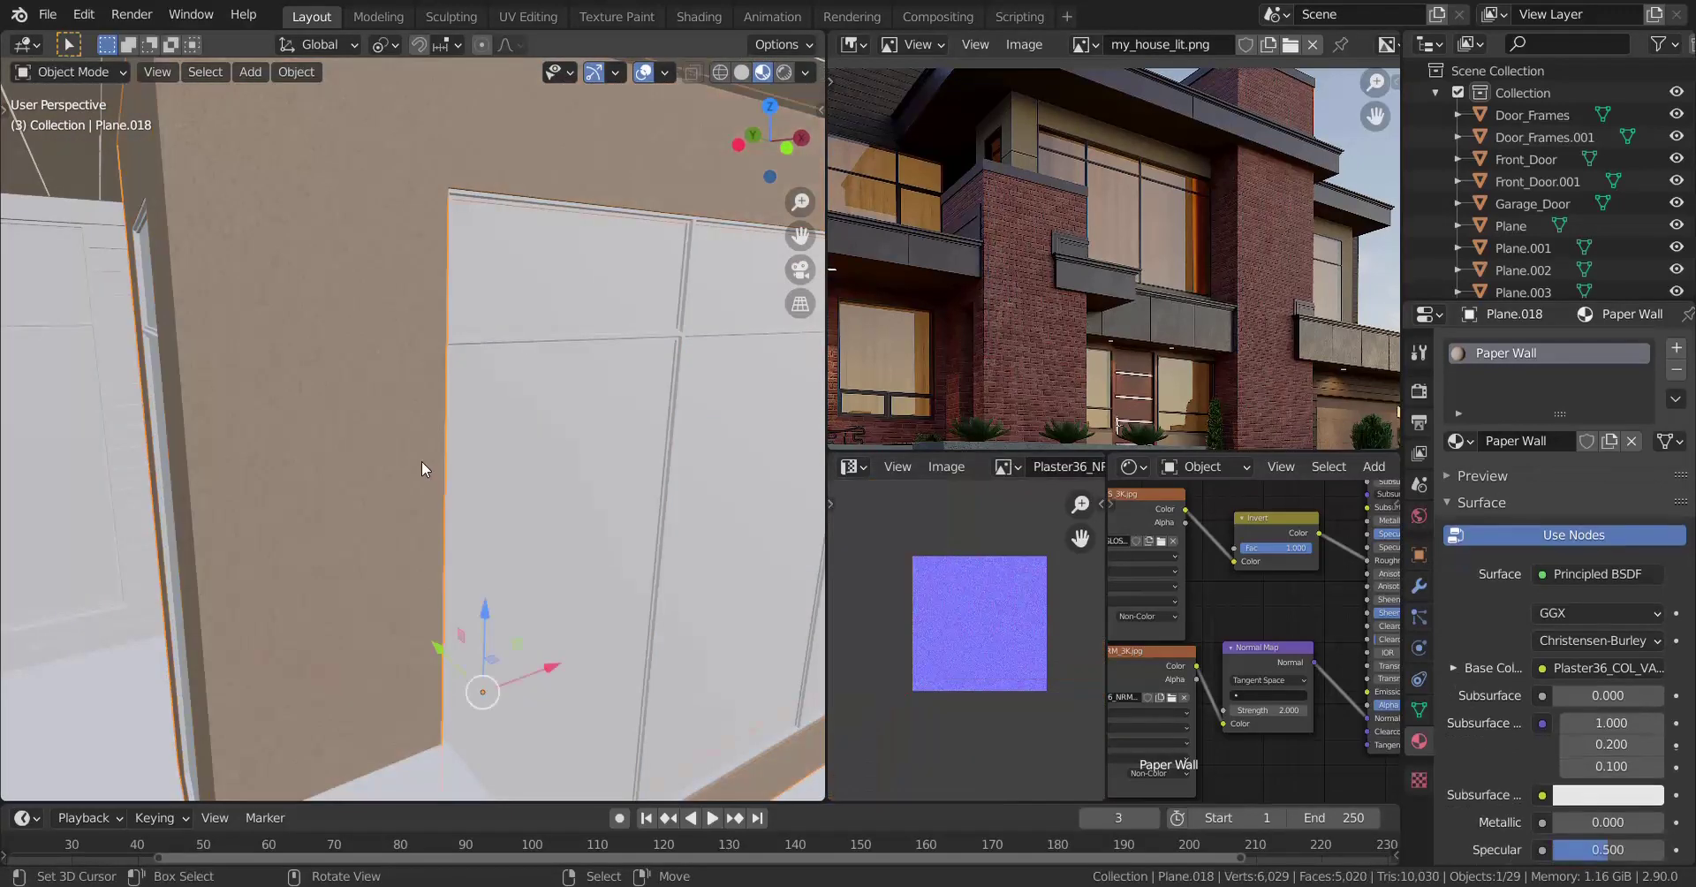
{"action": "scroll", "coordinate": [421, 464], "scroll_direction": "down", "scroll_amount": 5}
{"action": "middle_click_drag", "start_coordinate": [412, 471], "coordinate": [380, 466]}
{"action": "scroll", "coordinate": [381, 466], "scroll_direction": "up", "scroll_amount": 3}
{"action": "scroll", "coordinate": [381, 465], "scroll_direction": "down", "scroll_amount": 4}
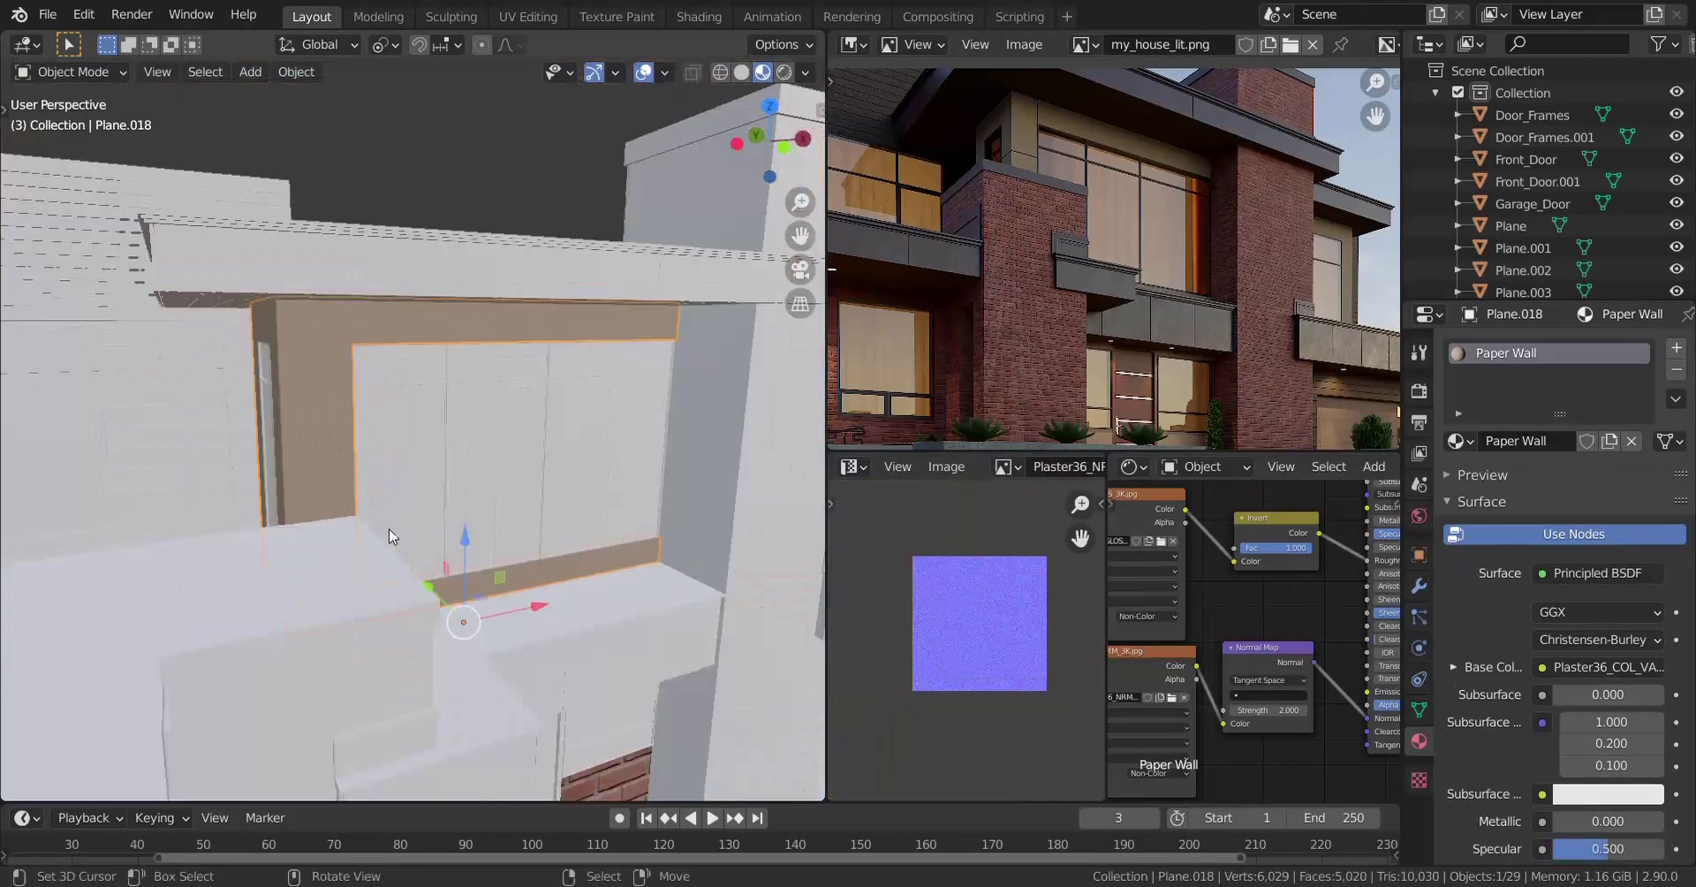
Replace the Brick Wall material on the ground-floor entrance wall with Paper Wall.
{"action": "scroll", "coordinate": [412, 542], "scroll_direction": "down", "scroll_amount": 3}
{"action": "middle_click_drag", "start_coordinate": [389, 534], "coordinate": [417, 533]}
{"action": "scroll", "coordinate": [417, 533], "scroll_direction": "up", "scroll_amount": 5}
{"action": "middle_click_drag", "start_coordinate": [558, 650], "coordinate": [504, 561], "text": "shift"}
{"action": "left_click", "coordinate": [369, 606]}
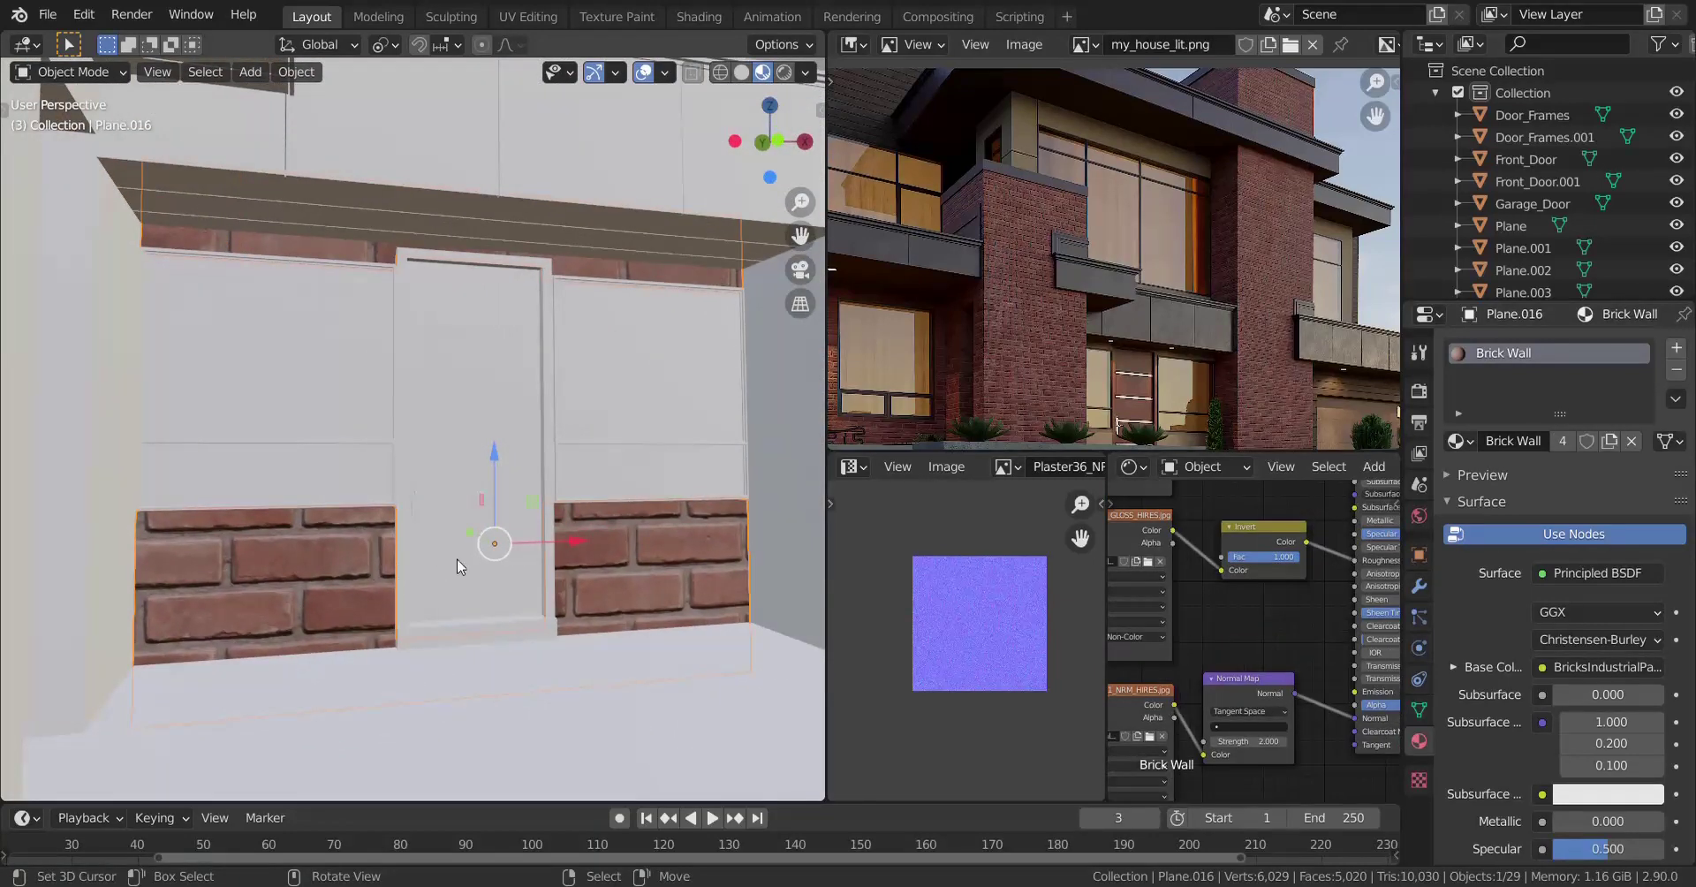
{"action": "left_click", "coordinate": [1456, 441]}
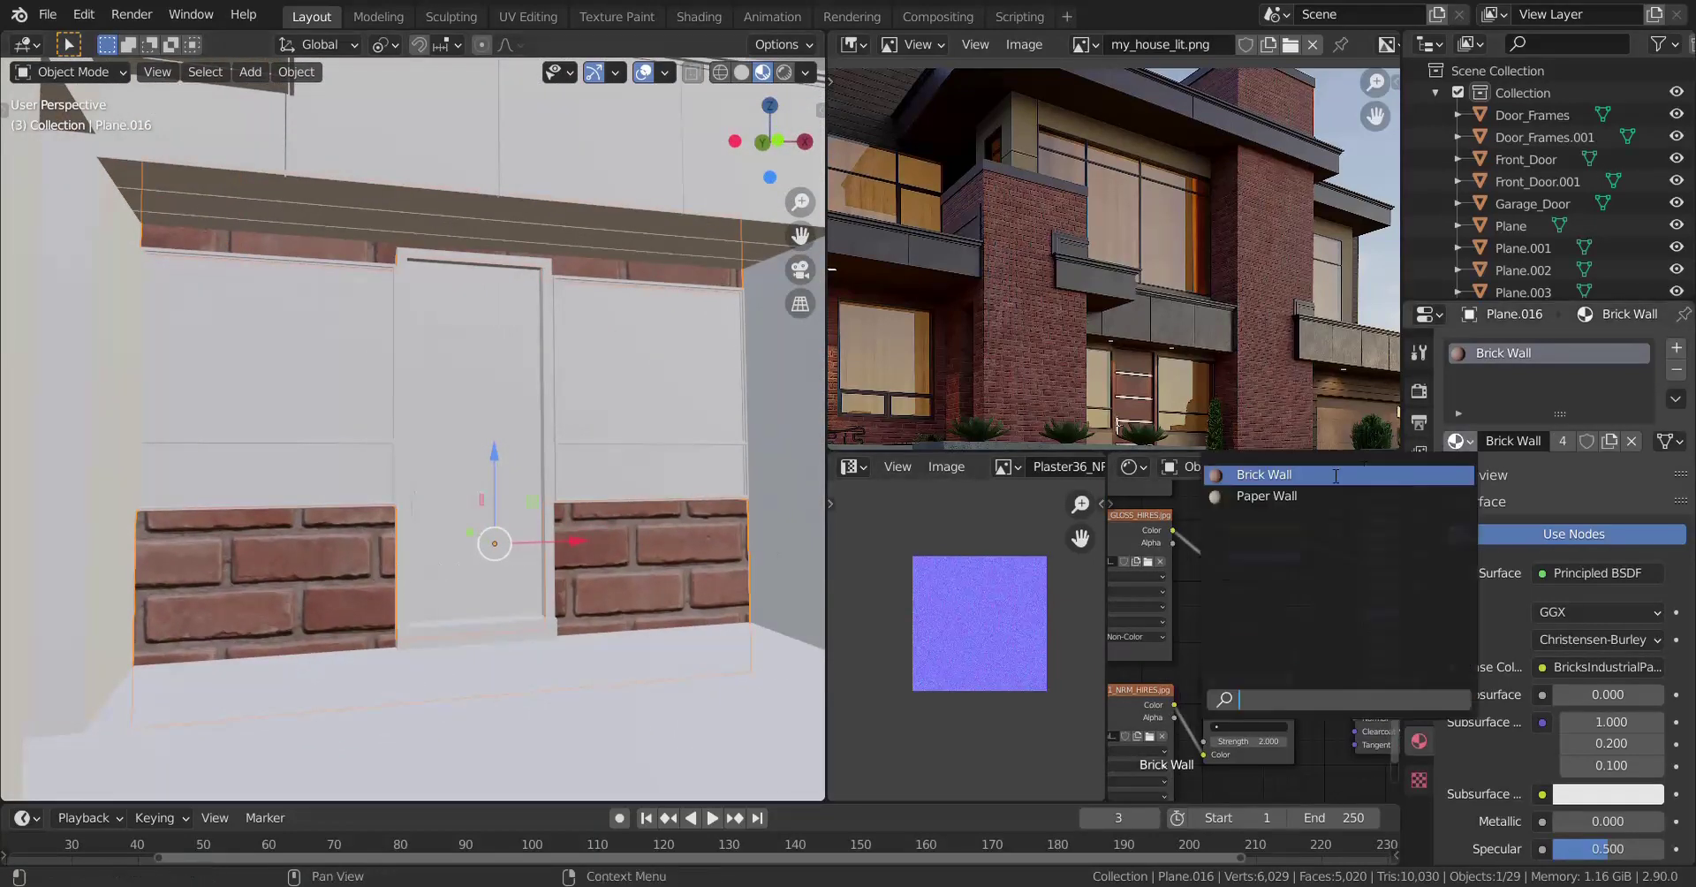
{"action": "left_click", "coordinate": [1267, 495]}
Scale the entrance wall's UVs by a factor of 5, return to Object Mode and deselect everything.
{"action": "key", "text": "Tab"}
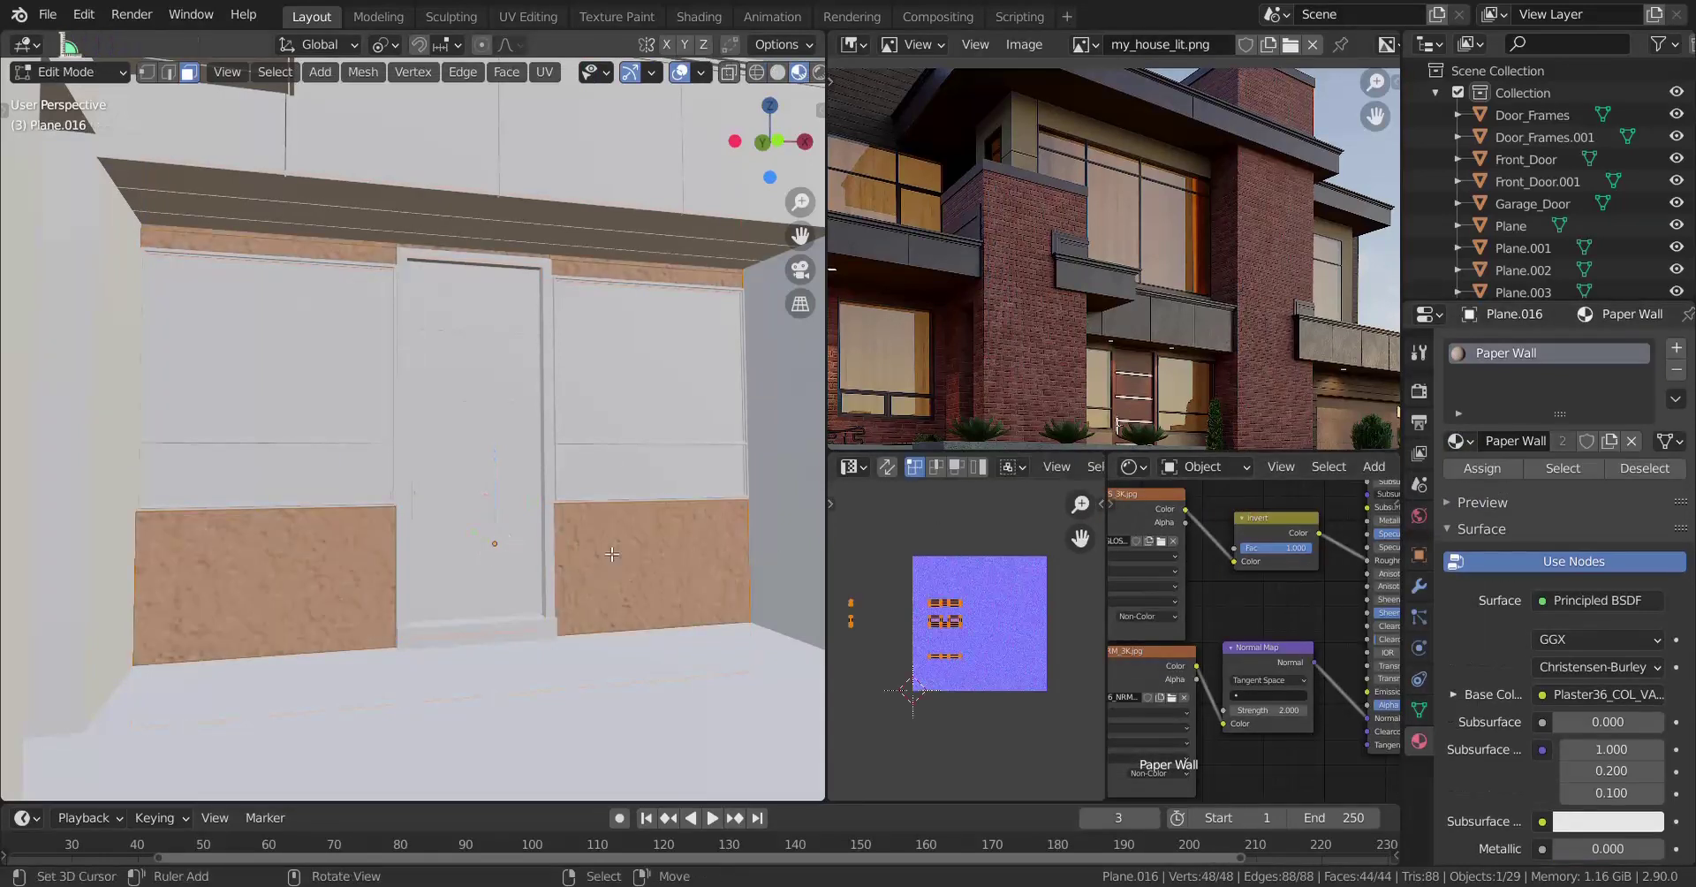
{"action": "key", "text": "s"}
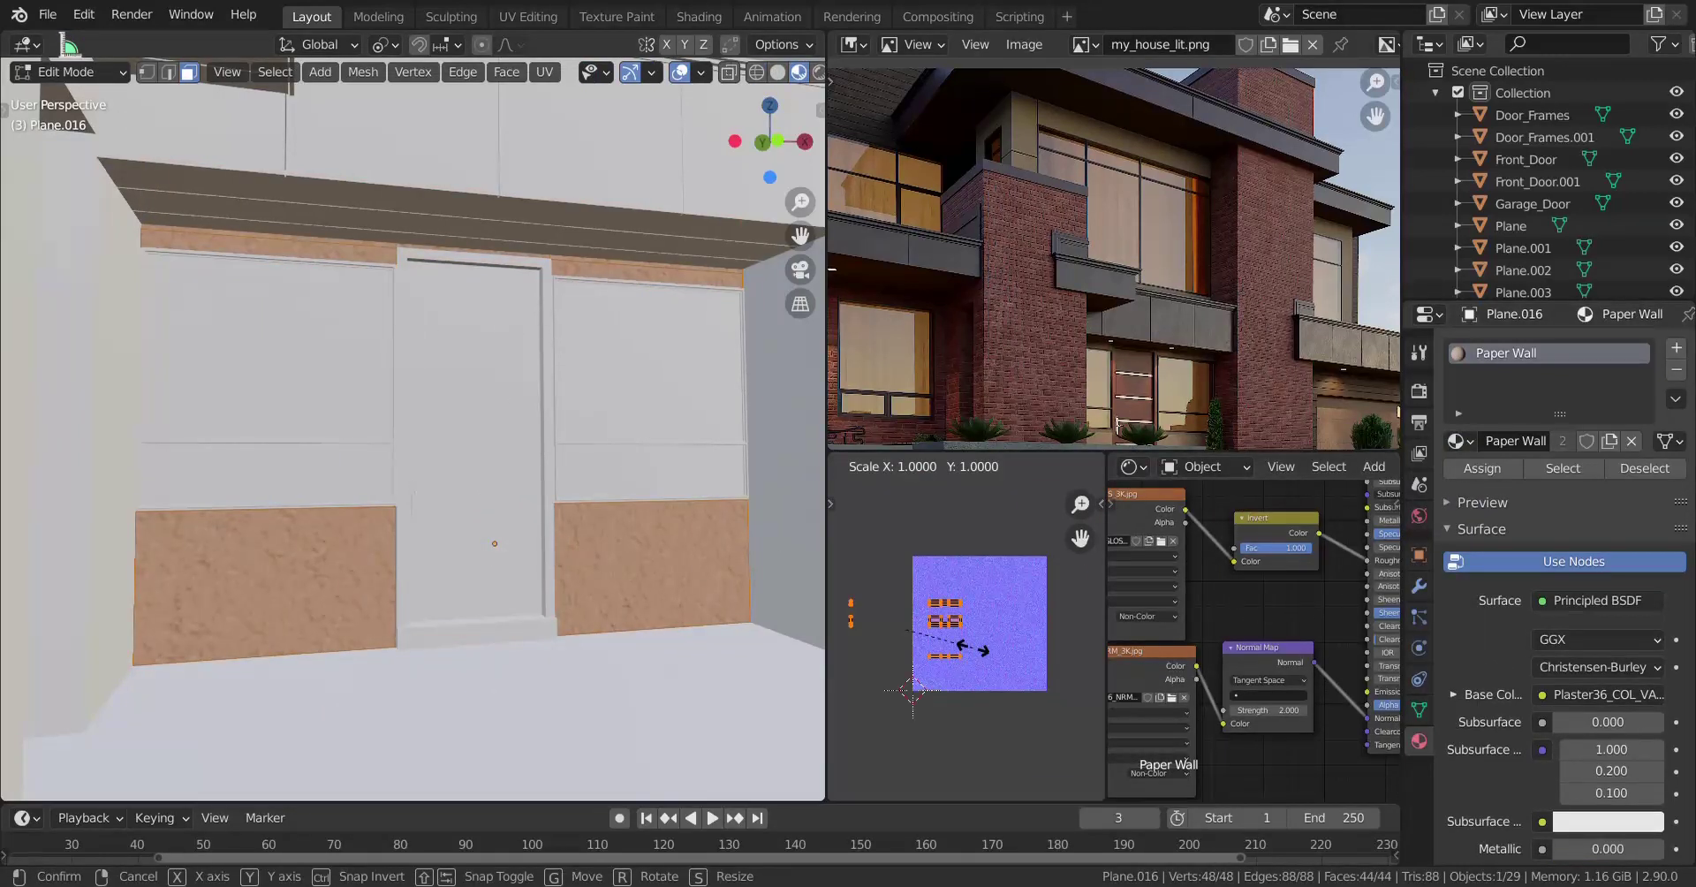
{"action": "key", "text": "5"}
{"action": "key", "text": "Return"}
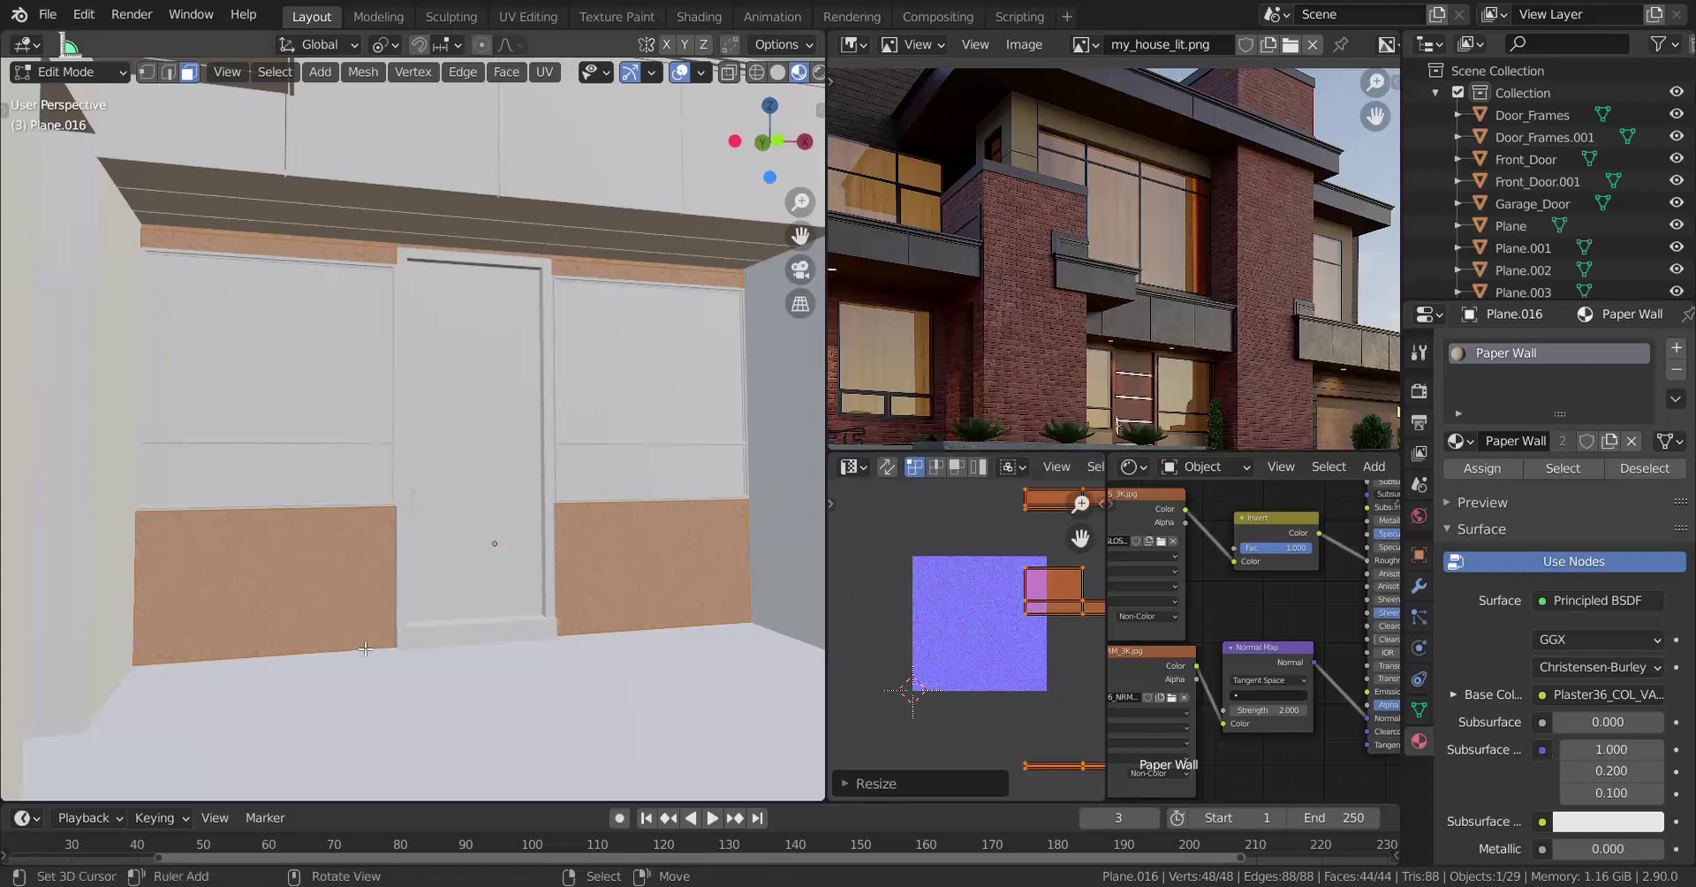
{"action": "scroll", "coordinate": [377, 650], "scroll_direction": "up", "scroll_amount": 5}
{"action": "key", "text": "Tab"}
{"action": "scroll", "coordinate": [441, 601], "scroll_direction": "down", "scroll_amount": 8}
{"action": "key", "text": "a"}
{"action": "scroll", "coordinate": [424, 609], "scroll_direction": "up", "scroll_amount": 4}
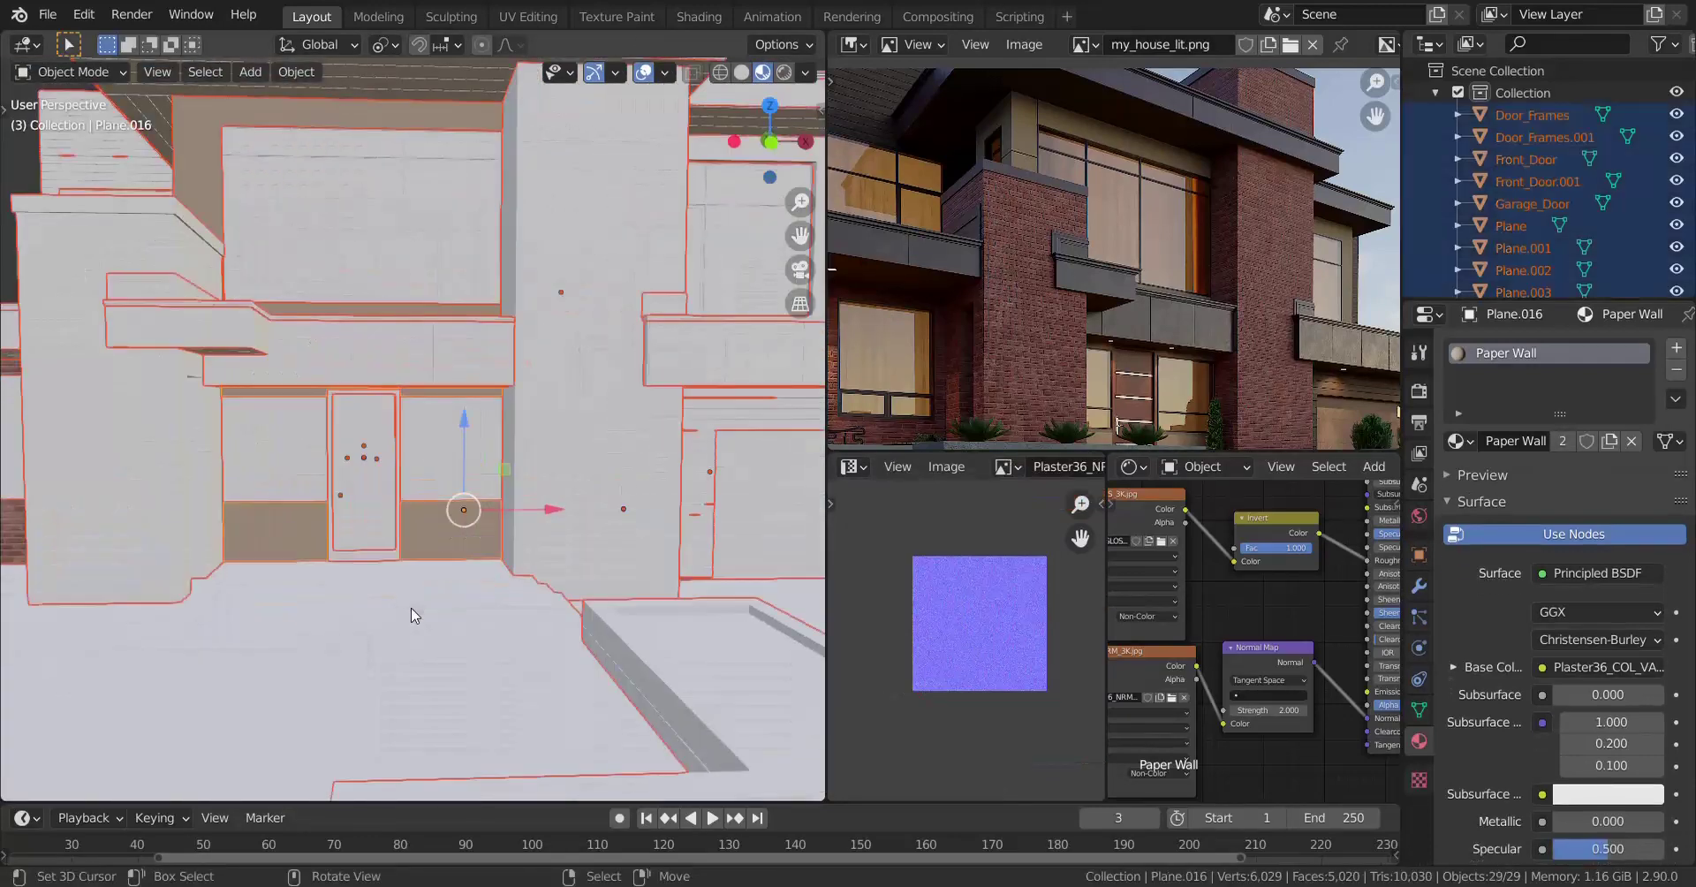
{"action": "key", "text": "alt+a"}
Select the upper-floor wall mesh Plane.002 at the side of the house.
{"action": "middle_click_drag", "start_coordinate": [436, 617], "coordinate": [459, 631]}
{"action": "middle_click_drag", "start_coordinate": [643, 495], "coordinate": [467, 459]}
{"action": "middle_click_drag", "start_coordinate": [905, 298], "coordinate": [1101, 300]}
{"action": "middle_click_drag", "start_coordinate": [503, 417], "coordinate": [592, 416]}
{"action": "left_click", "coordinate": [390, 352]}
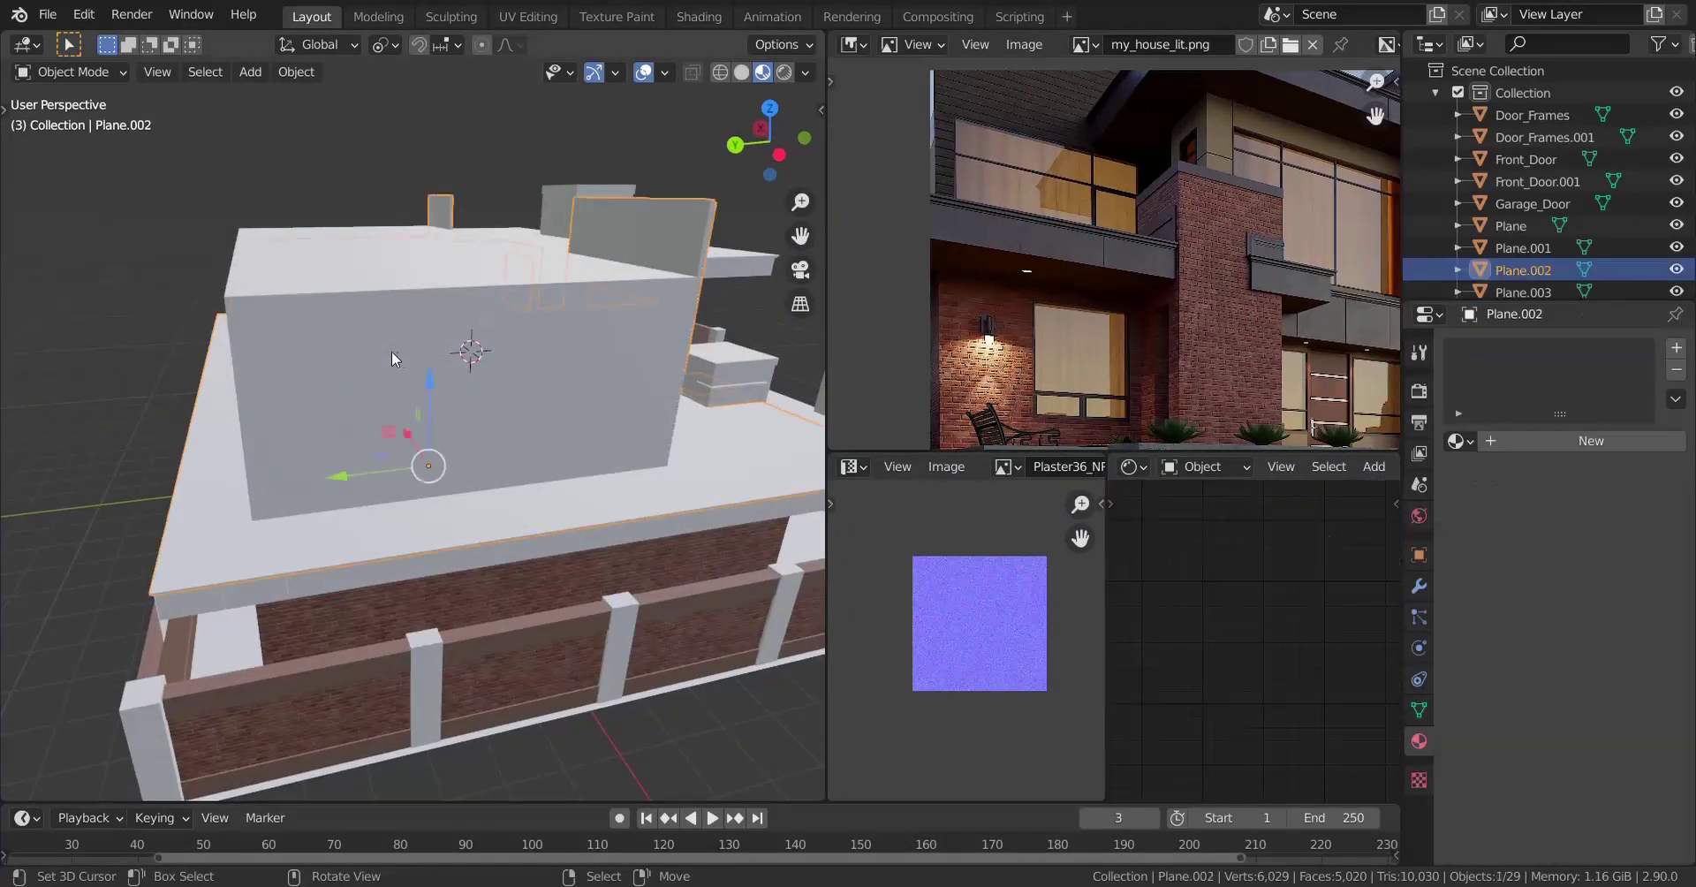
{"action": "key", "text": "g"}
{"action": "right_click", "coordinate": [412, 414]}
{"action": "middle_click_drag", "start_coordinate": [408, 415], "coordinate": [252, 441]}
{"action": "middle_click_drag", "start_coordinate": [371, 535], "coordinate": [432, 538]}
{"action": "key", "text": "g"}
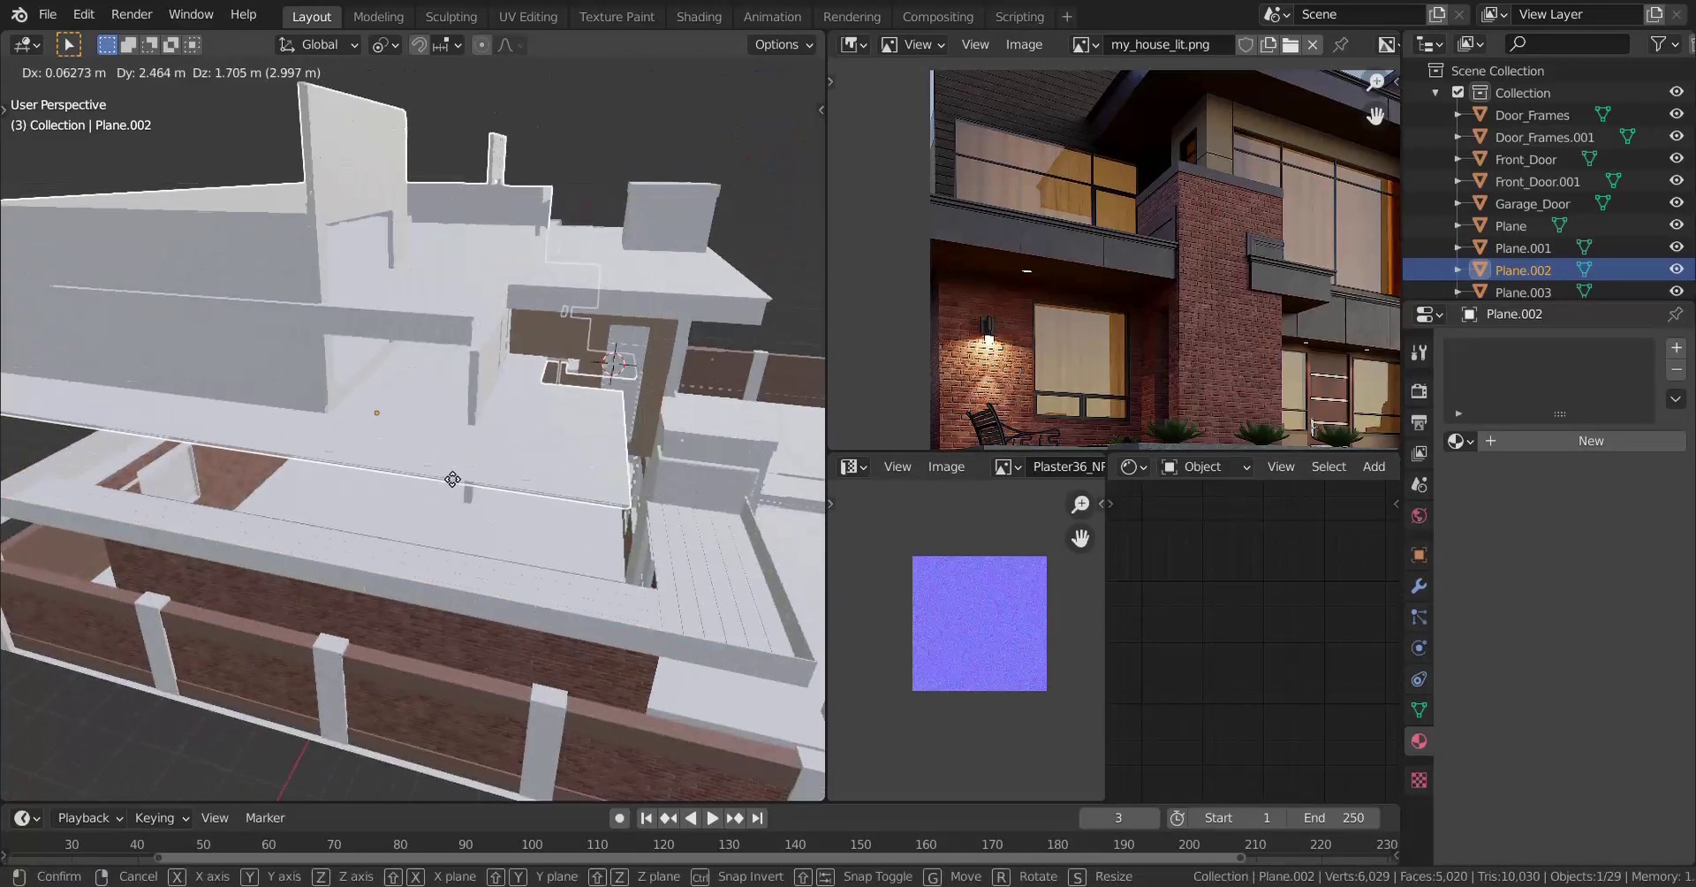
{"action": "right_click", "coordinate": [447, 478]}
{"action": "middle_click_drag", "start_coordinate": [340, 468], "coordinate": [382, 467]}
Select the linked faces of the upper-floor side wall in Plane.002 and separate them into their own object.
{"action": "key", "text": "Tab"}
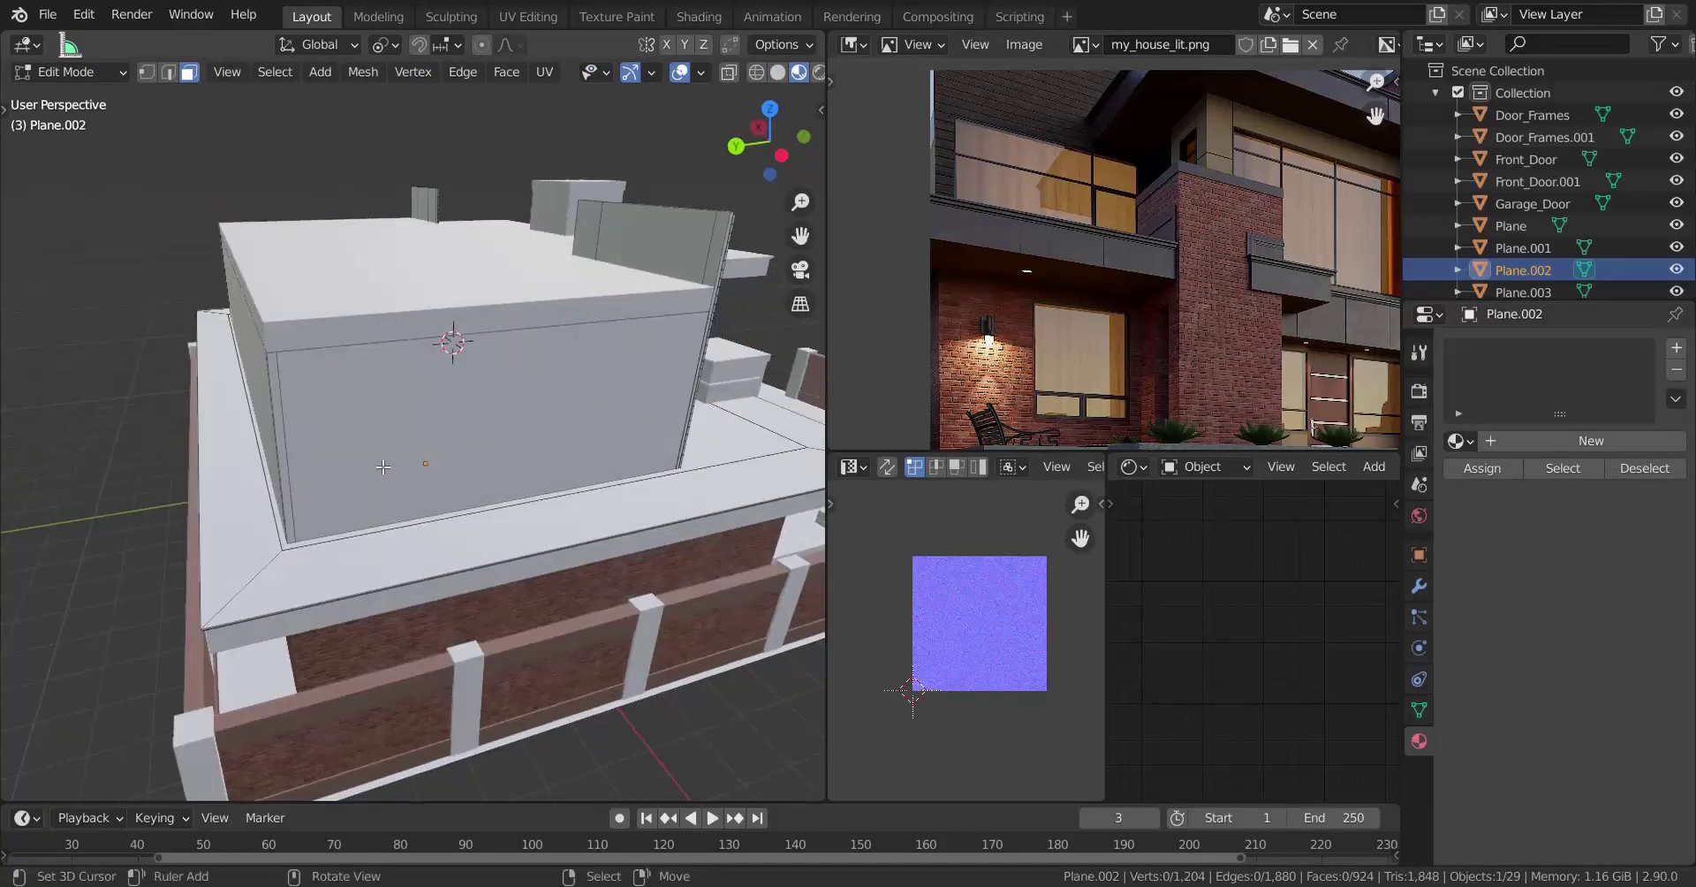
{"action": "left_click", "coordinate": [383, 467]}
{"action": "key", "text": "l"}
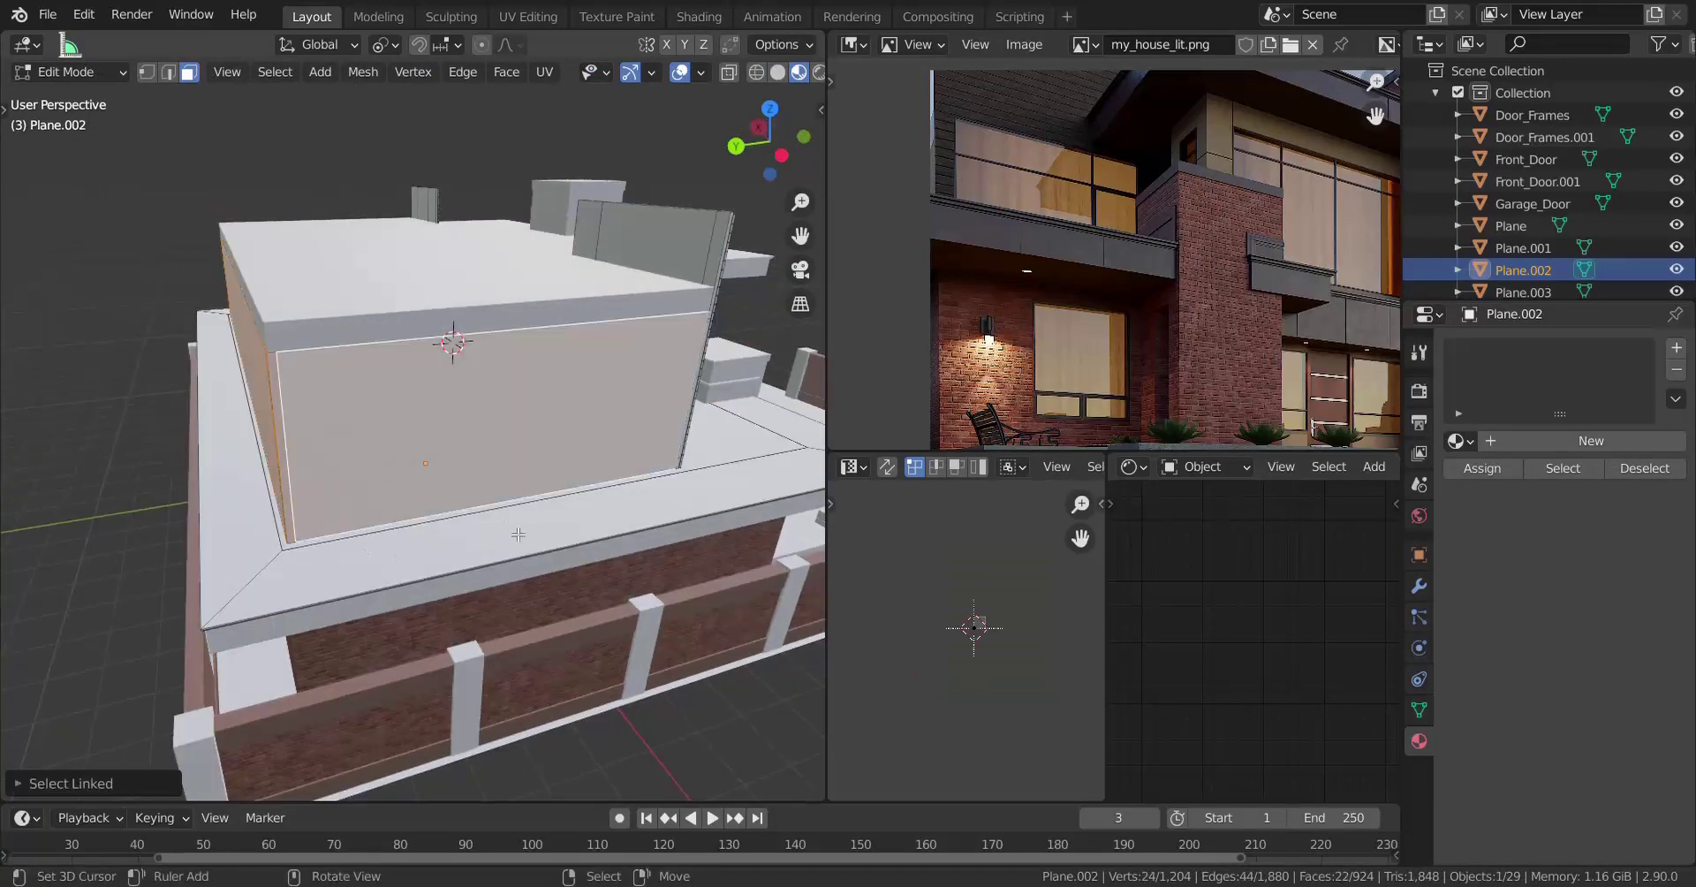
{"action": "middle_click_drag", "start_coordinate": [519, 534], "coordinate": [374, 513]}
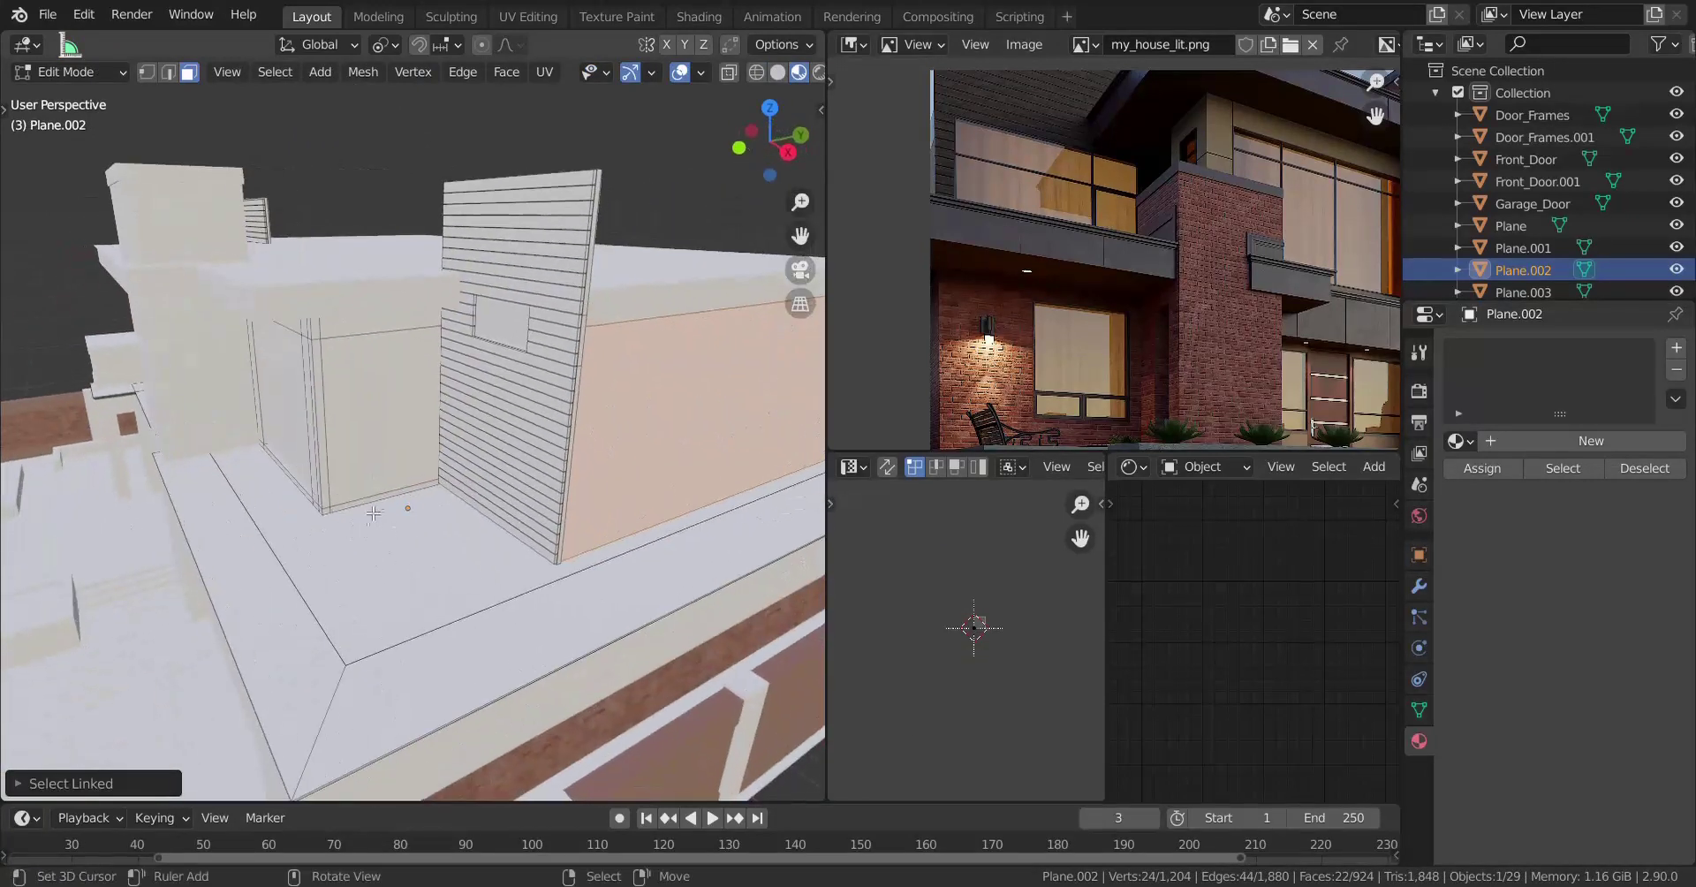
{"action": "key", "text": "p"}
{"action": "left_click", "coordinate": [371, 521]}
{"action": "key", "text": "Tab"}
{"action": "left_click", "coordinate": [611, 458]}
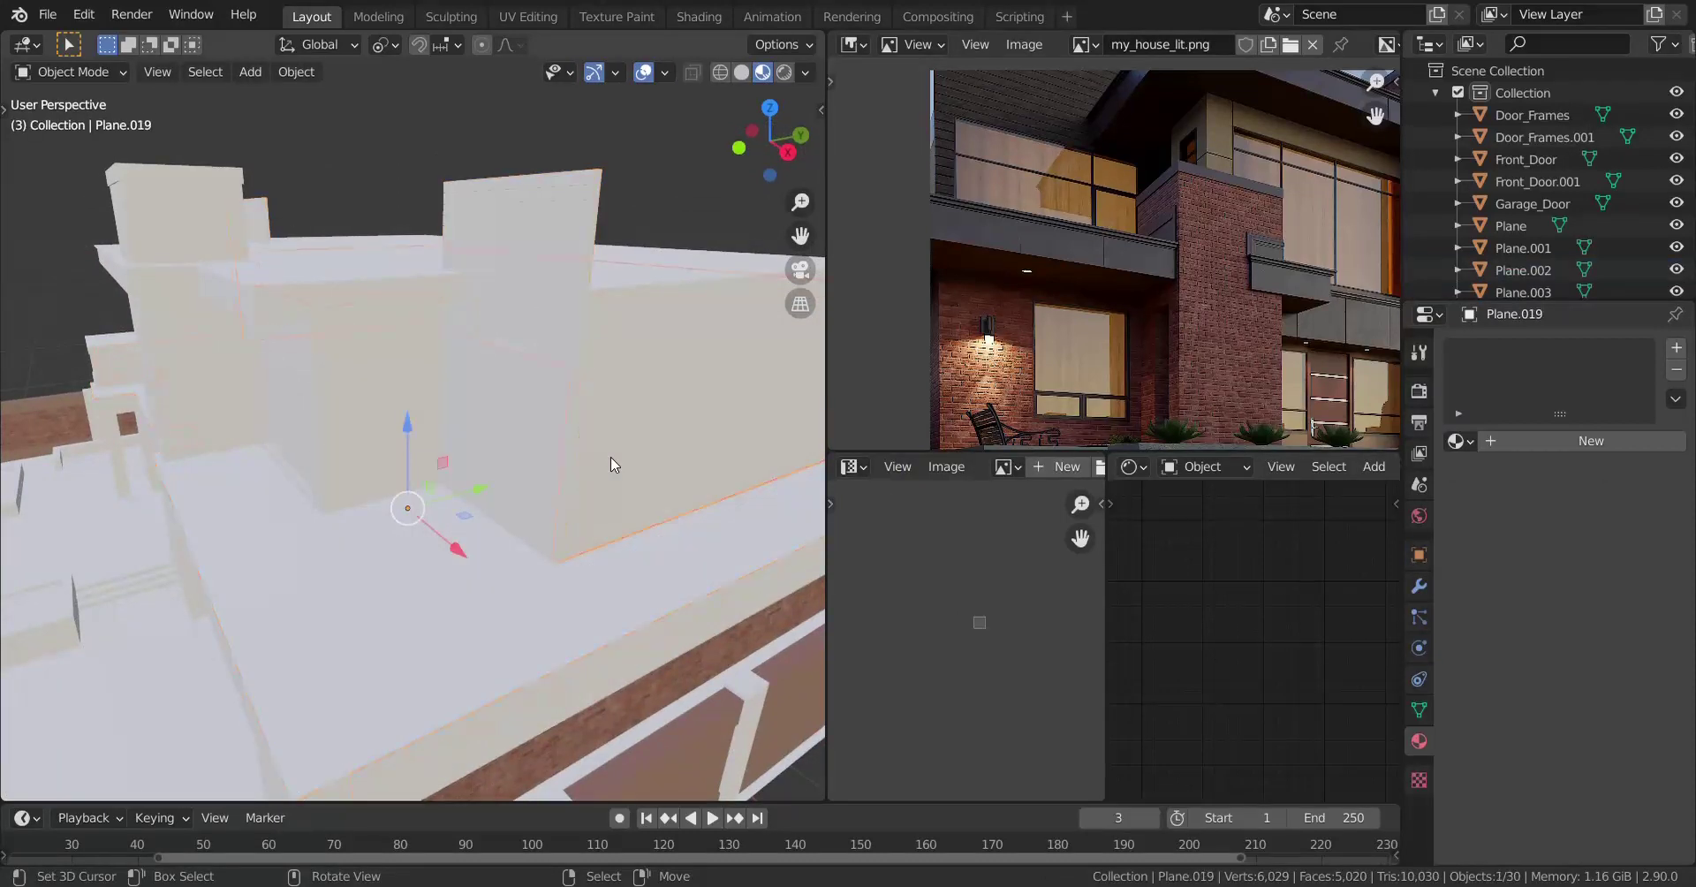
{"action": "key", "text": "g"}
{"action": "right_click", "coordinate": [579, 411]}
Select the front garden planters and give them a new material named Concrete Wall.
{"action": "scroll", "coordinate": [310, 473], "scroll_direction": "down", "scroll_amount": 4}
{"action": "scroll", "coordinate": [428, 543], "scroll_direction": "up", "scroll_amount": 3}
{"action": "middle_click_drag", "start_coordinate": [310, 473], "coordinate": [460, 522]}
{"action": "scroll", "coordinate": [388, 562], "scroll_direction": "up", "scroll_amount": 4}
{"action": "left_click", "coordinate": [380, 516]}
{"action": "key", "text": "Tab"}
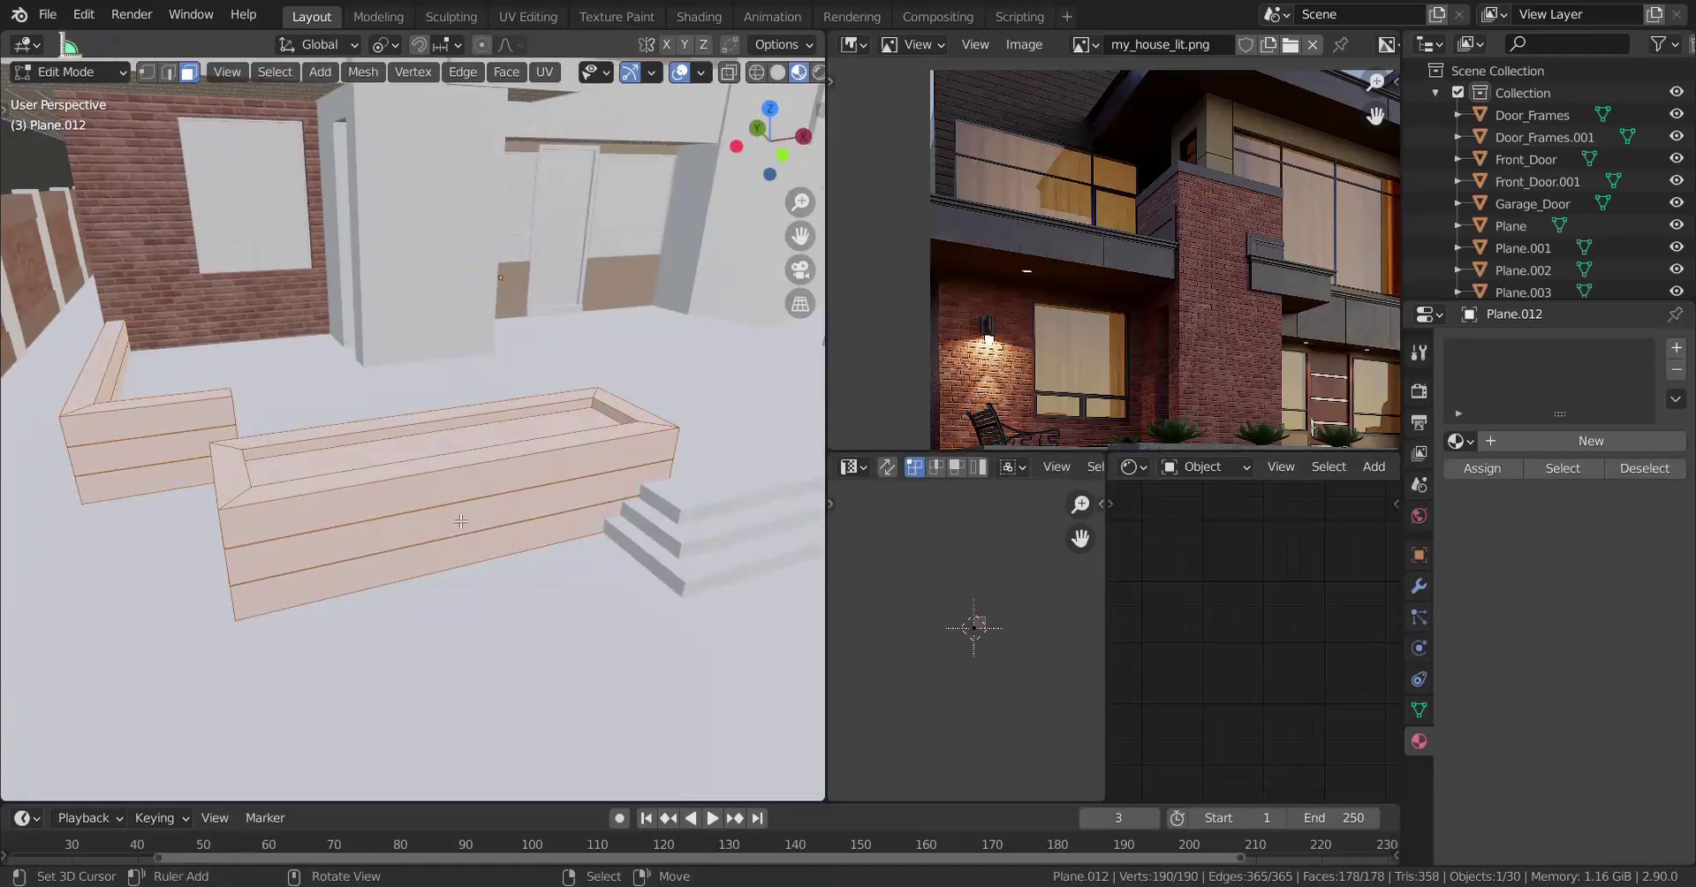
{"action": "left_click", "coordinate": [1539, 442]}
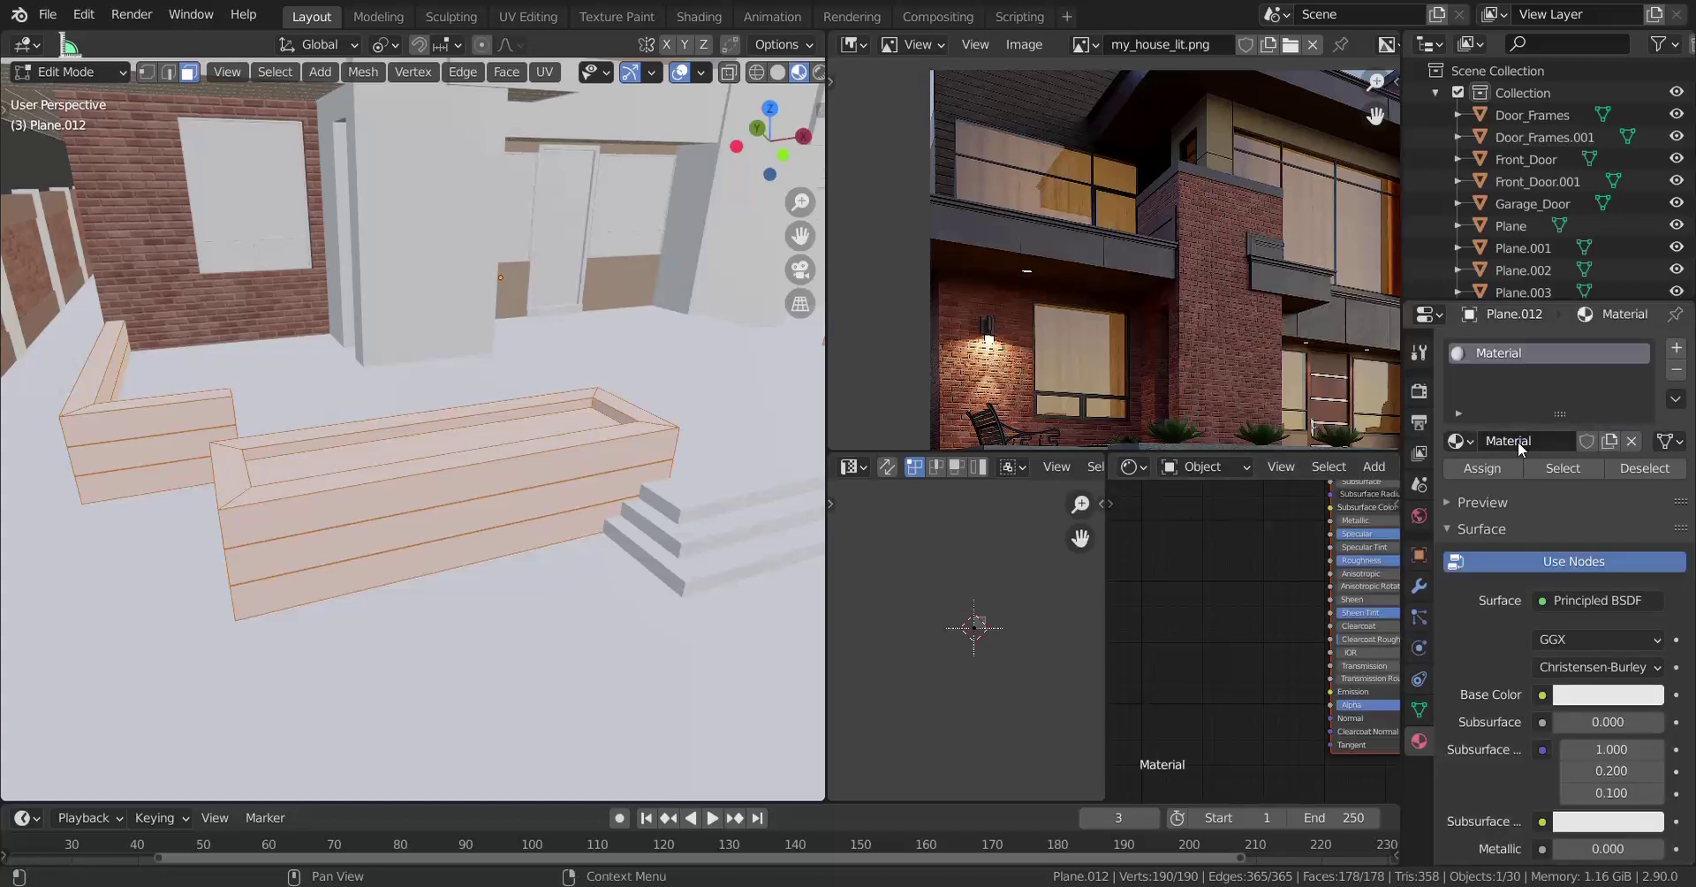
{"action": "left_click", "coordinate": [1518, 442]}
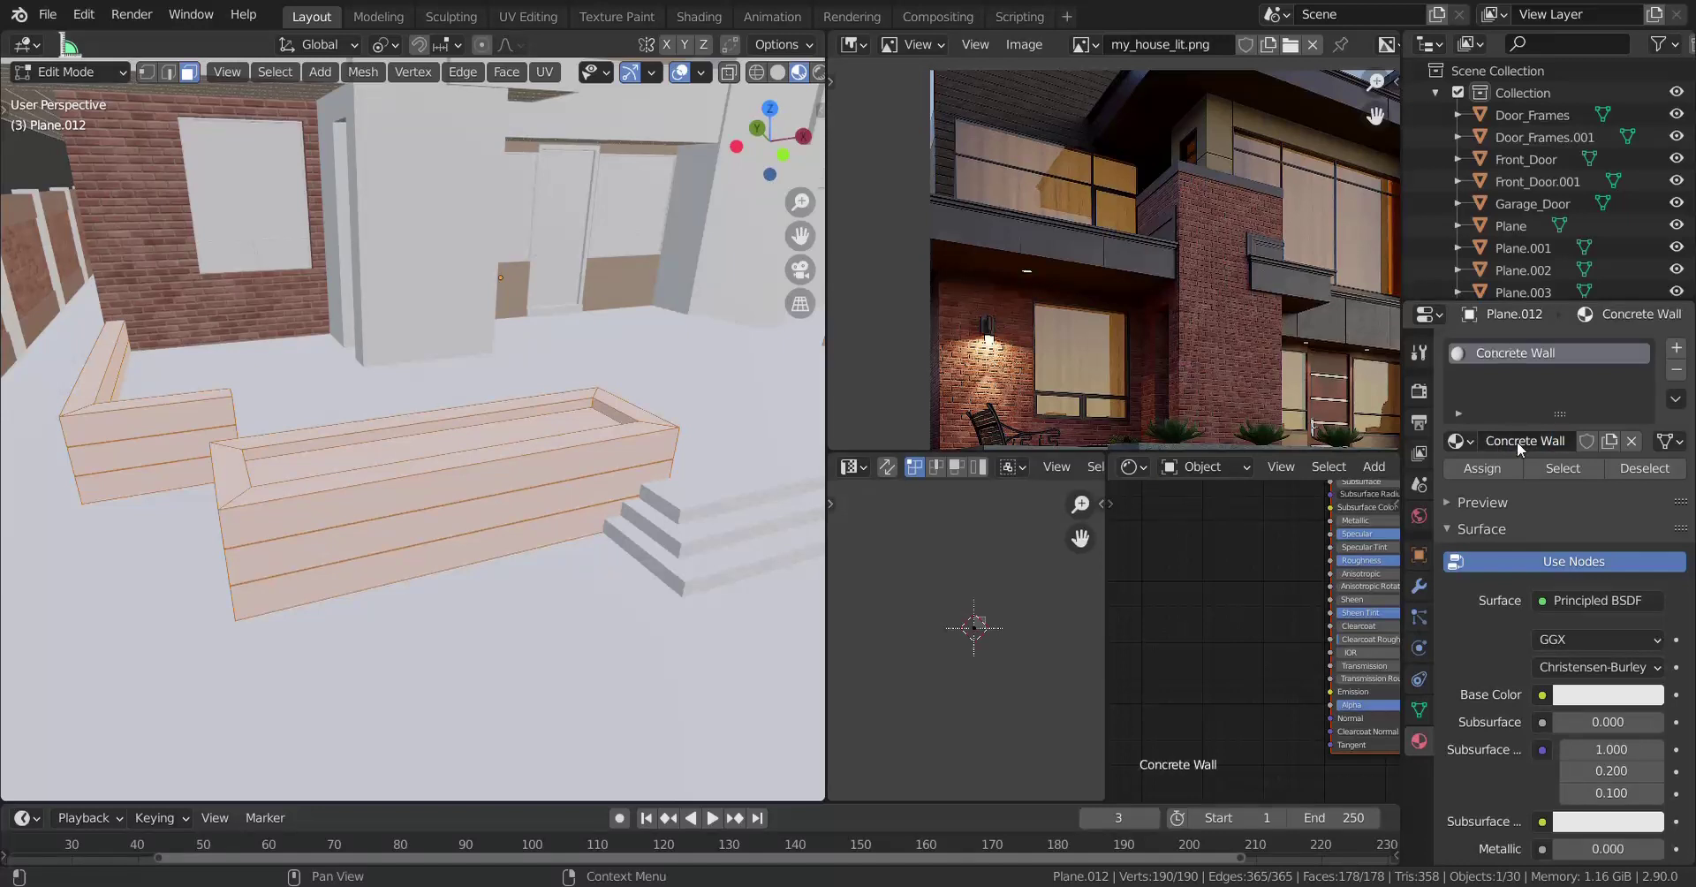
Add a linked texture coordinate, mapping and image texture node setup to the Concrete Wall material's Principled BSDF and reposition it.
{"action": "scroll", "coordinate": [1253, 584], "scroll_direction": "down", "scroll_amount": 4}
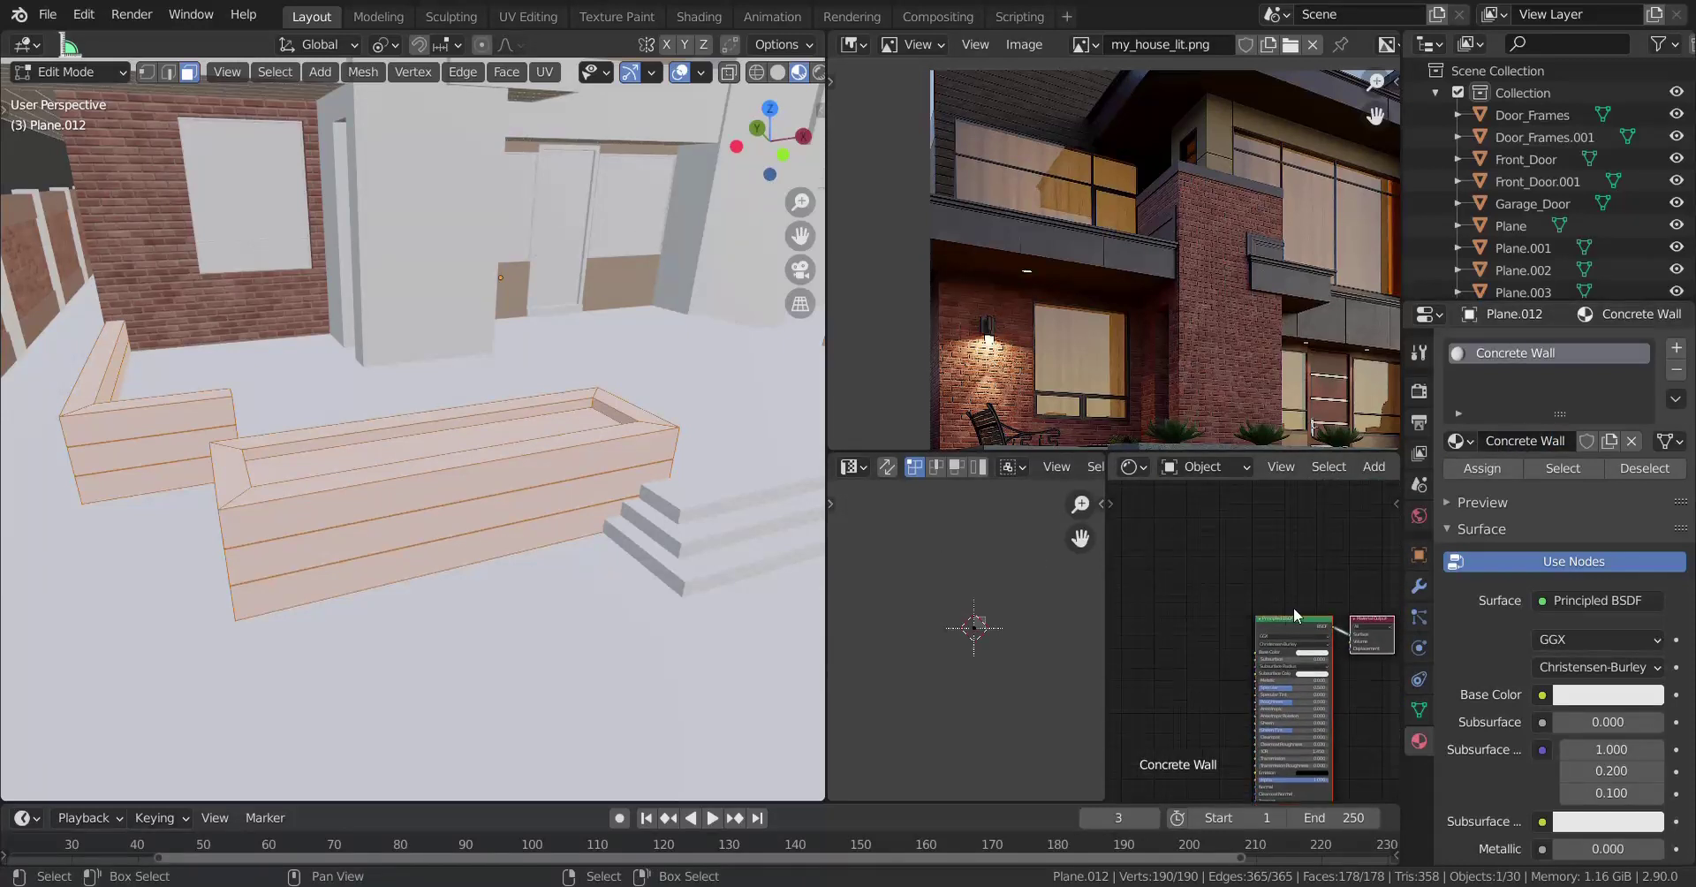
{"action": "left_click", "coordinate": [1292, 626]}
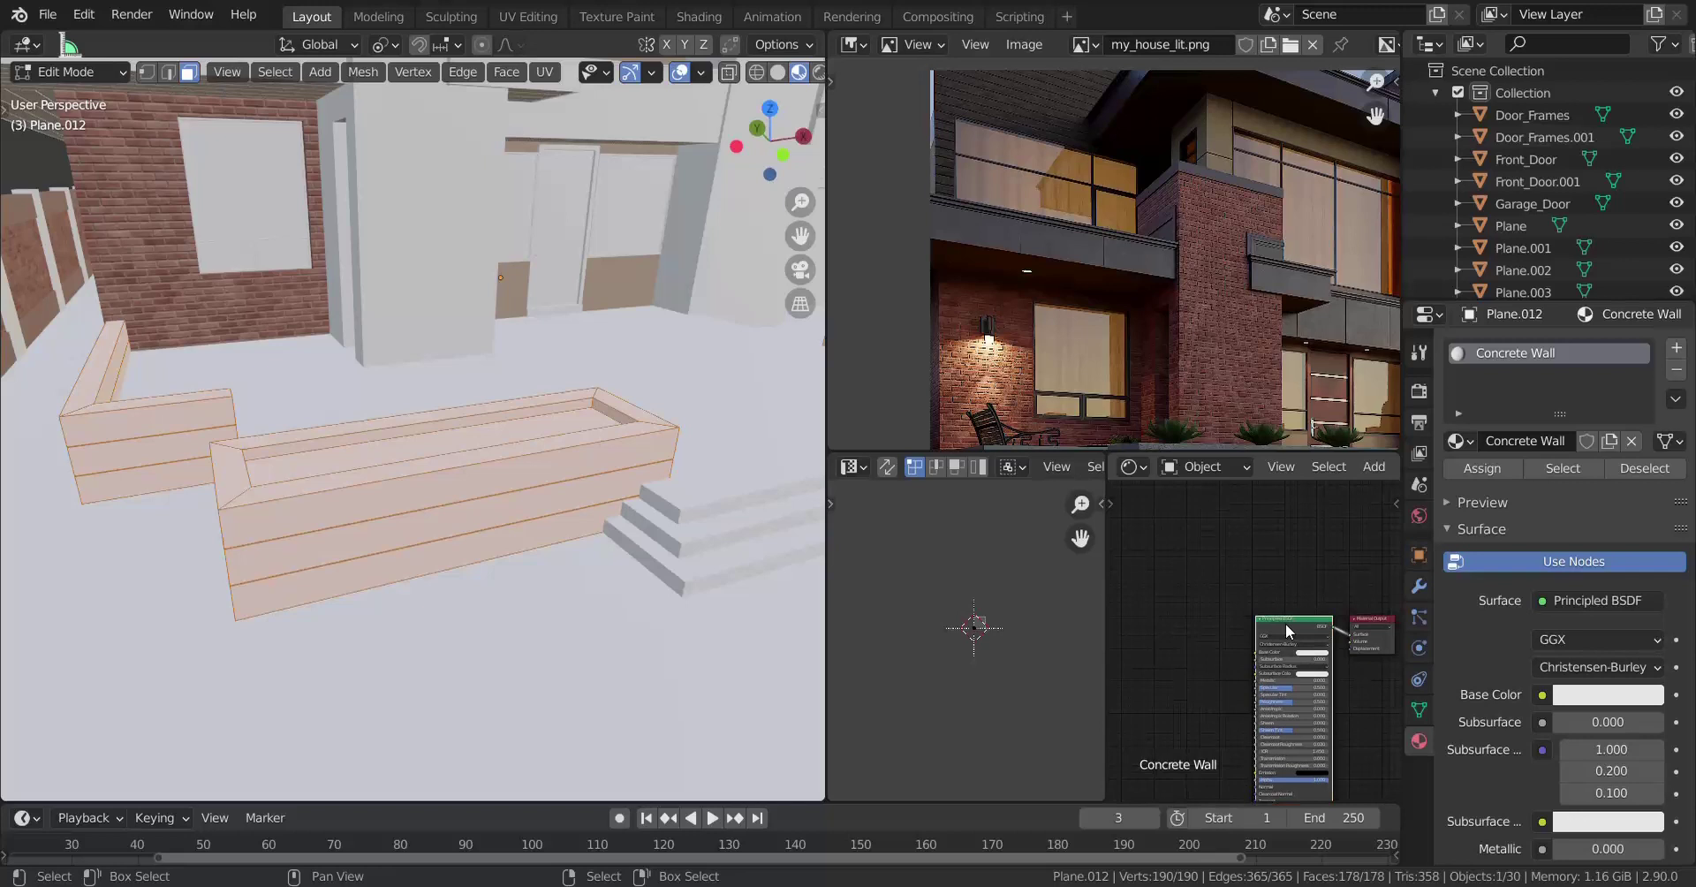
{"action": "key", "text": "ctrl+t"}
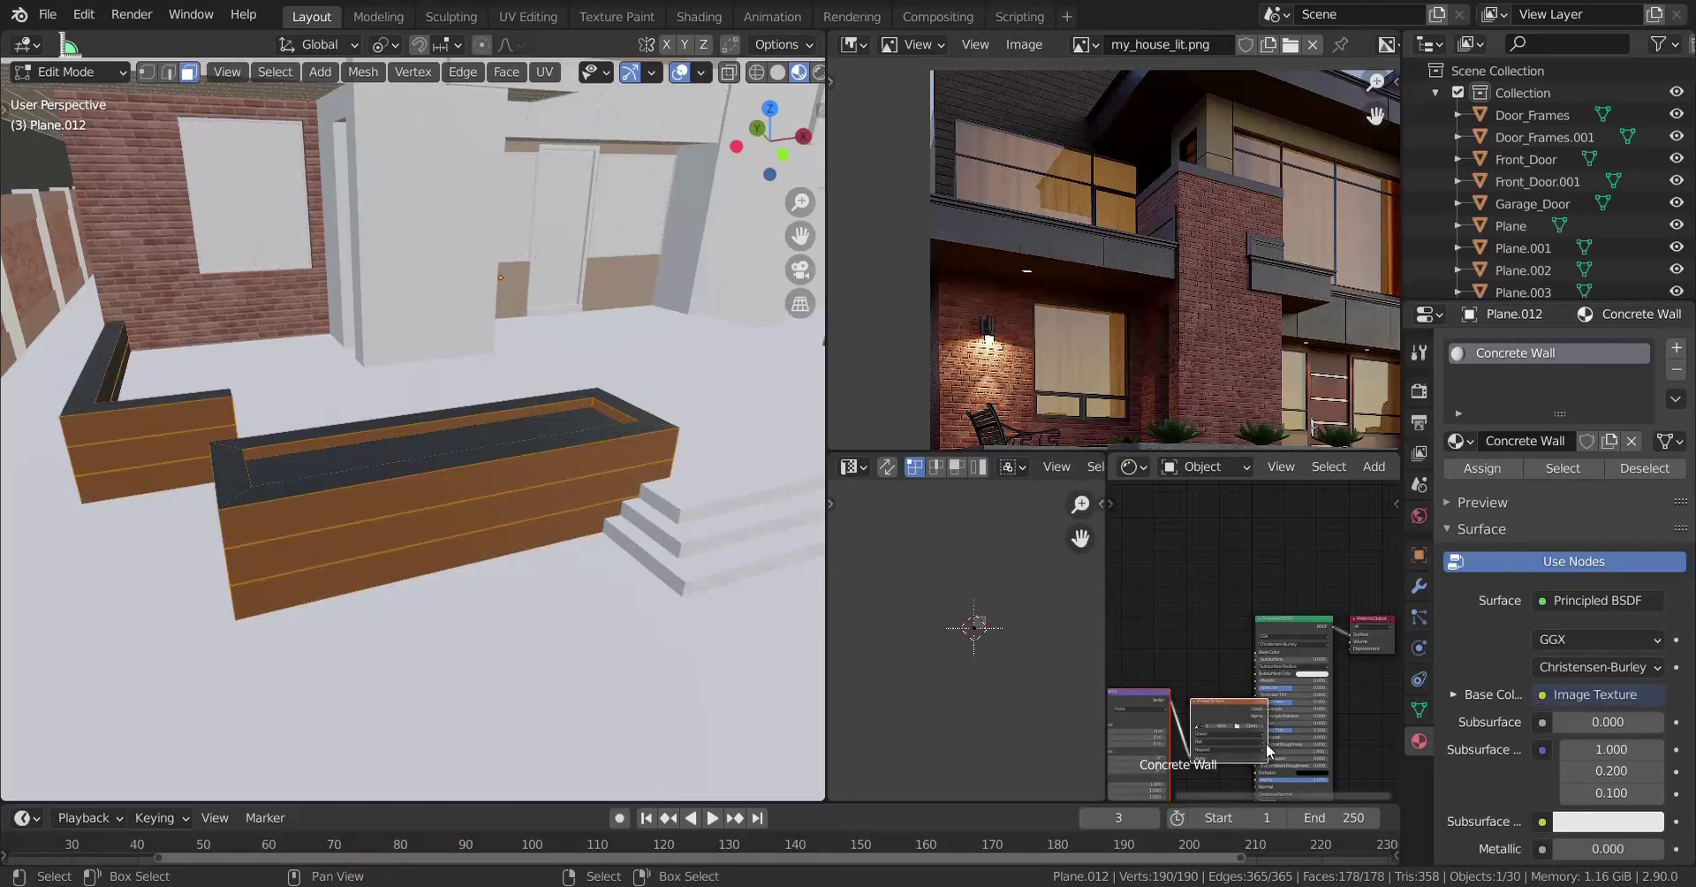
{"action": "key", "text": "g"}
{"action": "left_click", "coordinate": [1184, 583]}
Load Concrete_Wall_001_Base_Color.jpg from the Concrete_Wall_001a_SD textures folder into the image texture node.
{"action": "middle_click_drag", "start_coordinate": [1175, 601], "coordinate": [1227, 654]}
{"action": "scroll", "coordinate": [1325, 624], "scroll_direction": "up", "scroll_amount": 4}
{"action": "scroll", "coordinate": [1224, 609], "scroll_direction": "up", "scroll_amount": 1}
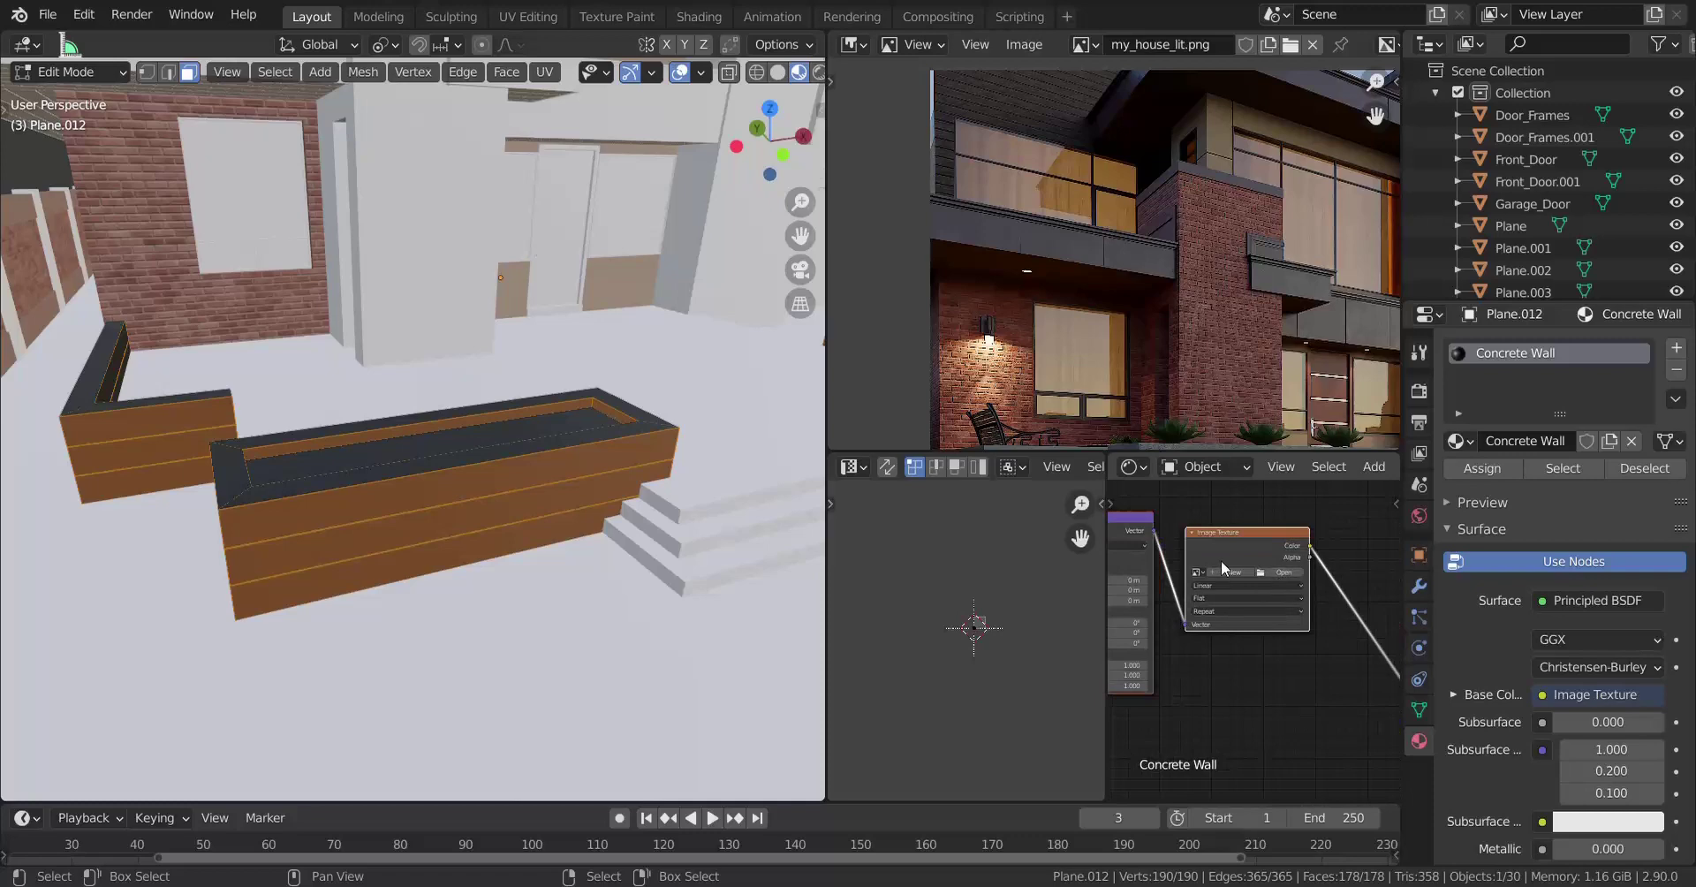
{"action": "left_click", "coordinate": [1281, 572]}
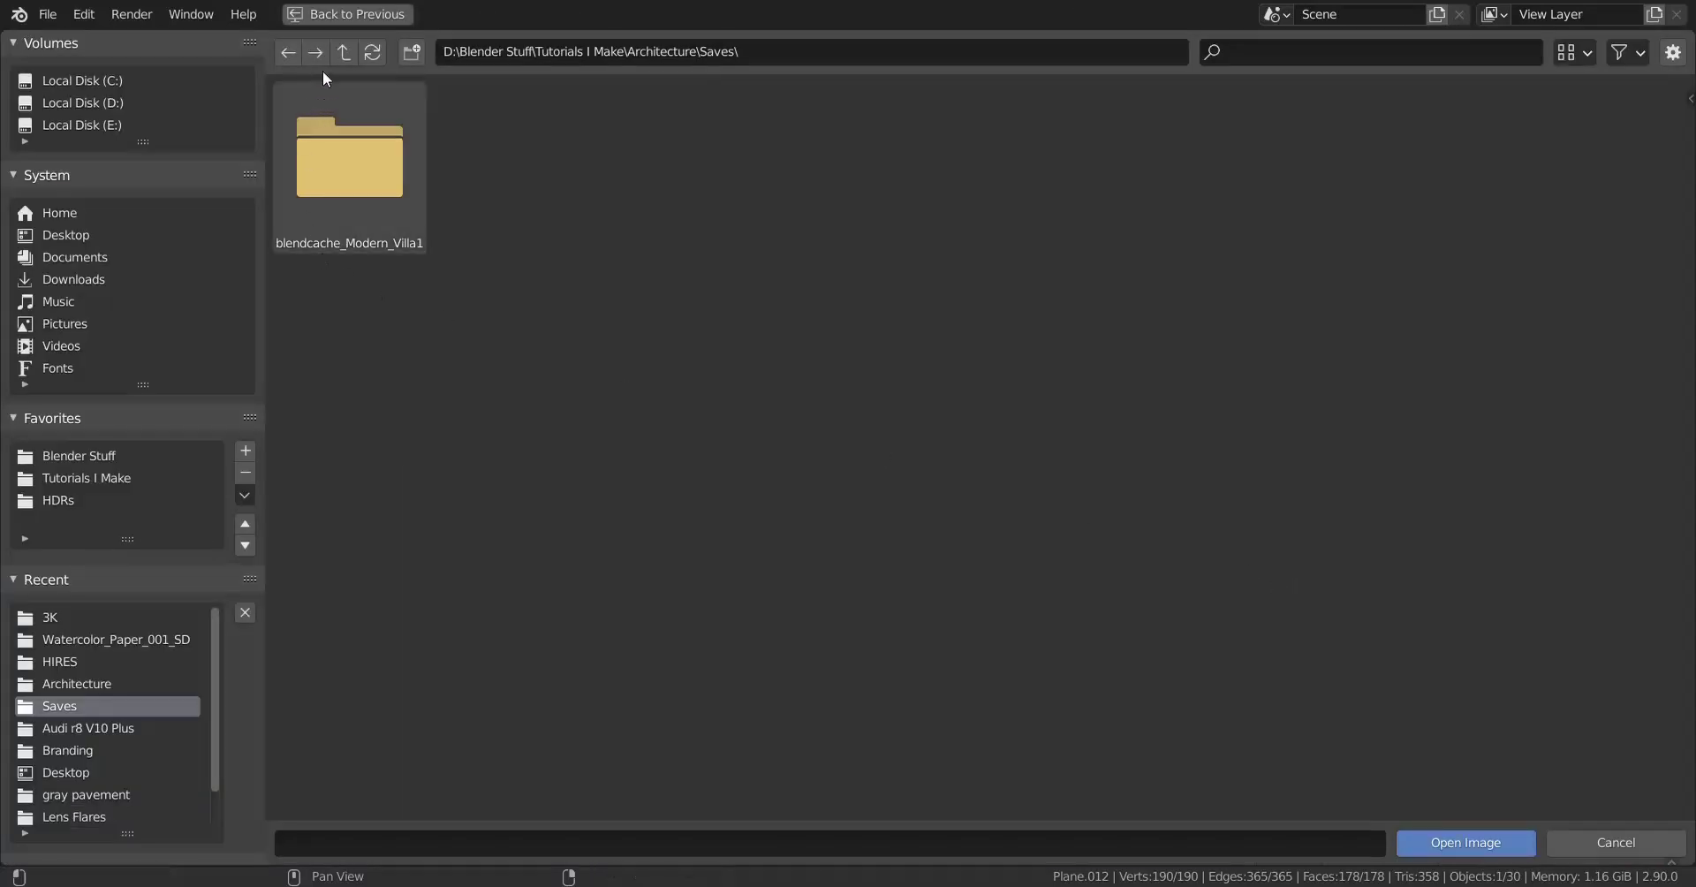
{"action": "left_click", "coordinate": [58, 682]}
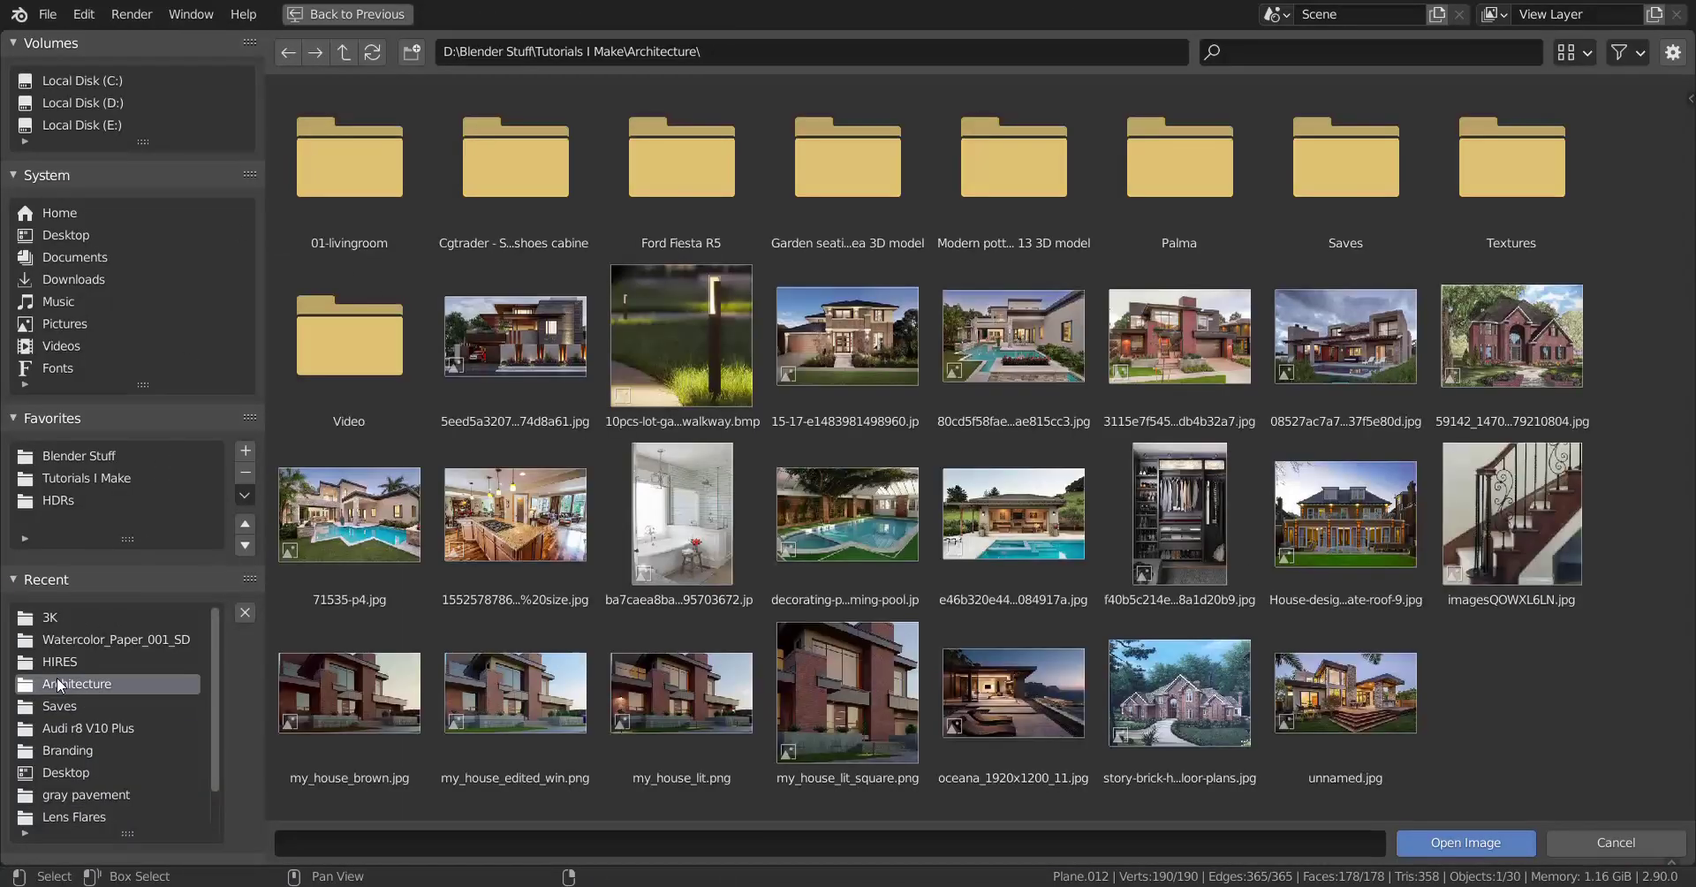
{"action": "double_click", "coordinate": [1519, 203]}
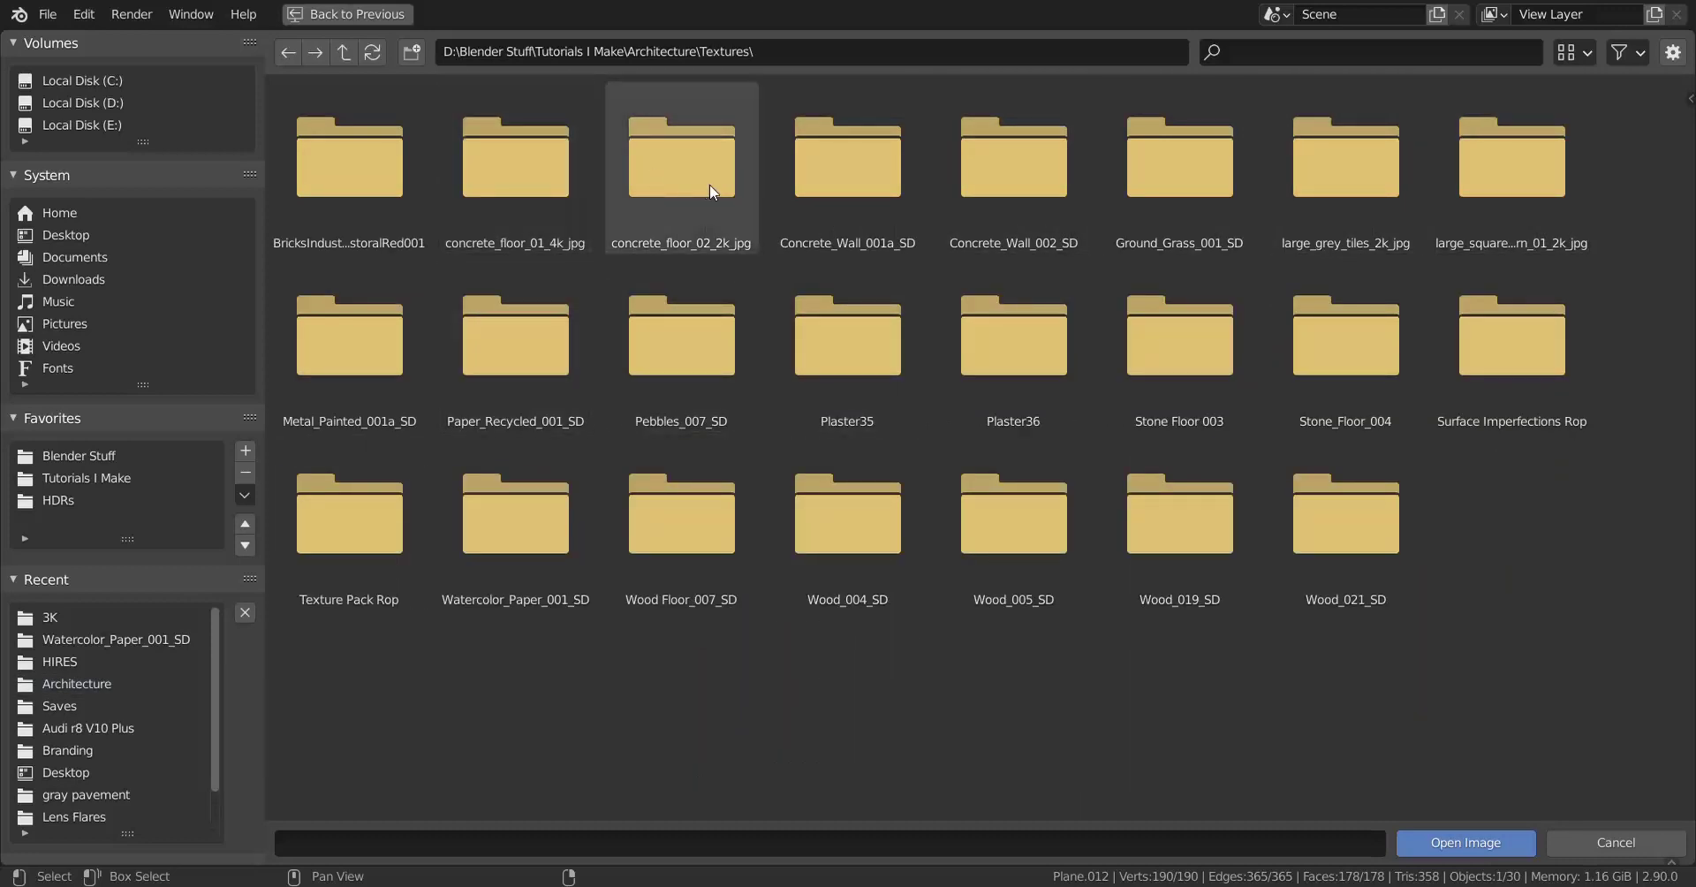
{"action": "left_click", "coordinate": [844, 182]}
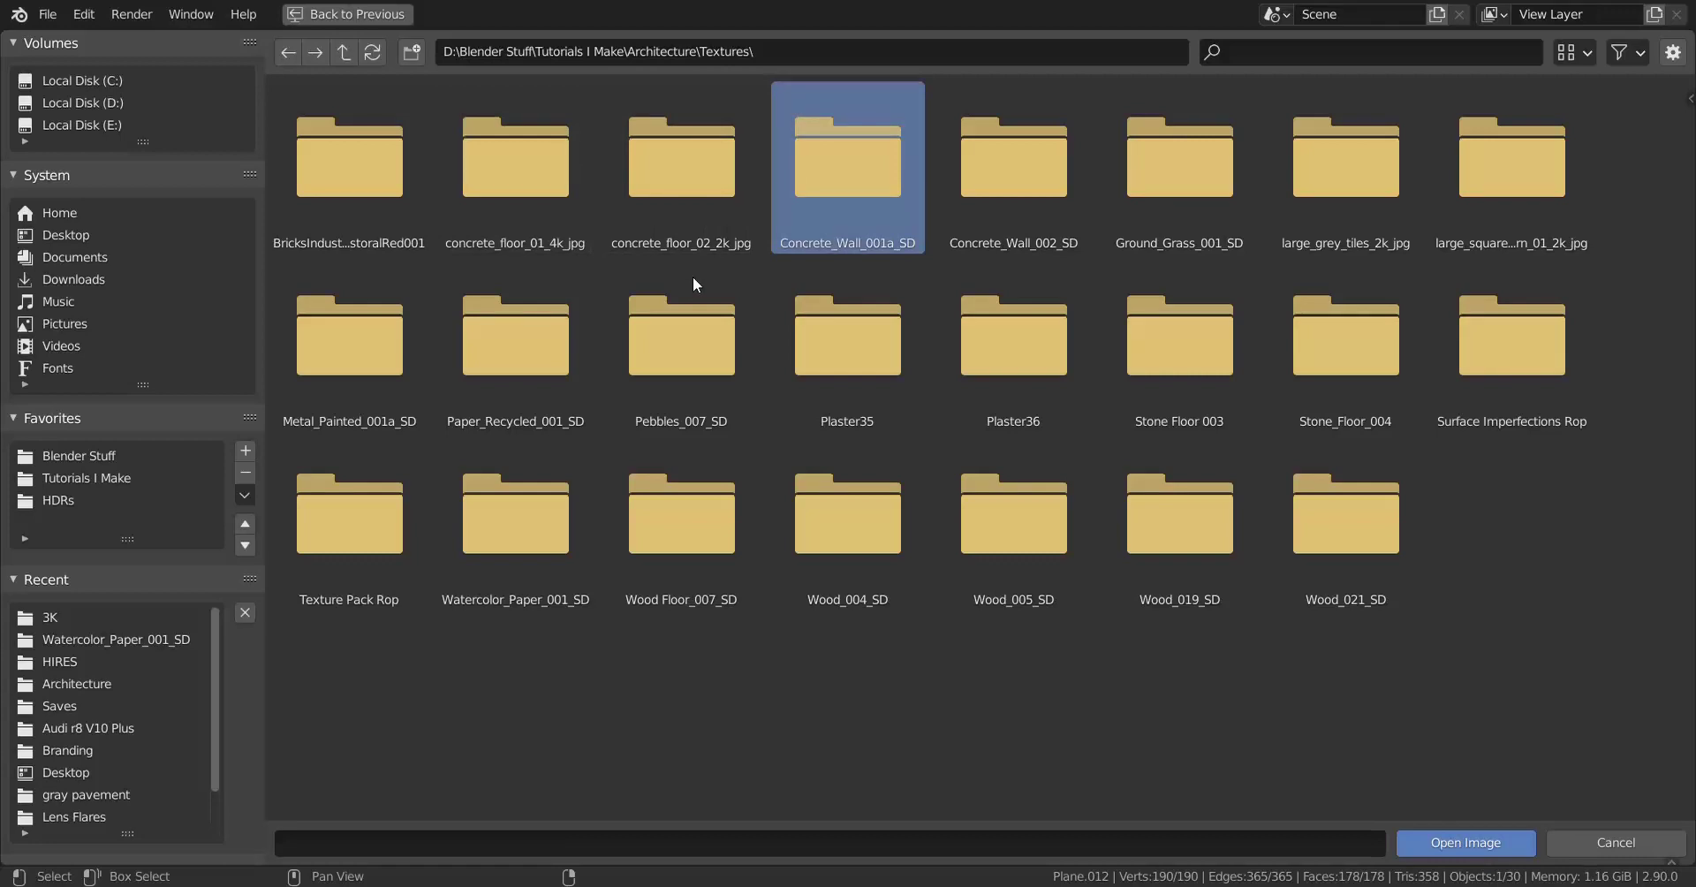
{"action": "key", "text": "Return"}
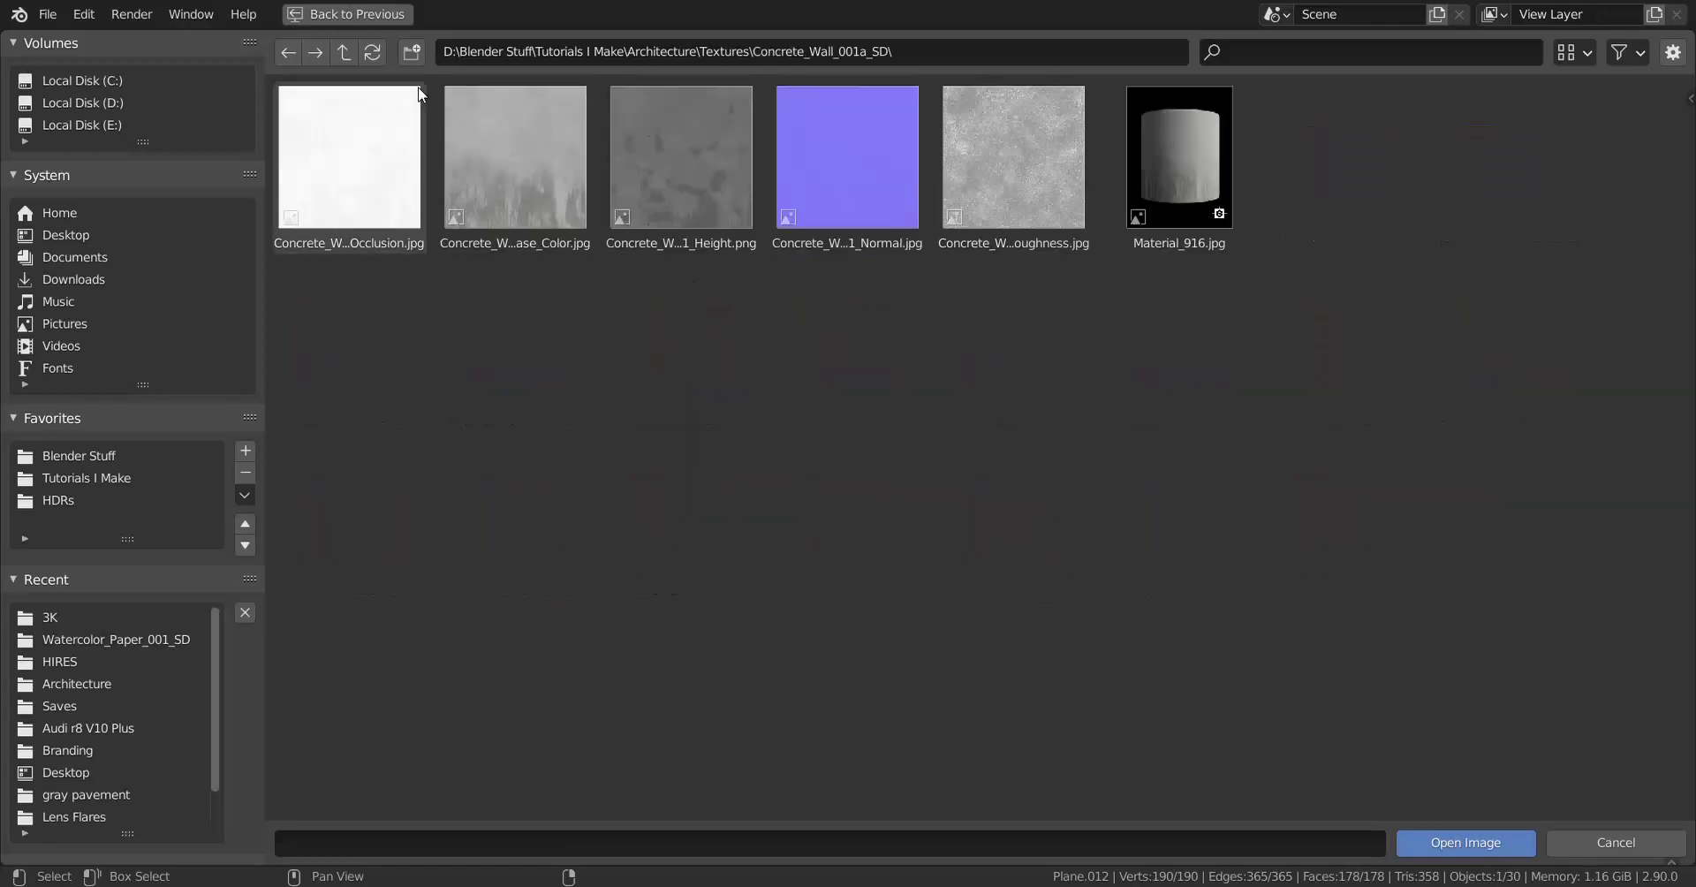
{"action": "double_click", "coordinate": [495, 198]}
Duplicate the base color texture node below the original and link the Mapping node's vector output to the copy.
{"action": "middle_click_drag", "start_coordinate": [457, 501], "coordinate": [474, 483]}
{"action": "scroll", "coordinate": [1272, 574], "scroll_direction": "down", "scroll_amount": 2}
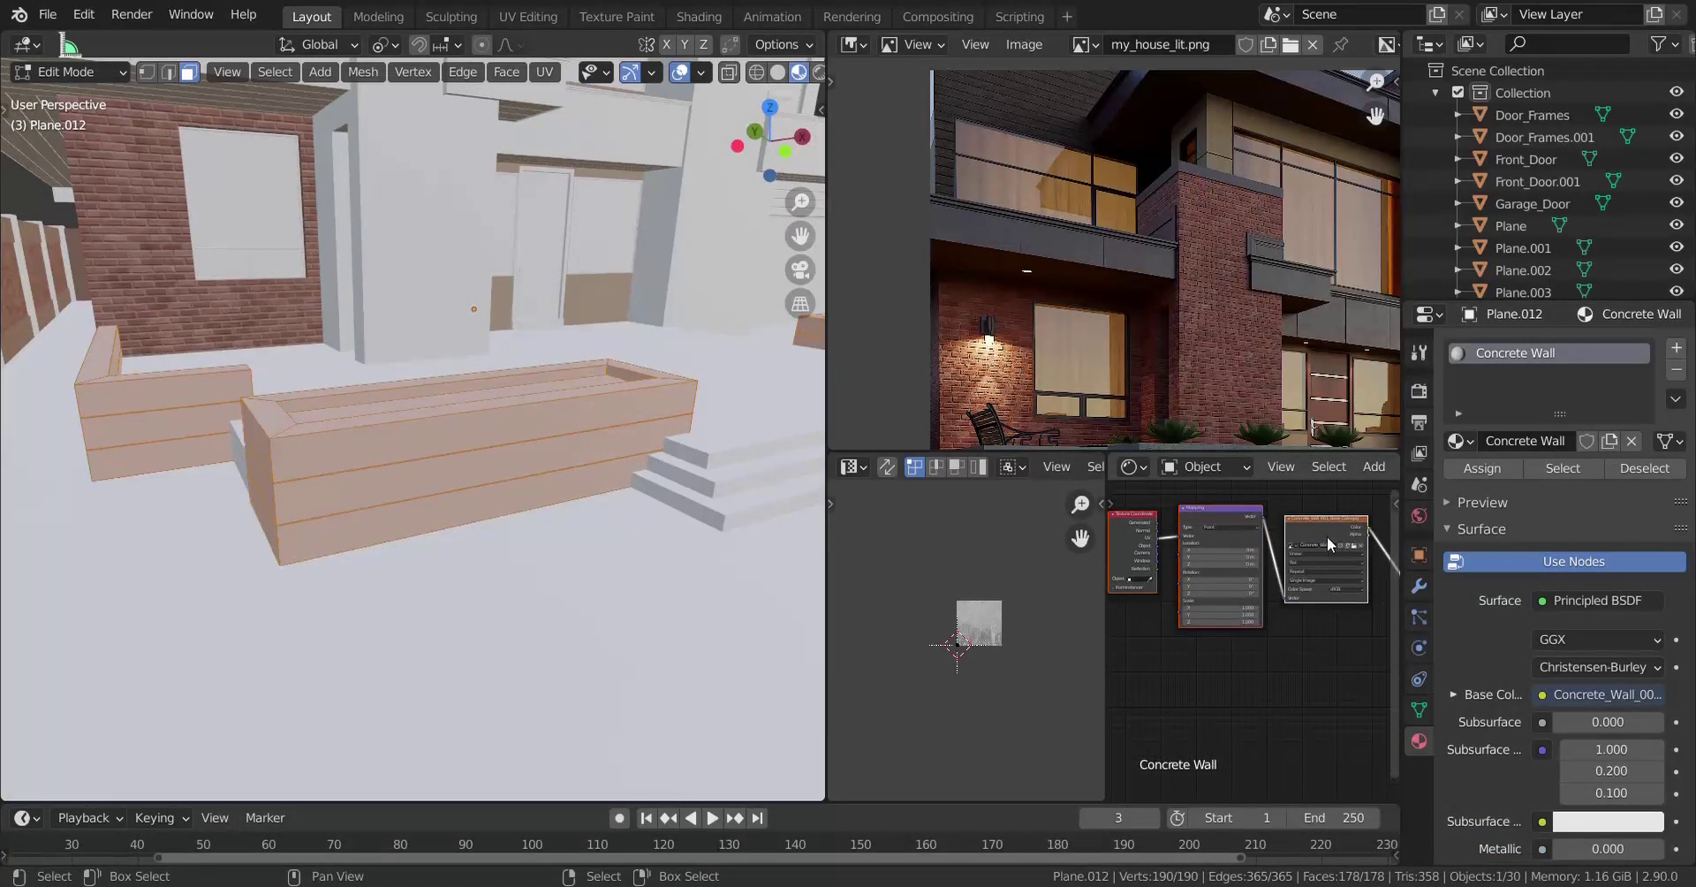
{"action": "middle_click_drag", "start_coordinate": [1336, 531], "coordinate": [1236, 533]}
{"action": "key", "text": "shift+d"}
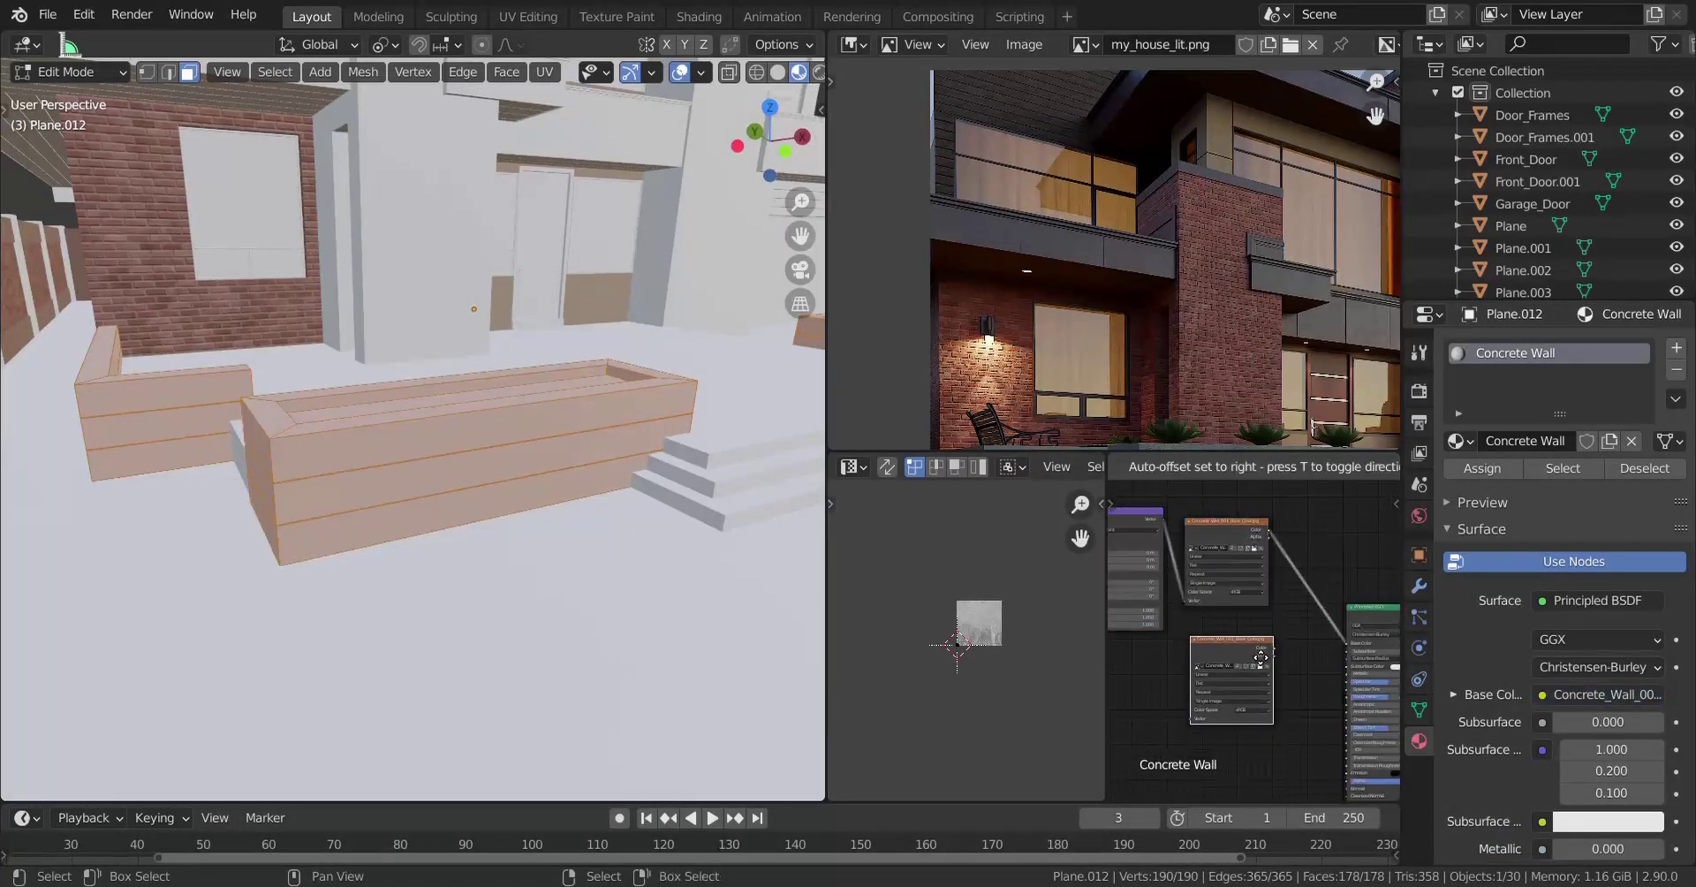
{"action": "left_click", "coordinate": [1248, 647]}
{"action": "key", "text": "g"}
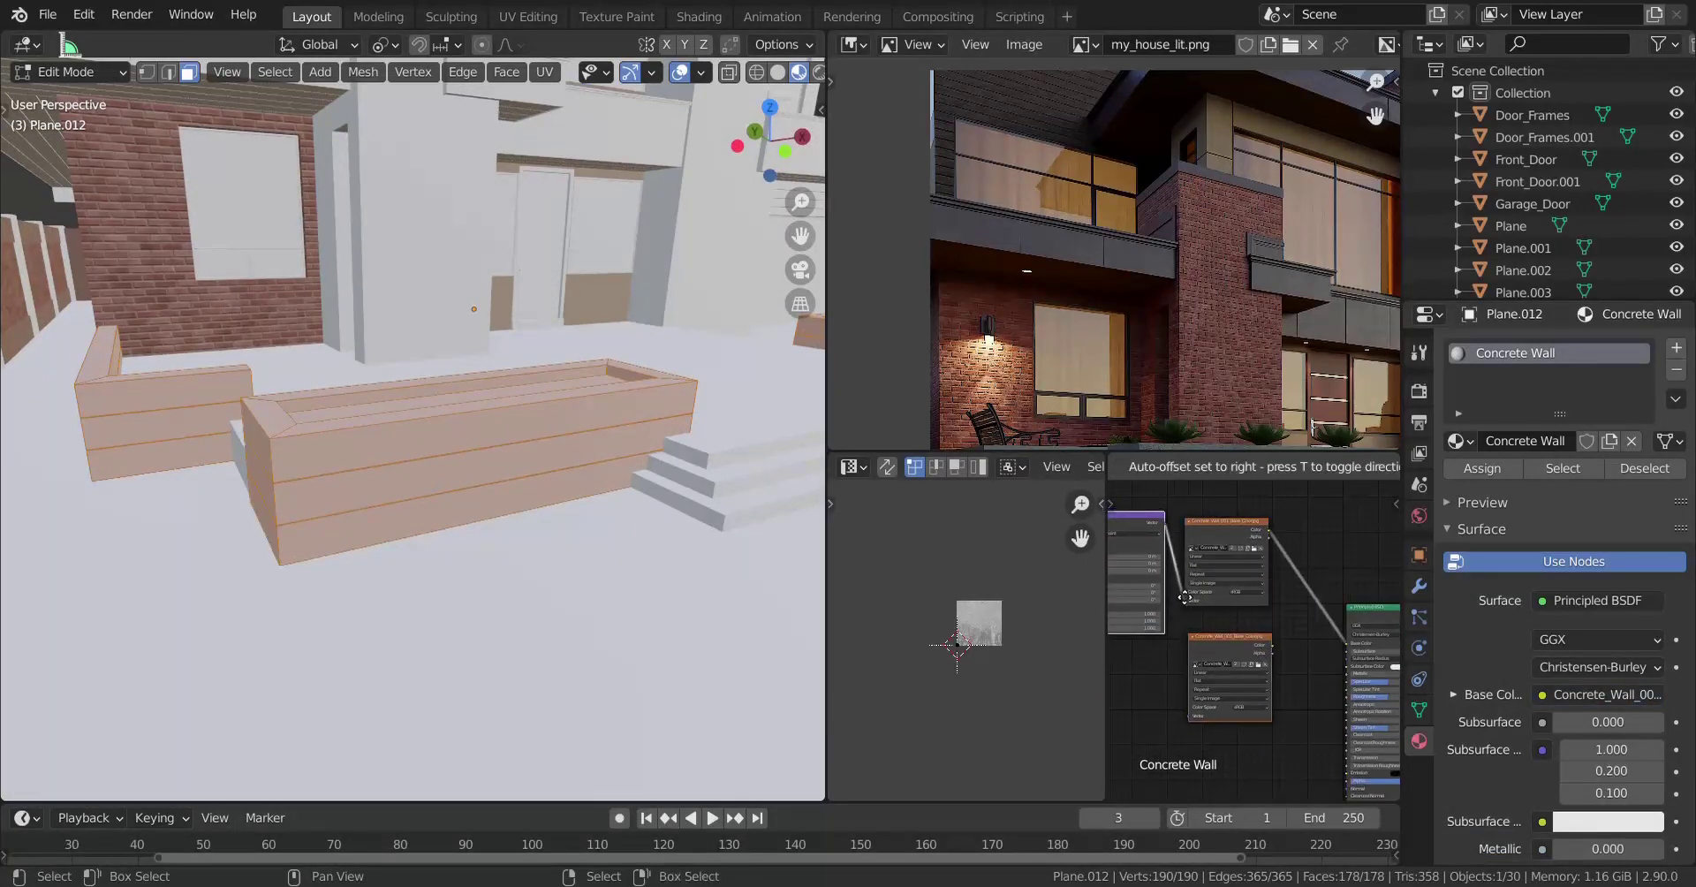
{"action": "right_click", "coordinate": [1185, 595]}
{"action": "key", "text": "f"}
Load Concrete_Wall_001_Roughness.jpg into the duplicated texture node and connect its color to the Principled BSDF's Roughness input.
{"action": "left_click", "coordinate": [1256, 660]}
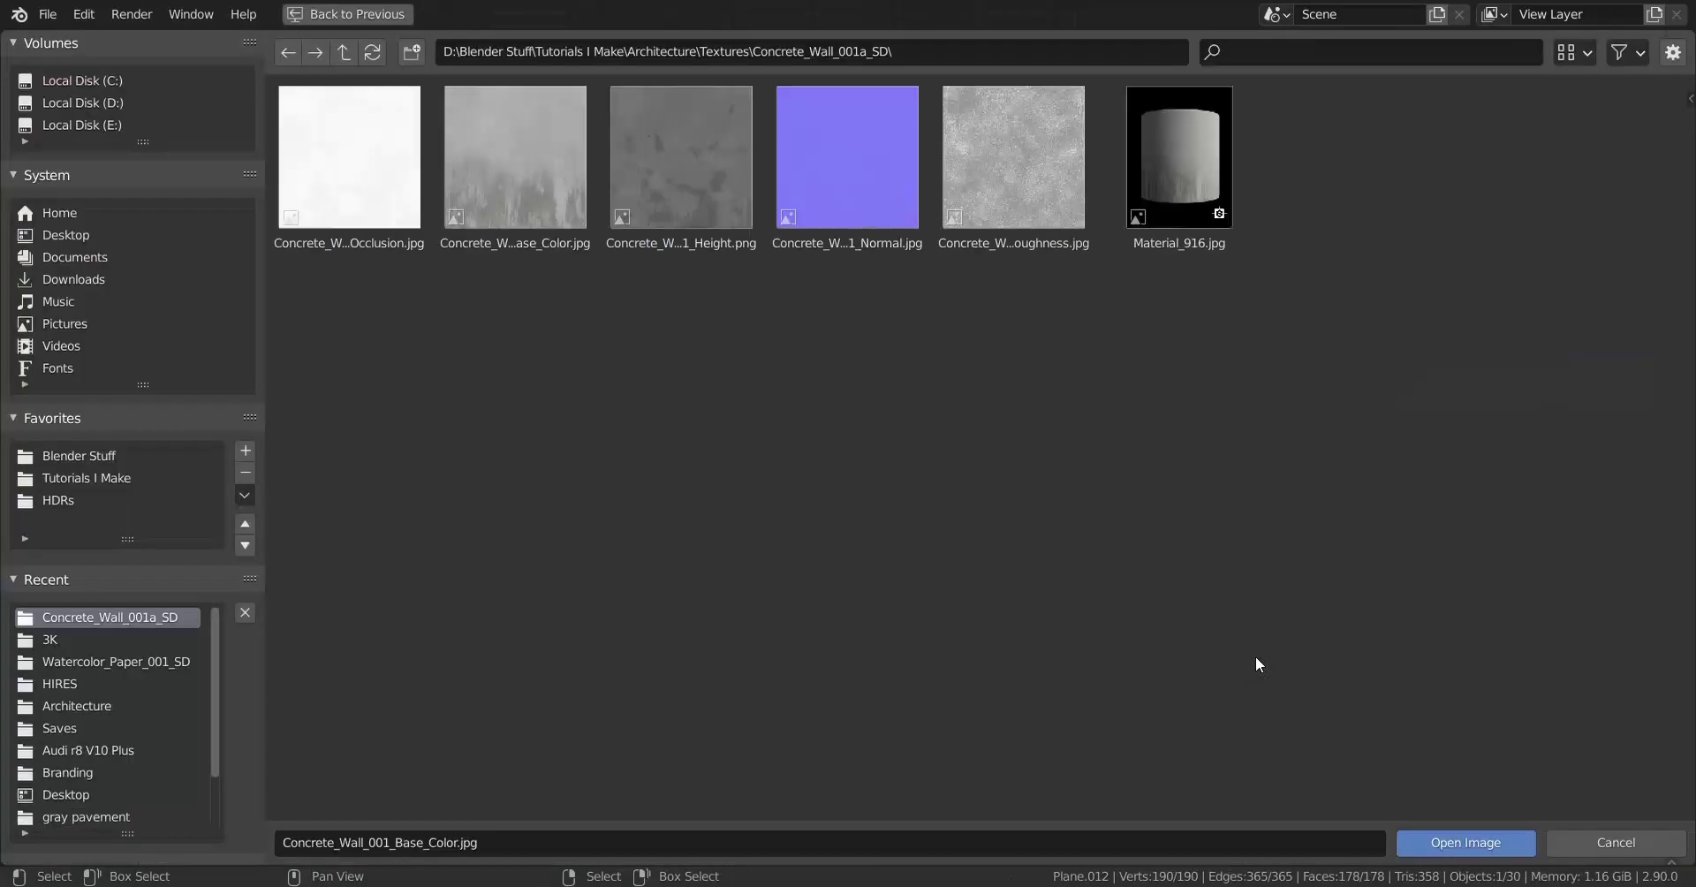
{"action": "double_click", "coordinate": [1025, 159]}
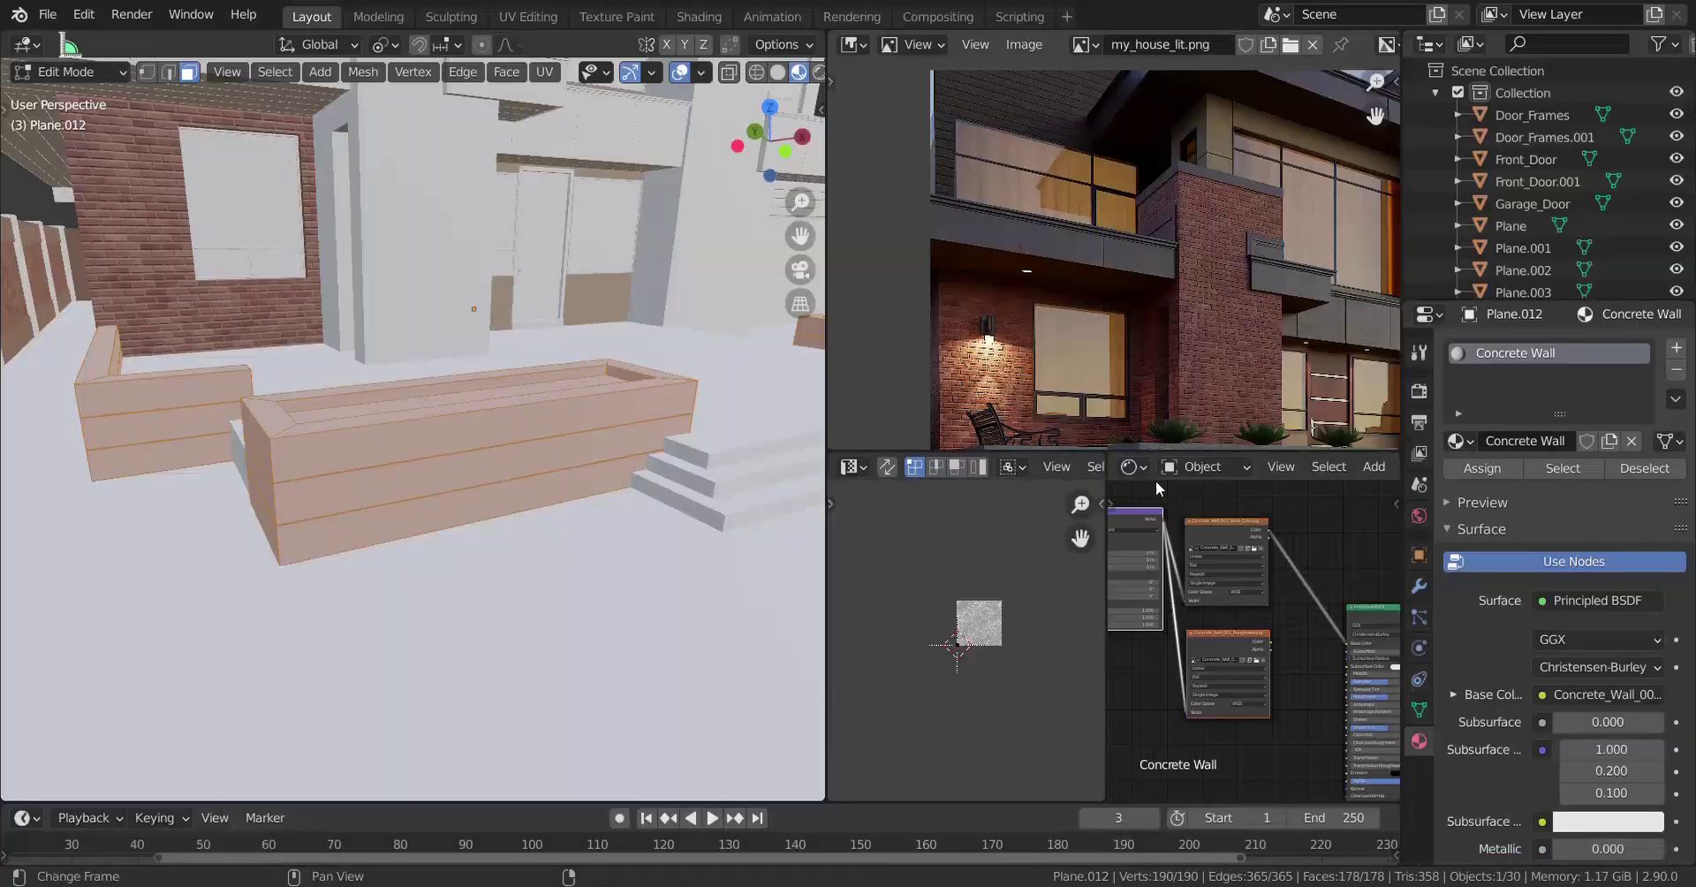
{"action": "scroll", "coordinate": [1231, 603], "scroll_direction": "up", "scroll_amount": 2}
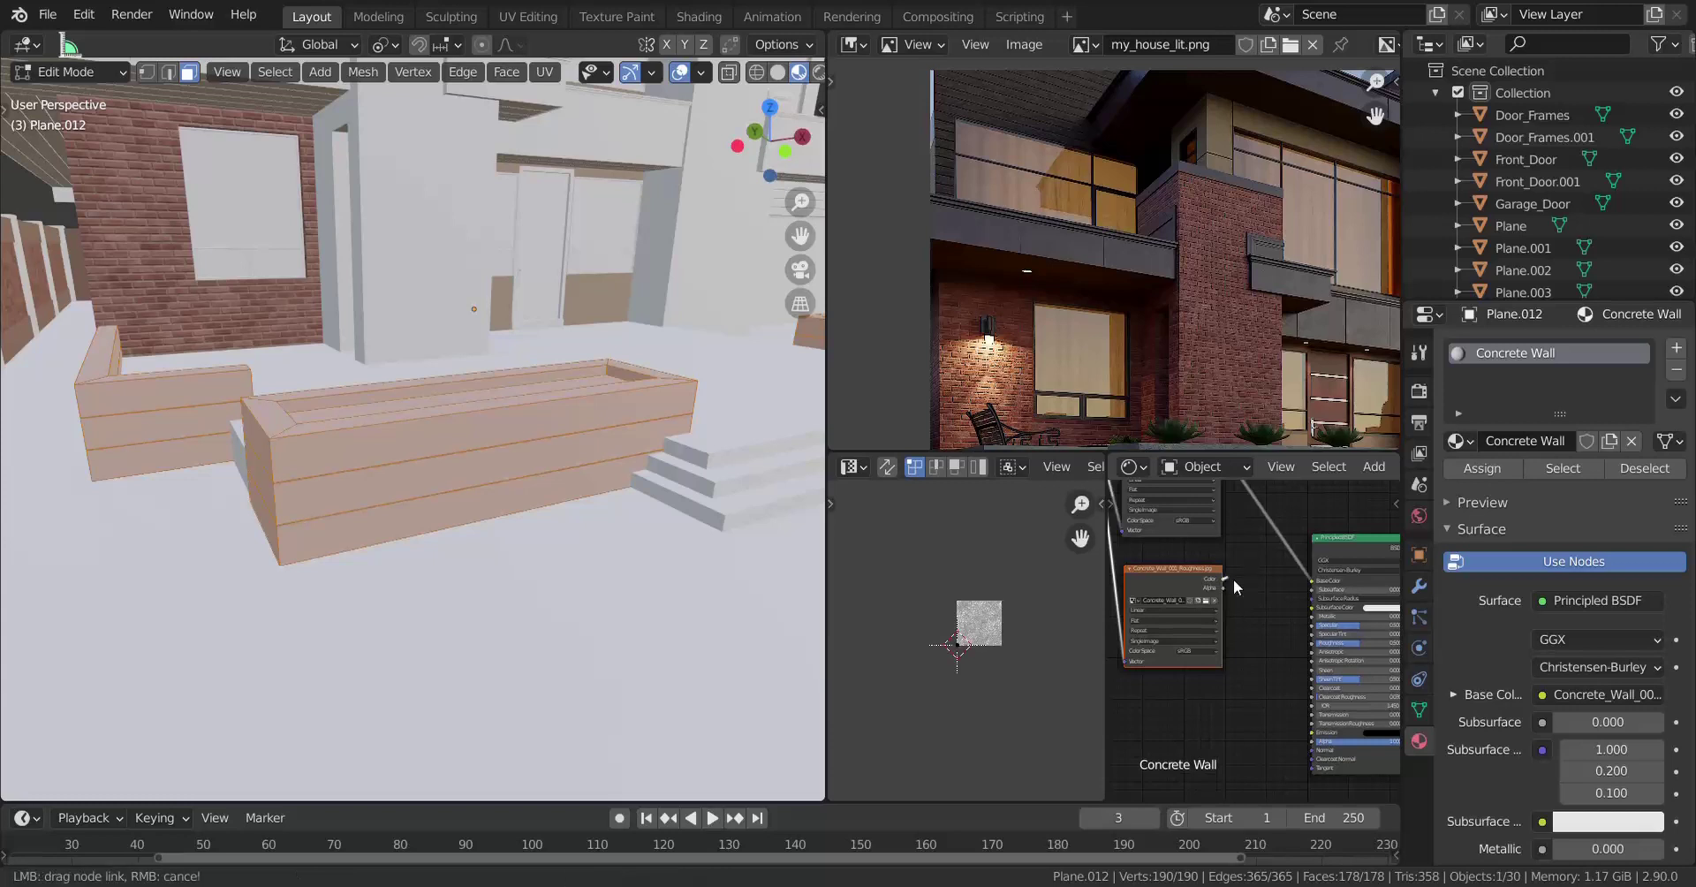
{"action": "left_click_drag", "start_coordinate": [1311, 647], "coordinate": [1312, 643]}
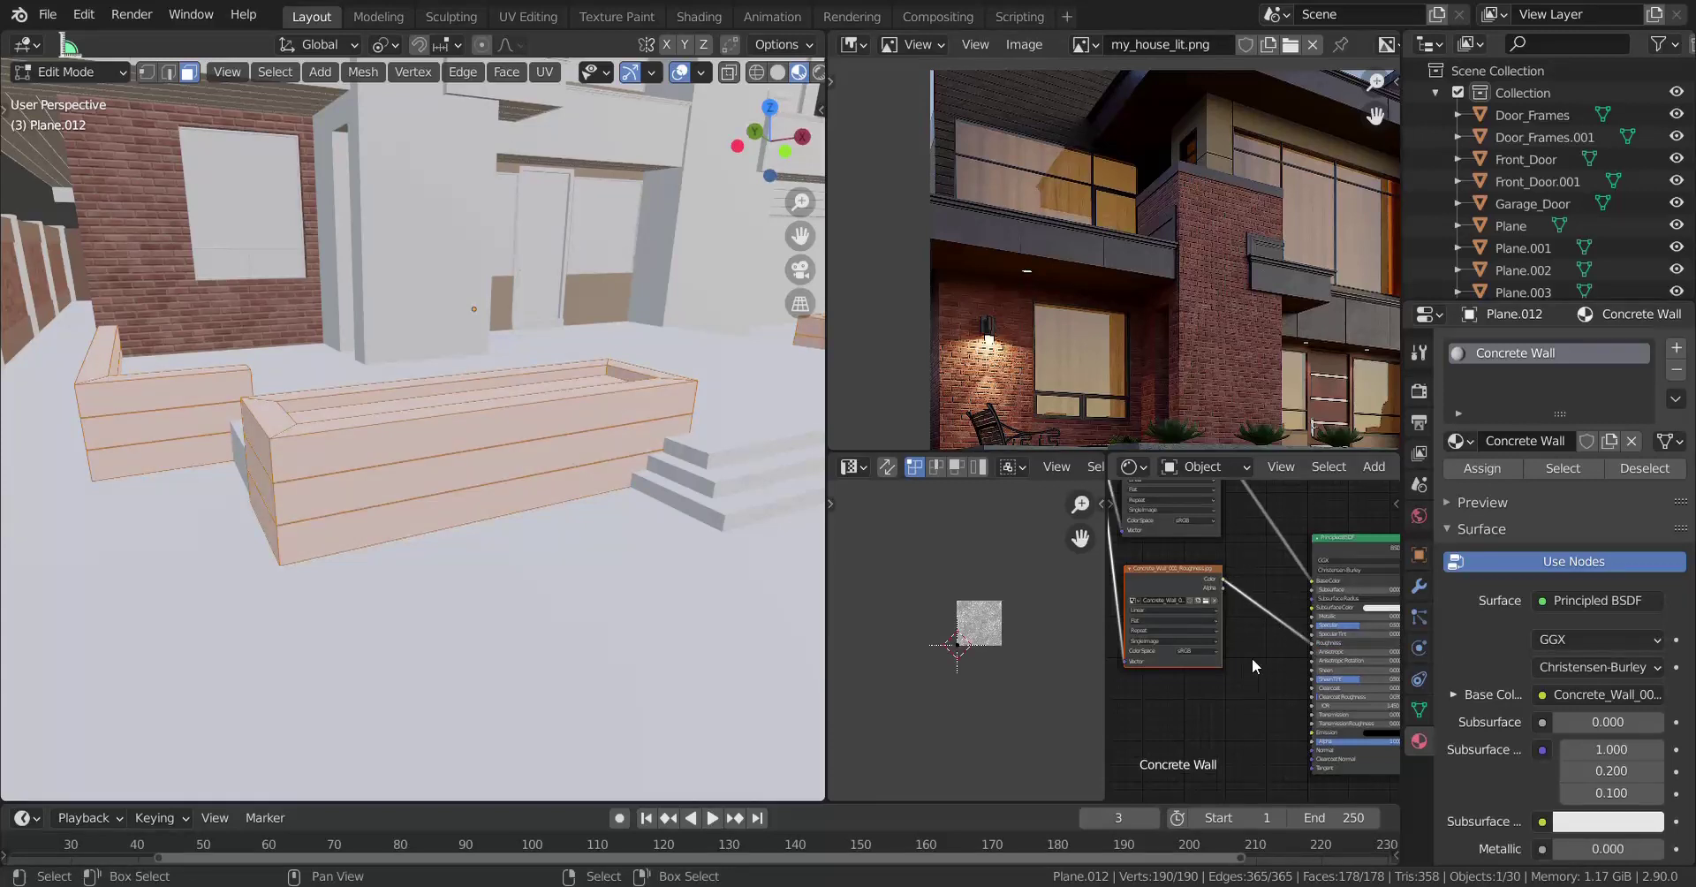
Duplicate the roughness texture node, link the copy to the Mapping node and load Concrete_Wall_001_Normal.jpg into it.
{"action": "left_click", "coordinate": [1161, 581]}
{"action": "key", "text": "shift+d"}
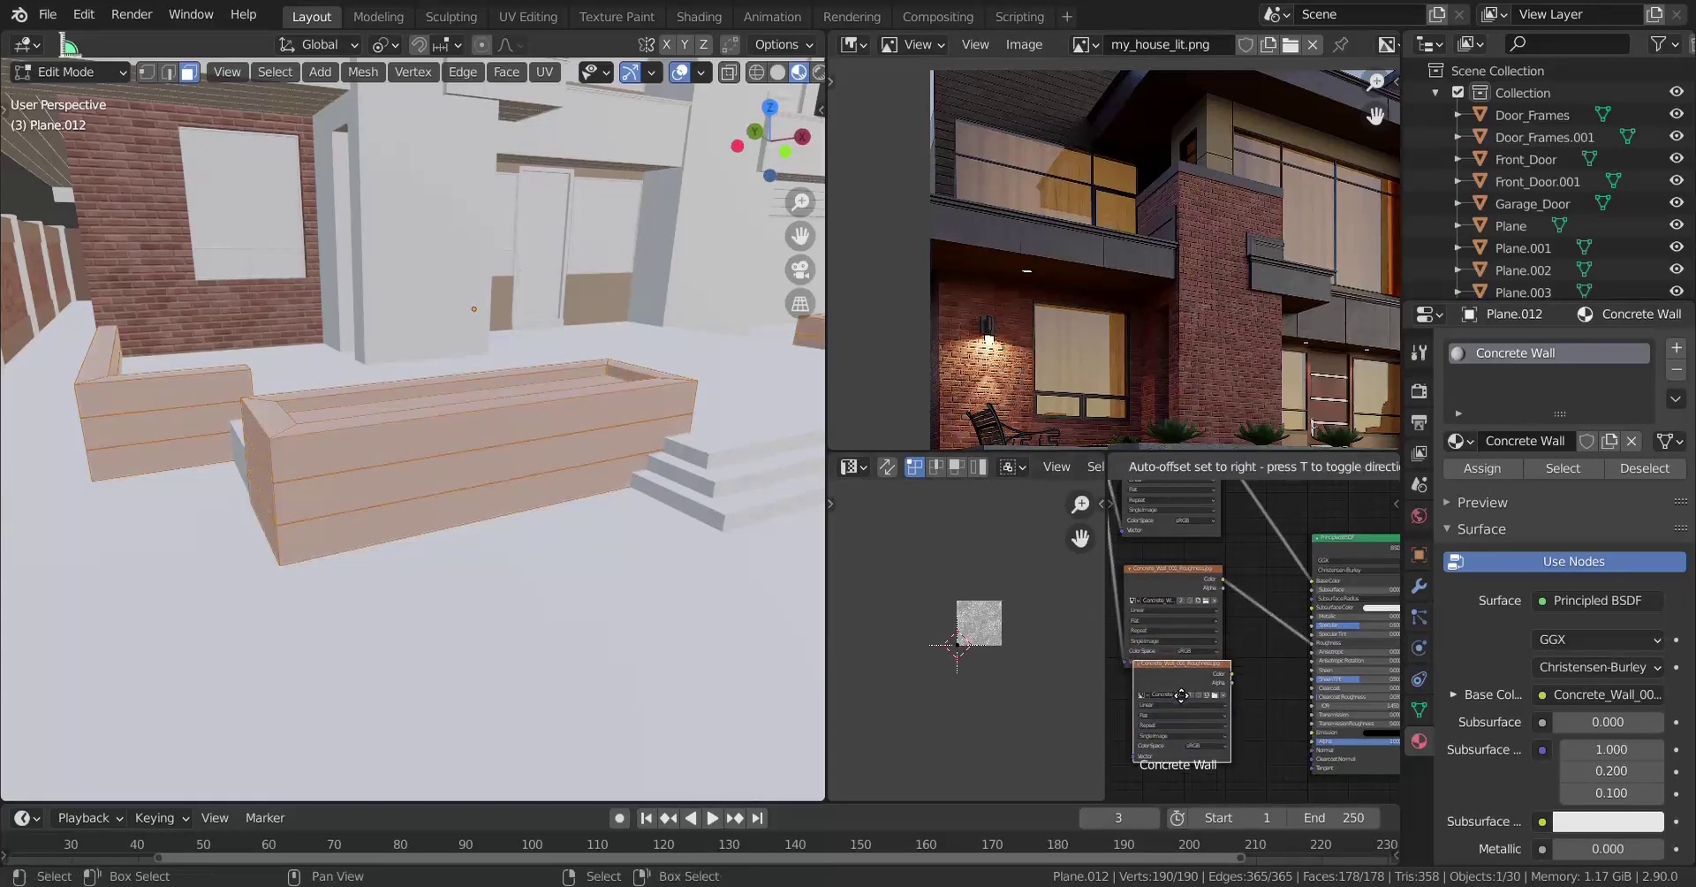
{"action": "left_click", "coordinate": [1181, 695]}
{"action": "scroll", "coordinate": [1162, 543], "scroll_direction": "down", "scroll_amount": 2}
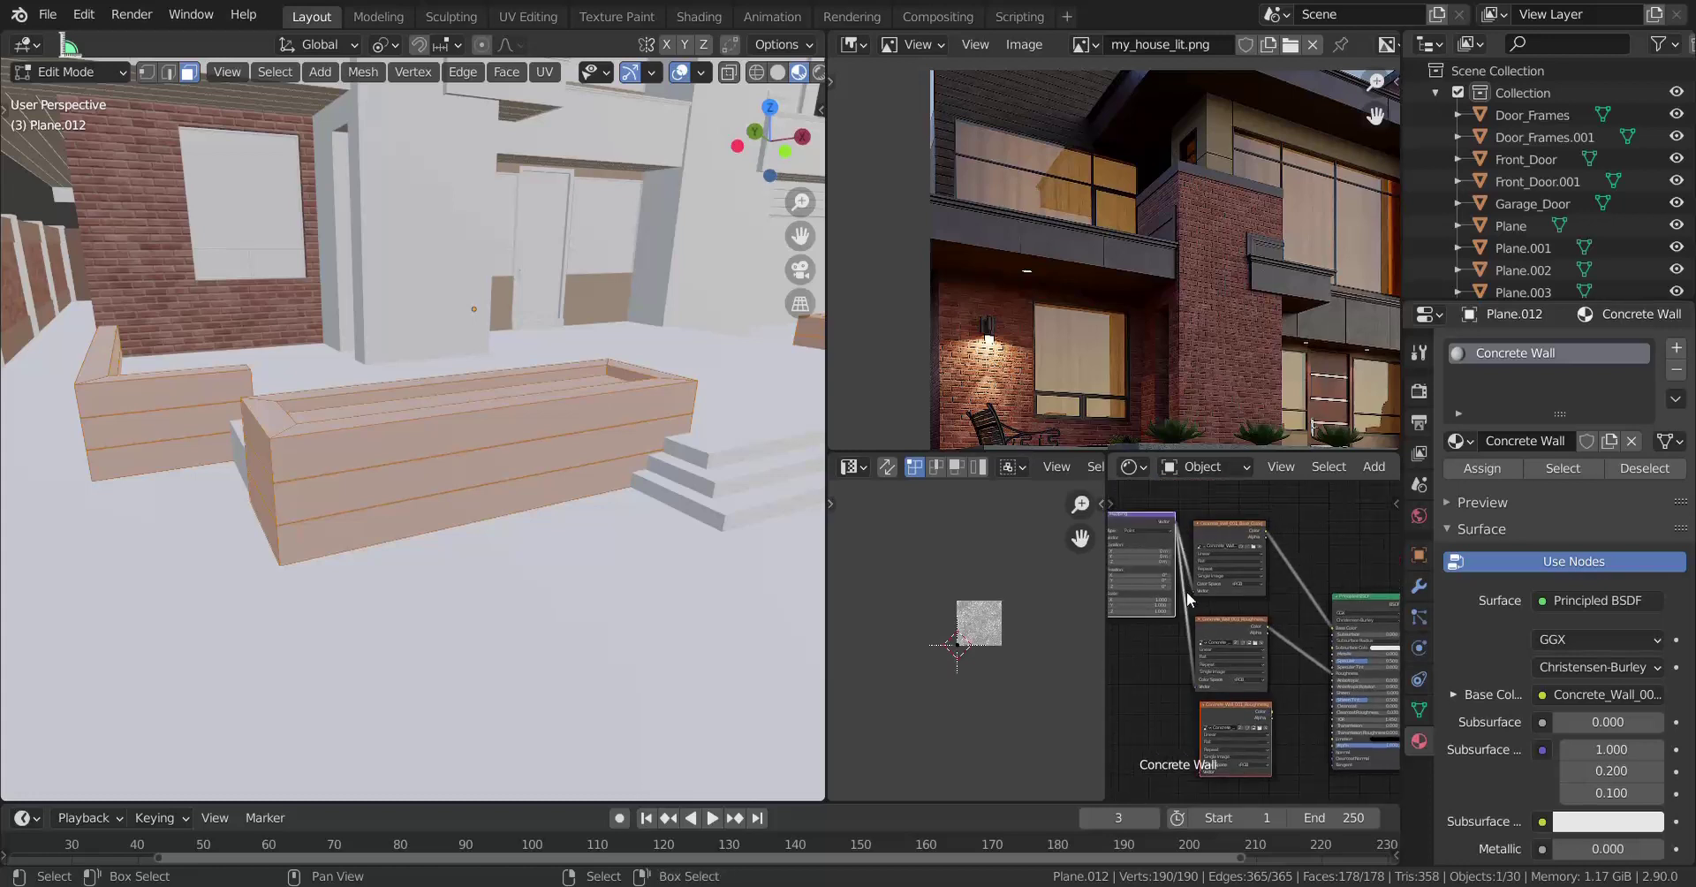
{"action": "scroll", "coordinate": [1222, 634], "scroll_direction": "up", "scroll_amount": 3}
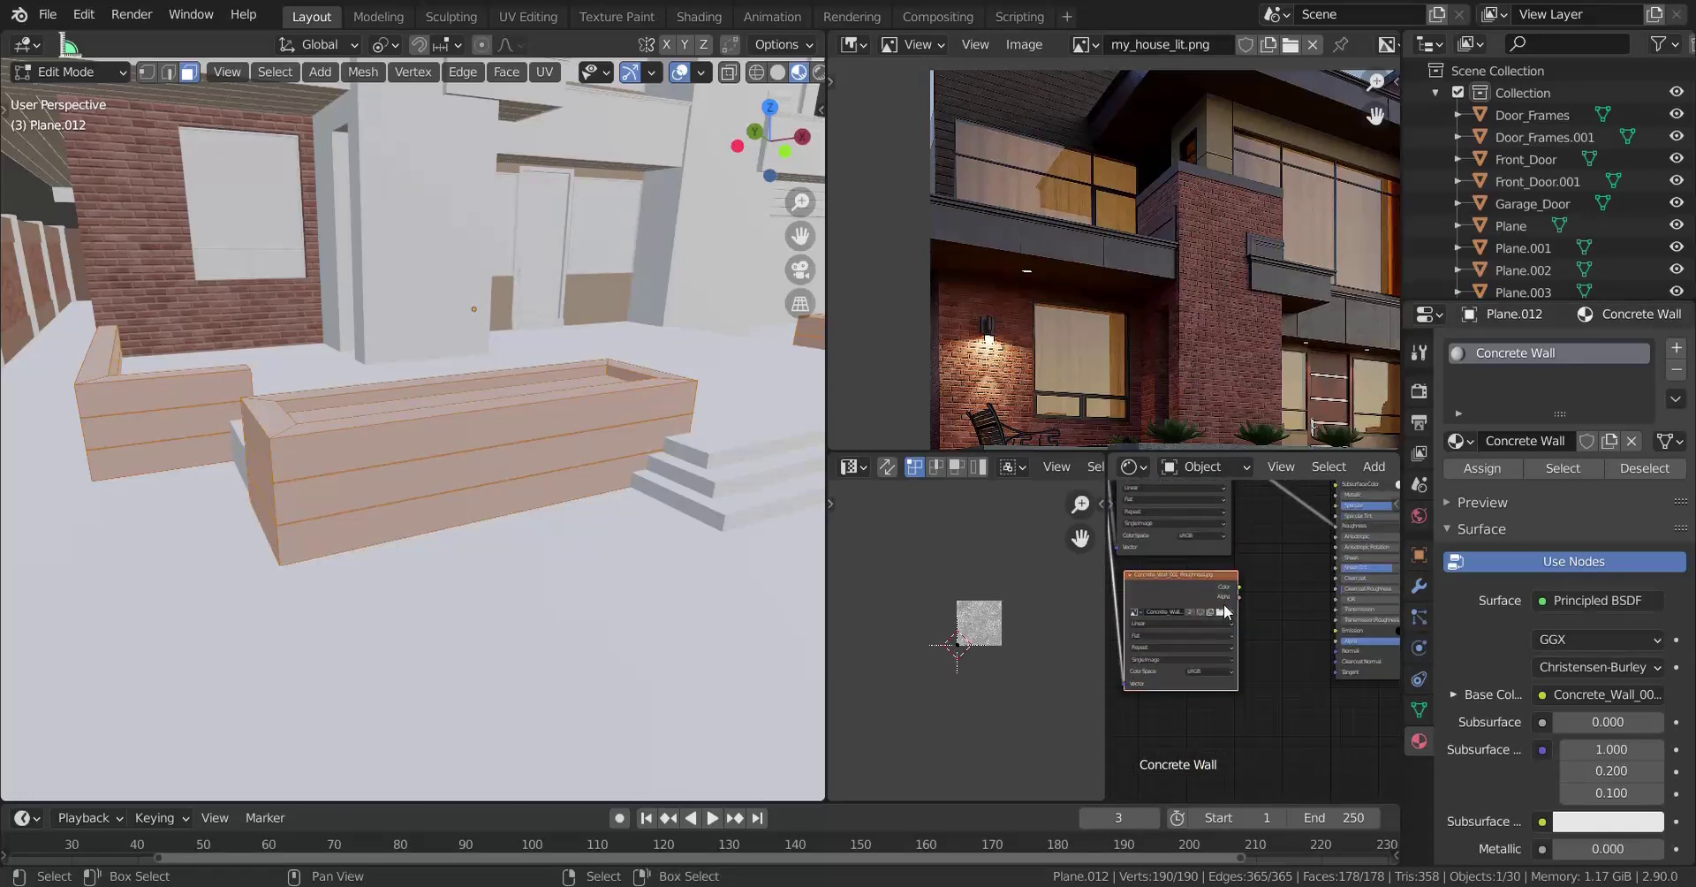
{"action": "left_click", "coordinate": [1220, 611]}
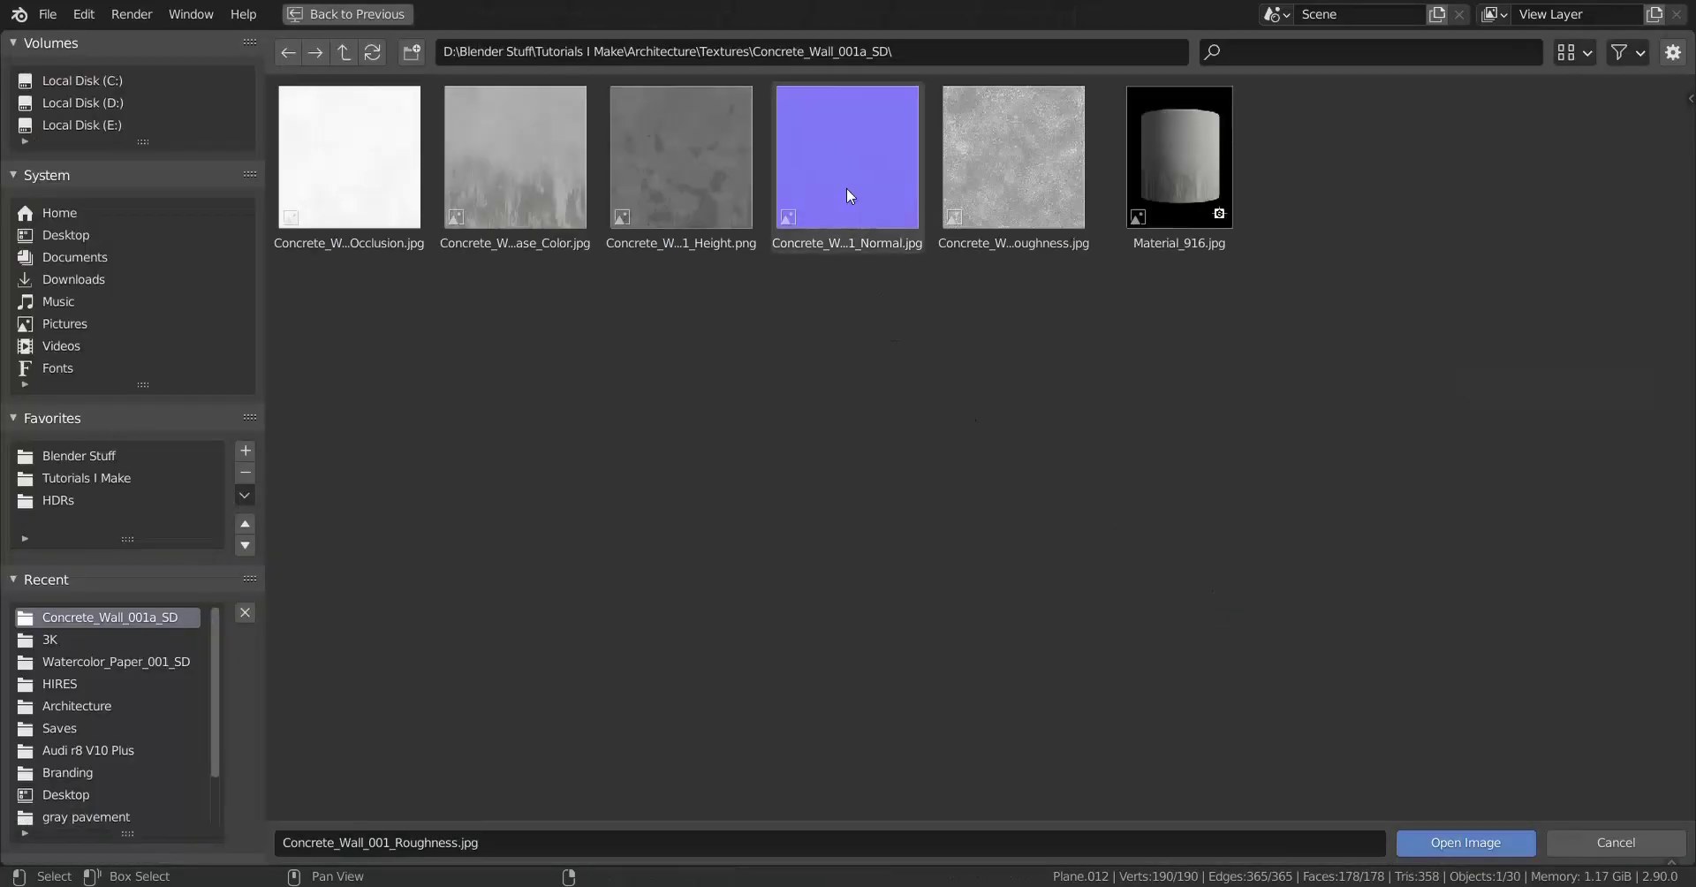
{"action": "double_click", "coordinate": [847, 187]}
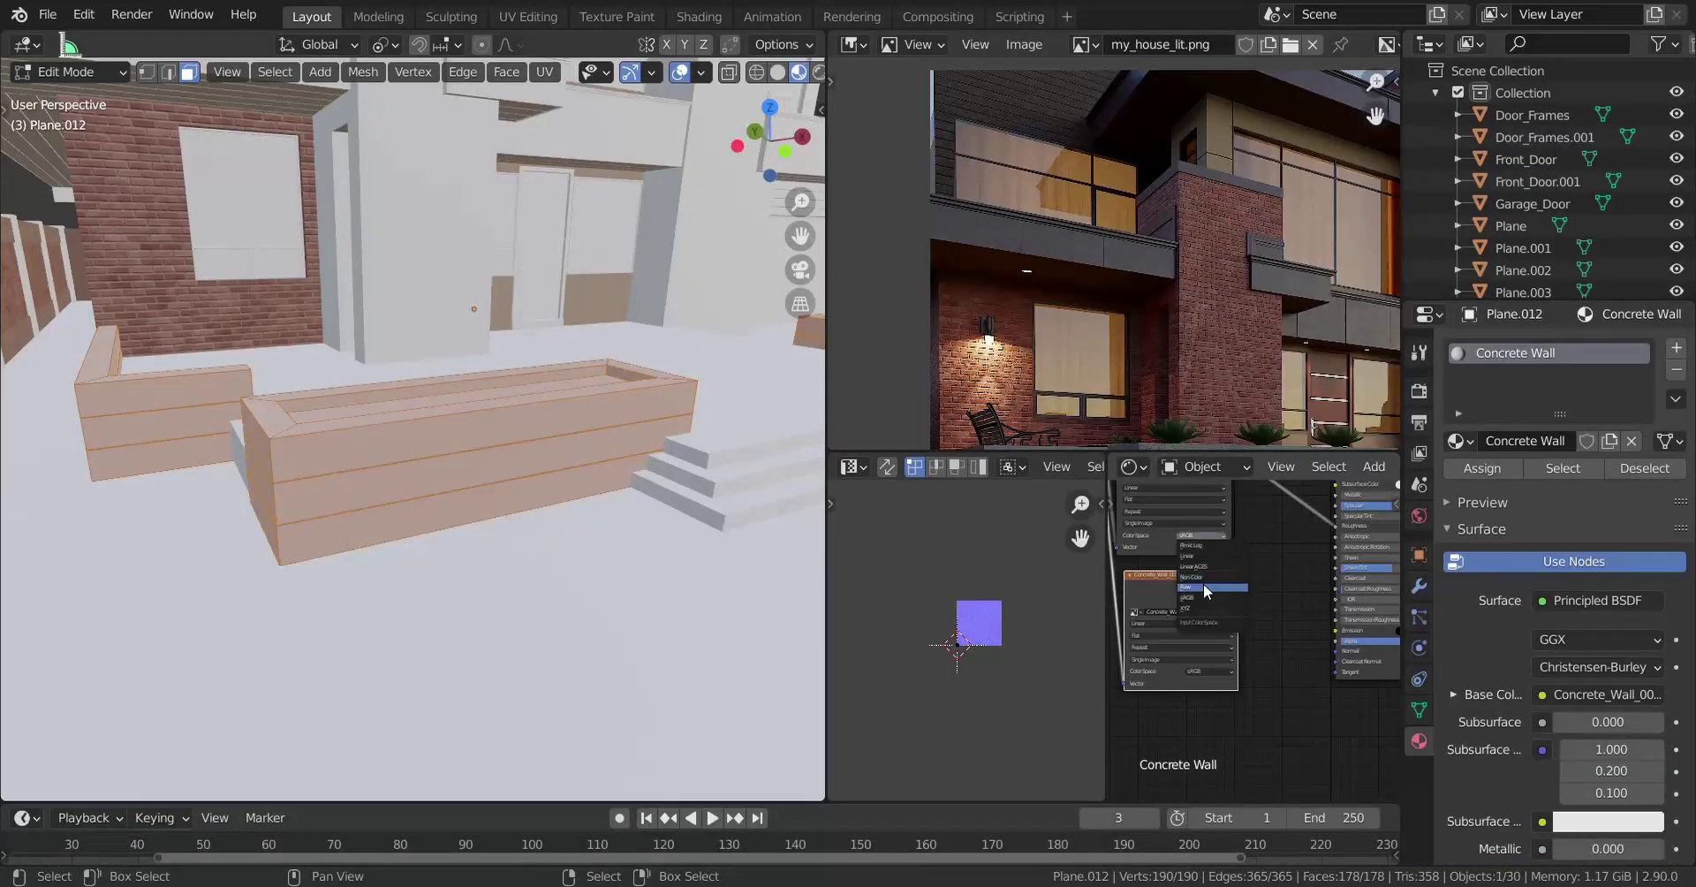
Set the color space of both the roughness and normal texture nodes to Non-Color.
{"action": "left_click", "coordinate": [1203, 577]}
{"action": "left_click", "coordinate": [1209, 671]}
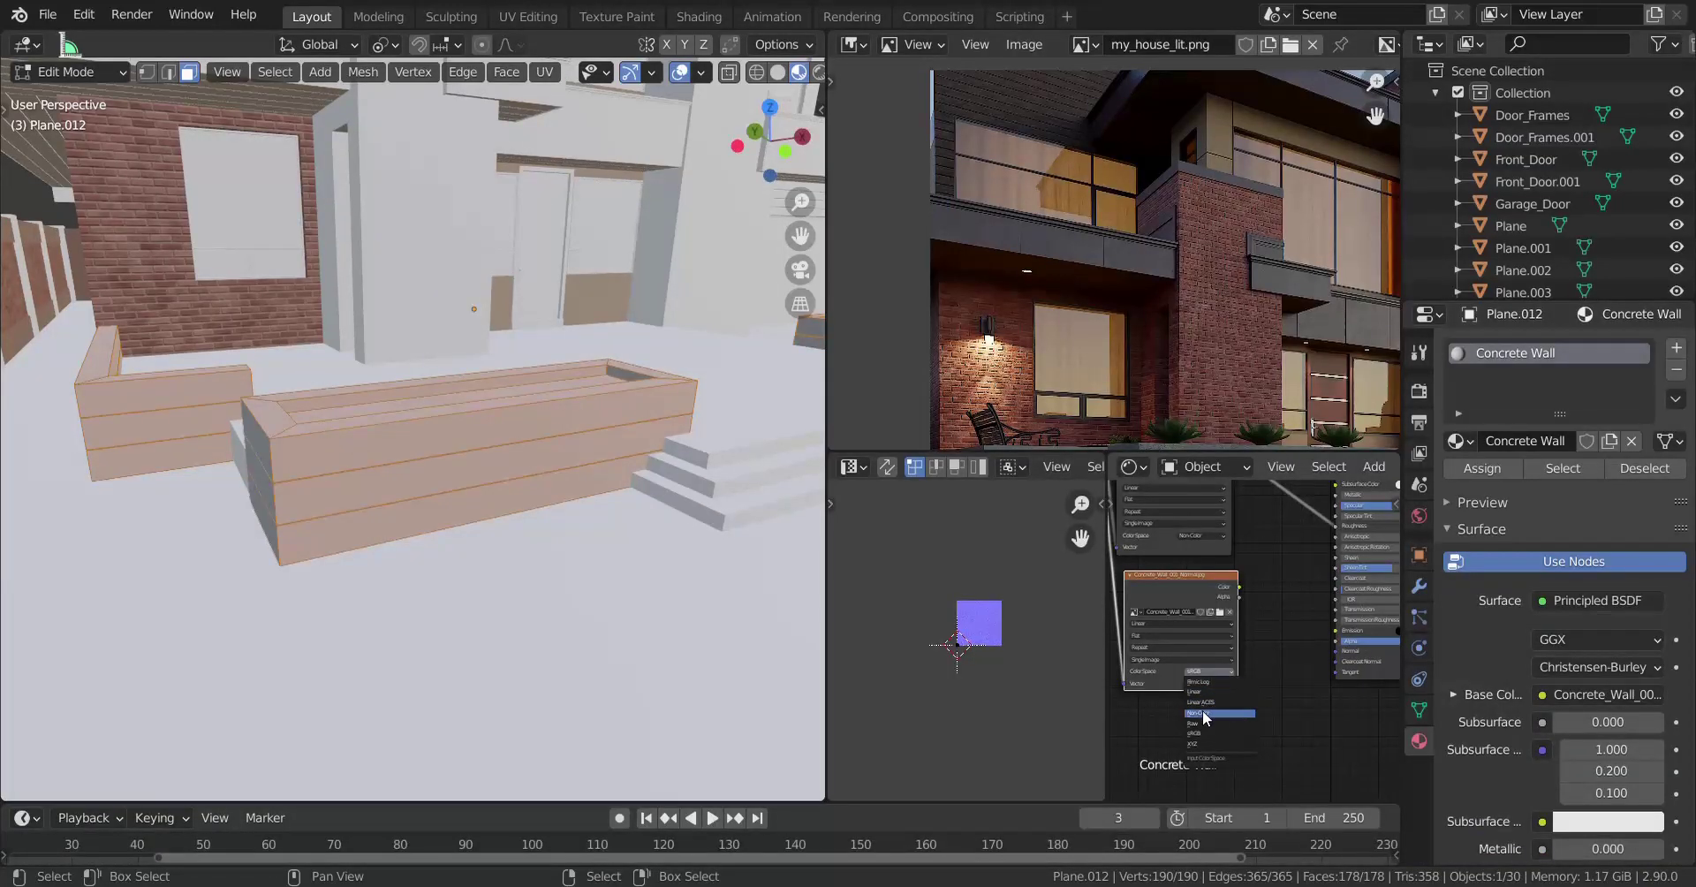
{"action": "left_click", "coordinate": [1203, 712]}
Add a Normal Map node and wire it between the normal texture's color output and the Principled BSDF's Normal input.
{"action": "key", "text": "shift+a"}
{"action": "mouse_move", "coordinate": [1238, 596]}
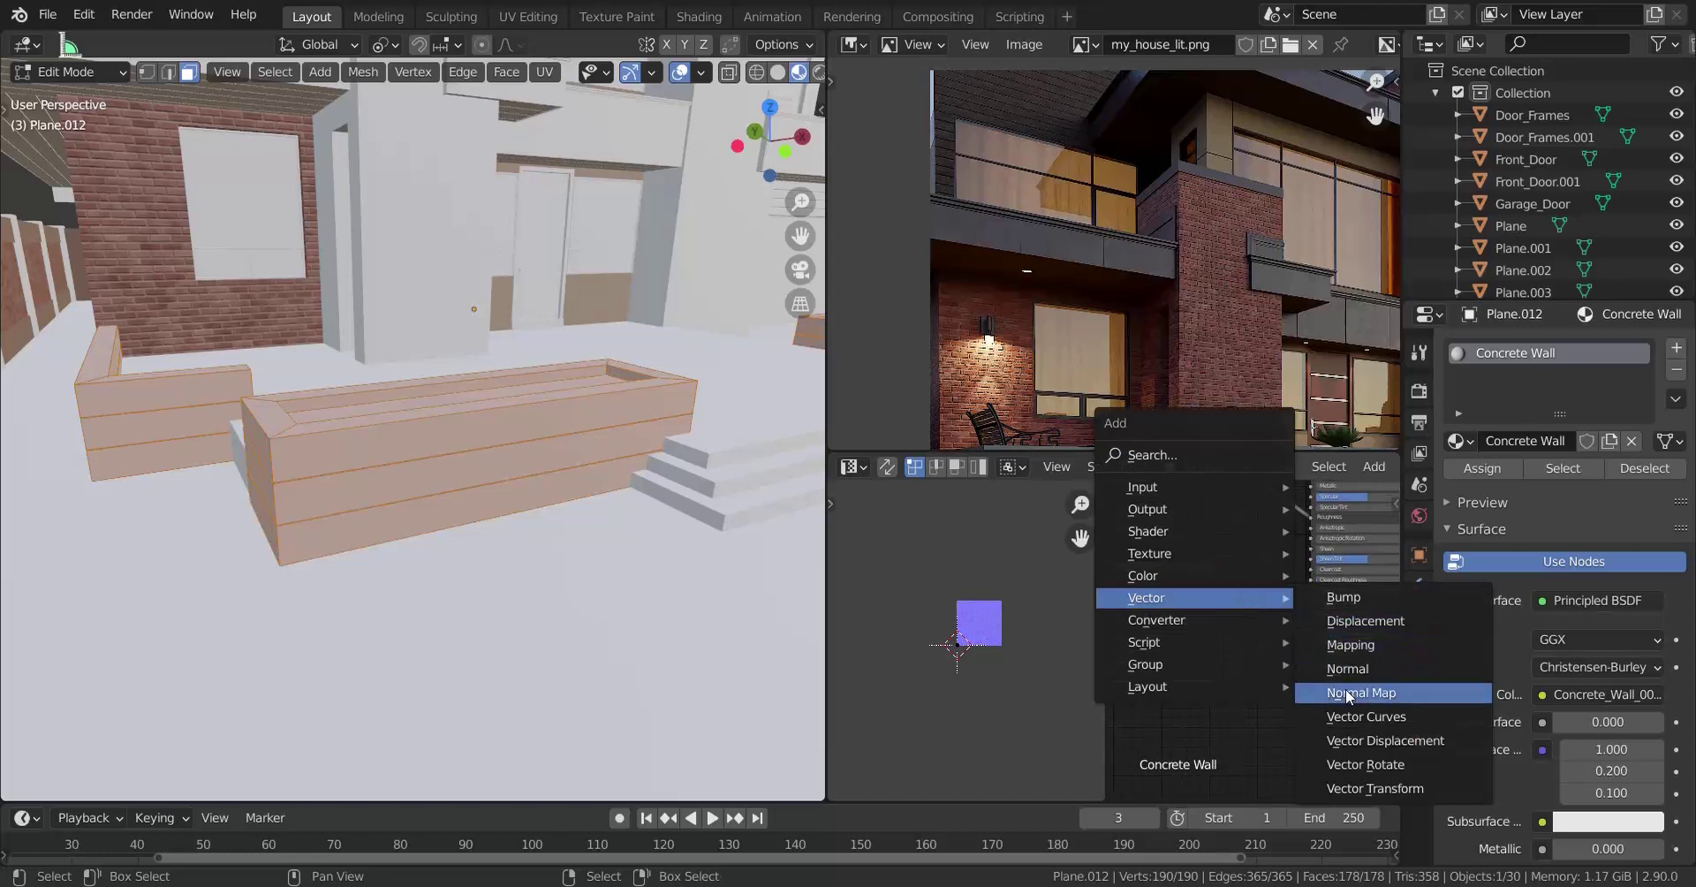
{"action": "left_click", "coordinate": [1349, 694]}
{"action": "left_click", "coordinate": [1263, 590]}
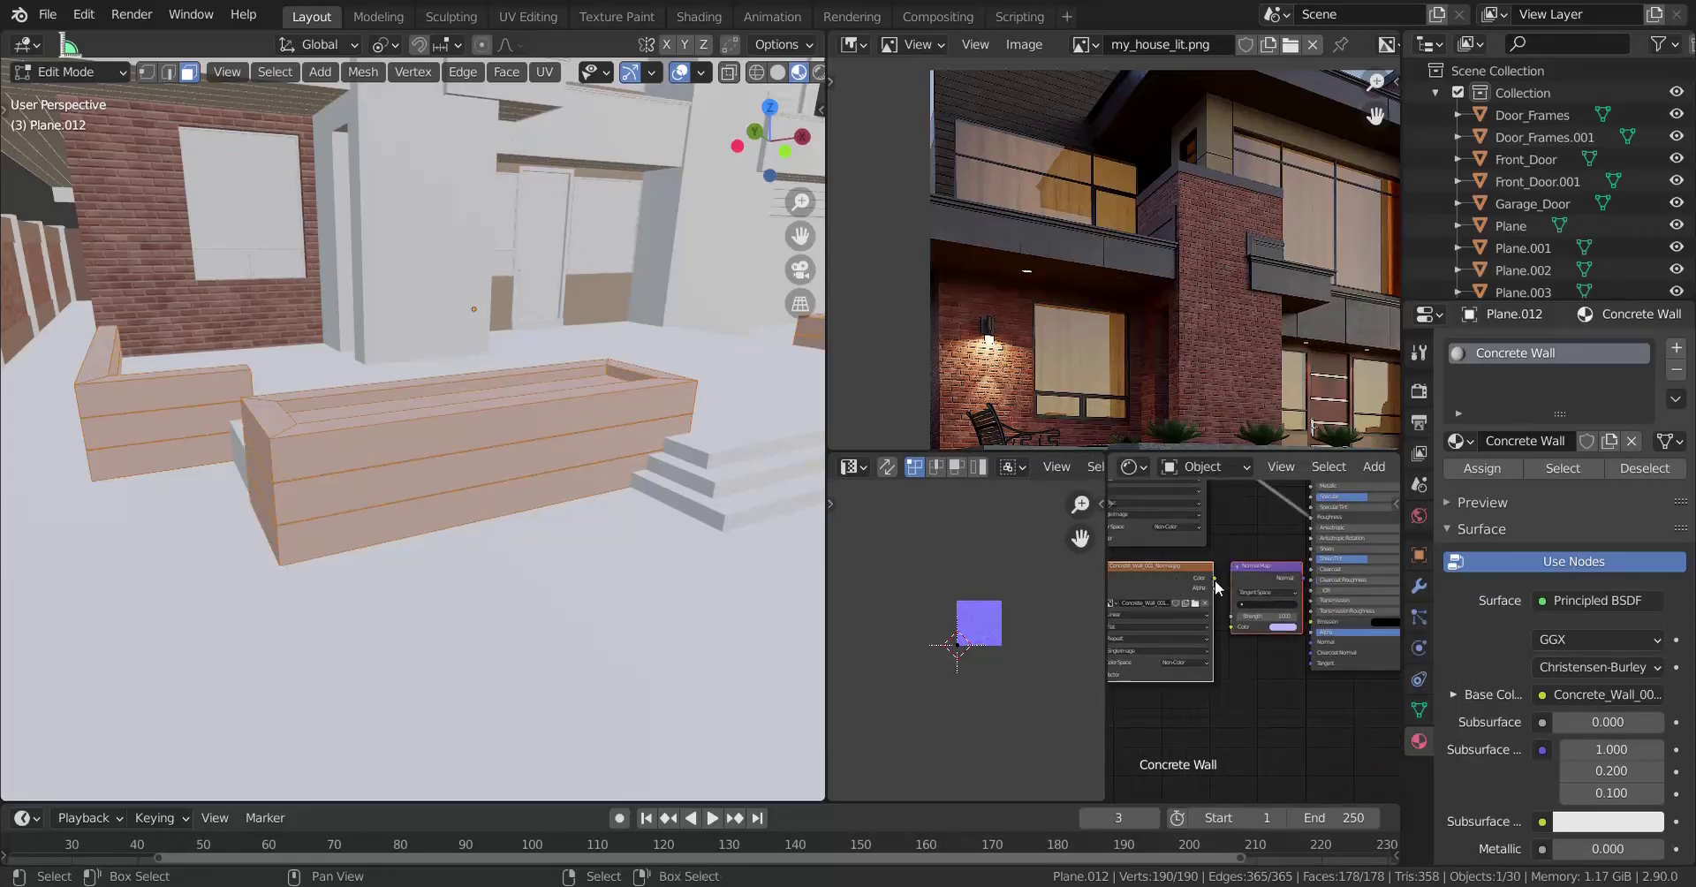
{"action": "left_click_drag", "start_coordinate": [1308, 586], "coordinate": [1311, 642]}
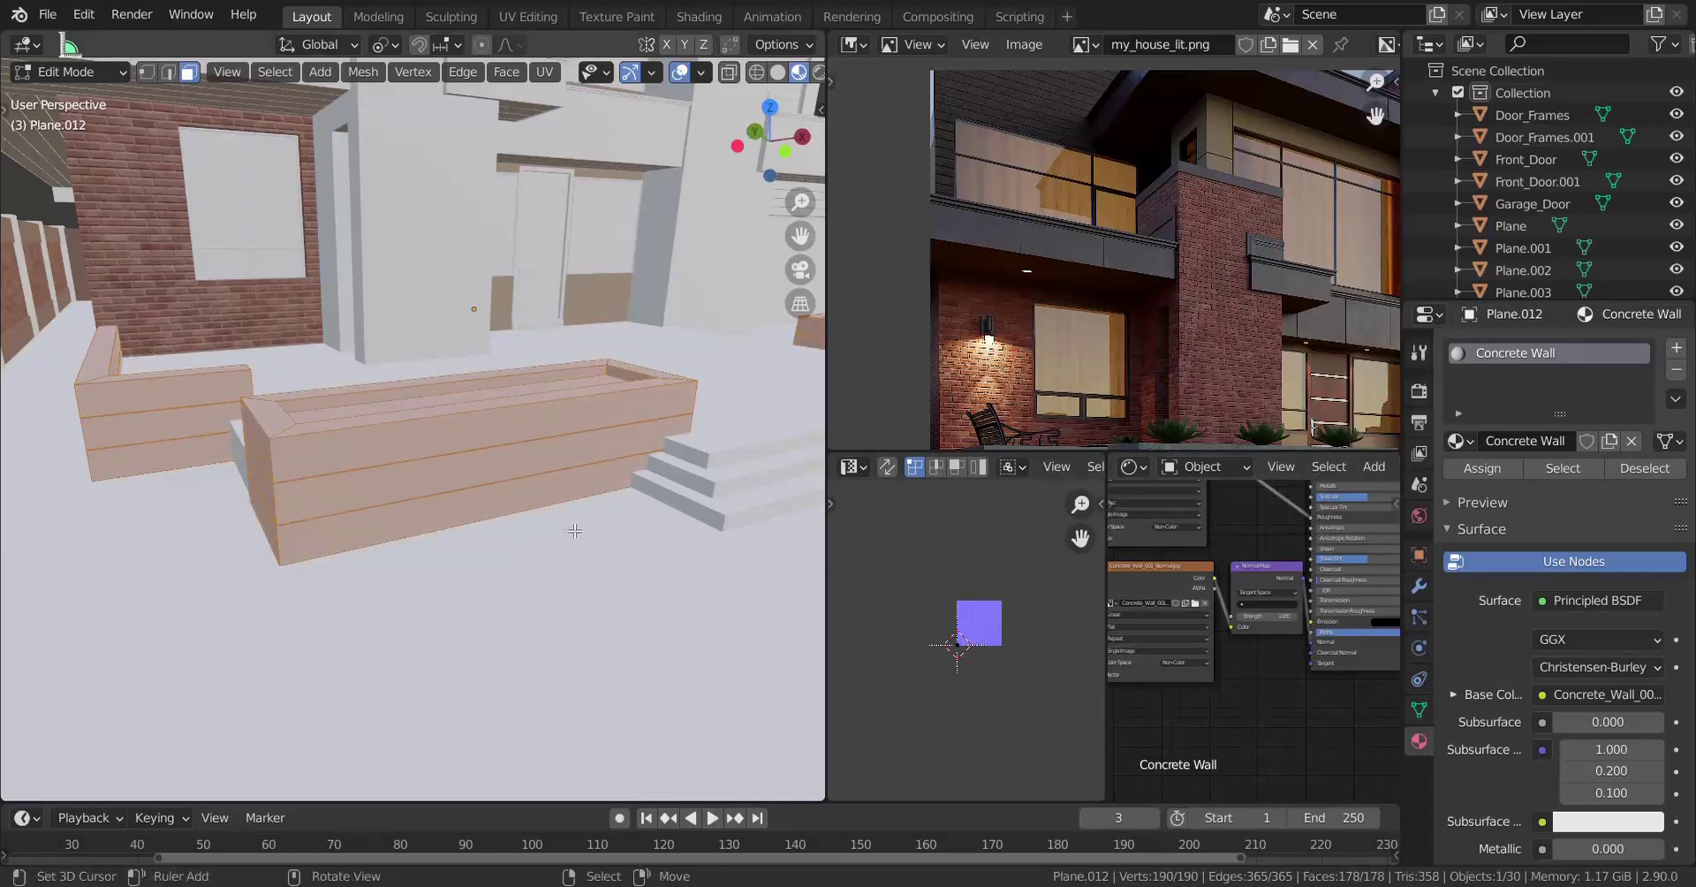
Unwrap all the selected planter faces with Cube Projection.
{"action": "middle_click_drag", "start_coordinate": [441, 509], "coordinate": [490, 463]}
{"action": "key", "text": "u"}
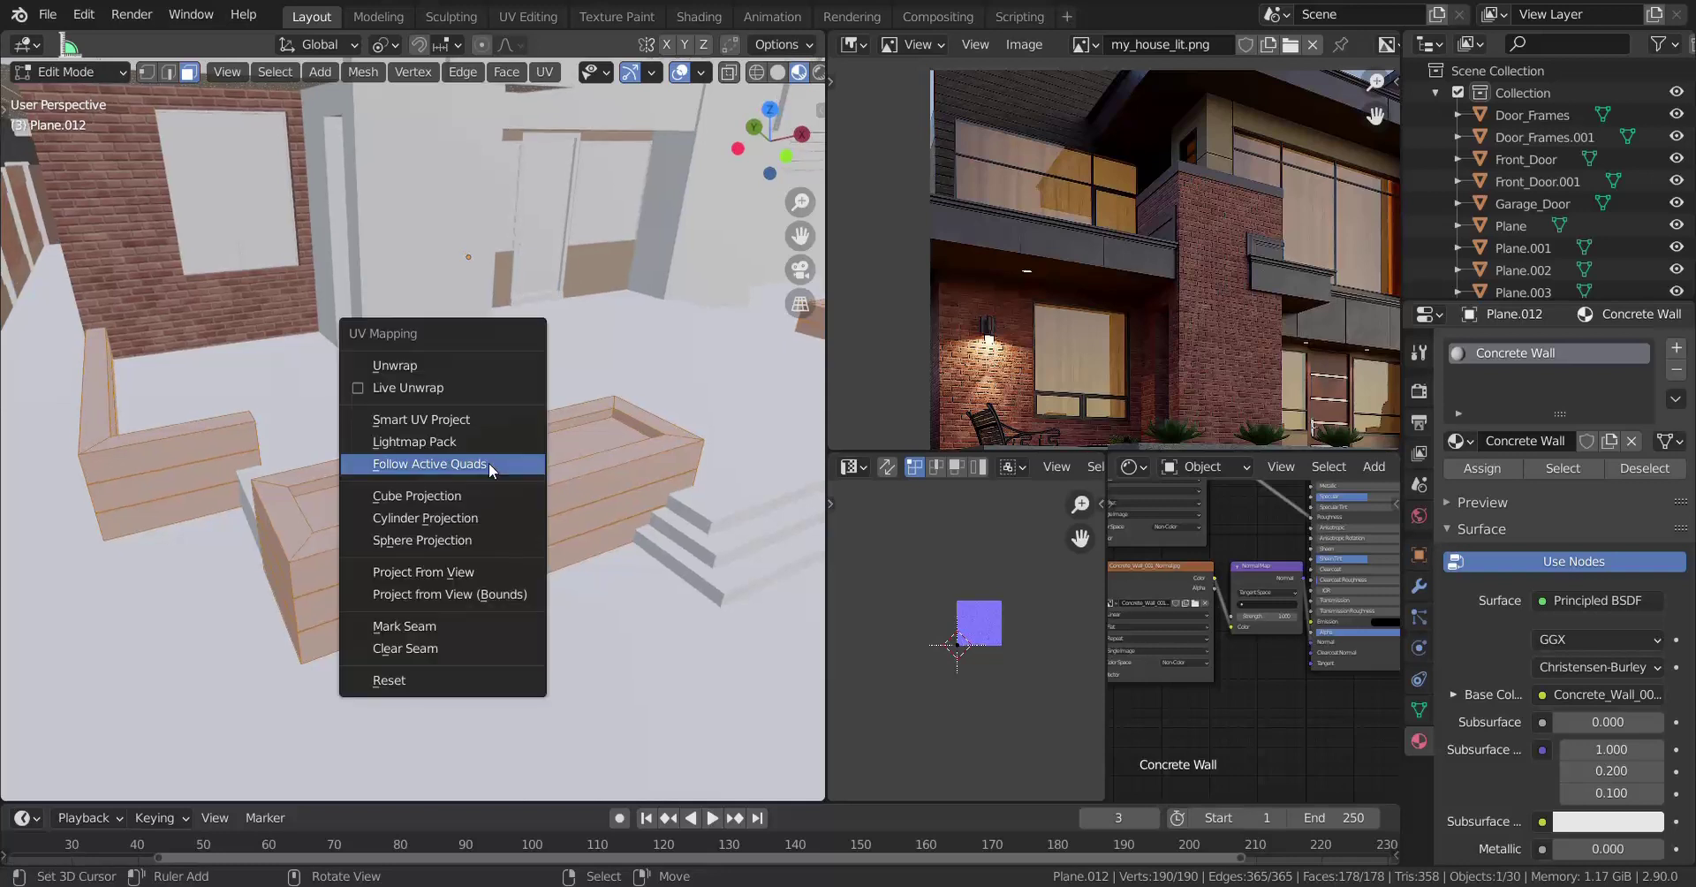
{"action": "left_click", "coordinate": [481, 494]}
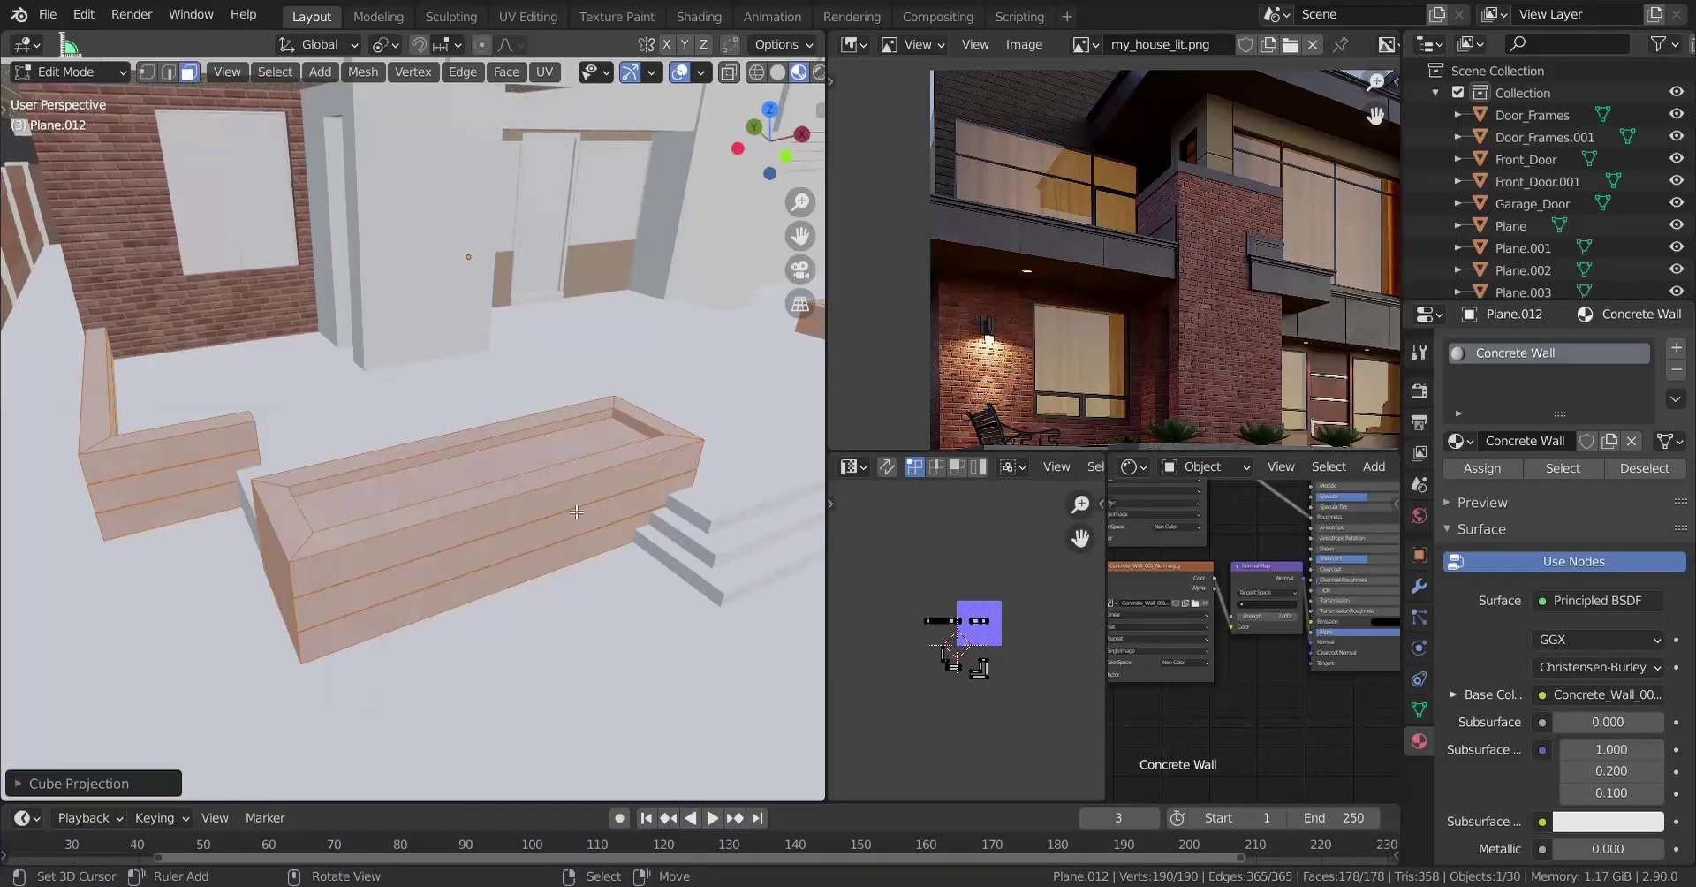
{"action": "key", "text": "u"}
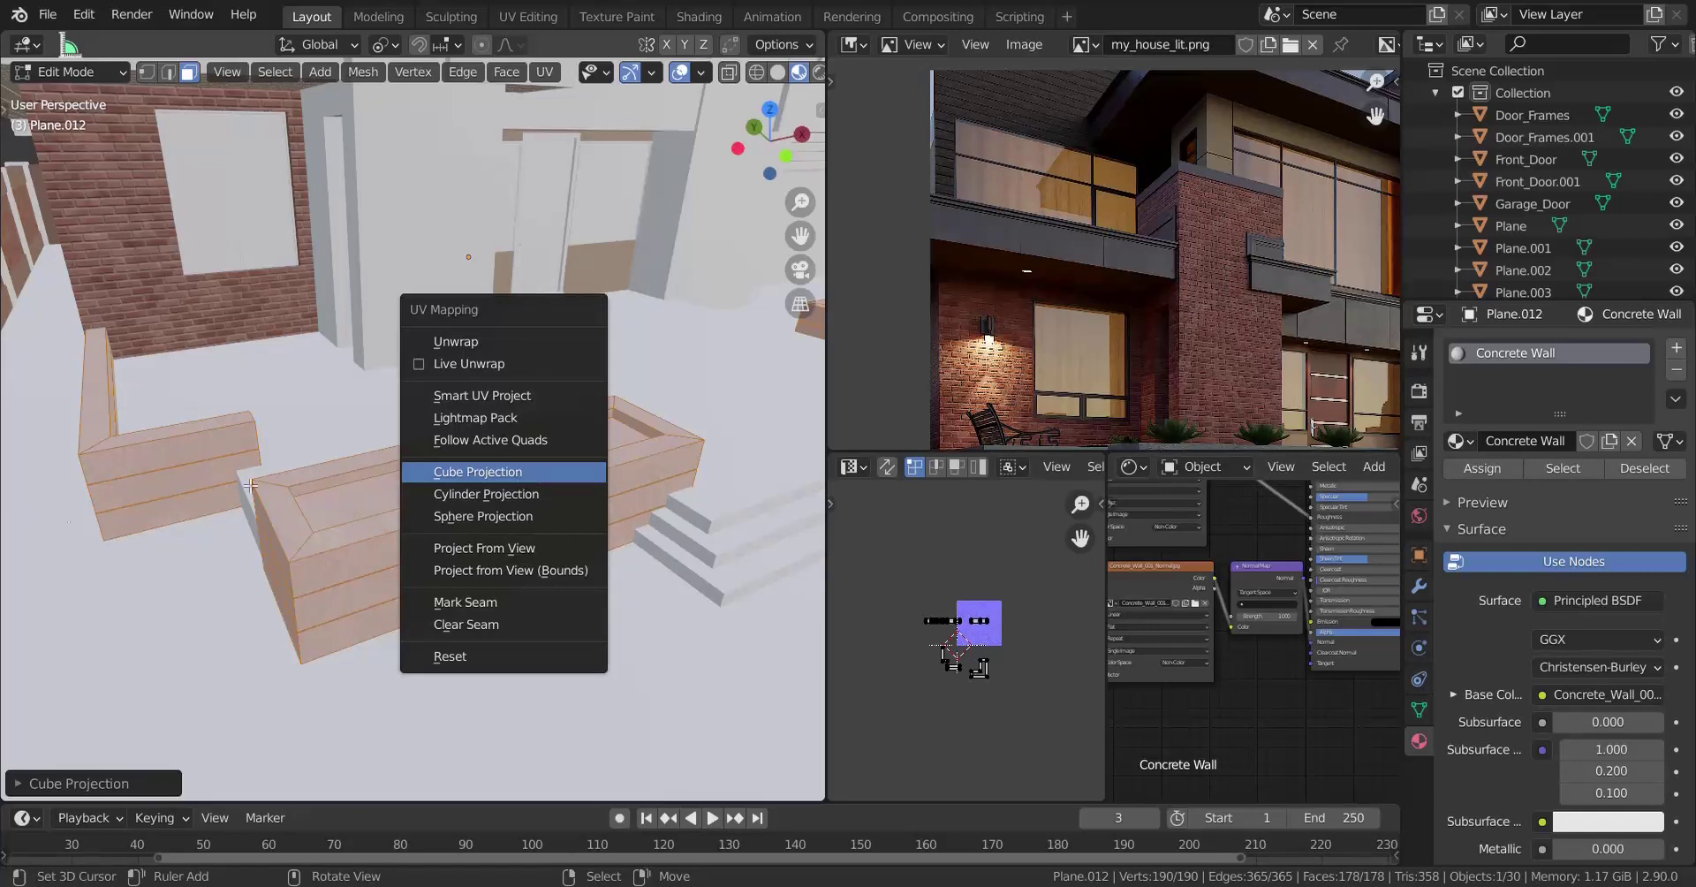
{"action": "left_click", "coordinate": [530, 471]}
Make a long side face of the rectangular planter active and unwrap with Follow Active Quads using Length Average.
{"action": "left_click", "coordinate": [430, 588], "text": "shift"}
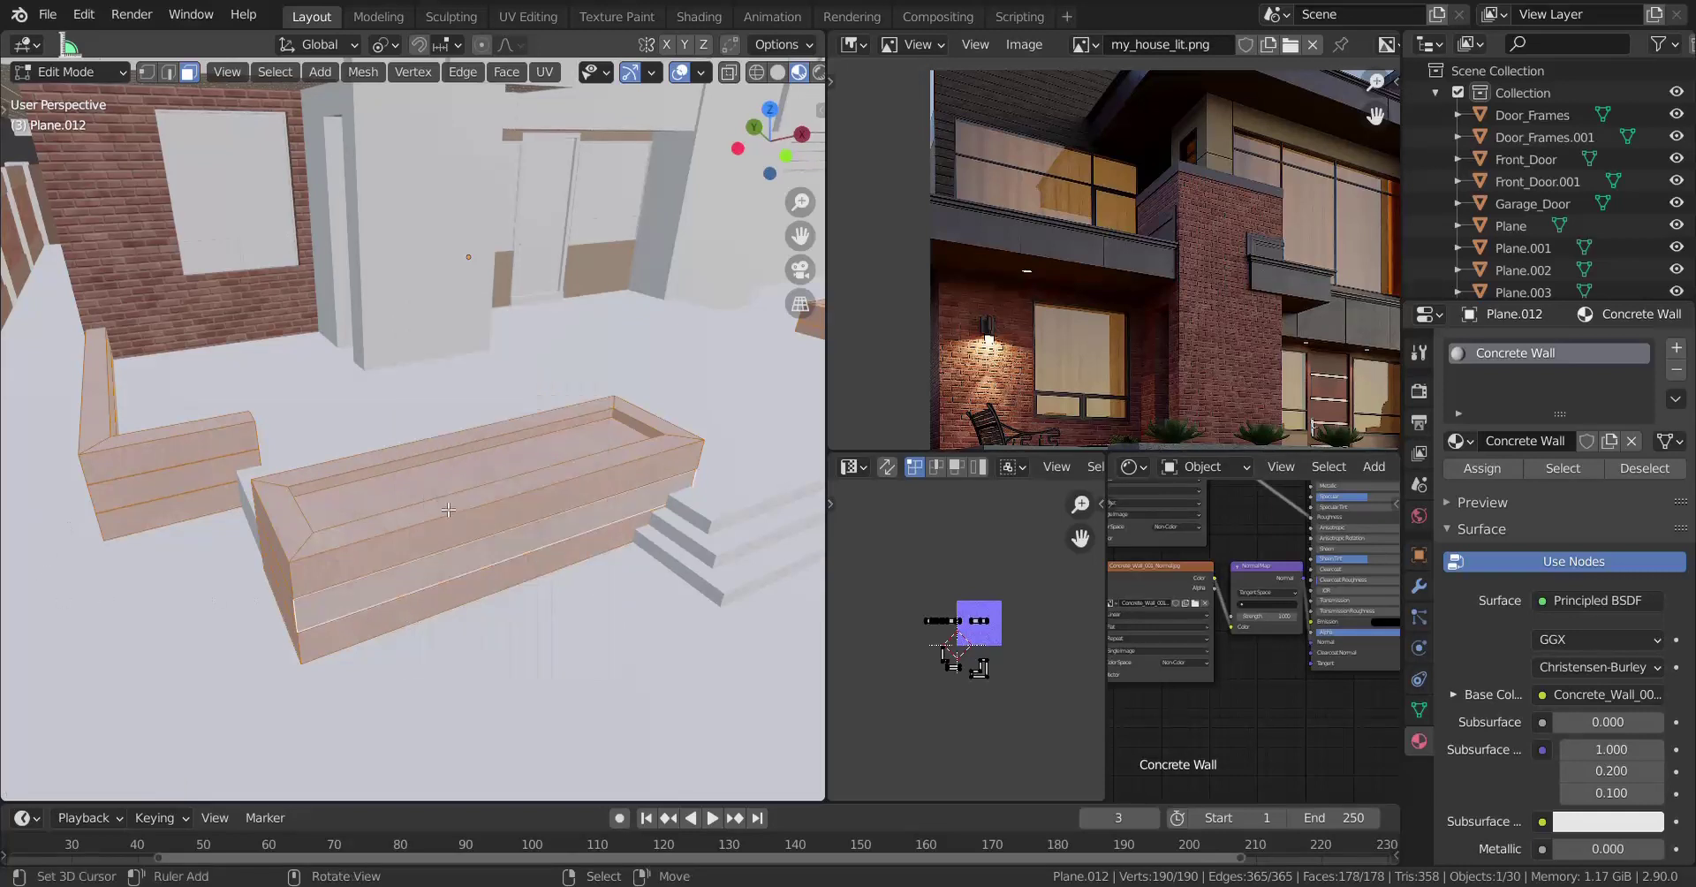
{"action": "key", "text": "u"}
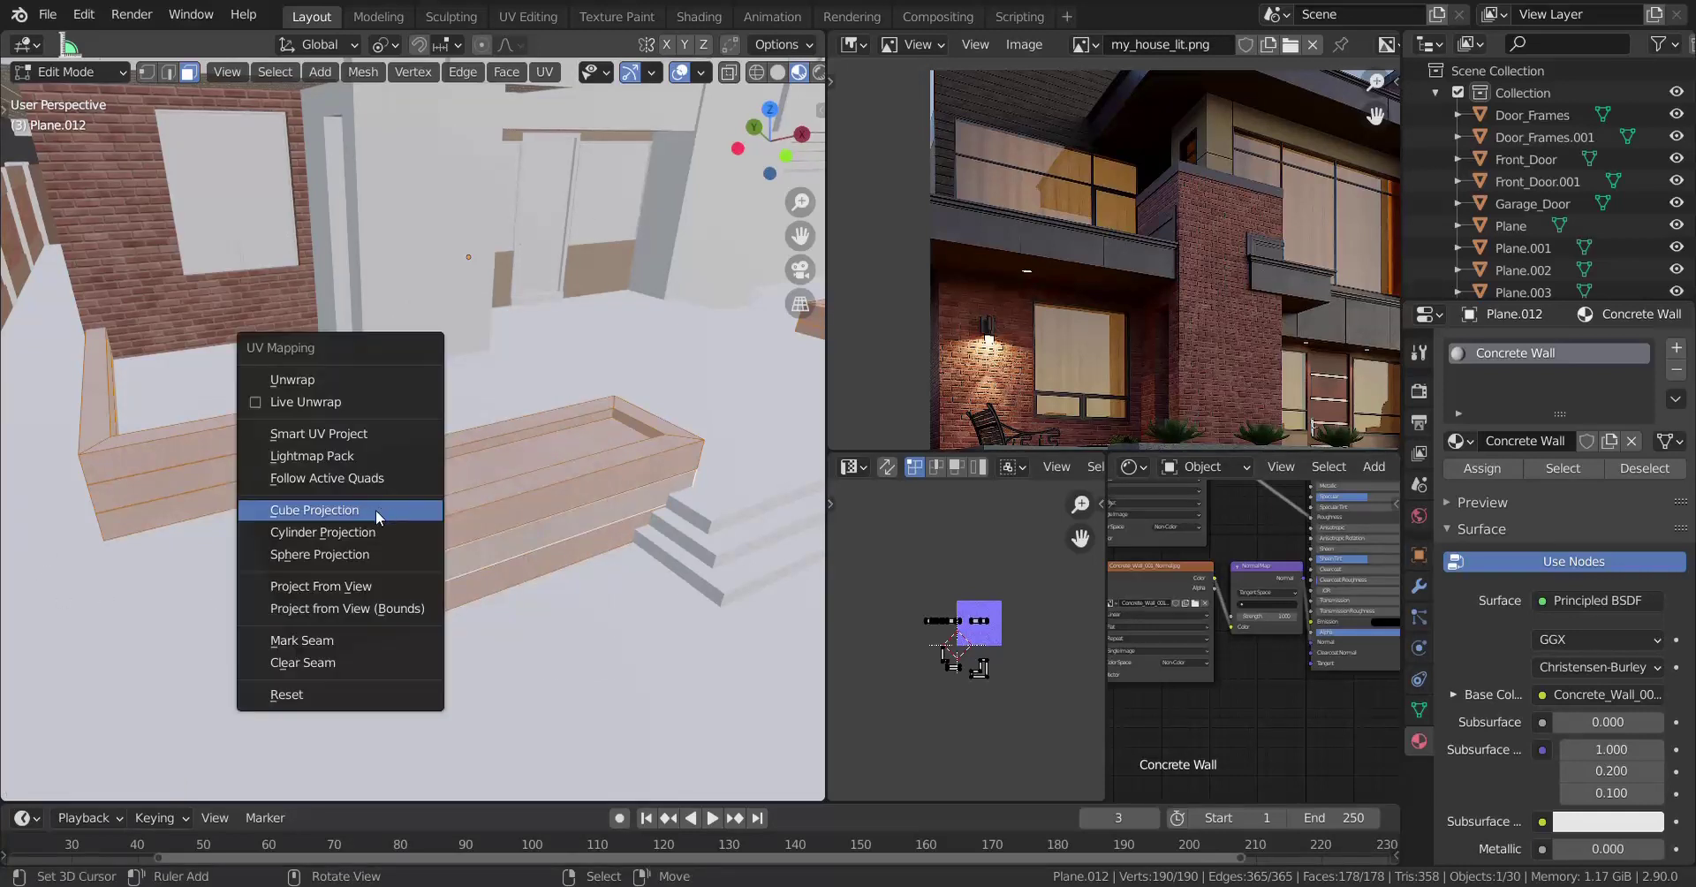
{"action": "left_click", "coordinate": [352, 484]}
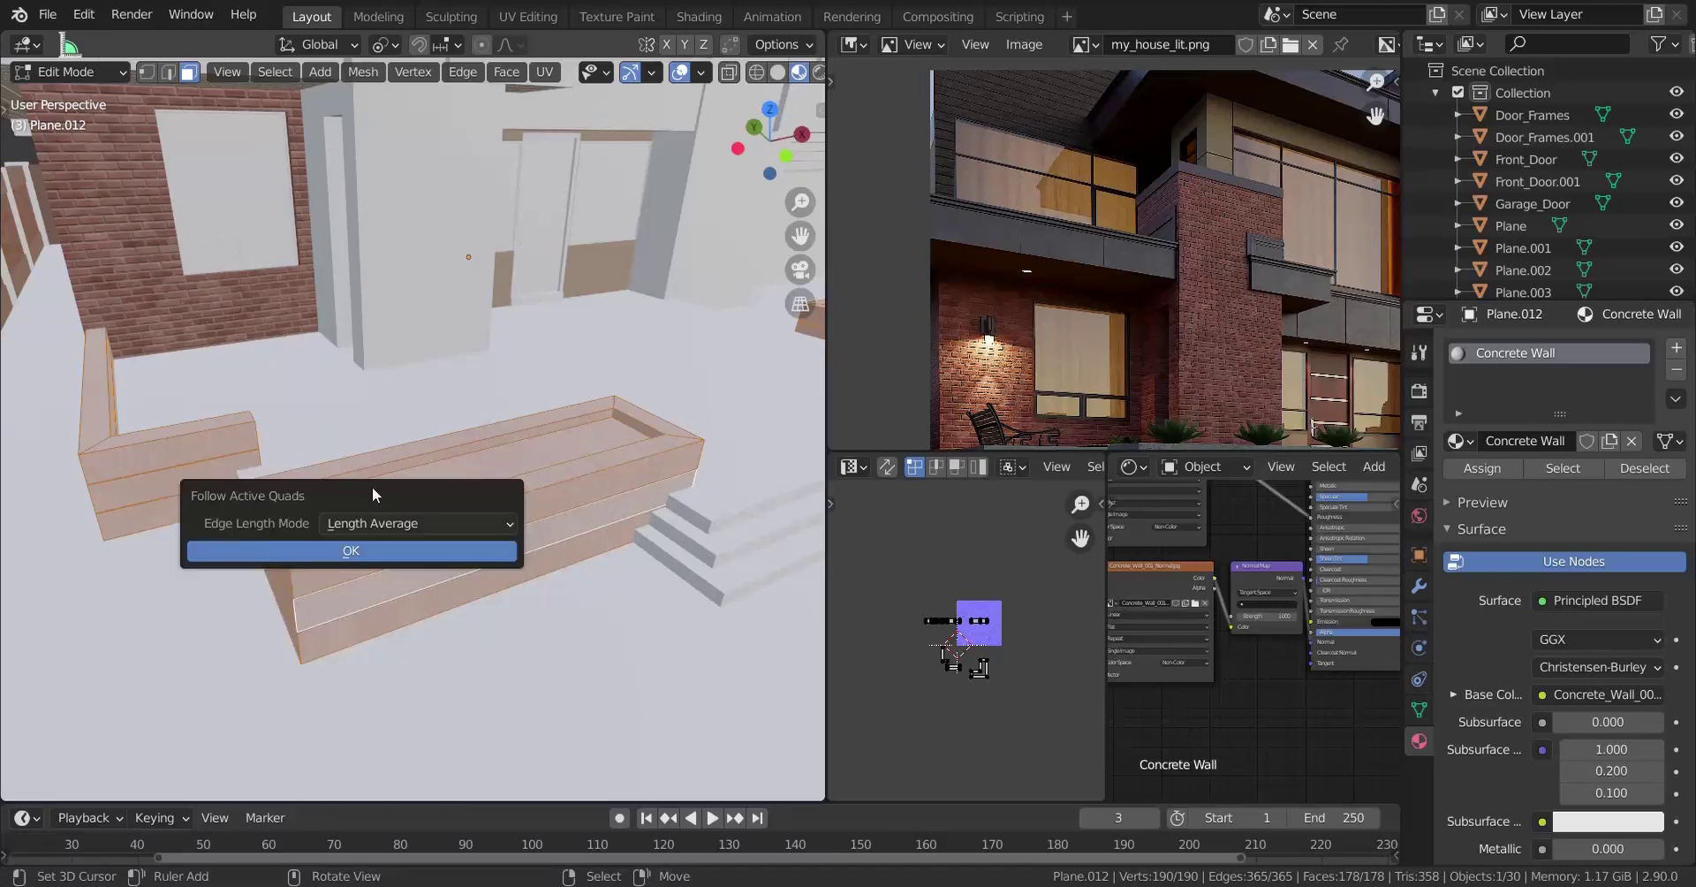
{"action": "left_click", "coordinate": [410, 548]}
{"action": "scroll", "coordinate": [968, 682], "scroll_direction": "up", "scroll_amount": 4}
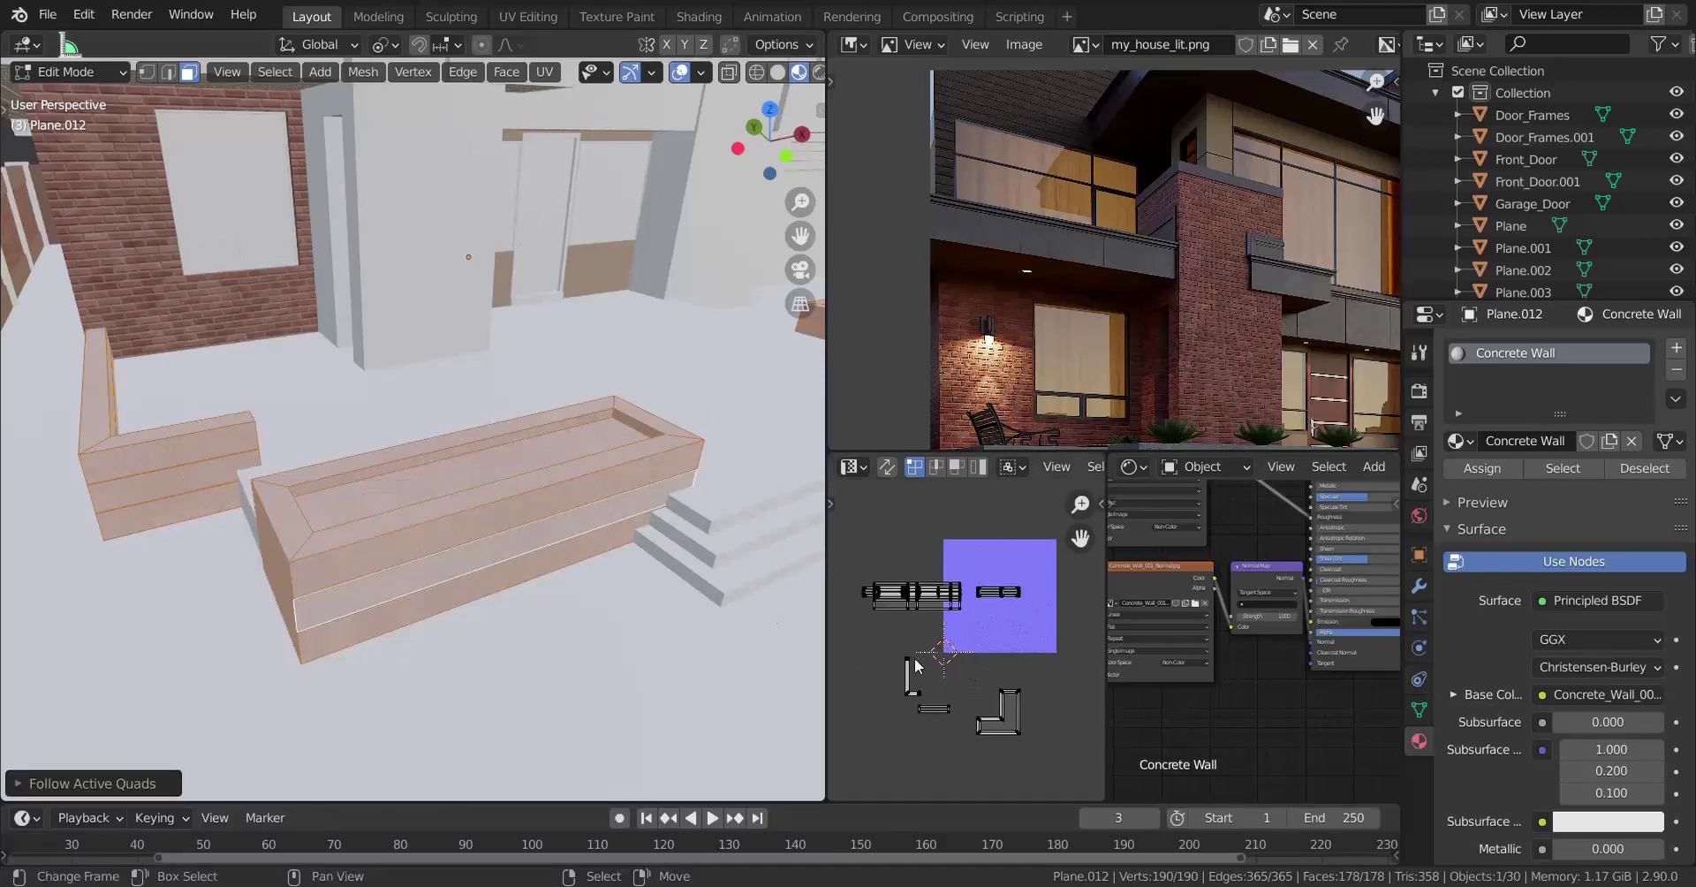
Select the whole linked L-shaped planter beside the brick wall and unwrap it with Follow Active Quads using Length Average.
{"action": "middle_click_drag", "start_coordinate": [371, 460], "coordinate": [265, 495]}
{"action": "left_click", "coordinate": [253, 500]}
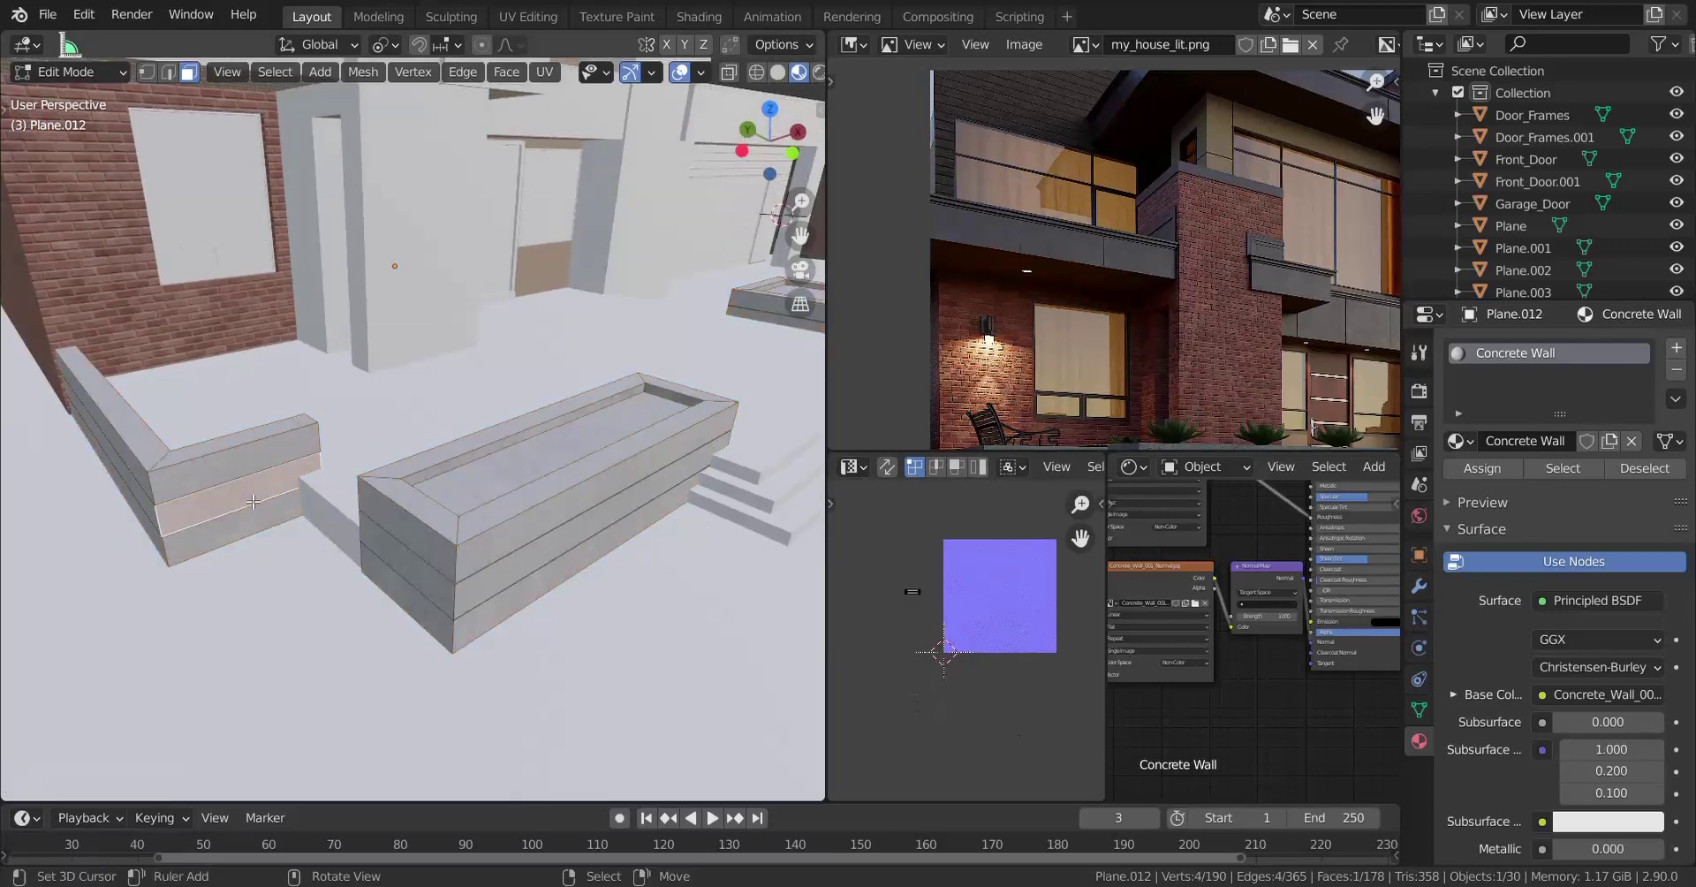
{"action": "key", "text": "l"}
{"action": "key", "text": "u"}
{"action": "left_click", "coordinate": [246, 494]}
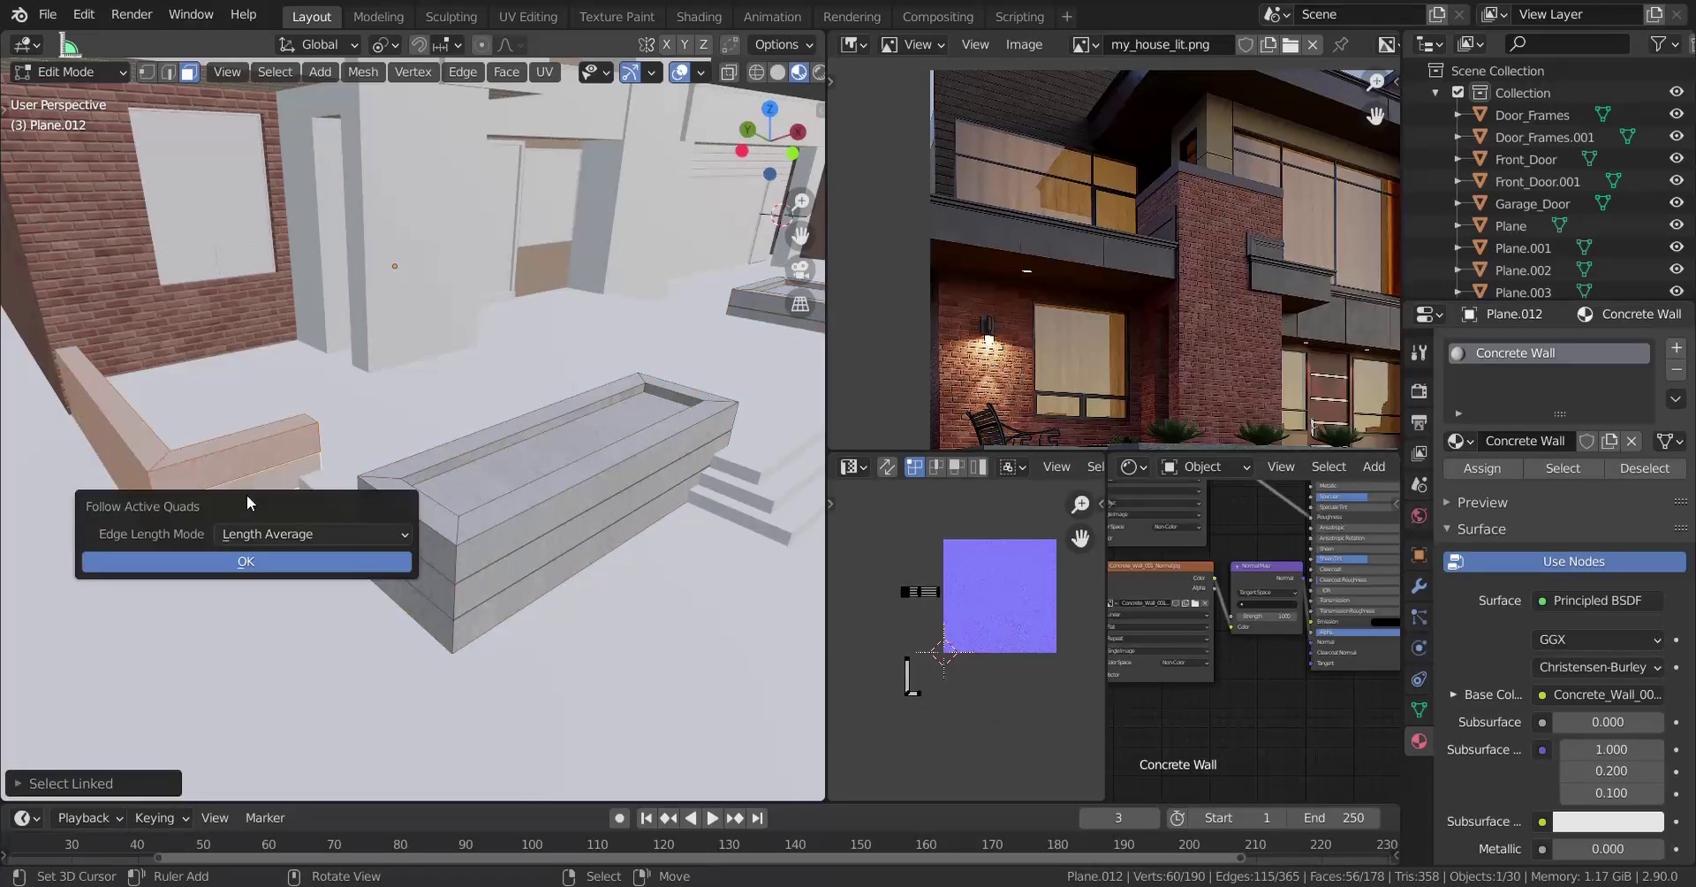
{"action": "left_click", "coordinate": [258, 557]}
Select the whole linked front L-shaped planter from its middle side face and unwrap it with Follow Active Quads using Length Average.
{"action": "middle_click_drag", "start_coordinate": [633, 558], "coordinate": [273, 541]}
{"action": "scroll", "coordinate": [892, 649], "scroll_direction": "down", "scroll_amount": 5}
{"action": "scroll", "coordinate": [929, 633], "scroll_direction": "up", "scroll_amount": 5}
{"action": "key", "text": "a"}
{"action": "scroll", "coordinate": [274, 541], "scroll_direction": "up", "scroll_amount": 3}
{"action": "right_click", "coordinate": [495, 526]}
{"action": "right_click", "coordinate": [500, 642]}
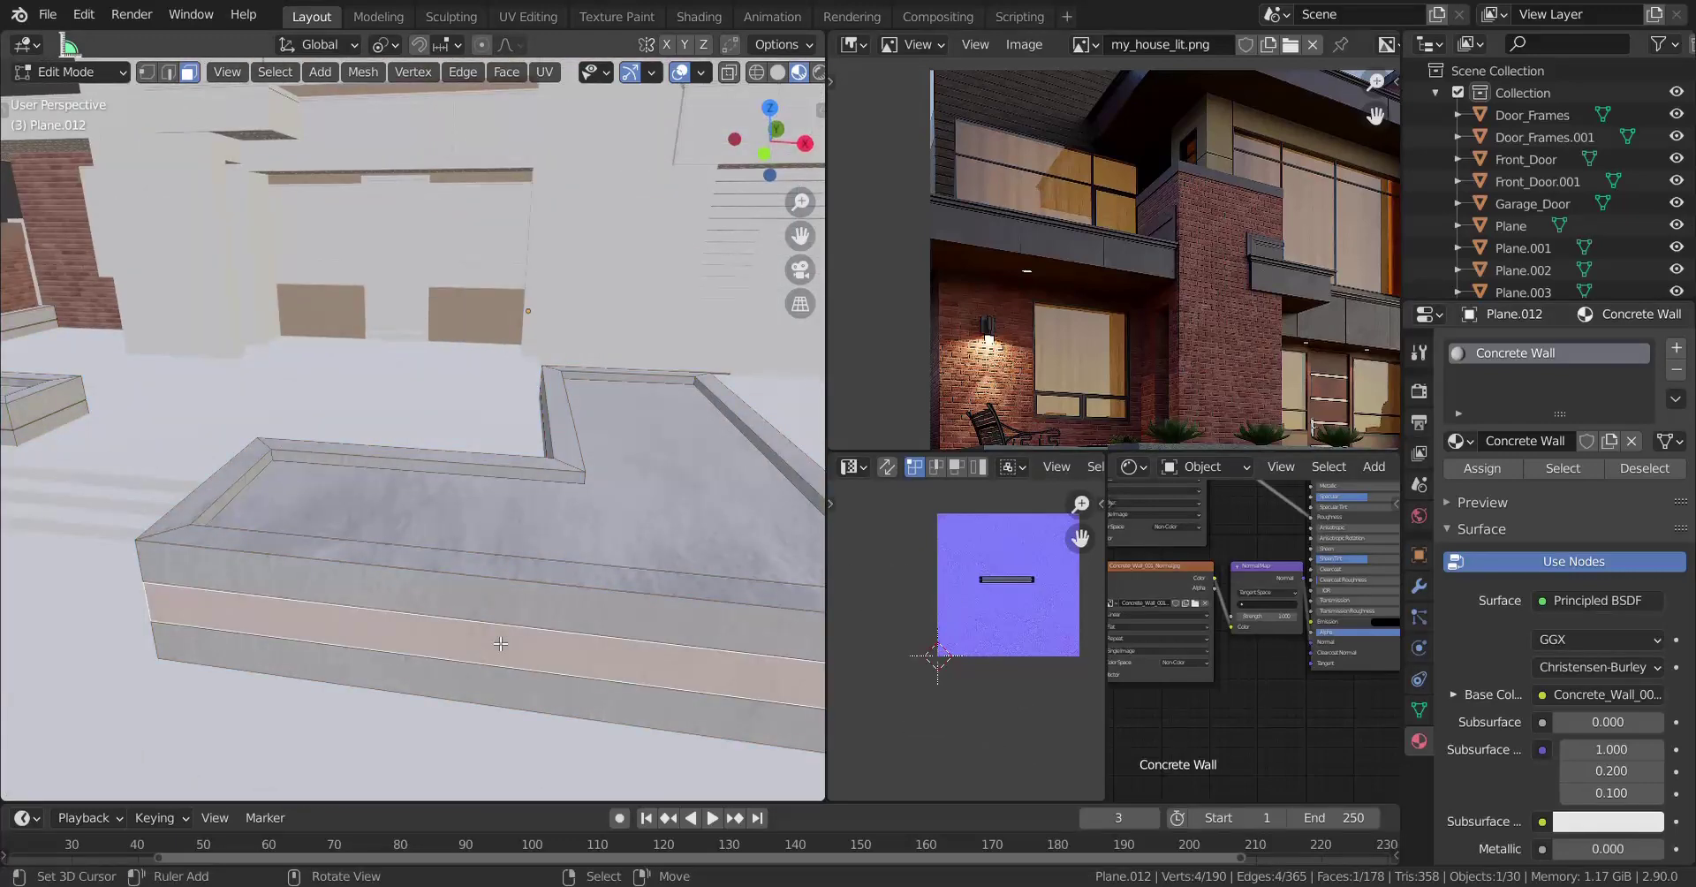
{"action": "key", "text": "l"}
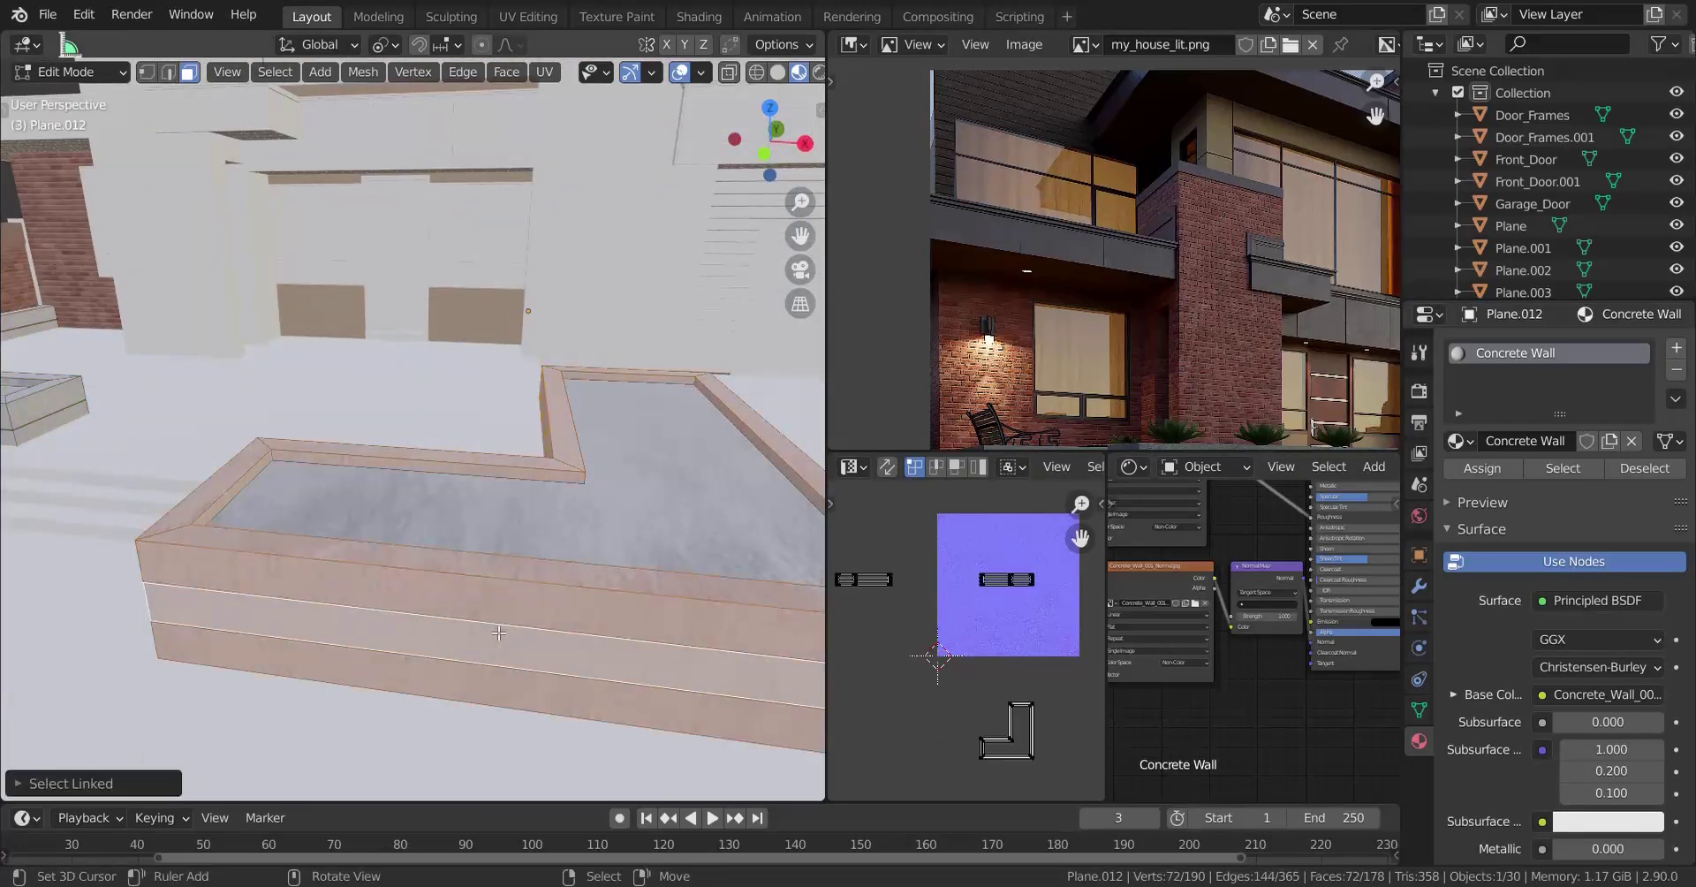
{"action": "key", "text": "u"}
{"action": "left_click", "coordinate": [491, 618]}
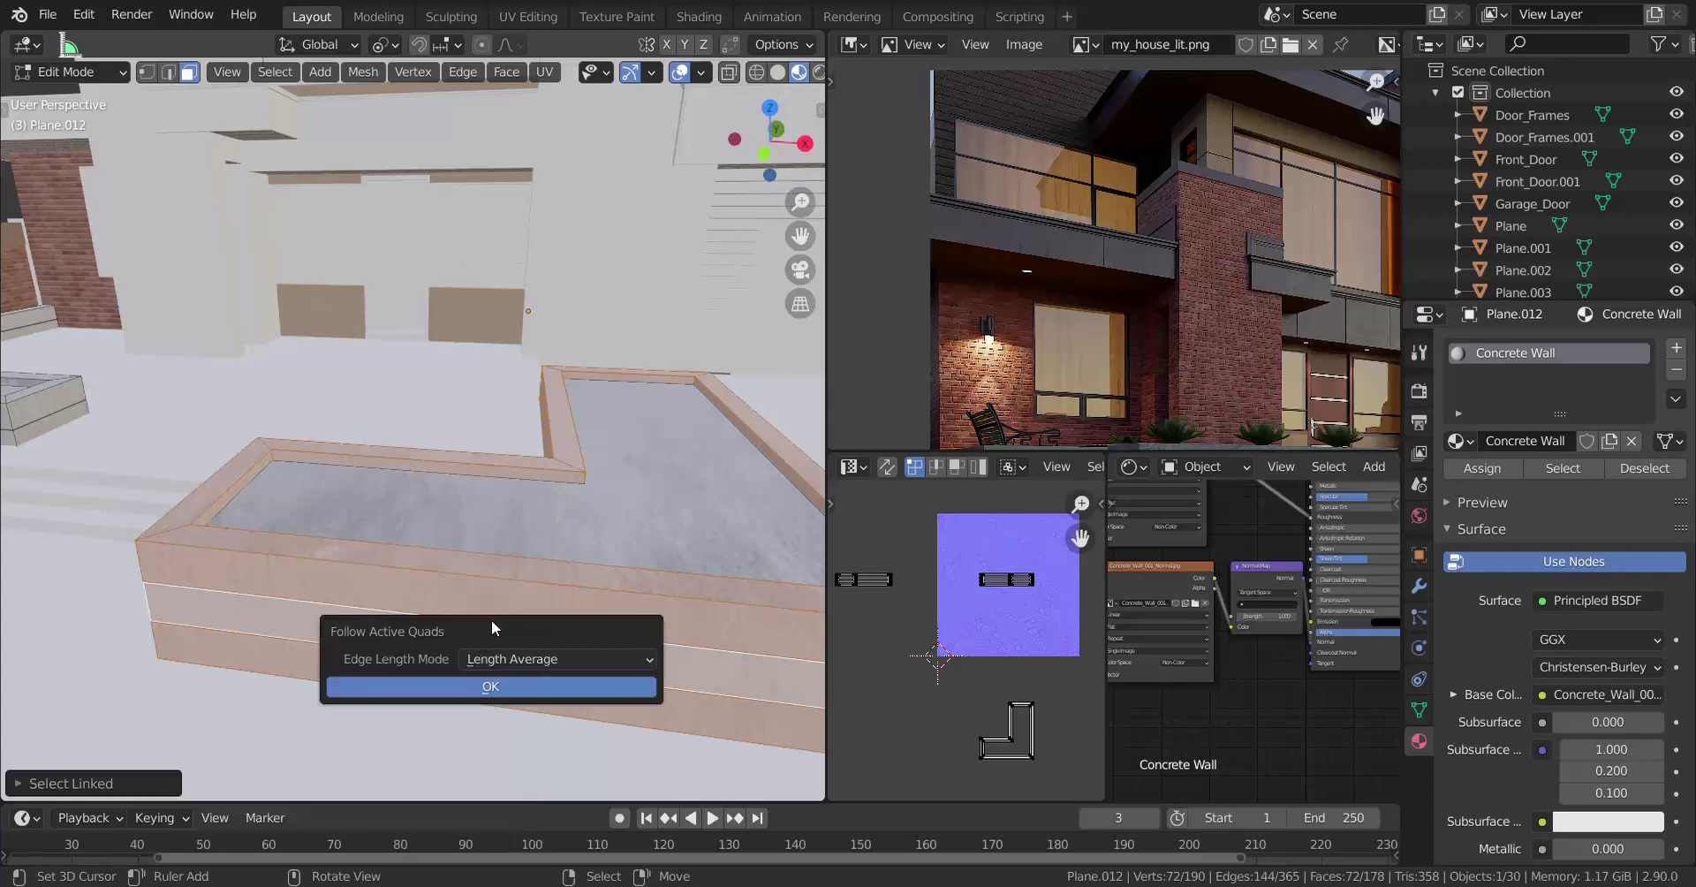
{"action": "left_click", "coordinate": [496, 688]}
{"action": "scroll", "coordinate": [472, 644], "scroll_direction": "down", "scroll_amount": 3}
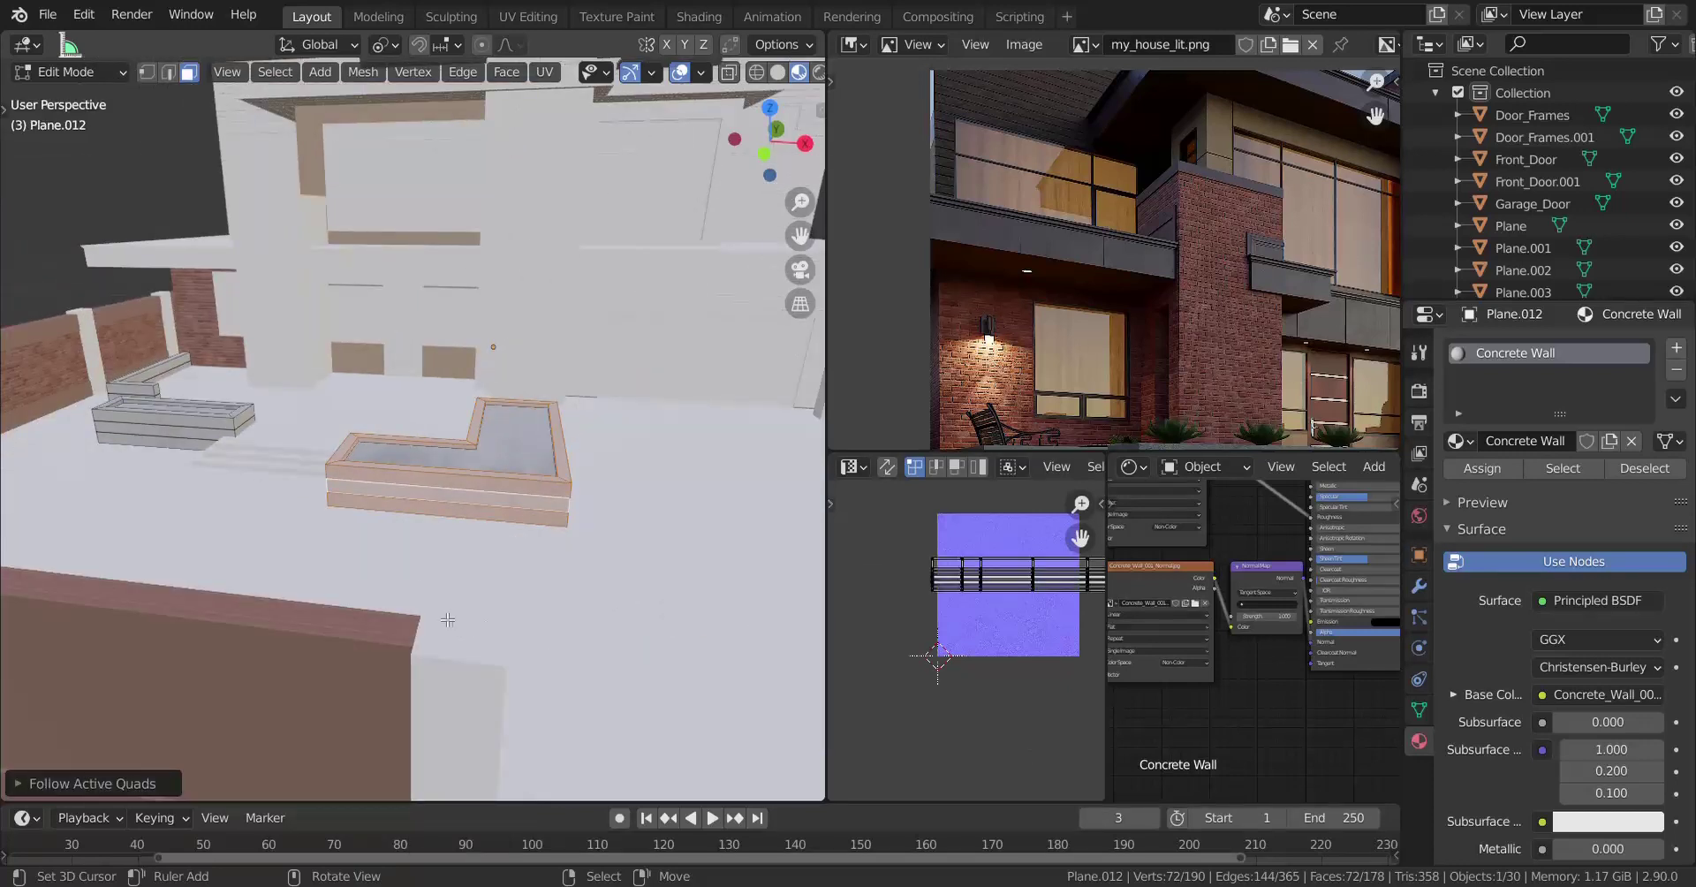
Select all the L-shaped planter's UVs and show Concrete_Wall_001_Base_Color.jpg as the UV editor's background image.
{"action": "key", "text": "a"}
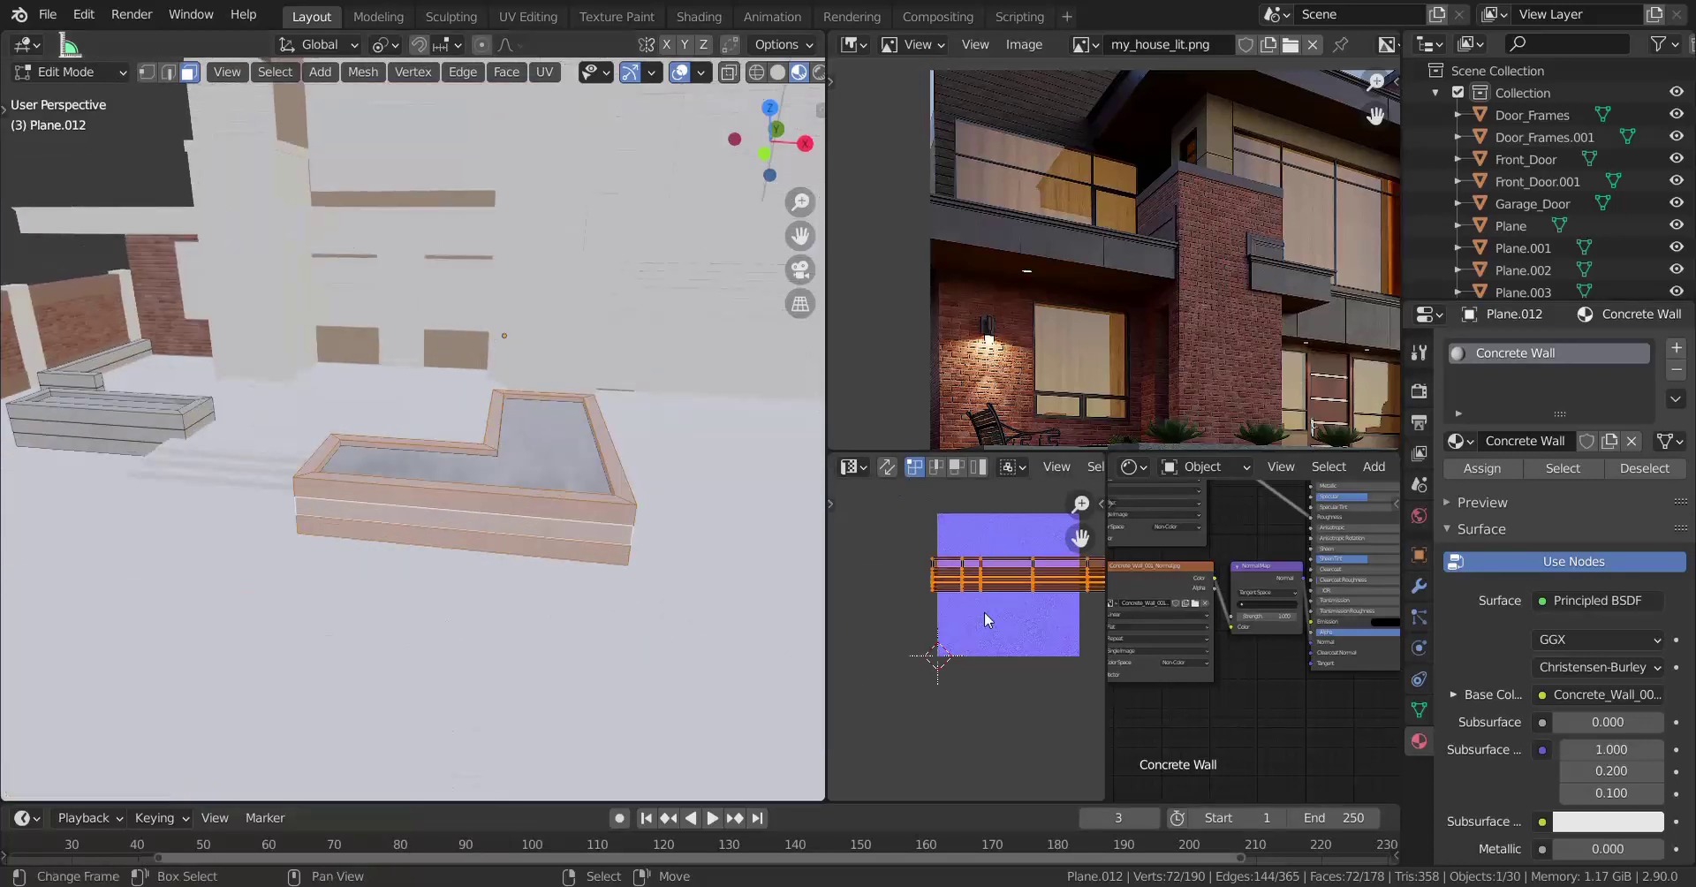
{"action": "middle_click_drag", "start_coordinate": [1010, 638], "coordinate": [981, 659]}
{"action": "scroll", "coordinate": [1025, 465], "scroll_direction": "down", "scroll_amount": 3}
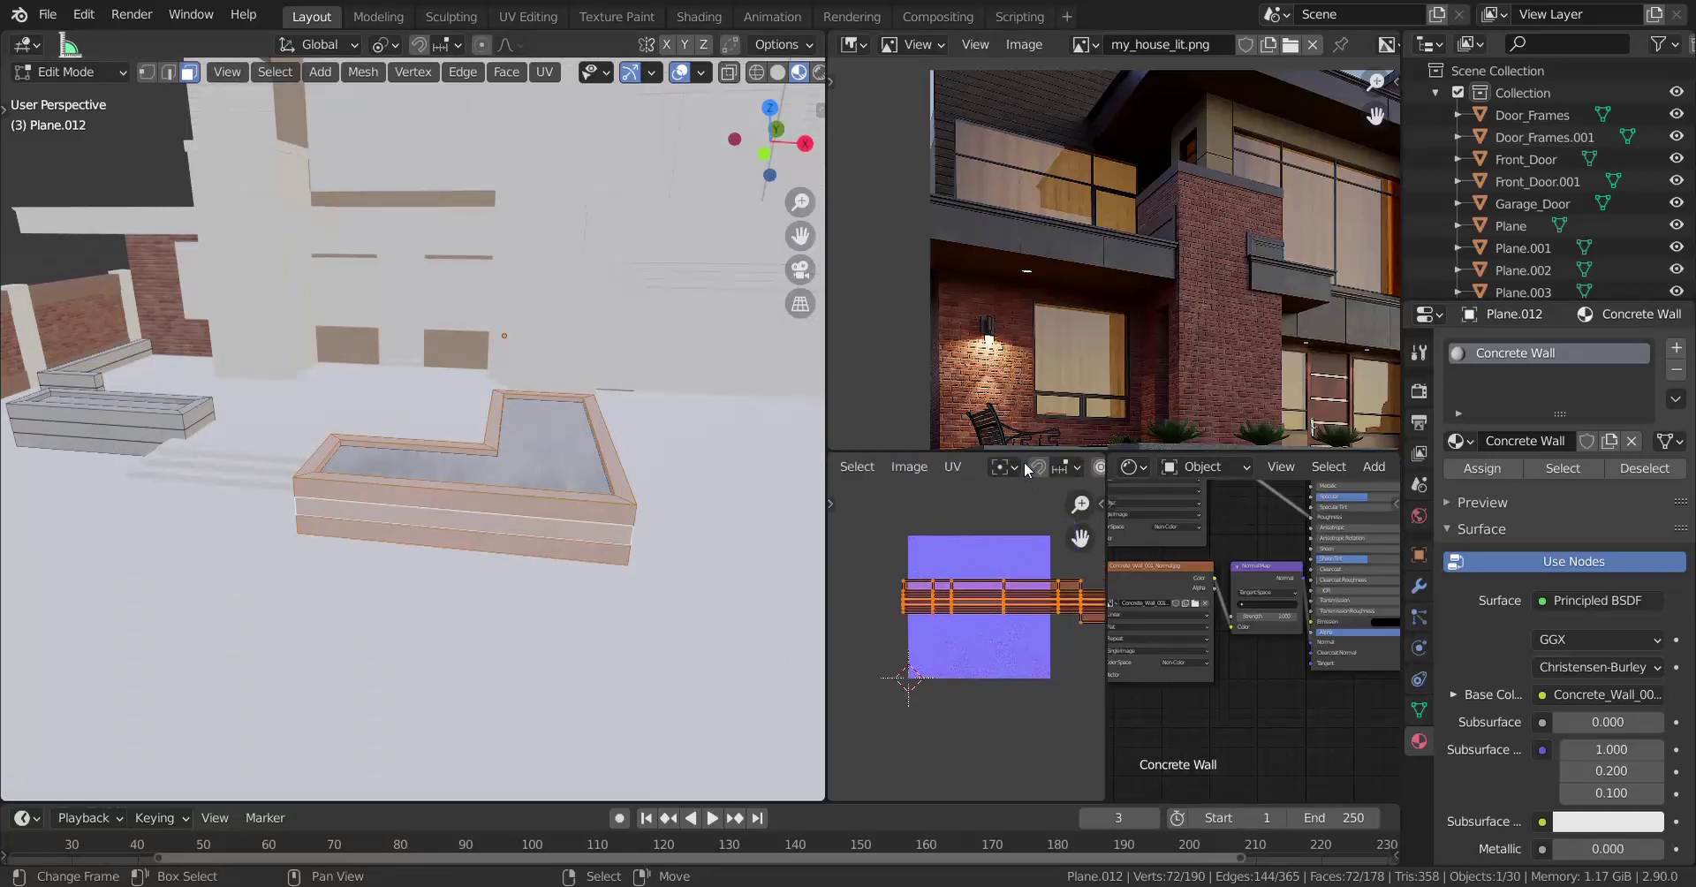
{"action": "left_click", "coordinate": [994, 468]}
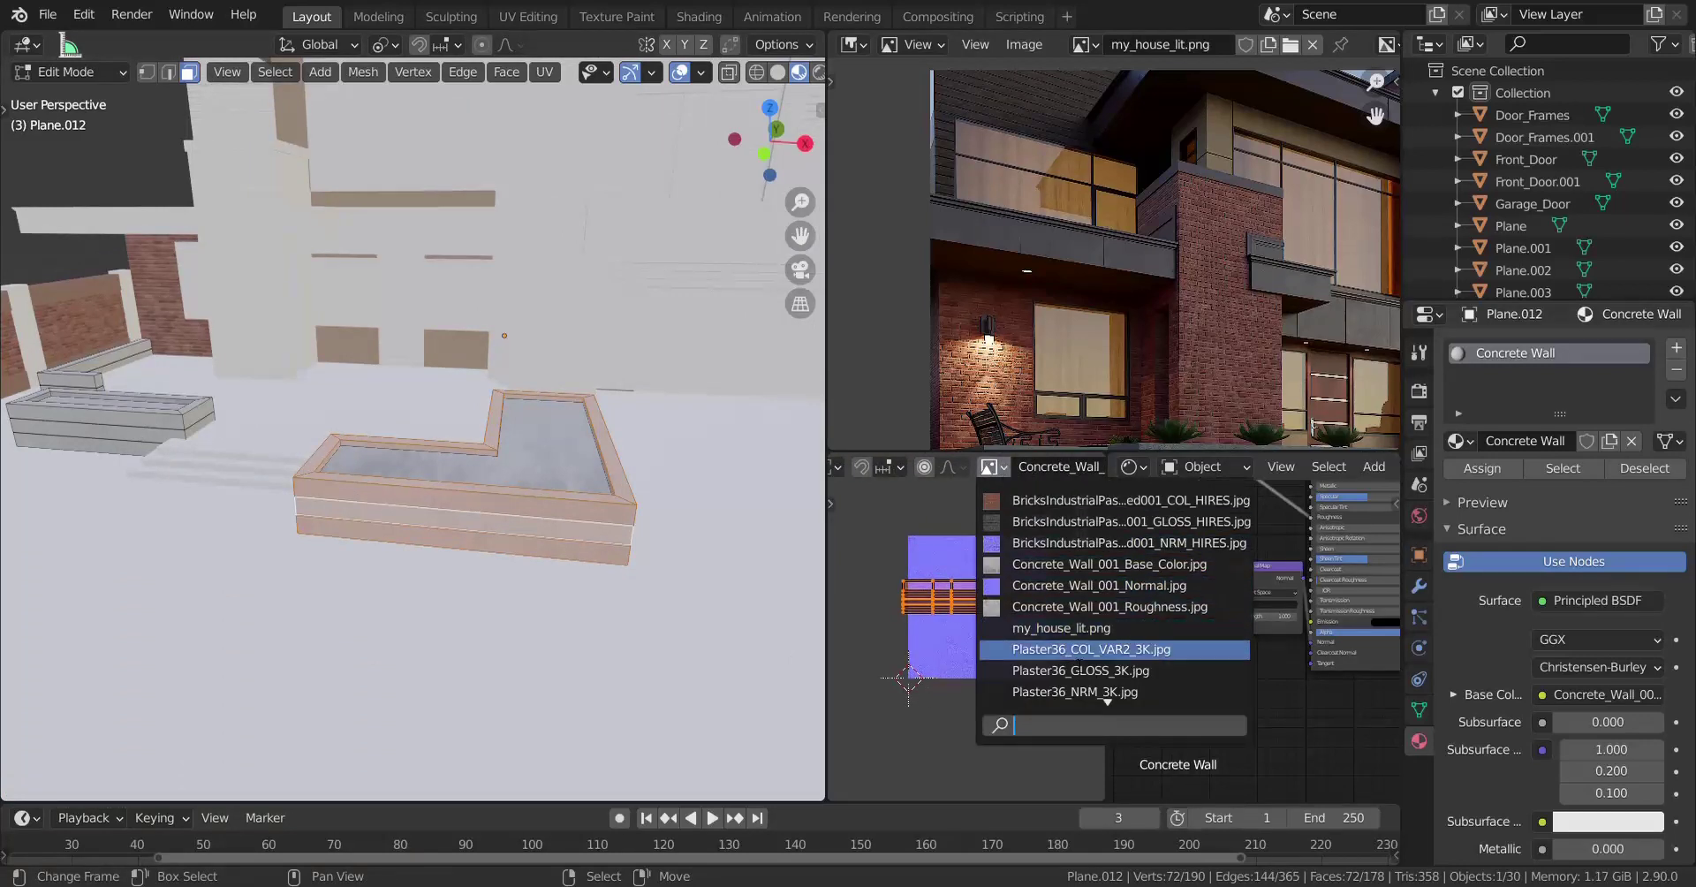
{"action": "left_click", "coordinate": [1096, 565]}
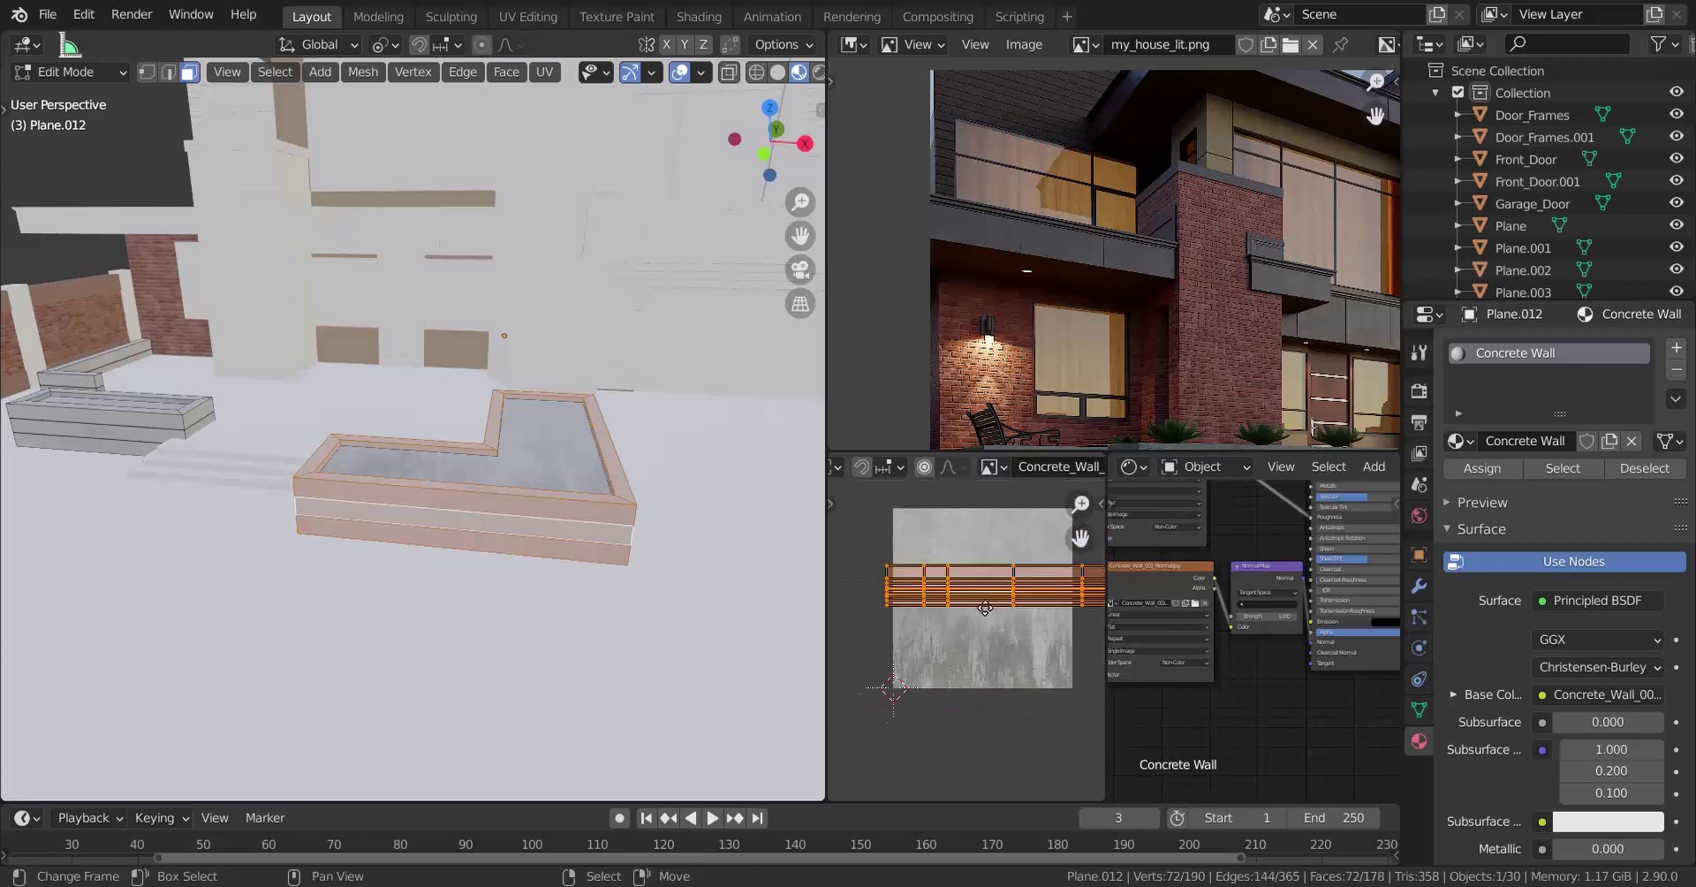
Scale up the front L-shaped planter's UVs to nearly the texture's height and move them down over the image.
{"action": "scroll", "coordinate": [945, 656], "scroll_direction": "up", "scroll_amount": 2}
{"action": "scroll", "coordinate": [578, 638], "scroll_direction": "up", "scroll_amount": 4}
{"action": "middle_click_drag", "start_coordinate": [579, 640], "coordinate": [618, 618]}
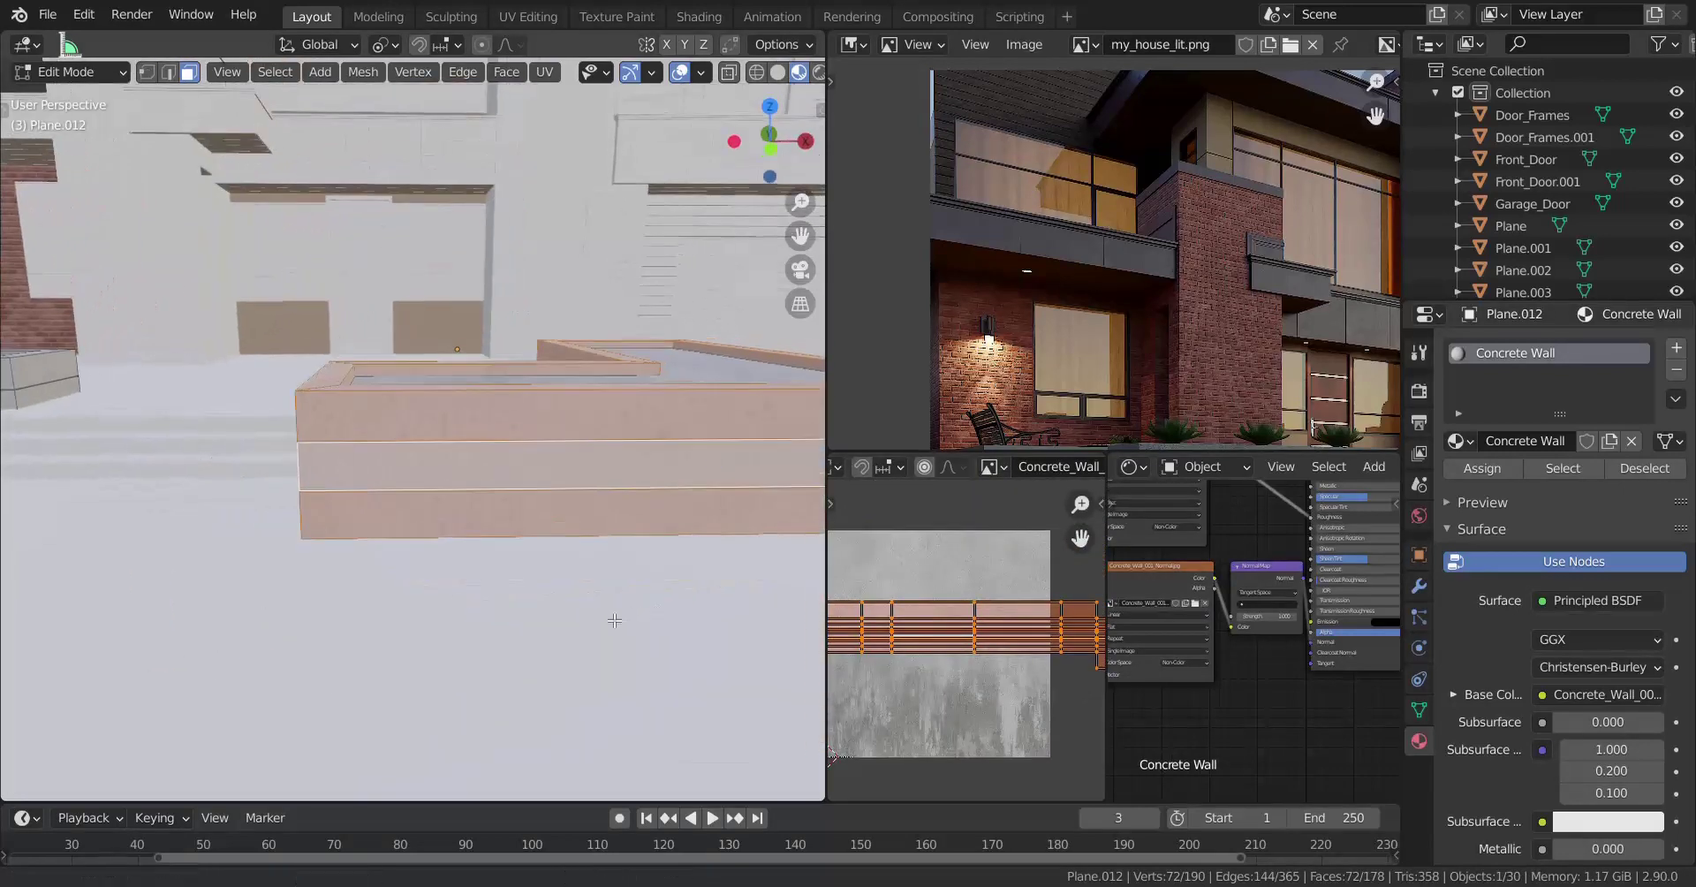
{"action": "key", "text": "s"}
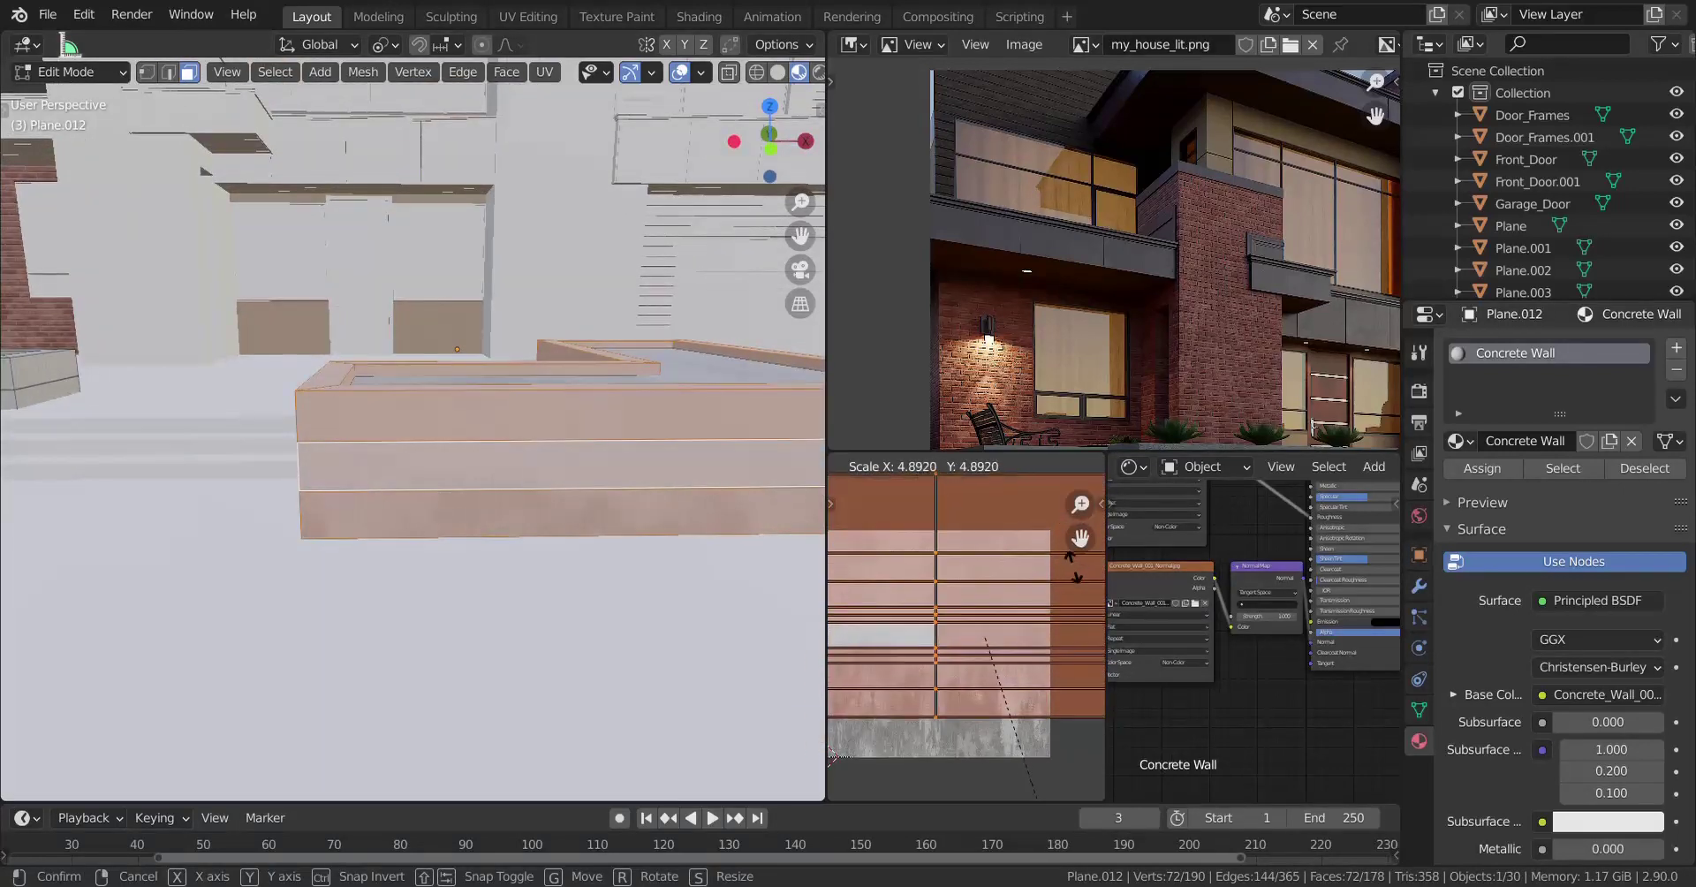
{"action": "left_click", "coordinate": [1052, 546]}
{"action": "key", "text": "g"}
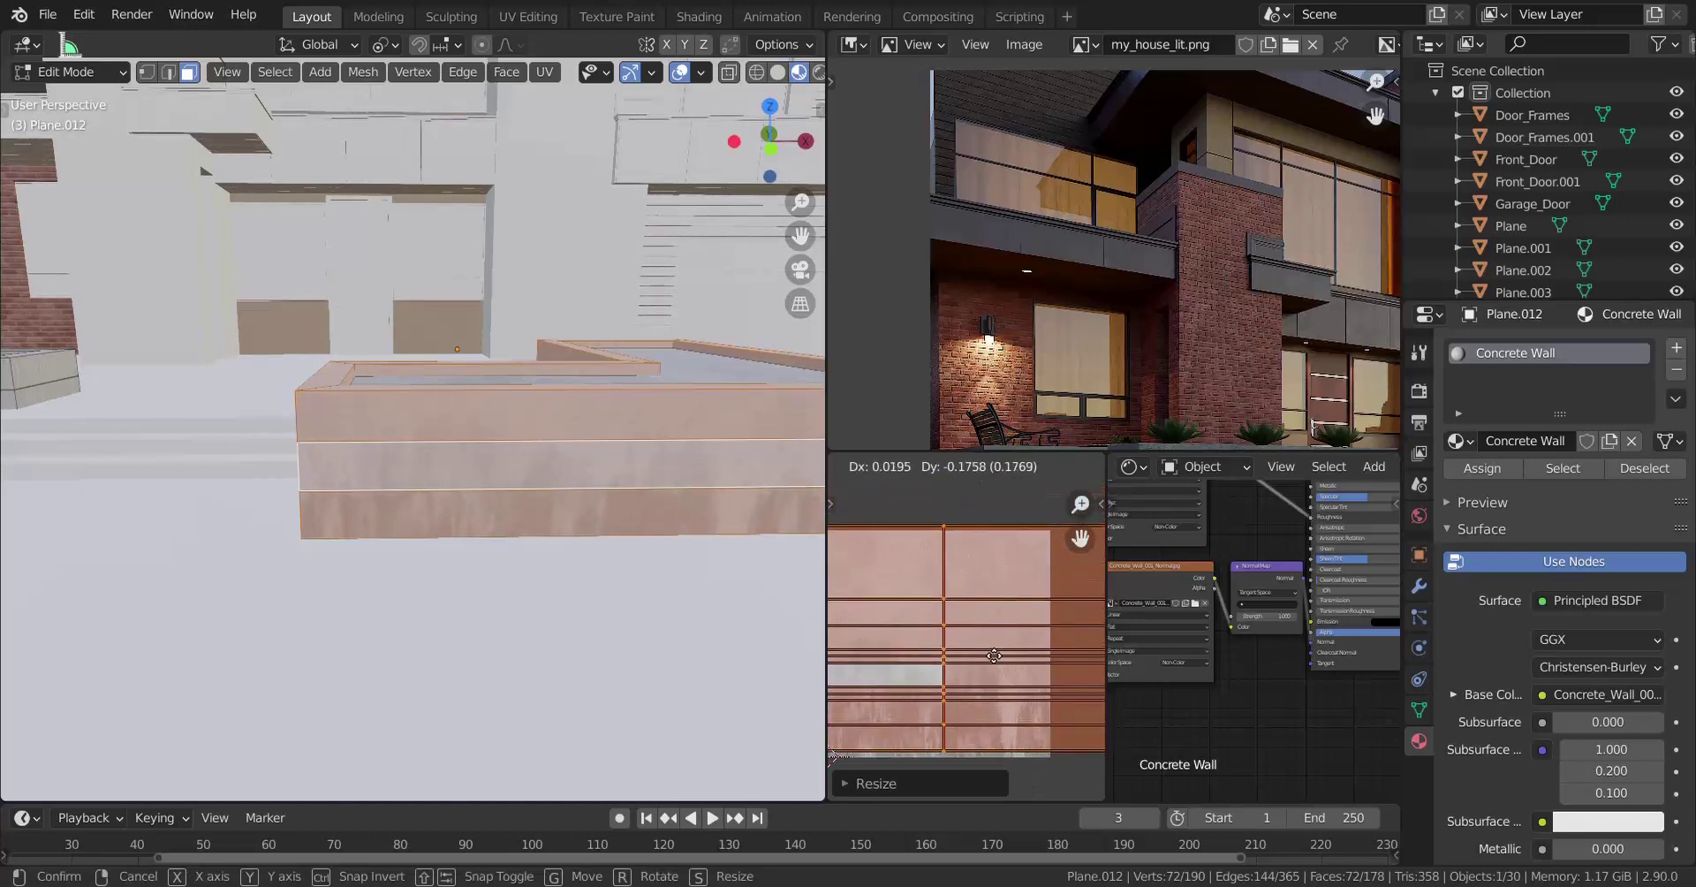
{"action": "left_click", "coordinate": [983, 716]}
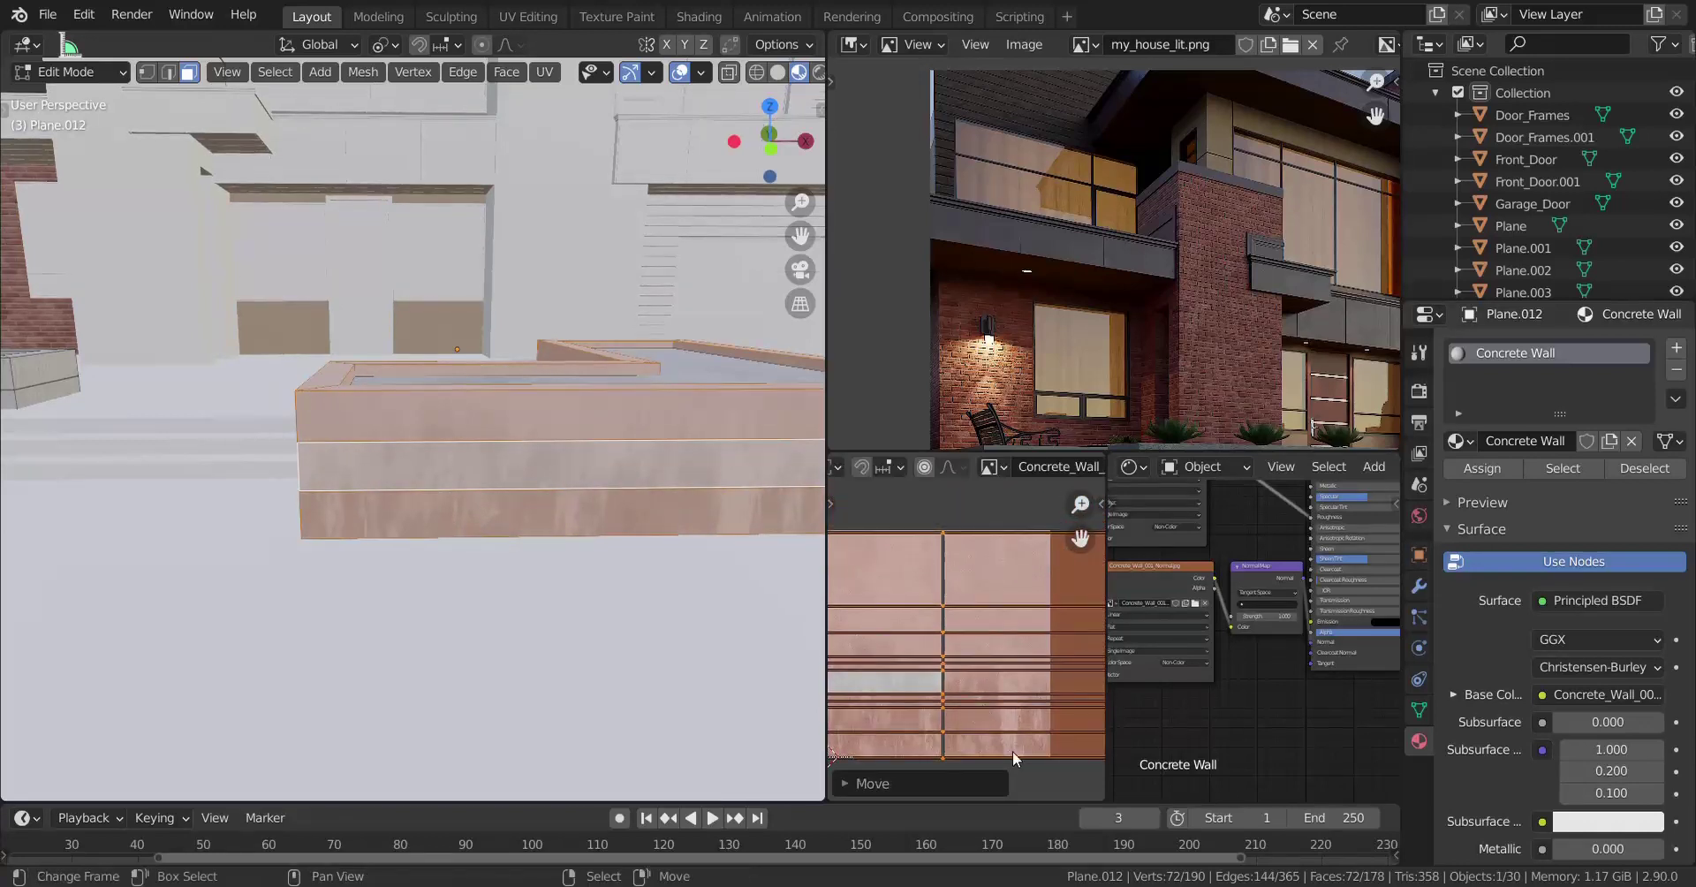
Fine-tune the scale and position of the front L-shaped planter's UVs to span the texture's height, and return to Object Mode.
{"action": "key", "text": "s"}
{"action": "left_click", "coordinate": [1014, 742]}
{"action": "key", "text": "g"}
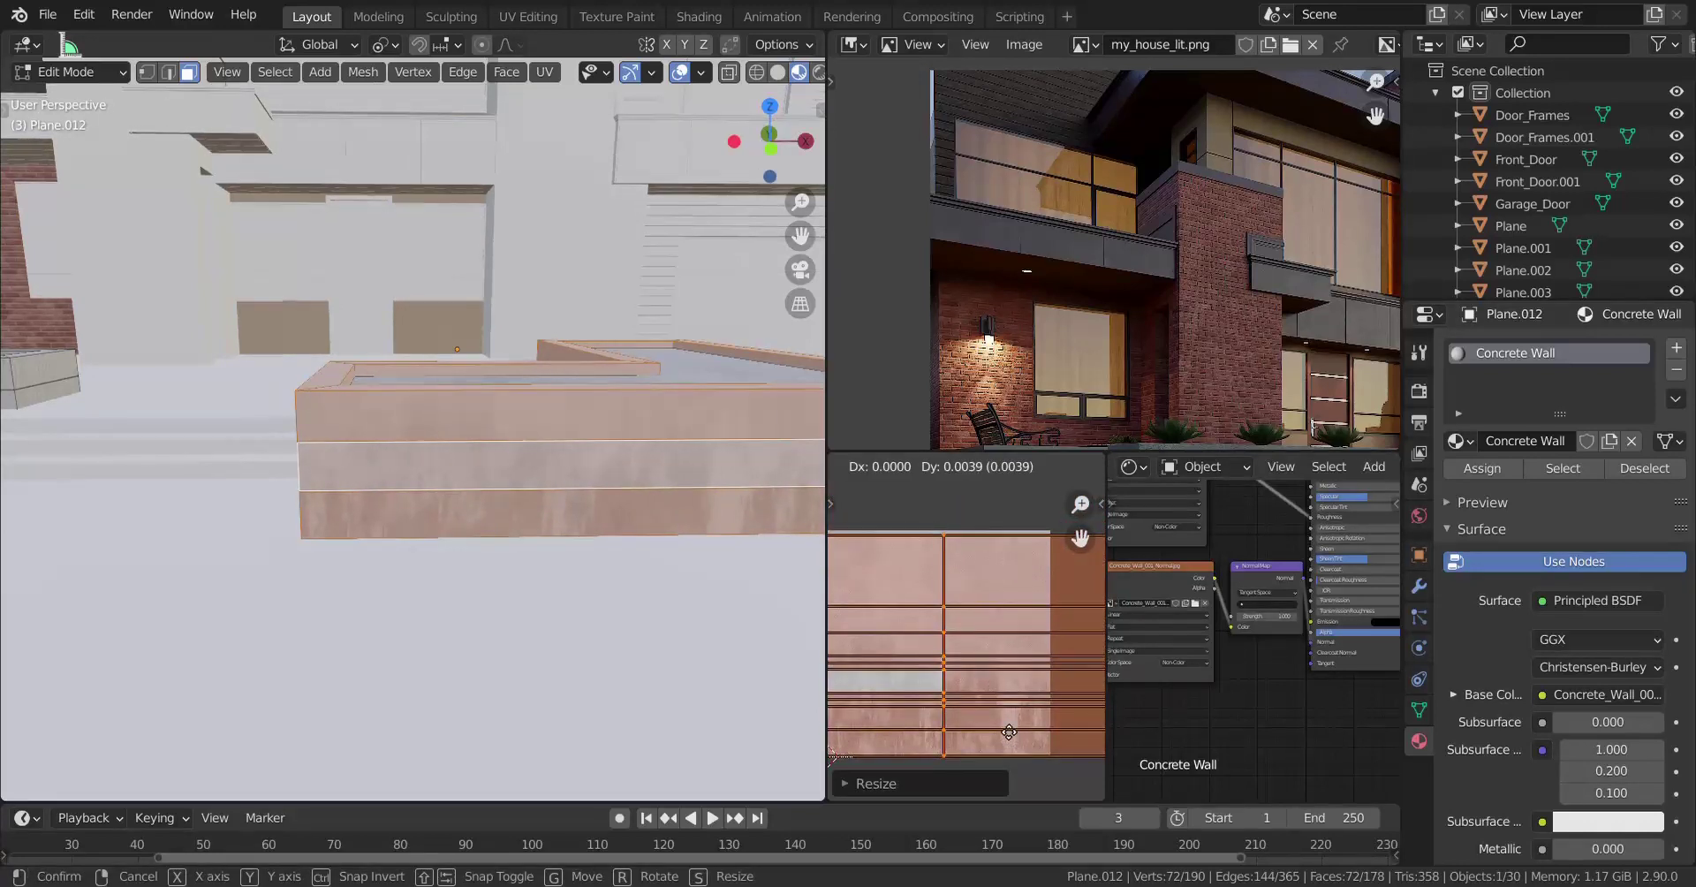
{"action": "left_click", "coordinate": [1005, 720]}
{"action": "key", "text": "s"}
{"action": "left_click", "coordinate": [1001, 709]}
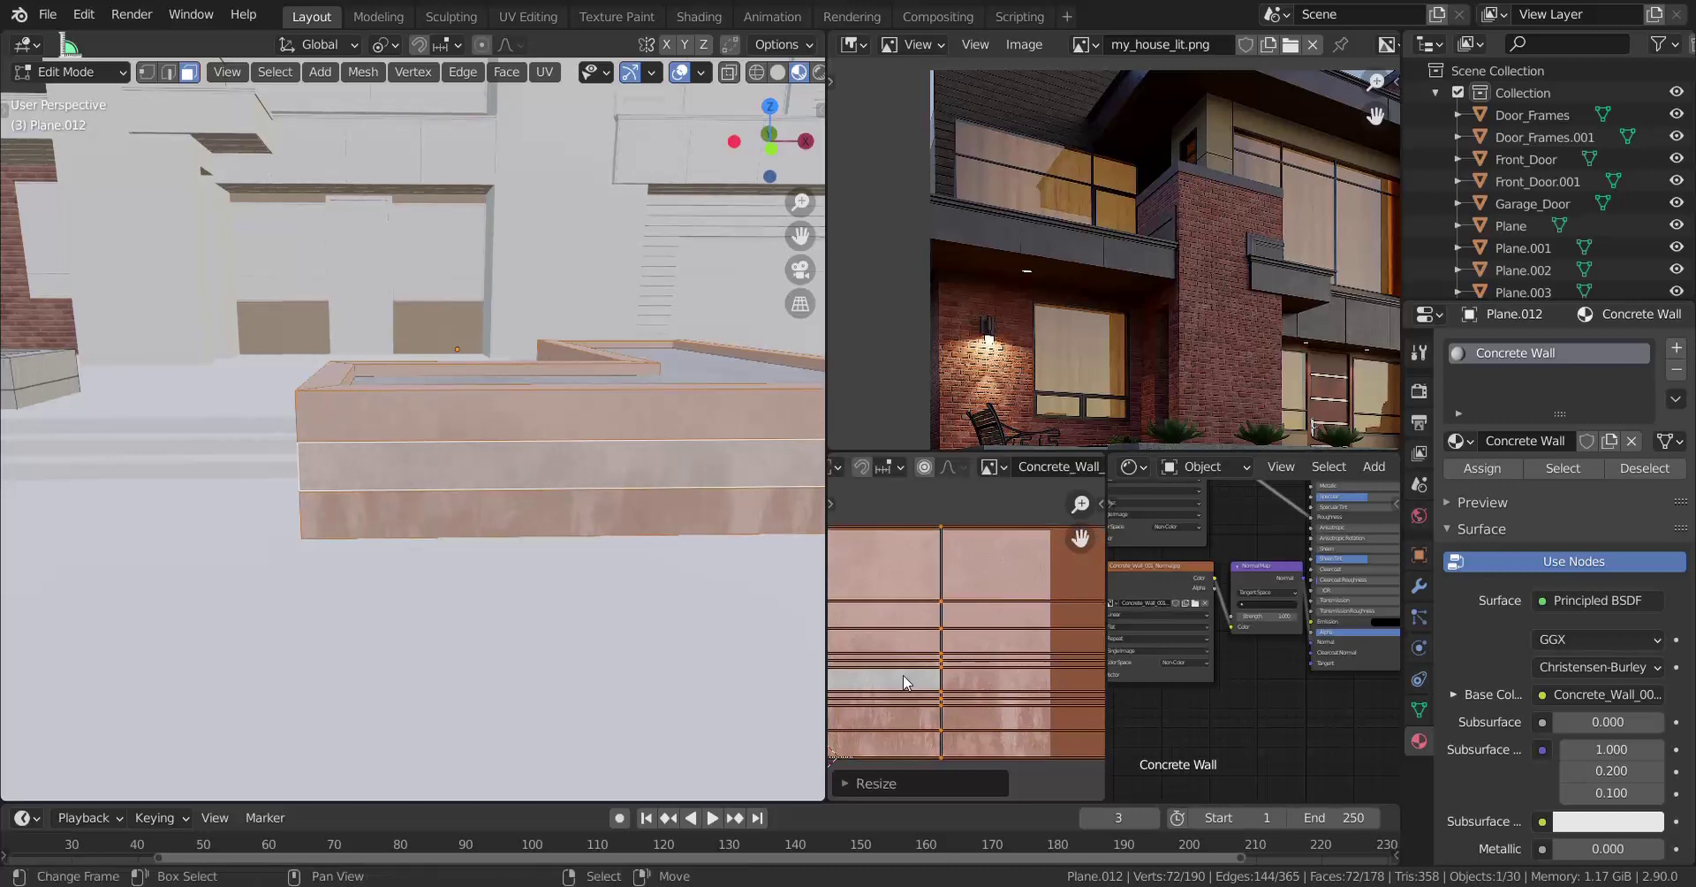
{"action": "key", "text": "s"}
{"action": "left_click", "coordinate": [1006, 701]}
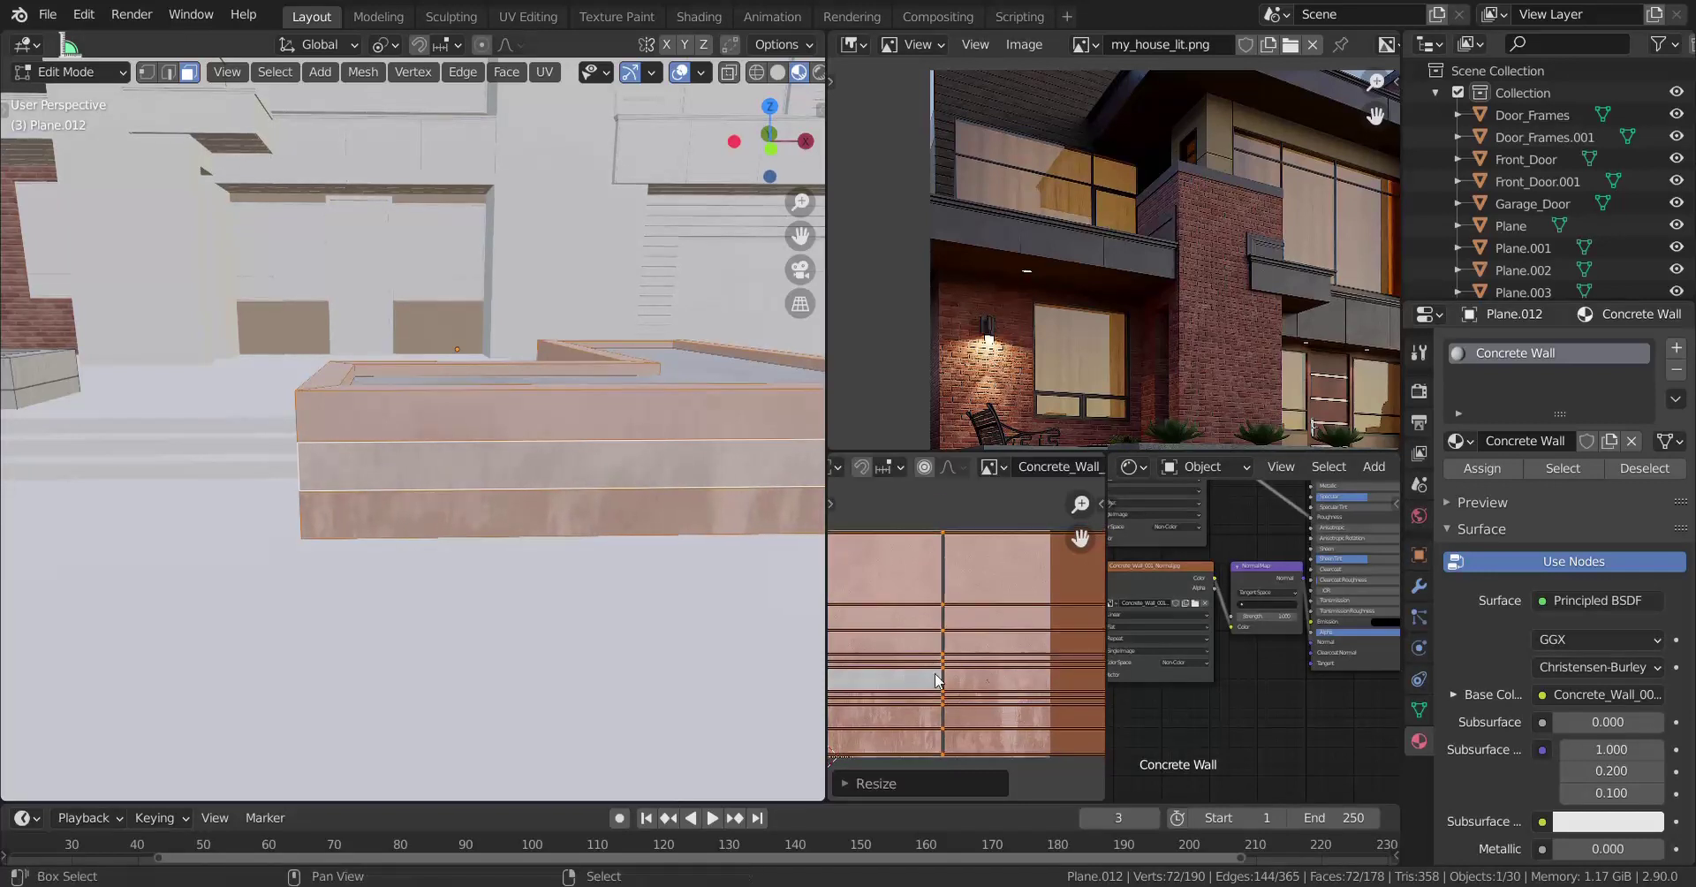
{"action": "key", "text": "Tab"}
{"action": "middle_click_drag", "start_coordinate": [371, 478], "coordinate": [302, 455]}
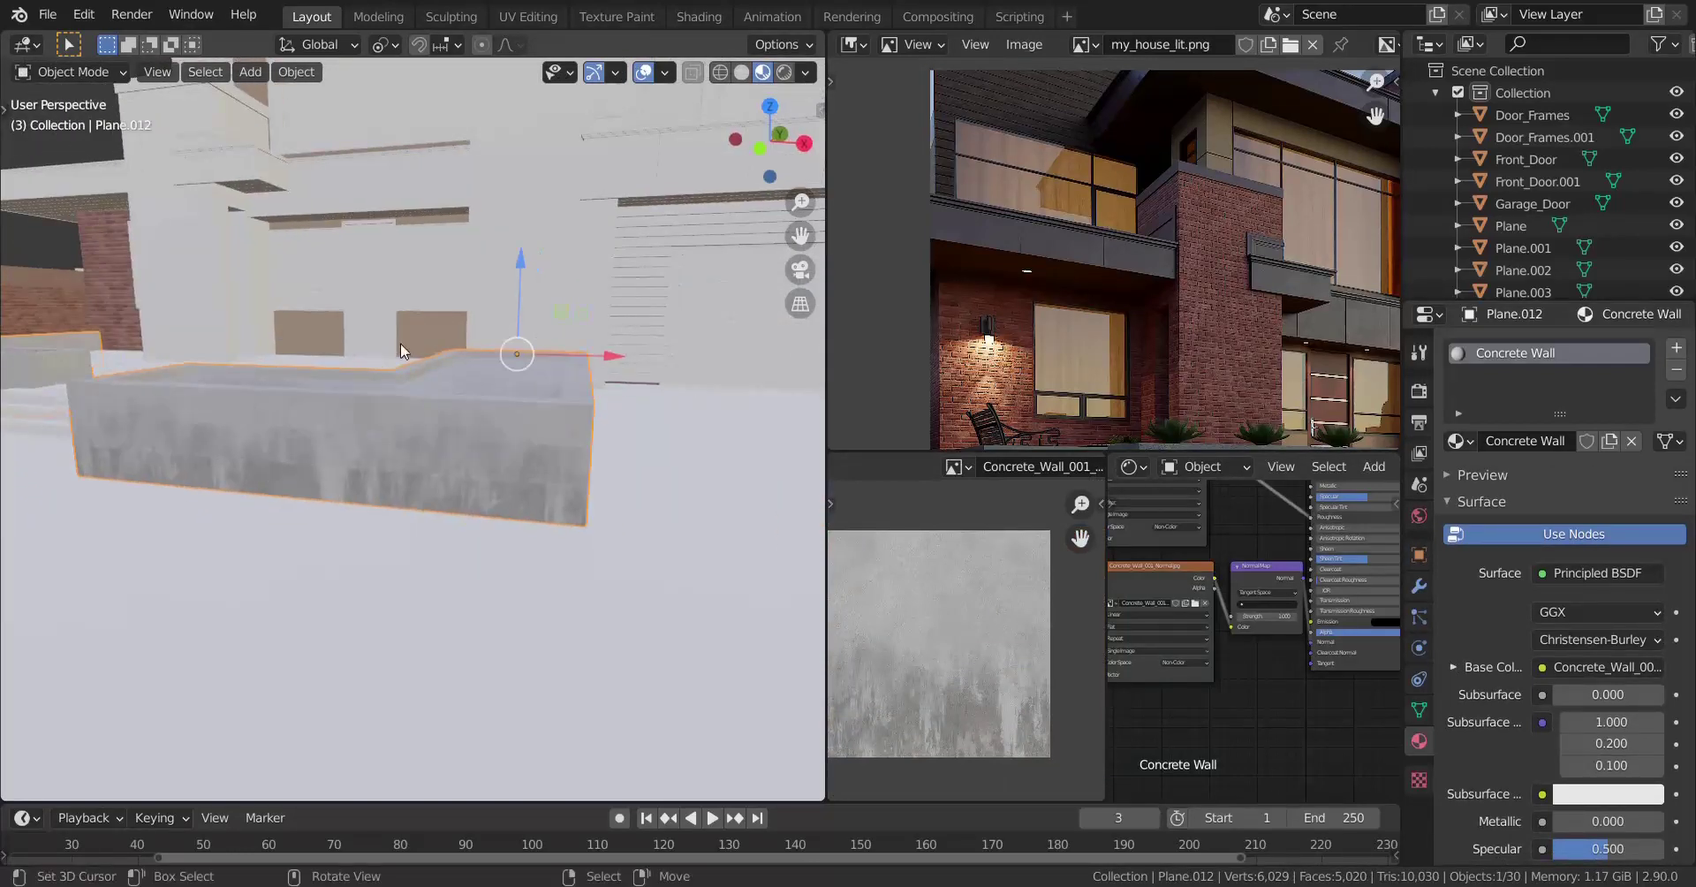
Select the whole linked rectangular planter by the steps and scale its UVs up about four times to span the concrete texture.
{"action": "middle_click_drag", "start_coordinate": [195, 454], "coordinate": [447, 480]}
{"action": "scroll", "coordinate": [441, 480], "scroll_direction": "up", "scroll_amount": 4}
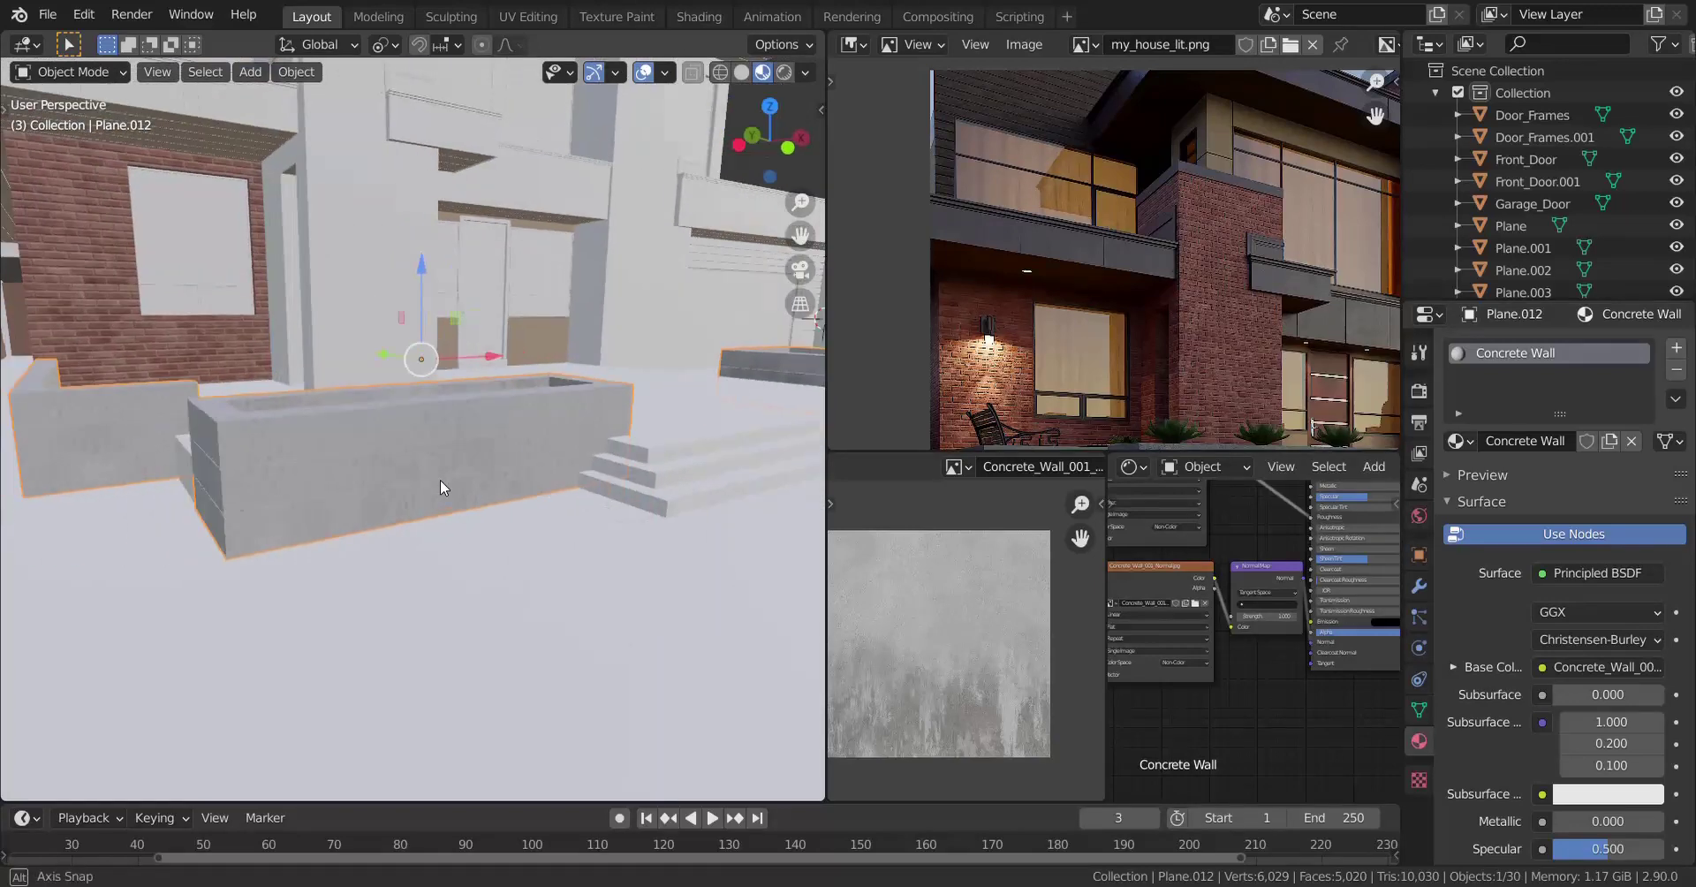
{"action": "key", "text": "Tab"}
{"action": "right_click", "coordinate": [395, 488]}
{"action": "key", "text": "l"}
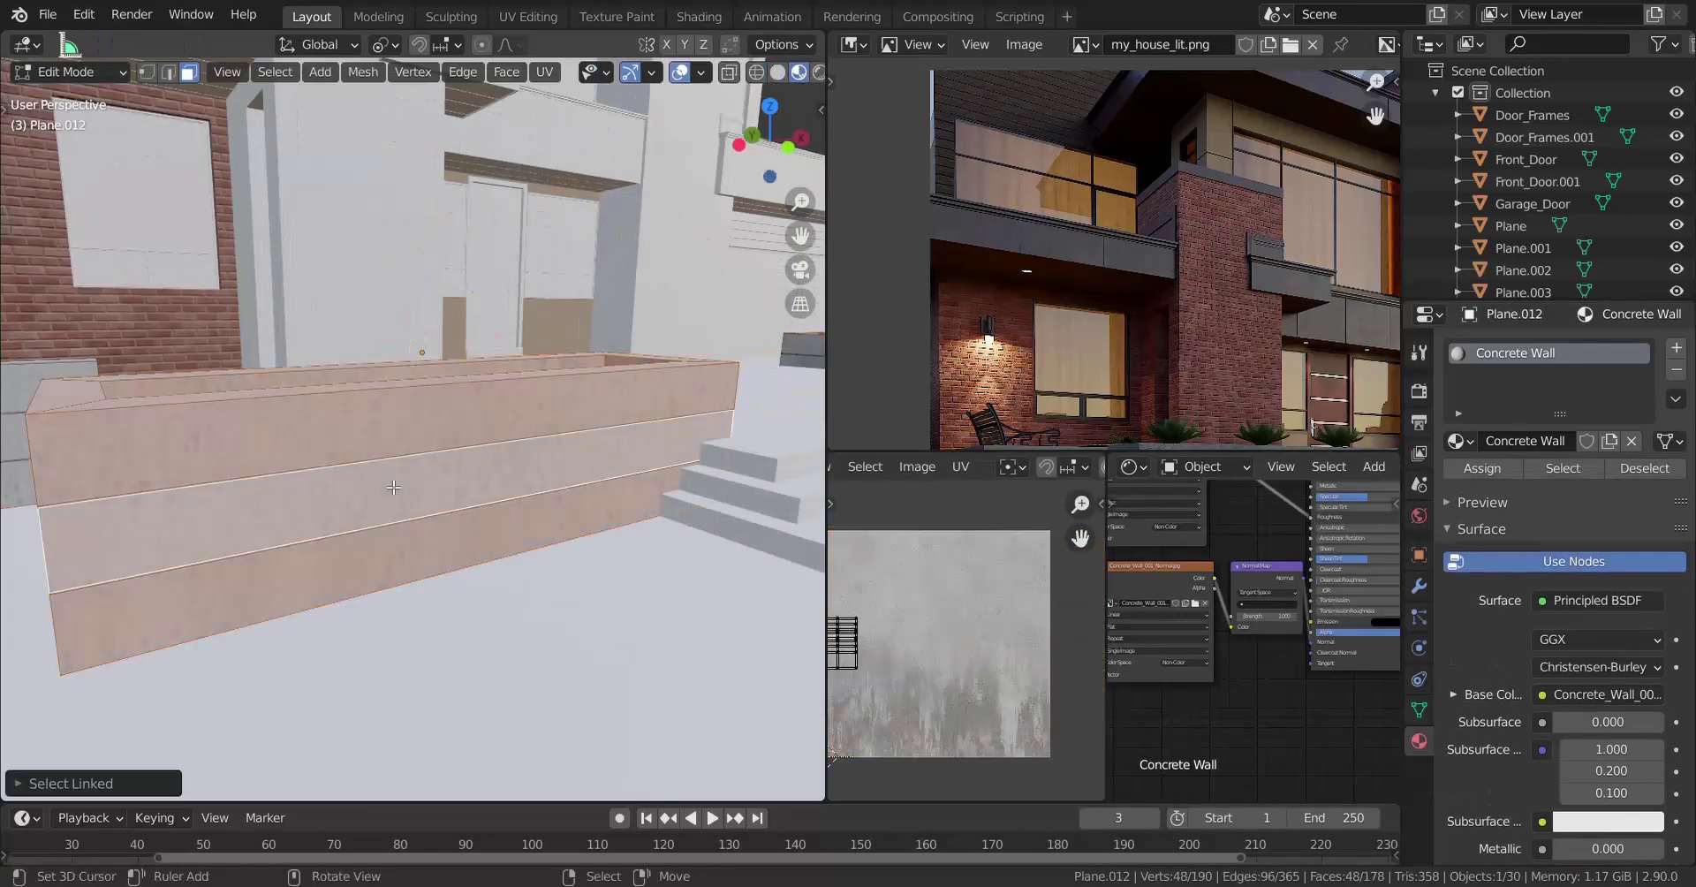
{"action": "scroll", "coordinate": [394, 488], "scroll_direction": "down", "scroll_amount": 4}
{"action": "scroll", "coordinate": [904, 673], "scroll_direction": "up", "scroll_amount": 2}
{"action": "middle_click_drag", "start_coordinate": [905, 675], "coordinate": [981, 654]}
{"action": "scroll", "coordinate": [963, 652], "scroll_direction": "down", "scroll_amount": 3}
{"action": "key", "text": "a"}
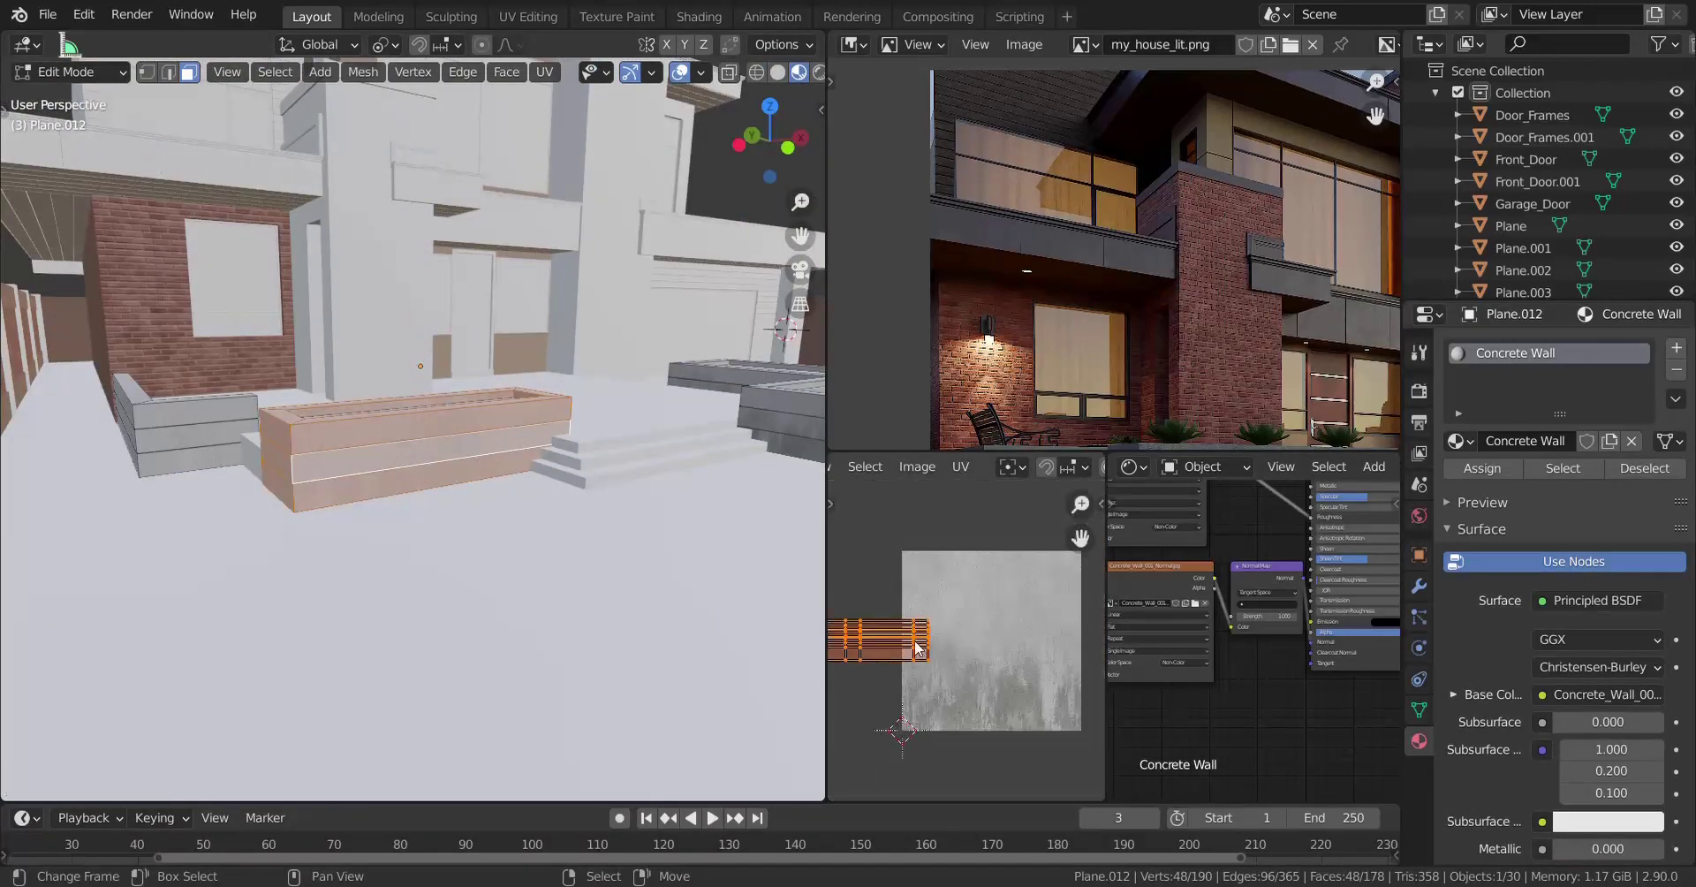
{"action": "key", "text": "s"}
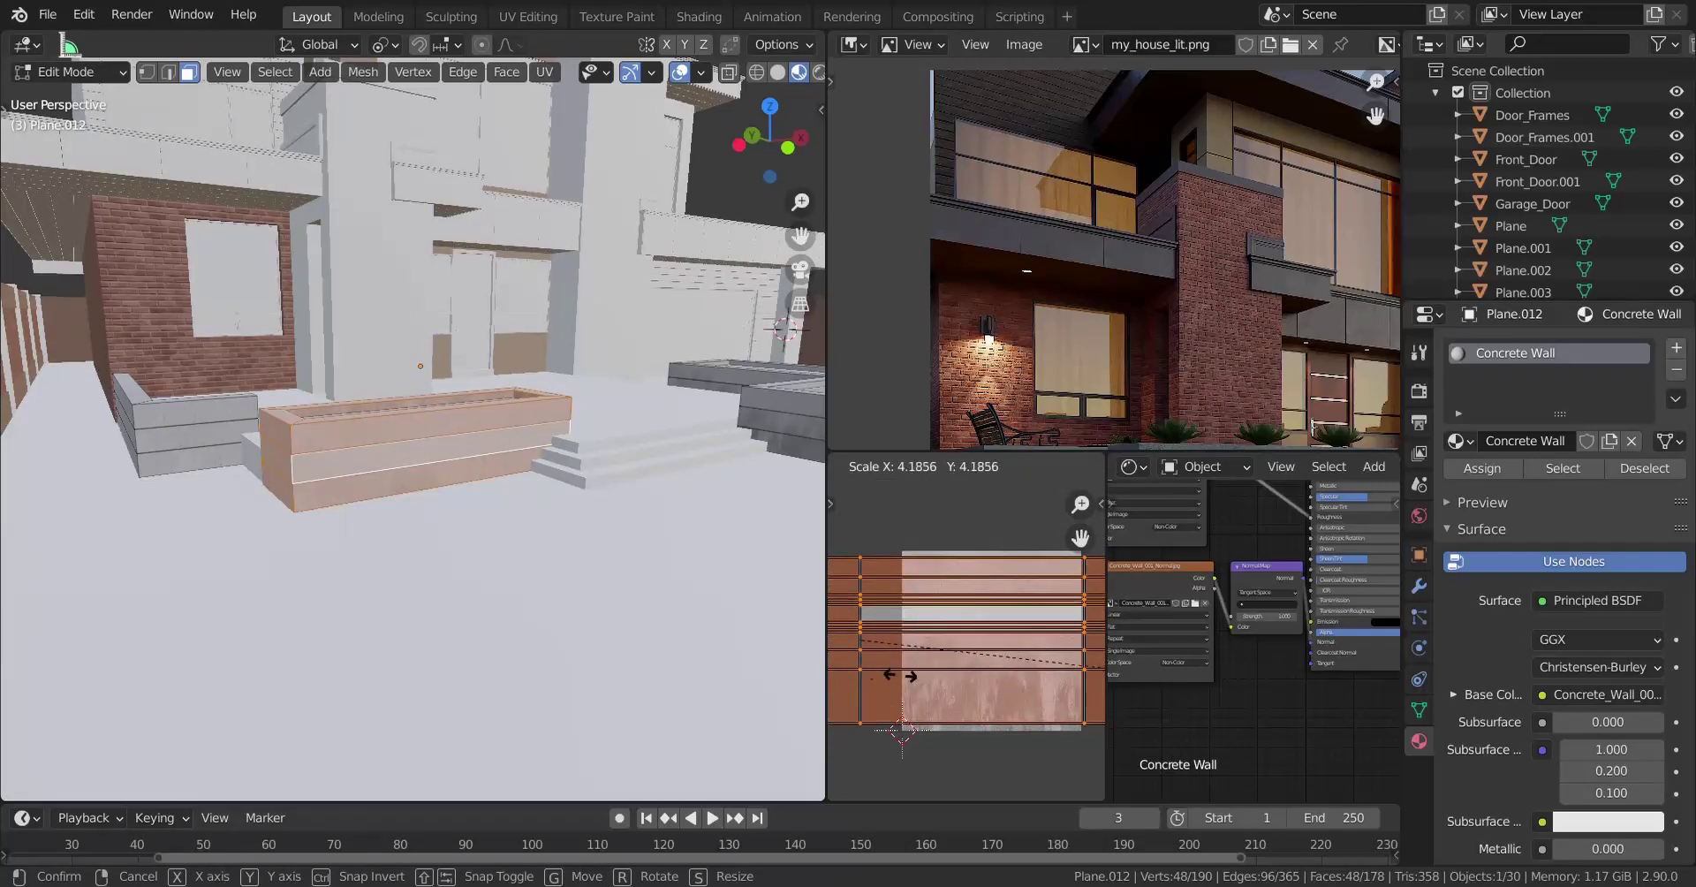
{"action": "left_click", "coordinate": [969, 675]}
{"action": "key", "text": "Tab"}
Move the rectangular planter's UVs down over the texture so the dark streaks run along its lower sides.
{"action": "scroll", "coordinate": [407, 543], "scroll_direction": "up", "scroll_amount": 5}
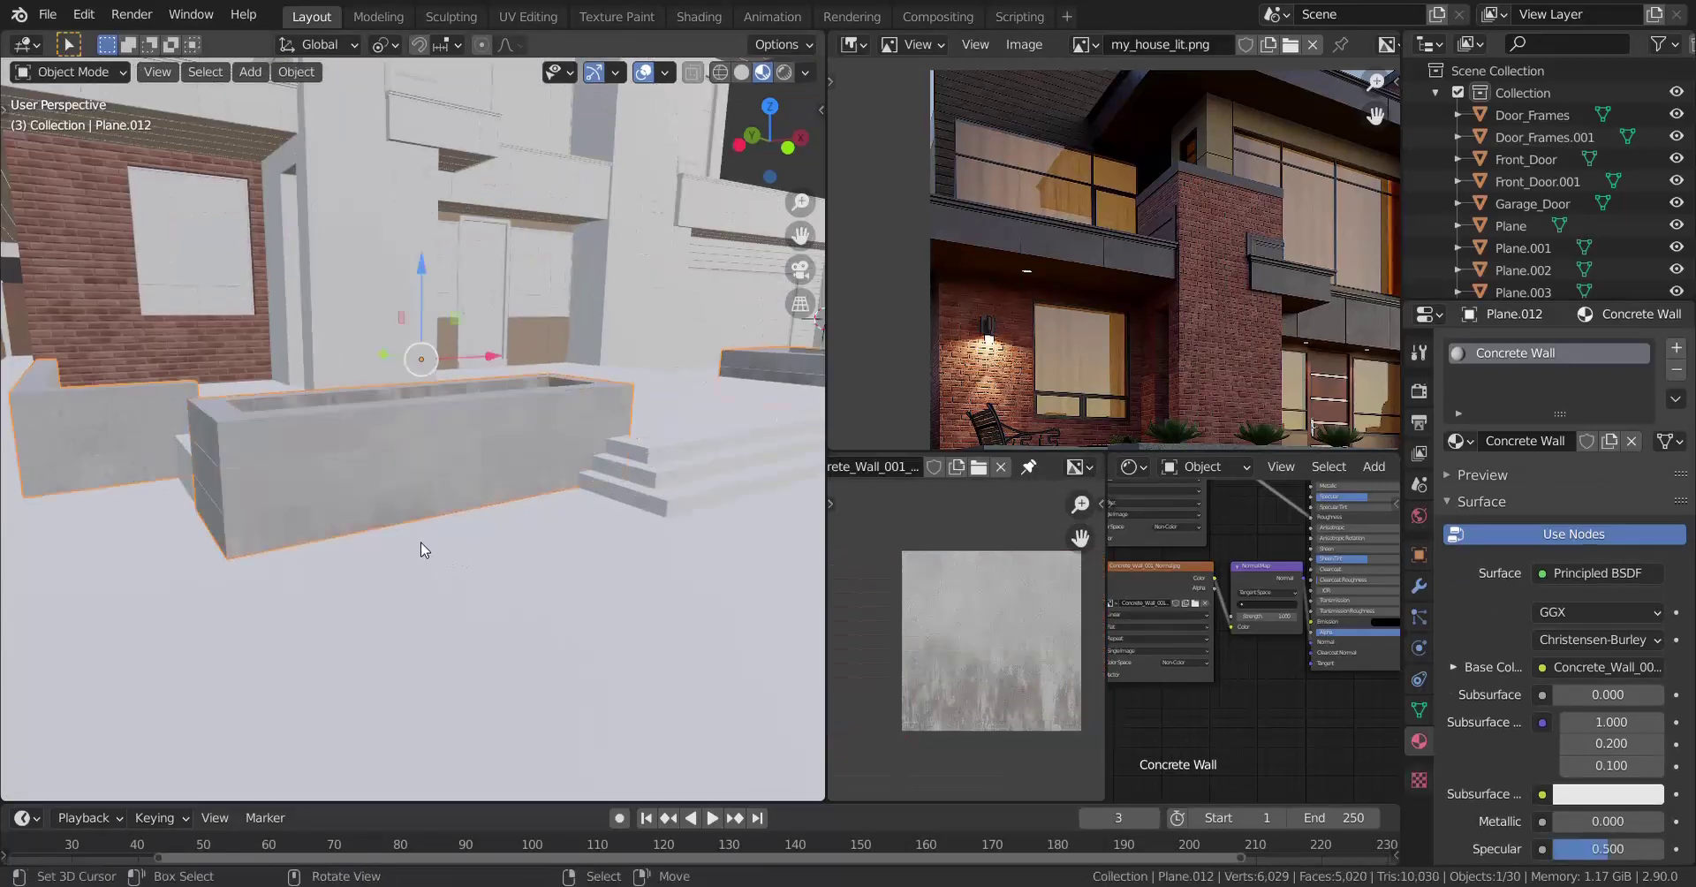
{"action": "middle_click_drag", "start_coordinate": [403, 539], "coordinate": [400, 549]}
{"action": "middle_click_drag", "start_coordinate": [440, 566], "coordinate": [407, 545]}
{"action": "key", "text": "Tab"}
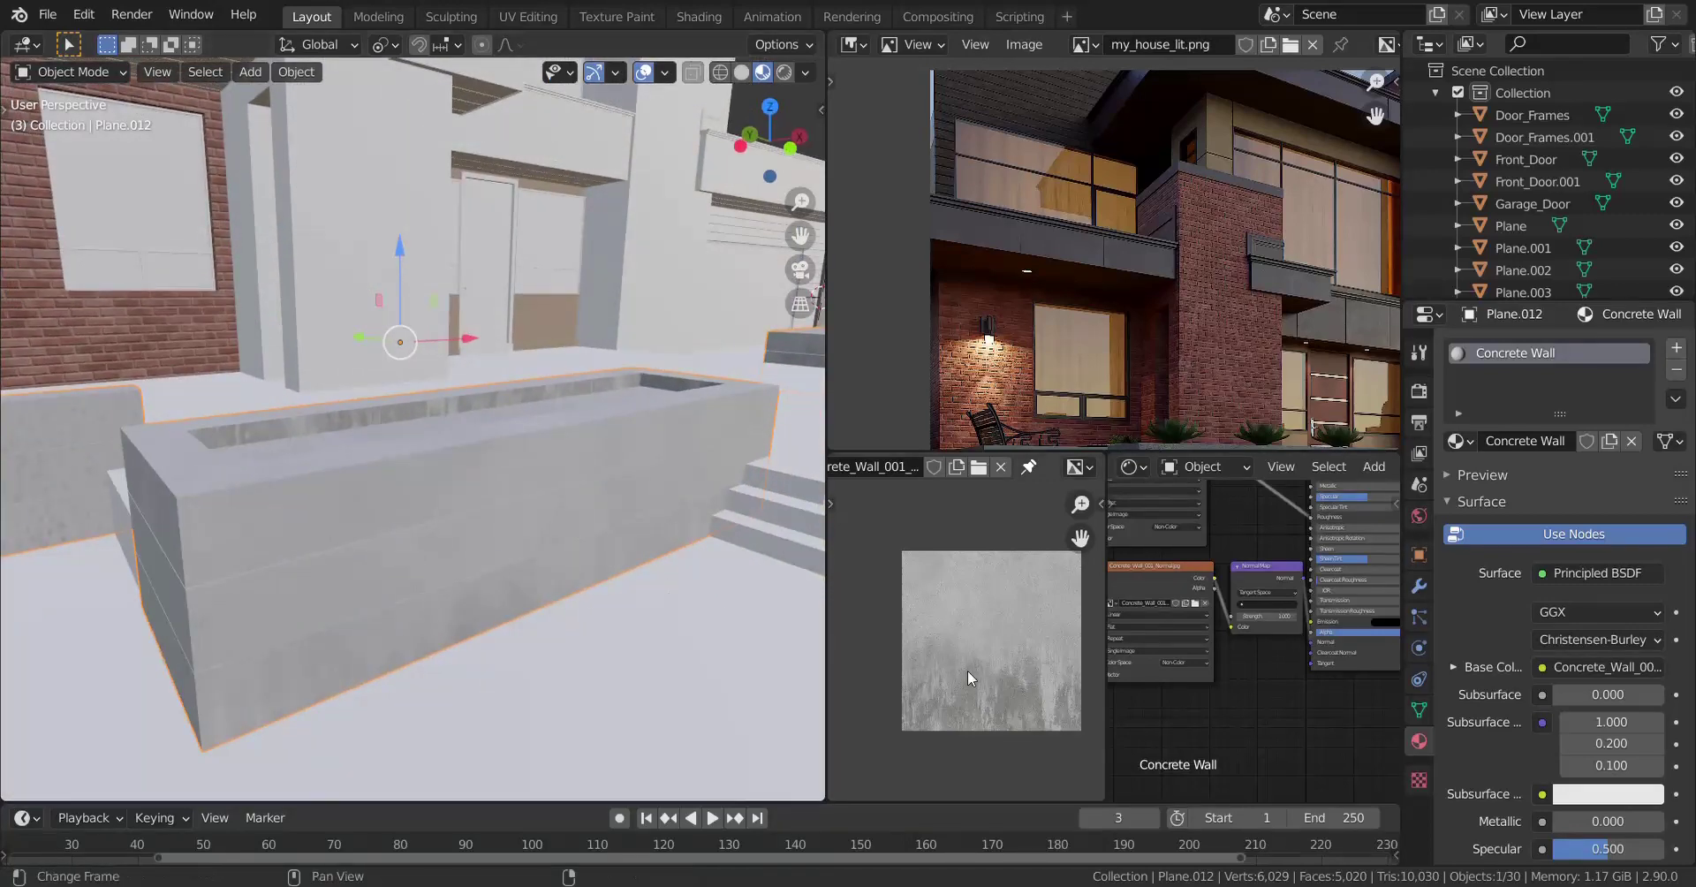
{"action": "key", "text": "g"}
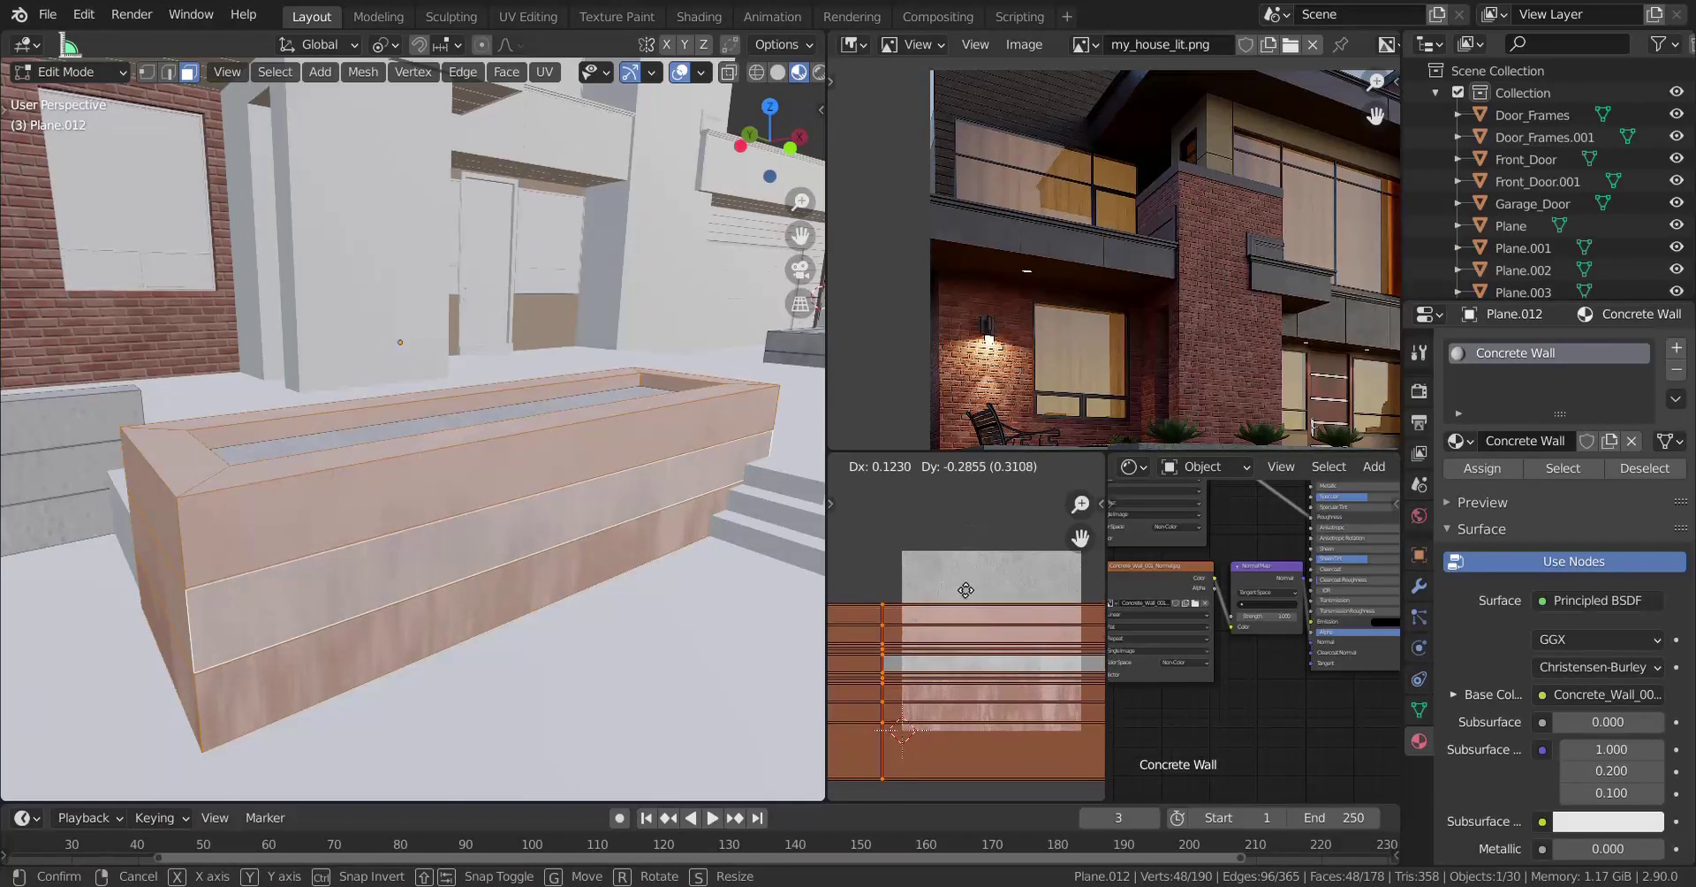
{"action": "left_click", "coordinate": [967, 637]}
{"action": "key", "text": "Tab"}
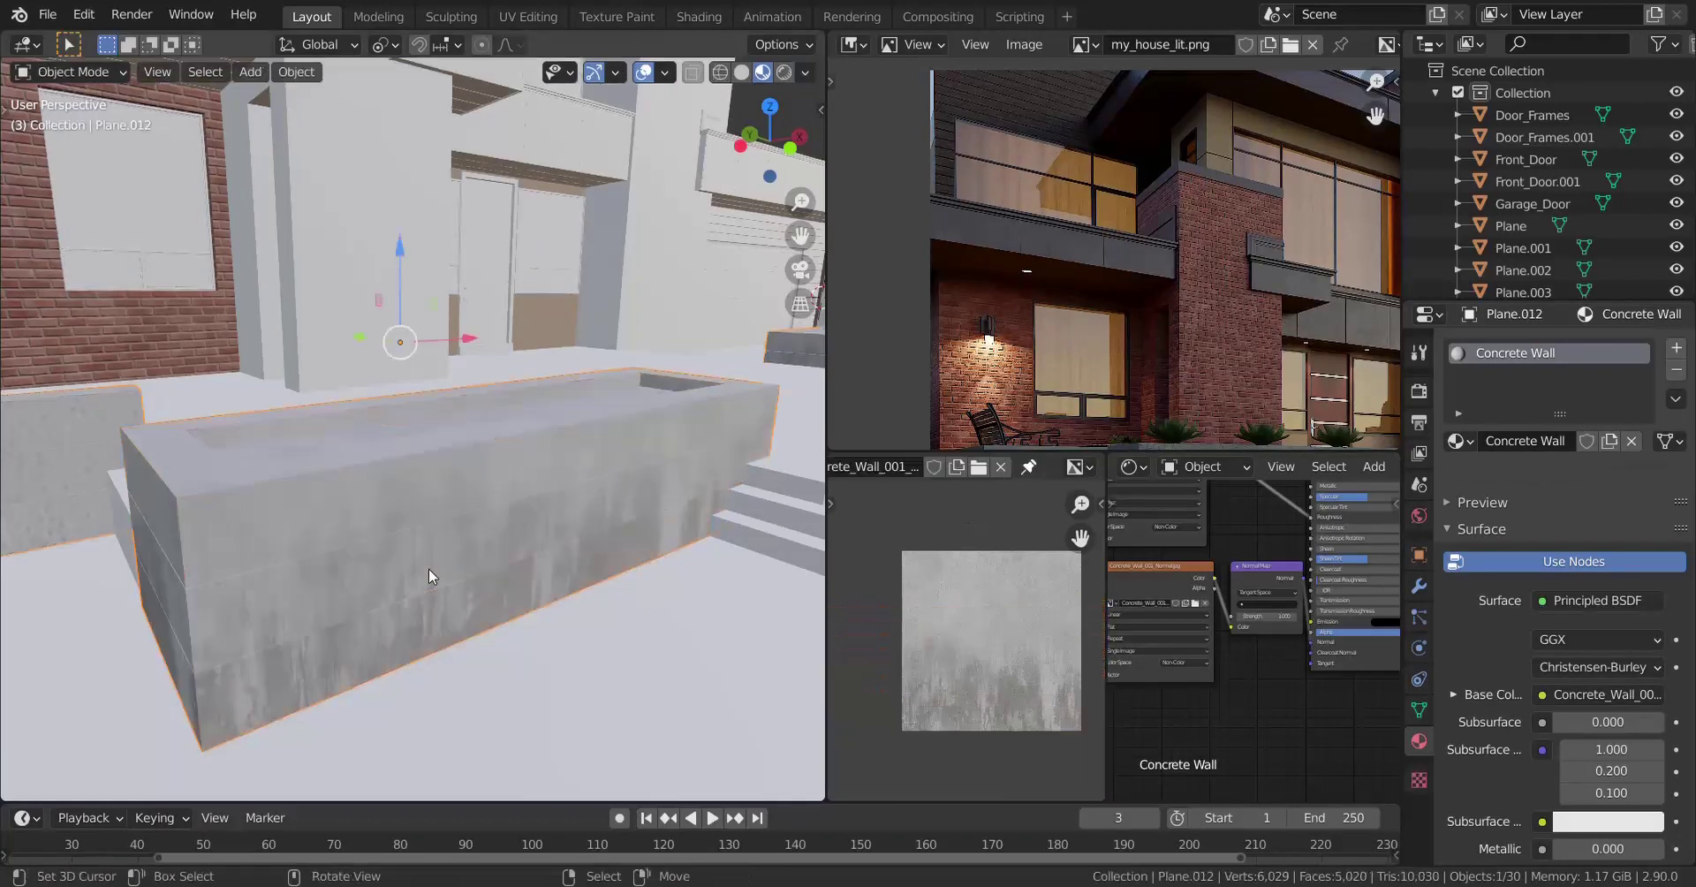
Select the linked L-shaped planter beside the brick wall, move its UVs onto the texture and scale them up about 8.5 times.
{"action": "middle_click_drag", "start_coordinate": [428, 569], "coordinate": [388, 539]}
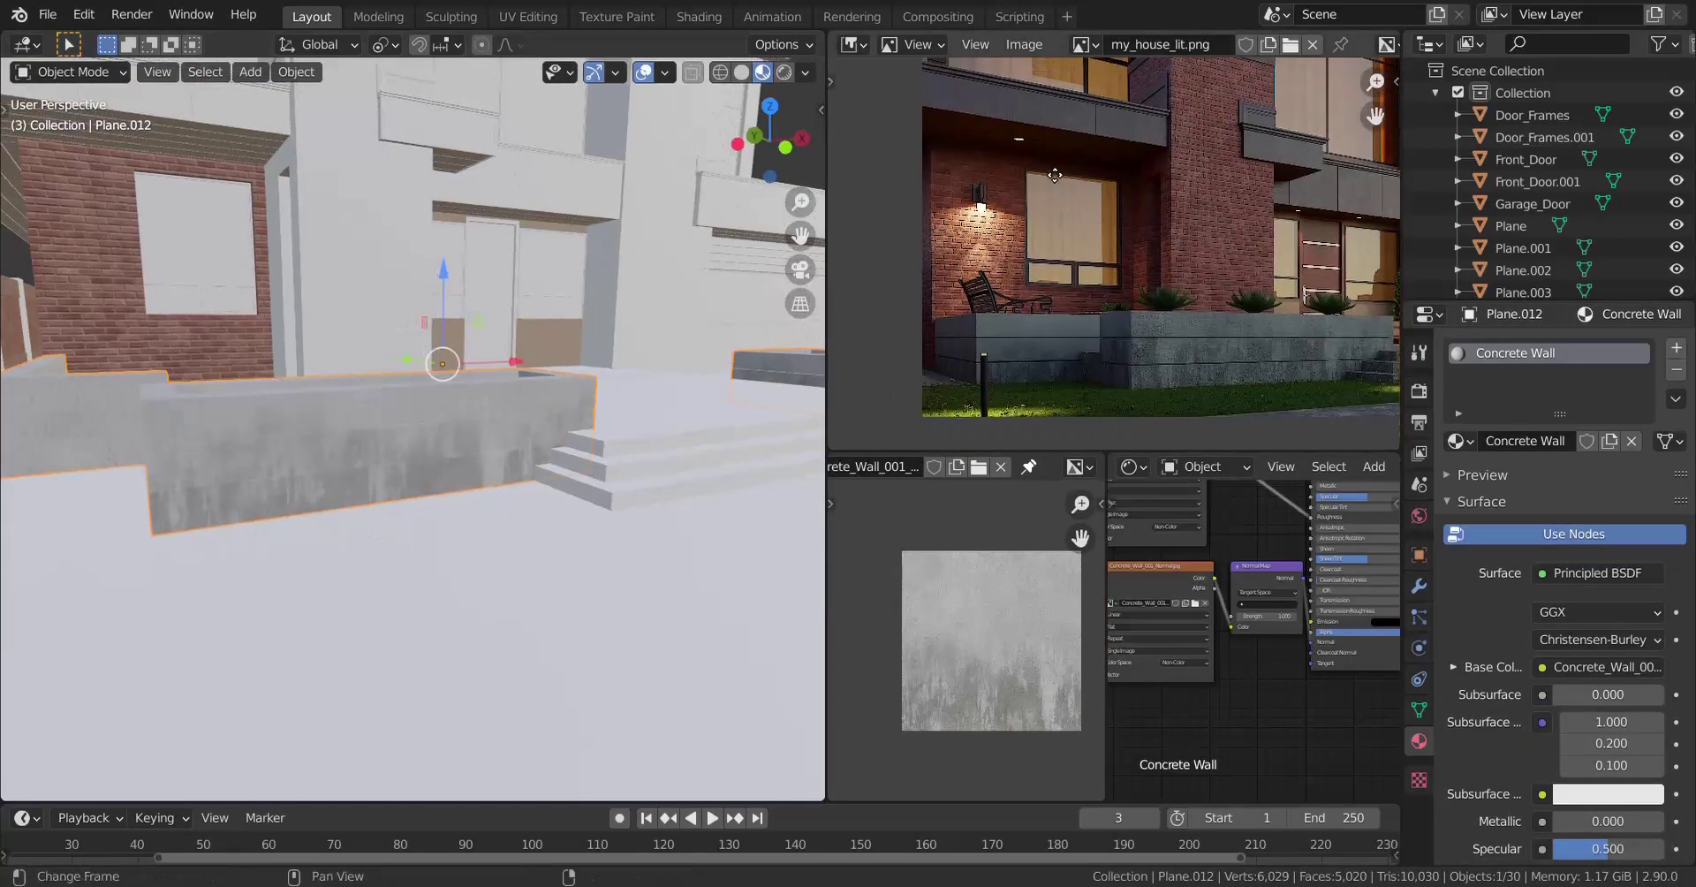
{"action": "scroll", "coordinate": [1223, 333], "scroll_direction": "up", "scroll_amount": 4}
{"action": "middle_click_drag", "start_coordinate": [1223, 333], "coordinate": [1272, 391]}
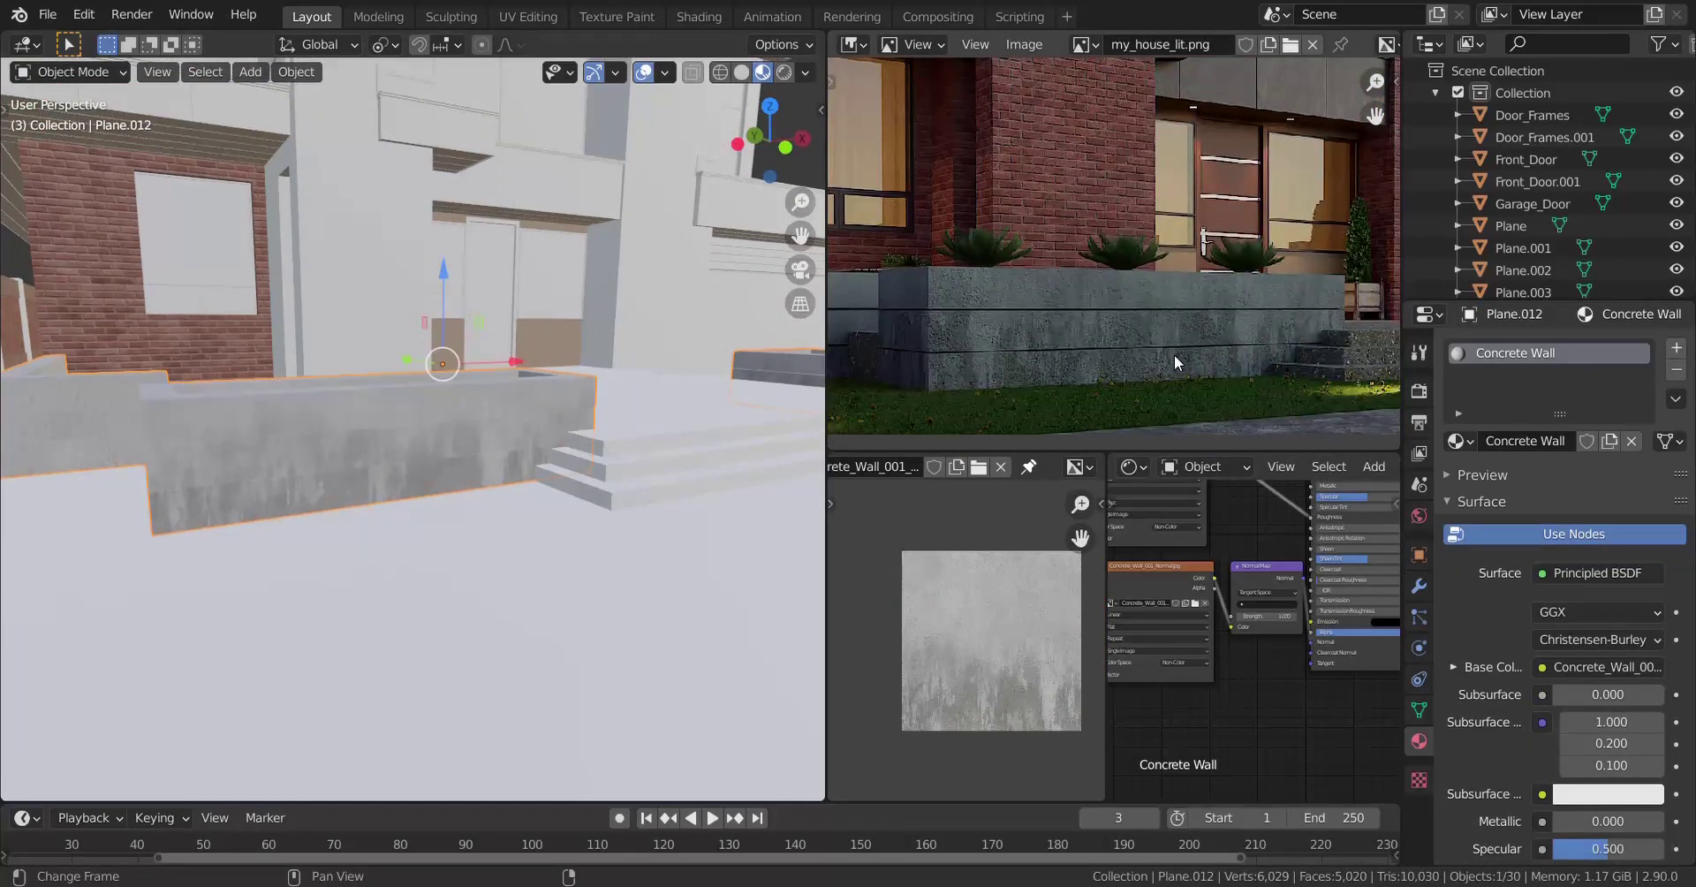
{"action": "middle_click_drag", "start_coordinate": [349, 444], "coordinate": [217, 482]}
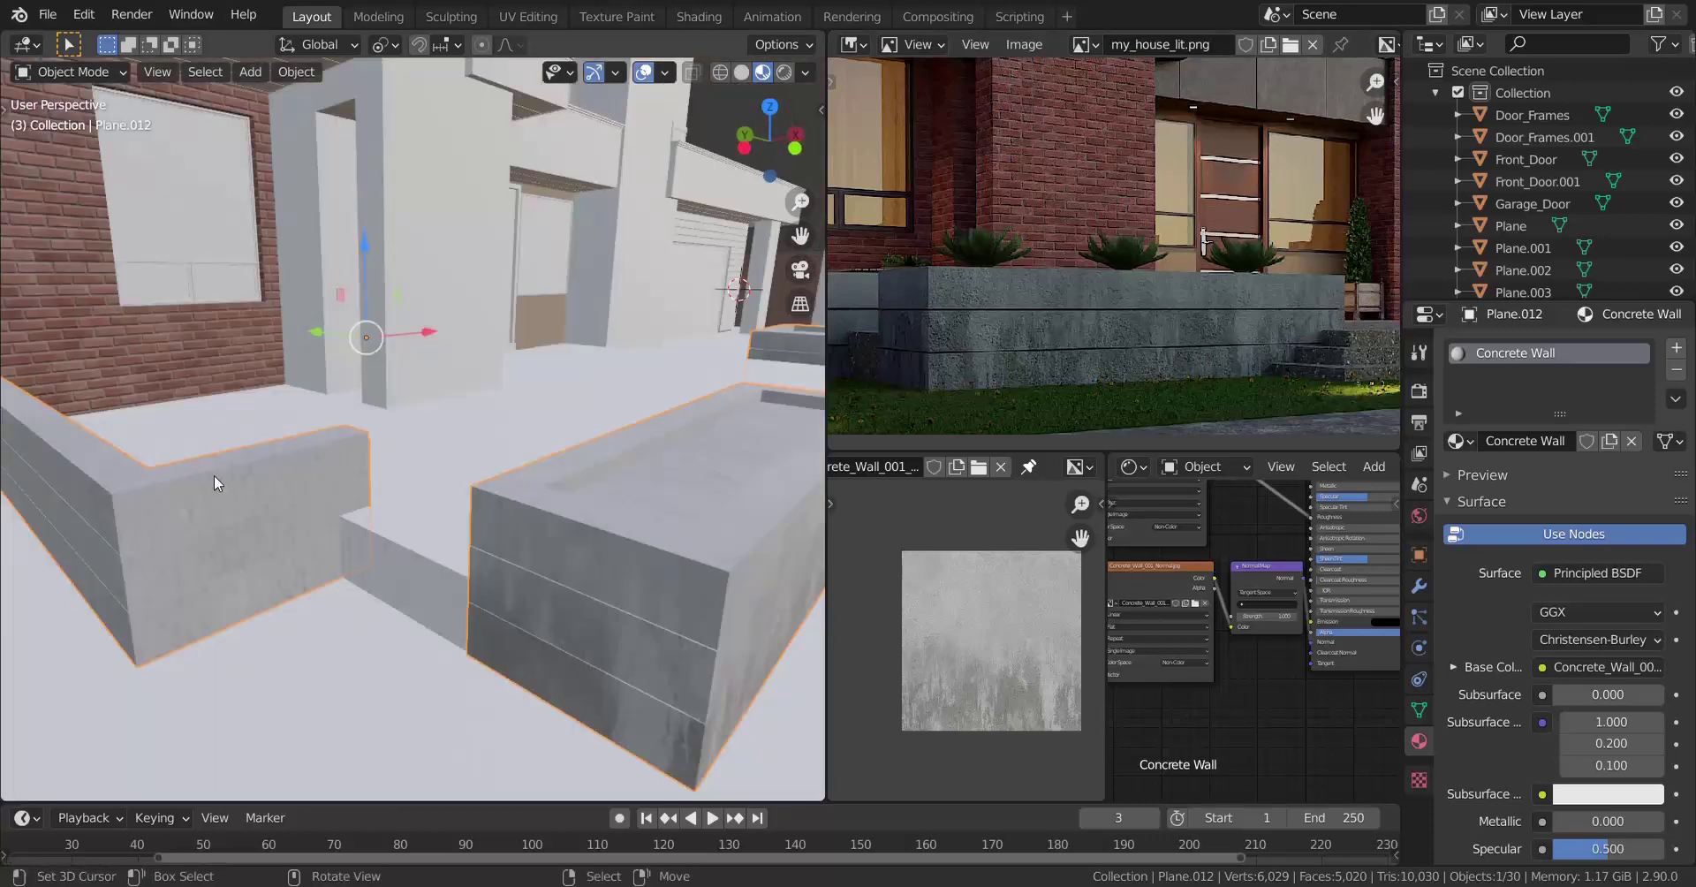
{"action": "key", "text": "Tab"}
{"action": "right_click", "coordinate": [225, 503]}
{"action": "key", "text": "ctrl+l"}
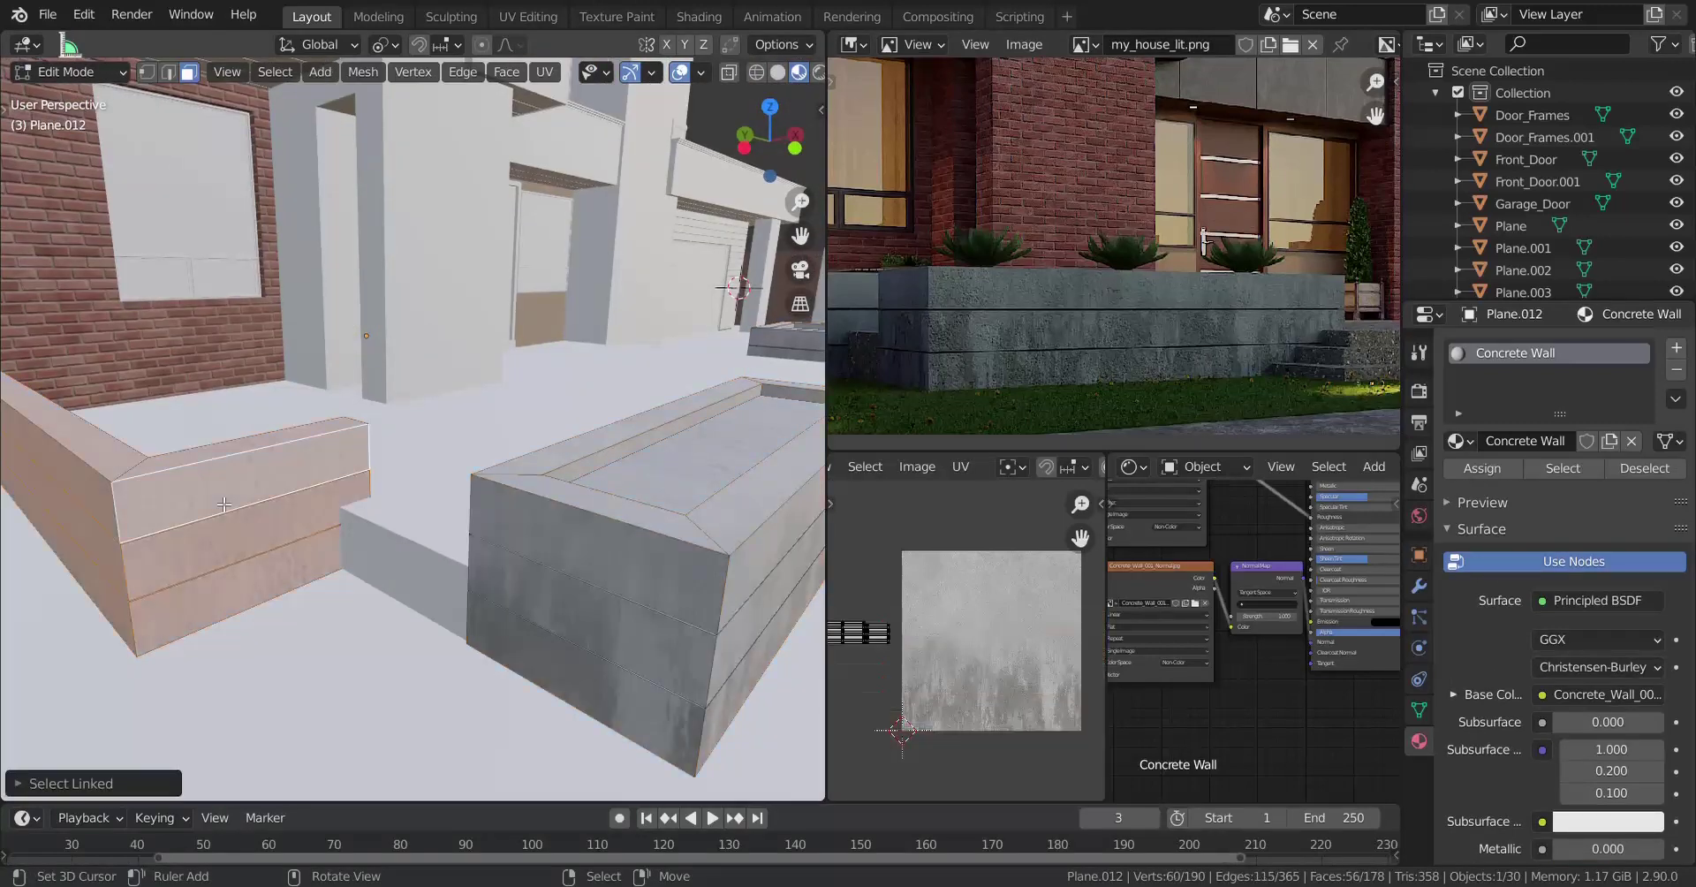
{"action": "key", "text": "g"}
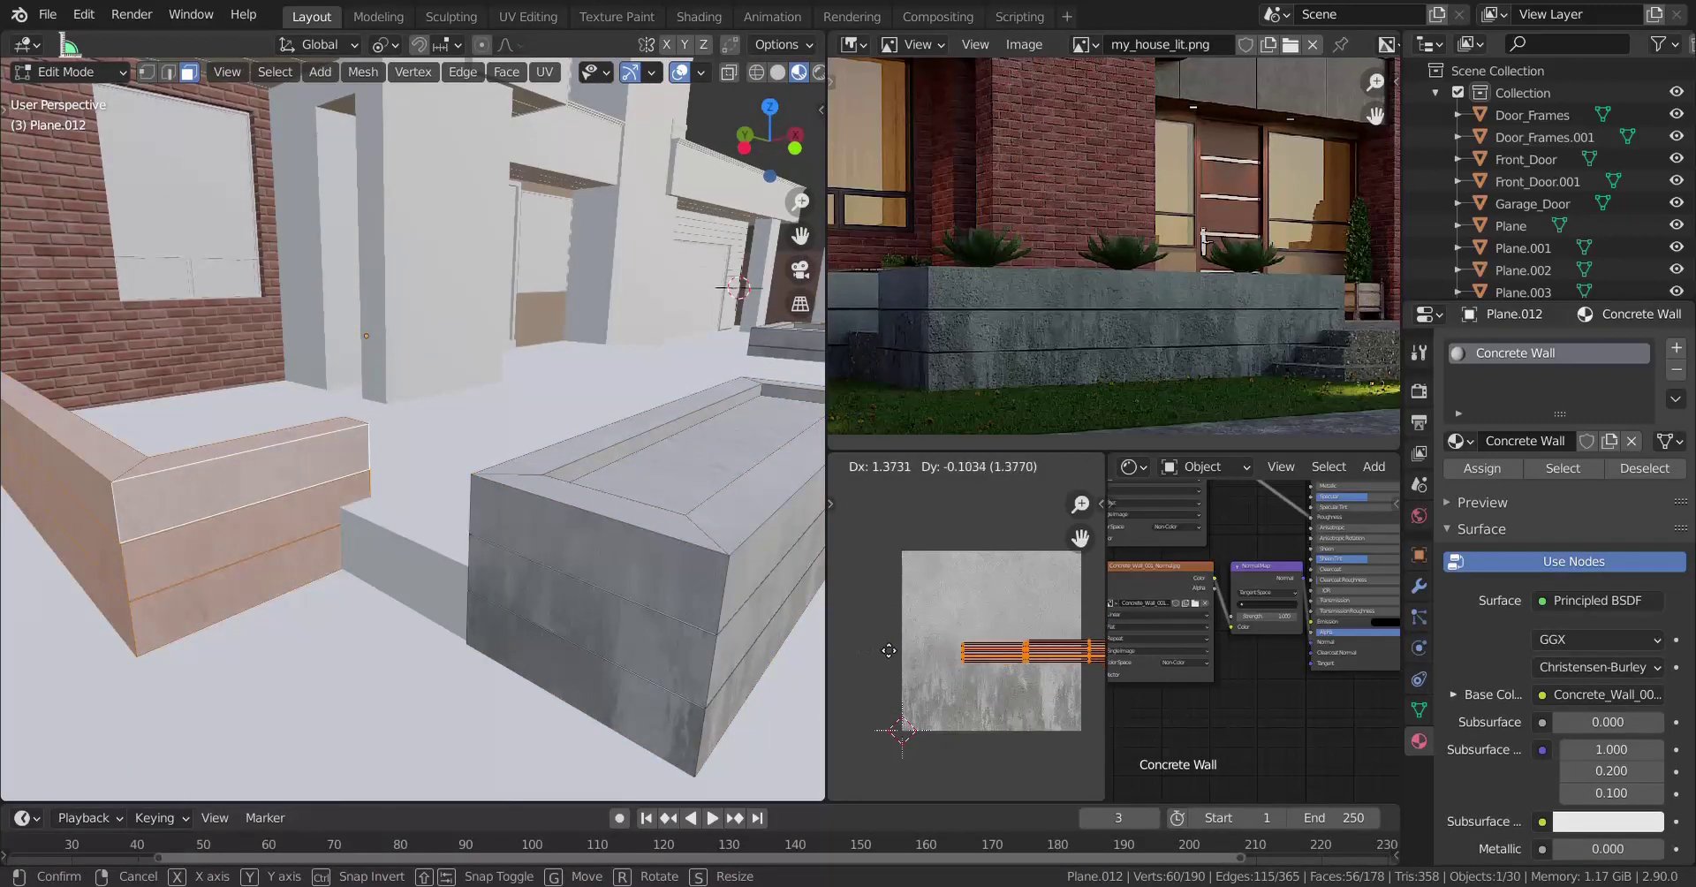
{"action": "left_click", "coordinate": [923, 659]}
{"action": "key", "text": "s"}
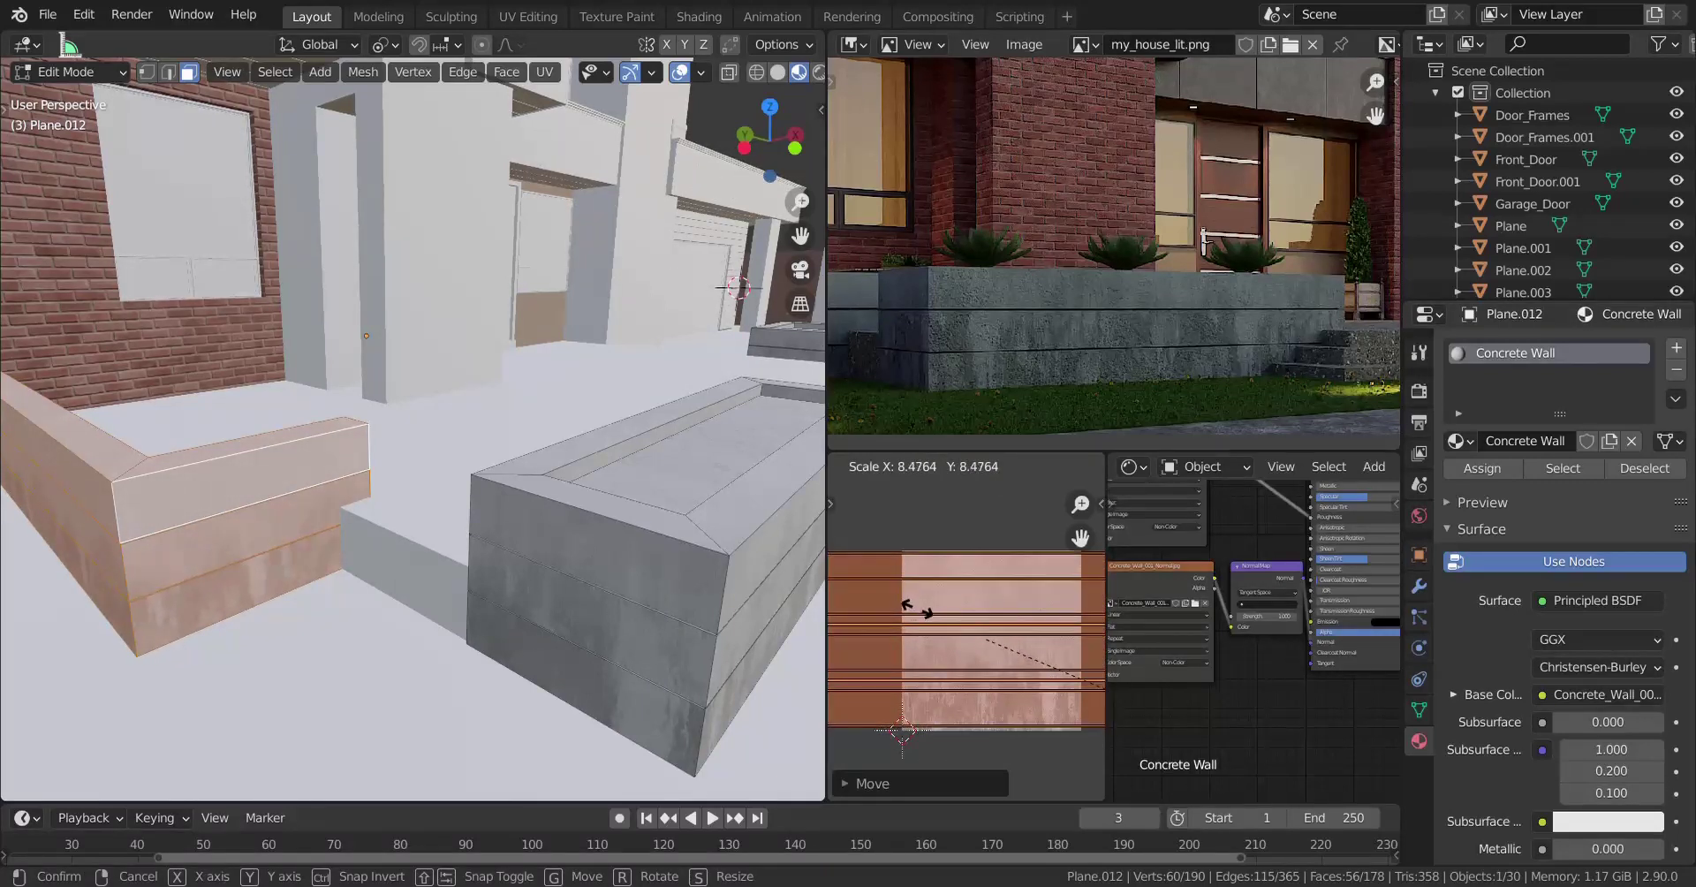
{"action": "left_click", "coordinate": [923, 616]}
{"action": "key", "text": "Tab"}
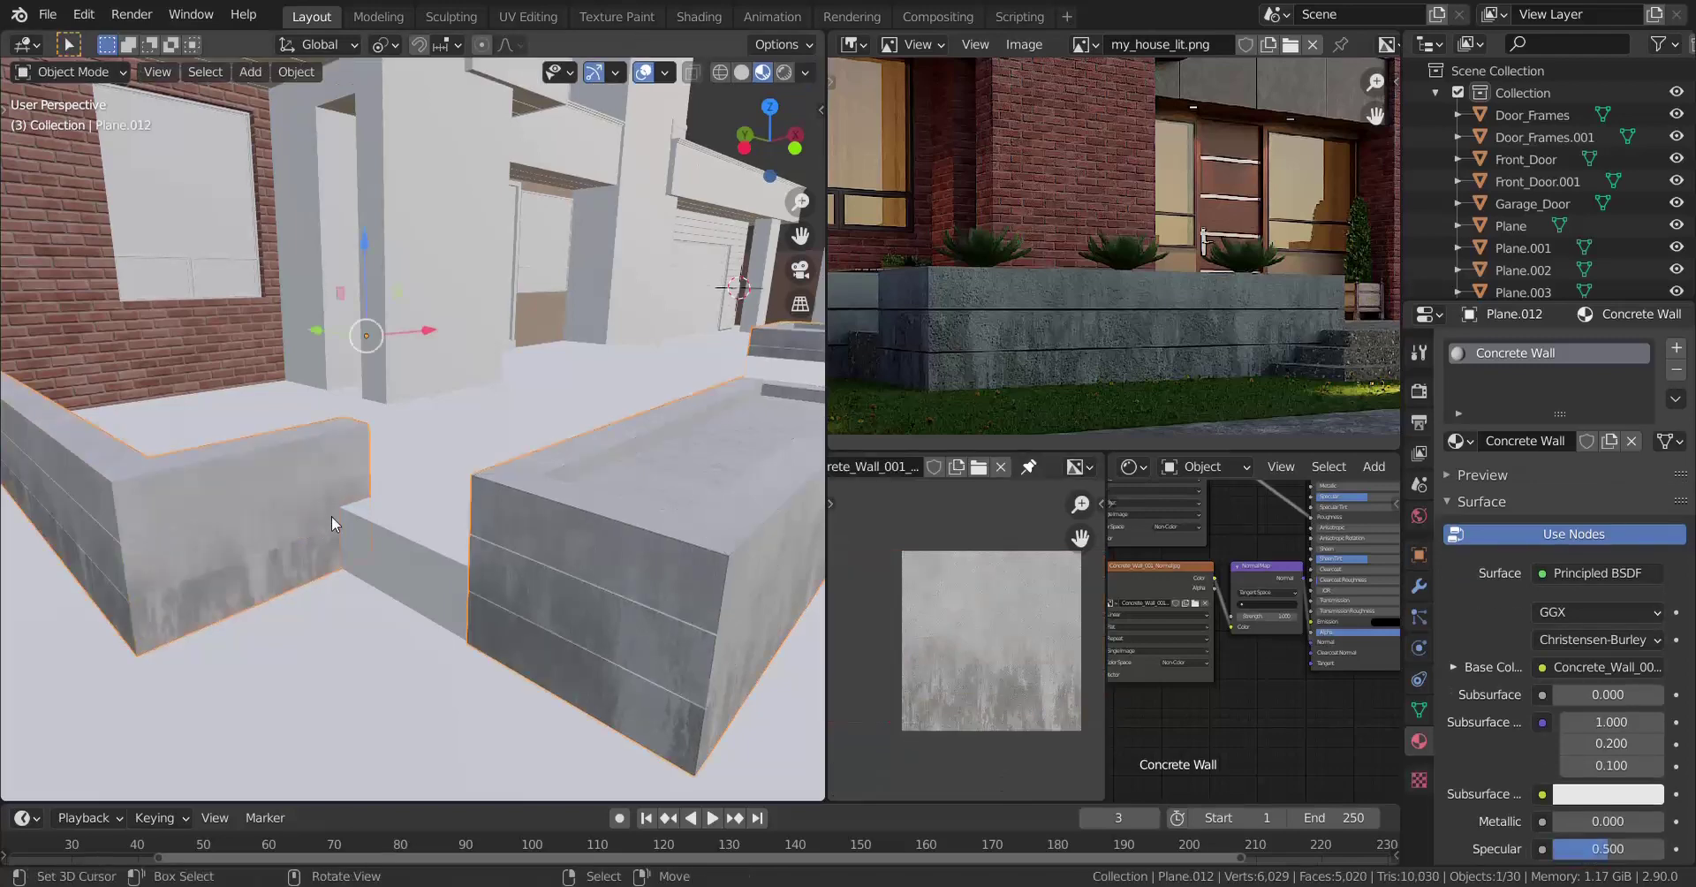
Set the Normal Map node's strength to 5 in the Concrete Wall material and check the relief on the planter sides.
{"action": "middle_click_drag", "start_coordinate": [331, 516], "coordinate": [436, 449]}
{"action": "scroll", "coordinate": [1272, 585], "scroll_direction": "down", "scroll_amount": 3}
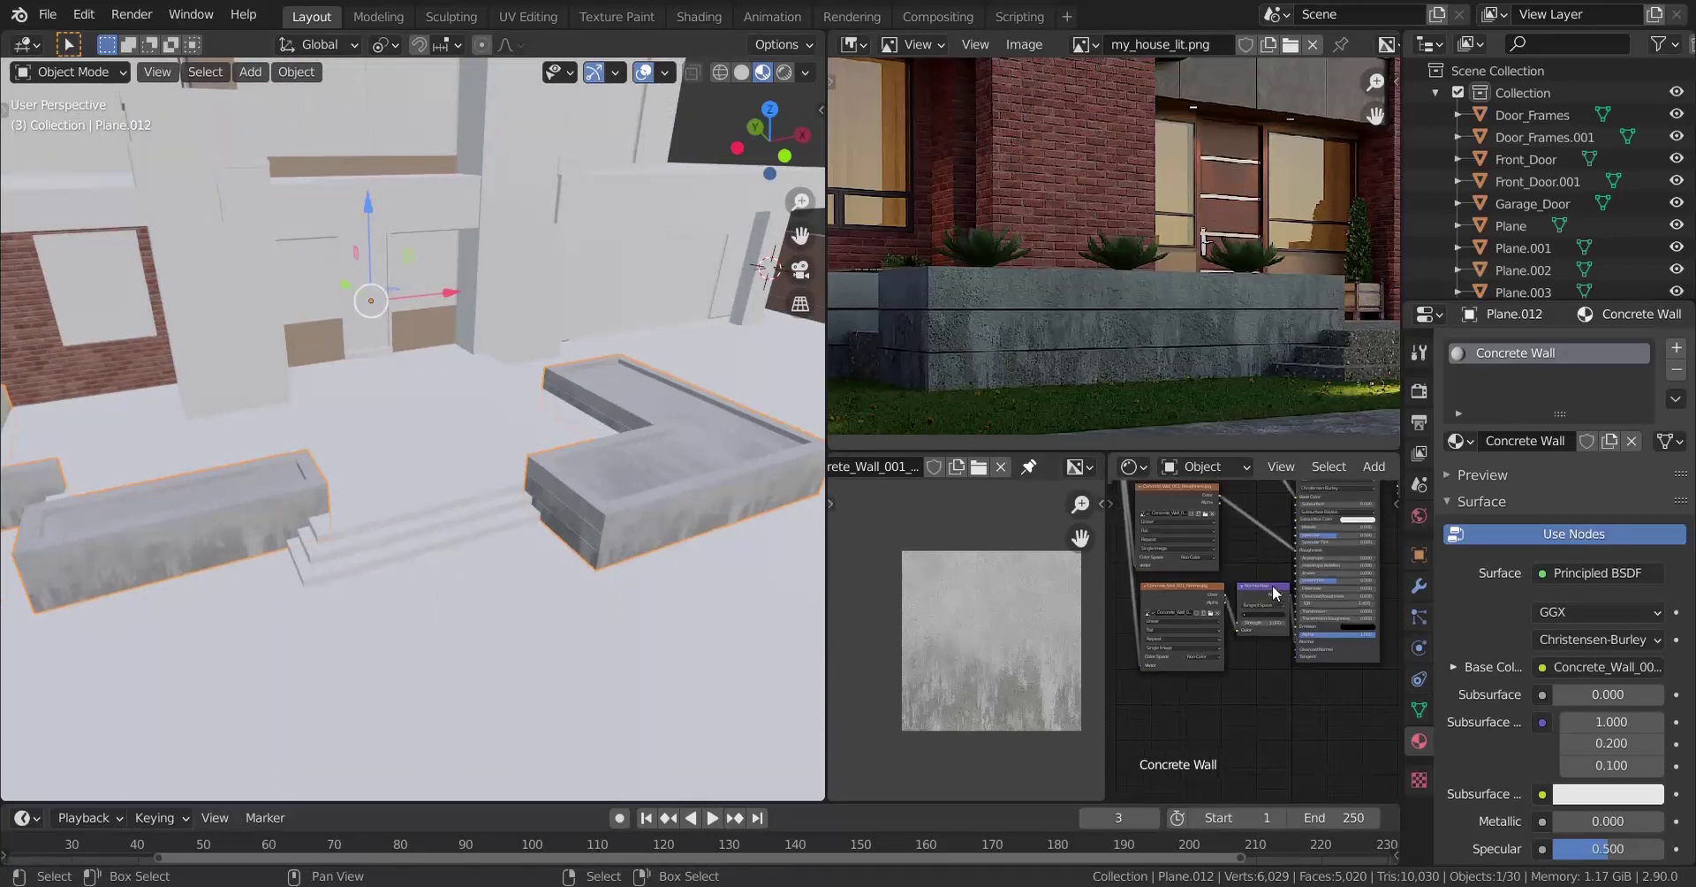
{"action": "scroll", "coordinate": [1263, 587], "scroll_direction": "up", "scroll_amount": 4}
{"action": "middle_click_drag", "start_coordinate": [1152, 610], "coordinate": [1206, 592]}
{"action": "scroll", "coordinate": [465, 508], "scroll_direction": "up", "scroll_amount": 8}
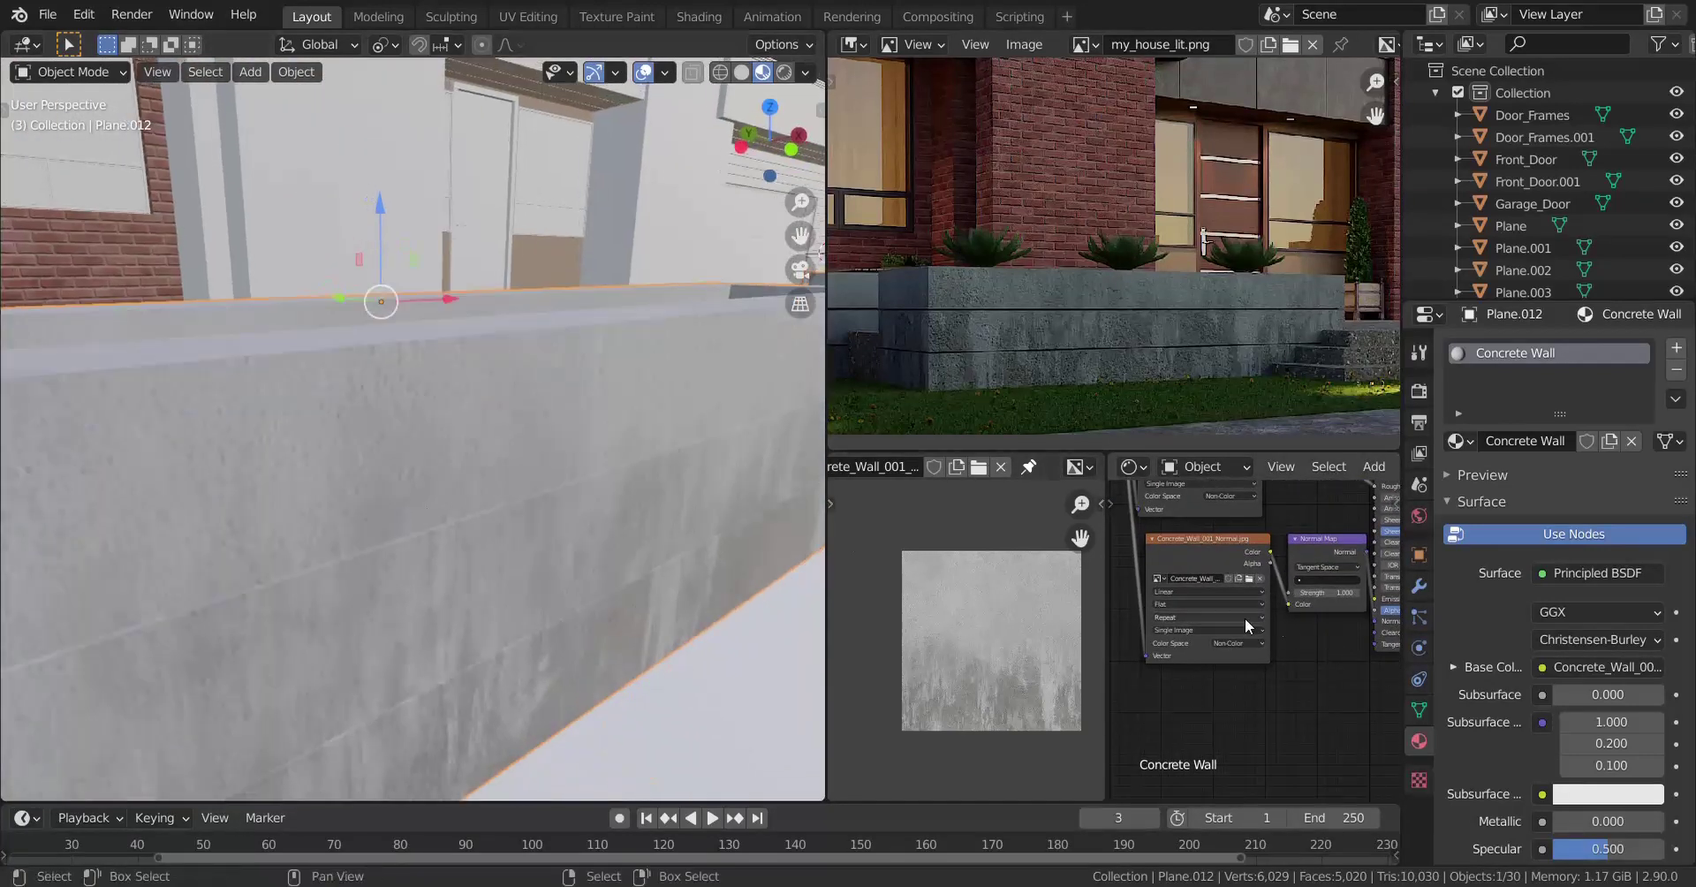
{"action": "scroll", "coordinate": [1245, 621], "scroll_direction": "up", "scroll_amount": 1}
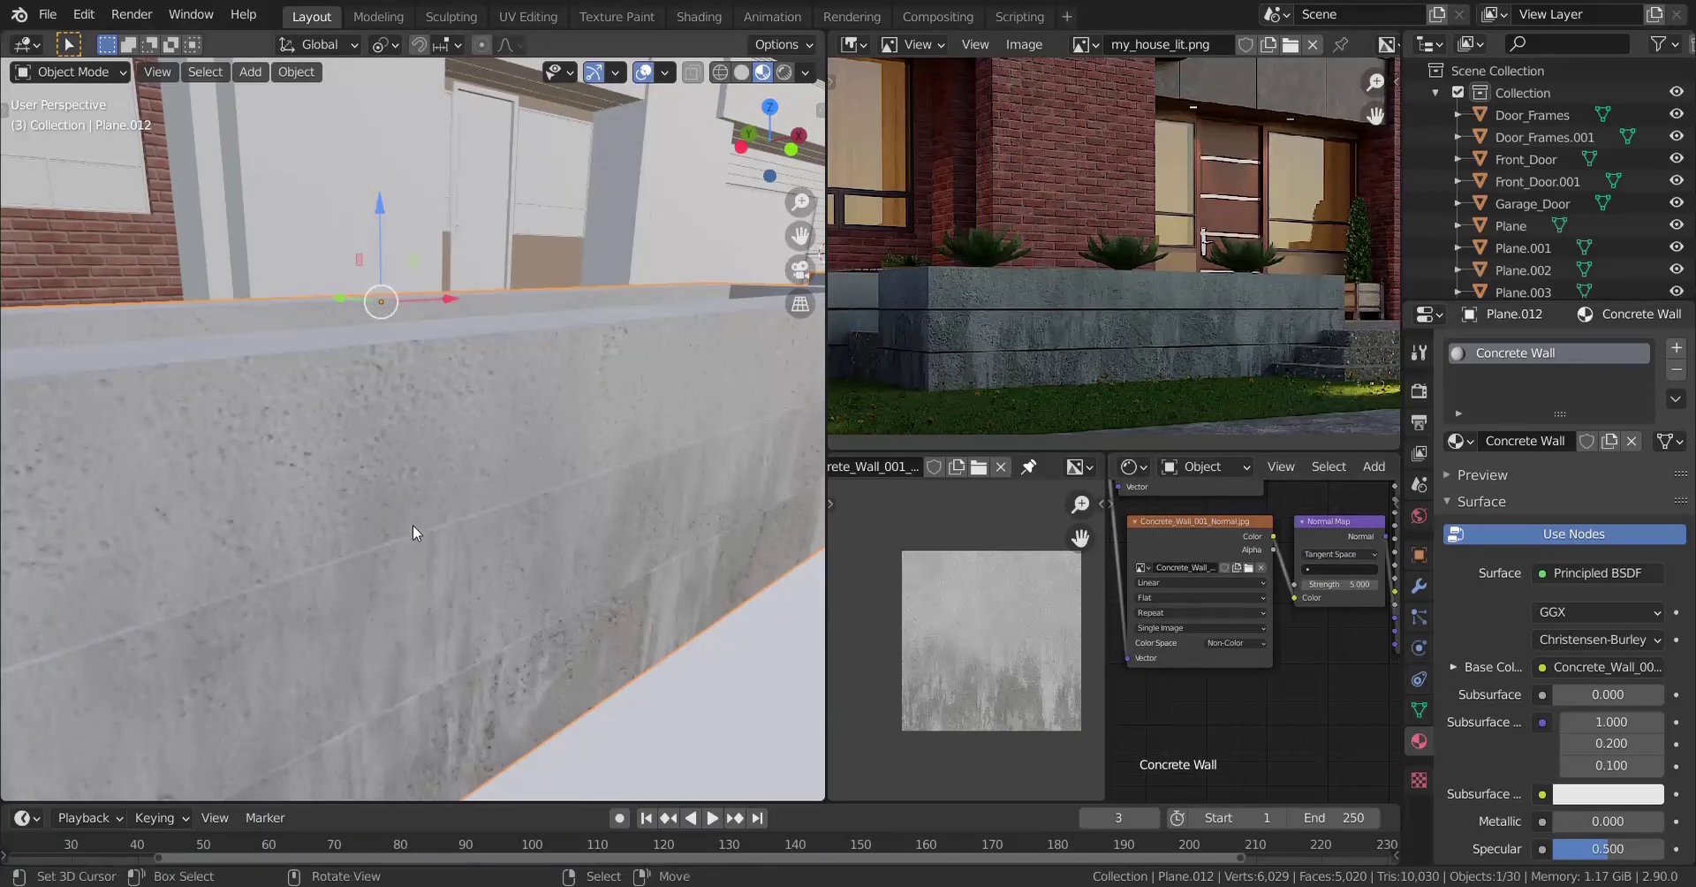
{"action": "scroll", "coordinate": [414, 526], "scroll_direction": "down", "scroll_amount": 2}
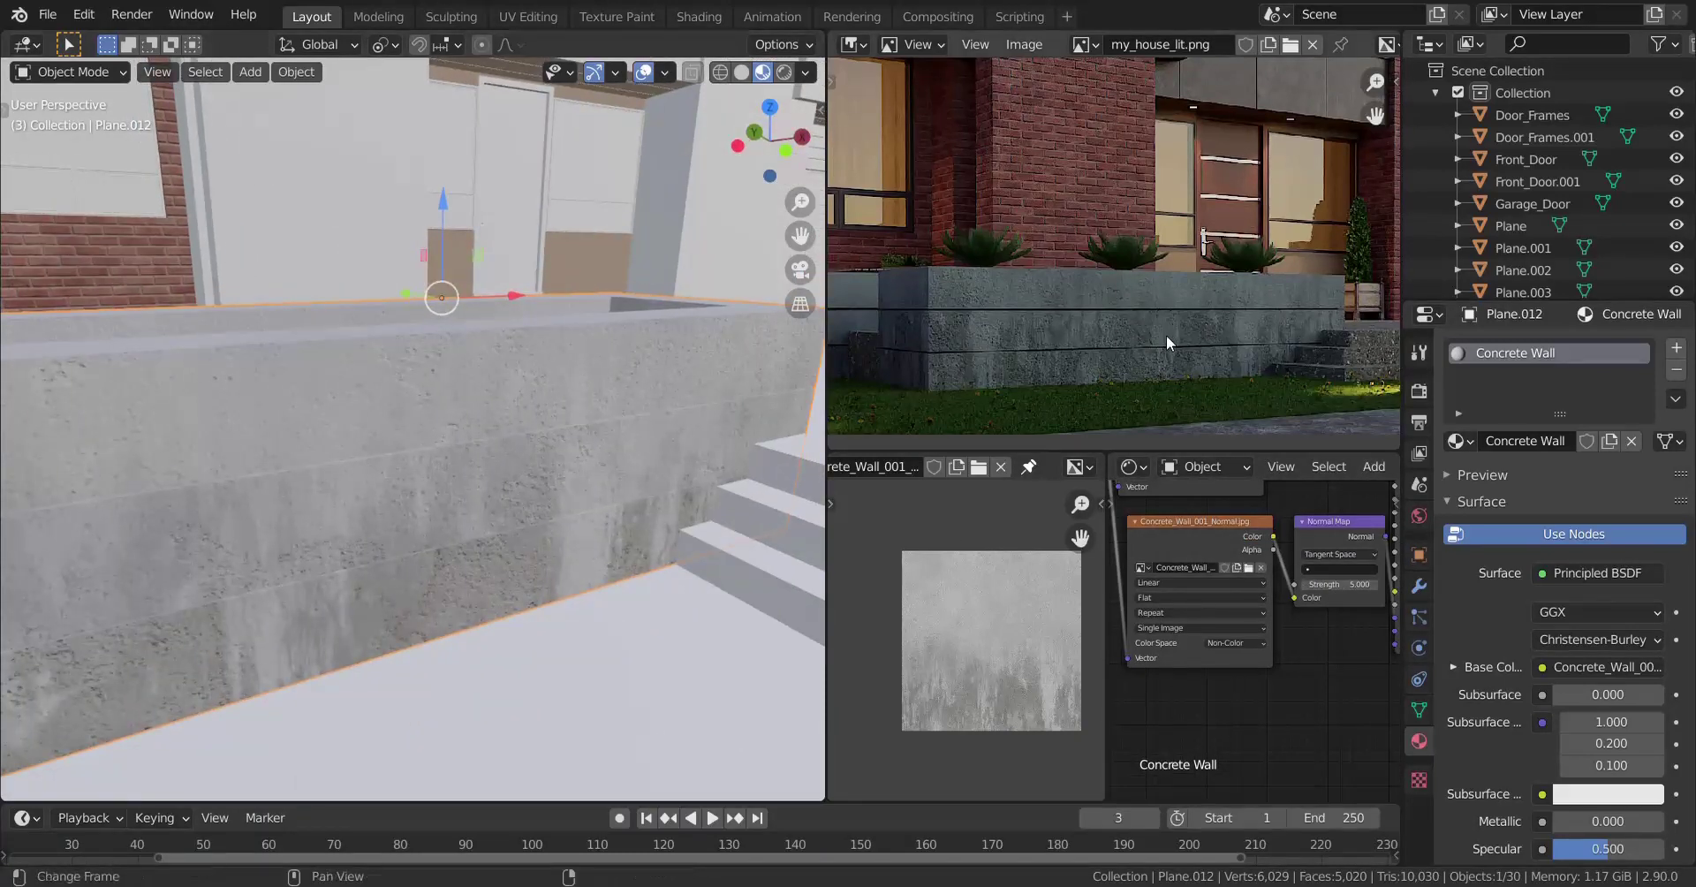
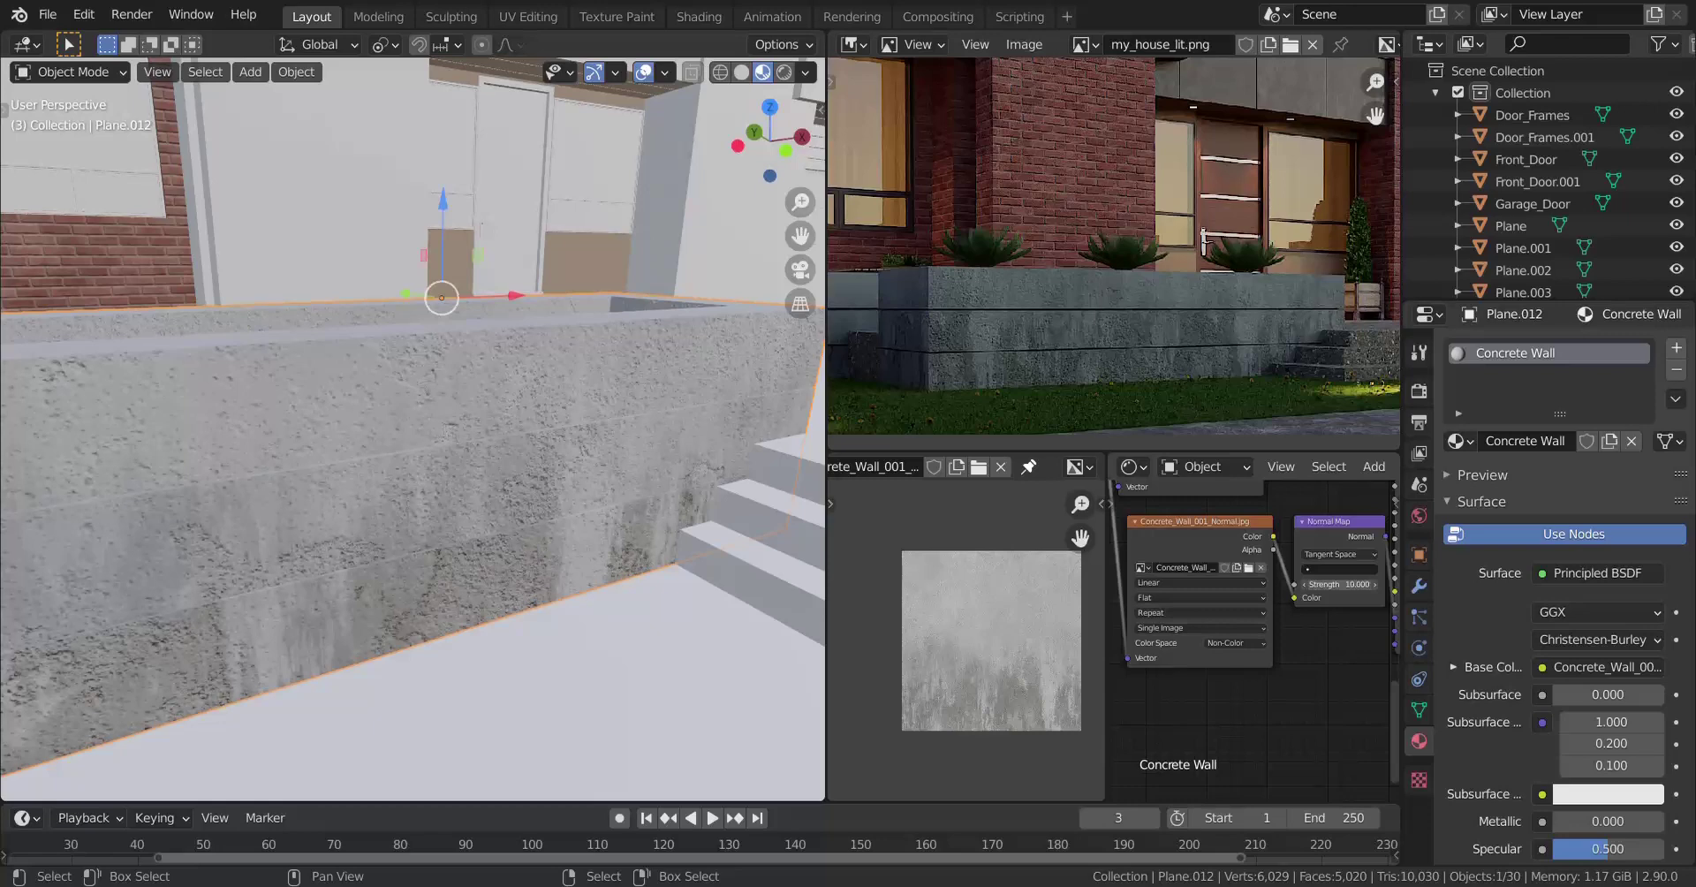
Bring the Concrete Wall Normal Map strength back to 5 and check the relief along the whole planter.
{"action": "left_click_drag", "start_coordinate": [1341, 584], "coordinate": [1308, 584]}
{"action": "scroll", "coordinate": [541, 581], "scroll_direction": "down", "scroll_amount": 3}
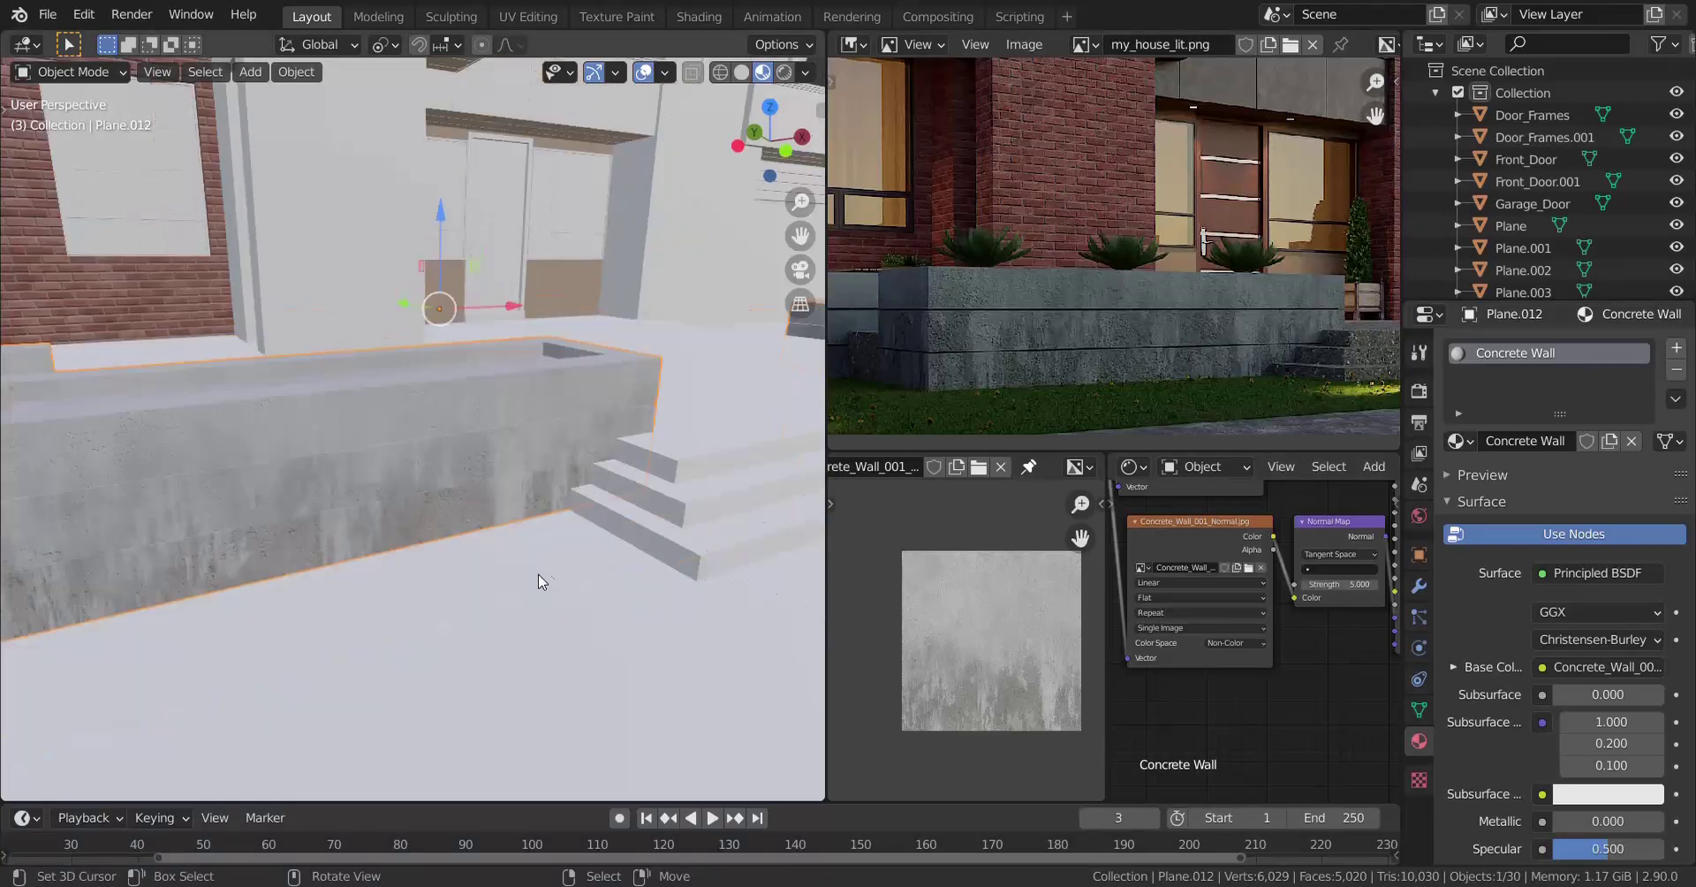
{"action": "middle_click_drag", "start_coordinate": [238, 570], "coordinate": [493, 546], "text": "shift"}
{"action": "scroll", "coordinate": [491, 529], "scroll_direction": "down", "scroll_amount": 3}
Select the inner soil faces of the rectangular planter and the large L-shaped planter in Edit Mode.
{"action": "key", "text": "alt+a"}
{"action": "scroll", "coordinate": [521, 532], "scroll_direction": "down", "scroll_amount": 5}
{"action": "scroll", "coordinate": [525, 528], "scroll_direction": "up", "scroll_amount": 3}
{"action": "scroll", "coordinate": [493, 546], "scroll_direction": "up", "scroll_amount": 2}
{"action": "middle_click_drag", "start_coordinate": [364, 576], "coordinate": [537, 627], "text": "shift"}
{"action": "scroll", "coordinate": [469, 556], "scroll_direction": "up", "scroll_amount": 3}
{"action": "key", "text": "Tab"}
{"action": "right_click", "coordinate": [549, 642]}
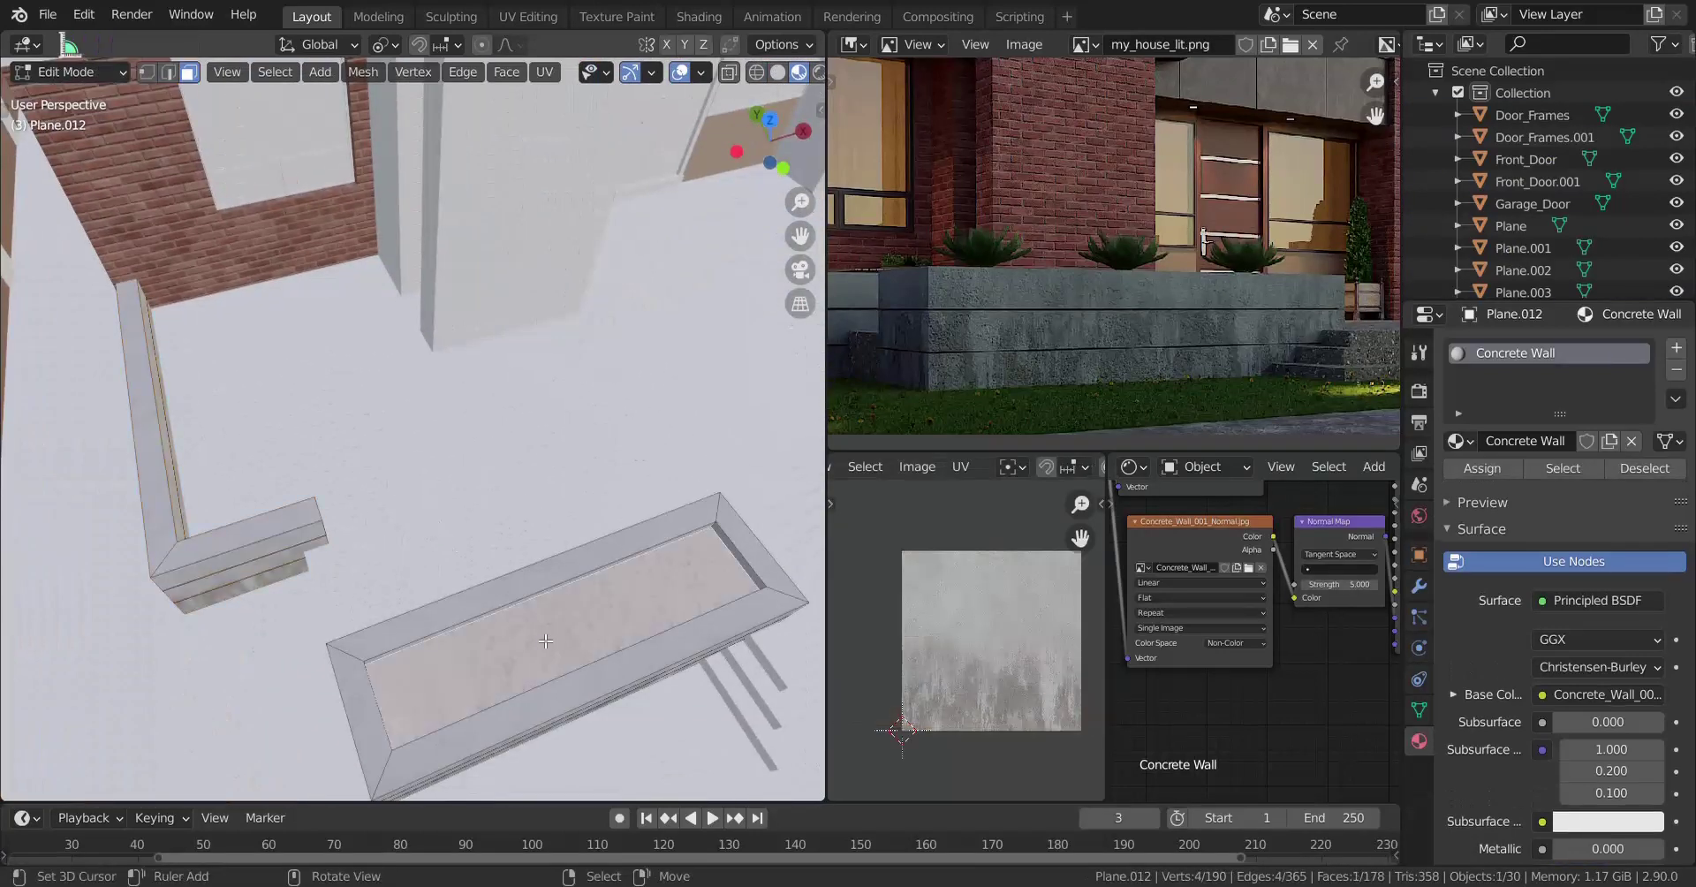
{"action": "scroll", "coordinate": [546, 641], "scroll_direction": "down", "scroll_amount": 4}
{"action": "right_click", "coordinate": [751, 483], "text": "shift"}
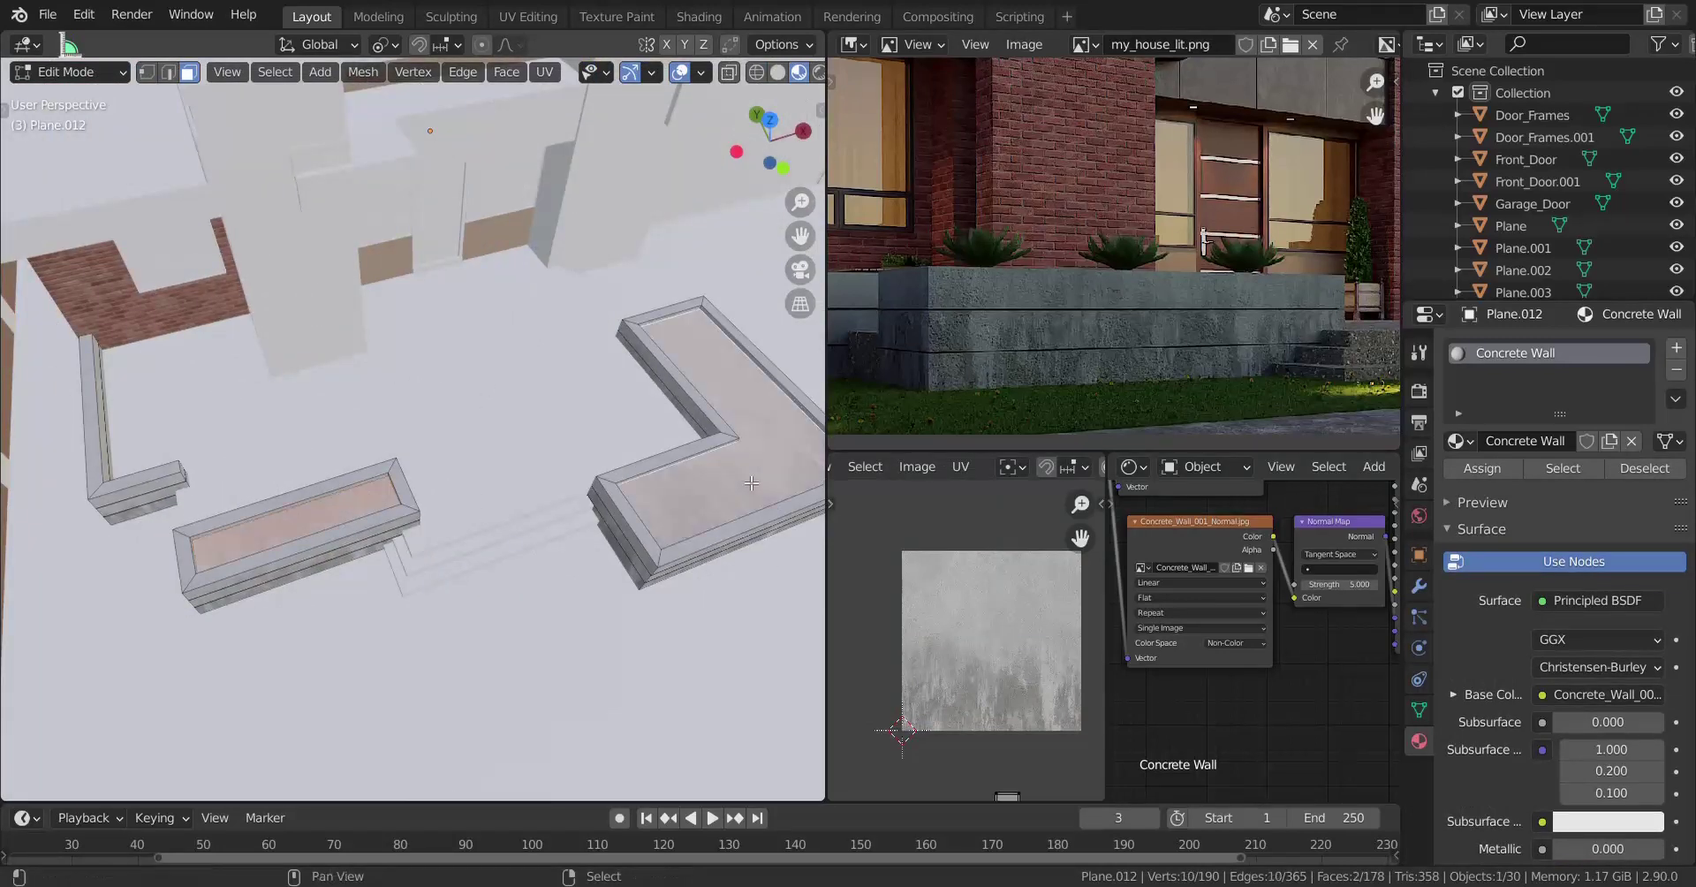
Add a second material slot to the planters with a new material named Plant Soil.
{"action": "left_click", "coordinate": [1677, 348]}
{"action": "left_click", "coordinate": [1541, 484]}
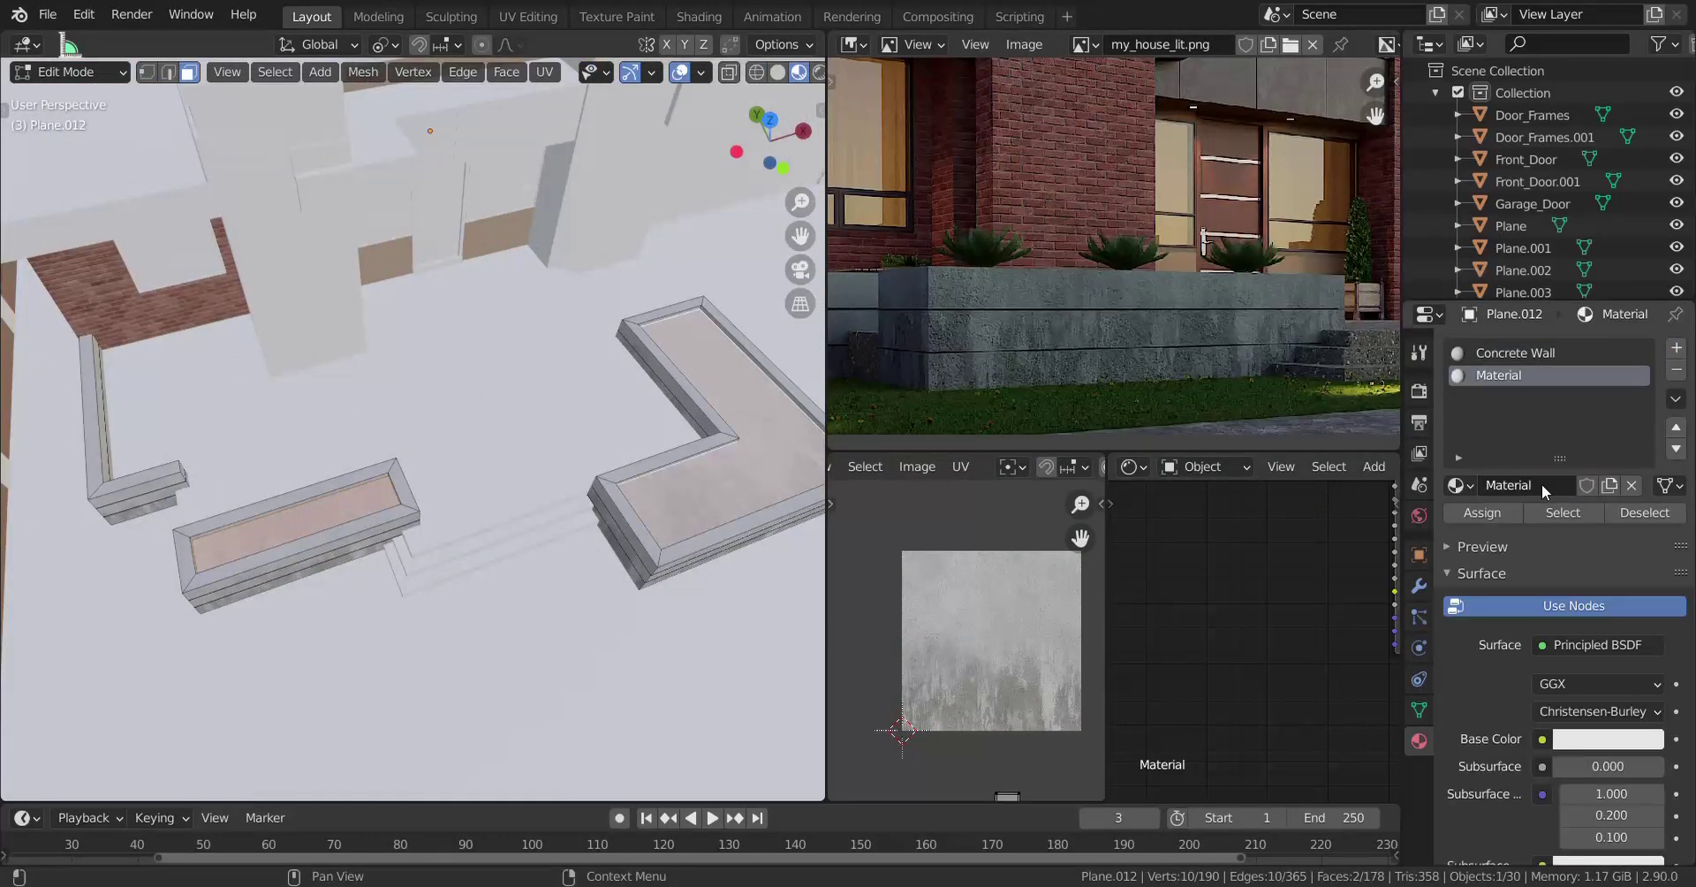
{"action": "type", "text": "Plant So"}
Add an Image Texture with Mapping and Texture Coordinate nodes to the Plant Soil Principled BSDF and space the nodes apart.
{"action": "scroll", "coordinate": [1281, 592], "scroll_direction": "down", "scroll_amount": 5}
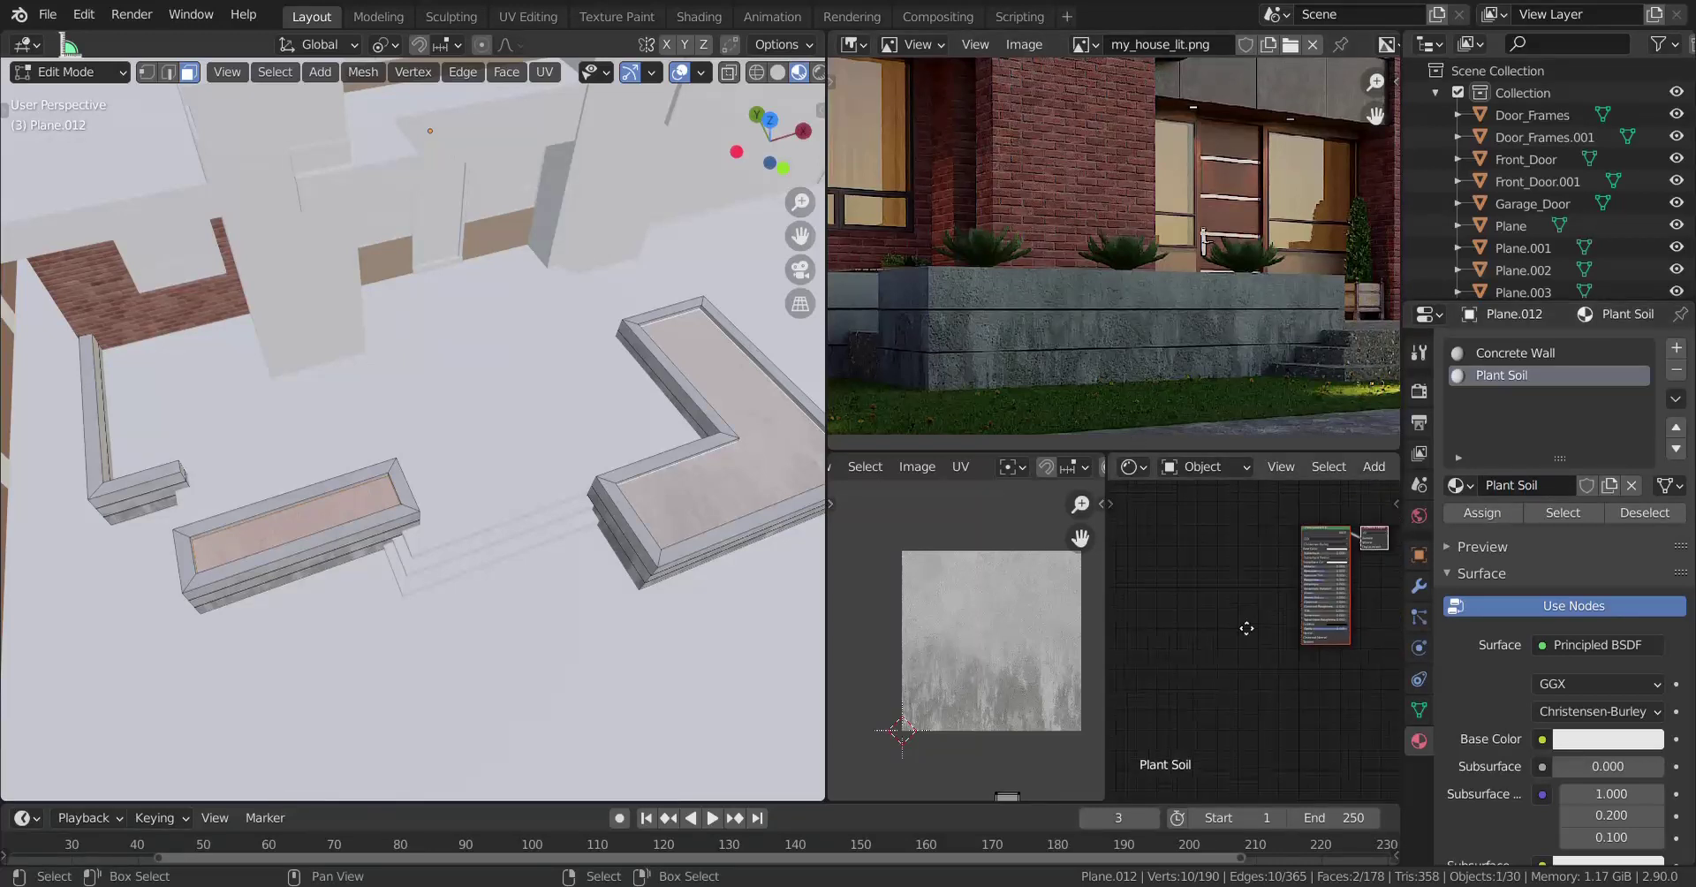
{"action": "left_click", "coordinate": [1315, 576]}
{"action": "key", "text": "ctrl+t"}
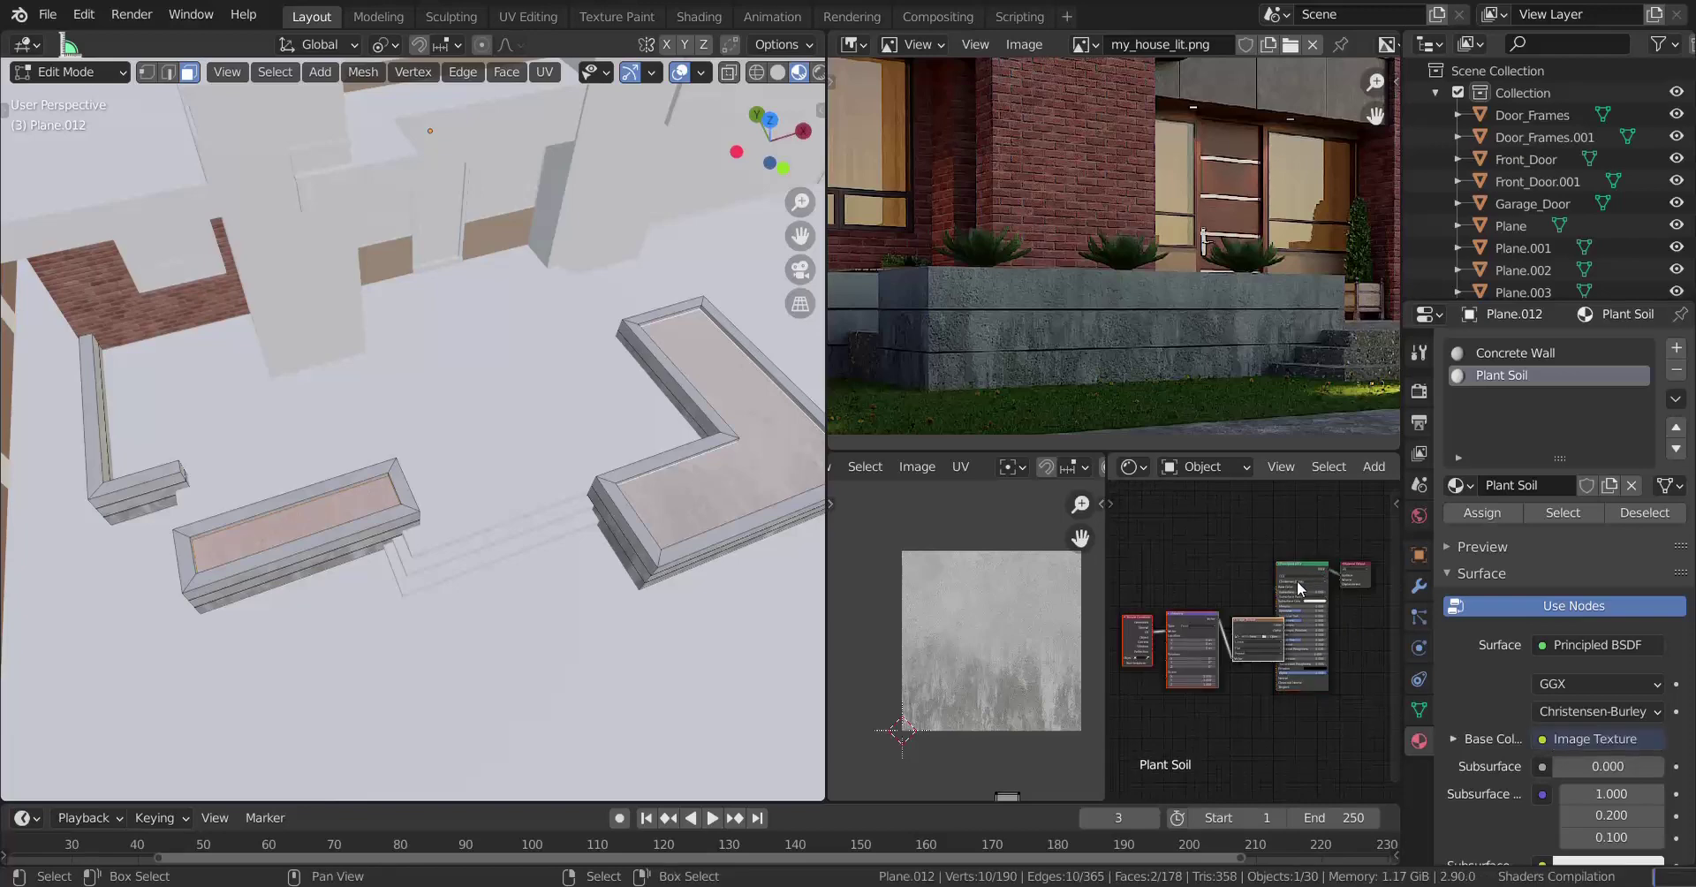
{"action": "scroll", "coordinate": [1299, 585], "scroll_direction": "up", "scroll_amount": 4}
{"action": "key", "text": "g"}
{"action": "left_click", "coordinate": [1274, 615]}
{"action": "scroll", "coordinate": [1212, 601], "scroll_direction": "up", "scroll_amount": 5}
{"action": "middle_click_drag", "start_coordinate": [1214, 597], "coordinate": [1322, 574]}
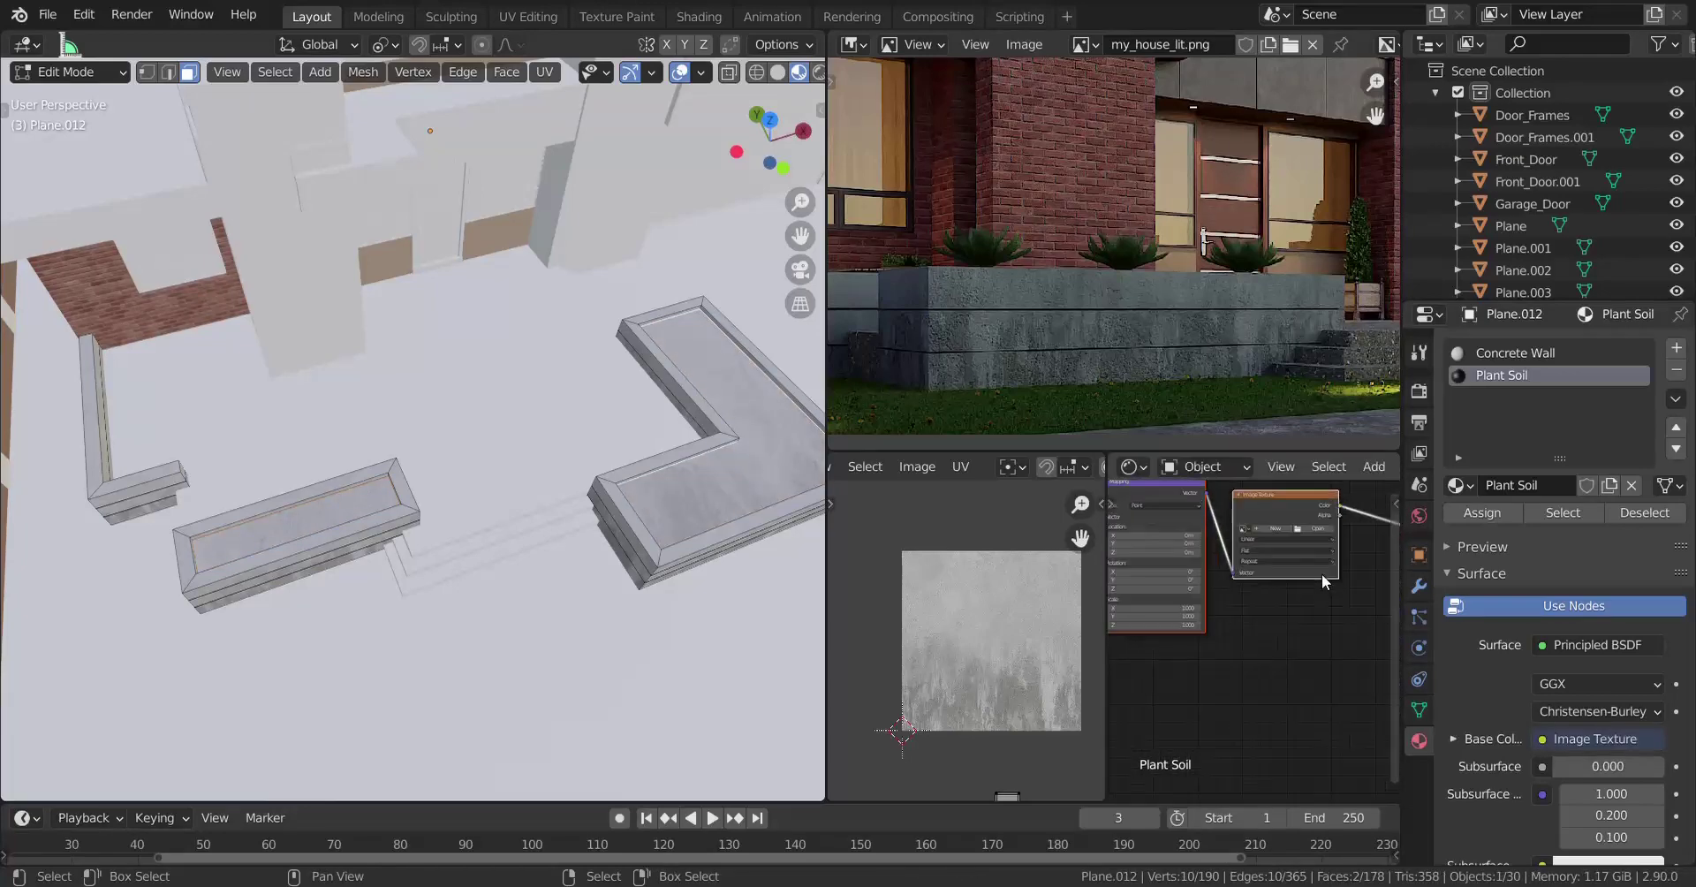
Load Pebbles_007_COLOR.jpg from the Textures\Pebbles_007_SD folder into the Plant Soil image texture.
{"action": "left_click", "coordinate": [1313, 527]}
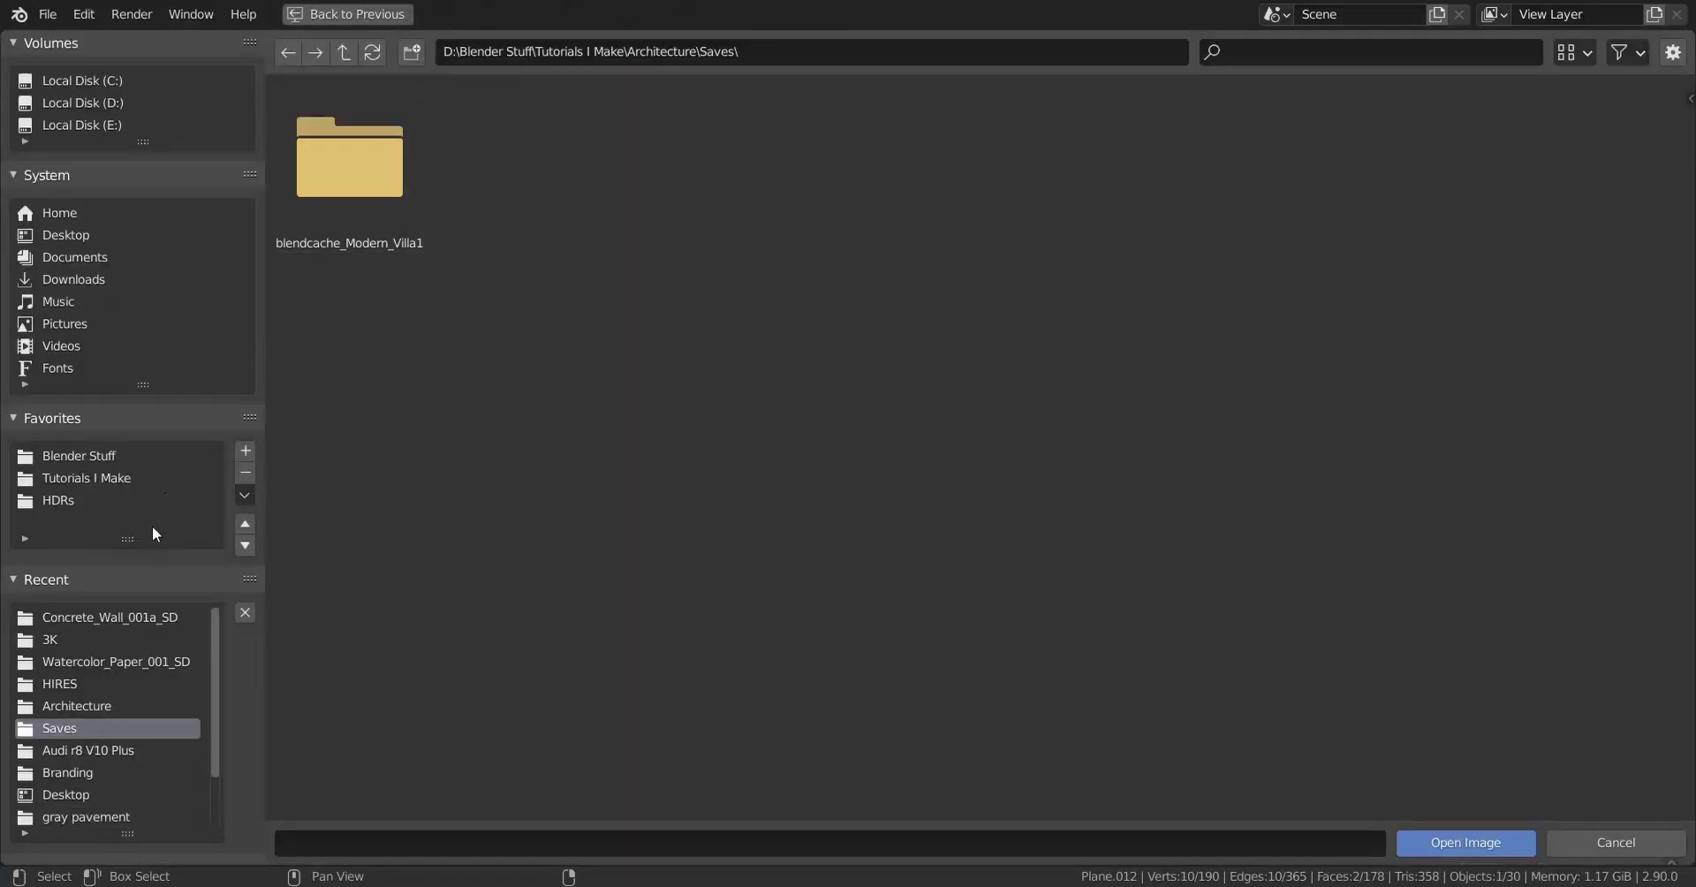
{"action": "left_click", "coordinate": [128, 617]}
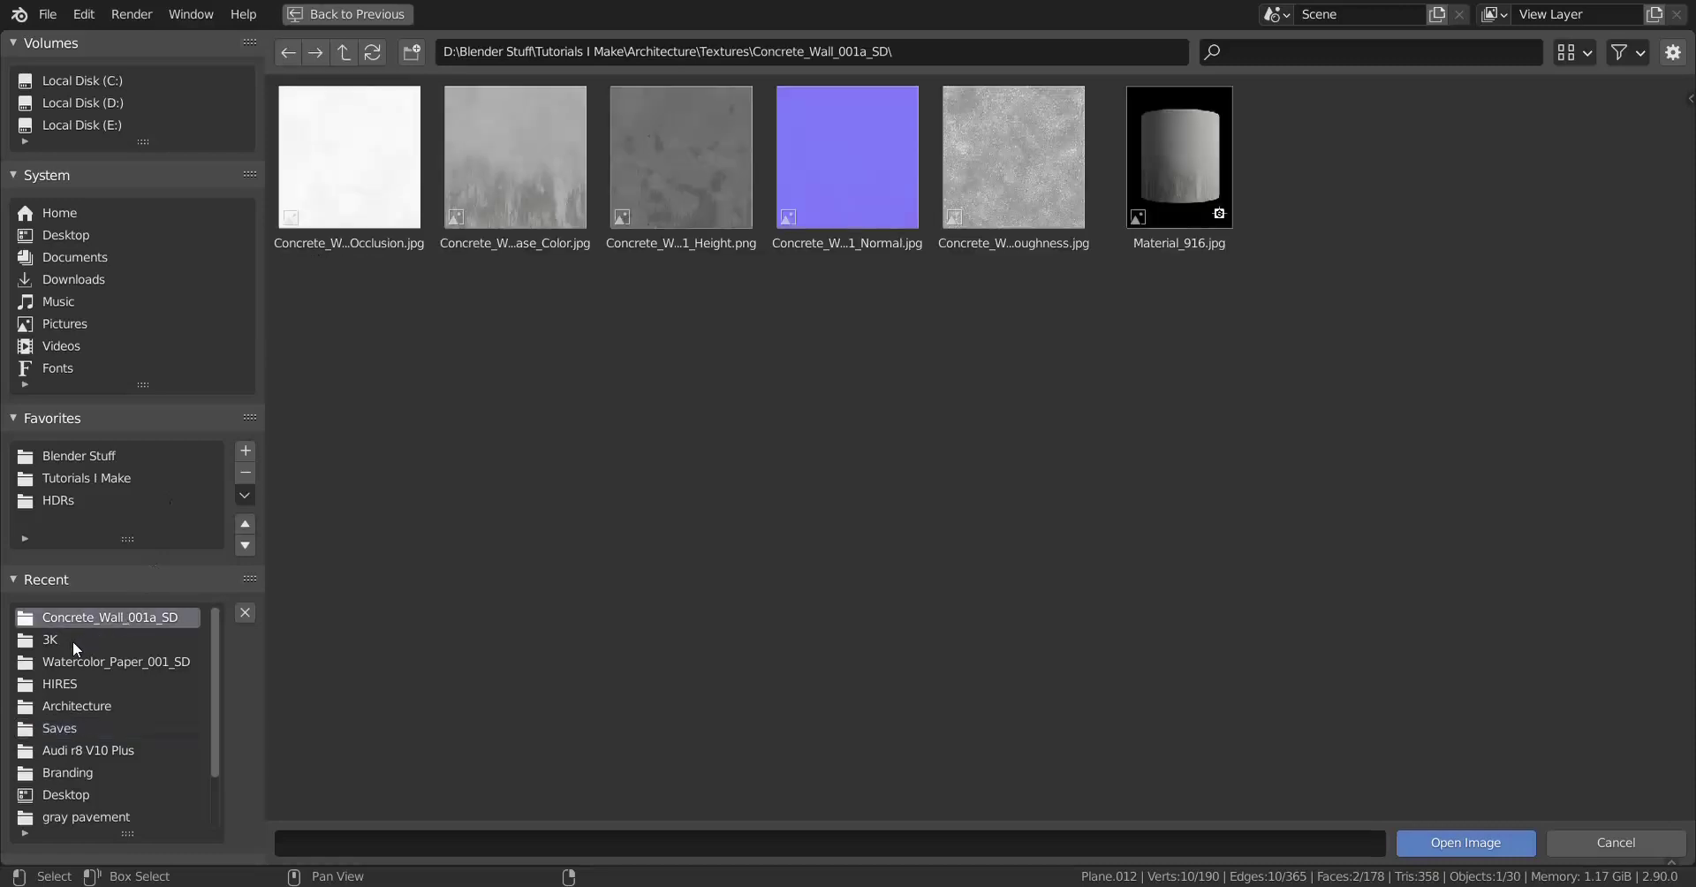
{"action": "left_click", "coordinate": [49, 642]}
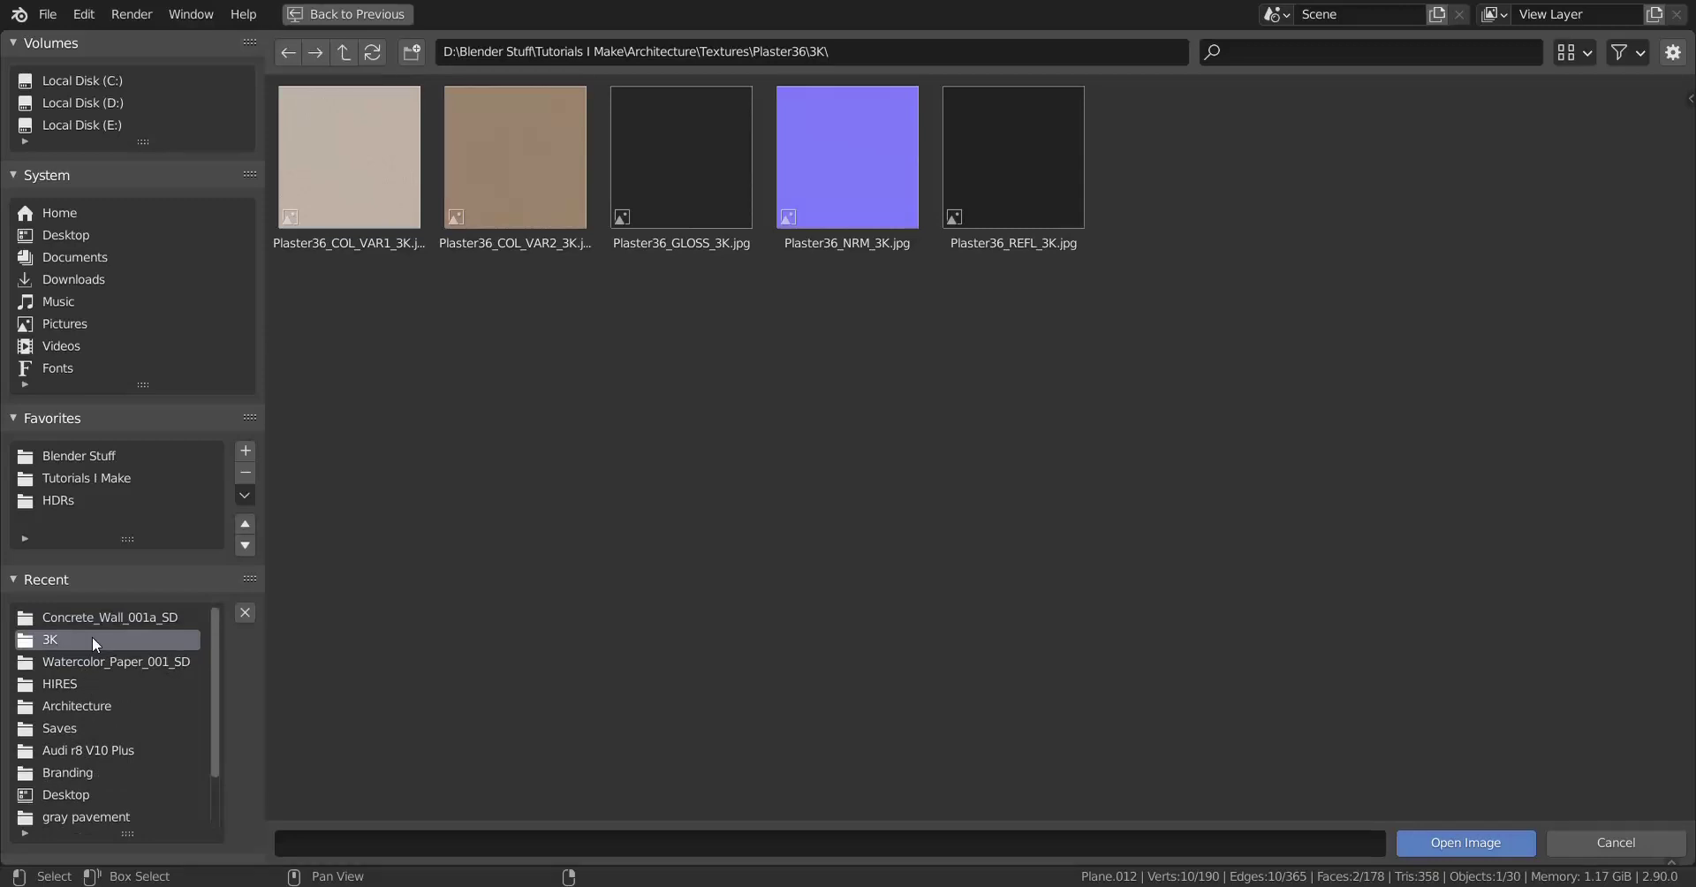
{"action": "left_click", "coordinate": [78, 706]}
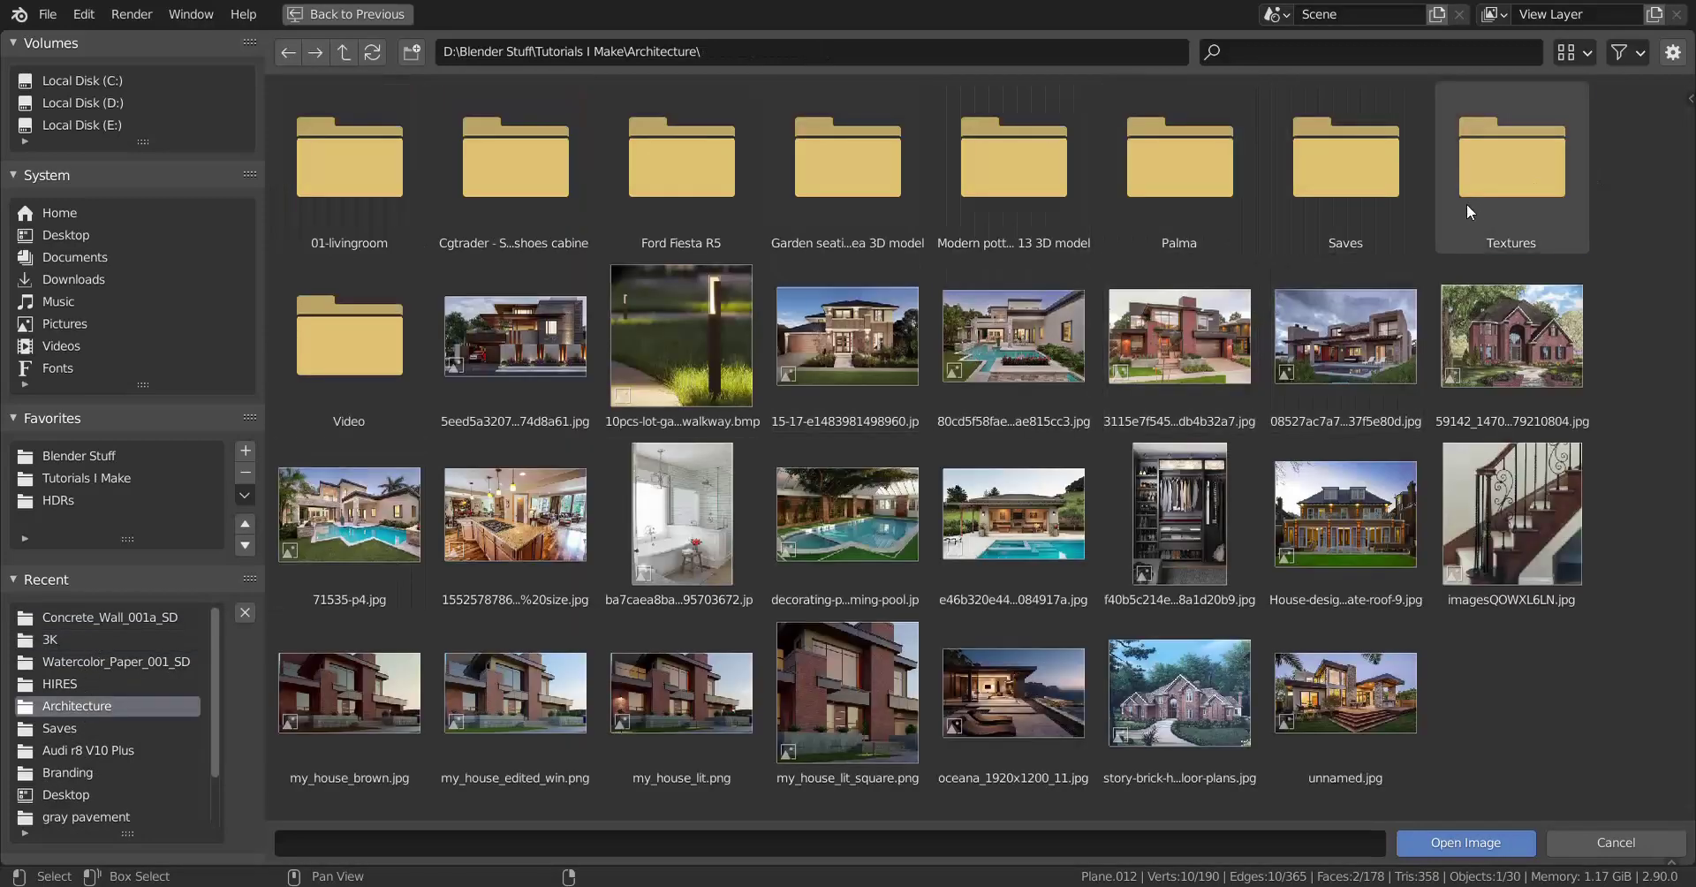
{"action": "double_click", "coordinate": [1467, 206]}
{"action": "left_click", "coordinate": [666, 392]}
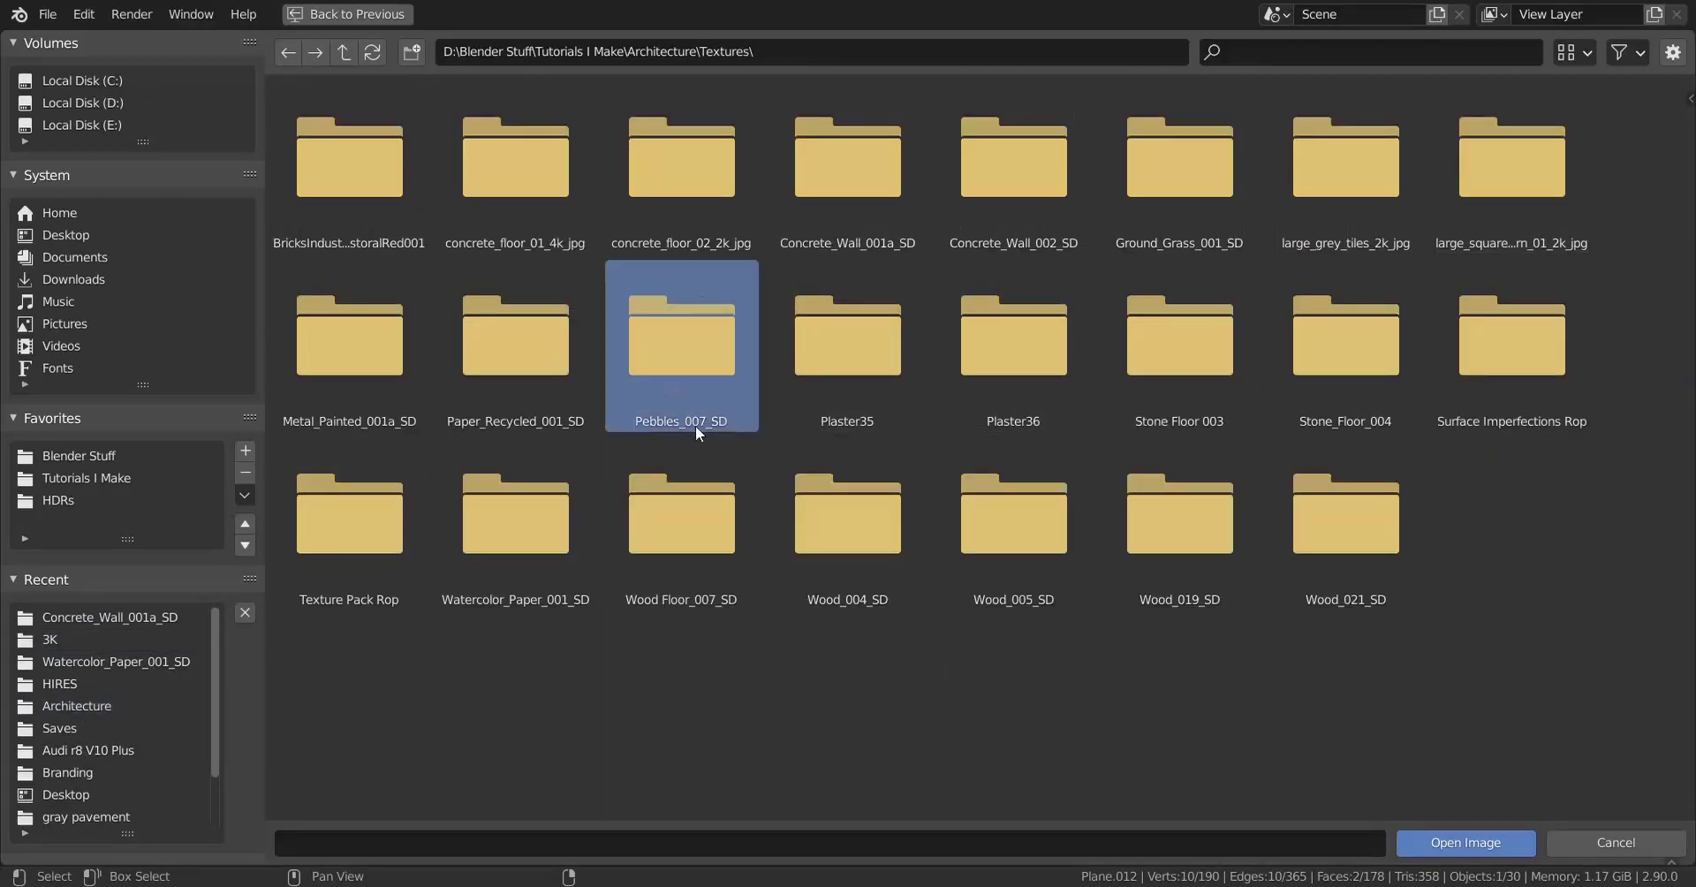
{"action": "double_click", "coordinate": [686, 269]}
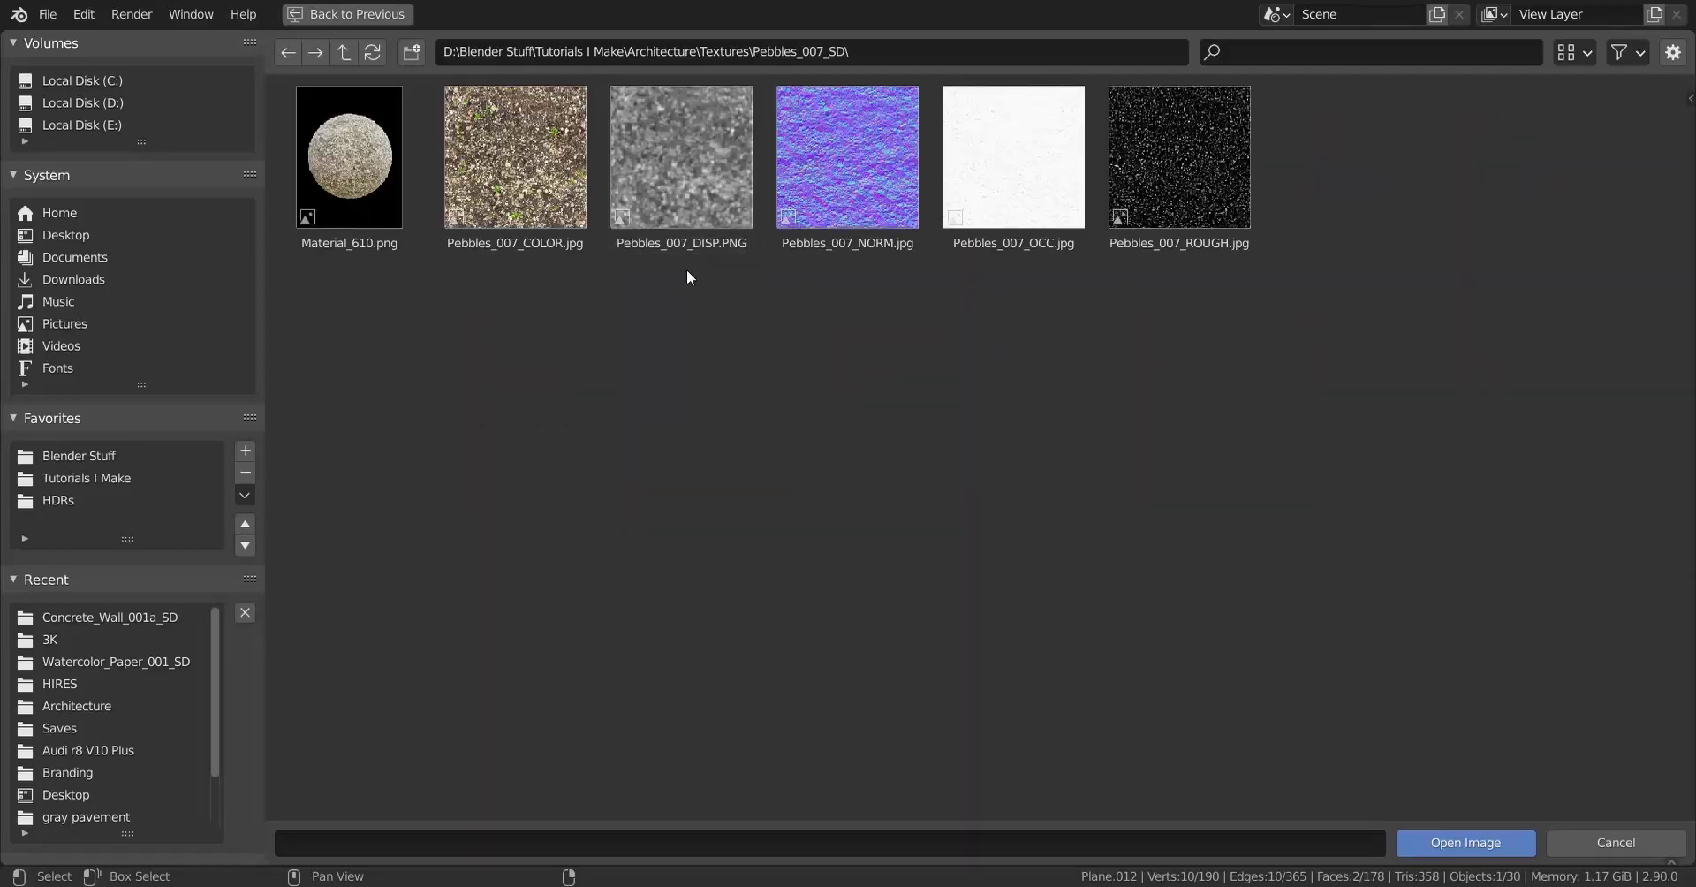
{"action": "double_click", "coordinate": [513, 176]}
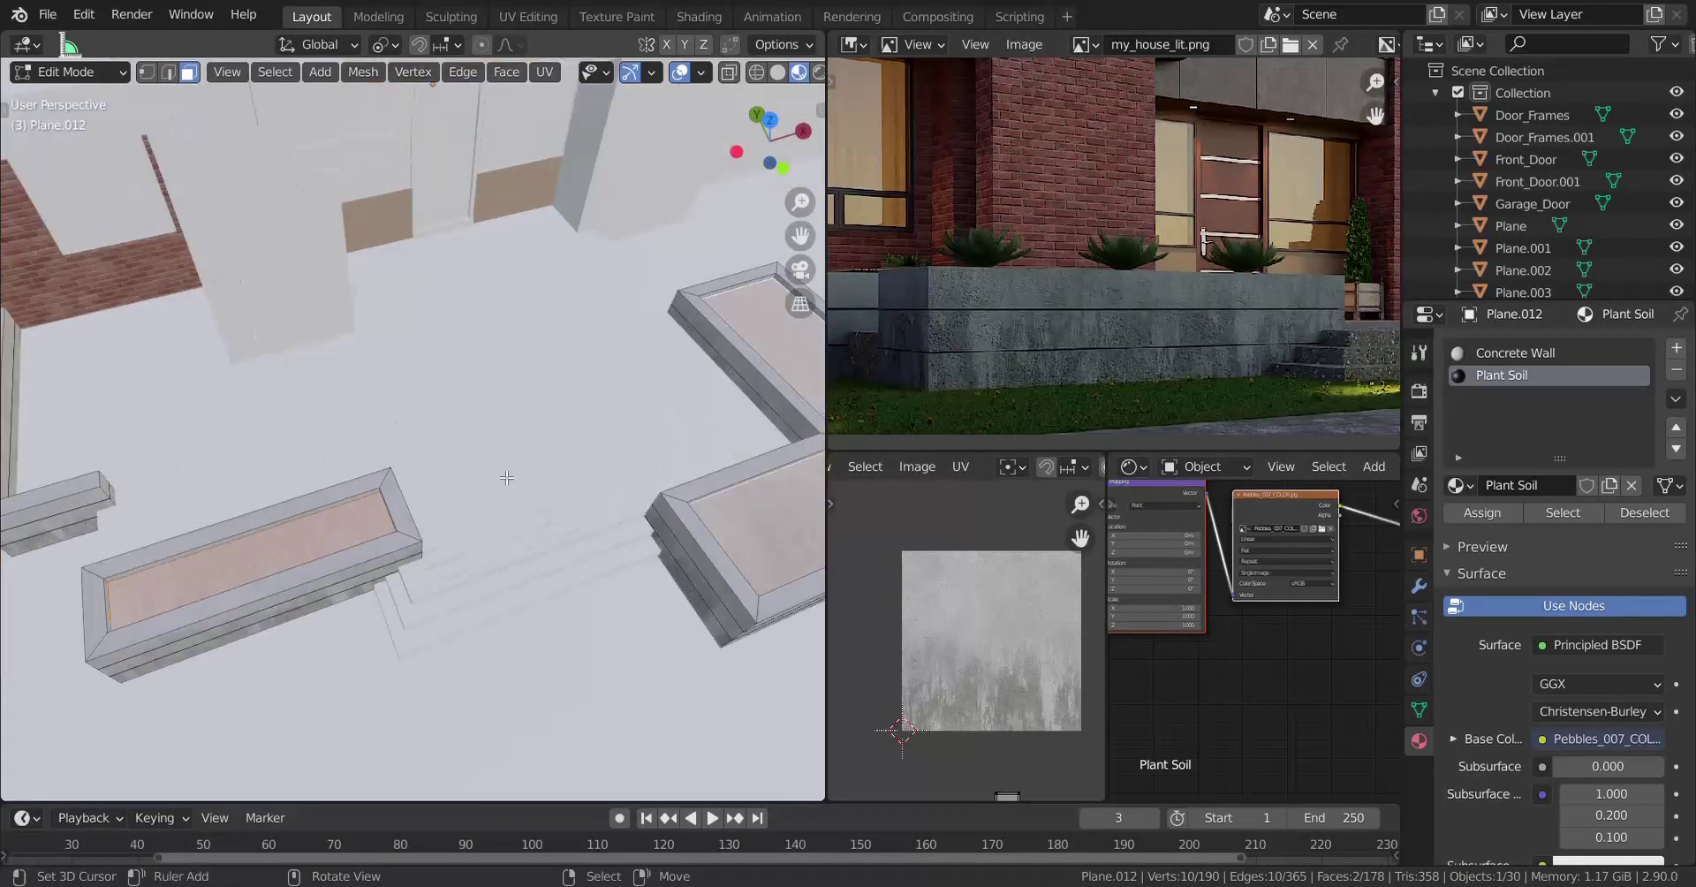
Unwrap the two selected soil faces and scale their UVs up well beyond the texture bounds.
{"action": "middle_click_drag", "start_coordinate": [506, 477], "coordinate": [732, 554]}
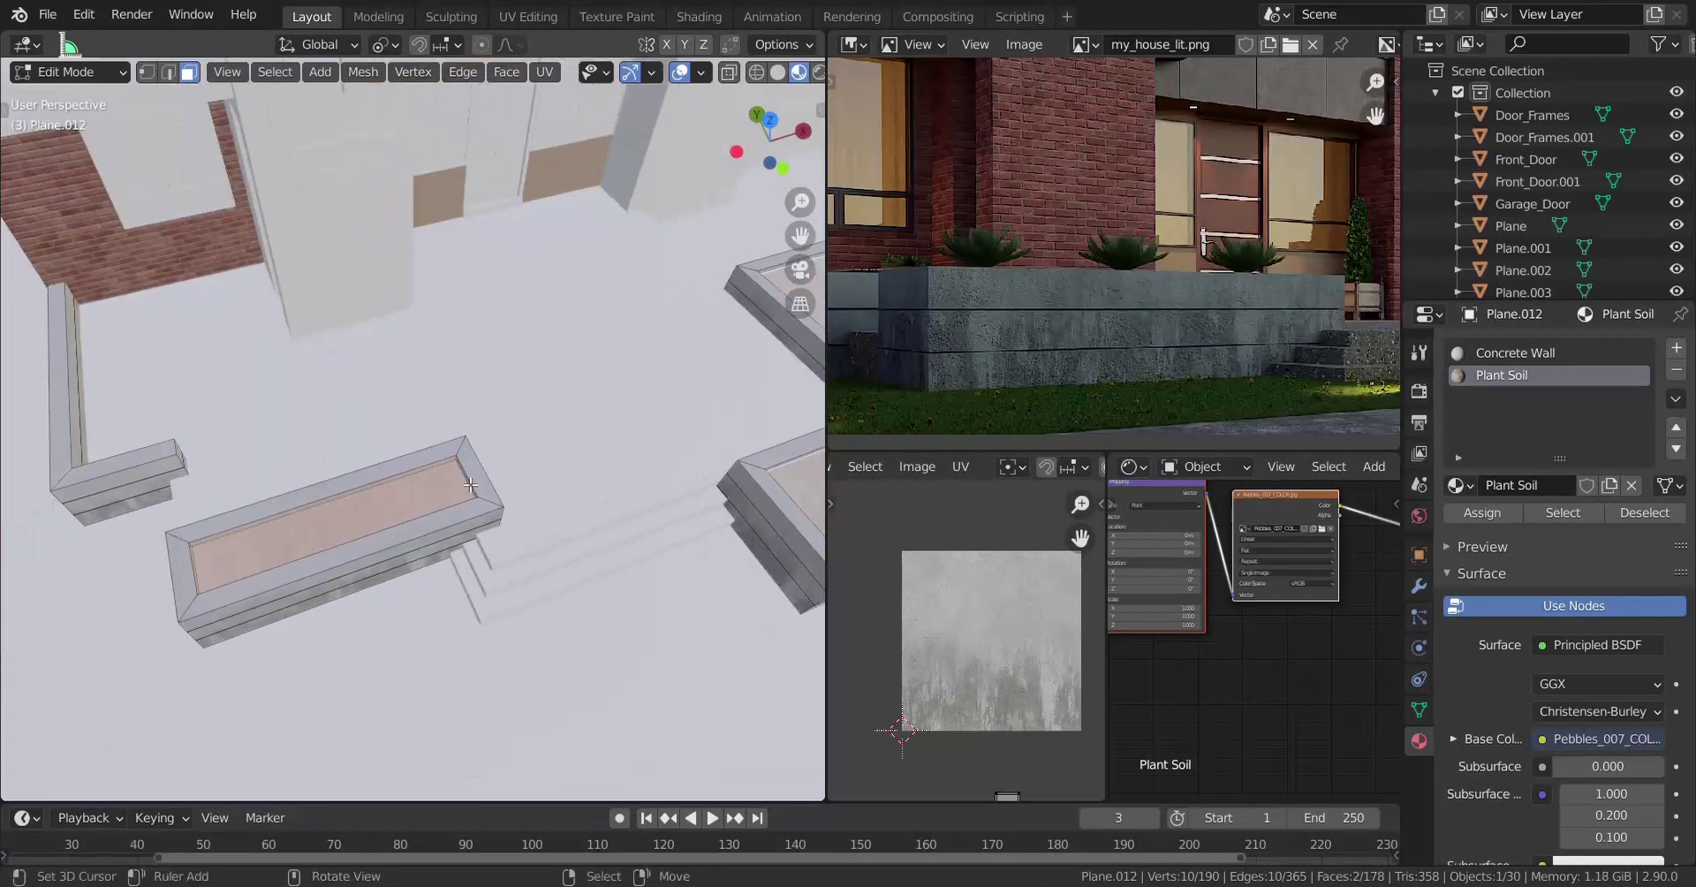
{"action": "key", "text": "u"}
{"action": "left_click", "coordinate": [389, 527]}
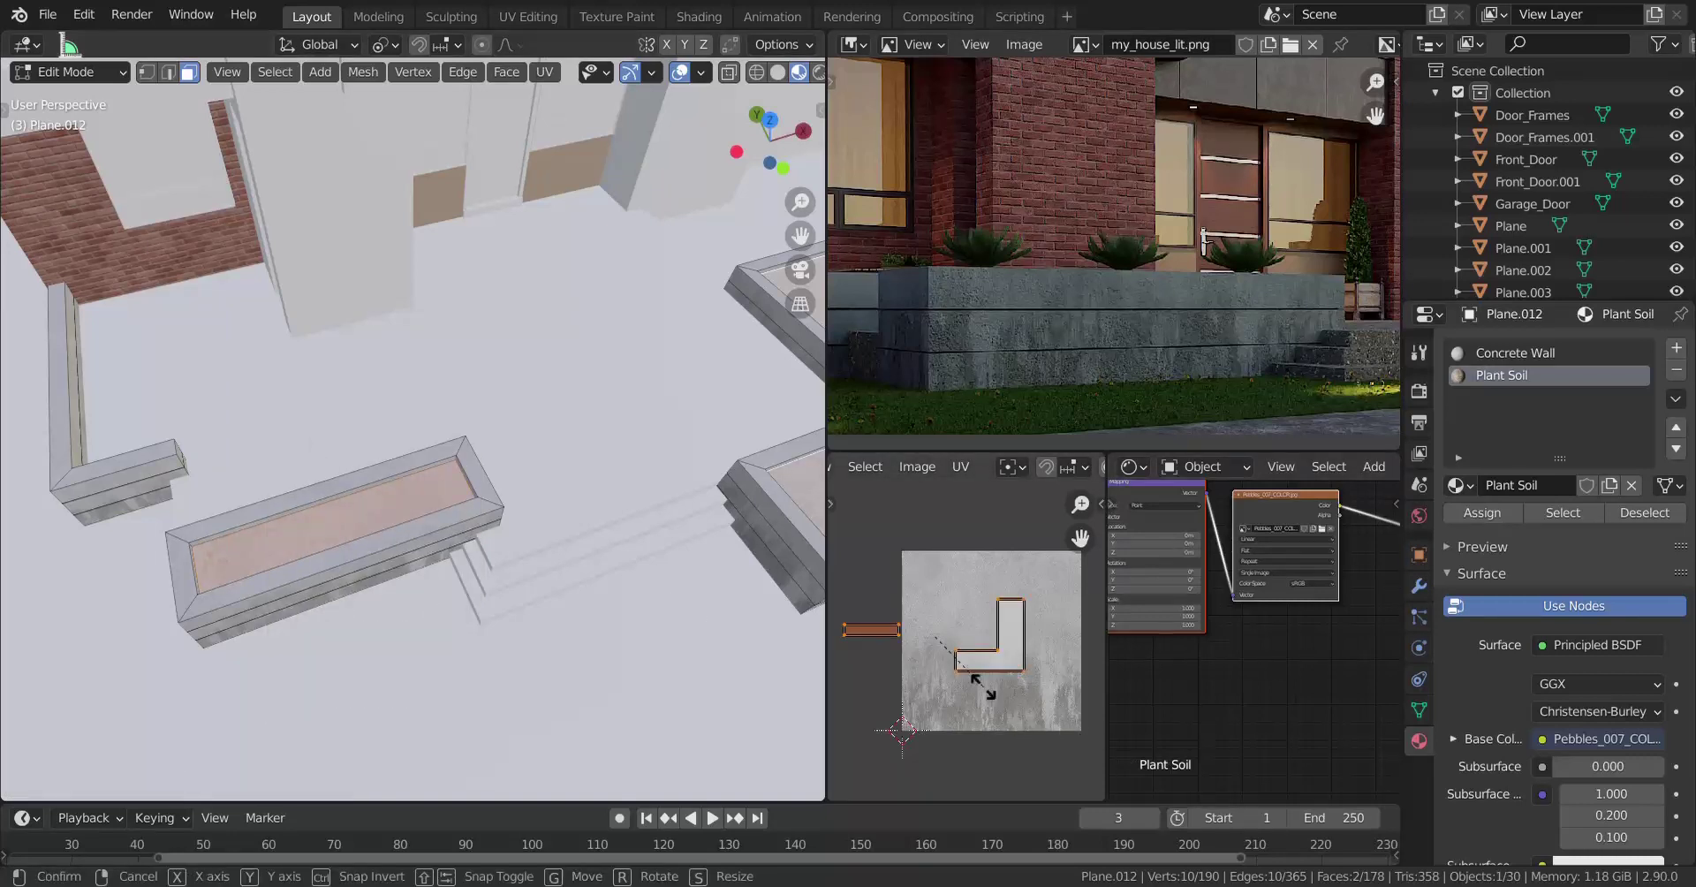
{"action": "key", "text": "s"}
{"action": "left_click", "coordinate": [891, 459]}
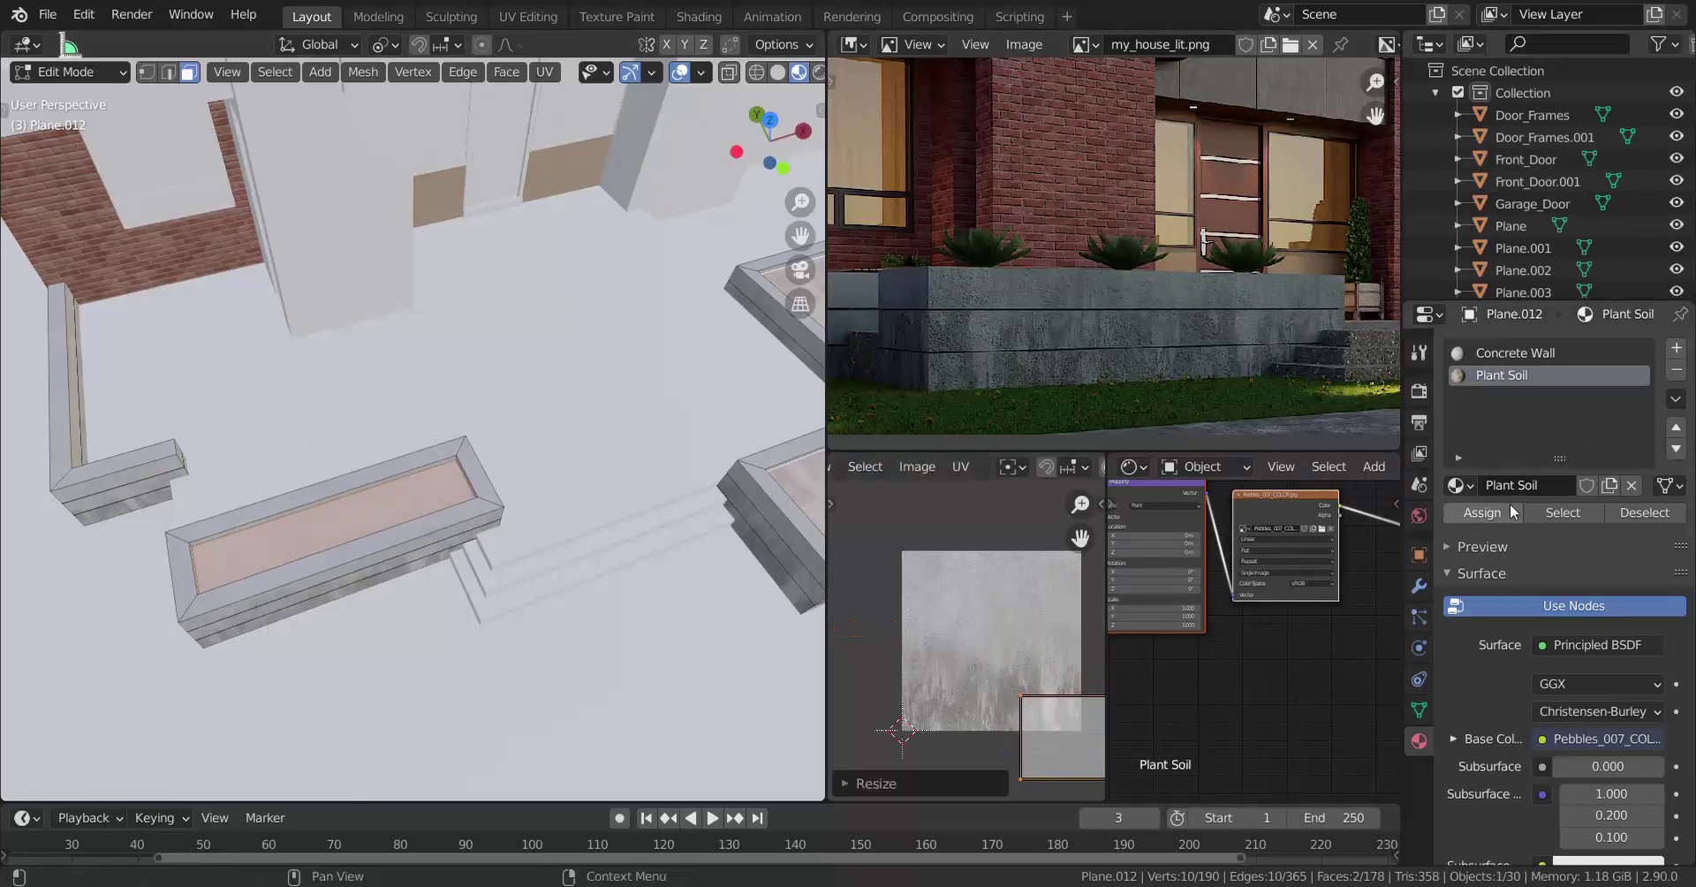
Assign Plant Soil to the selected faces and scale their UVs up further so the pebbles appear smaller.
{"action": "left_click", "coordinate": [1483, 513]}
{"action": "scroll", "coordinate": [759, 548], "scroll_direction": "up", "scroll_amount": 5}
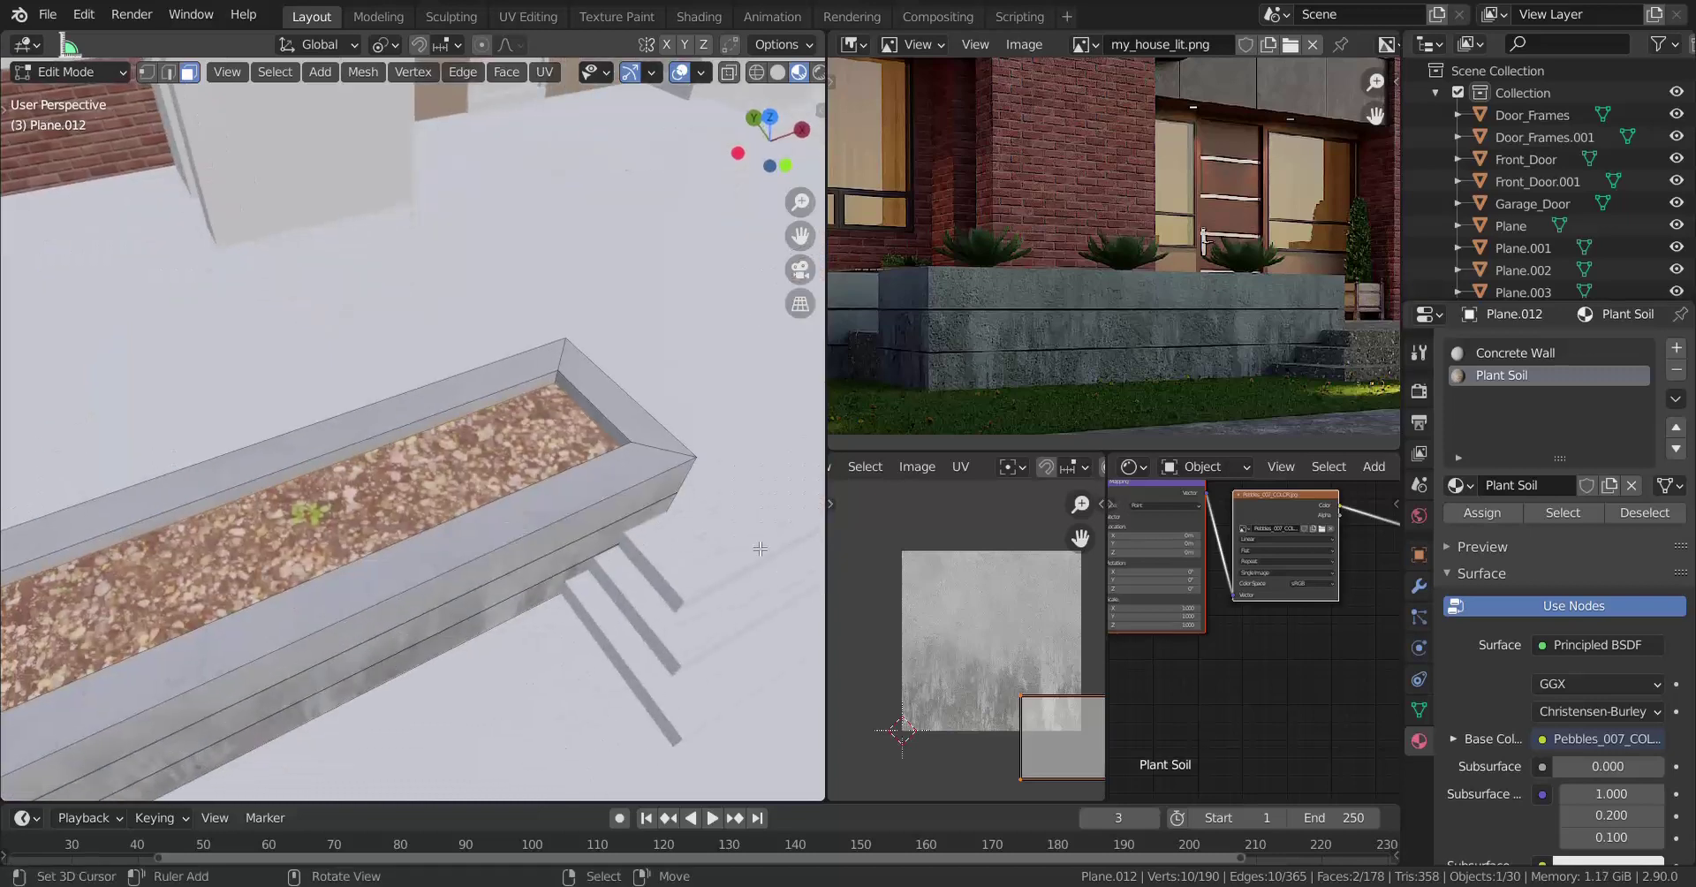
{"action": "key", "text": "s"}
{"action": "left_click", "coordinate": [1027, 716]}
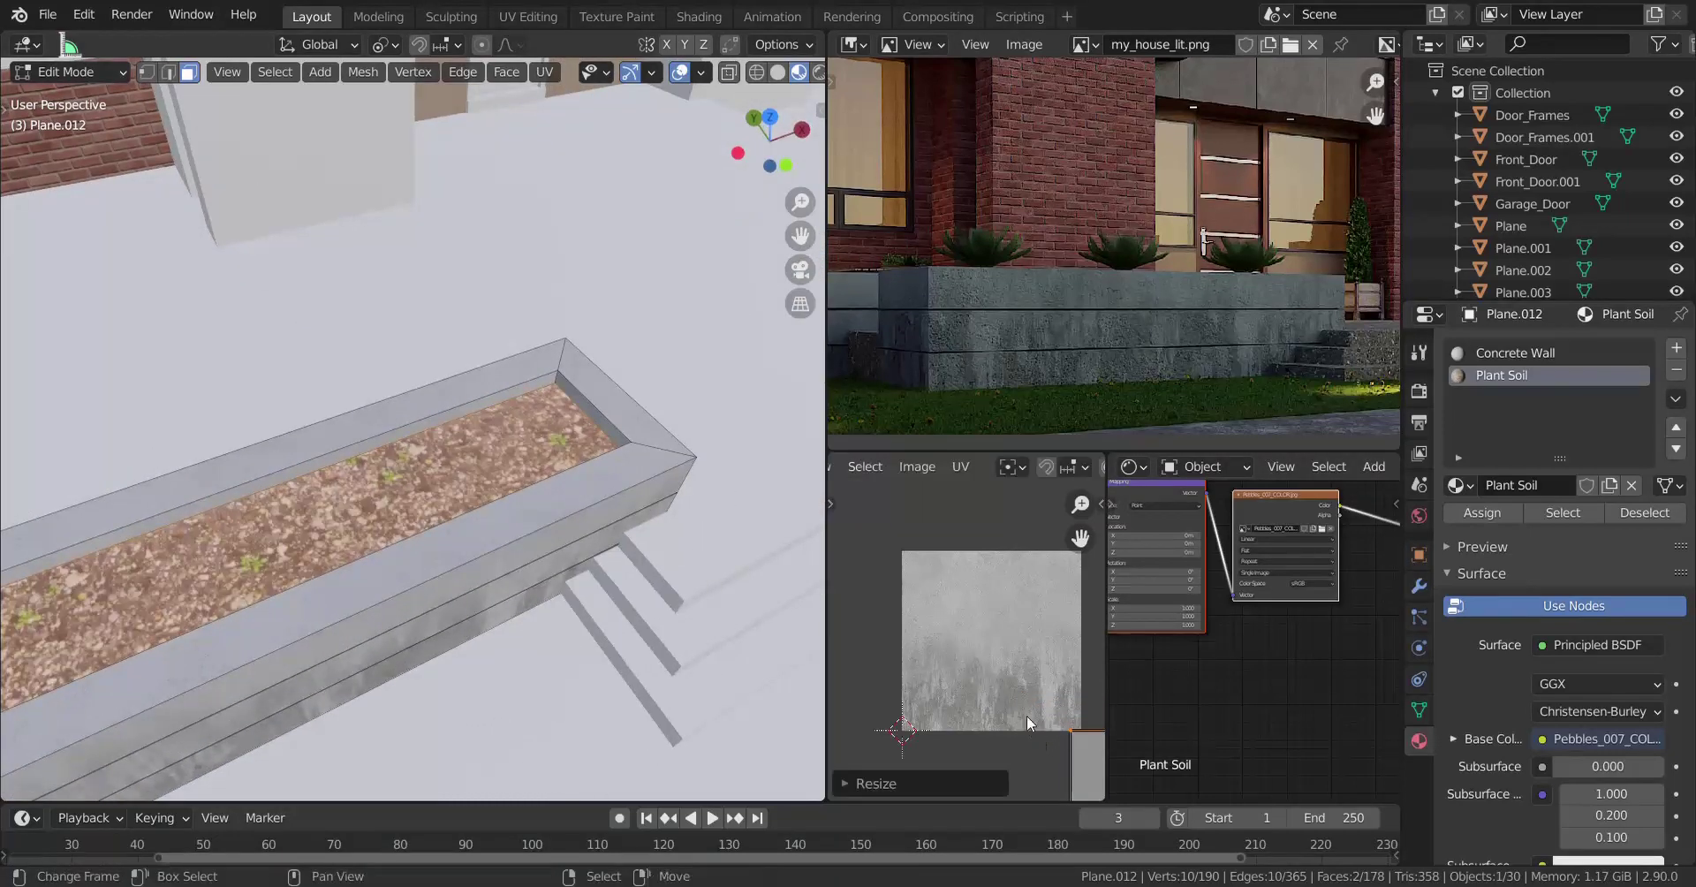
Leave Edit Mode and examine the pebble soil's scale and tiling in the L-shaped planter.
{"action": "key", "text": "Tab"}
{"action": "key", "text": "alt+a"}
{"action": "middle_click_drag", "start_coordinate": [376, 579], "coordinate": [388, 568]}
{"action": "scroll", "coordinate": [502, 493], "scroll_direction": "down", "scroll_amount": 5}
{"action": "middle_click_drag", "start_coordinate": [724, 406], "coordinate": [534, 486], "text": "shift"}
{"action": "scroll", "coordinate": [534, 486], "scroll_direction": "up", "scroll_amount": 5}
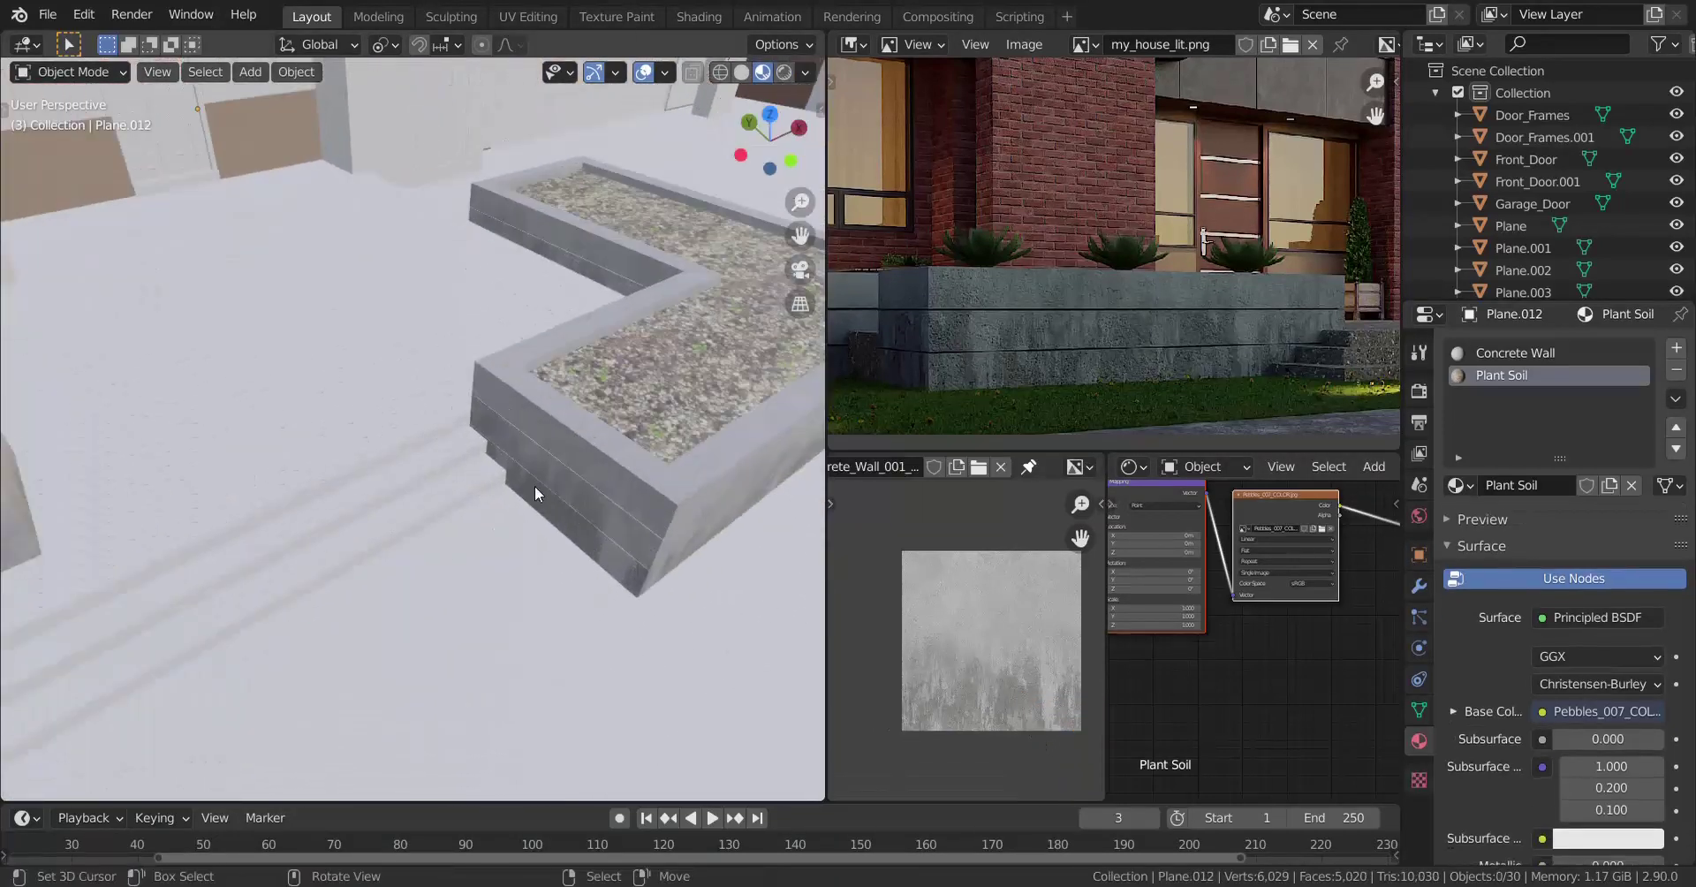
{"action": "scroll", "coordinate": [534, 486], "scroll_direction": "up", "scroll_amount": 6}
{"action": "scroll", "coordinate": [991, 580], "scroll_direction": "down", "scroll_amount": 4}
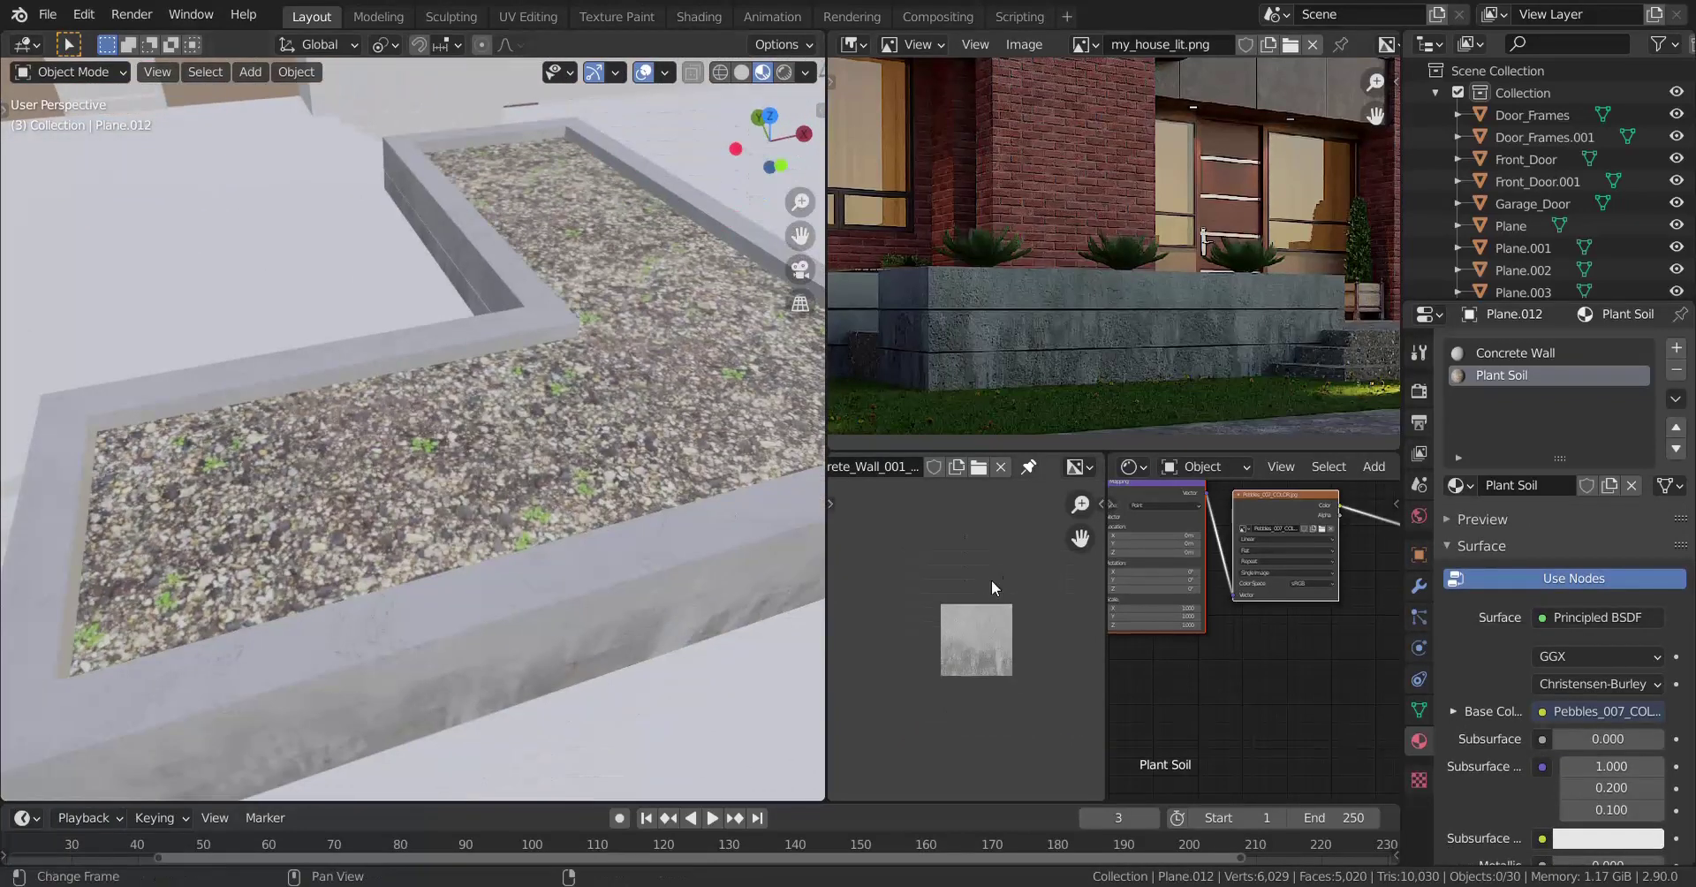
Duplicate the pebble colour texture node below the original and connect the Mapping node's vector to the copy.
{"action": "middle_click_drag", "start_coordinate": [1276, 570], "coordinate": [1175, 557]}
{"action": "scroll", "coordinate": [1205, 687], "scroll_direction": "down", "scroll_amount": 2}
{"action": "scroll", "coordinate": [1252, 626], "scroll_direction": "up", "scroll_amount": 3}
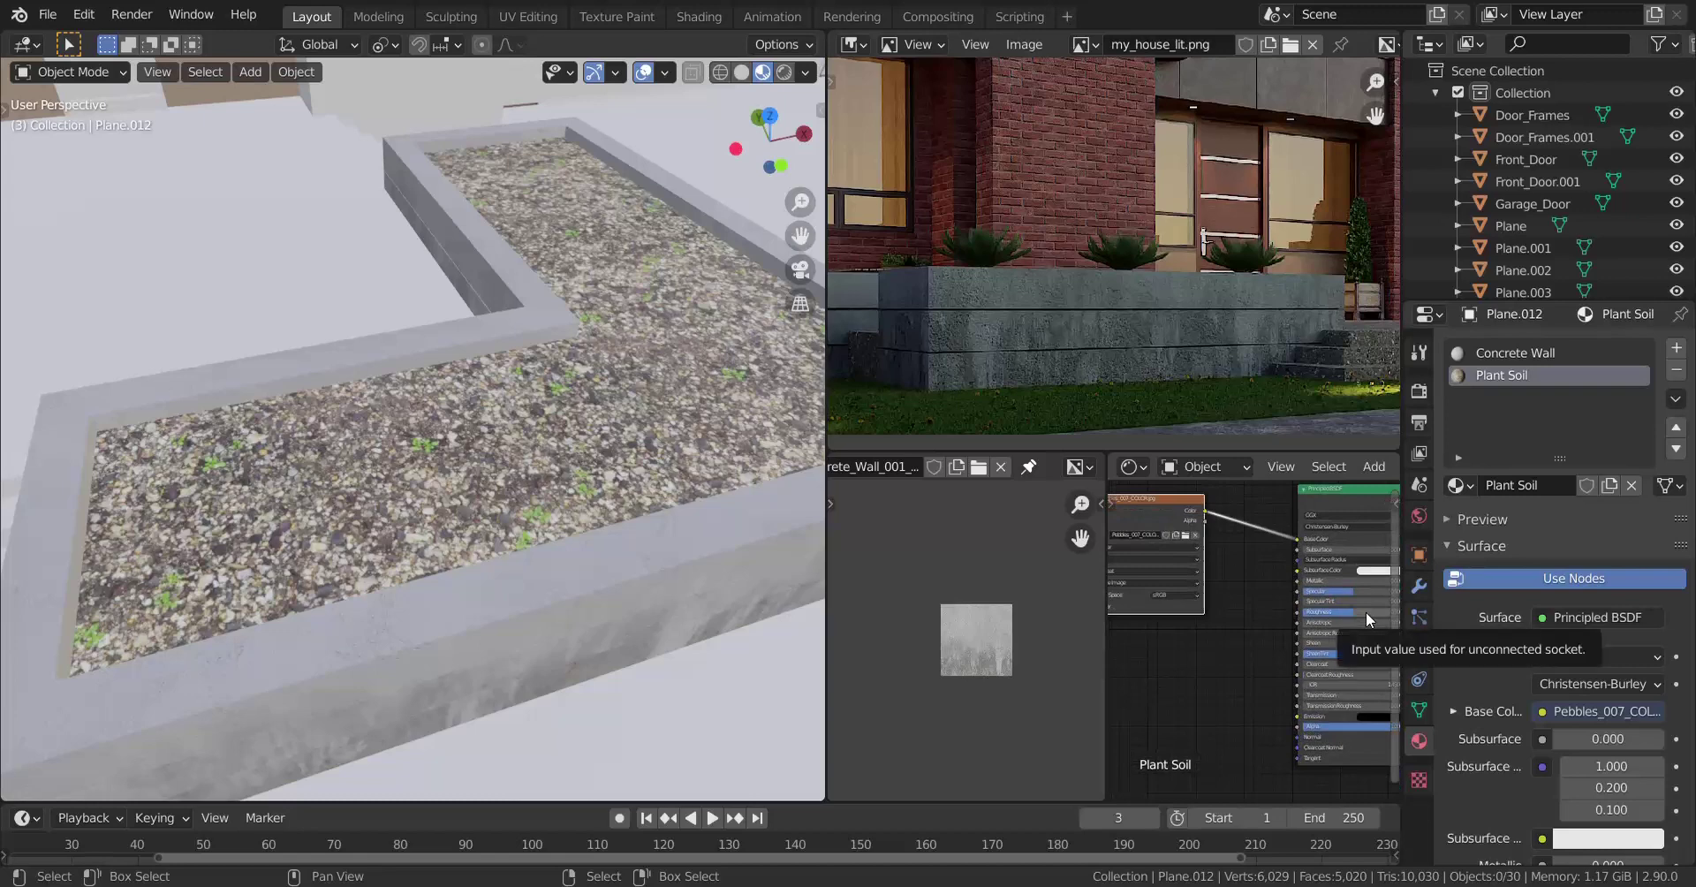
{"action": "scroll", "coordinate": [1359, 606], "scroll_direction": "down", "scroll_amount": 1}
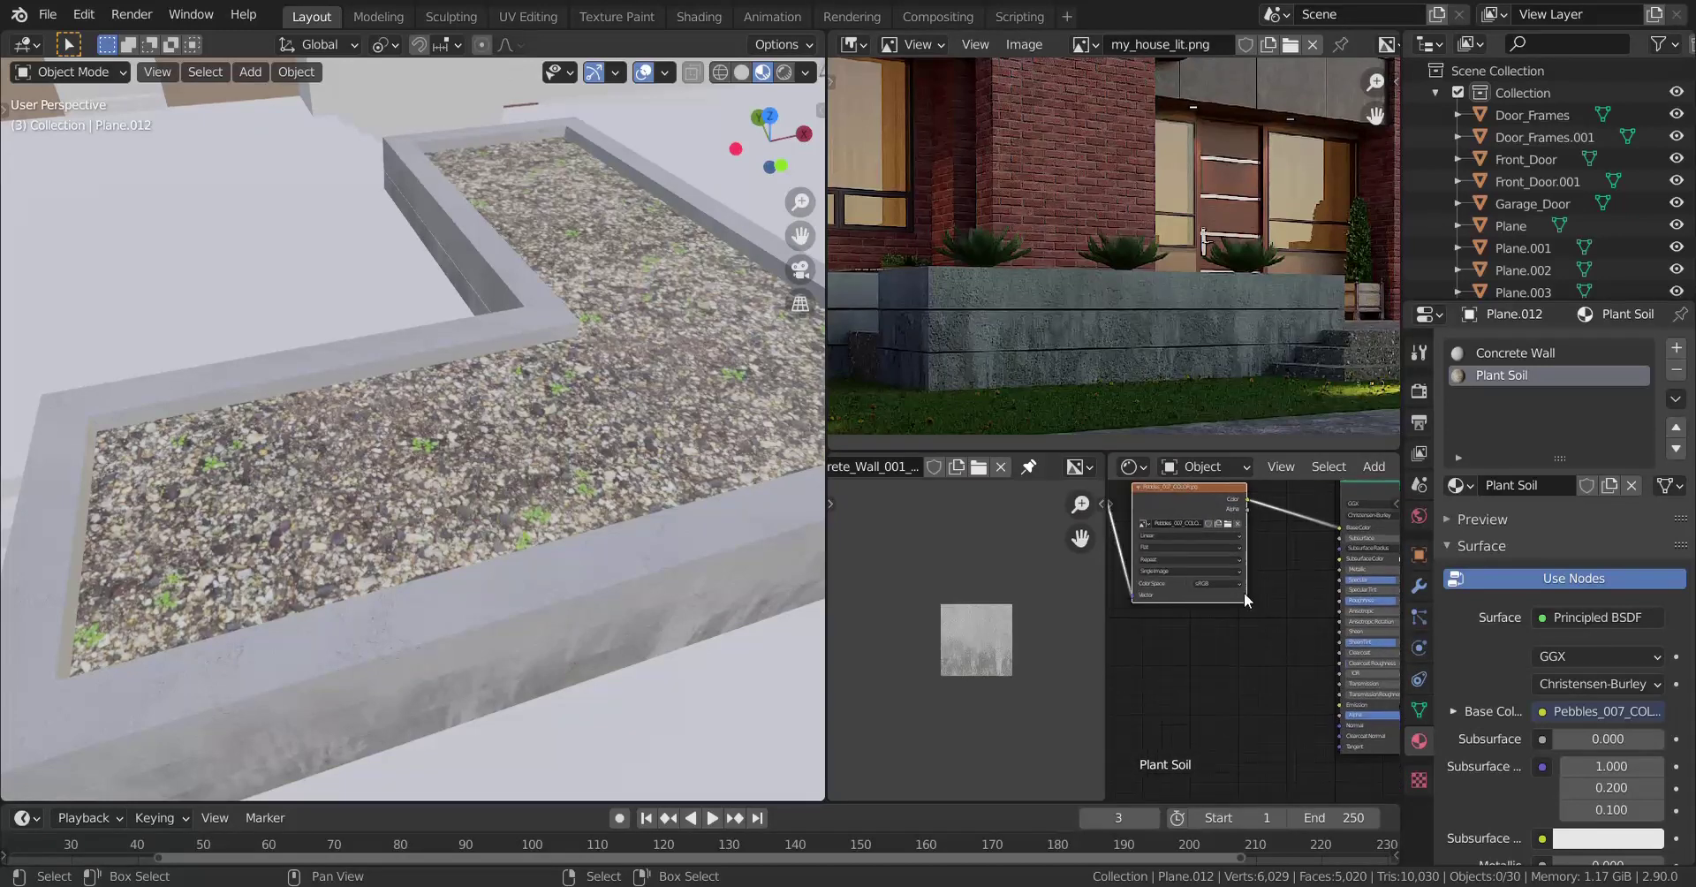
{"action": "left_click", "coordinate": [1172, 518]}
{"action": "key", "text": "shift+d"}
{"action": "left_click", "coordinate": [1186, 655]}
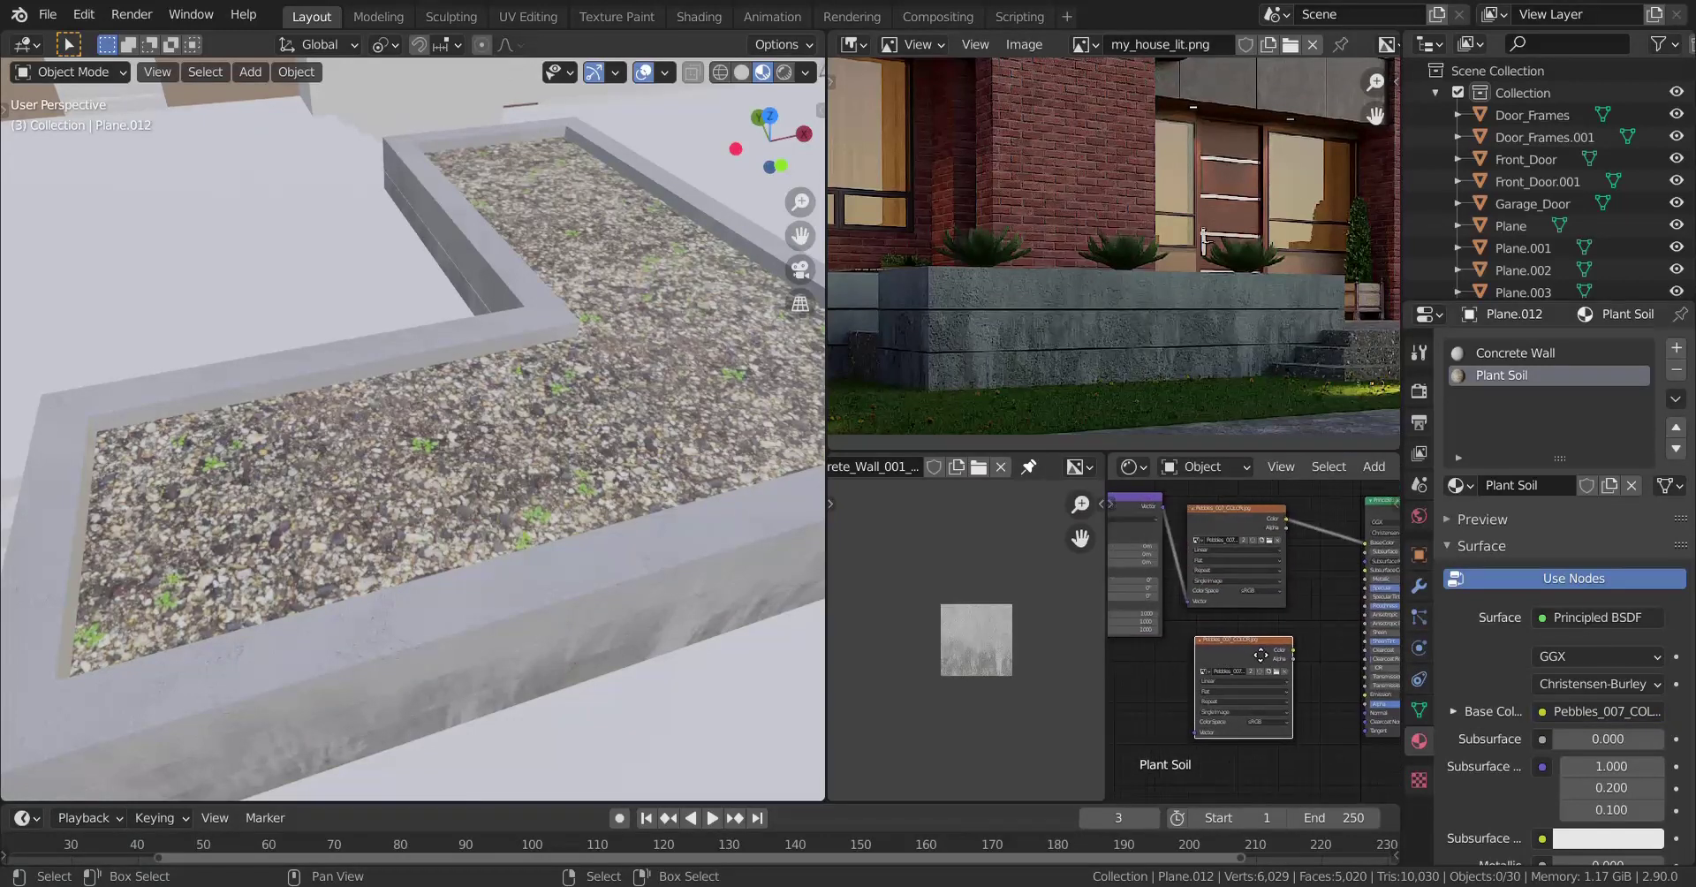
{"action": "middle_click_drag", "start_coordinate": [1186, 655], "coordinate": [1240, 664]}
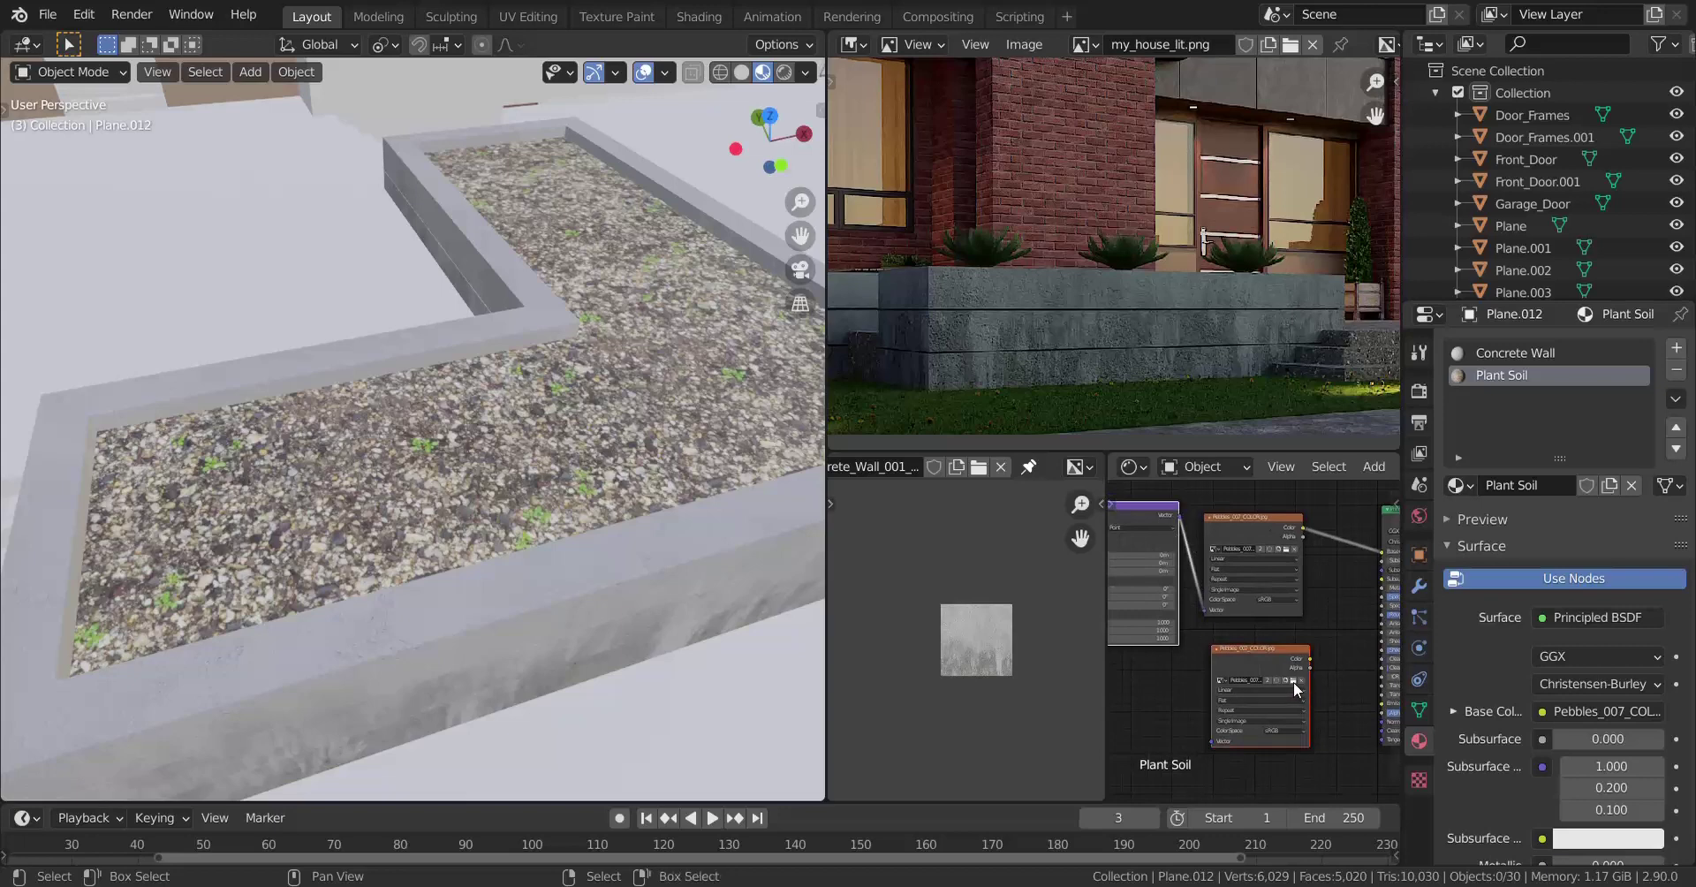
{"action": "key", "text": "f"}
Load Pebbles_007_NORM.jpg into the duplicated texture node and set its color space to Non-Color.
{"action": "left_click", "coordinate": [1290, 682]}
{"action": "left_click", "coordinate": [811, 188]}
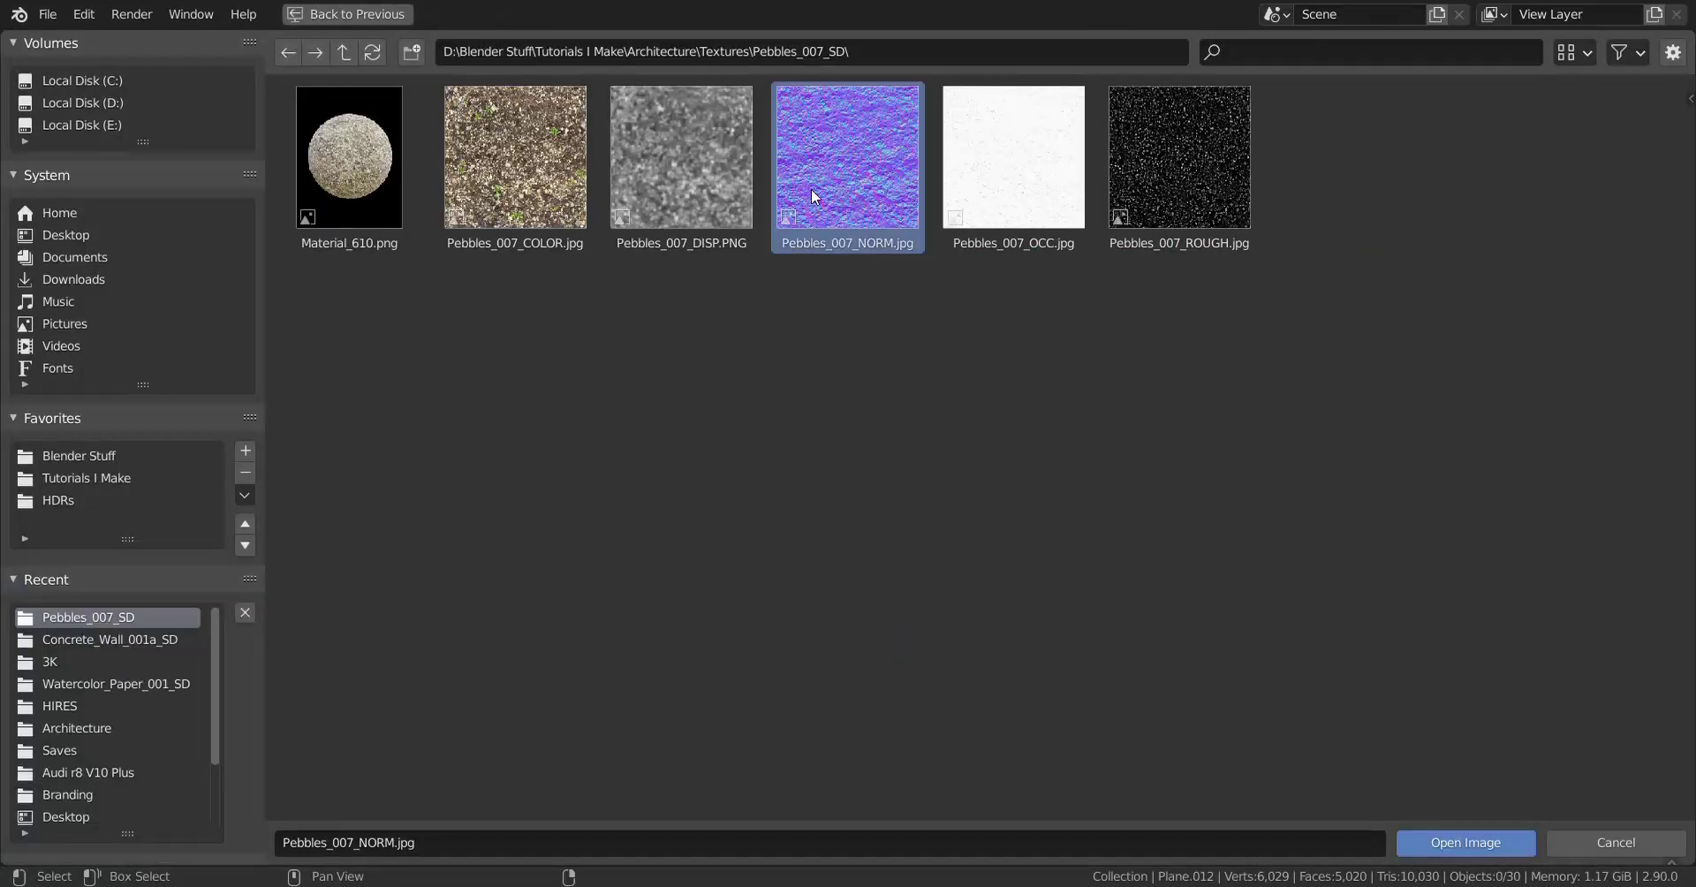
{"action": "double_click", "coordinate": [811, 189]}
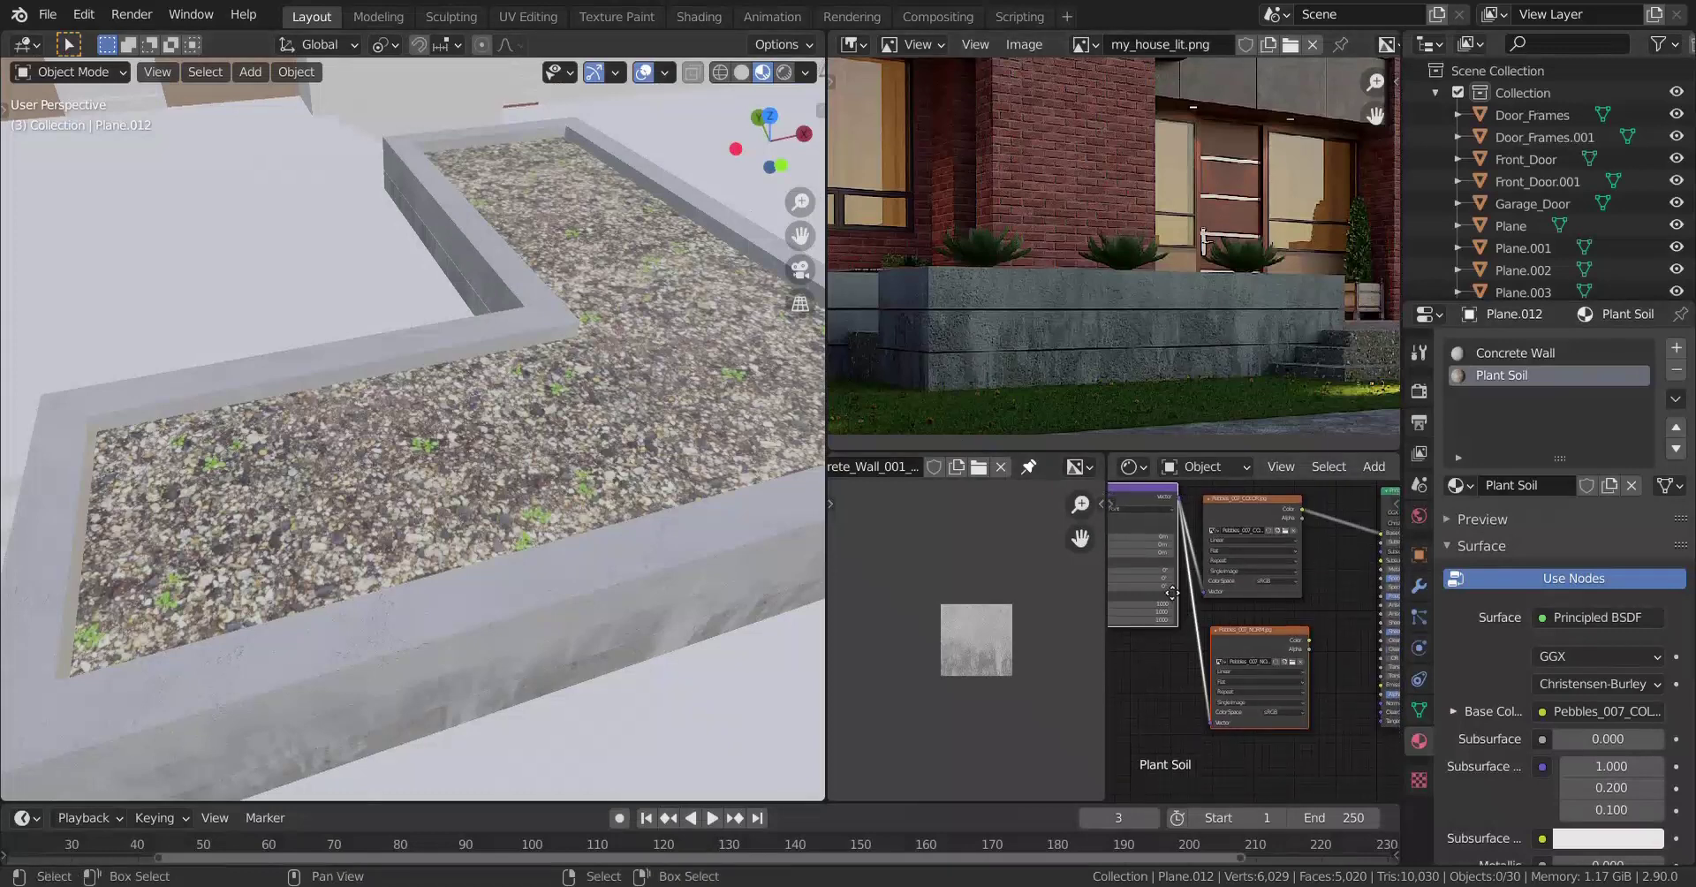
{"action": "key", "text": "KP_Decimal"}
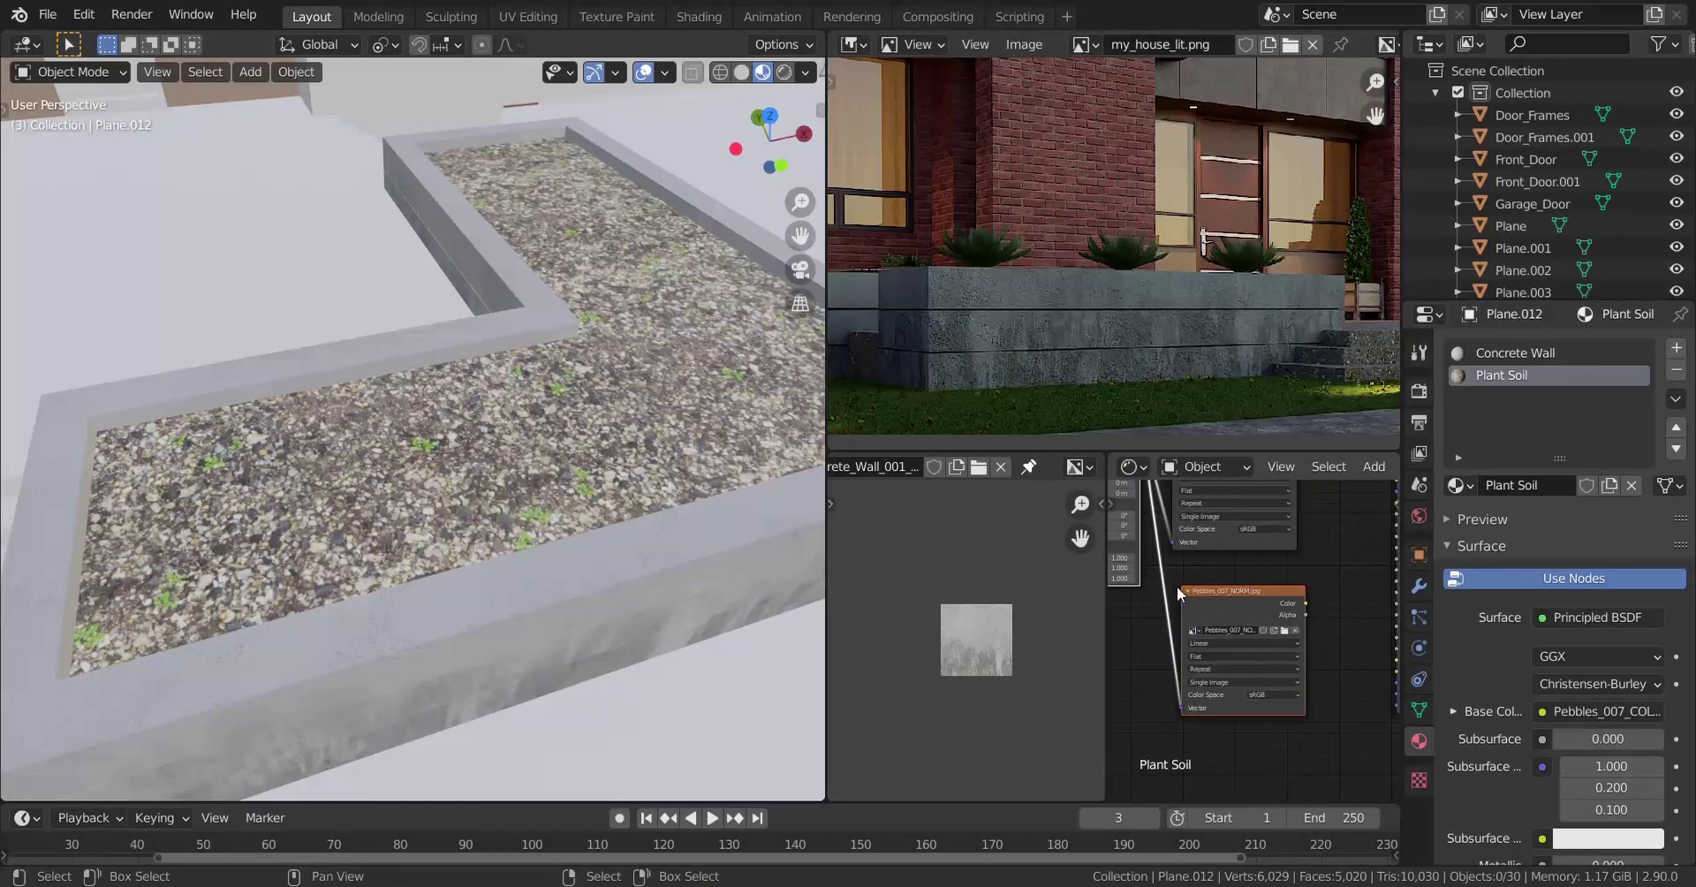
{"action": "key", "text": "KP_Decimal"}
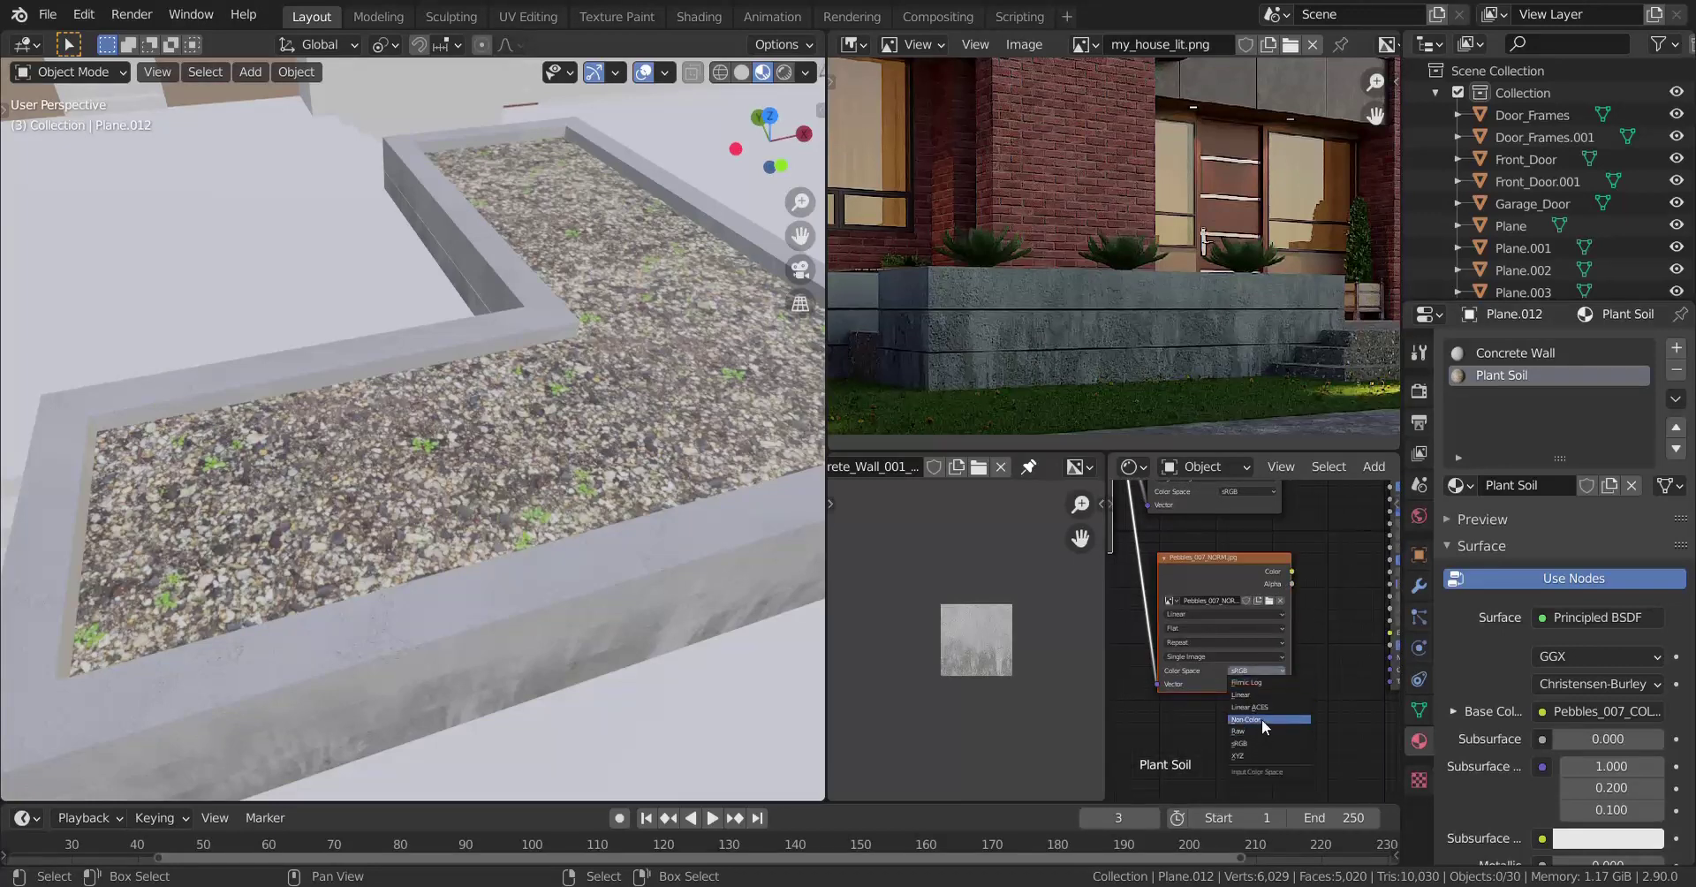
{"action": "left_click", "coordinate": [1262, 719]}
Add a Normal Map node linking the pebble normal texture's color to the Principled BSDF's Normal input.
{"action": "scroll", "coordinate": [1306, 629], "scroll_direction": "down", "scroll_amount": 2}
{"action": "key", "text": "shift+a"}
{"action": "mouse_move", "coordinate": [1328, 604]}
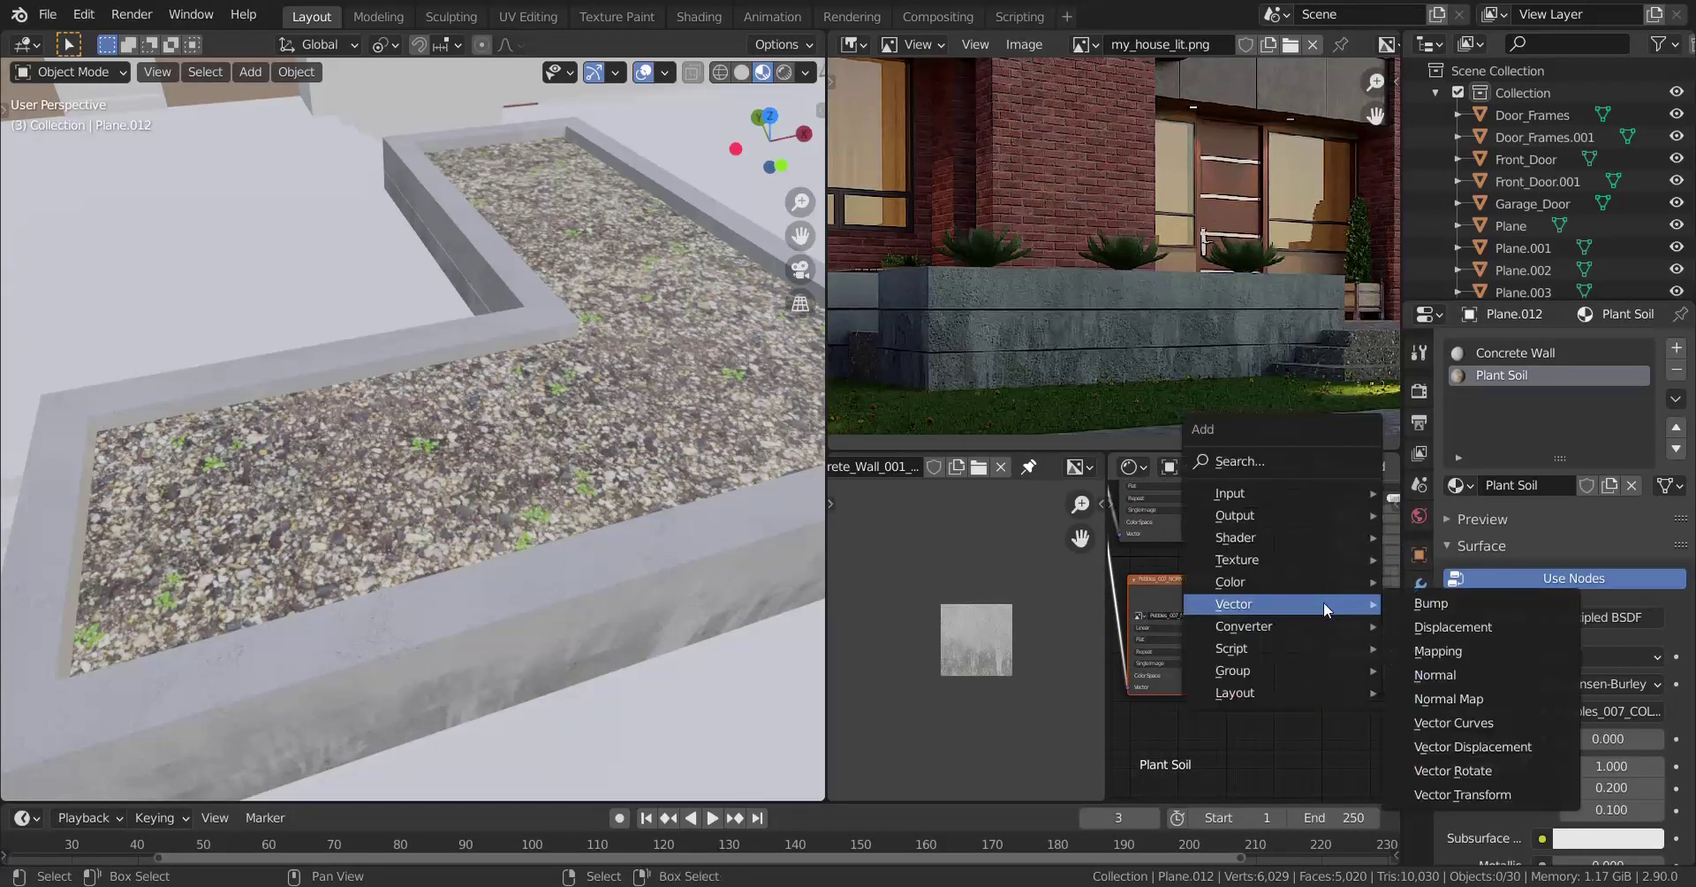
{"action": "left_click", "coordinate": [1455, 702]}
{"action": "left_click", "coordinate": [1246, 587]}
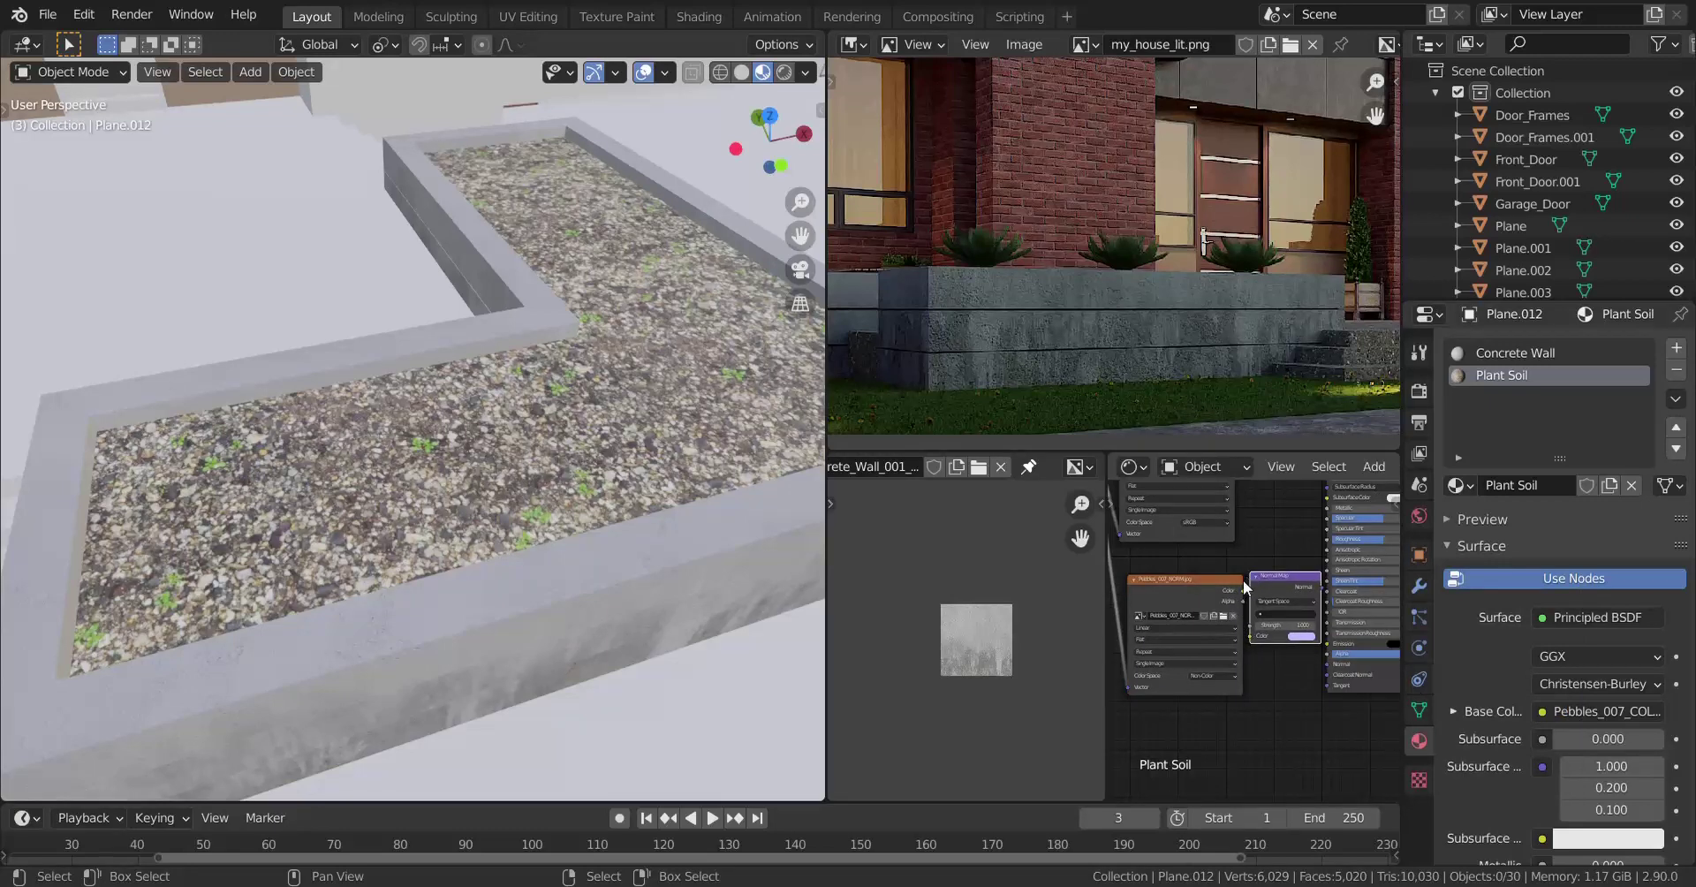
{"action": "left_click", "coordinate": [1221, 590], "text": "shift"}
{"action": "key", "text": "g"}
{"action": "left_click", "coordinate": [1214, 593]}
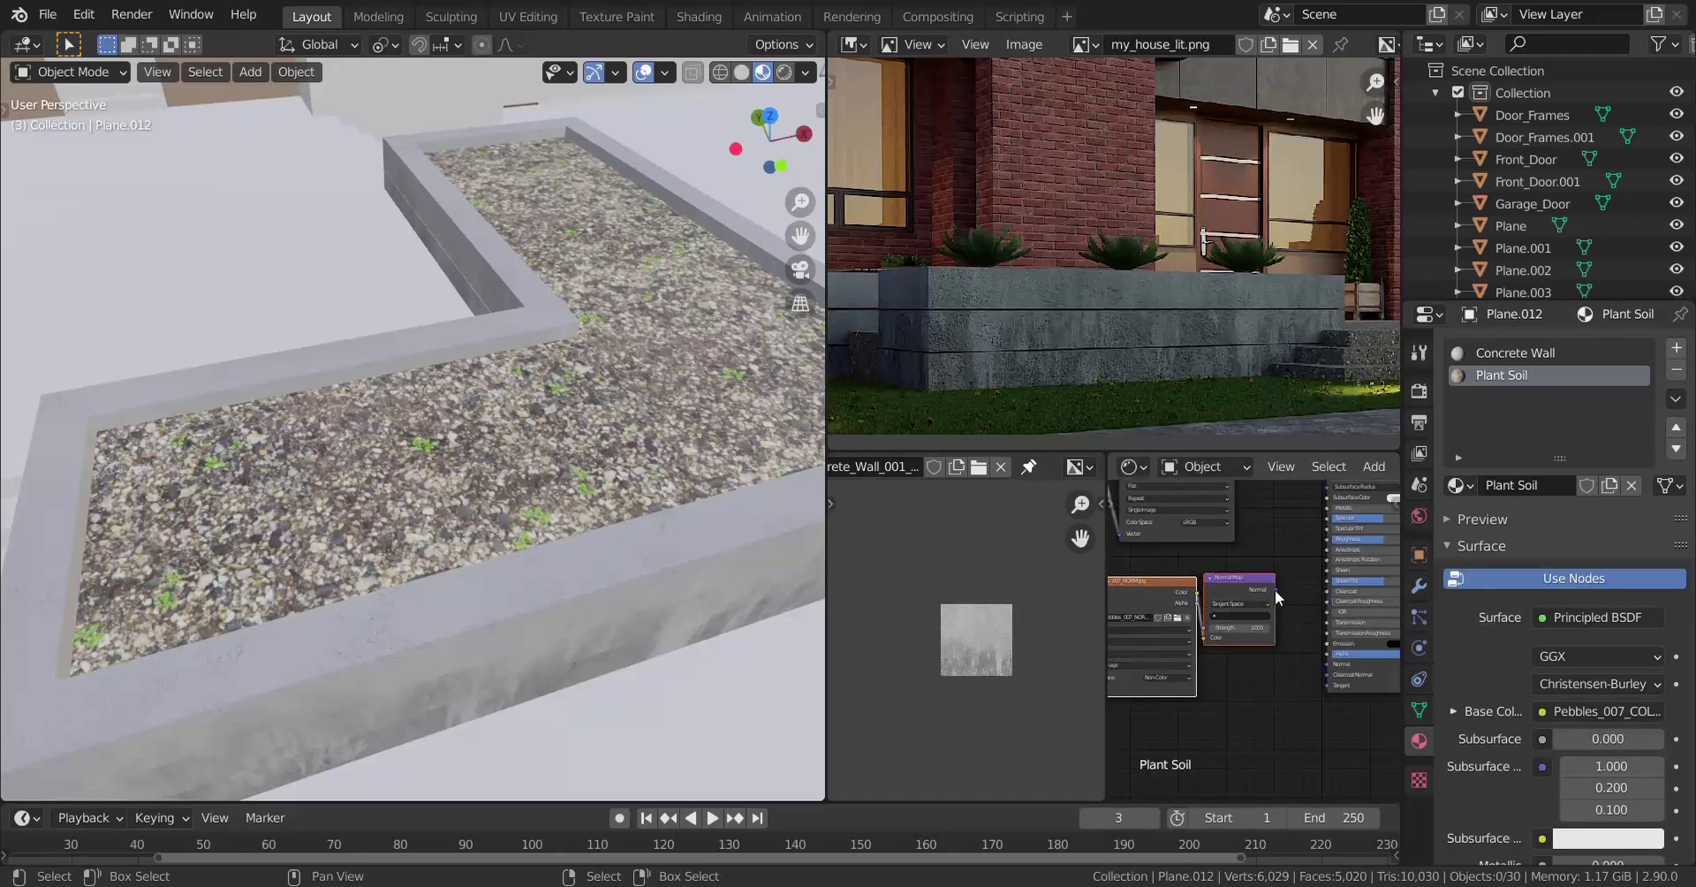
{"action": "left_click_drag", "start_coordinate": [1275, 590], "coordinate": [1328, 665]}
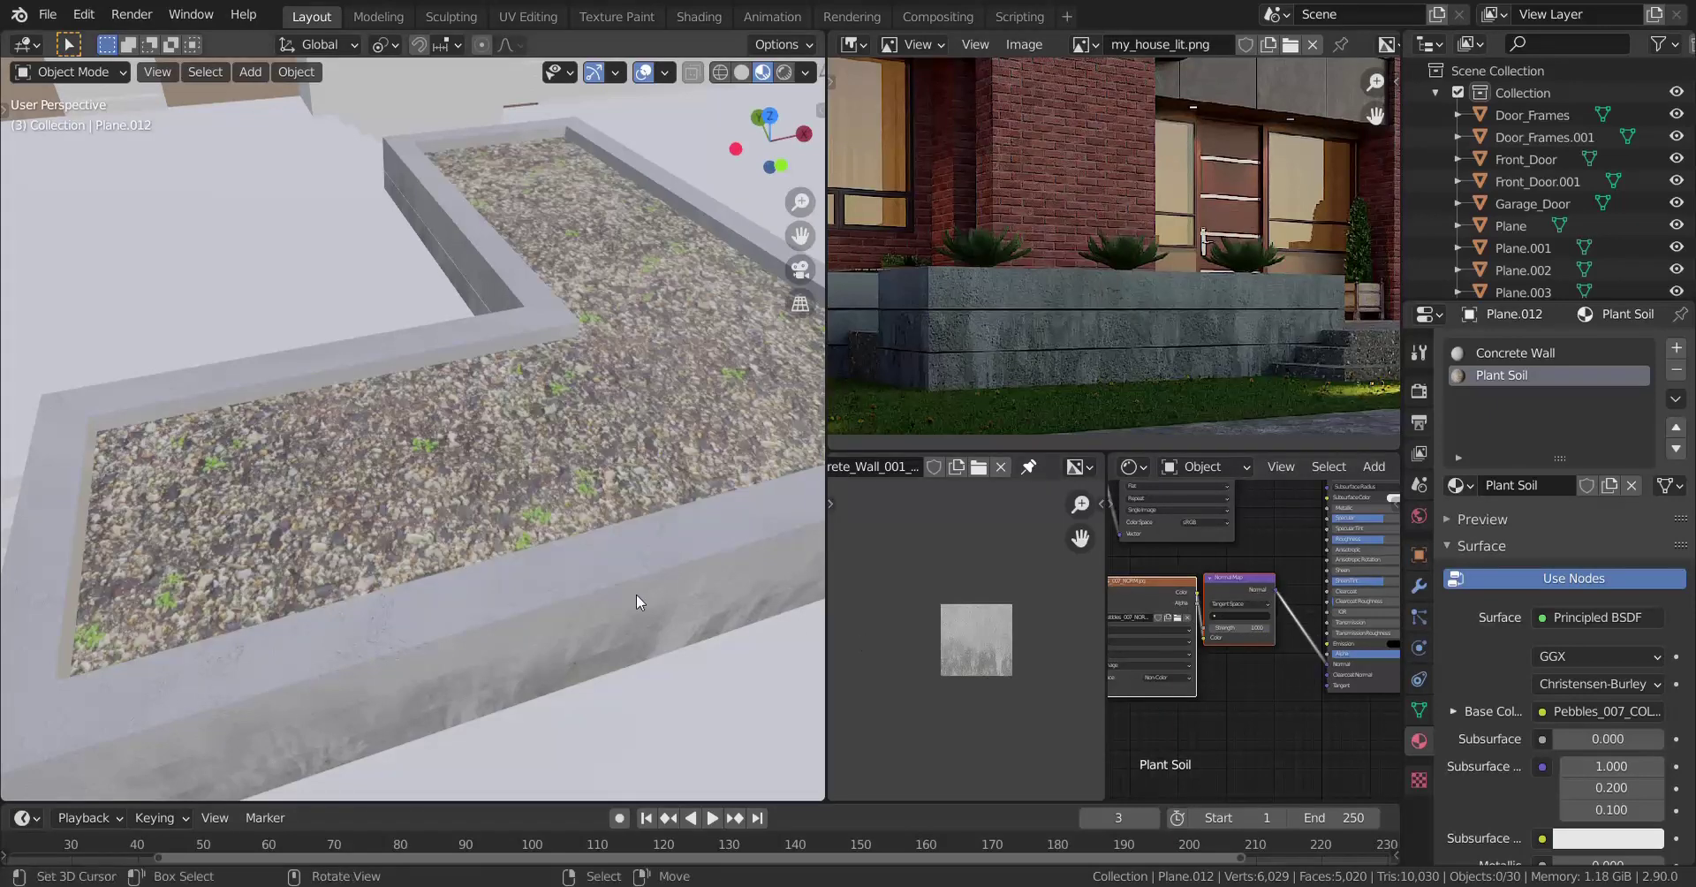
Check the soil relief across the planters and select the entrance floor object with the front steps.
{"action": "mouse_move", "coordinate": [585, 576]}
{"action": "middle_mouse_down"}
{"action": "mouse_move", "coordinate": [560, 624]}
{"action": "mouse_move", "coordinate": [584, 568]}
{"action": "middle_mouse_up"}
{"action": "middle_click_drag", "start_coordinate": [583, 415], "coordinate": [477, 439]}
{"action": "left_click", "coordinate": [464, 509]}
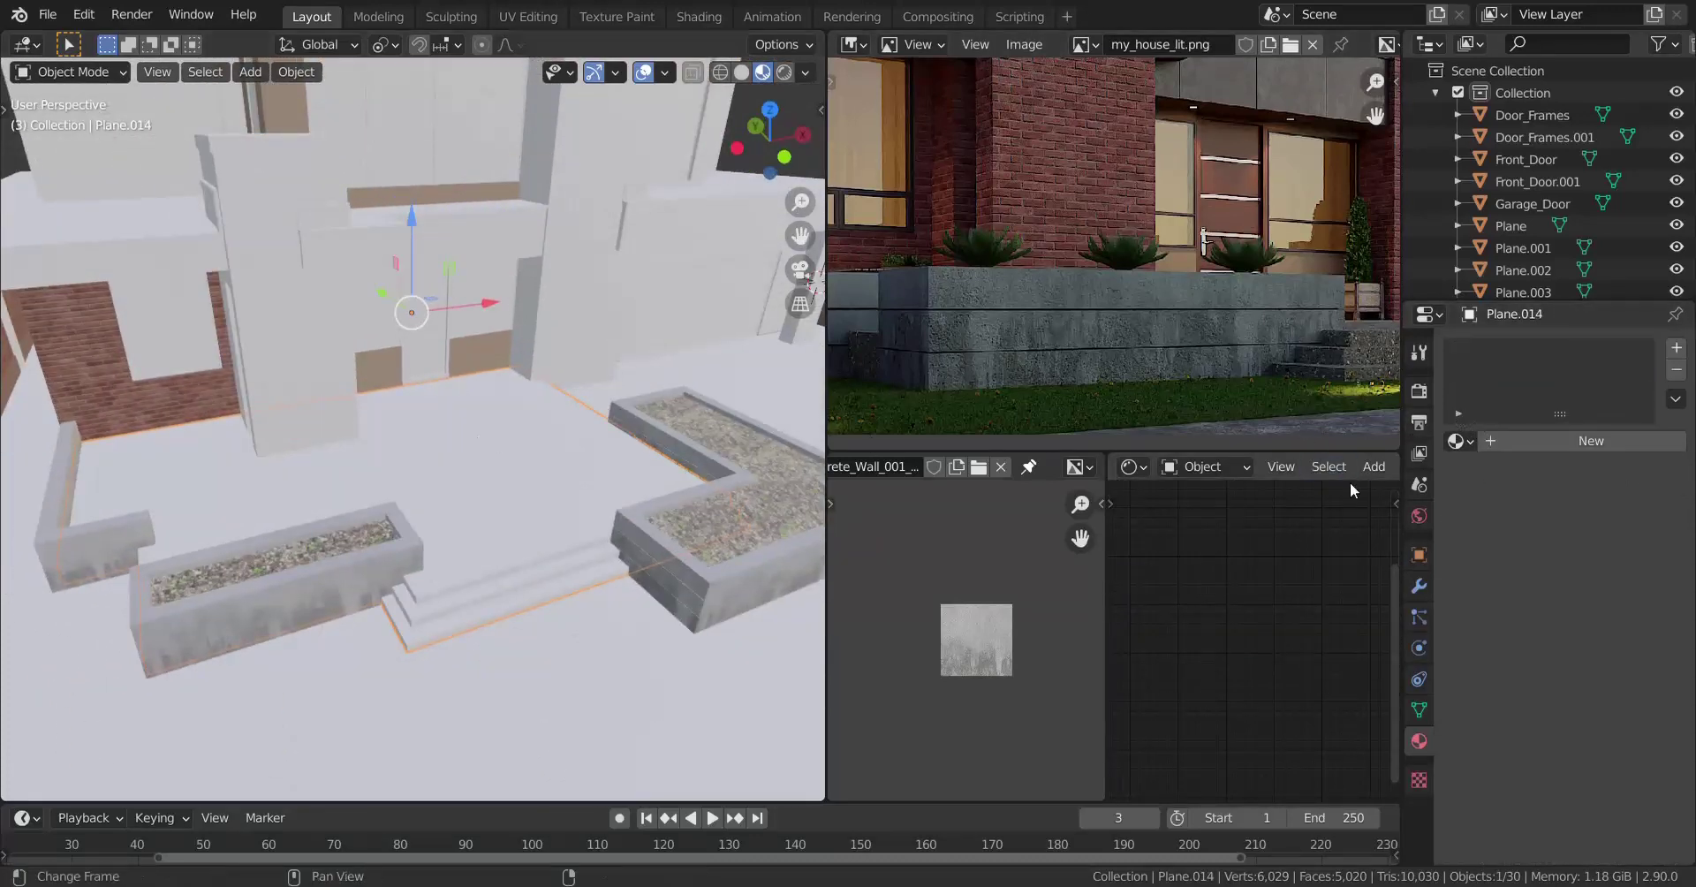
Create a material named Floor for the entrance floor and give its Principled BSDF an image texture with mapping nodes.
{"action": "left_click", "coordinate": [1550, 442]}
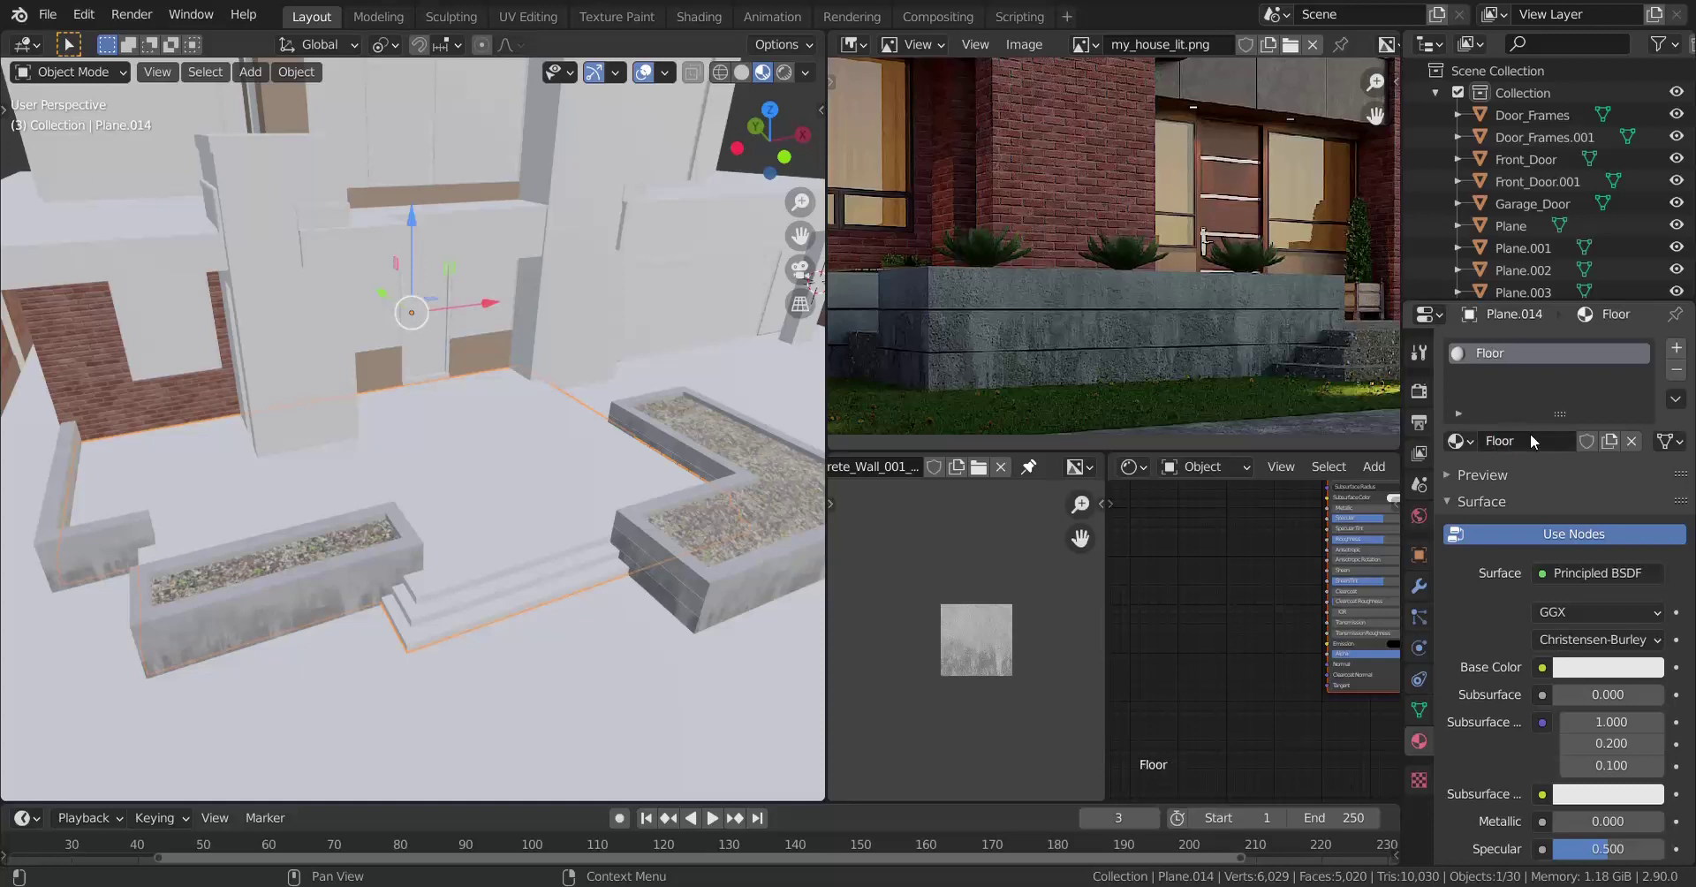
{"action": "scroll", "coordinate": [1249, 571], "scroll_direction": "down", "scroll_amount": 5}
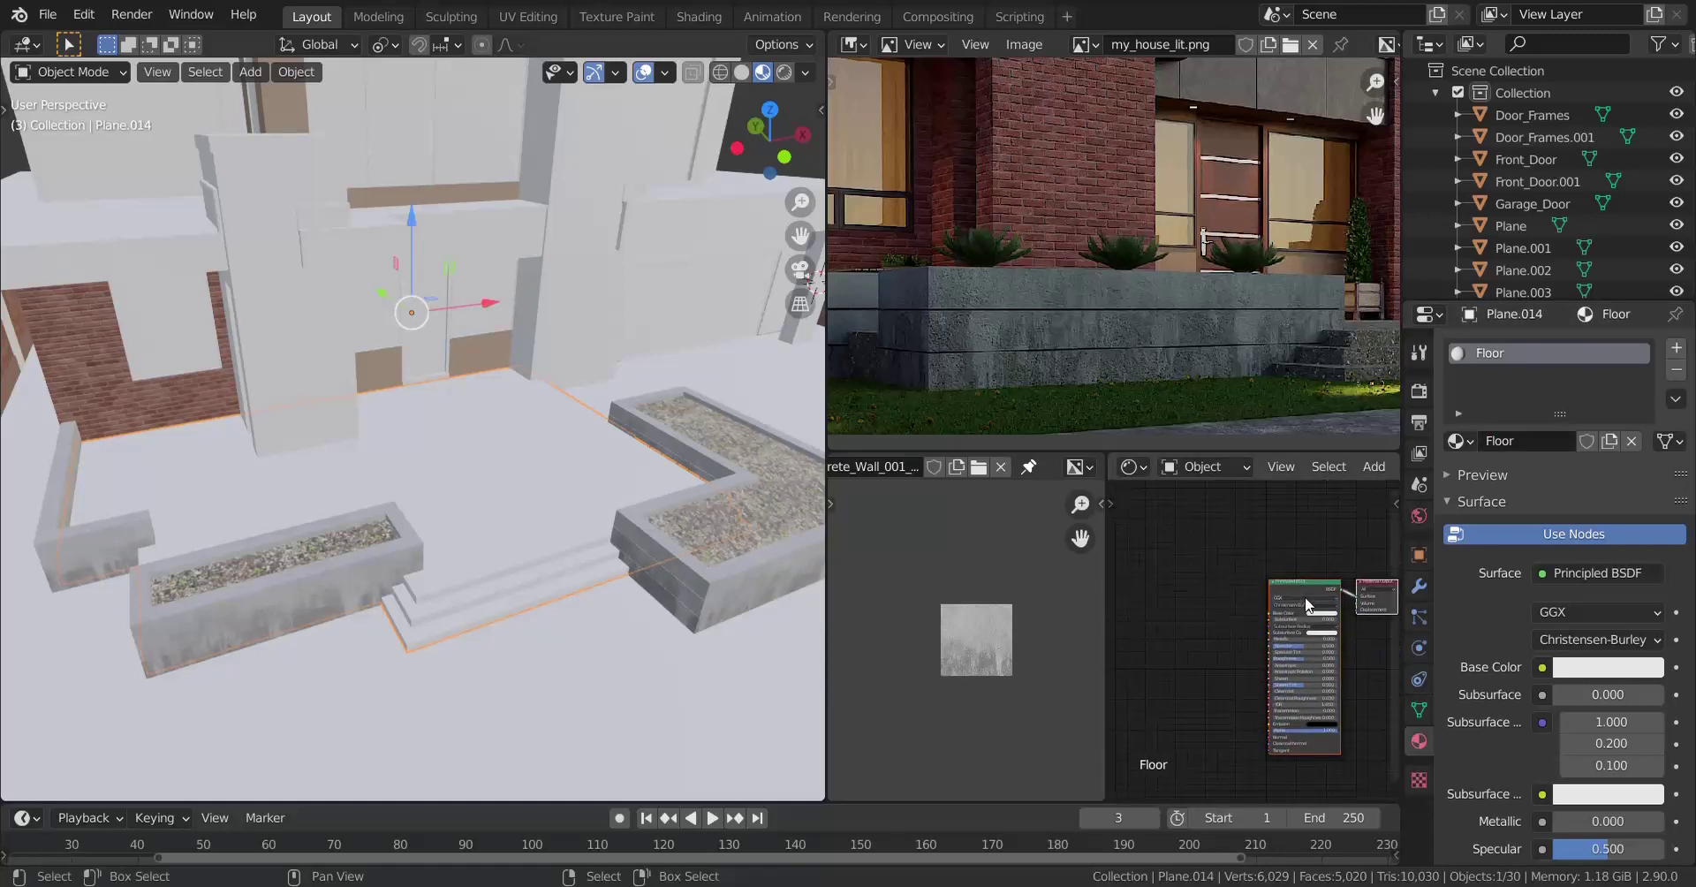
{"action": "left_click", "coordinate": [1306, 589]}
{"action": "key", "text": "ctrl+t"}
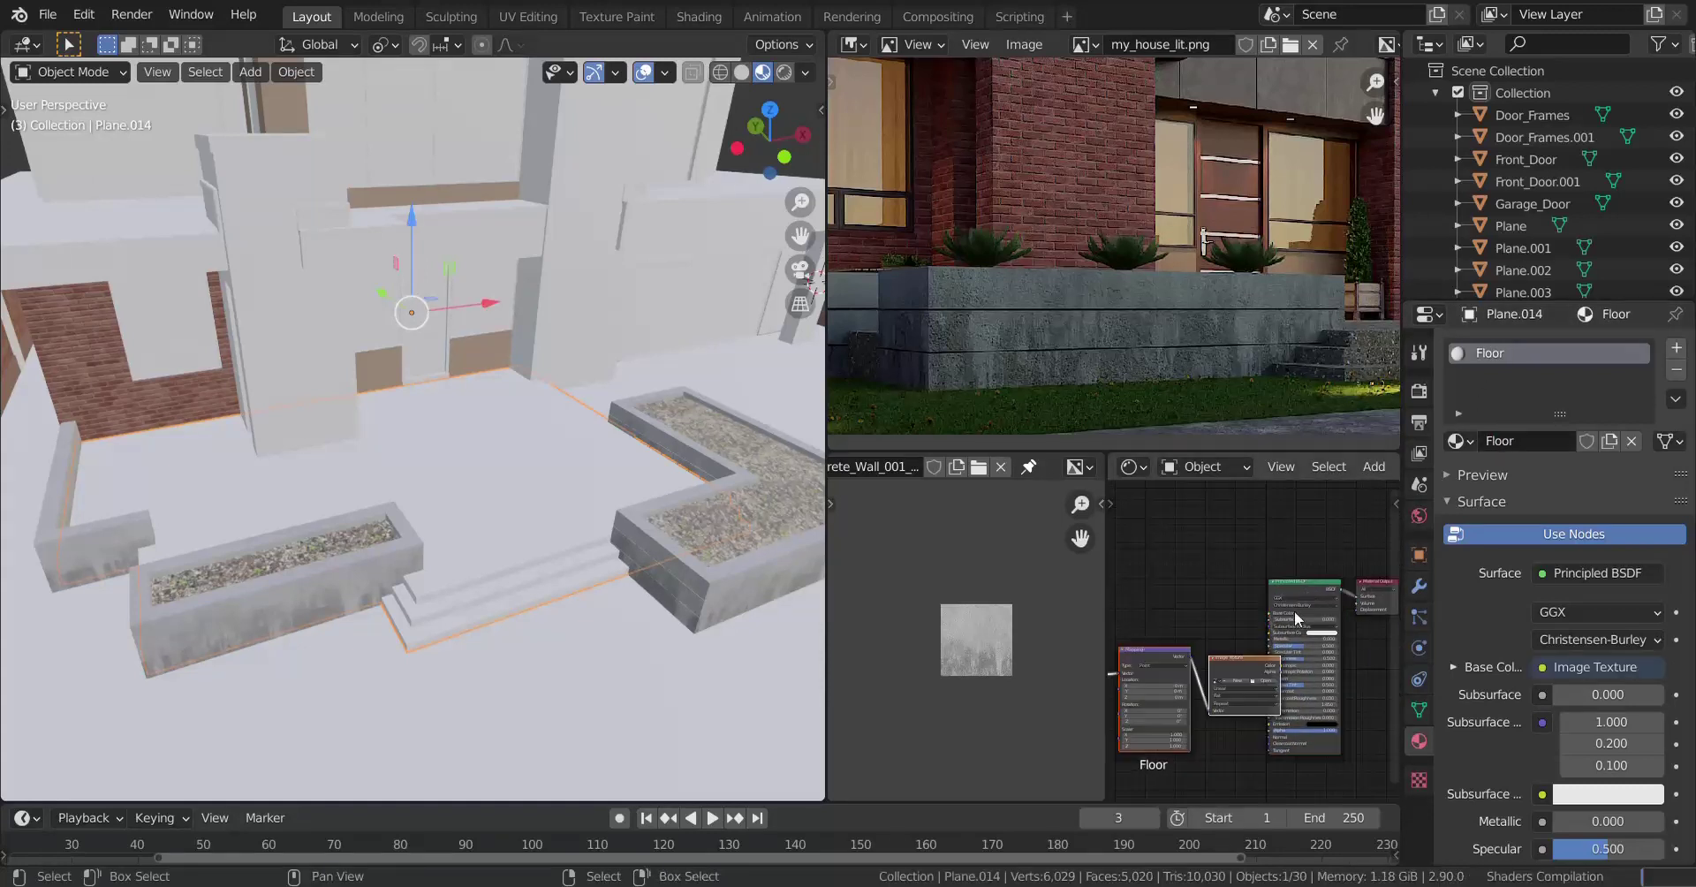
Load concrete_floor_01_diff_4k.jpg from the Textures folder's concrete_floor_01_4k.jpg subfolder into the floor's base color texture node.
{"action": "left_click", "coordinate": [1224, 567]}
{"action": "scroll", "coordinate": [1251, 562], "scroll_direction": "up", "scroll_amount": 6}
{"action": "middle_click_drag", "start_coordinate": [1251, 561], "coordinate": [1323, 495]}
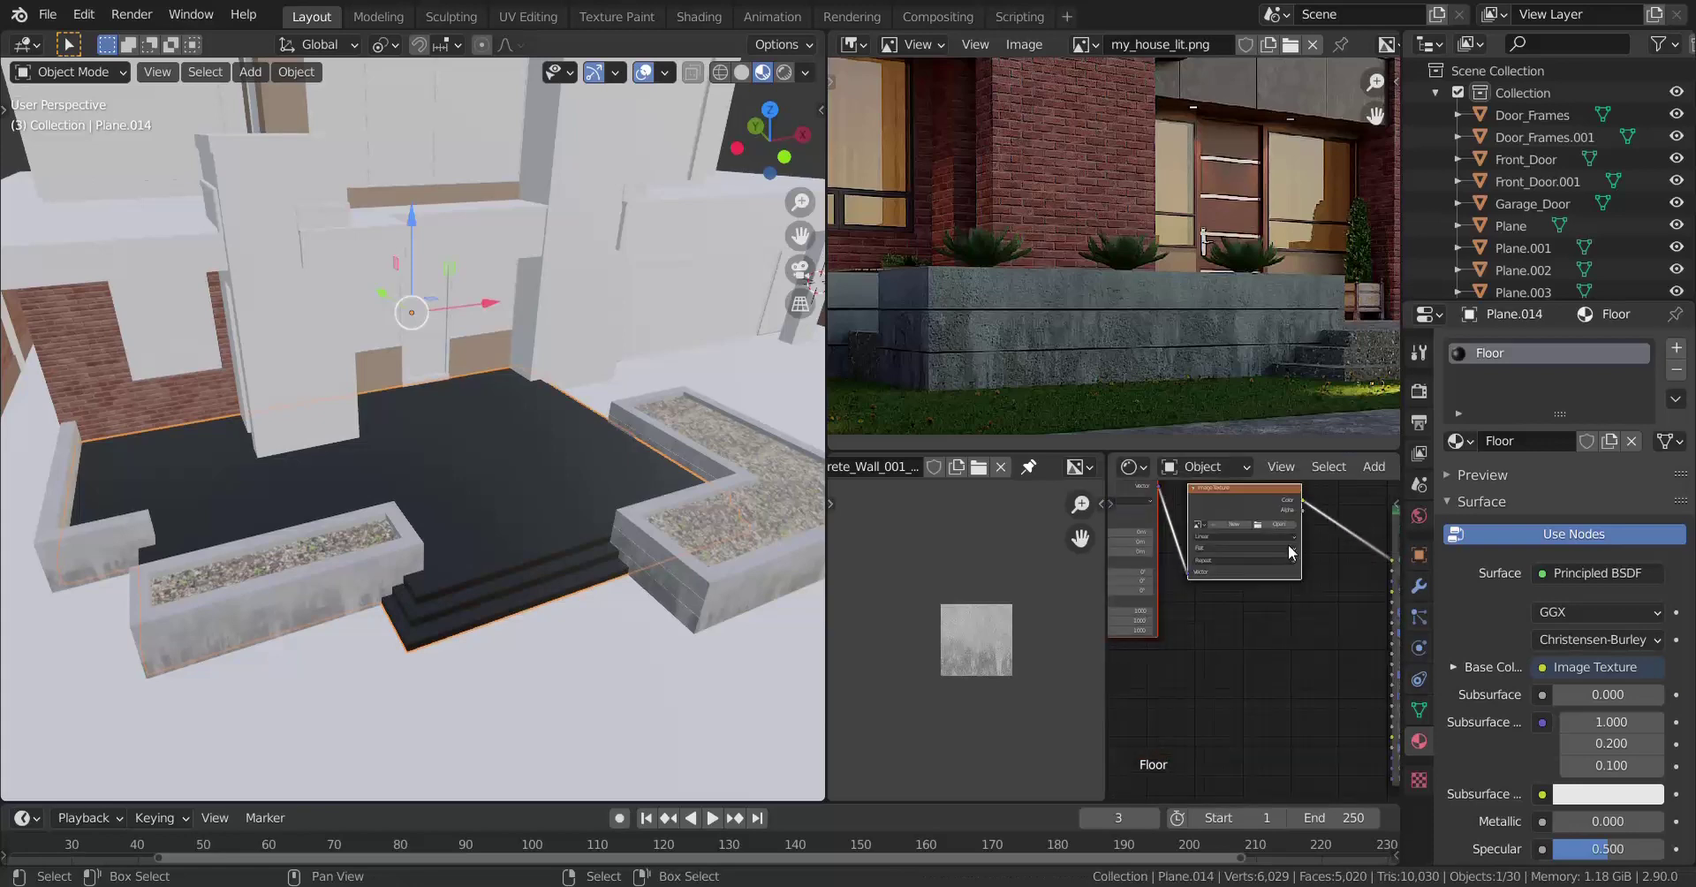
{"action": "left_click", "coordinate": [1270, 526]}
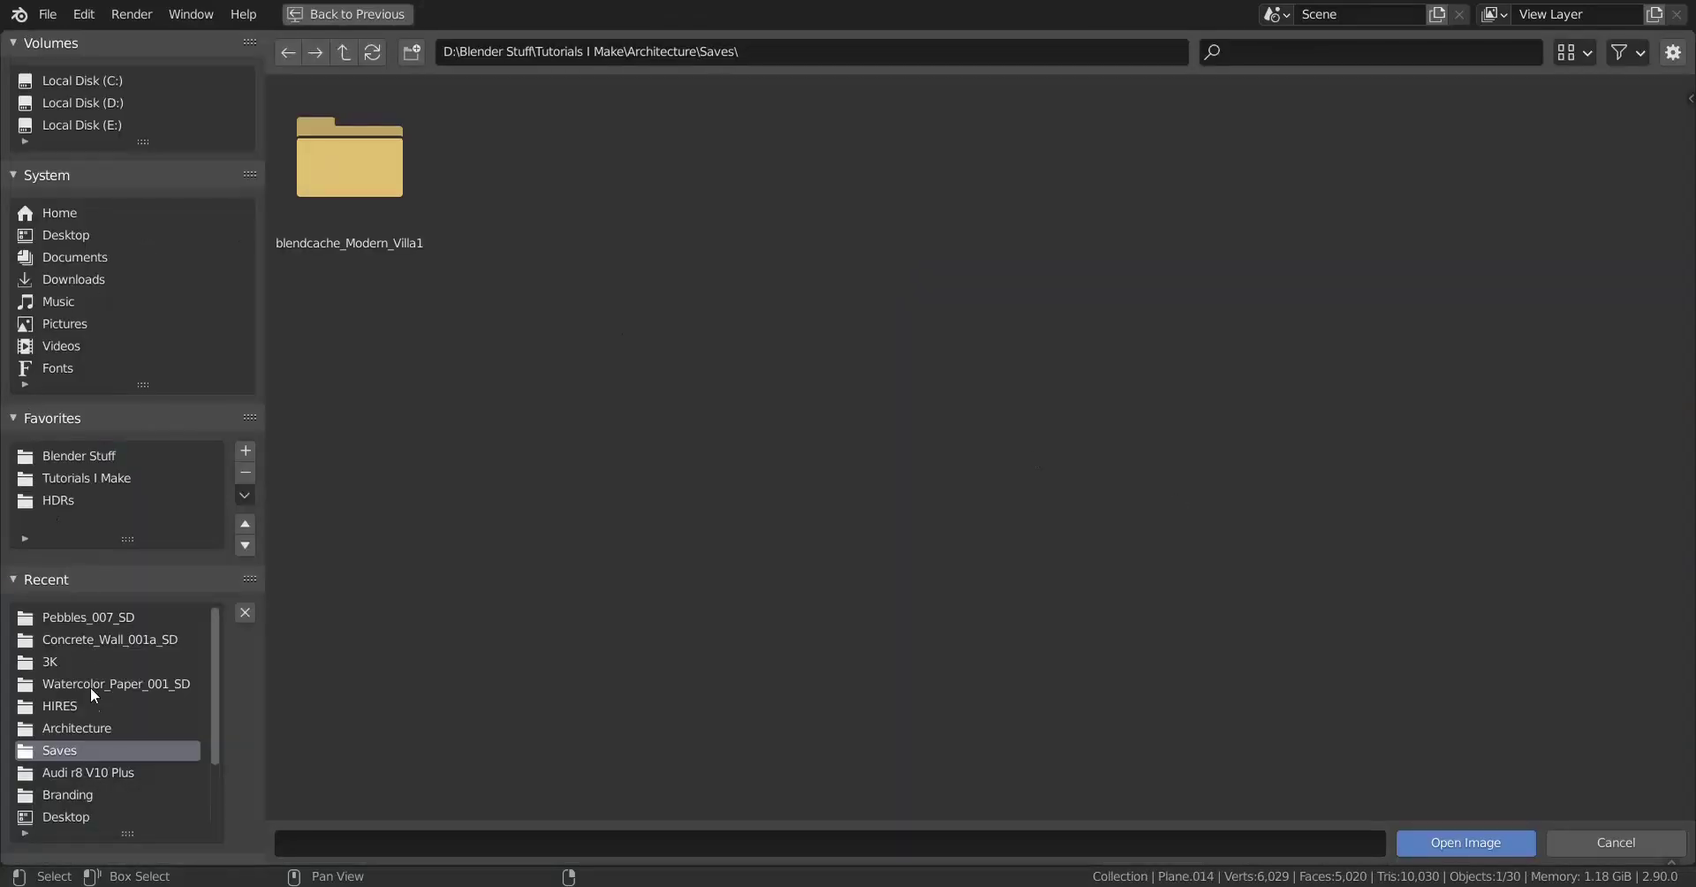
{"action": "left_click", "coordinate": [92, 726]}
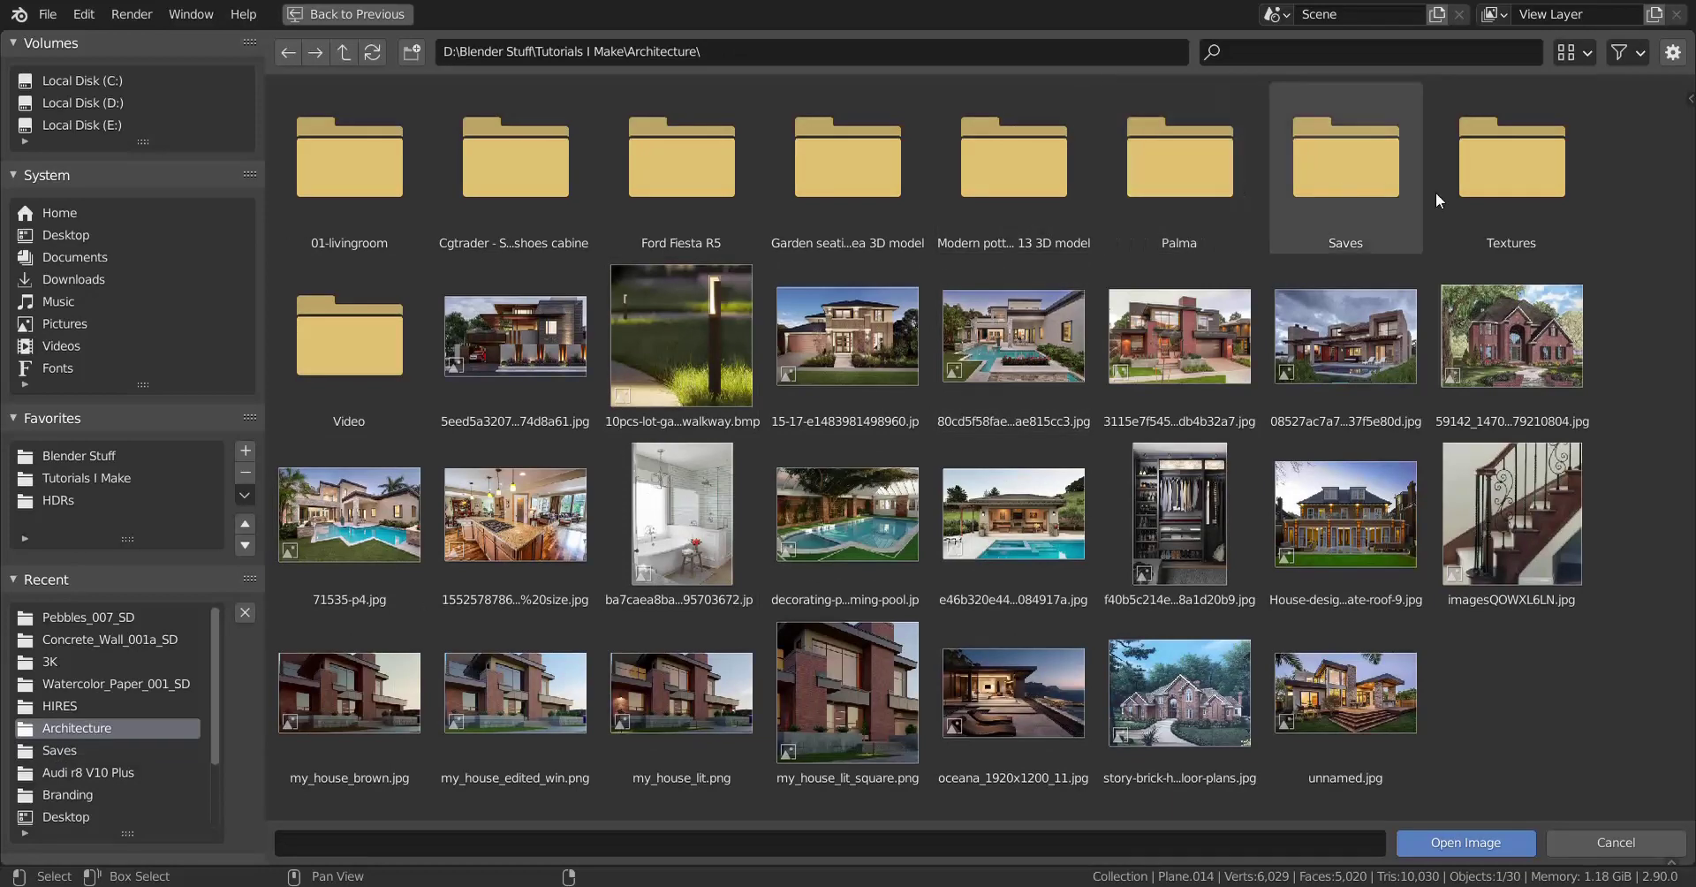
{"action": "left_click", "coordinate": [1480, 199]}
{"action": "left_click", "coordinate": [555, 198]}
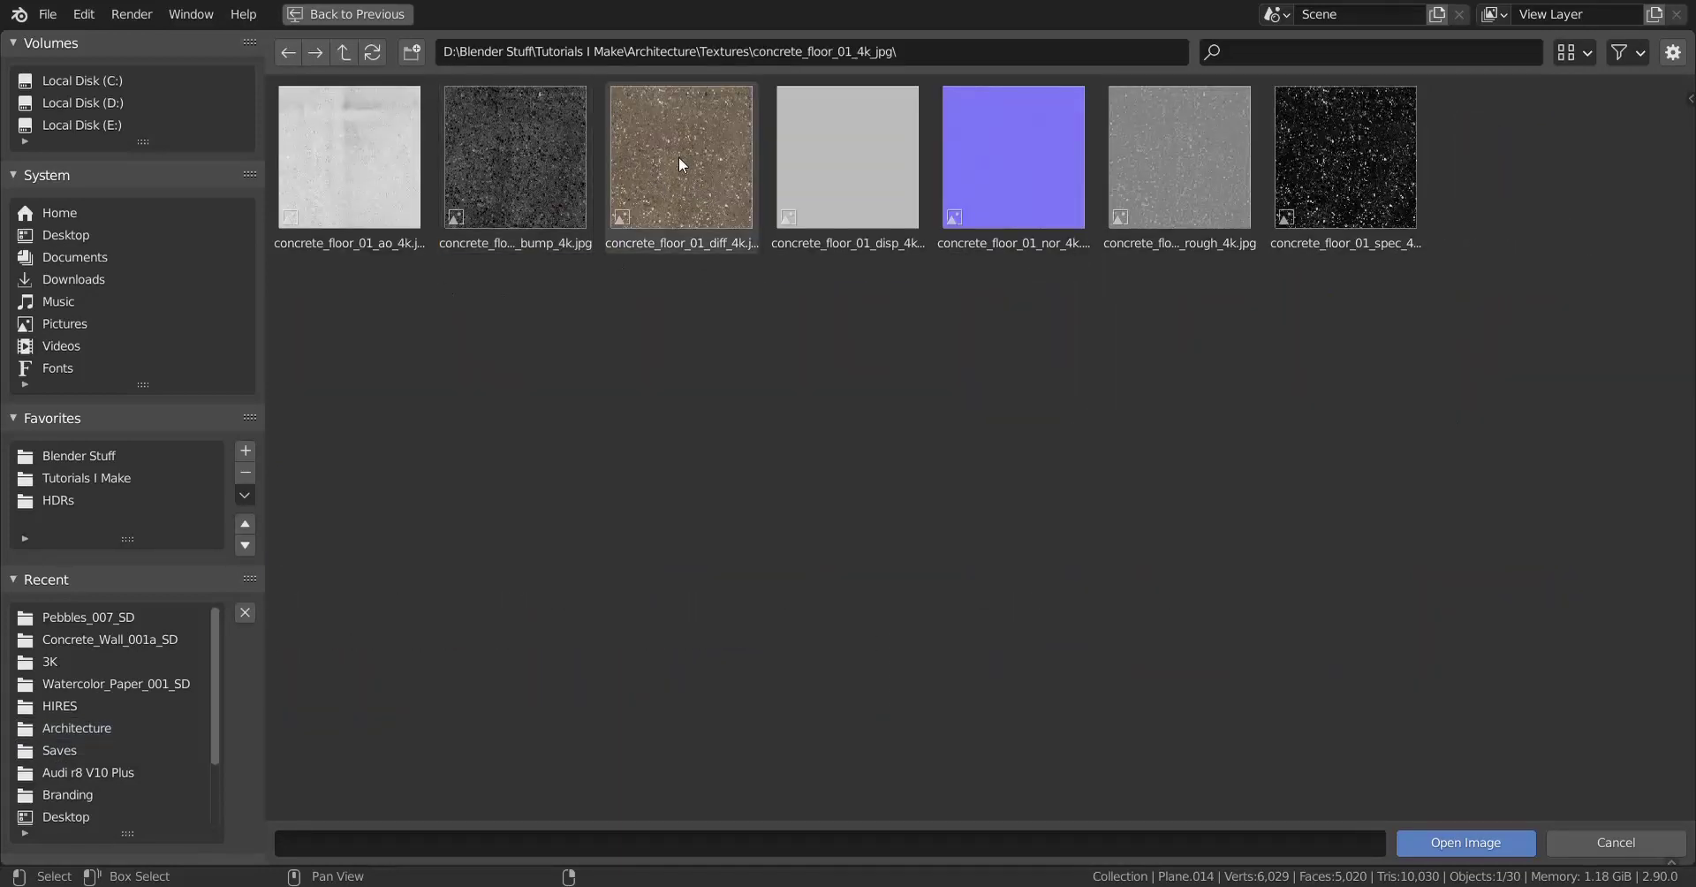
{"action": "double_click", "coordinate": [681, 164]}
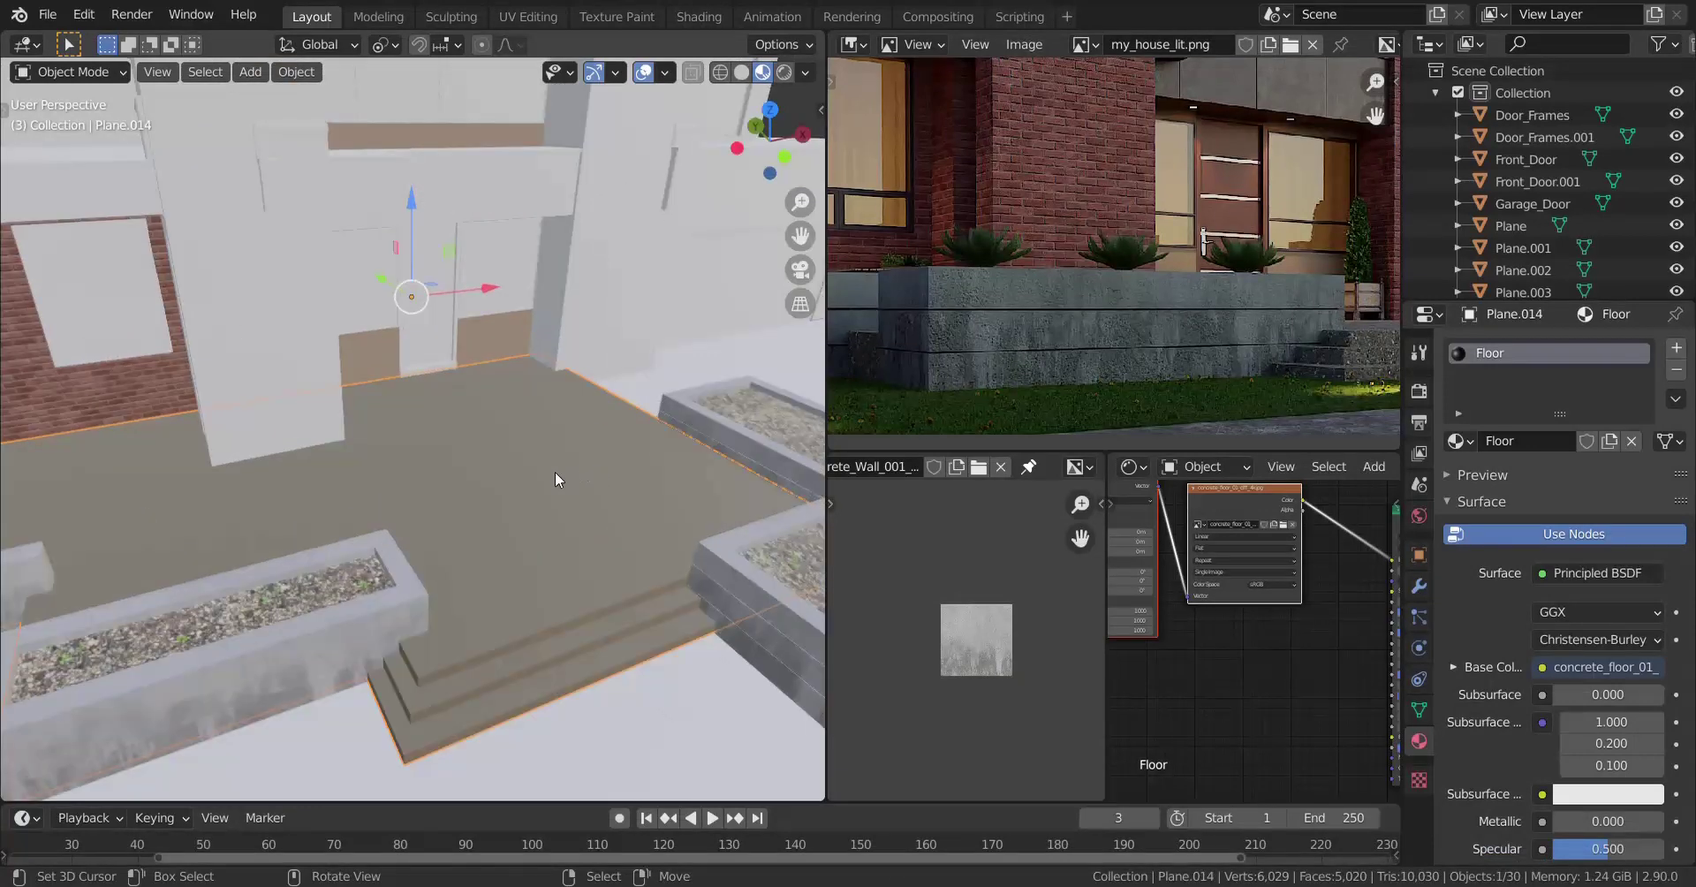
Duplicate the floor color texture node below the original and load concrete_floor_01_rough_4k.jpg into the copy.
{"action": "scroll", "coordinate": [1264, 552], "scroll_direction": "down", "scroll_amount": 2}
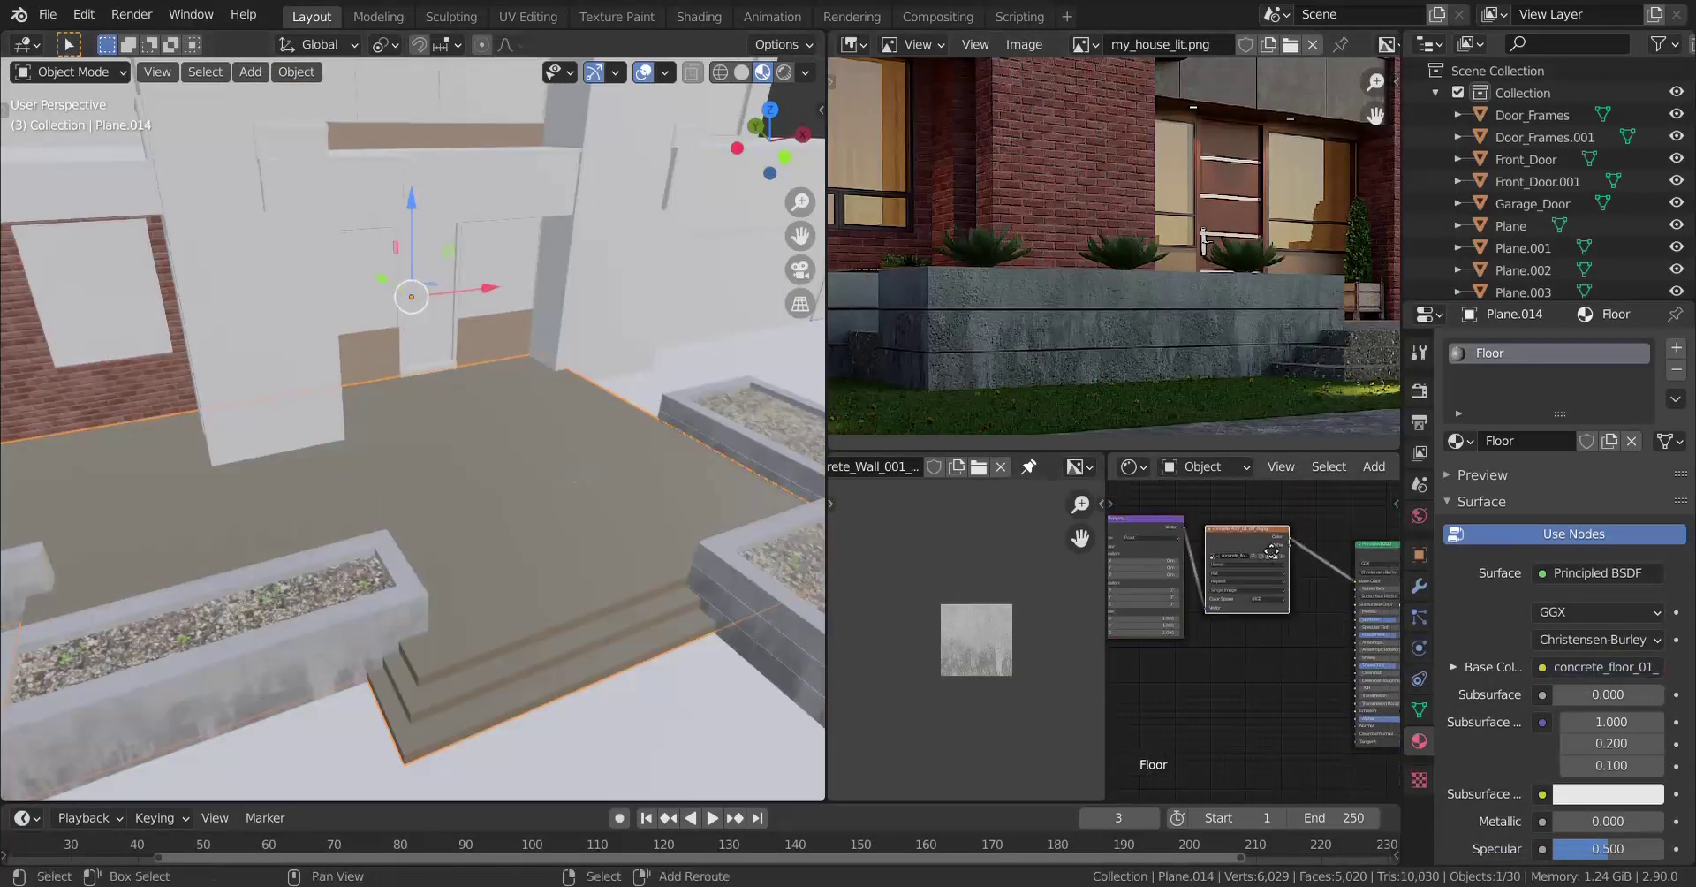
{"action": "left_click_drag", "start_coordinate": [1273, 551], "coordinate": [1272, 643]}
{"action": "scroll", "coordinate": [1237, 604], "scroll_direction": "up", "scroll_amount": 2}
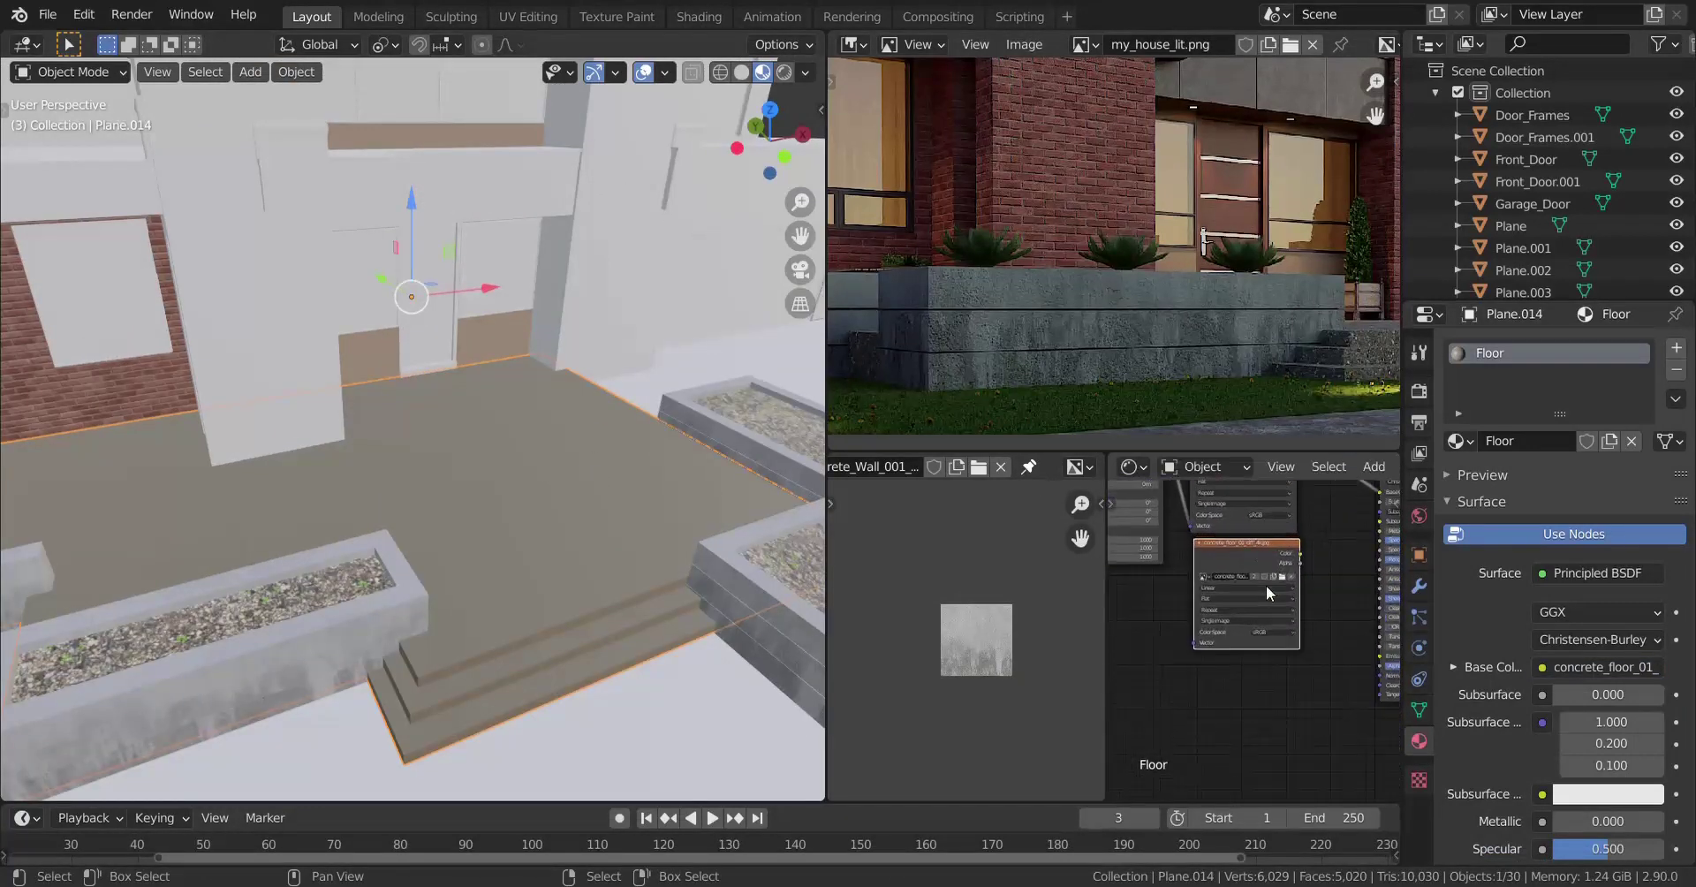
{"action": "left_click", "coordinate": [1284, 574]}
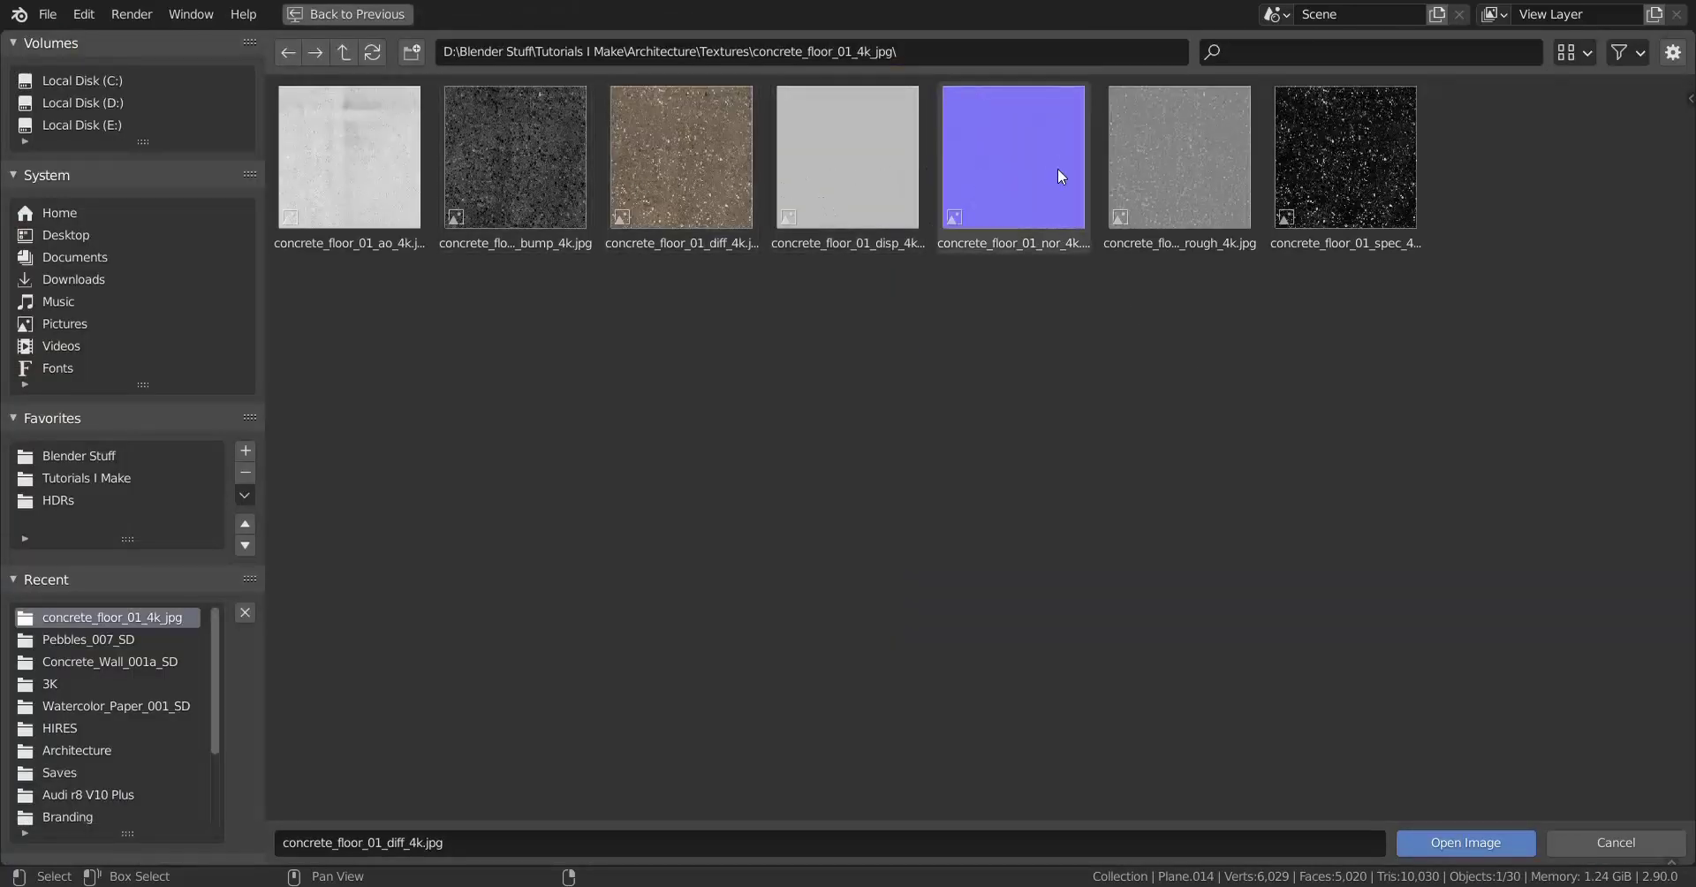
{"action": "double_click", "coordinate": [1121, 174]}
Connect the rough texture's color to the Principled BSDF's Roughness and set the texture's color space to Non-Color.
{"action": "middle_click_drag", "start_coordinate": [1328, 573], "coordinate": [1215, 601]}
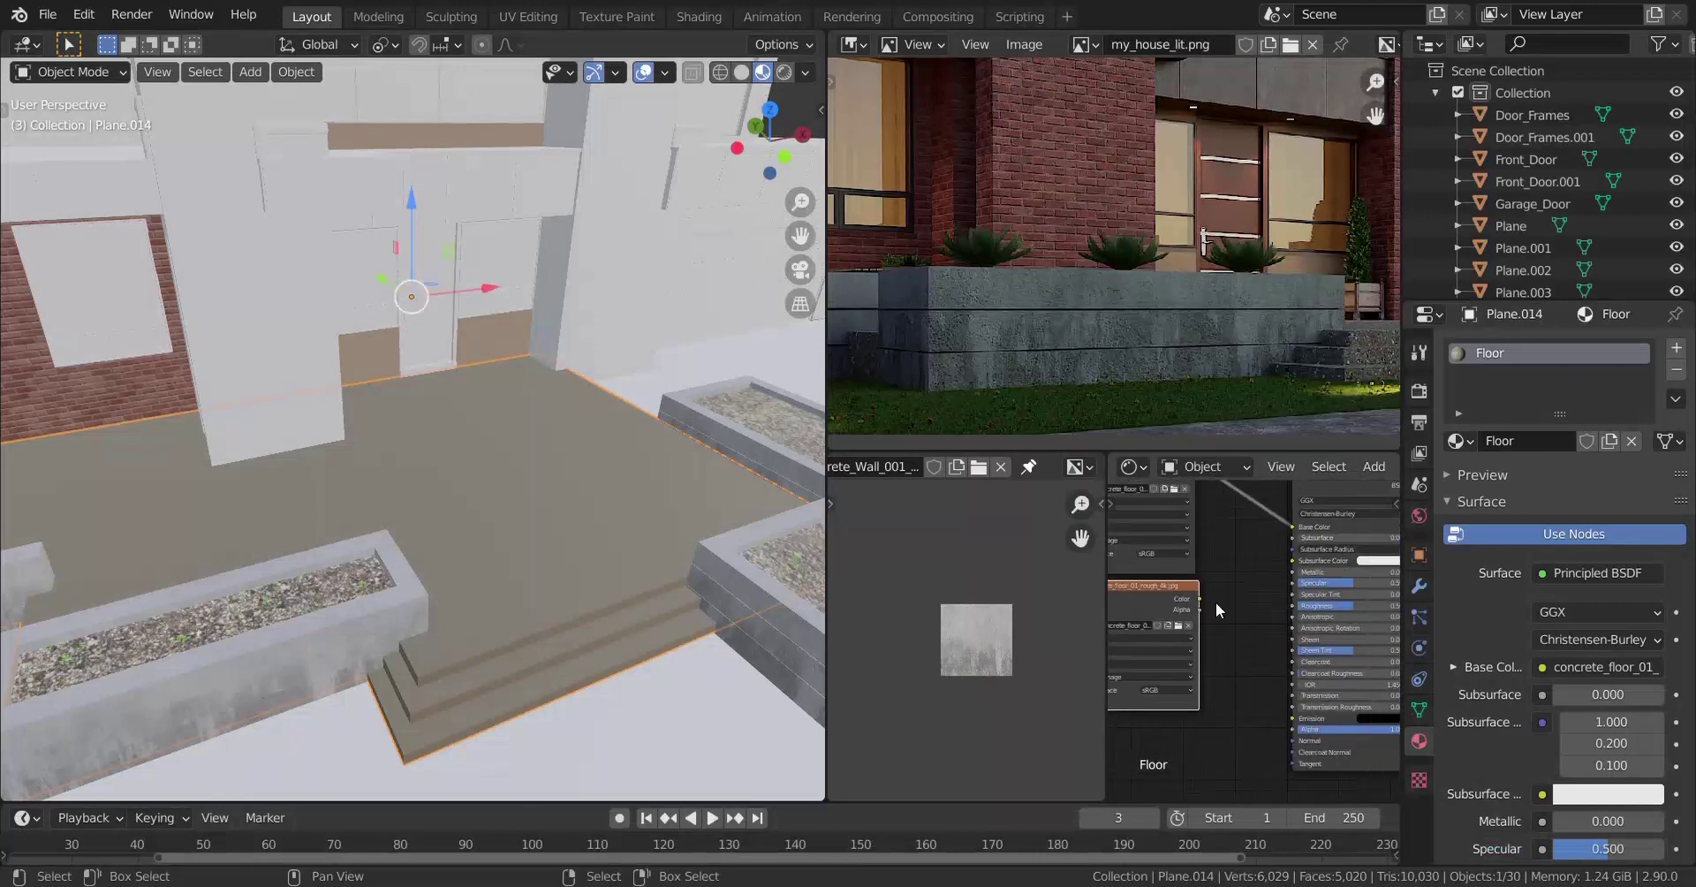
{"action": "left_click_drag", "start_coordinate": [1199, 599], "coordinate": [1293, 606]}
{"action": "scroll", "coordinate": [1253, 634], "scroll_direction": "up", "scroll_amount": 2}
{"action": "left_click", "coordinate": [1342, 665]}
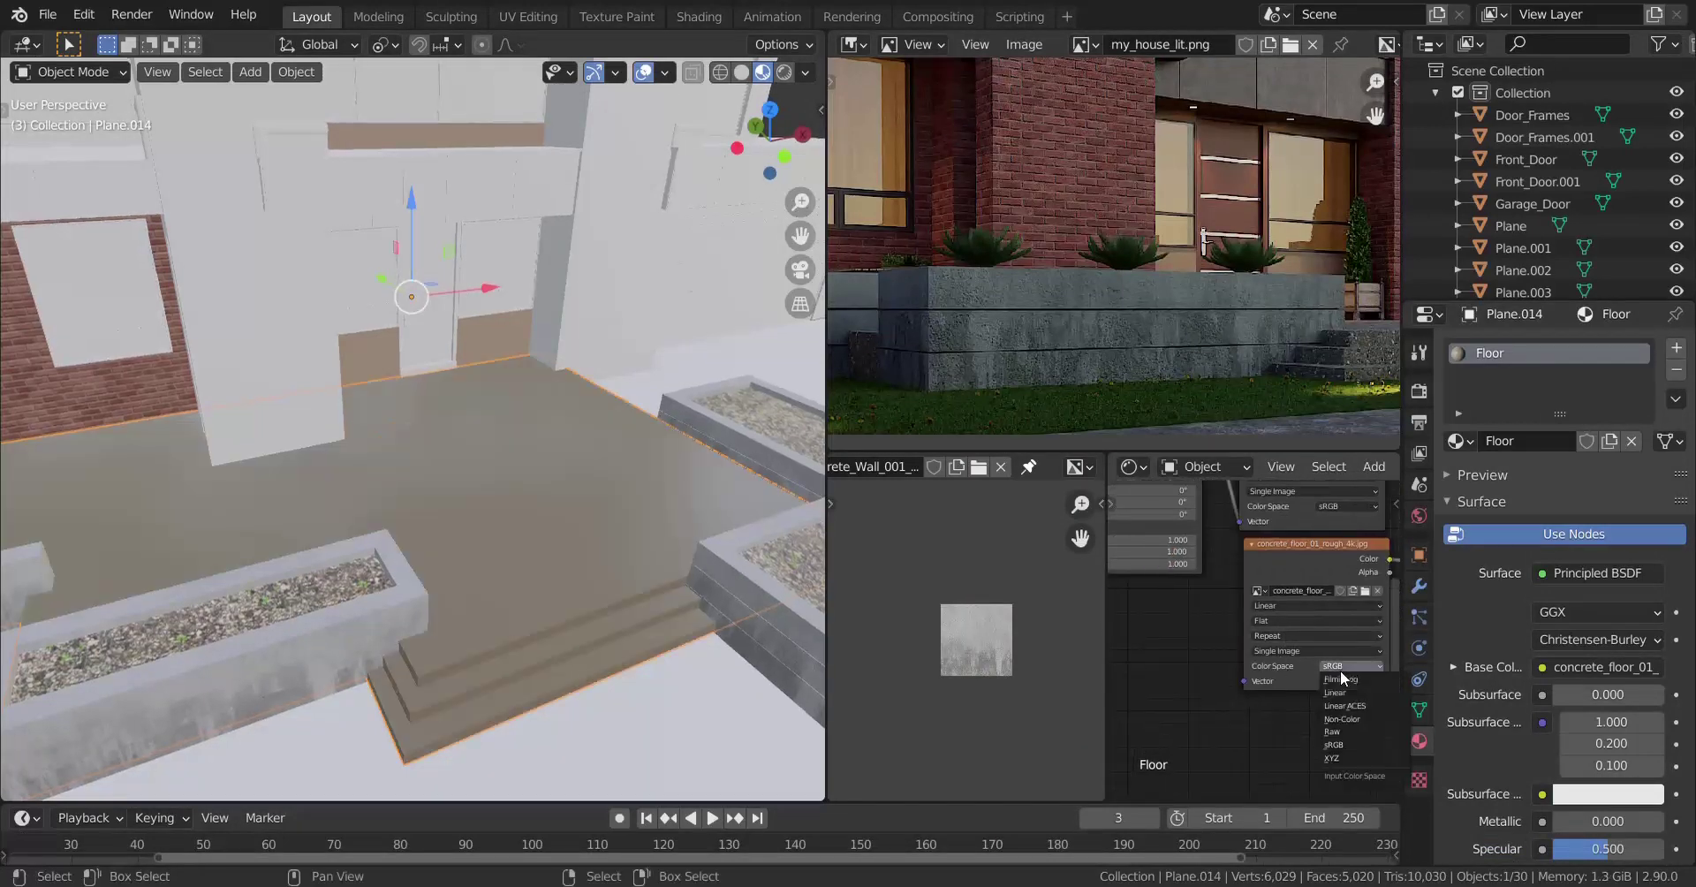
{"action": "left_click", "coordinate": [1348, 718]}
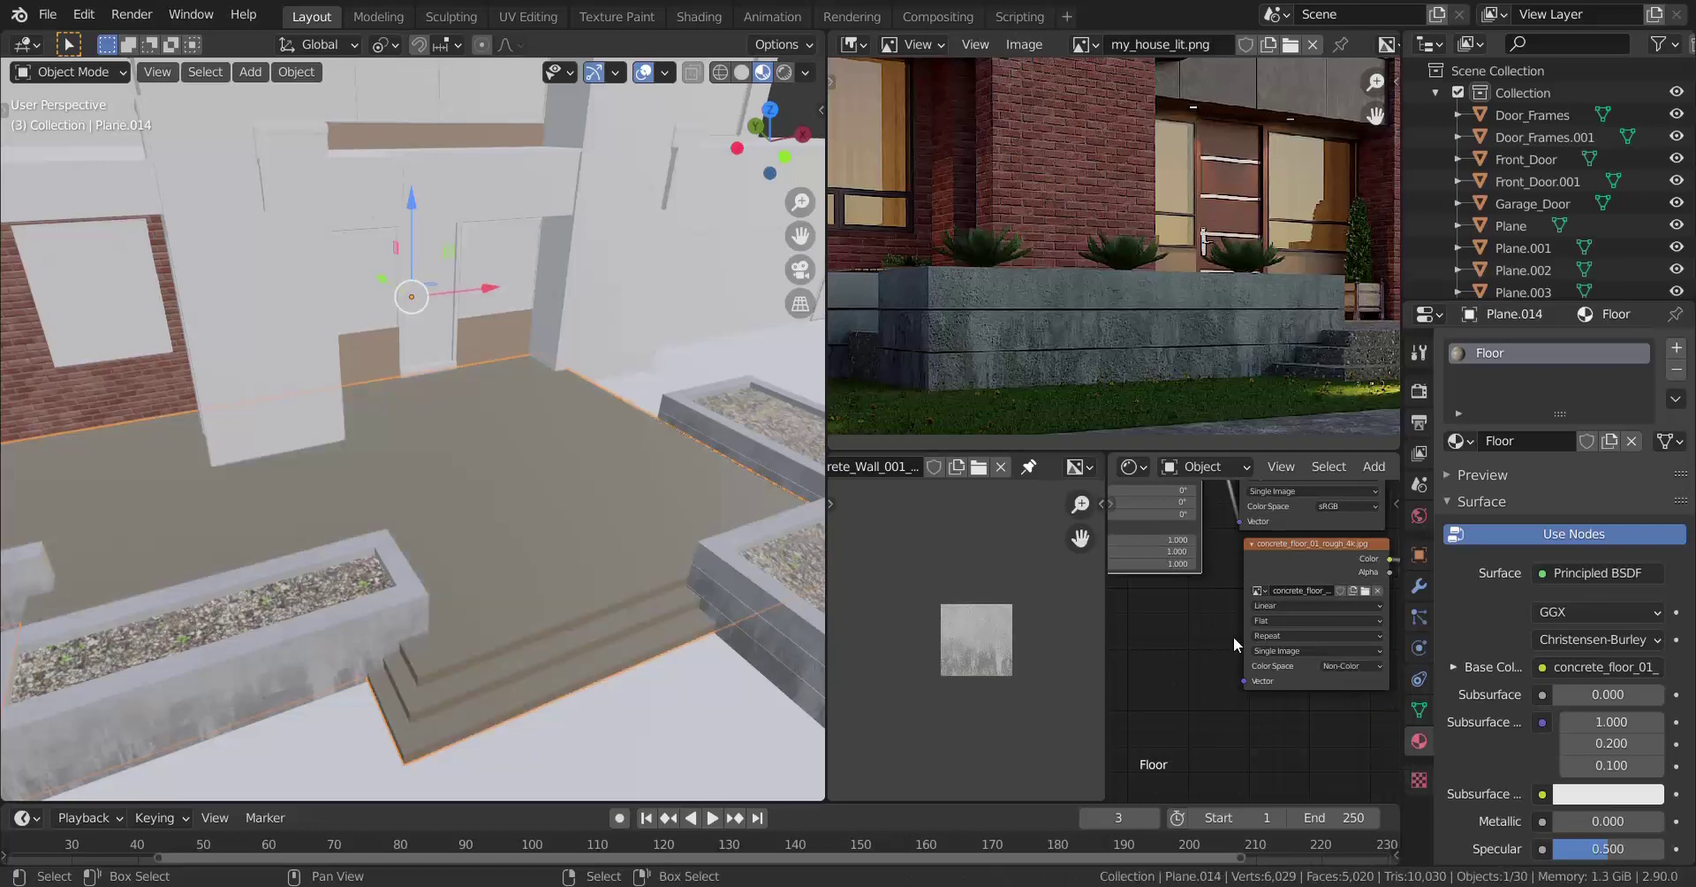
Duplicate the floor's roughness texture node with its Mapping vector link and place the copy just below it.
{"action": "scroll", "coordinate": [1253, 622], "scroll_direction": "down", "scroll_amount": 1}
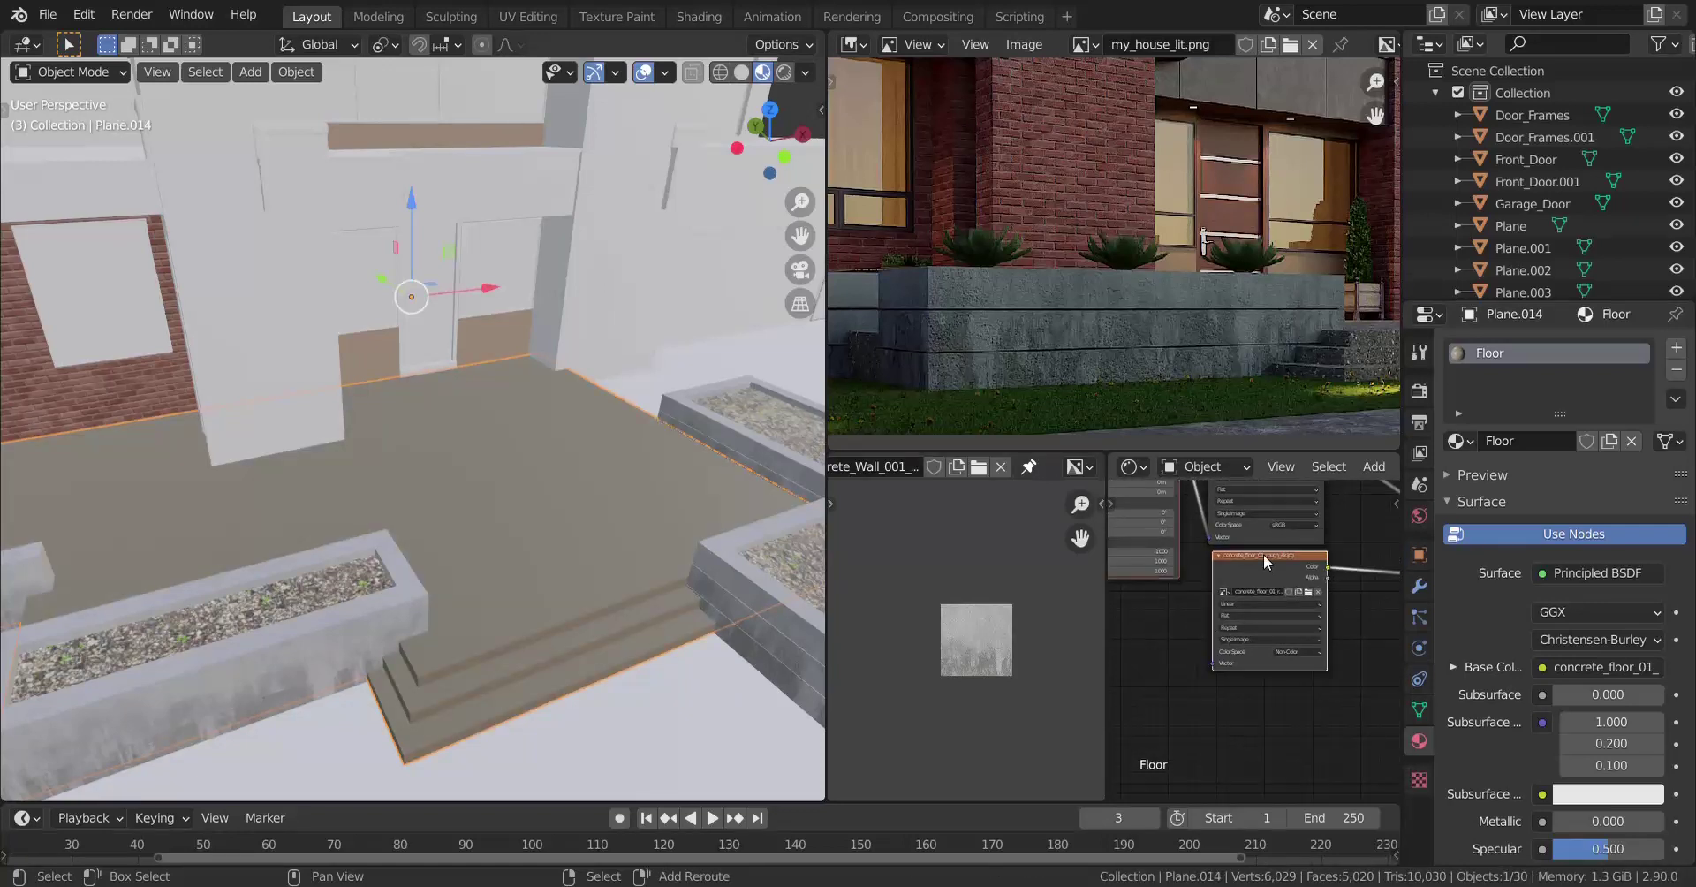
{"action": "key", "text": "shift+d"}
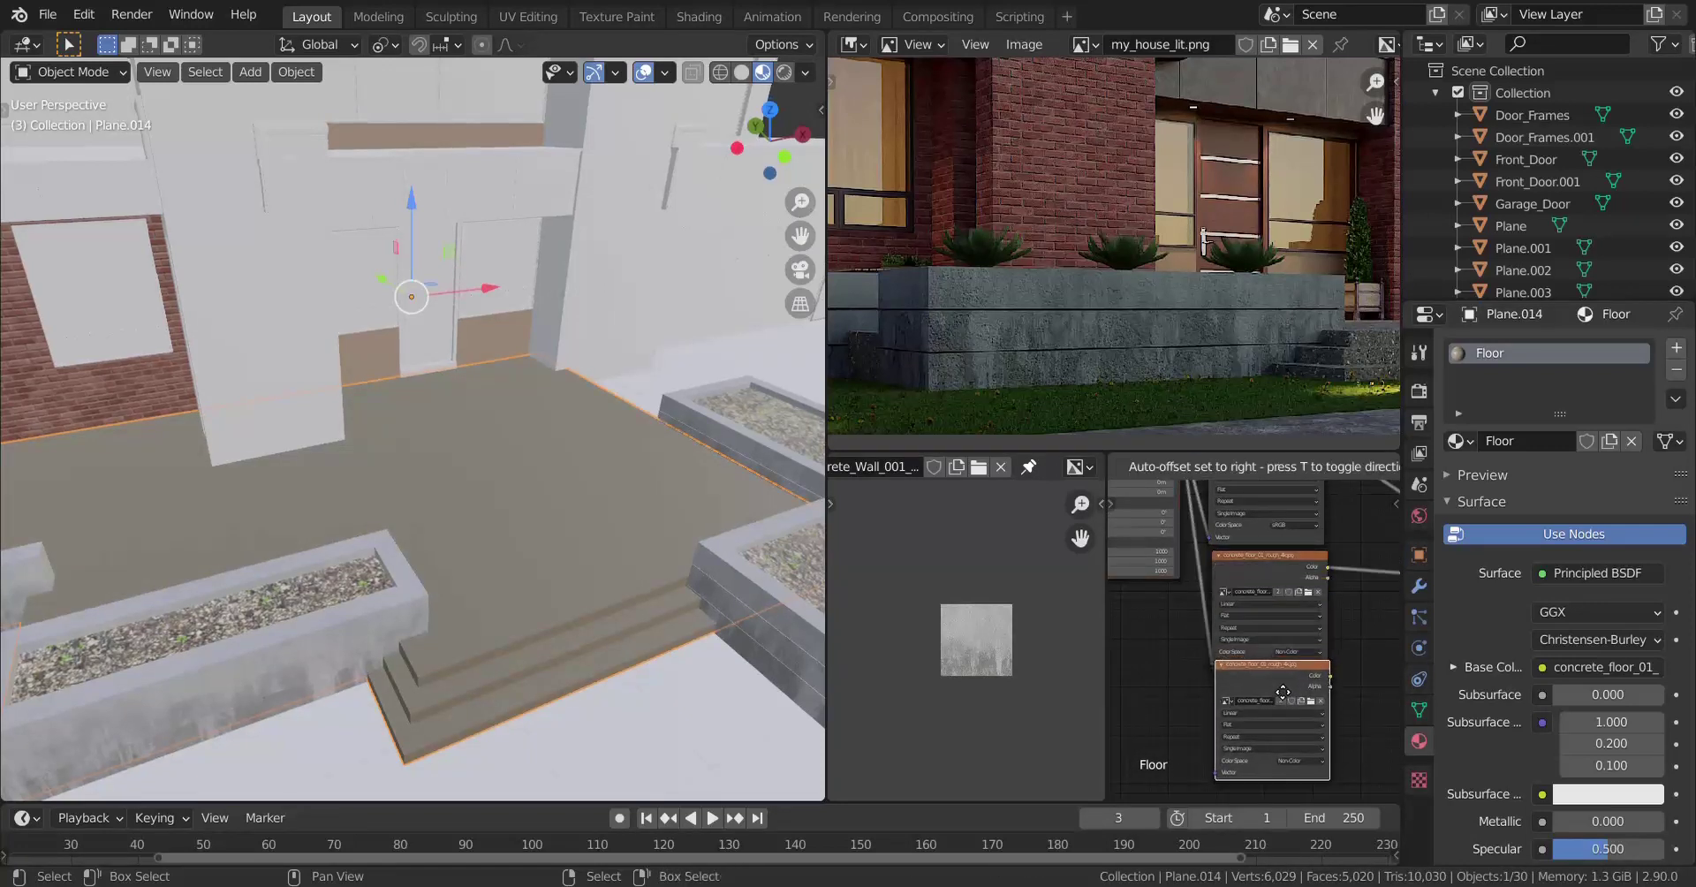
{"action": "left_click", "coordinate": [1268, 704]}
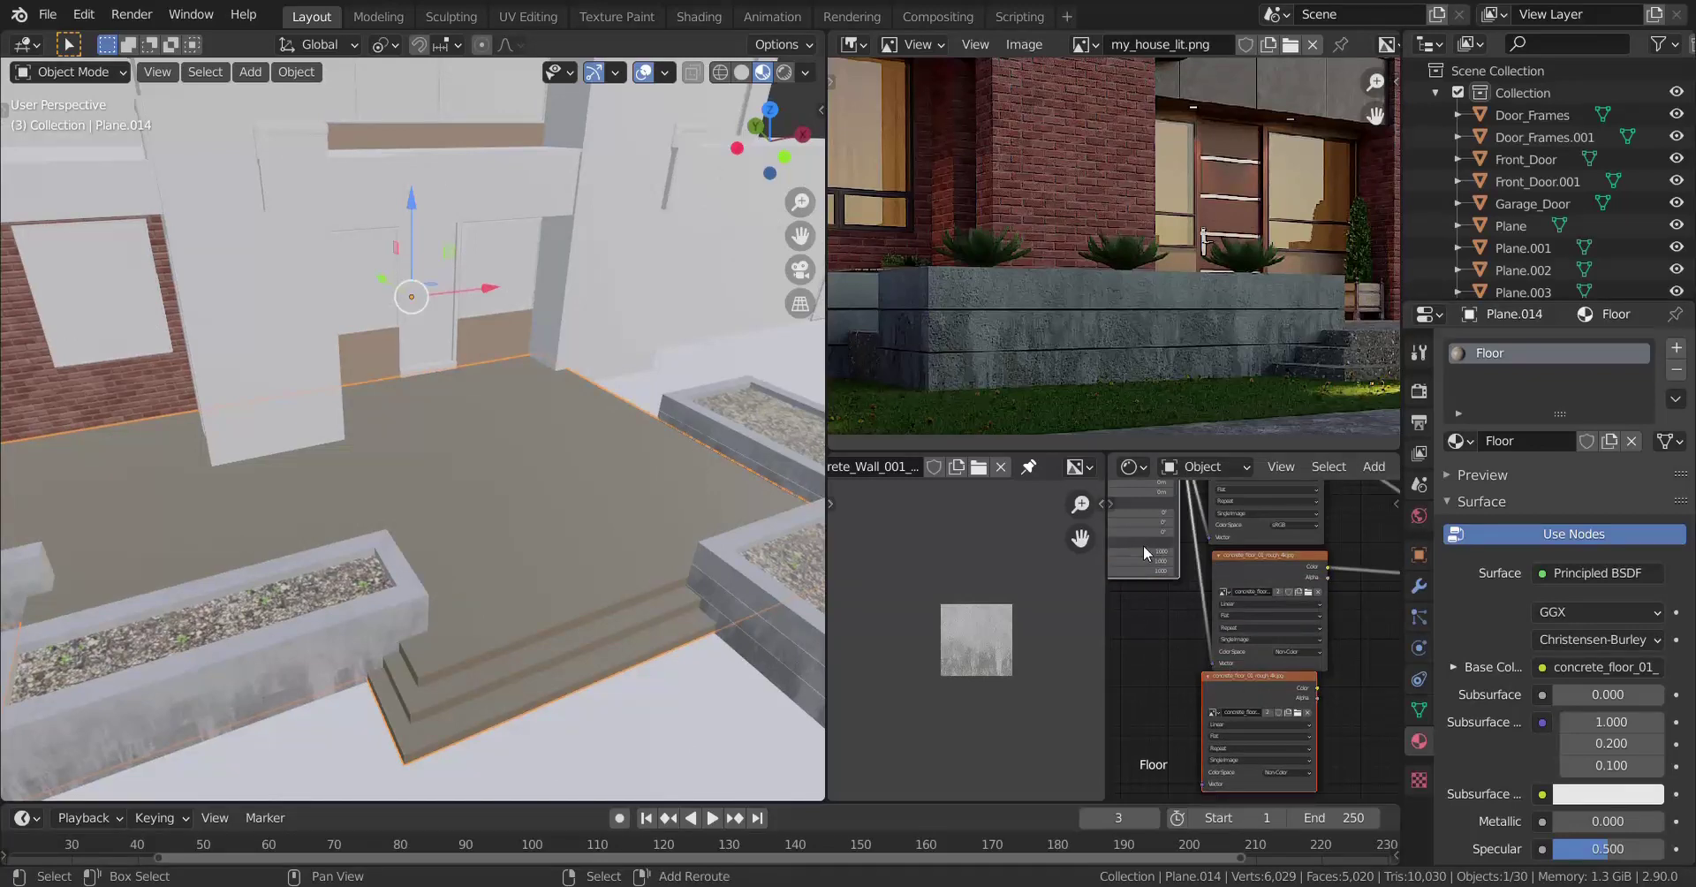
{"action": "middle_click_drag", "start_coordinate": [1240, 563], "coordinate": [1210, 499]}
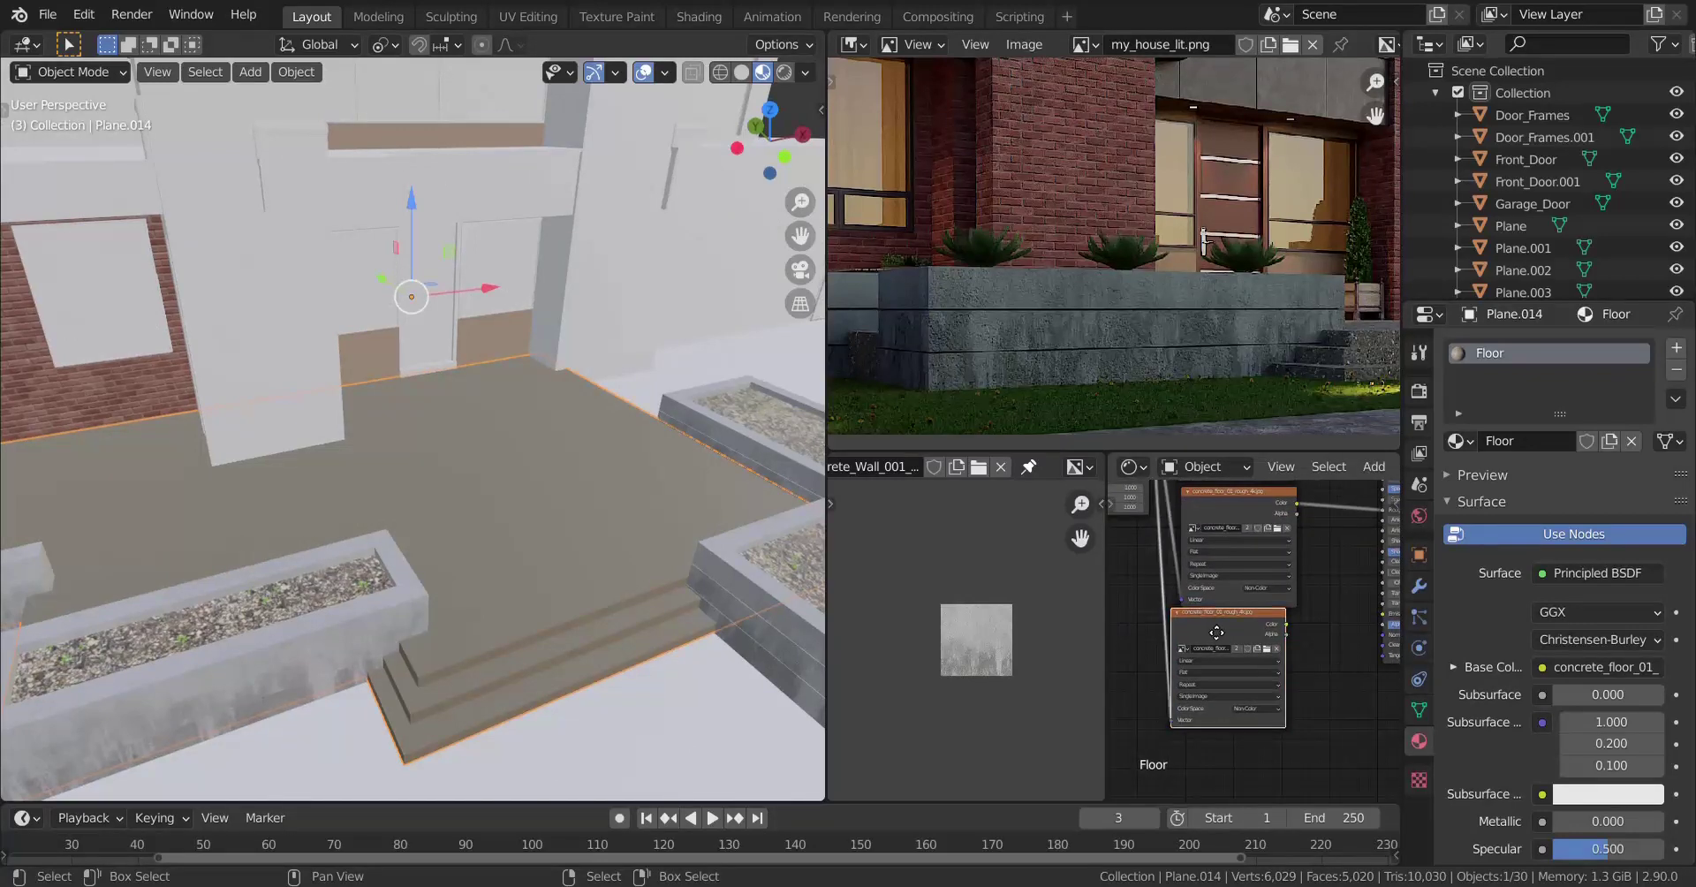
{"action": "left_click_drag", "start_coordinate": [1217, 633], "coordinate": [1210, 648]}
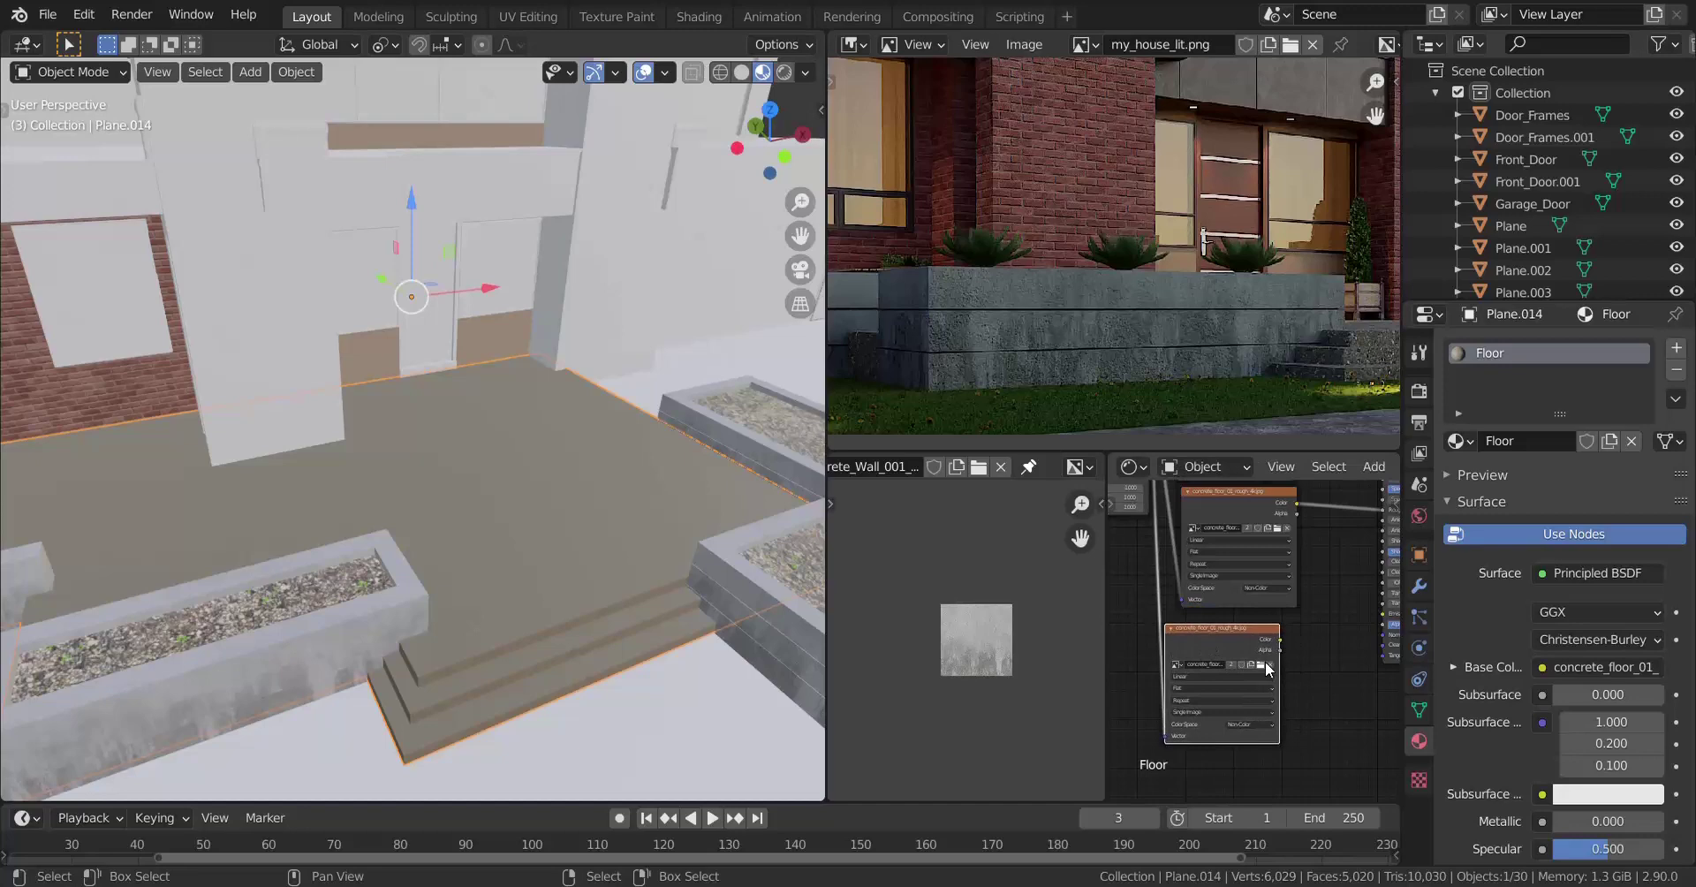
Load concrete_floor_01_nor_4k.jpg into the lowest floor texture node and set its color space to Non-Color.
{"action": "left_click", "coordinate": [1266, 664]}
{"action": "left_click", "coordinate": [1033, 207]}
{"action": "double_click", "coordinate": [1034, 206]}
{"action": "middle_click_drag", "start_coordinate": [1272, 636], "coordinate": [1250, 585]}
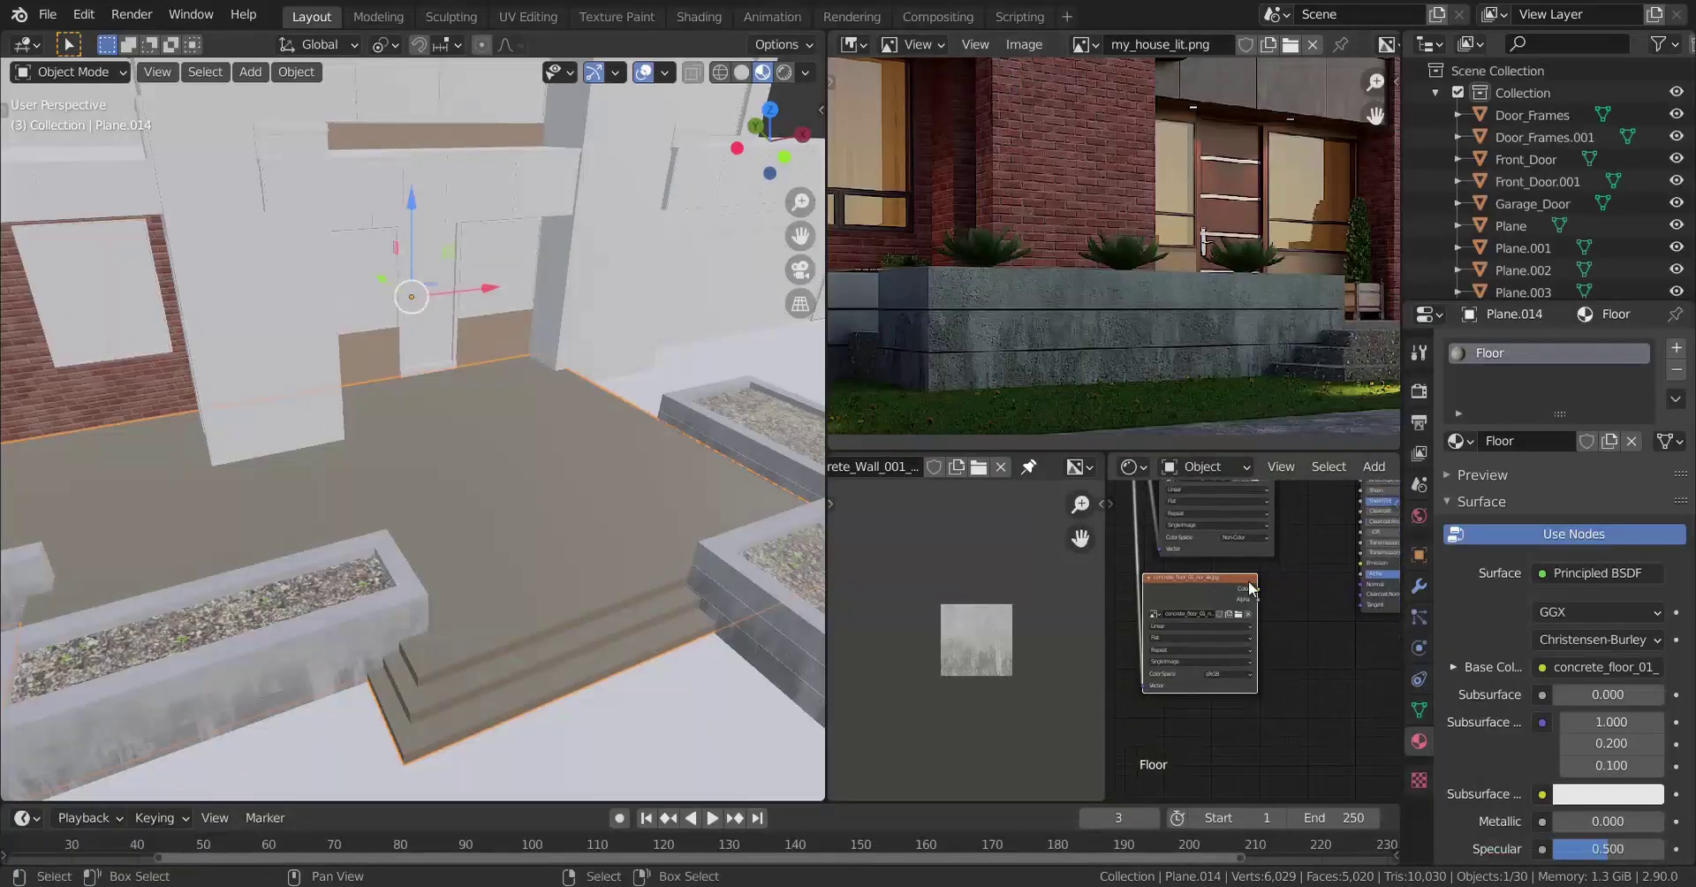
{"action": "scroll", "coordinate": [1249, 588], "scroll_direction": "up", "scroll_amount": 1}
{"action": "left_click", "coordinate": [1234, 722]}
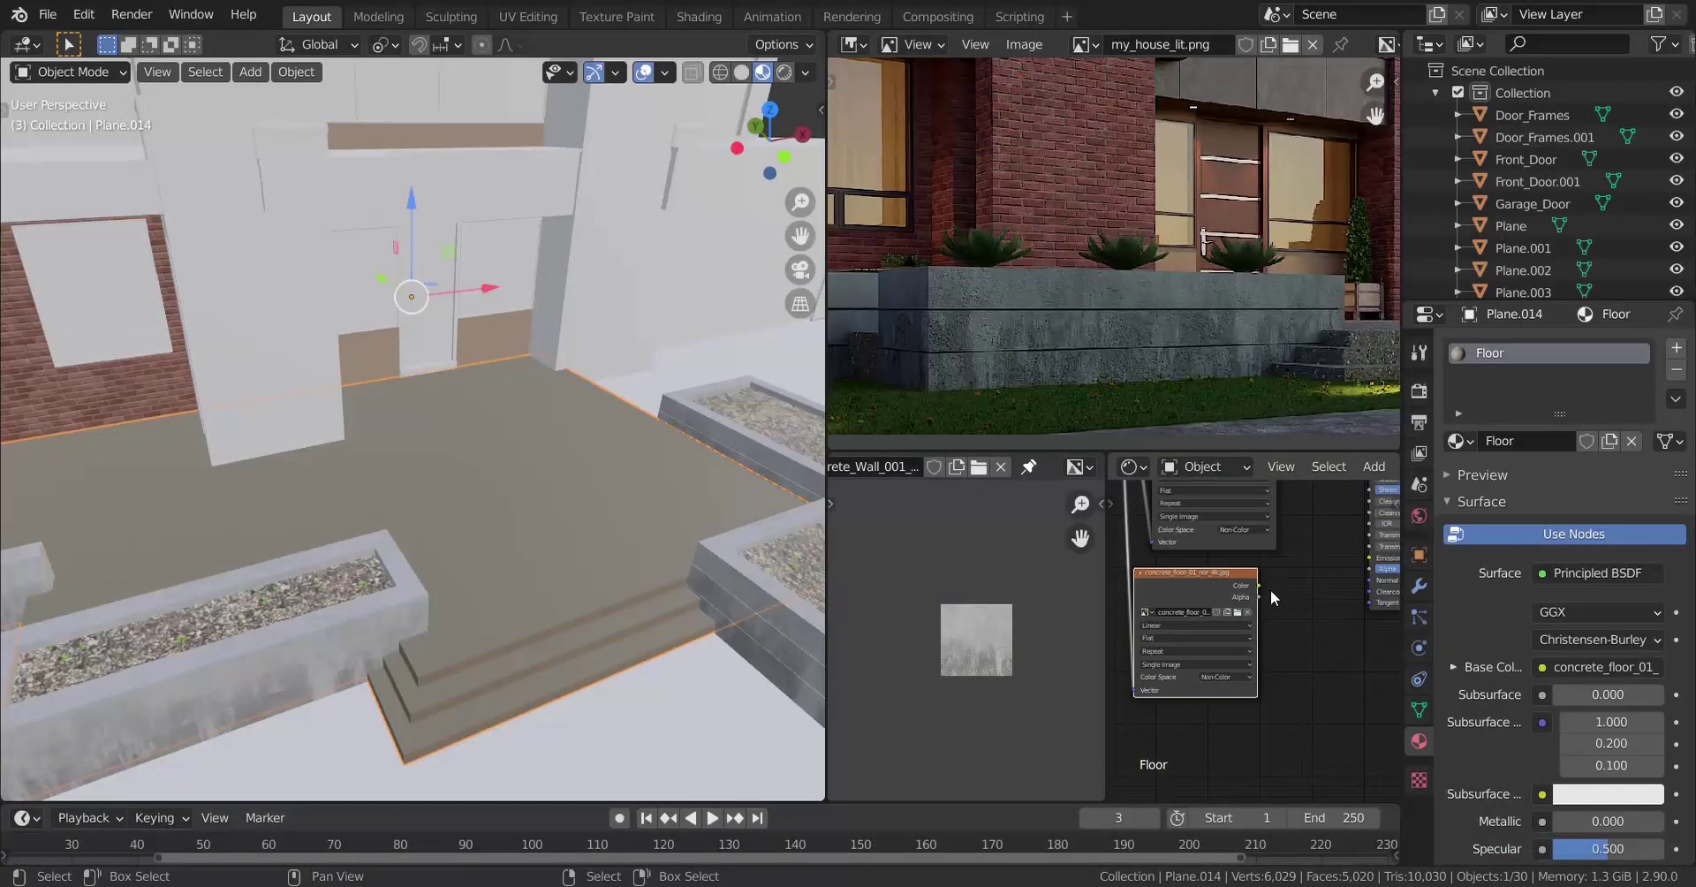
Add a Normal Map node linking the floor normal texture's color to the Principled BSDF's Normal input.
{"action": "key", "text": "shift+a"}
{"action": "mouse_move", "coordinate": [1268, 582]}
{"action": "left_click", "coordinate": [1390, 677]}
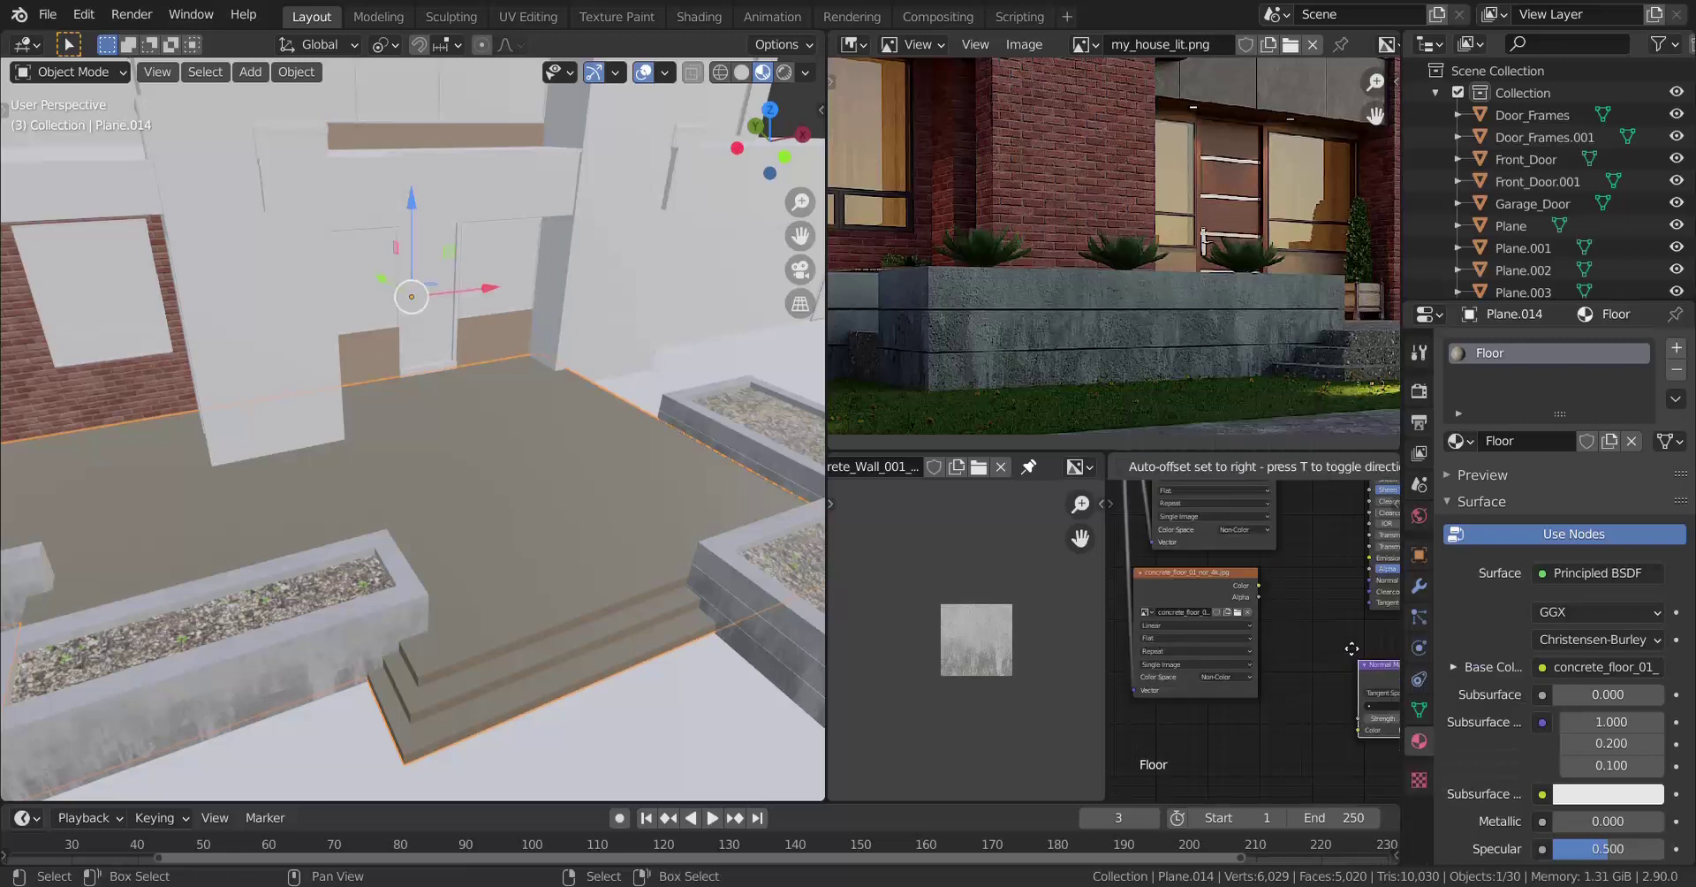
{"action": "left_click", "coordinate": [1241, 597]}
{"action": "left_click", "coordinate": [1242, 597], "text": "shift"}
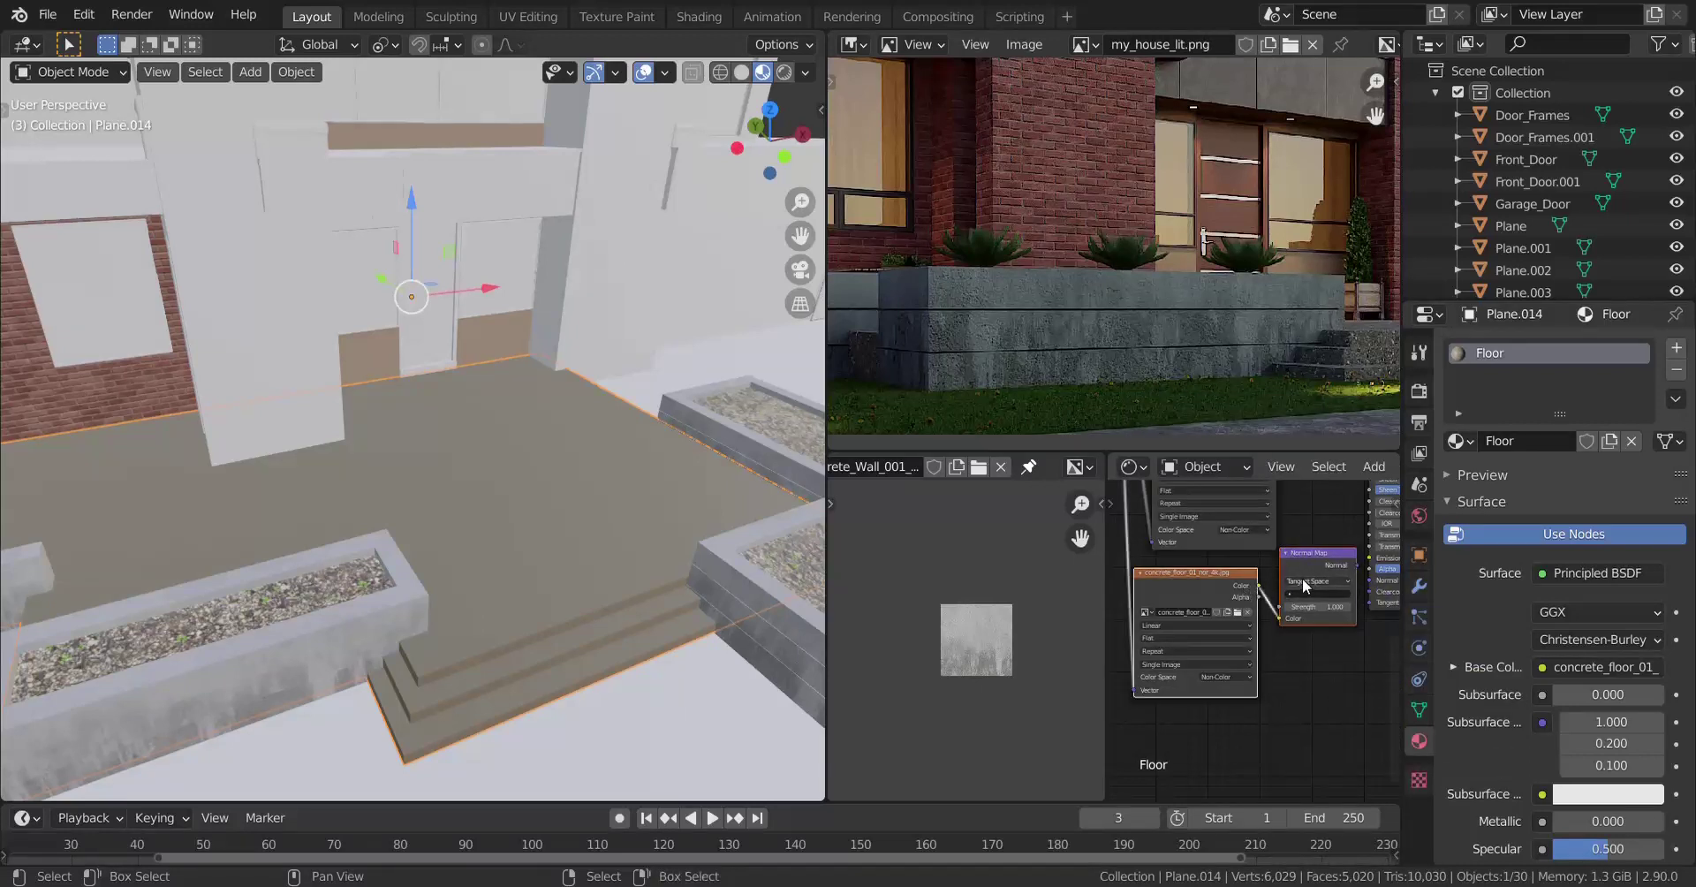
{"action": "left_click_drag", "start_coordinate": [1356, 570], "coordinate": [1373, 584]}
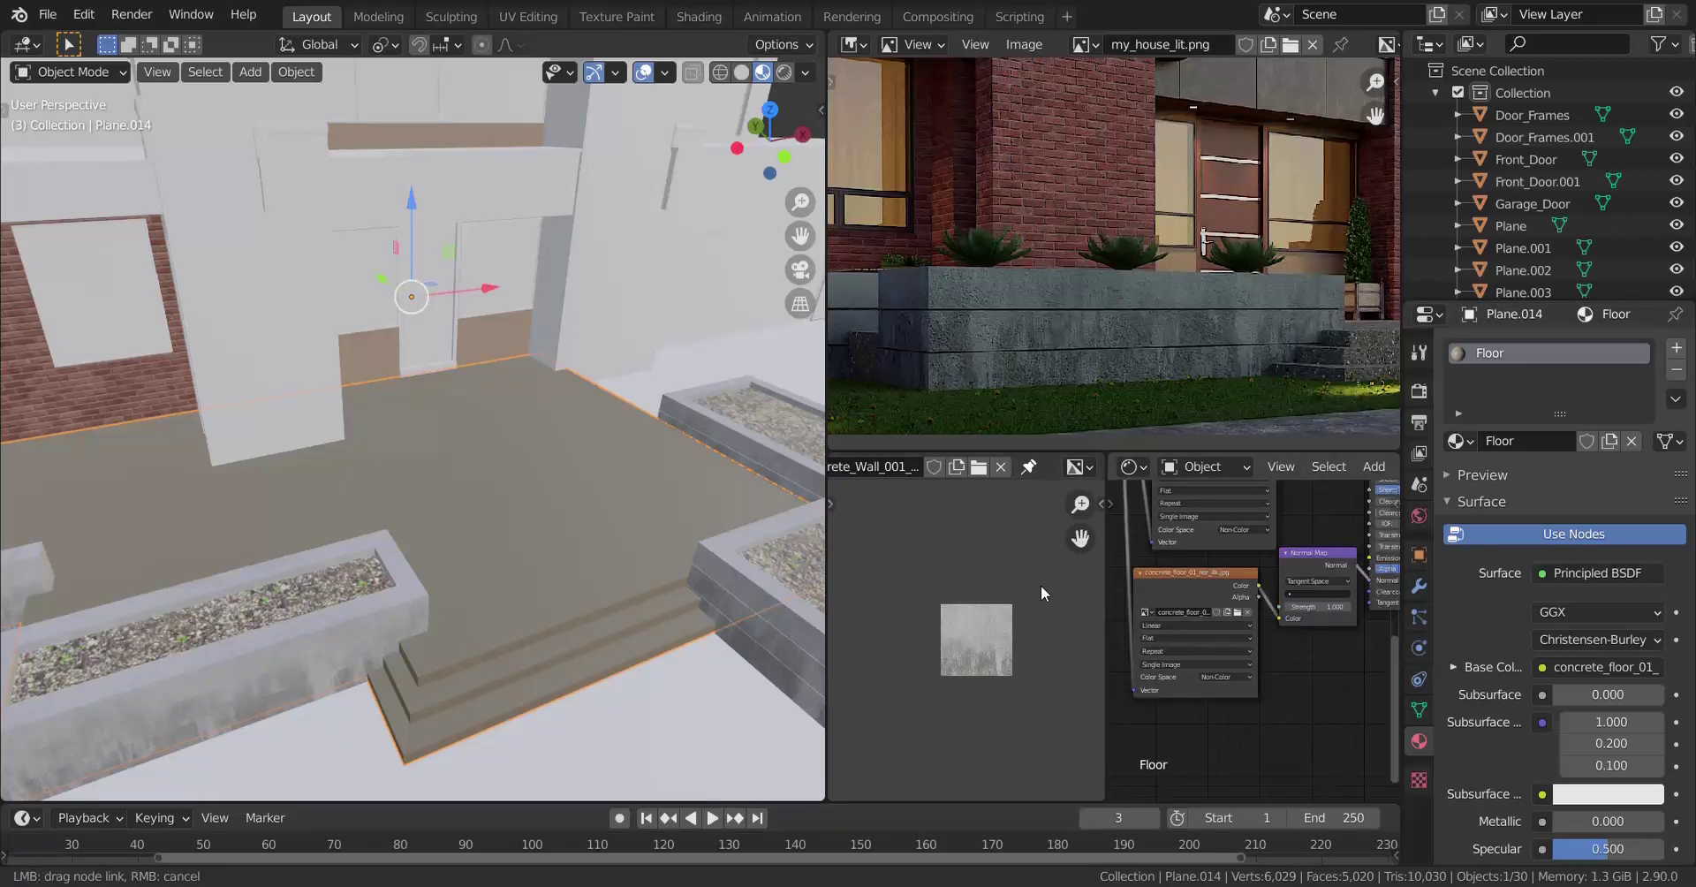
{"action": "left_click_drag", "start_coordinate": [1041, 585], "coordinate": [1041, 585]}
Select all faces of the entrance floor and steps in Edit Mode and unwrap them with Cube Projection.
{"action": "key", "text": "Tab"}
{"action": "middle_click_drag", "start_coordinate": [564, 549], "coordinate": [529, 490]}
{"action": "key", "text": "a"}
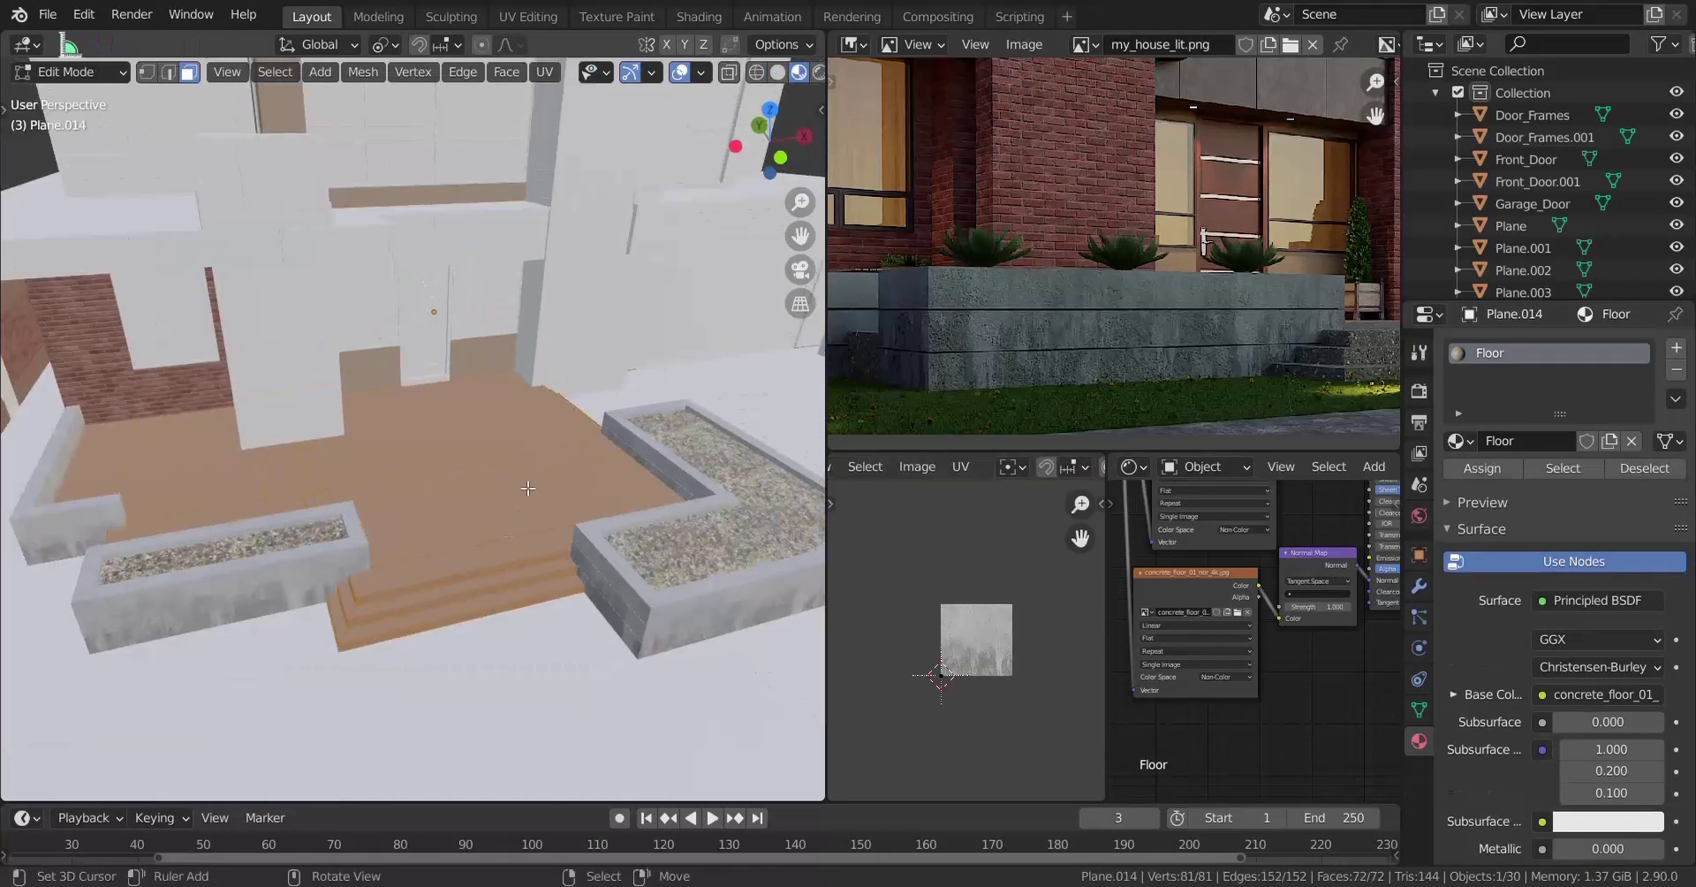
{"action": "key", "text": "u"}
{"action": "left_click", "coordinate": [526, 486]}
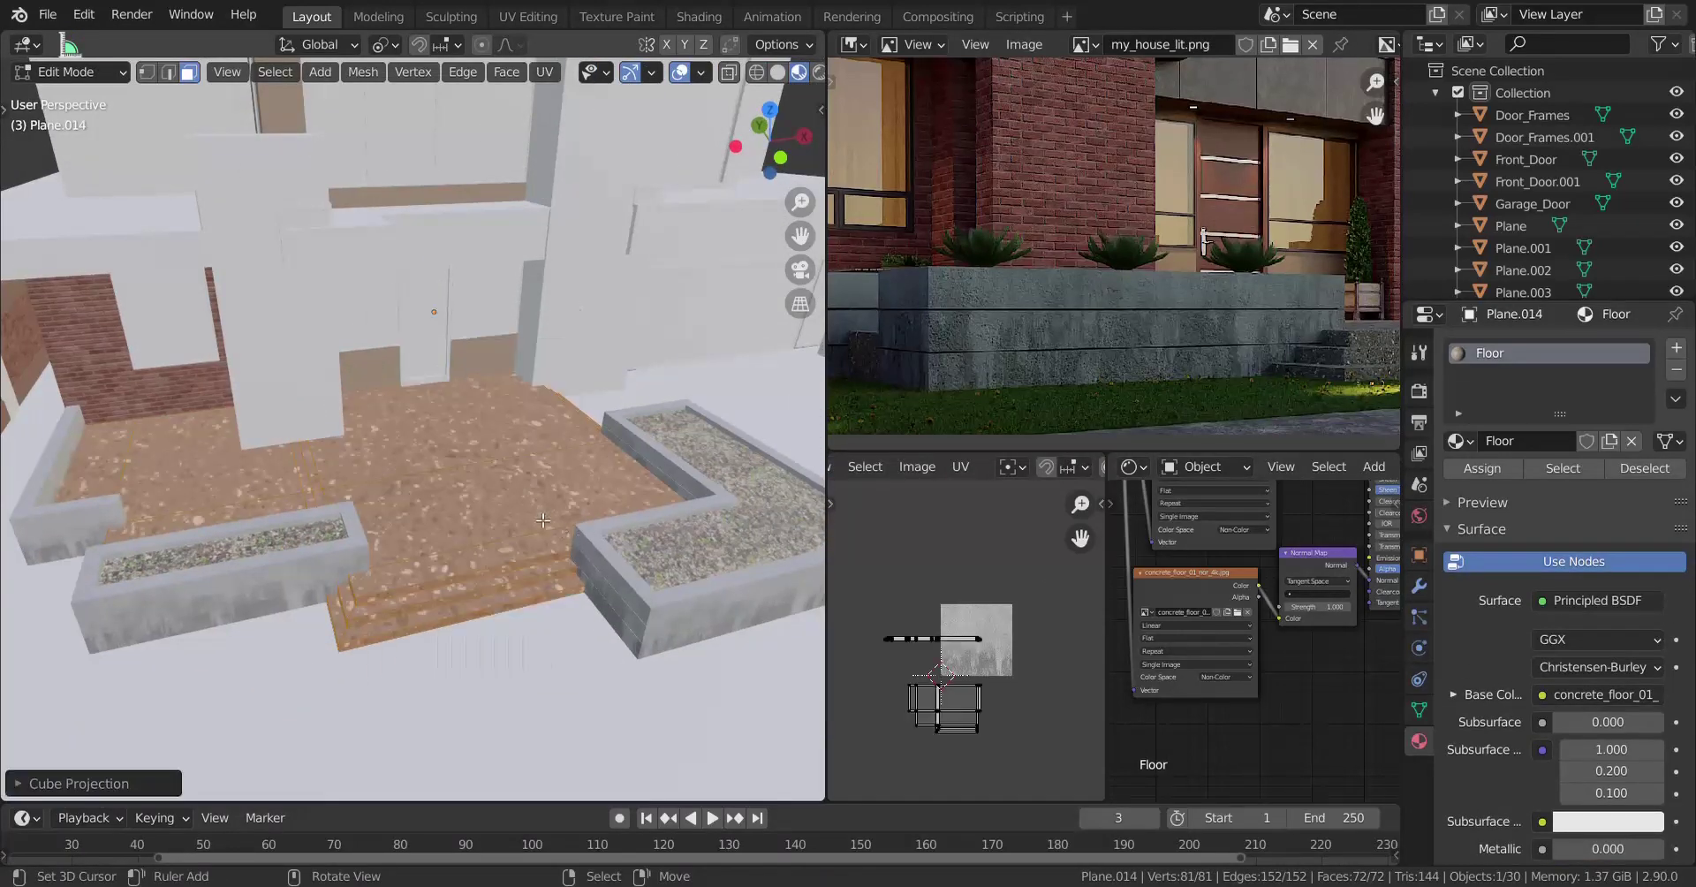
Make the floor face behind the steps active and unwrap the whole selection with Follow Active Quads.
{"action": "key", "text": "u"}
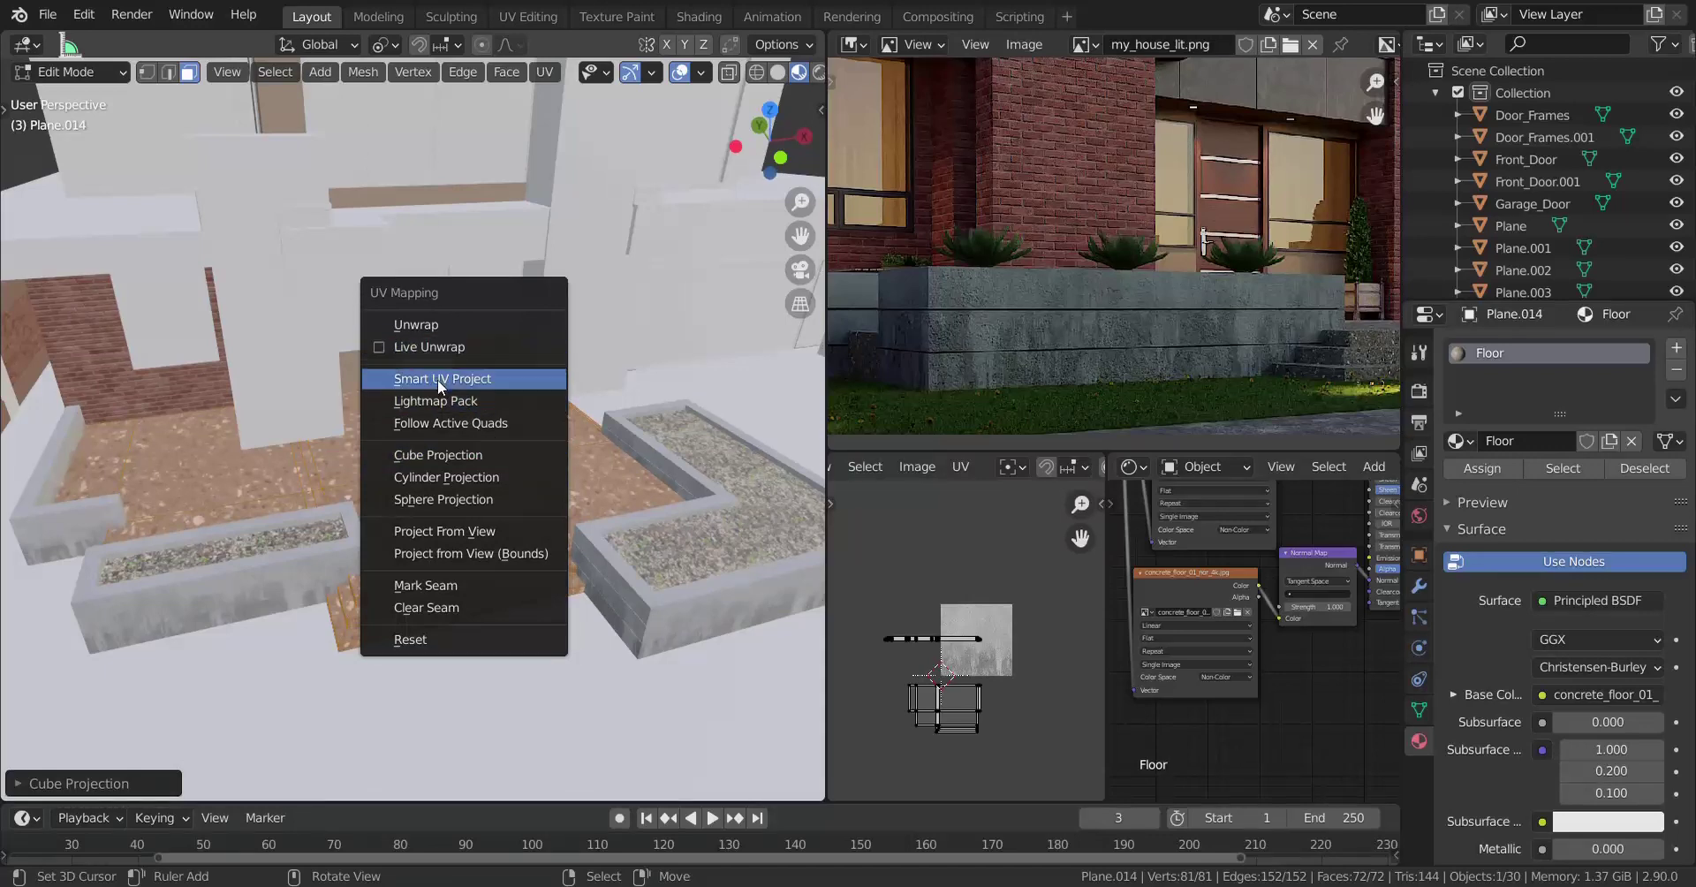
{"action": "left_click", "coordinate": [495, 482], "text": "shift"}
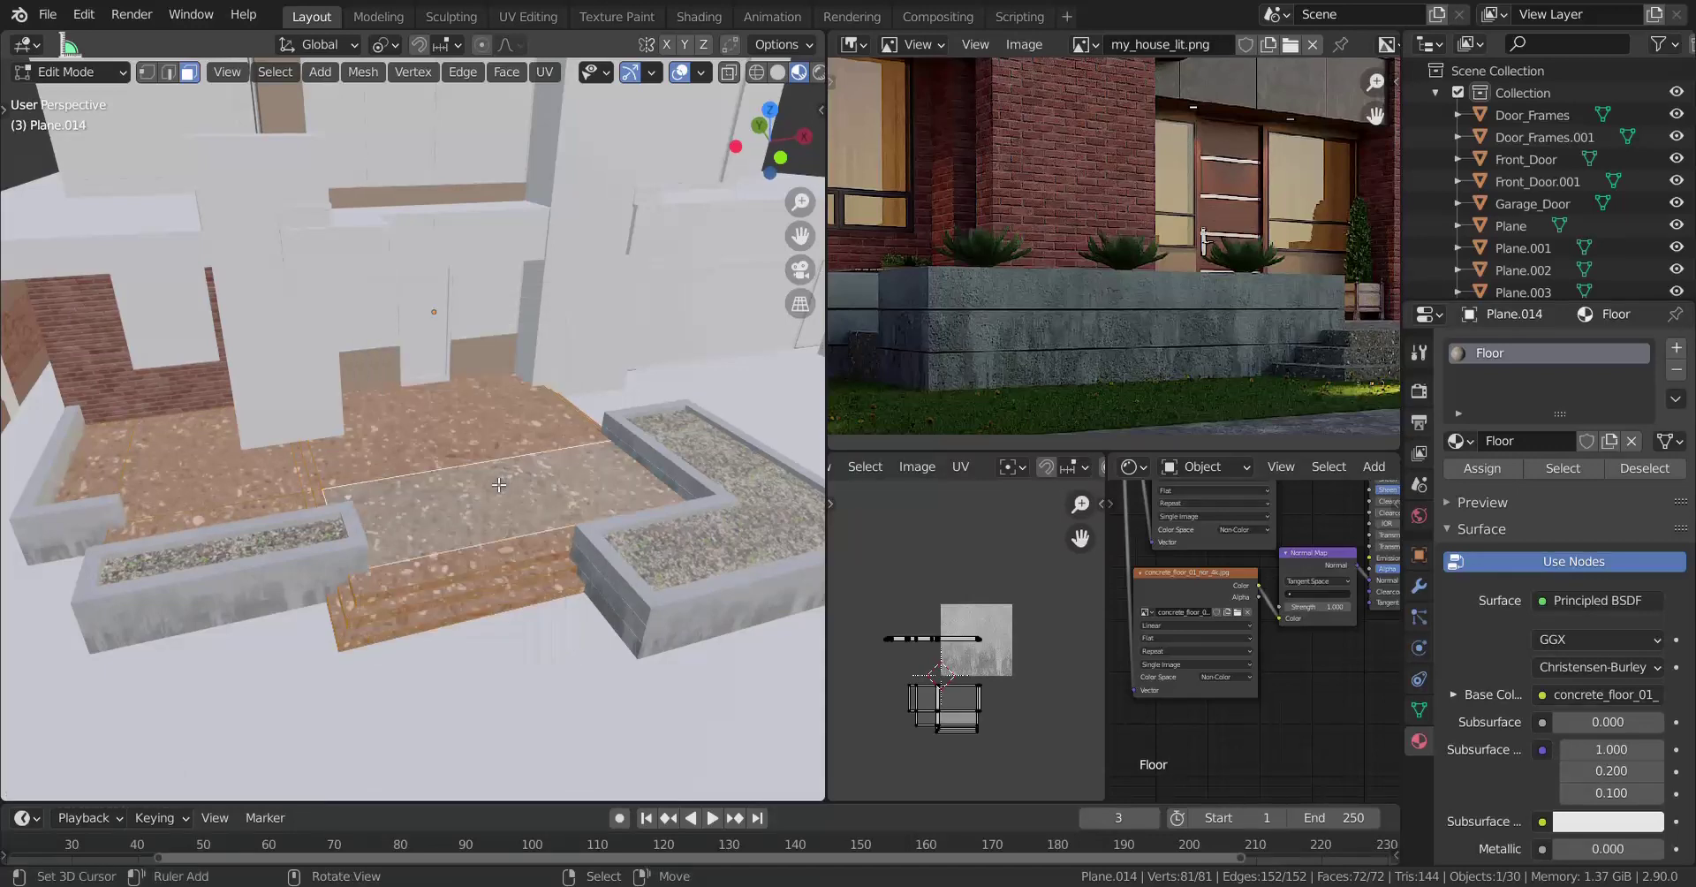
{"action": "key", "text": "u"}
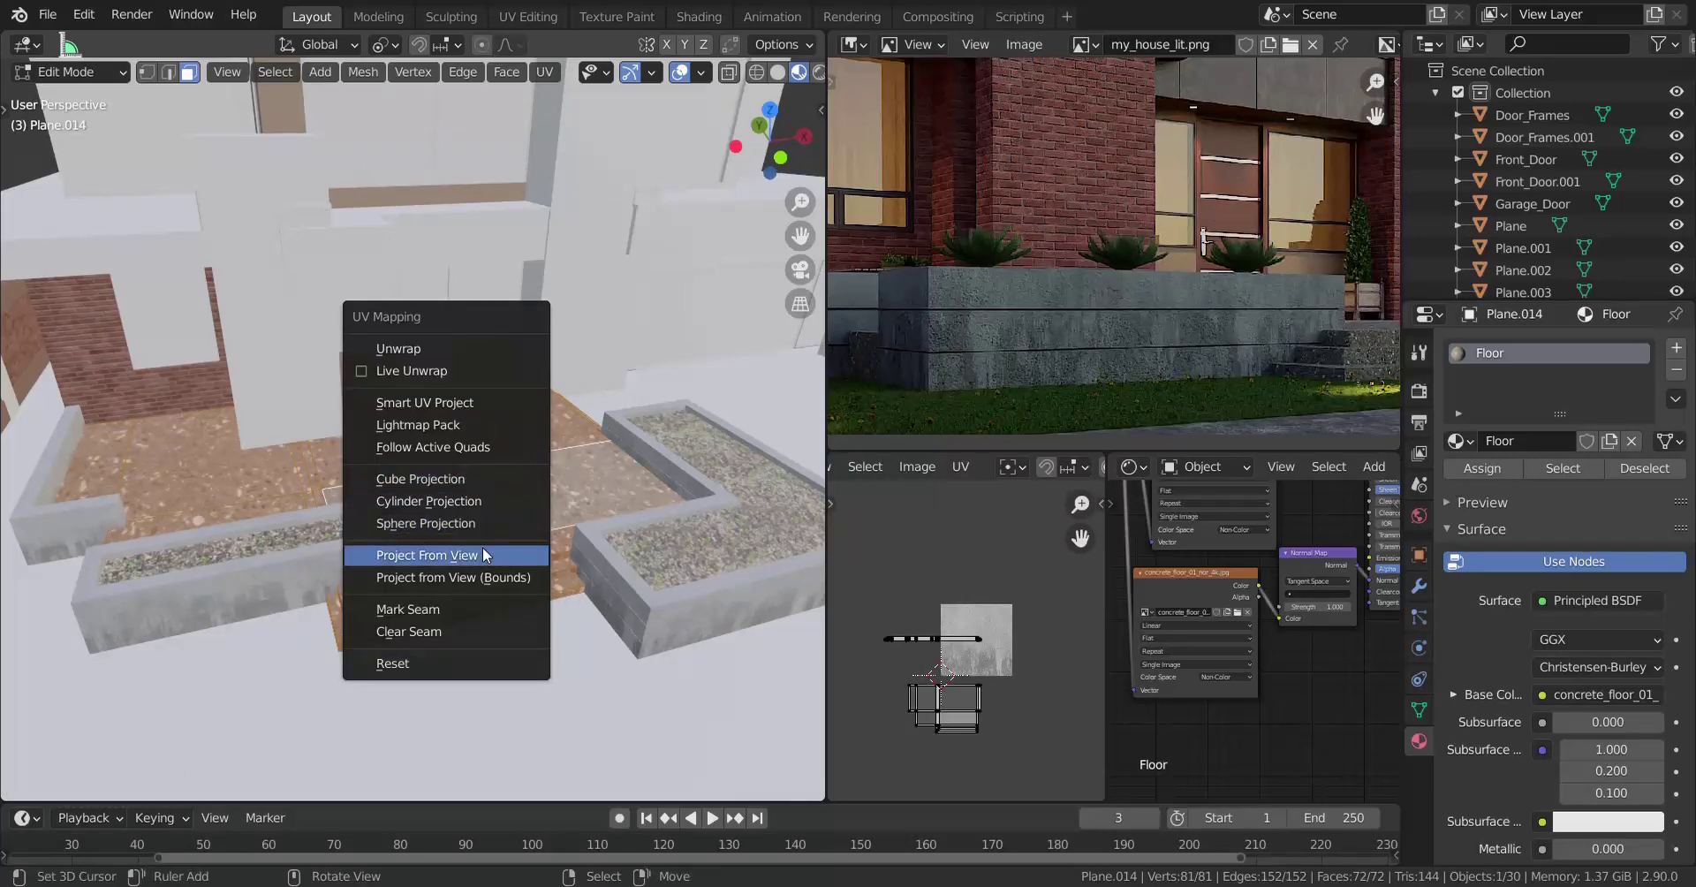
{"action": "left_click", "coordinate": [469, 447]}
{"action": "left_click", "coordinate": [468, 511]}
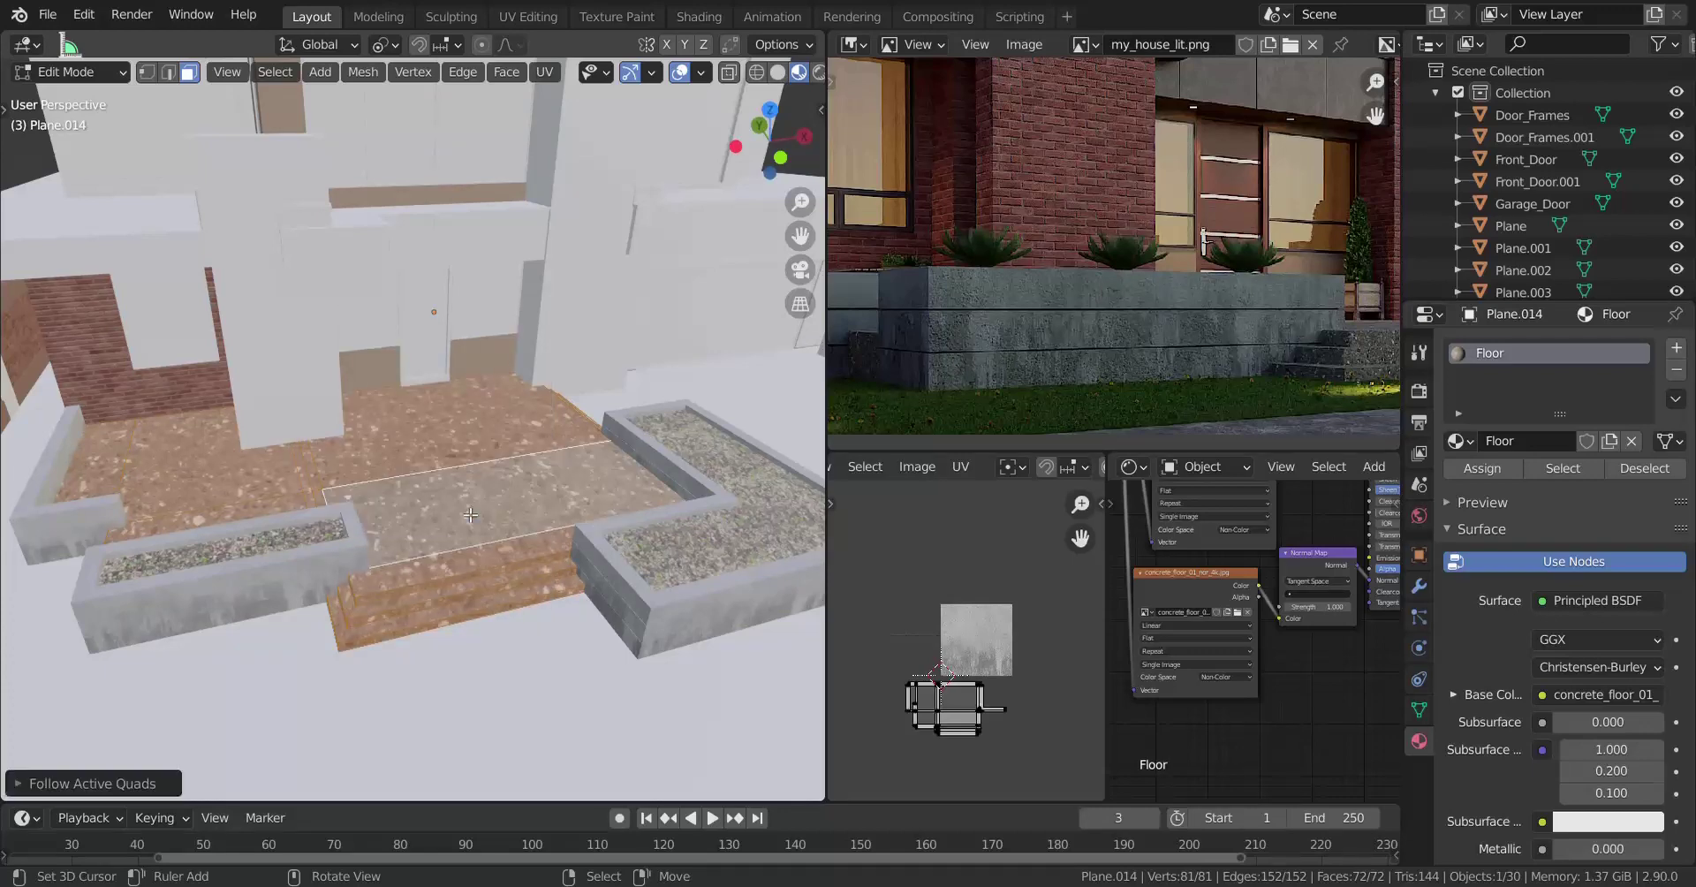
Move all the floor's UVs up over the texture image and scale them up about 3.9 times.
{"action": "key", "text": "a"}
{"action": "key", "text": "g"}
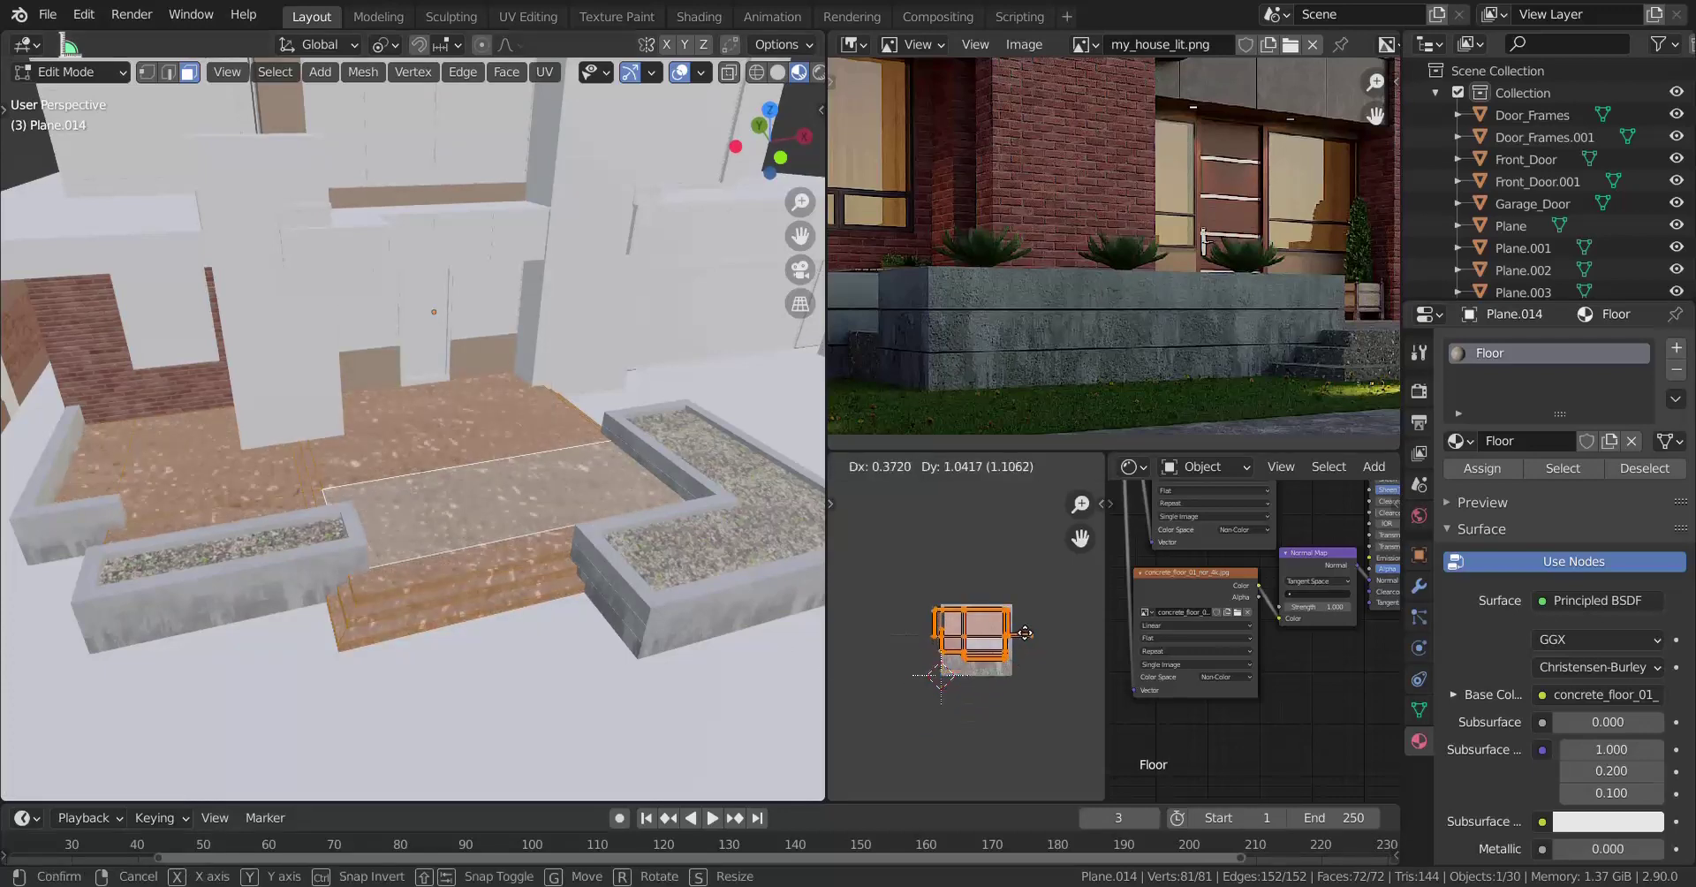
{"action": "left_click", "coordinate": [1024, 631]}
{"action": "key", "text": "s"}
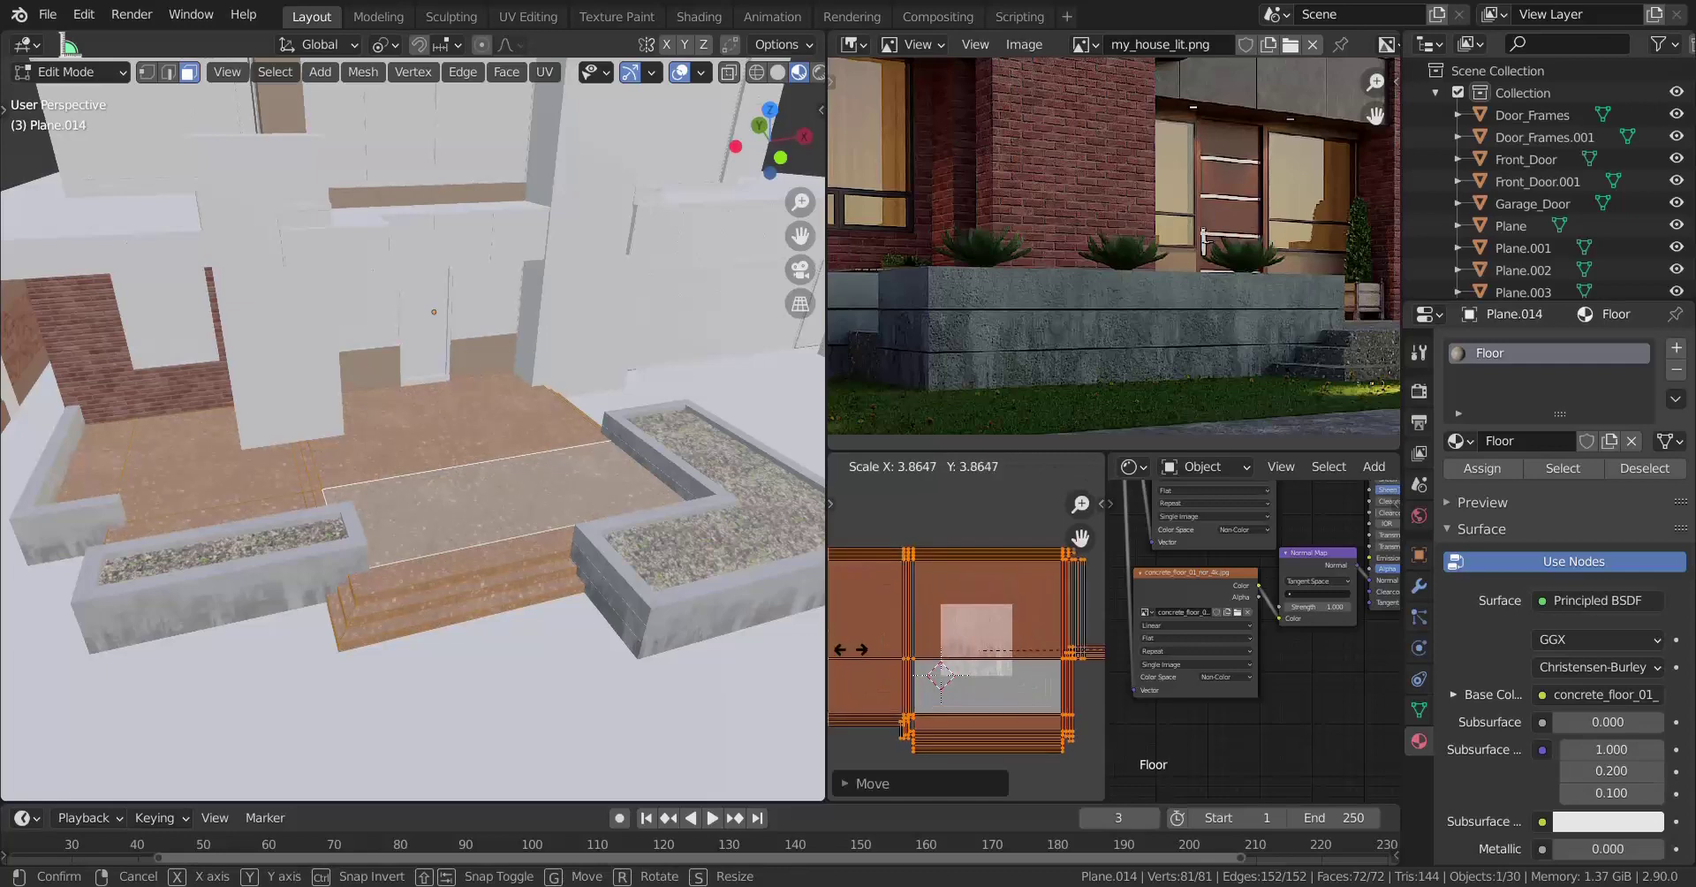
{"action": "left_click", "coordinate": [1129, 363]}
Enlarge the floor's UVs further and compare the concrete grain on the steps with the reference image.
{"action": "scroll", "coordinate": [1129, 362], "scroll_direction": "up", "scroll_amount": 3}
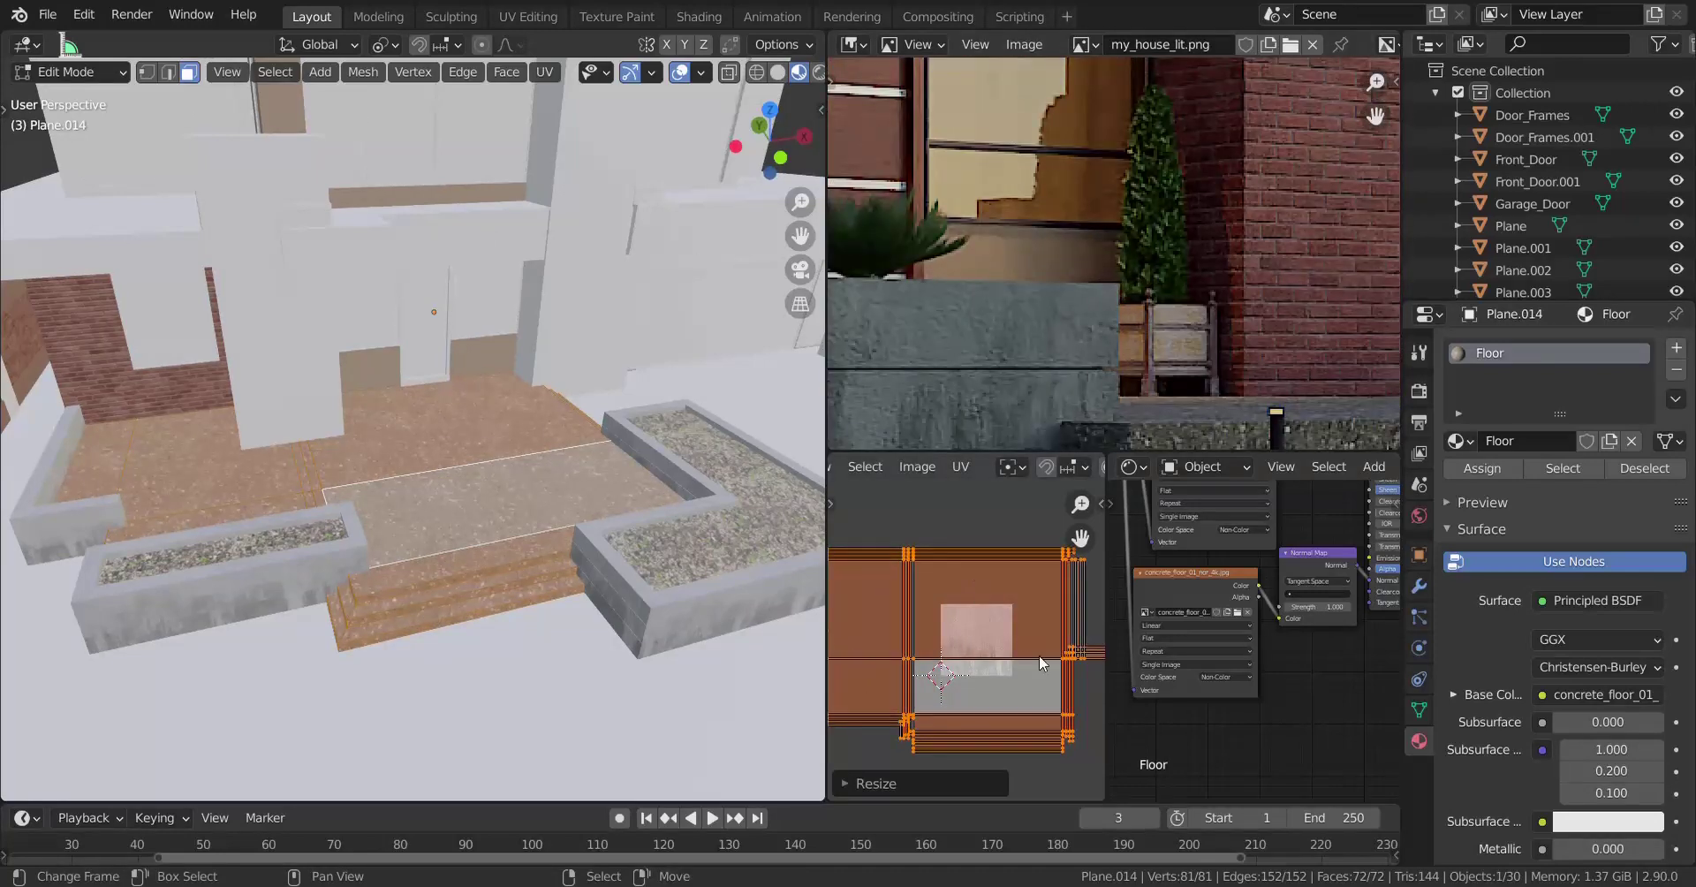
{"action": "key", "text": "s"}
{"action": "left_click", "coordinate": [1069, 700]}
{"action": "middle_click_drag", "start_coordinate": [548, 610], "coordinate": [531, 576]}
{"action": "scroll", "coordinate": [522, 601], "scroll_direction": "up", "scroll_amount": 4}
{"action": "key", "text": "Tab"}
{"action": "scroll", "coordinate": [525, 591], "scroll_direction": "down", "scroll_amount": 4}
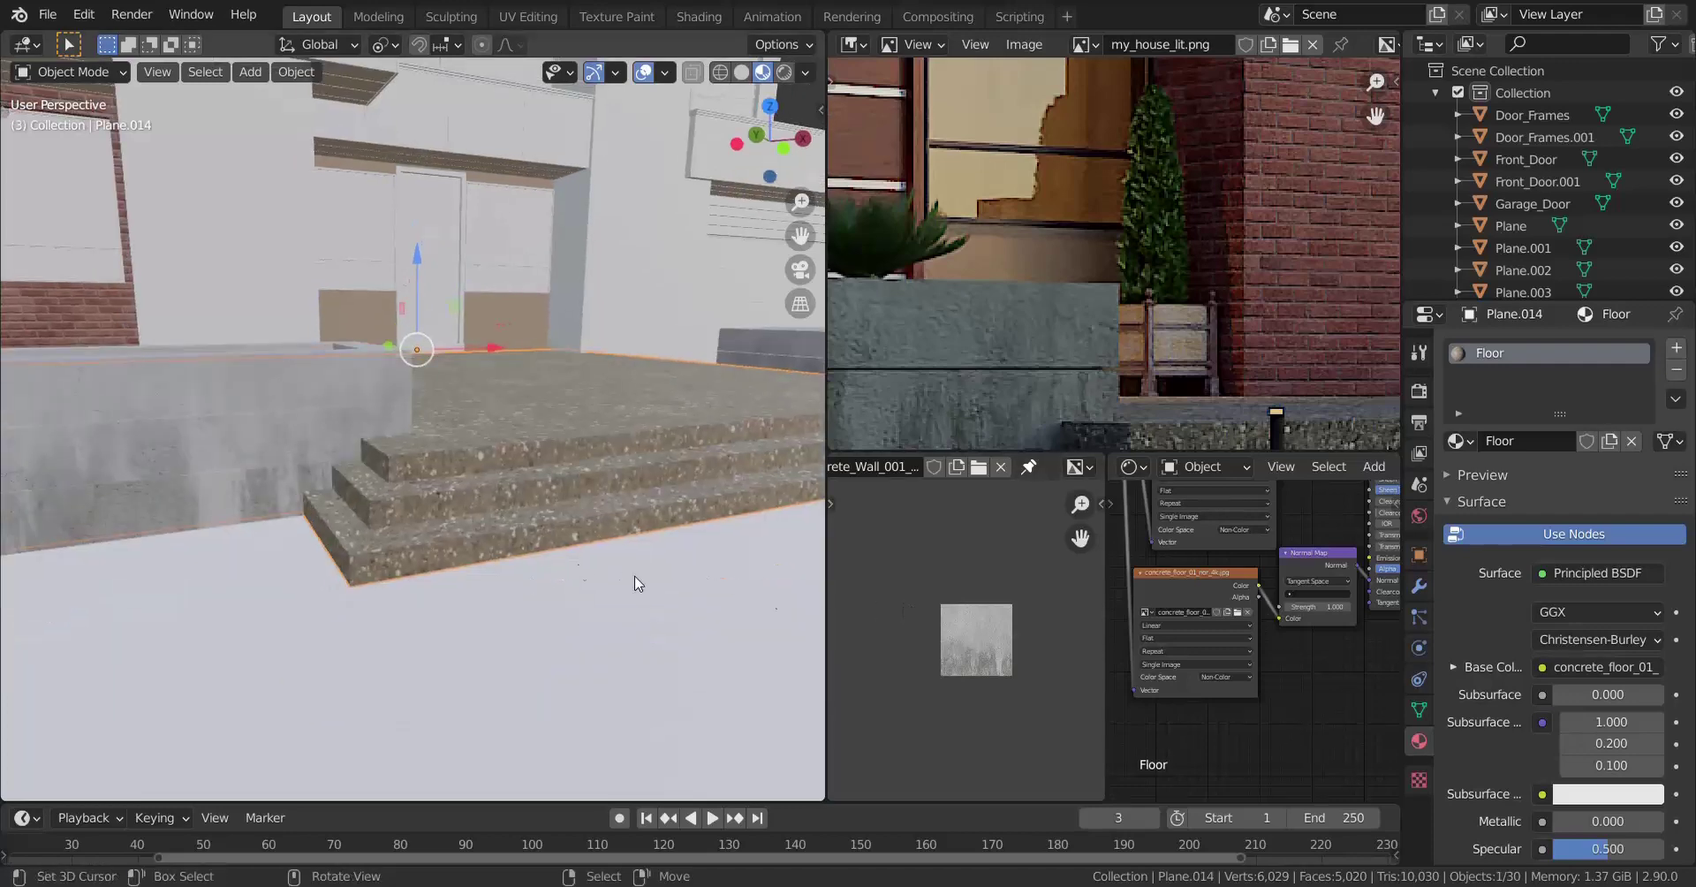
Scale the floor's UVs up about 1.4 times in Edit Mode and compare the steps with the reference image.
{"action": "key", "text": "Tab"}
{"action": "key", "text": "s"}
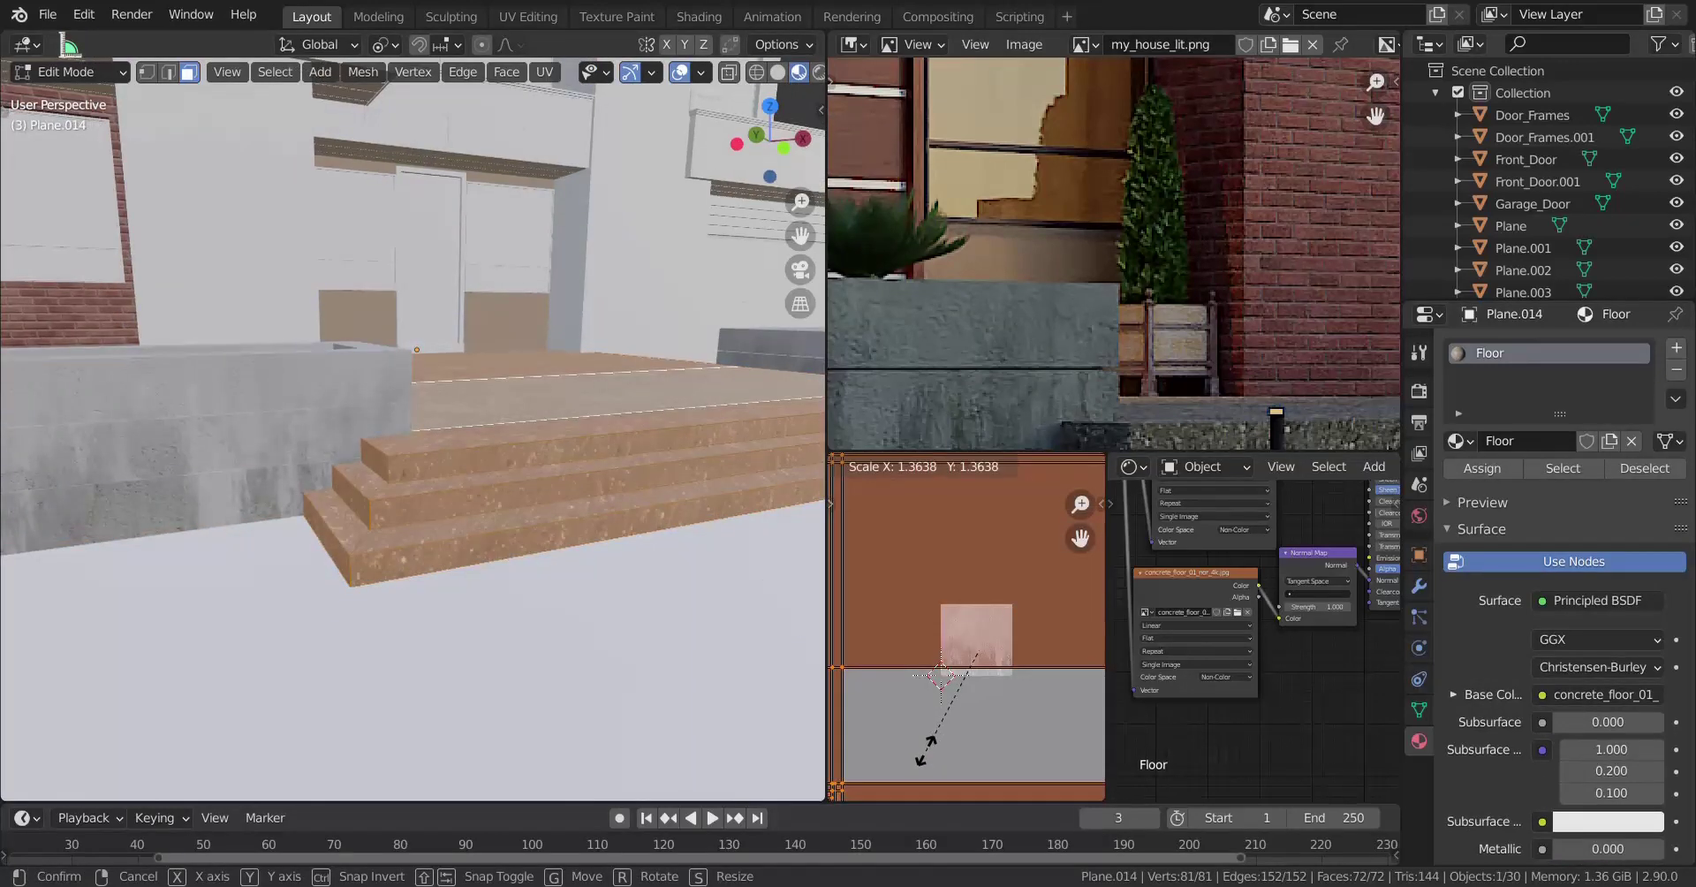
{"action": "left_click", "coordinate": [928, 760]}
{"action": "scroll", "coordinate": [1164, 336], "scroll_direction": "down", "scroll_amount": 4}
{"action": "key", "text": "Tab"}
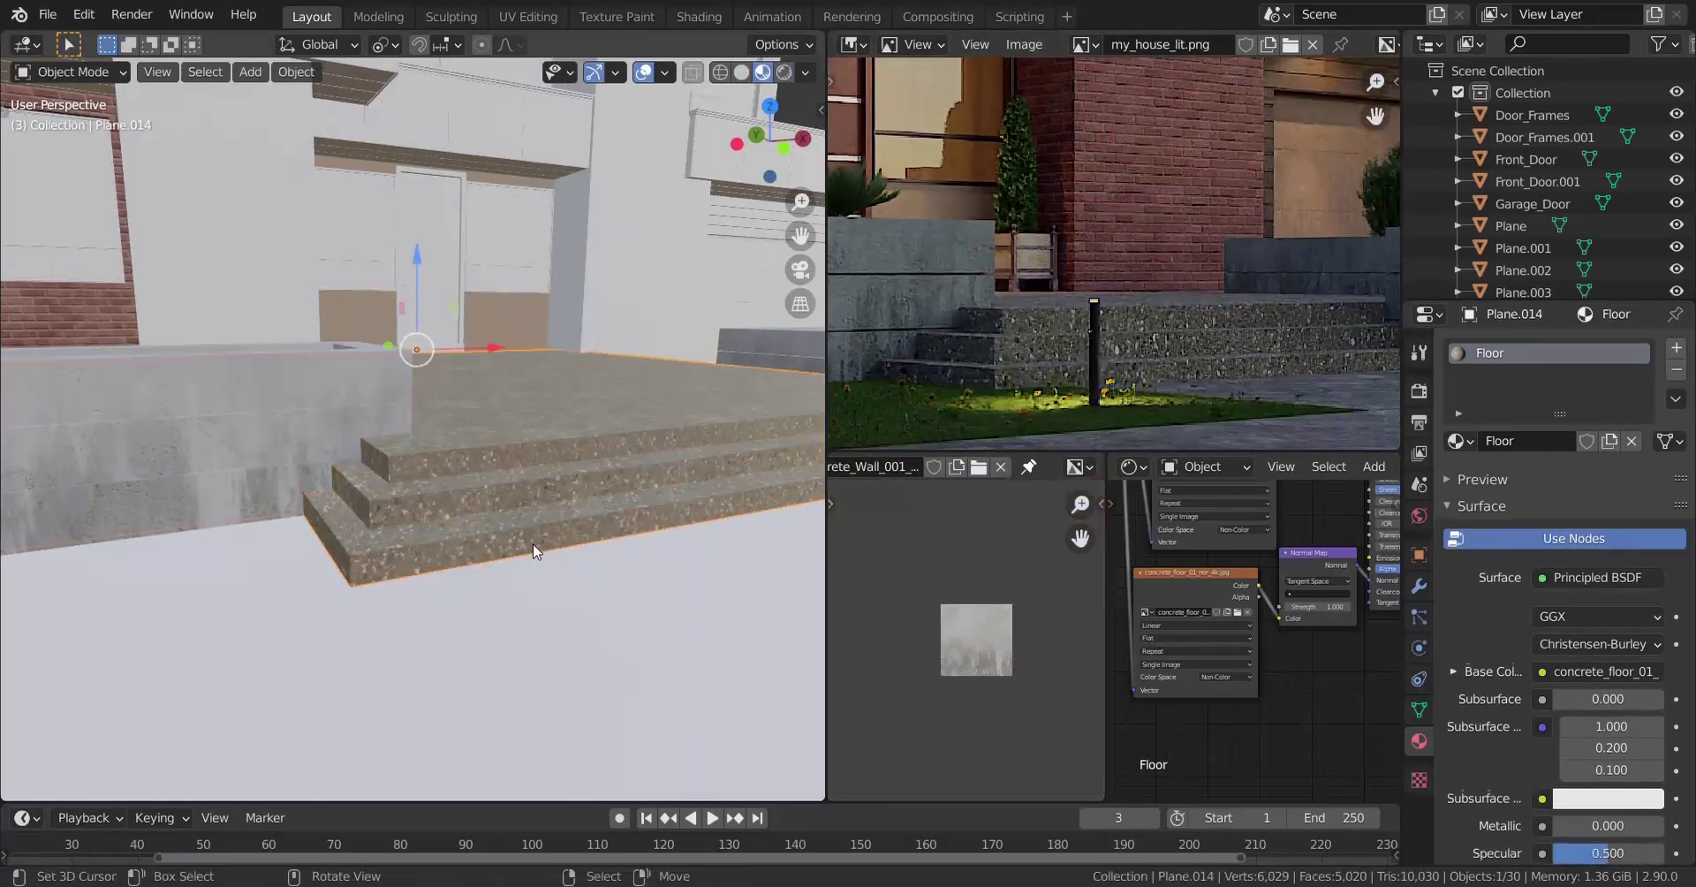
Readjust the scale of the floor's UVs while checking the concrete on the entrance floor from above, then deselect the floor.
{"action": "middle_click_drag", "start_coordinate": [528, 542], "coordinate": [497, 606]}
{"action": "scroll", "coordinate": [505, 555], "scroll_direction": "up", "scroll_amount": 3}
{"action": "key", "text": "Tab"}
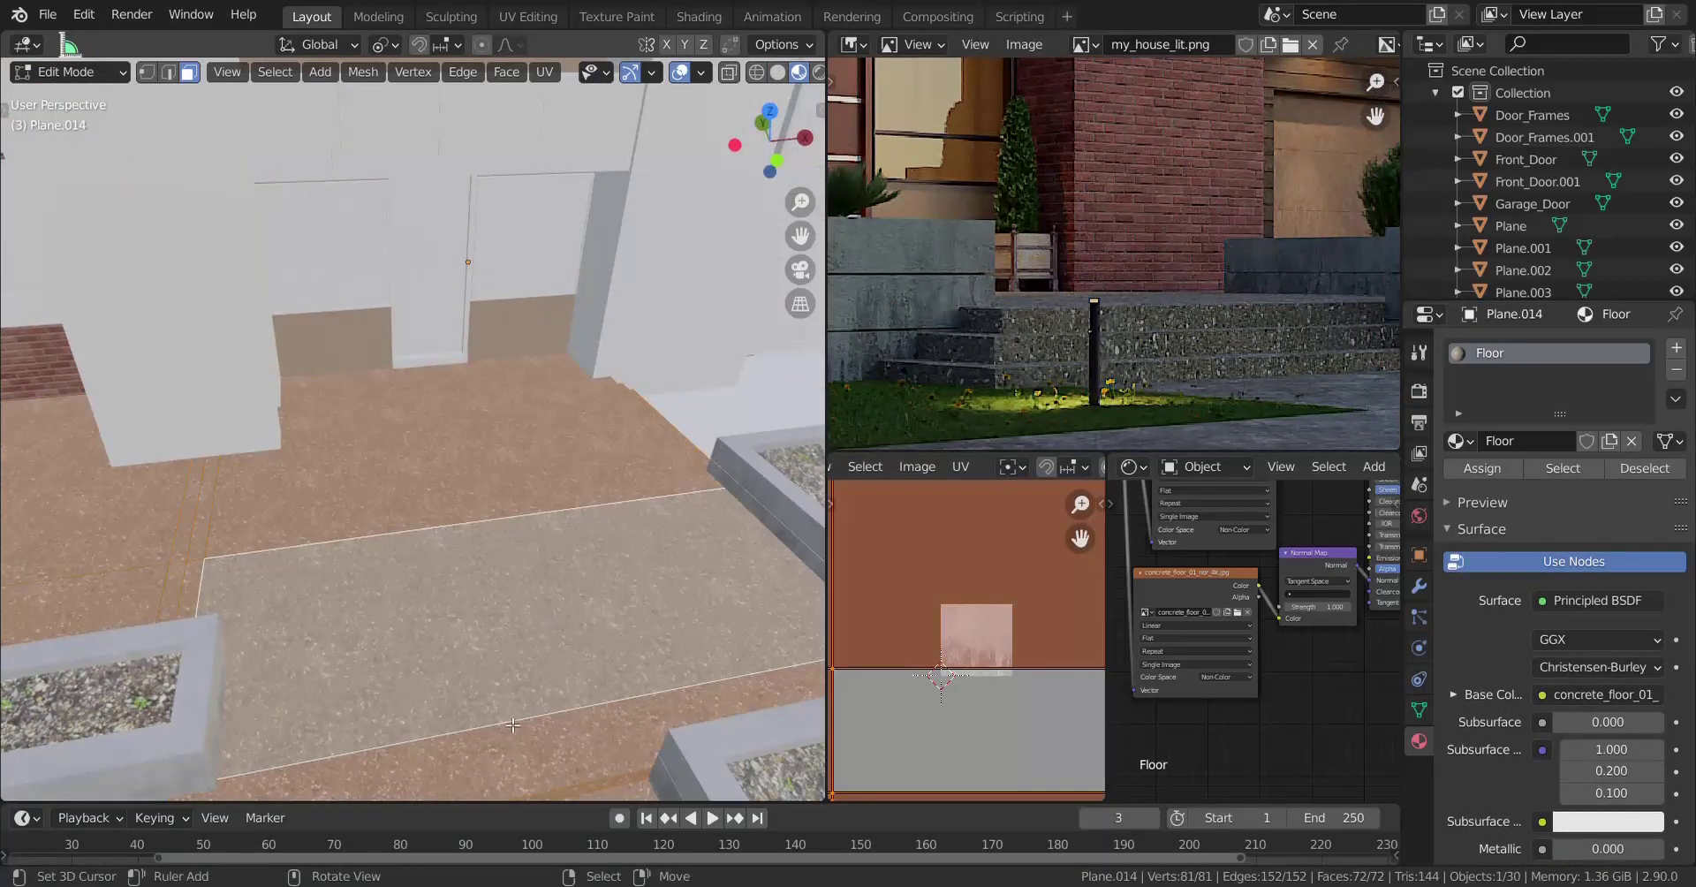
{"action": "key", "text": "s"}
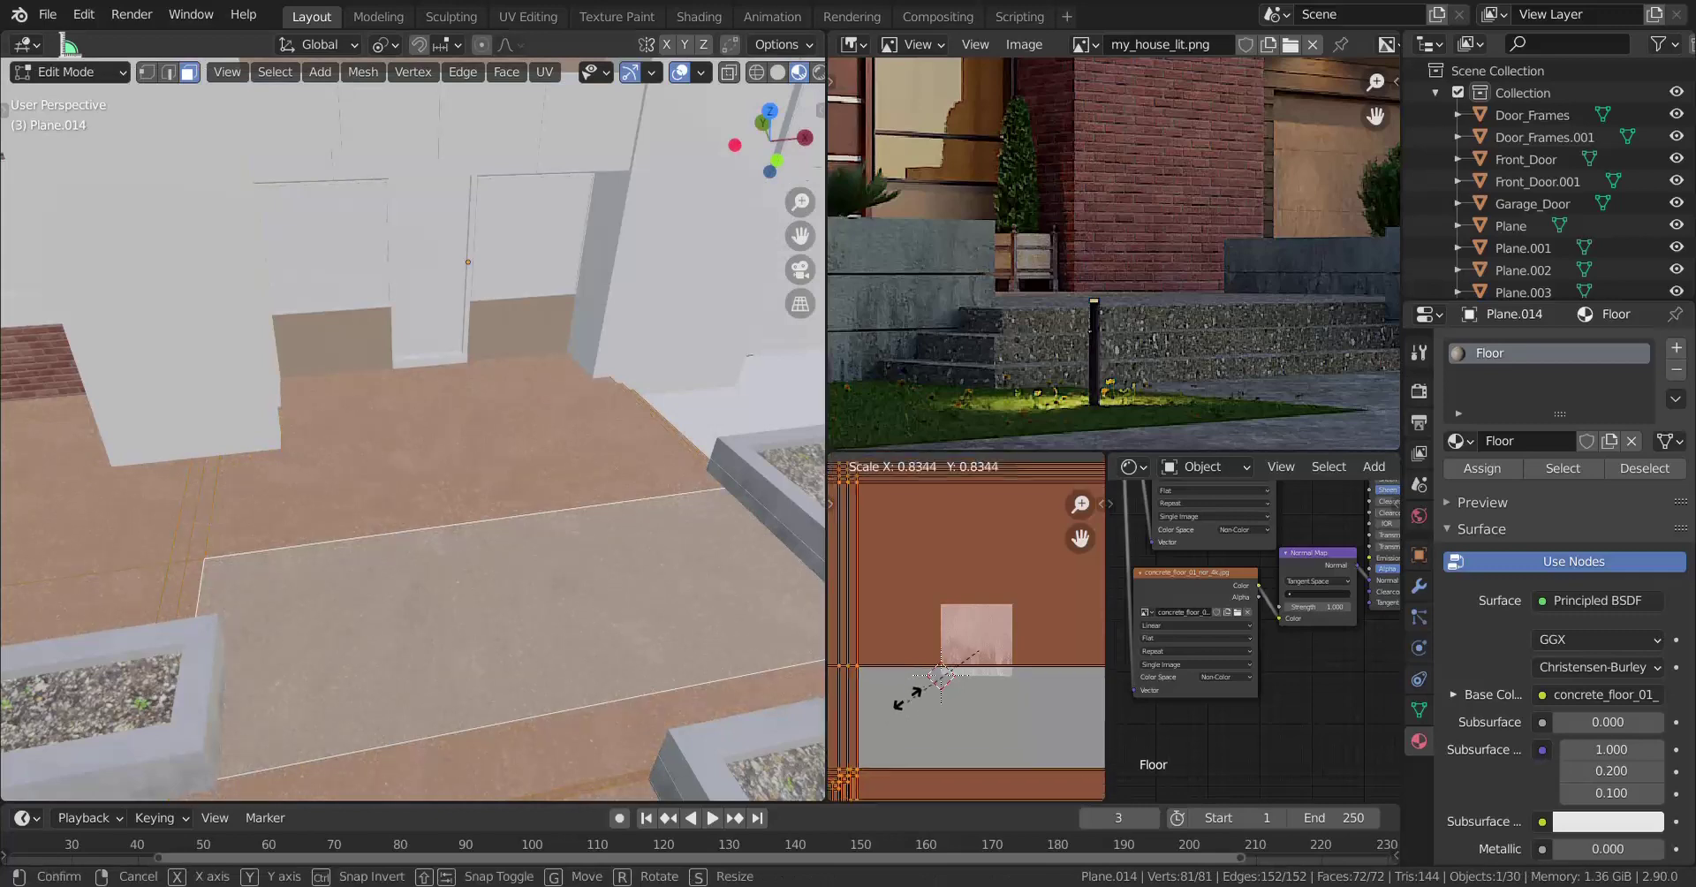
{"action": "left_click", "coordinate": [1009, 648]}
{"action": "key", "text": "s"}
{"action": "left_click", "coordinate": [920, 708]}
{"action": "middle_click_drag", "start_coordinate": [528, 767], "coordinate": [462, 556], "text": "shift"}
{"action": "key", "text": "Tab"}
{"action": "key", "text": "alt+a"}
Replace the Brick Wall material on the boundary wall's frame with a new material named Concrete Wall 2.
{"action": "scroll", "coordinate": [512, 511], "scroll_direction": "up", "scroll_amount": 4}
{"action": "scroll", "coordinate": [415, 519], "scroll_direction": "down", "scroll_amount": 4}
{"action": "scroll", "coordinate": [404, 576], "scroll_direction": "up", "scroll_amount": 3}
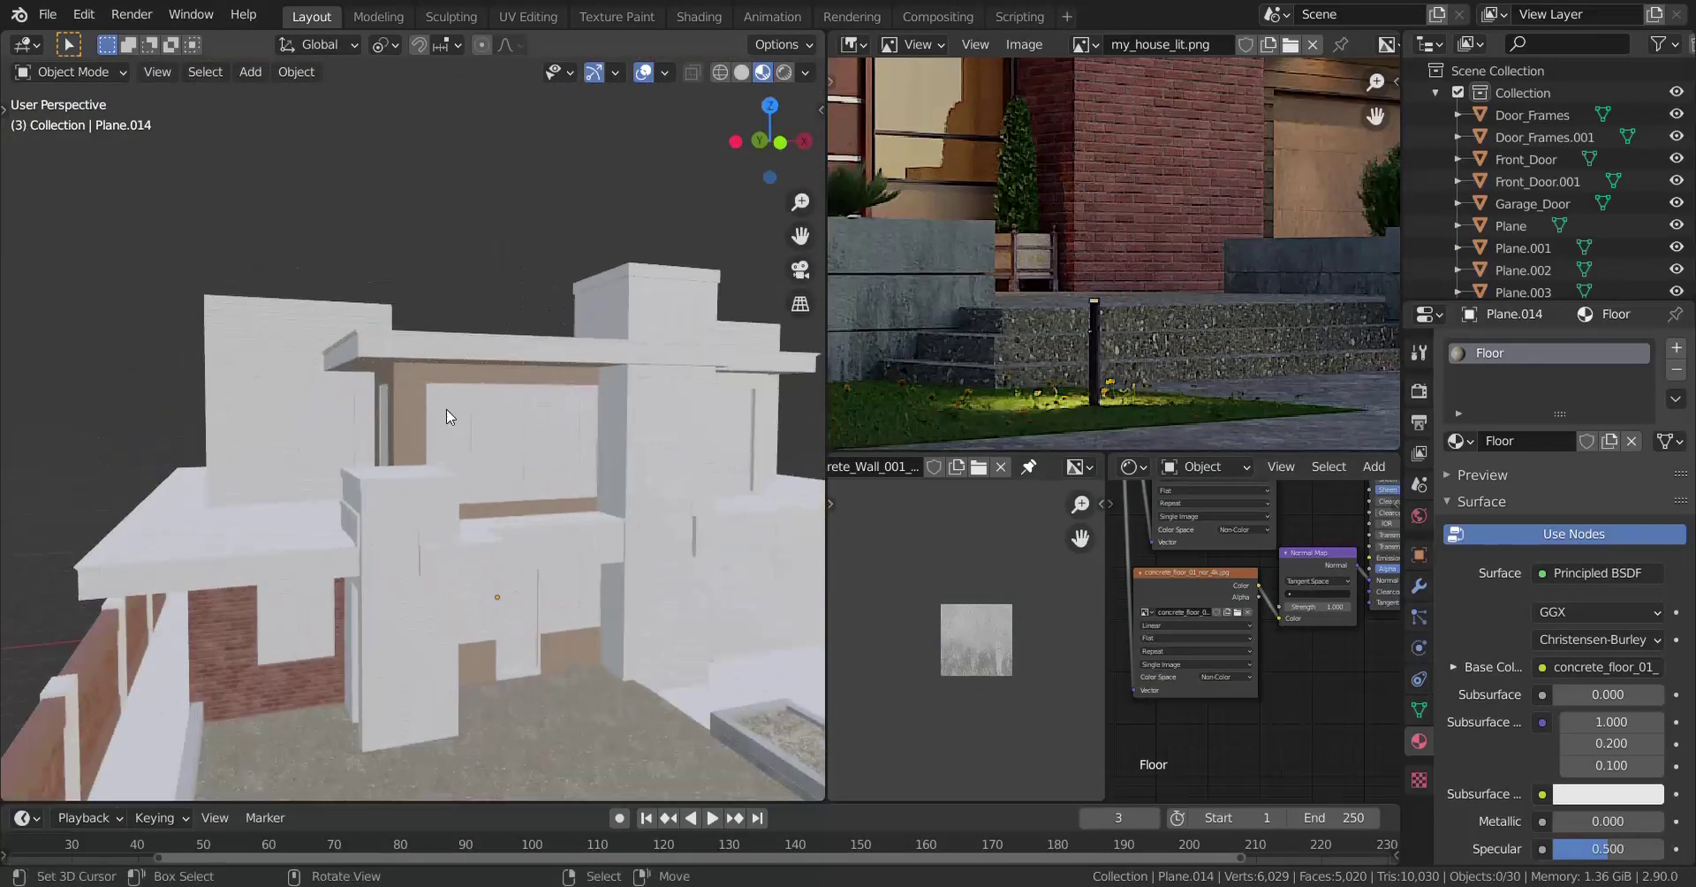
{"action": "middle_click_drag", "start_coordinate": [448, 416], "coordinate": [548, 424]}
{"action": "scroll", "coordinate": [1141, 352], "scroll_direction": "down", "scroll_amount": 2}
{"action": "middle_click_drag", "start_coordinate": [1142, 351], "coordinate": [988, 364]}
{"action": "scroll", "coordinate": [582, 523], "scroll_direction": "up", "scroll_amount": 4}
{"action": "left_click", "coordinate": [535, 585]}
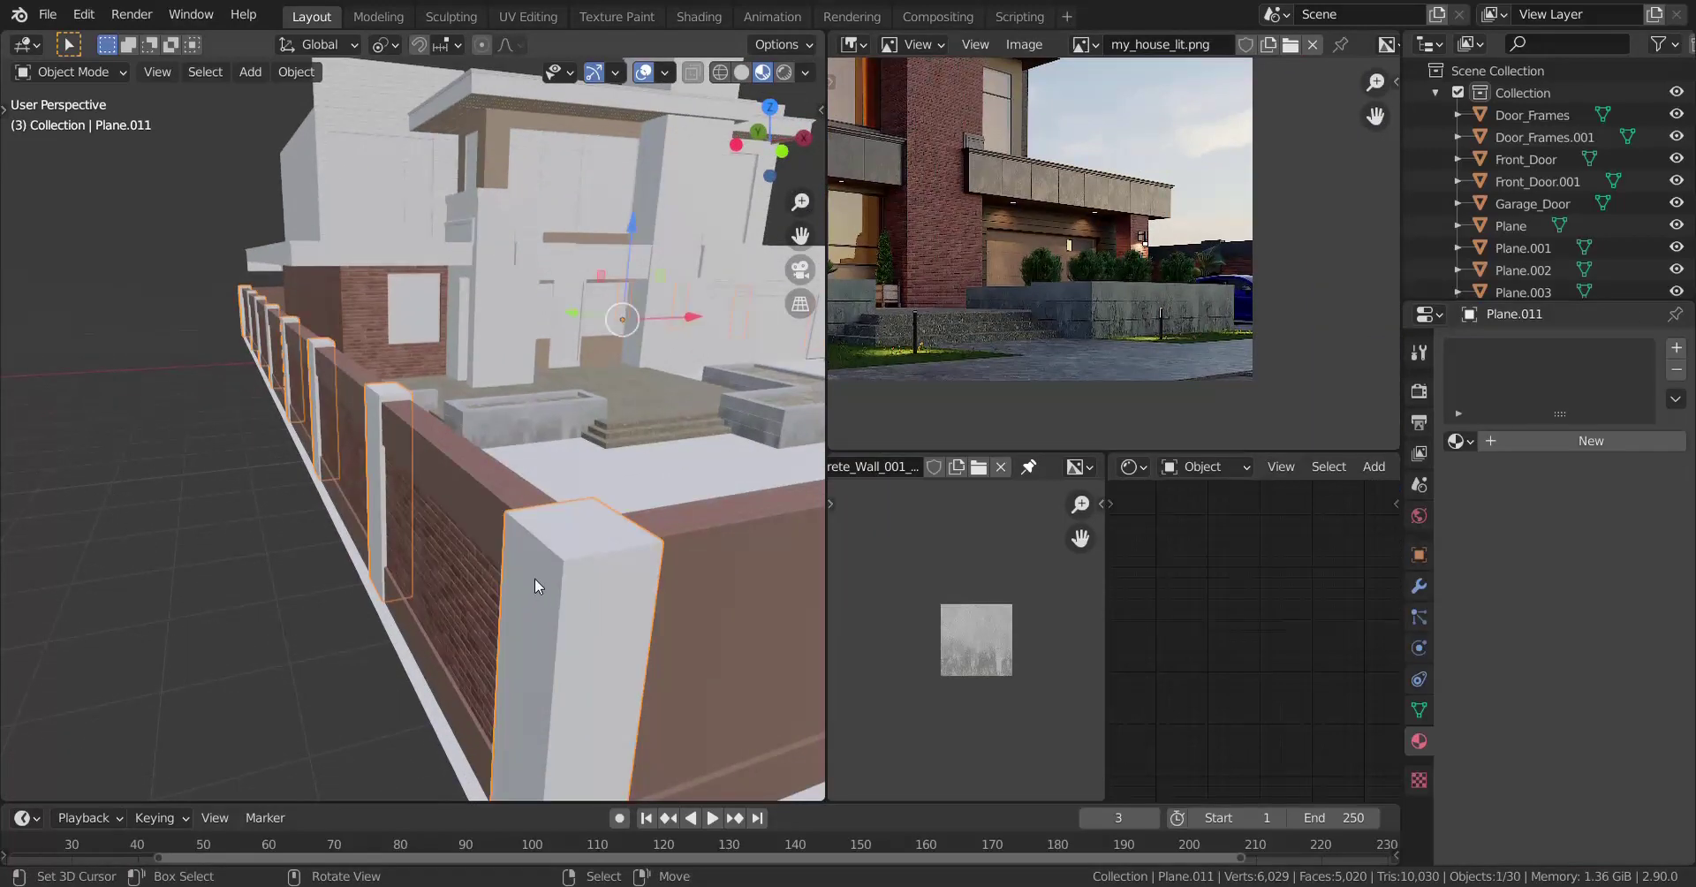
{"action": "left_click", "coordinate": [480, 479]}
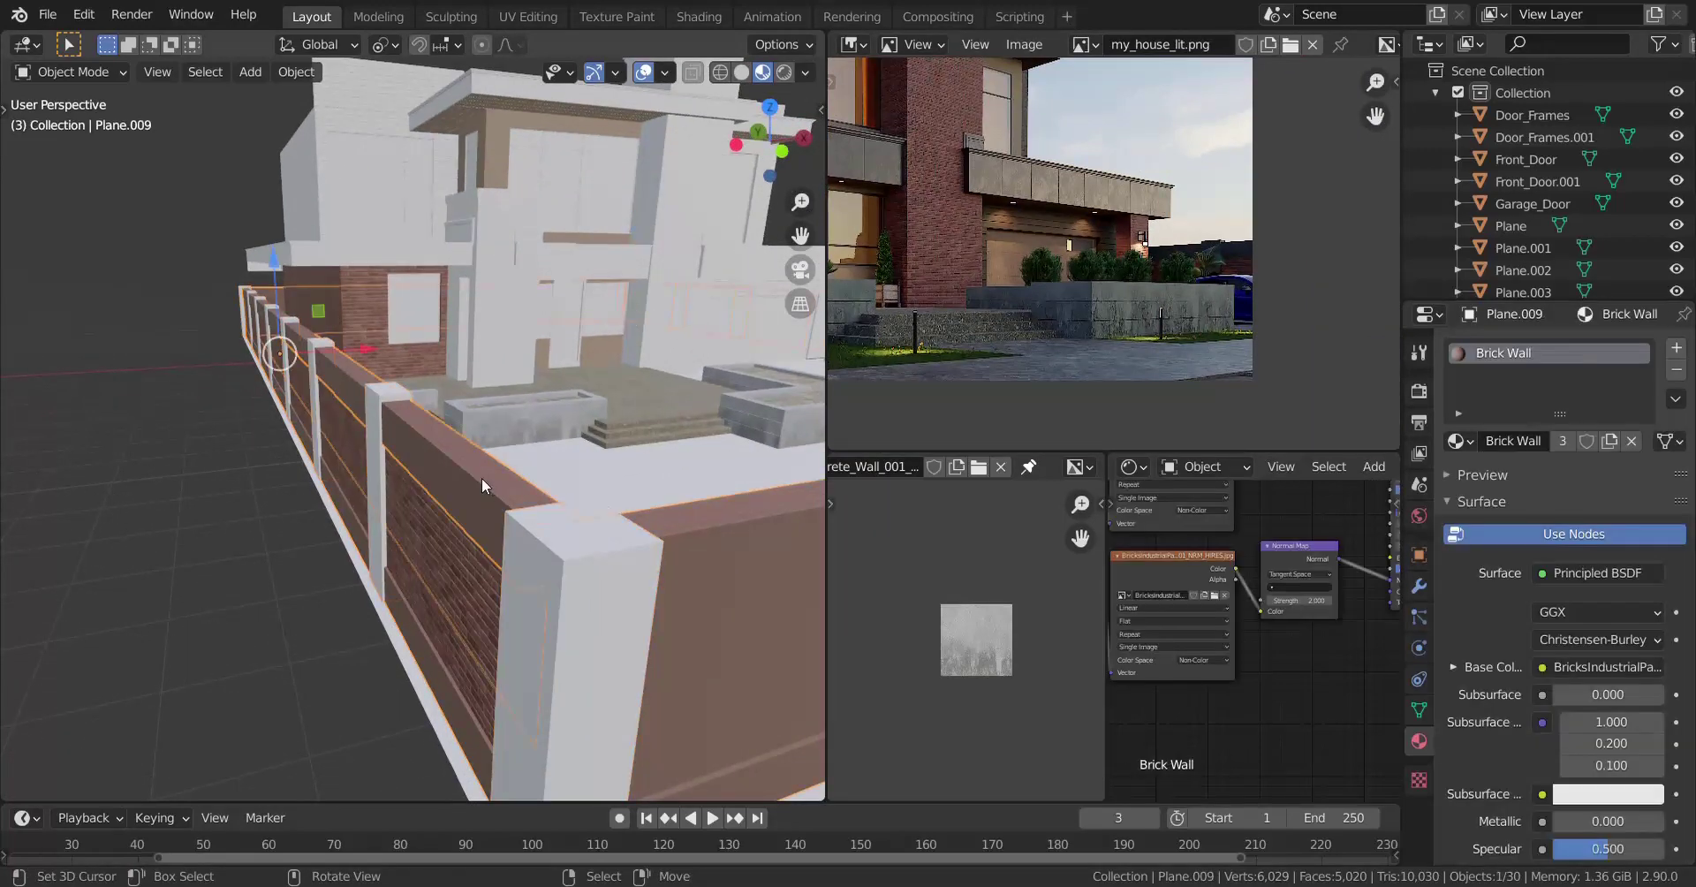
{"action": "left_click", "coordinate": [1677, 371]}
{"action": "left_click", "coordinate": [1552, 443]}
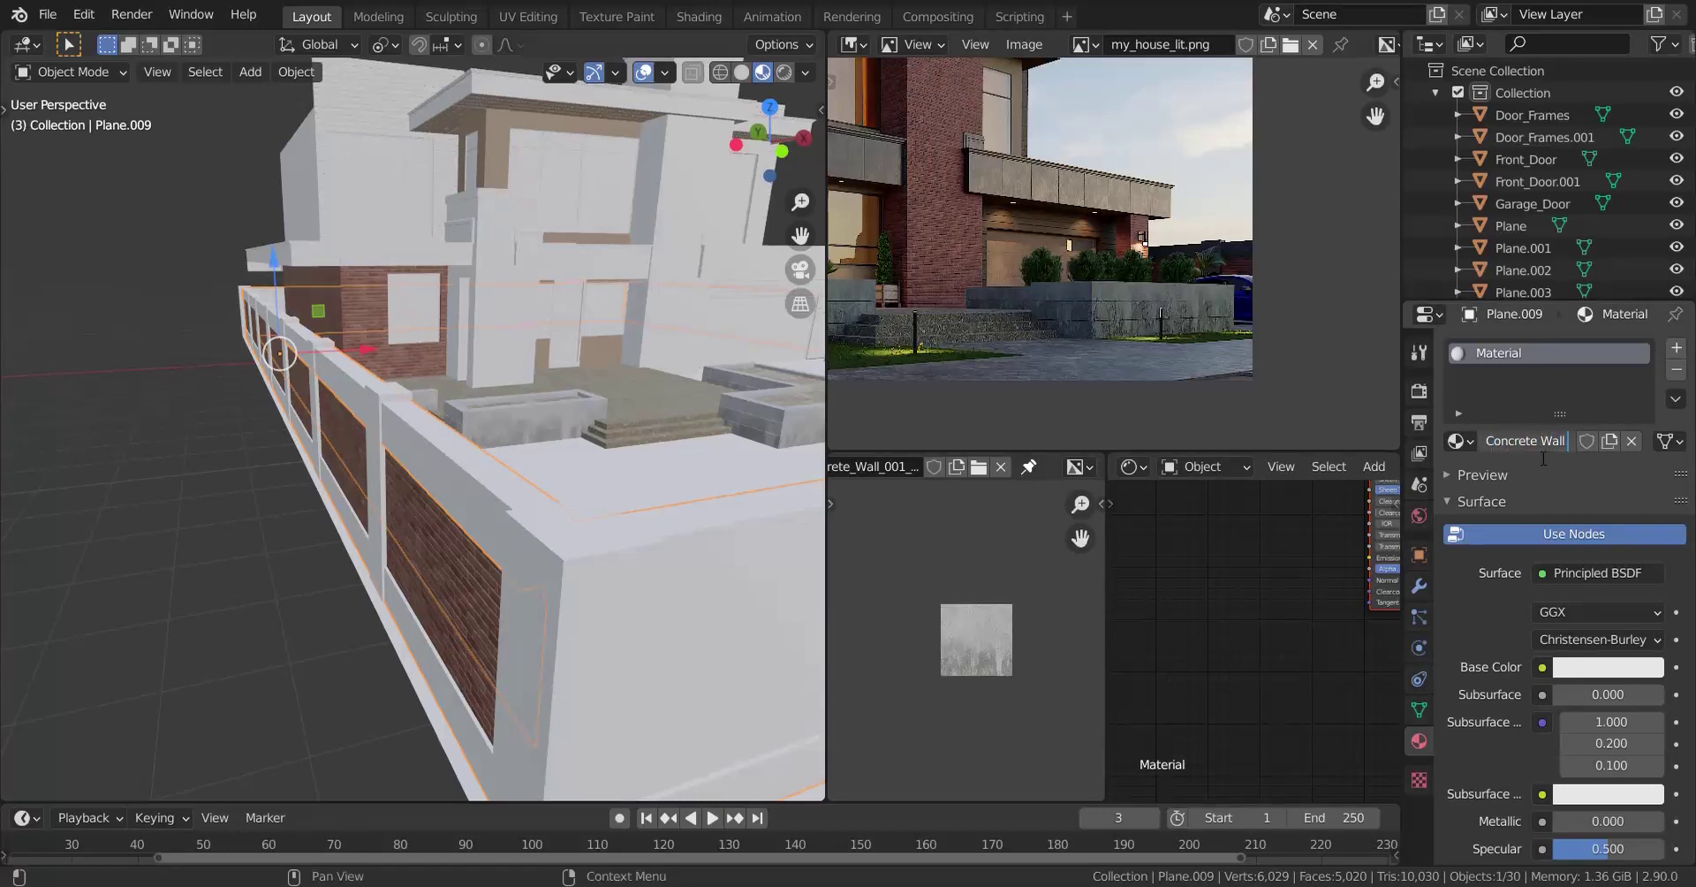
{"action": "key", "text": "Return"}
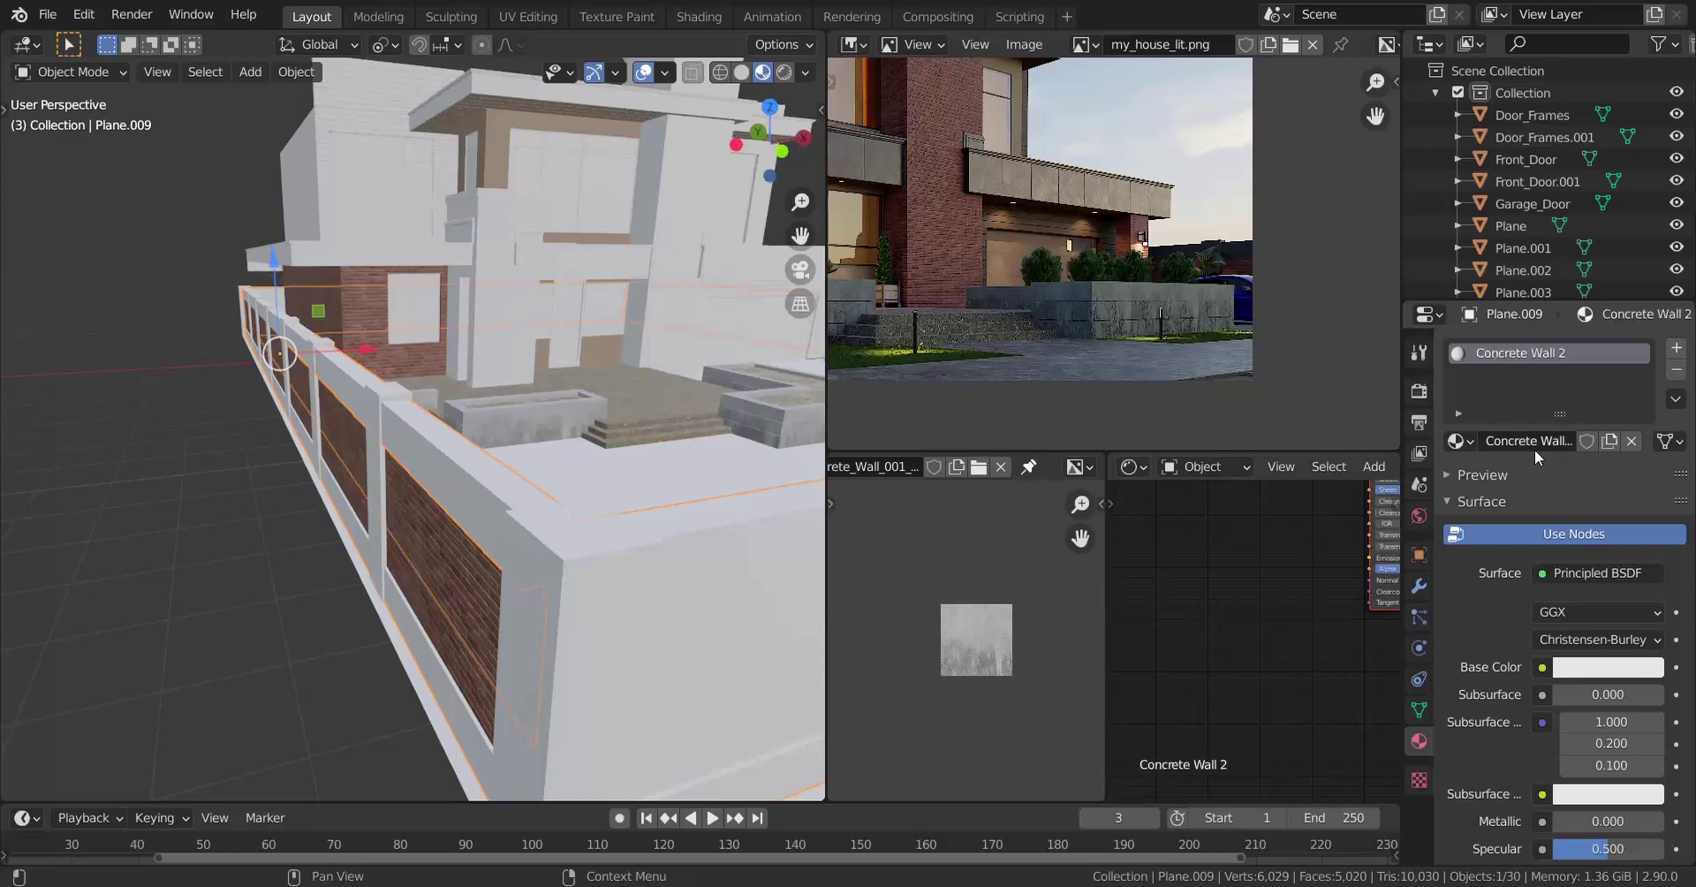
Add an Image Texture with mapping nodes to the Principled BSDF's Base Color and place them clear of the shader.
{"action": "scroll", "coordinate": [1287, 625], "scroll_direction": "down", "scroll_amount": 4}
{"action": "middle_click_drag", "start_coordinate": [1287, 628], "coordinate": [1185, 758]}
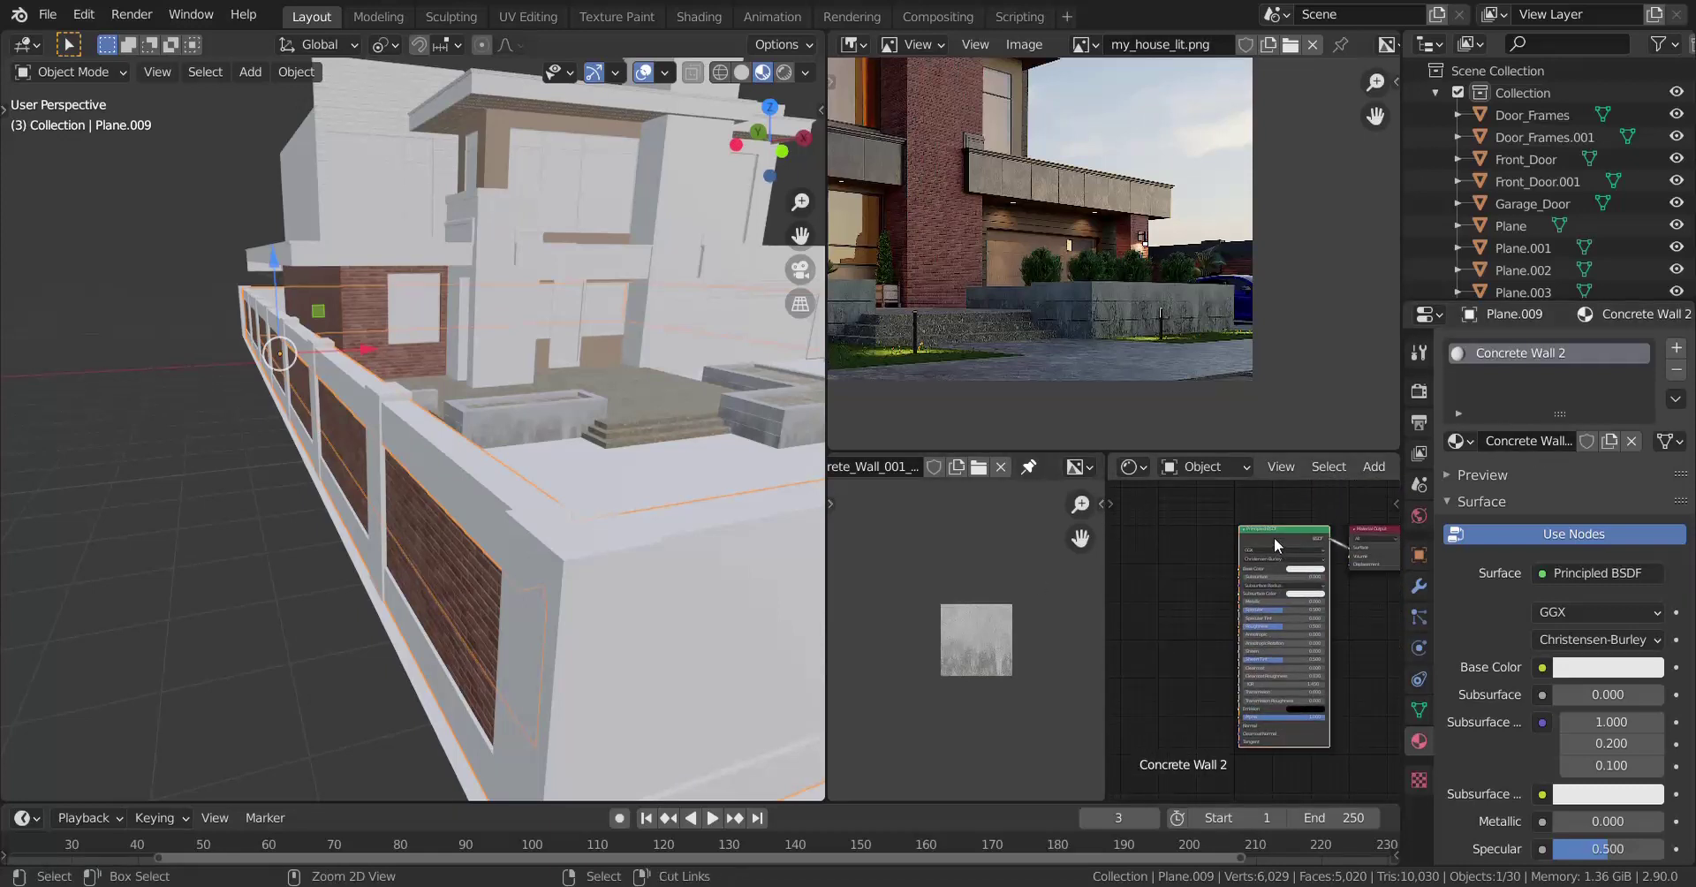
{"action": "key", "text": "ctrl+t"}
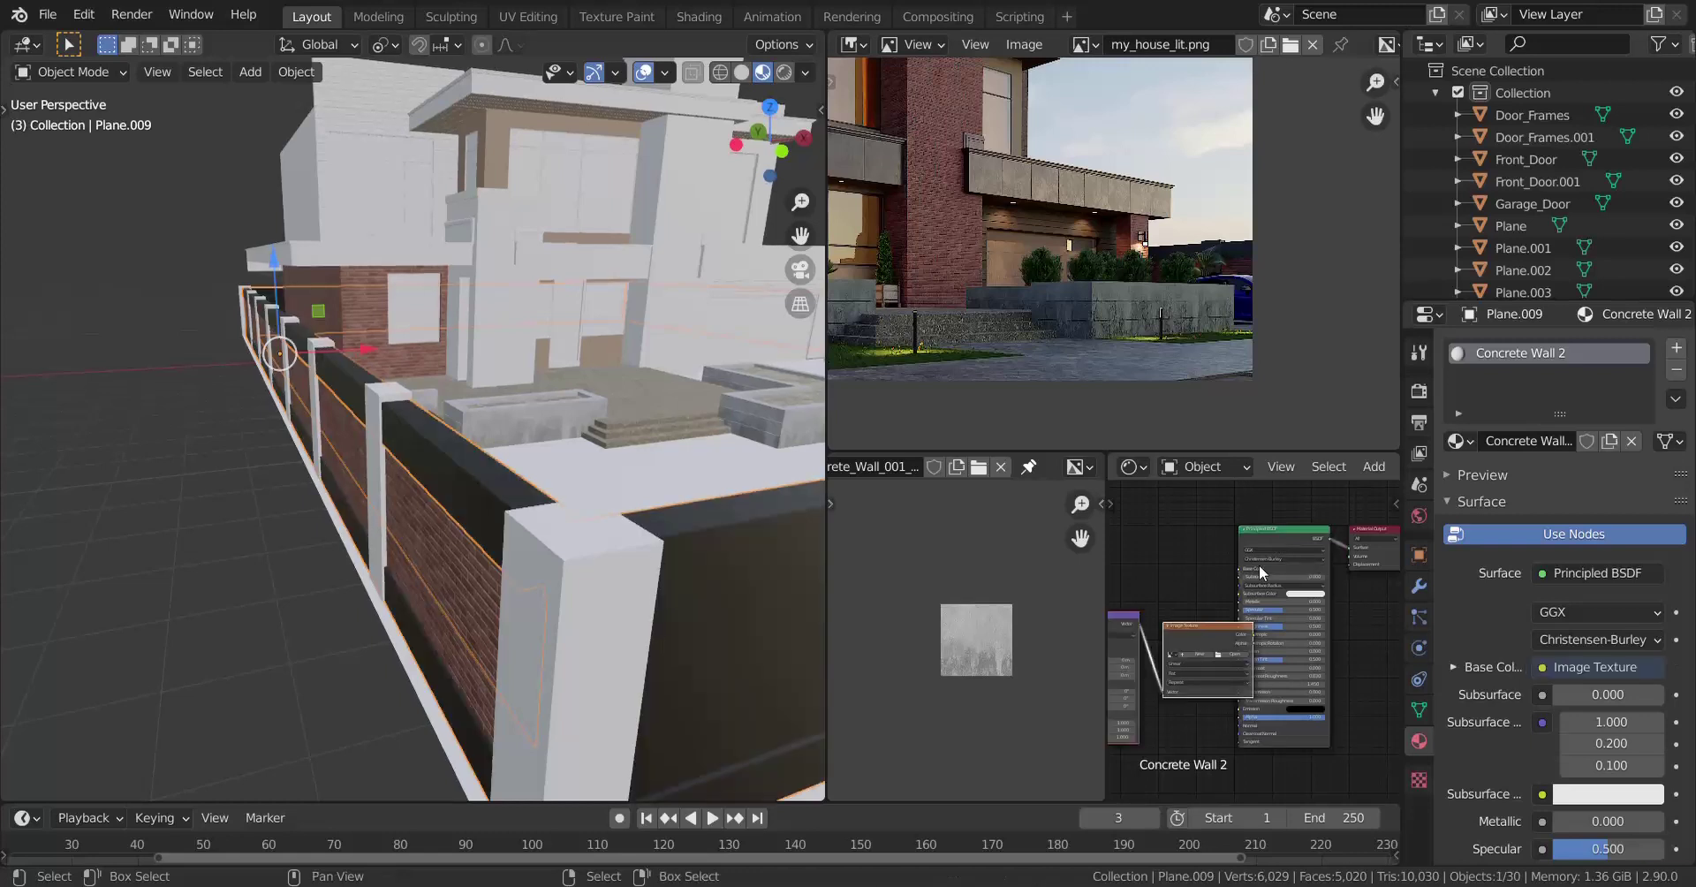
{"action": "key", "text": "g"}
{"action": "left_click", "coordinate": [1171, 570]}
{"action": "middle_click_drag", "start_coordinate": [1166, 569], "coordinate": [1280, 606]}
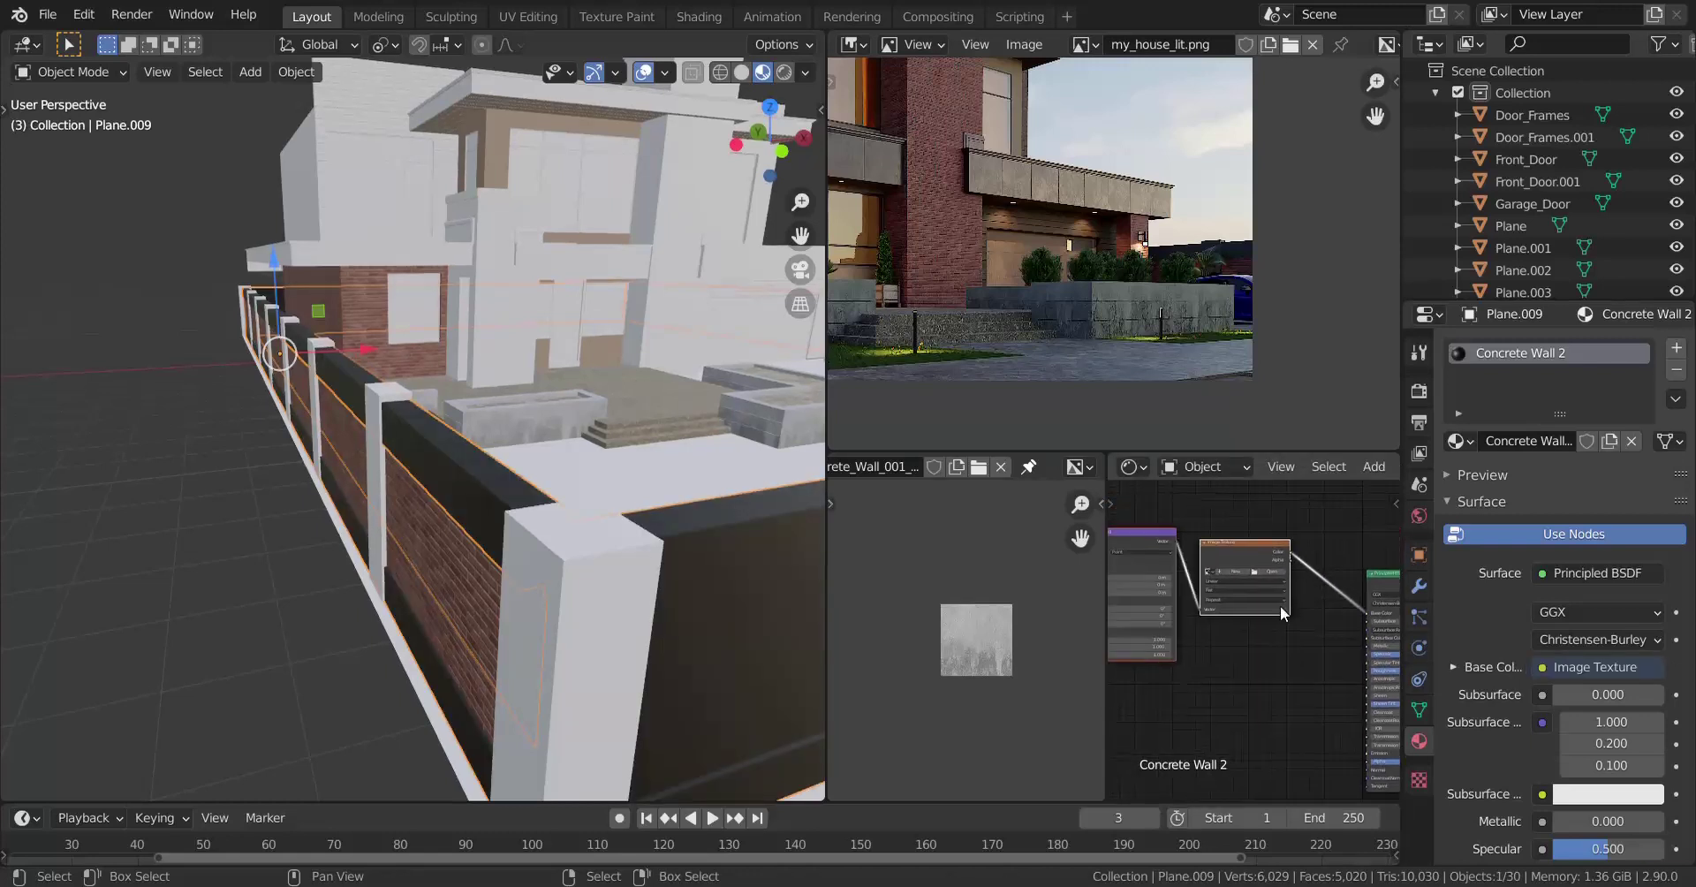
{"action": "scroll", "coordinate": [1278, 603], "scroll_direction": "up", "scroll_amount": 2}
Browse the concrete folders in Textures and load Concrete_Wall_002_basecolor.jpg into the Image Texture node.
{"action": "left_click", "coordinate": [1261, 557]}
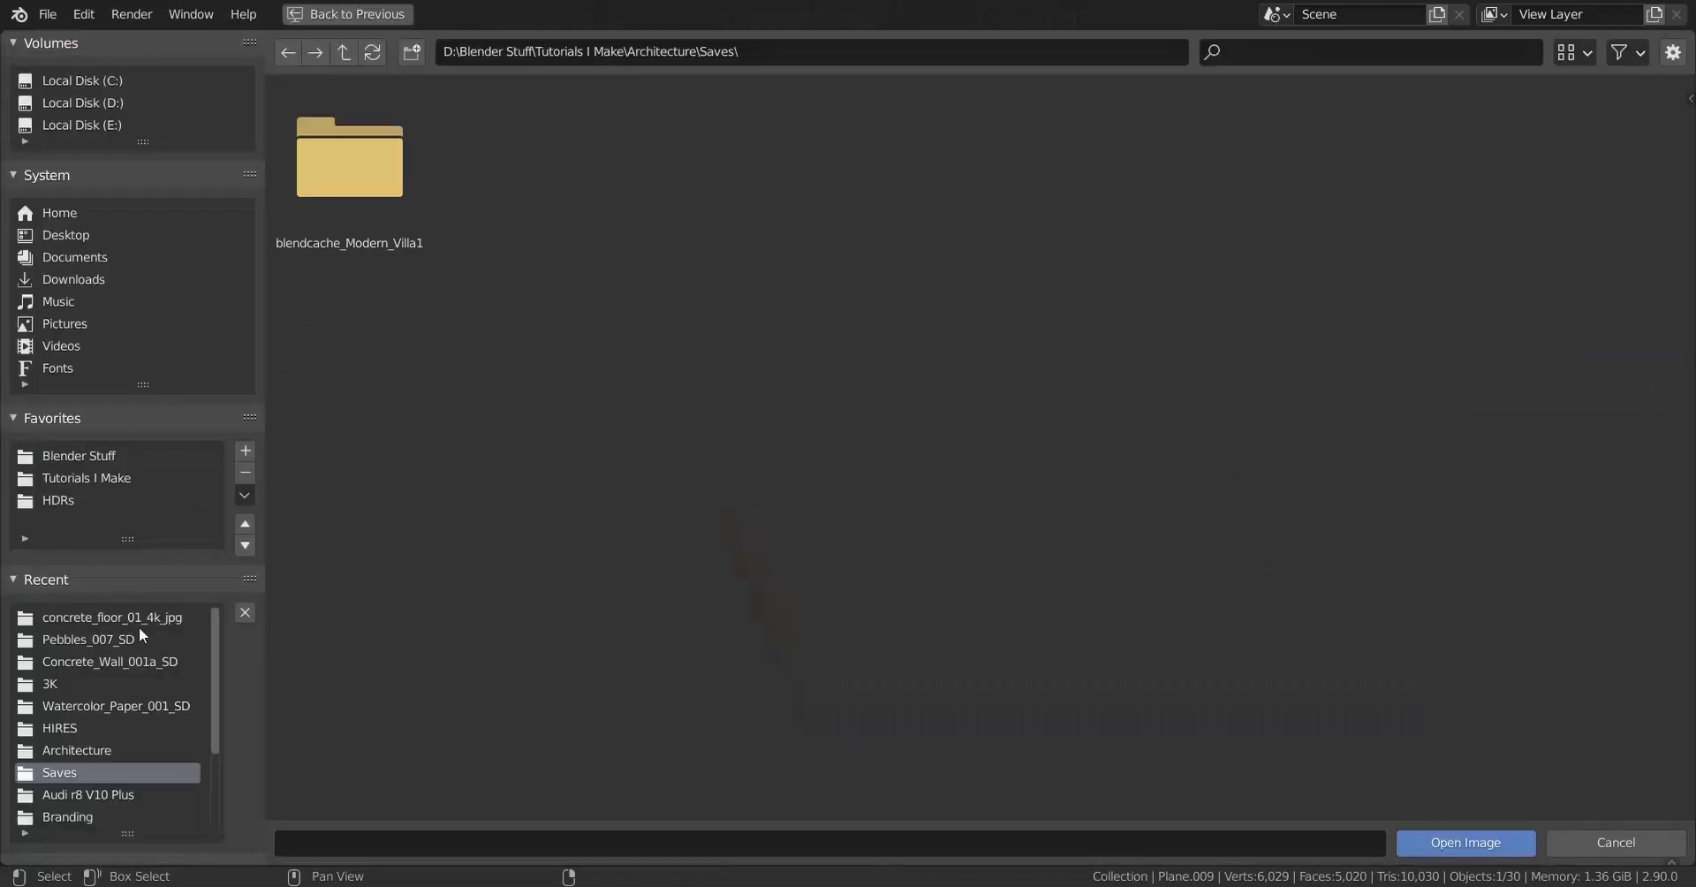
{"action": "left_click", "coordinate": [97, 750]}
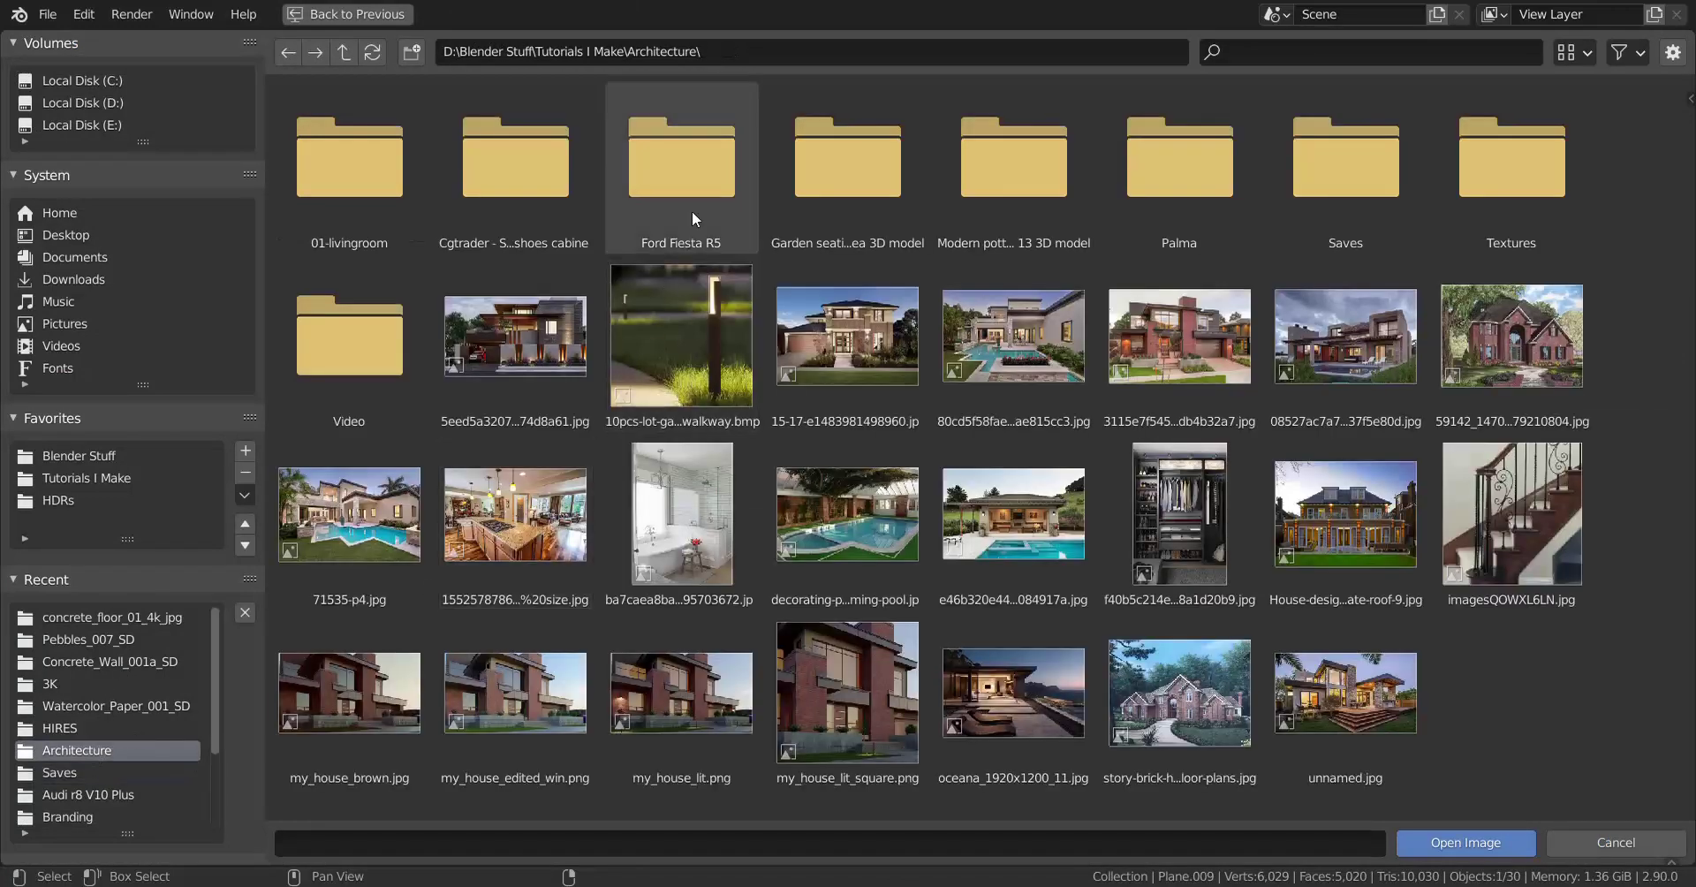
{"action": "double_click", "coordinate": [1520, 172]}
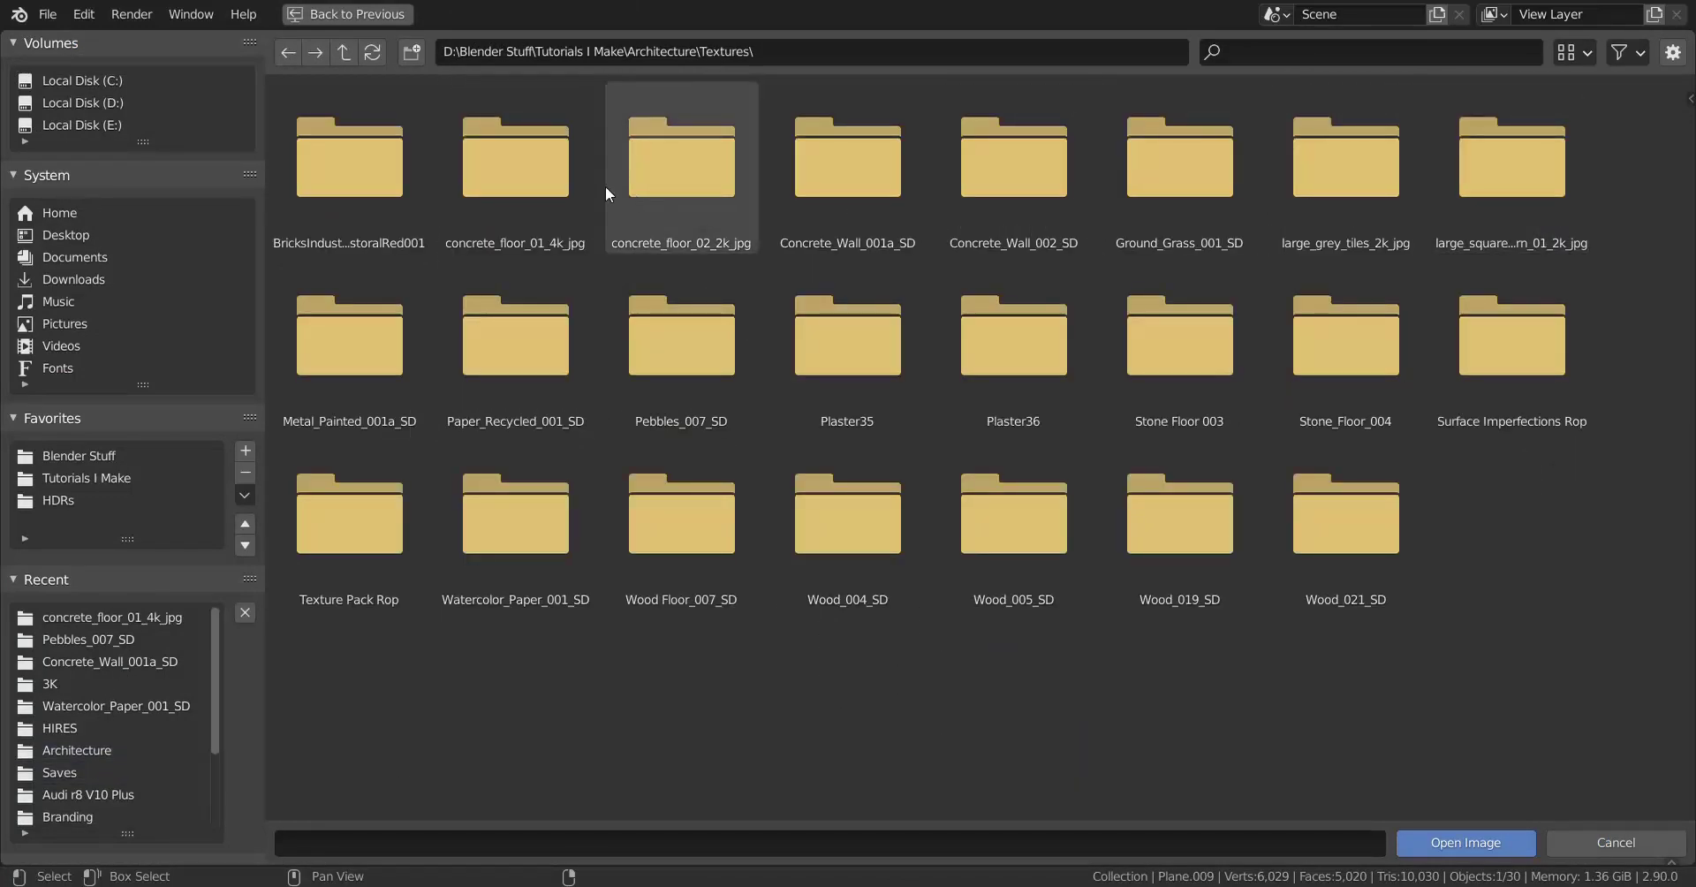
{"action": "double_click", "coordinate": [658, 167]}
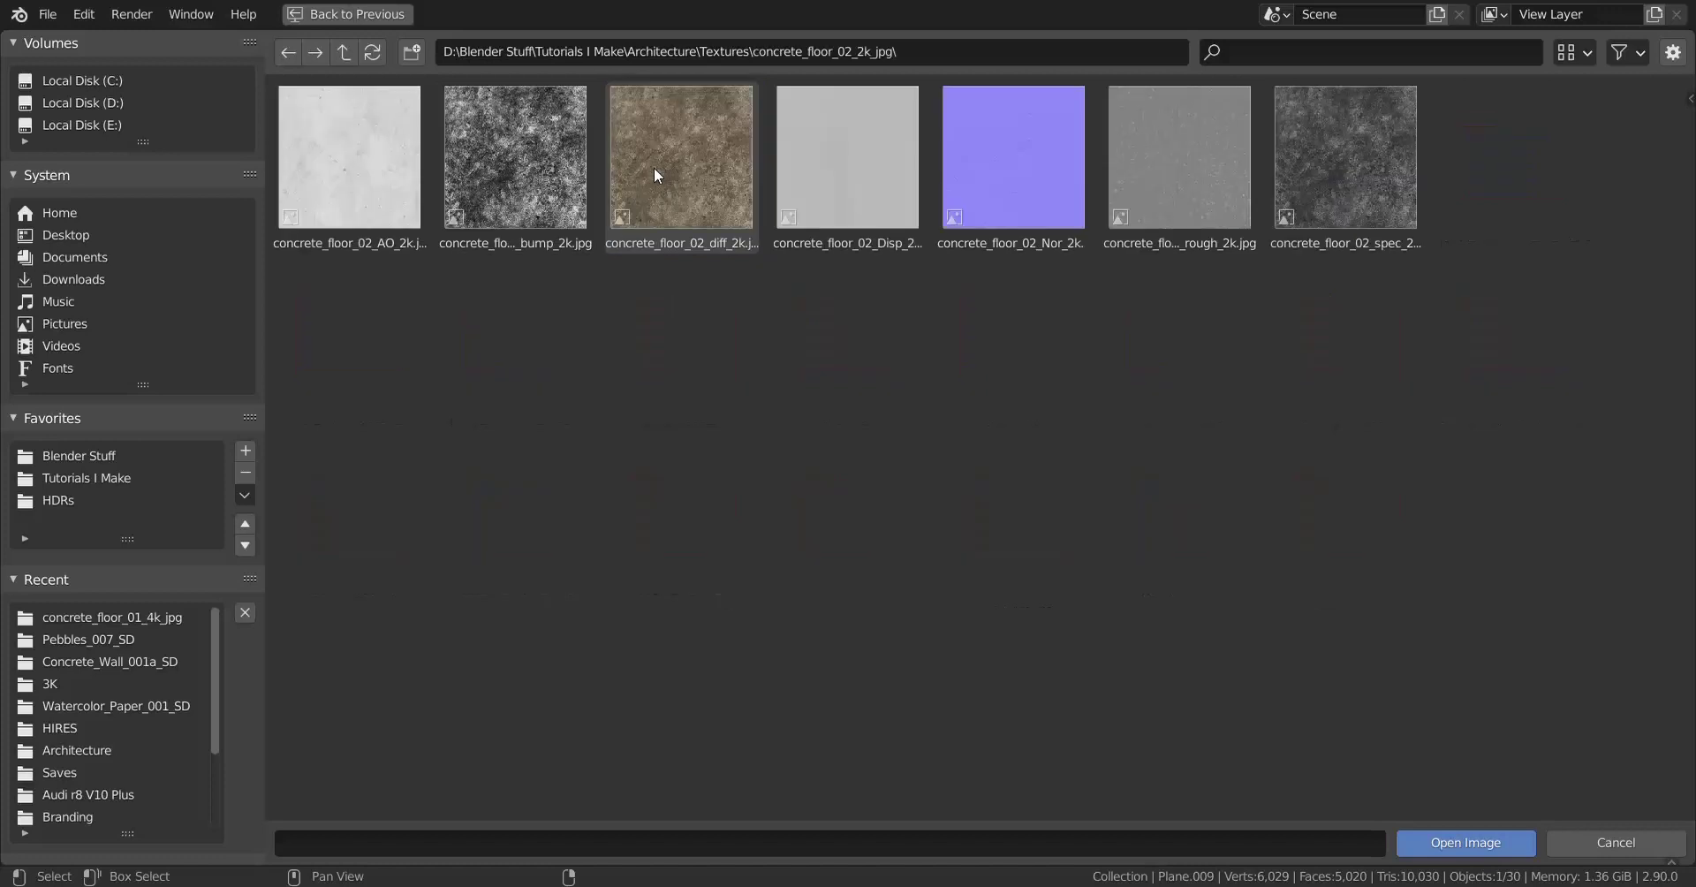
{"action": "key", "text": "BackSpace"}
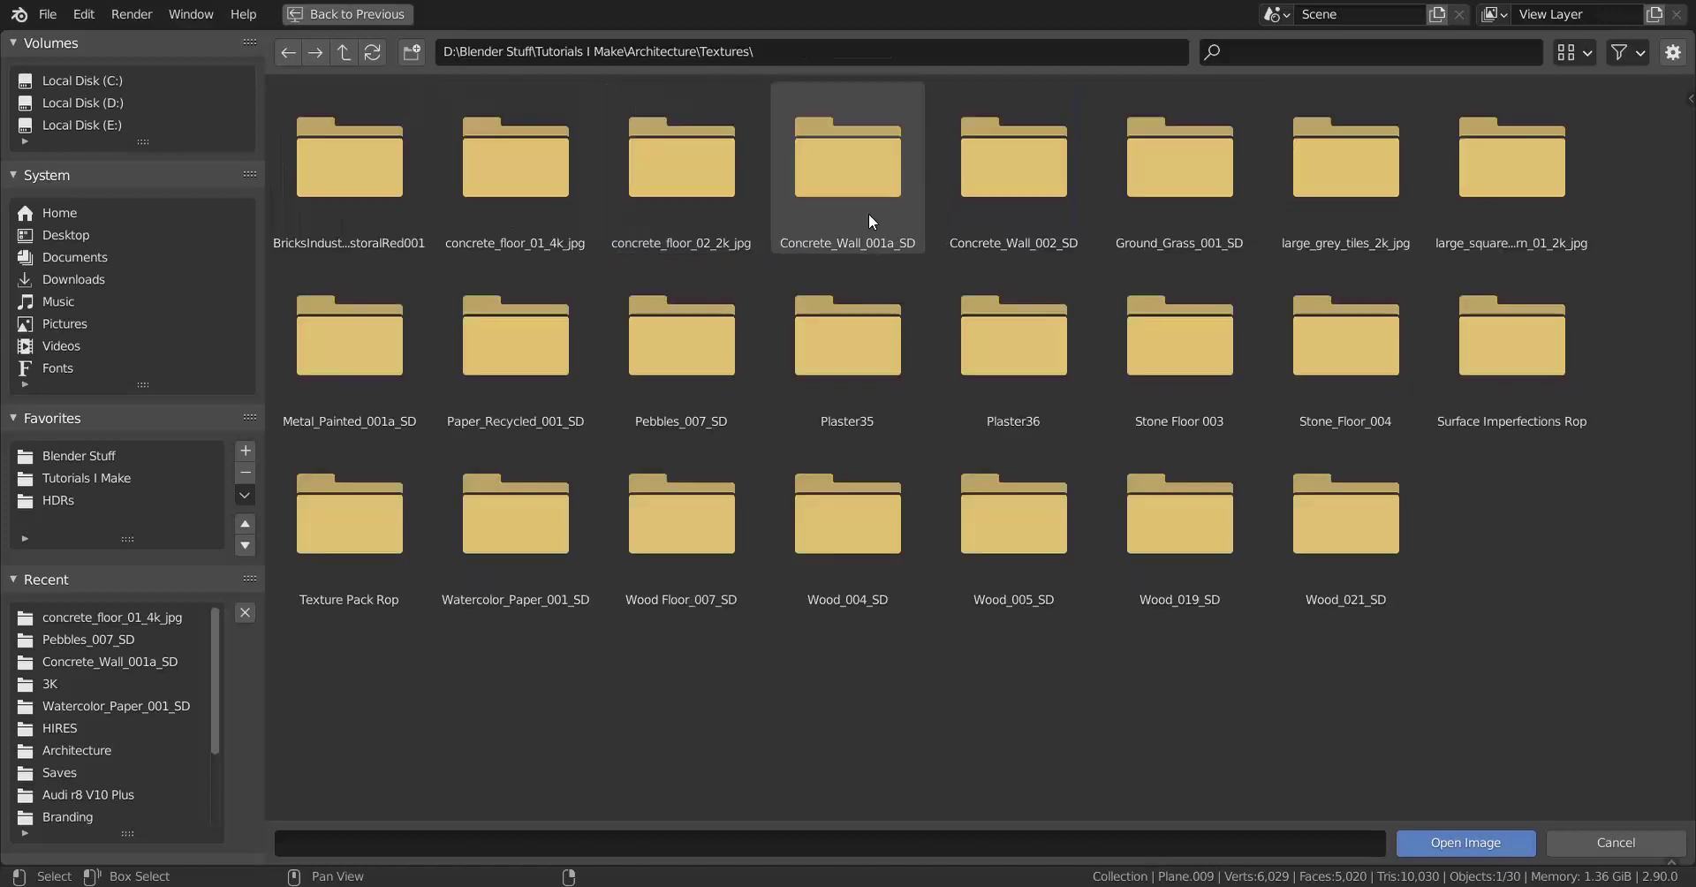
{"action": "double_click", "coordinate": [1063, 188]}
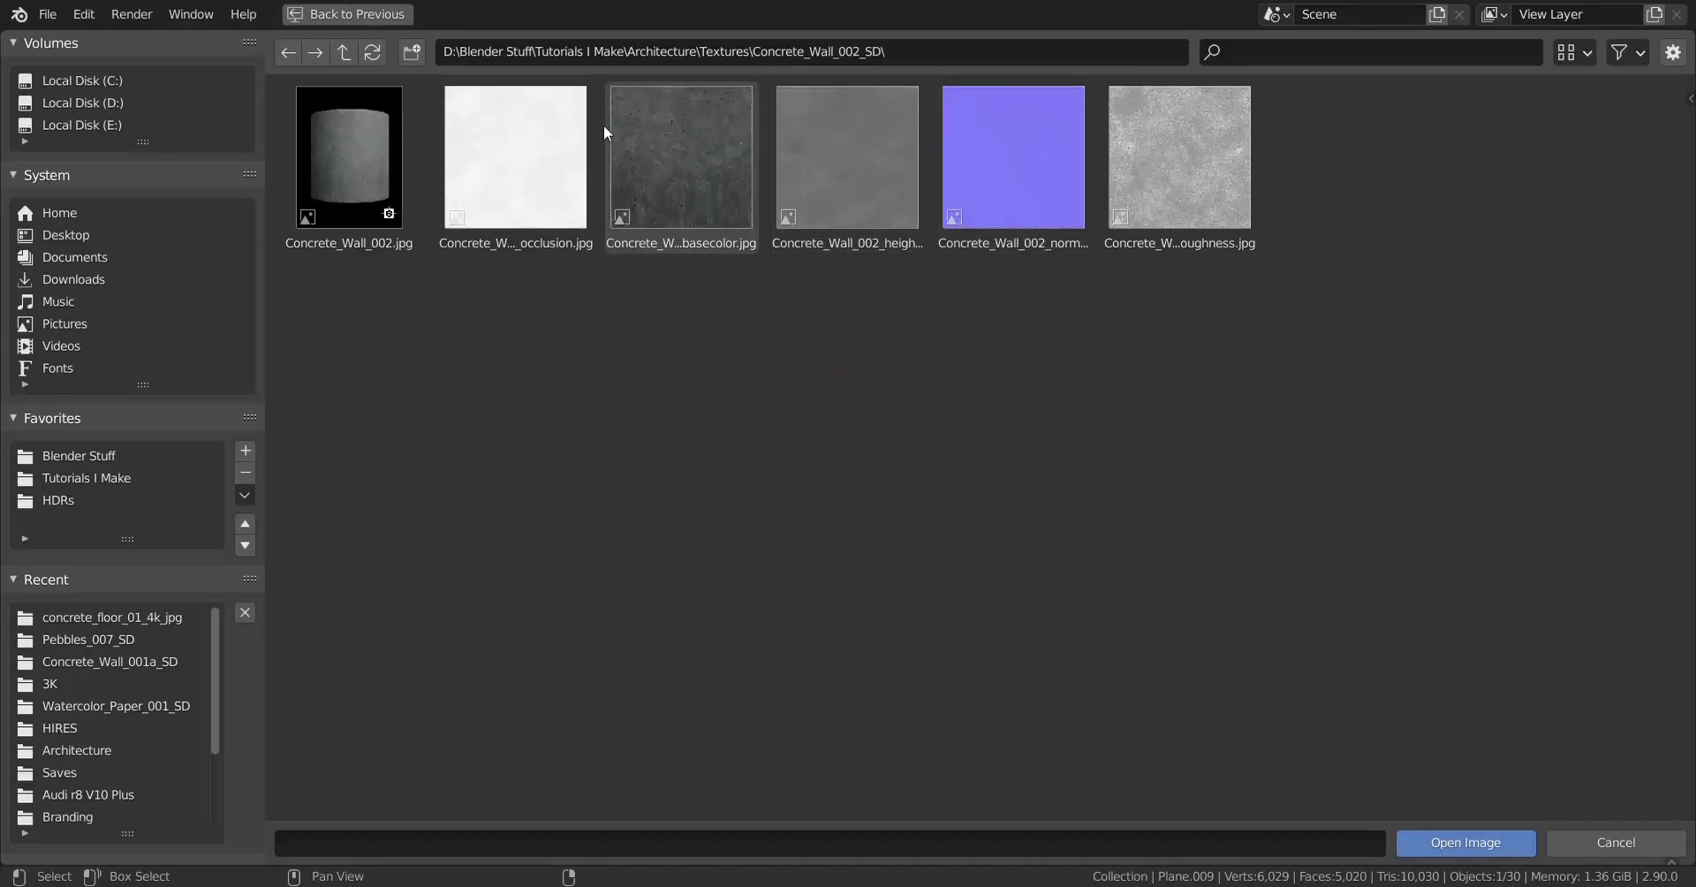
{"action": "key", "text": "BackSpace"}
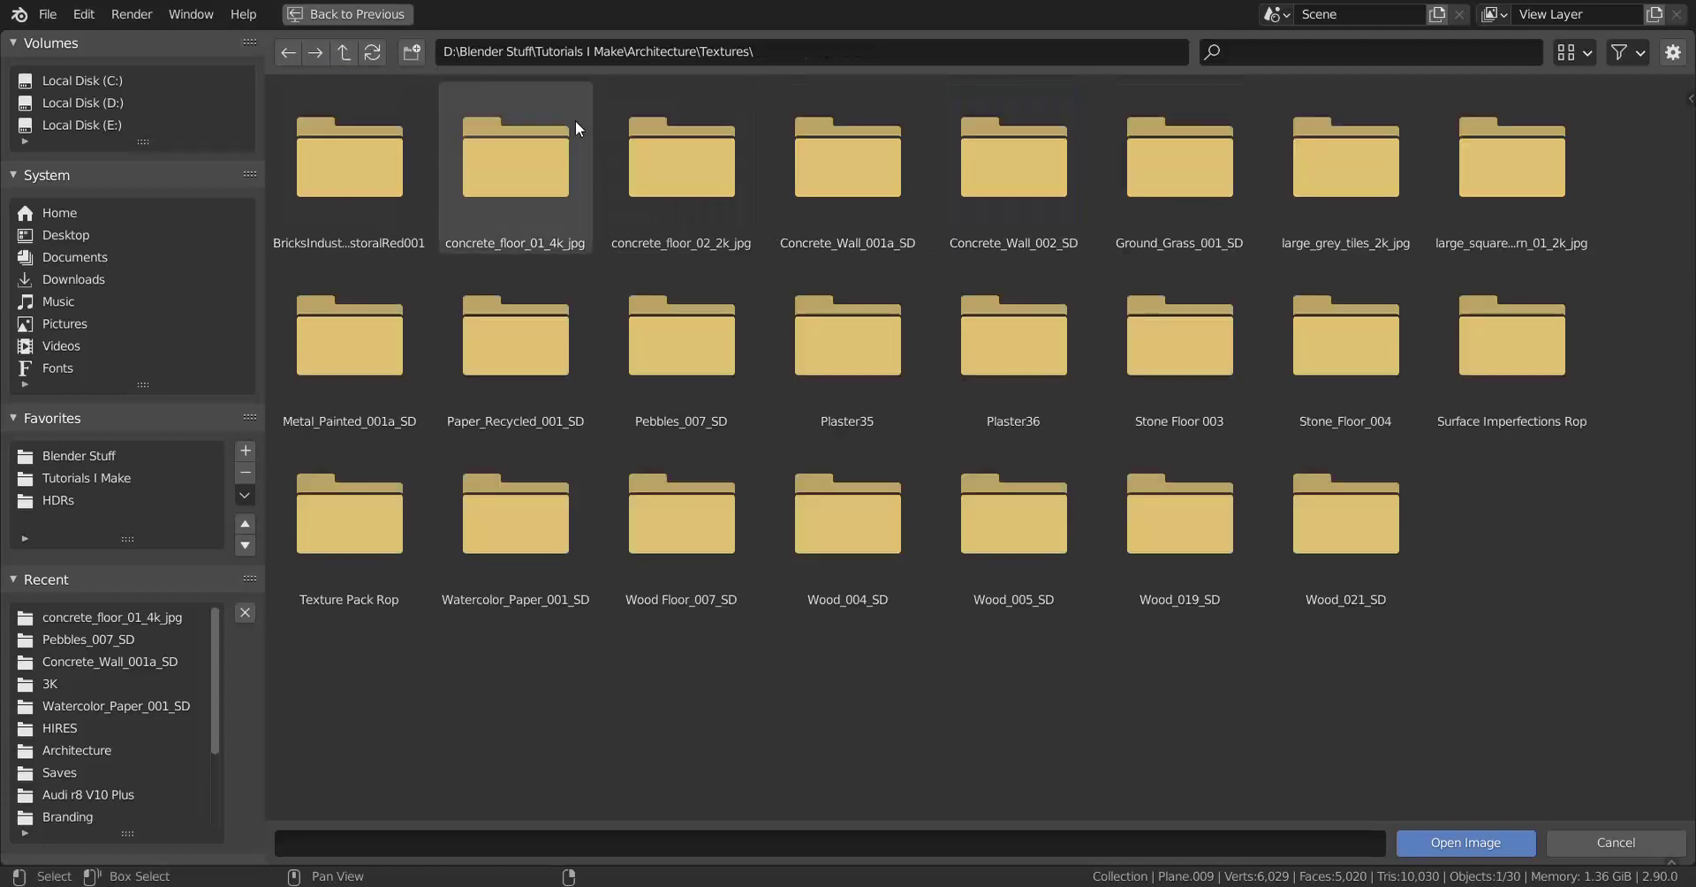
{"action": "double_click", "coordinate": [814, 194]}
{"action": "left_click", "coordinate": [343, 53]}
{"action": "double_click", "coordinate": [999, 216]}
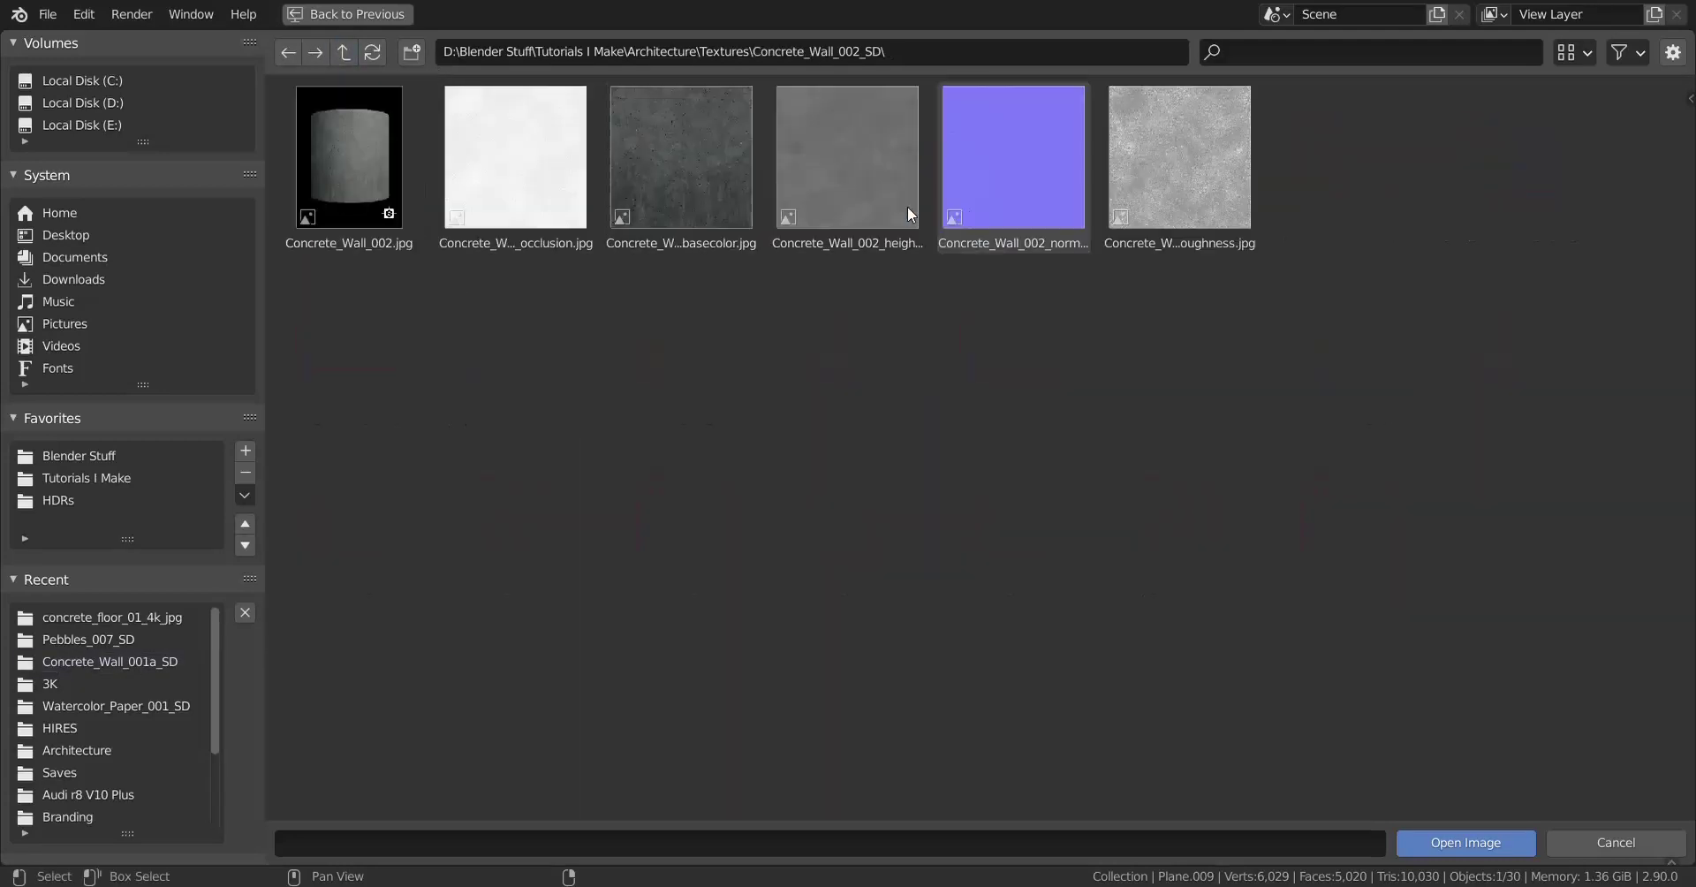
{"action": "double_click", "coordinate": [700, 158]}
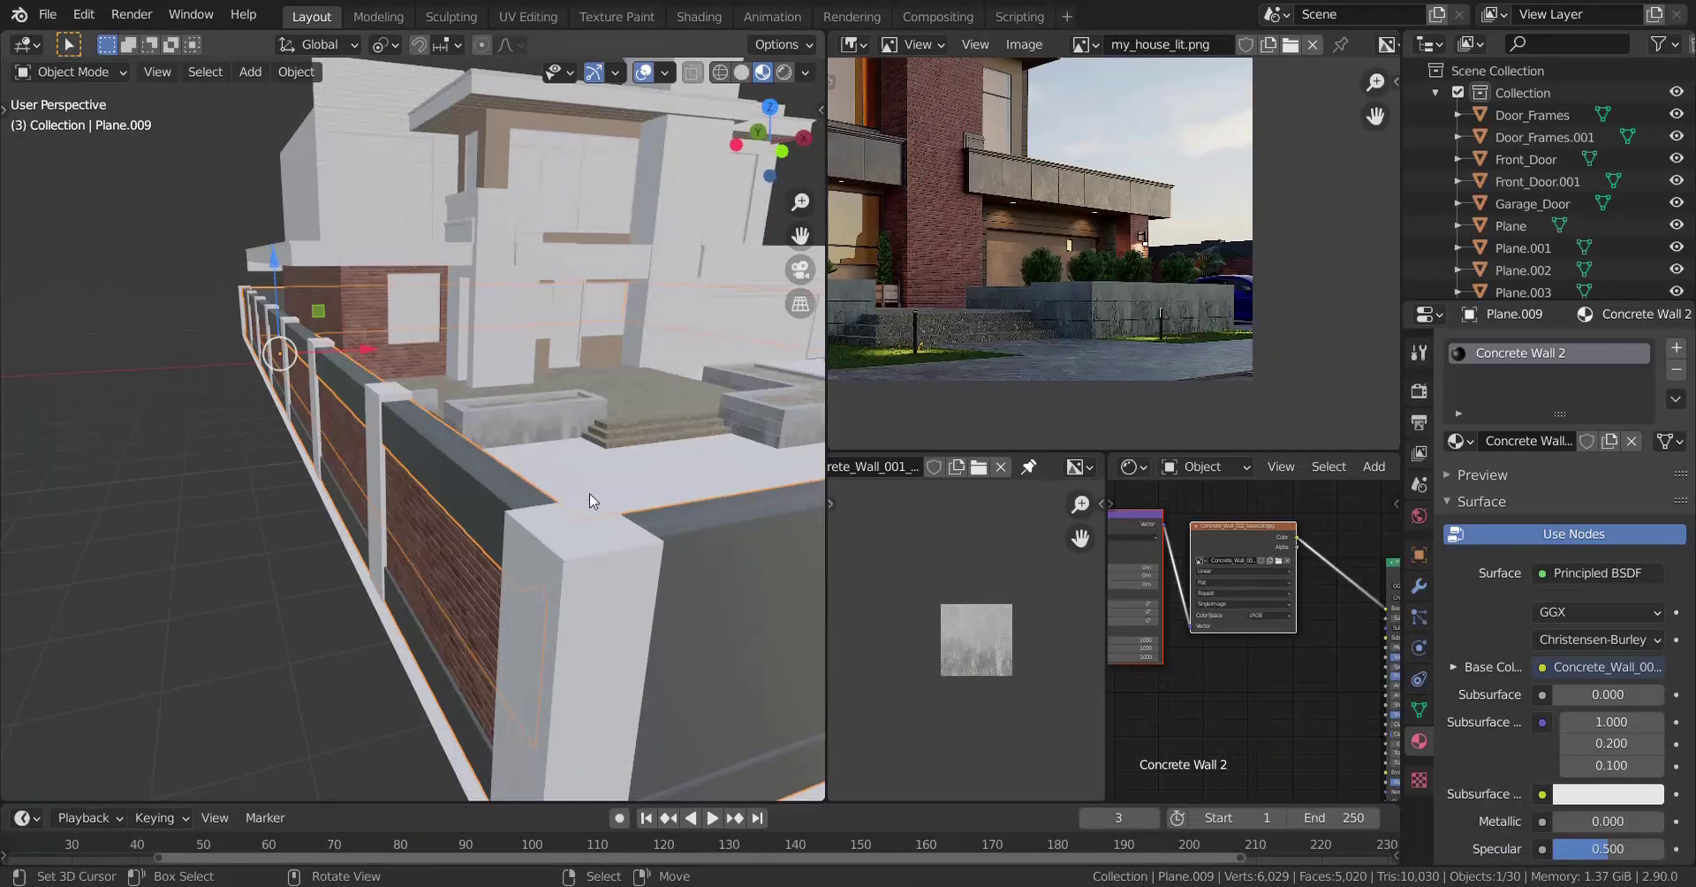
Duplicate the base color texture node below the original and connect the Mapping node to the copy.
{"action": "scroll", "coordinate": [1224, 605], "scroll_direction": "down", "scroll_amount": 2}
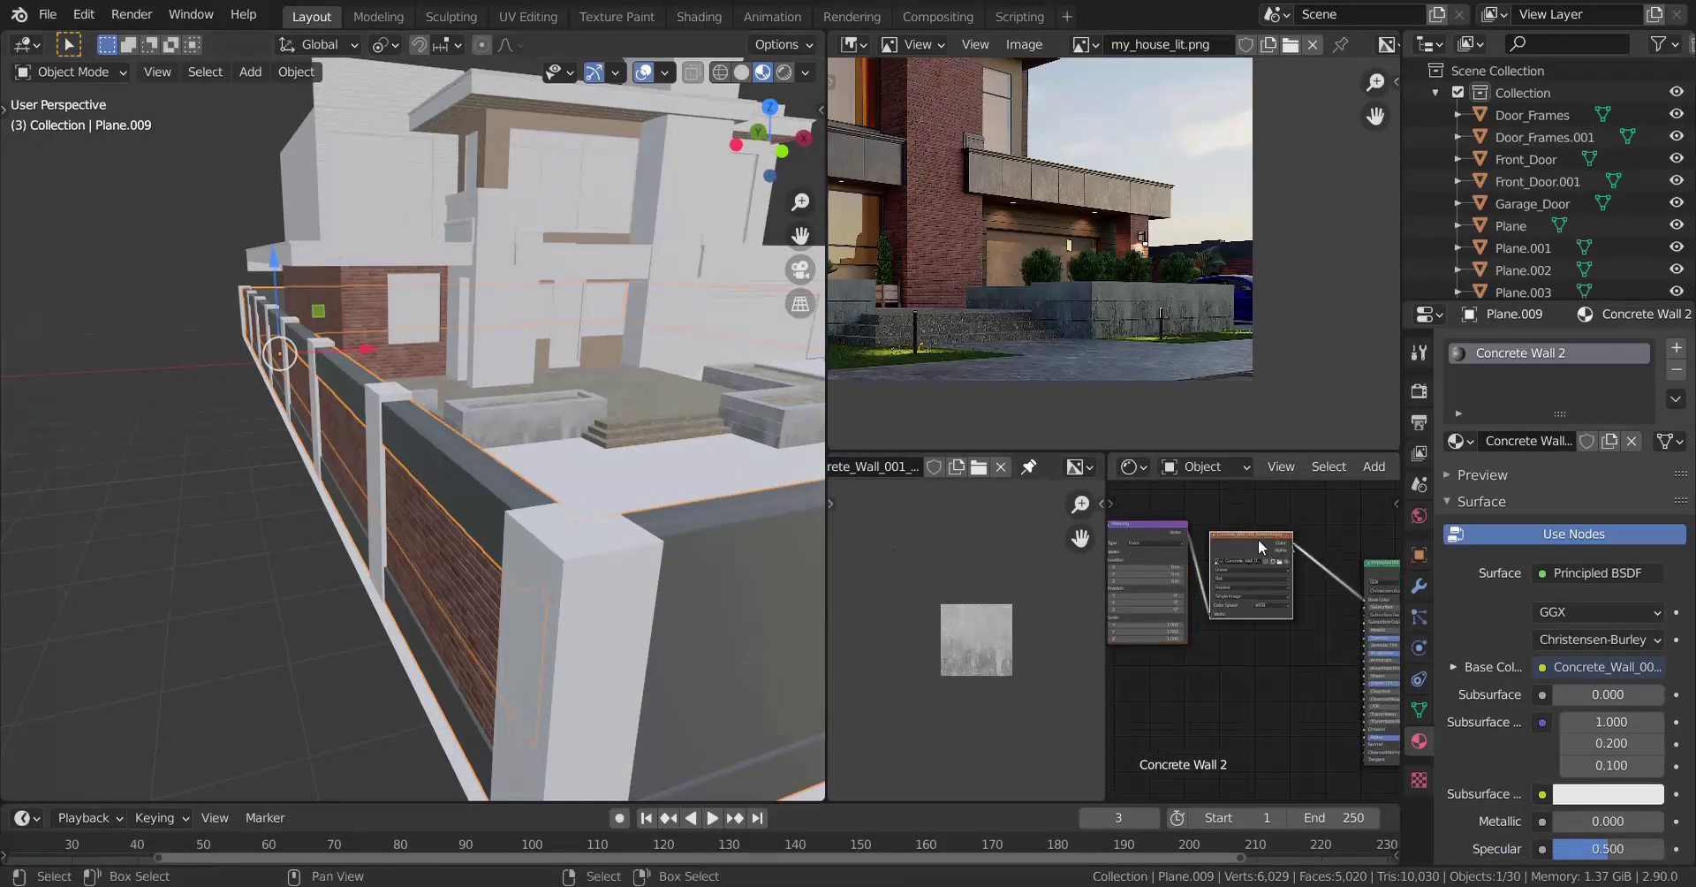
{"action": "key", "text": "shift+d"}
{"action": "left_click", "coordinate": [1262, 652]}
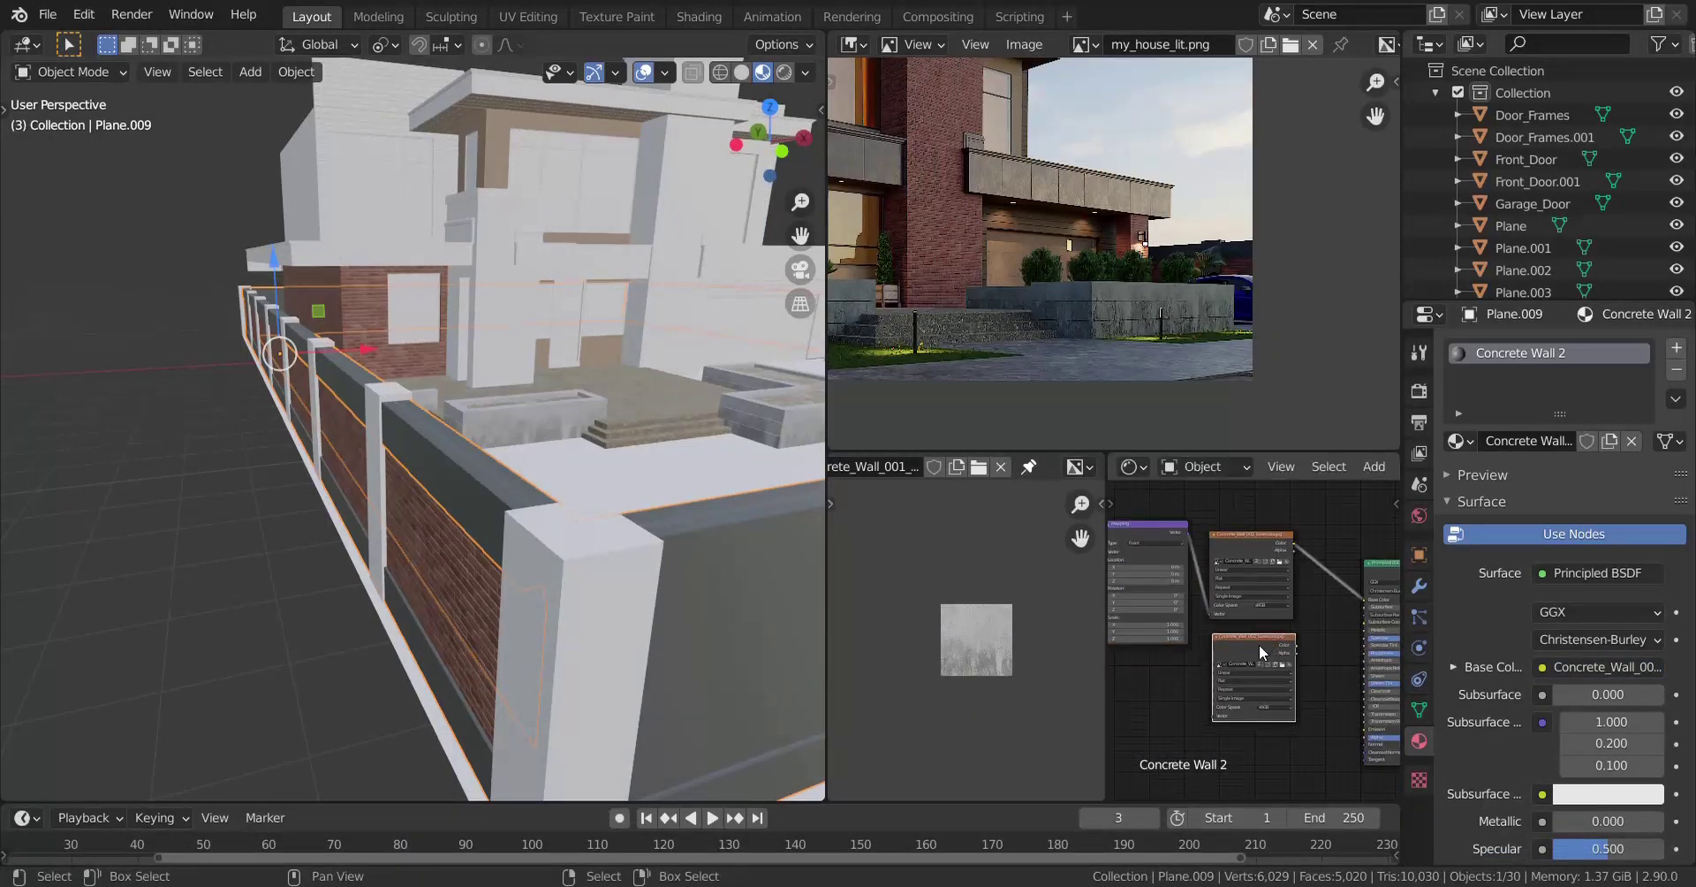
{"action": "scroll", "coordinate": [1261, 652], "scroll_direction": "up", "scroll_amount": 2}
{"action": "left_click", "coordinate": [1157, 526], "text": "shift"}
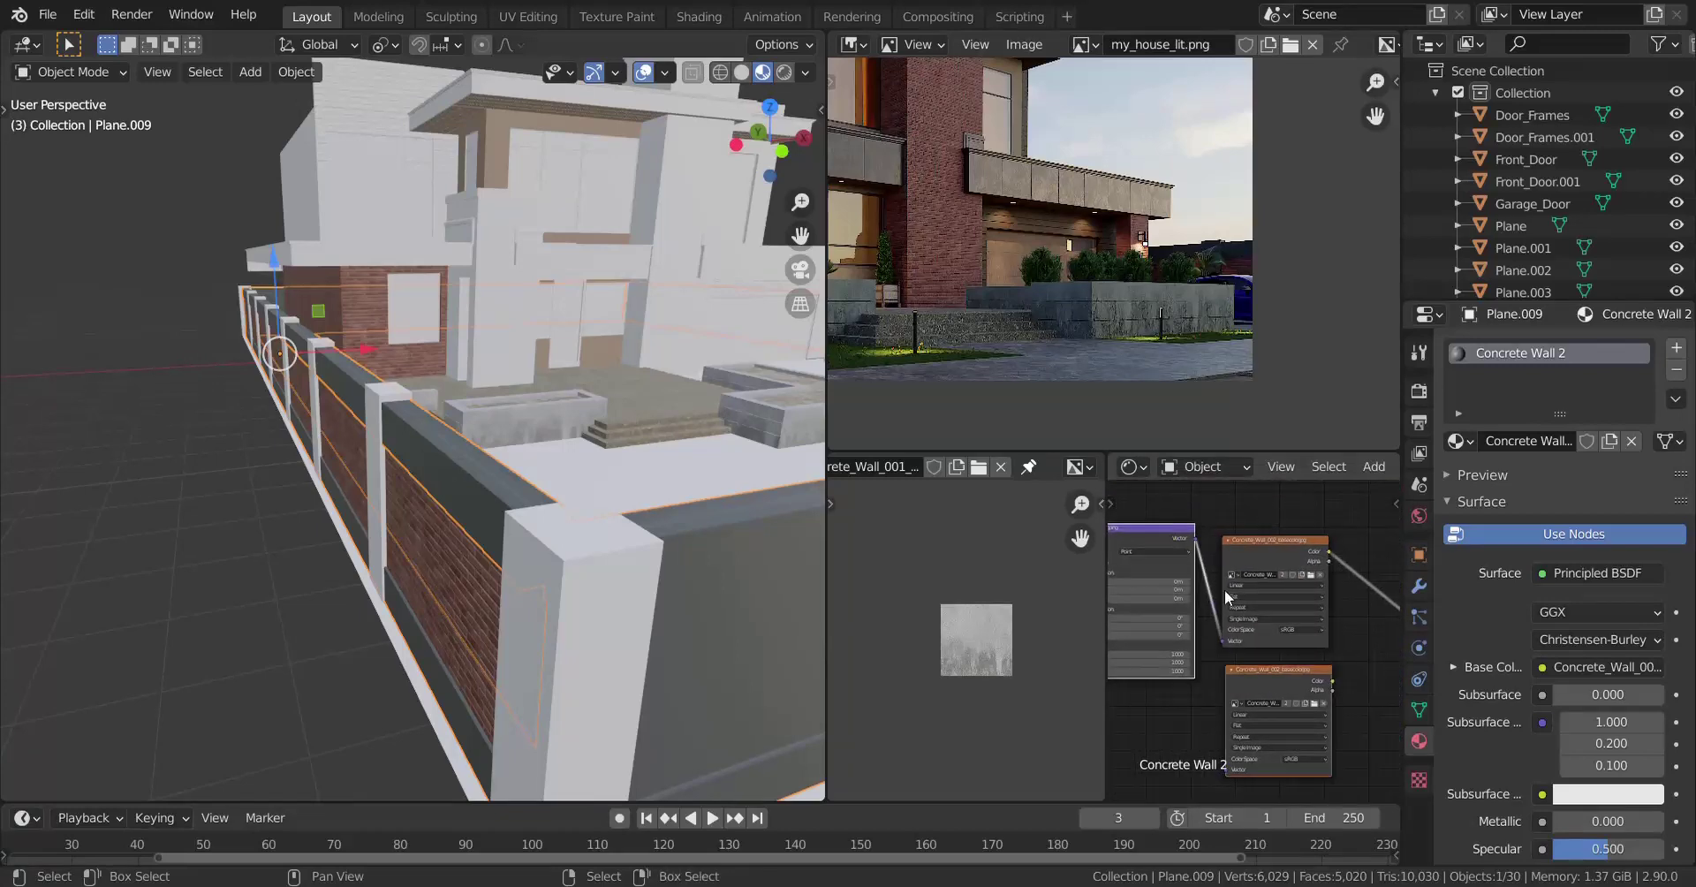
{"action": "key", "text": "f"}
Load the Concrete_Wall_002 roughness image into the duplicated texture node and connect its color to the shader's Roughness.
{"action": "middle_click_drag", "start_coordinate": [1288, 696], "coordinate": [1296, 633]}
{"action": "scroll", "coordinate": [1295, 633], "scroll_direction": "up", "scroll_amount": 2}
{"action": "left_click", "coordinate": [1322, 641]}
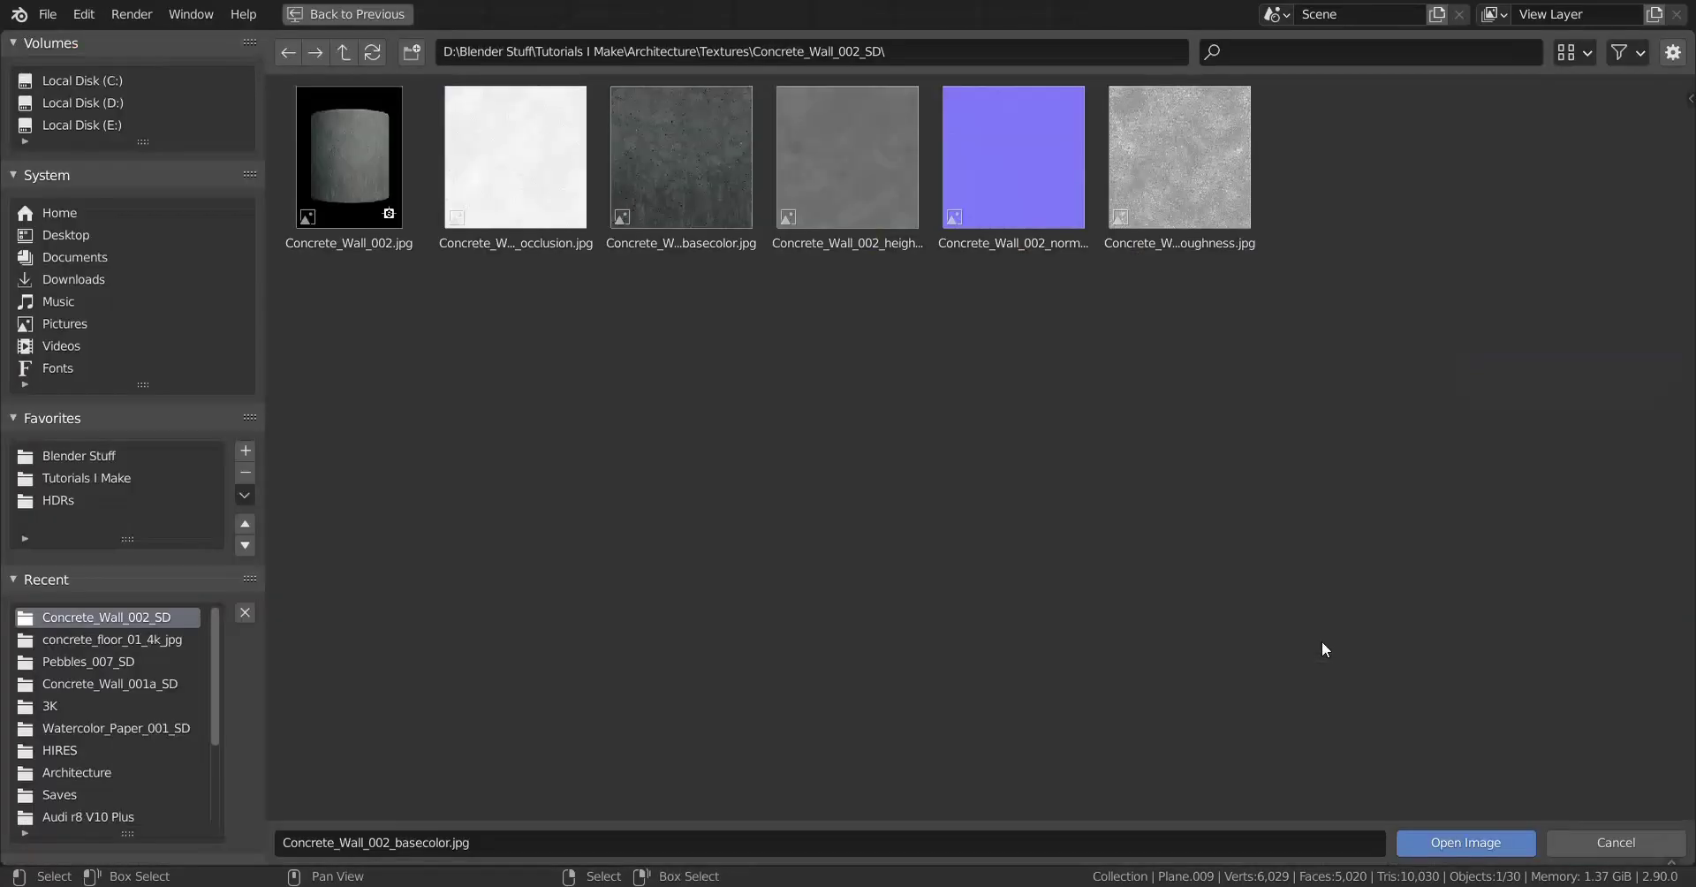
{"action": "double_click", "coordinate": [844, 183]}
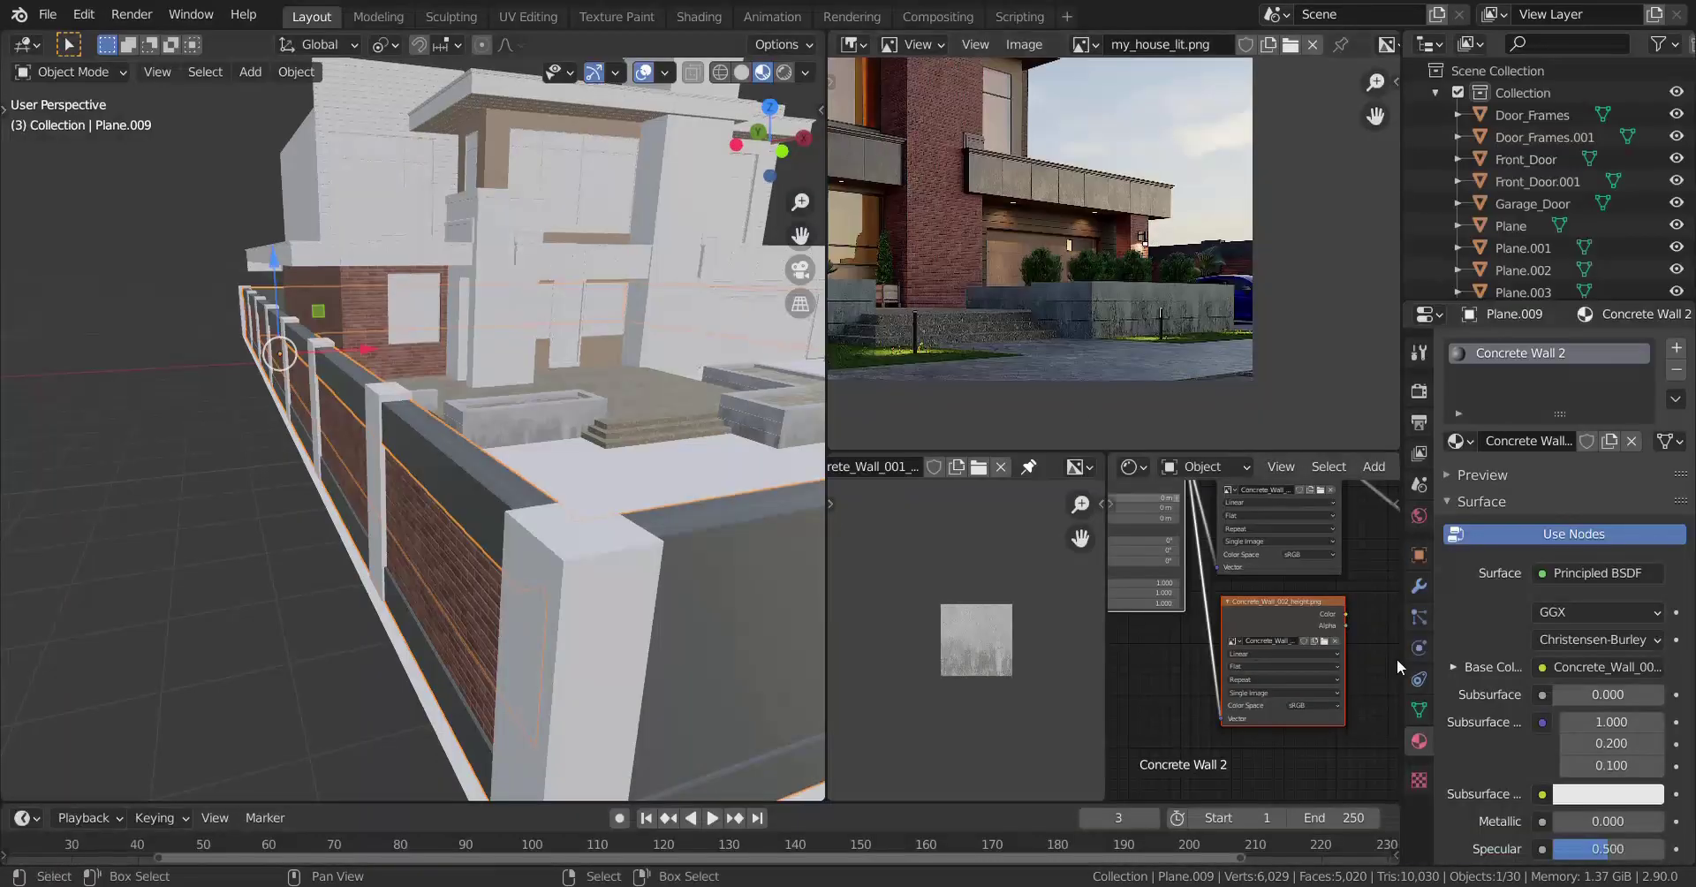
{"action": "left_click", "coordinate": [1324, 641]}
{"action": "double_click", "coordinate": [1178, 204]}
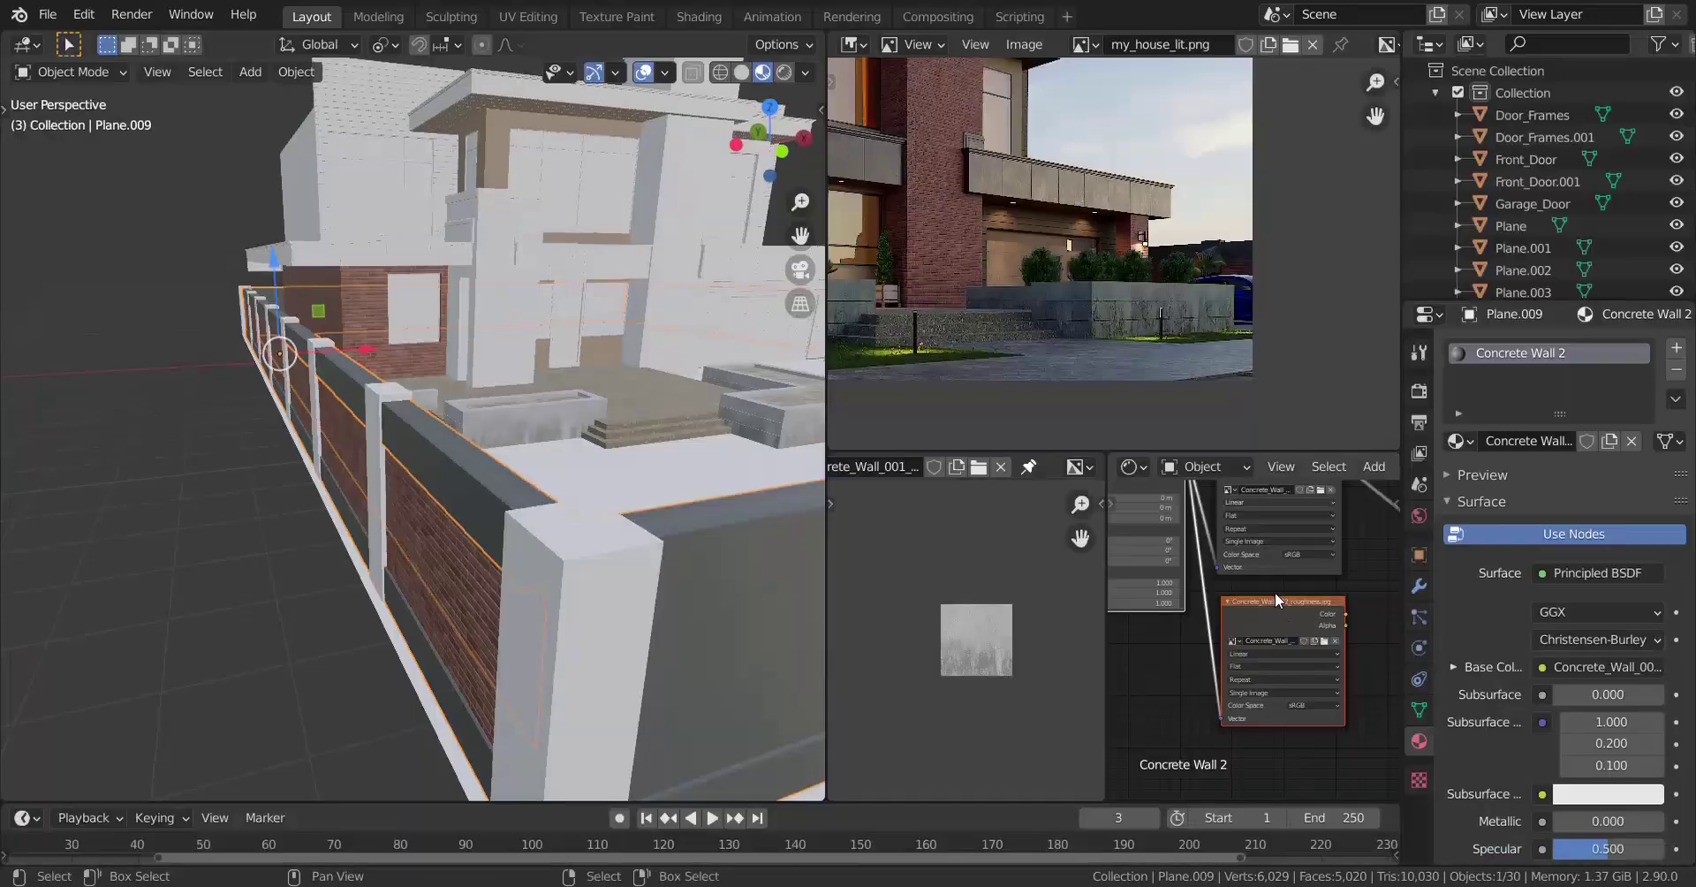
{"action": "middle_click_drag", "start_coordinate": [1356, 608], "coordinate": [1260, 584]}
{"action": "left_click_drag", "start_coordinate": [1249, 592], "coordinate": [1352, 610]}
Duplicate the roughness texture node below the original and connect the Mapping node to the new copy.
{"action": "scroll", "coordinate": [1308, 610], "scroll_direction": "down", "scroll_amount": 3}
{"action": "key", "text": "shift+d"}
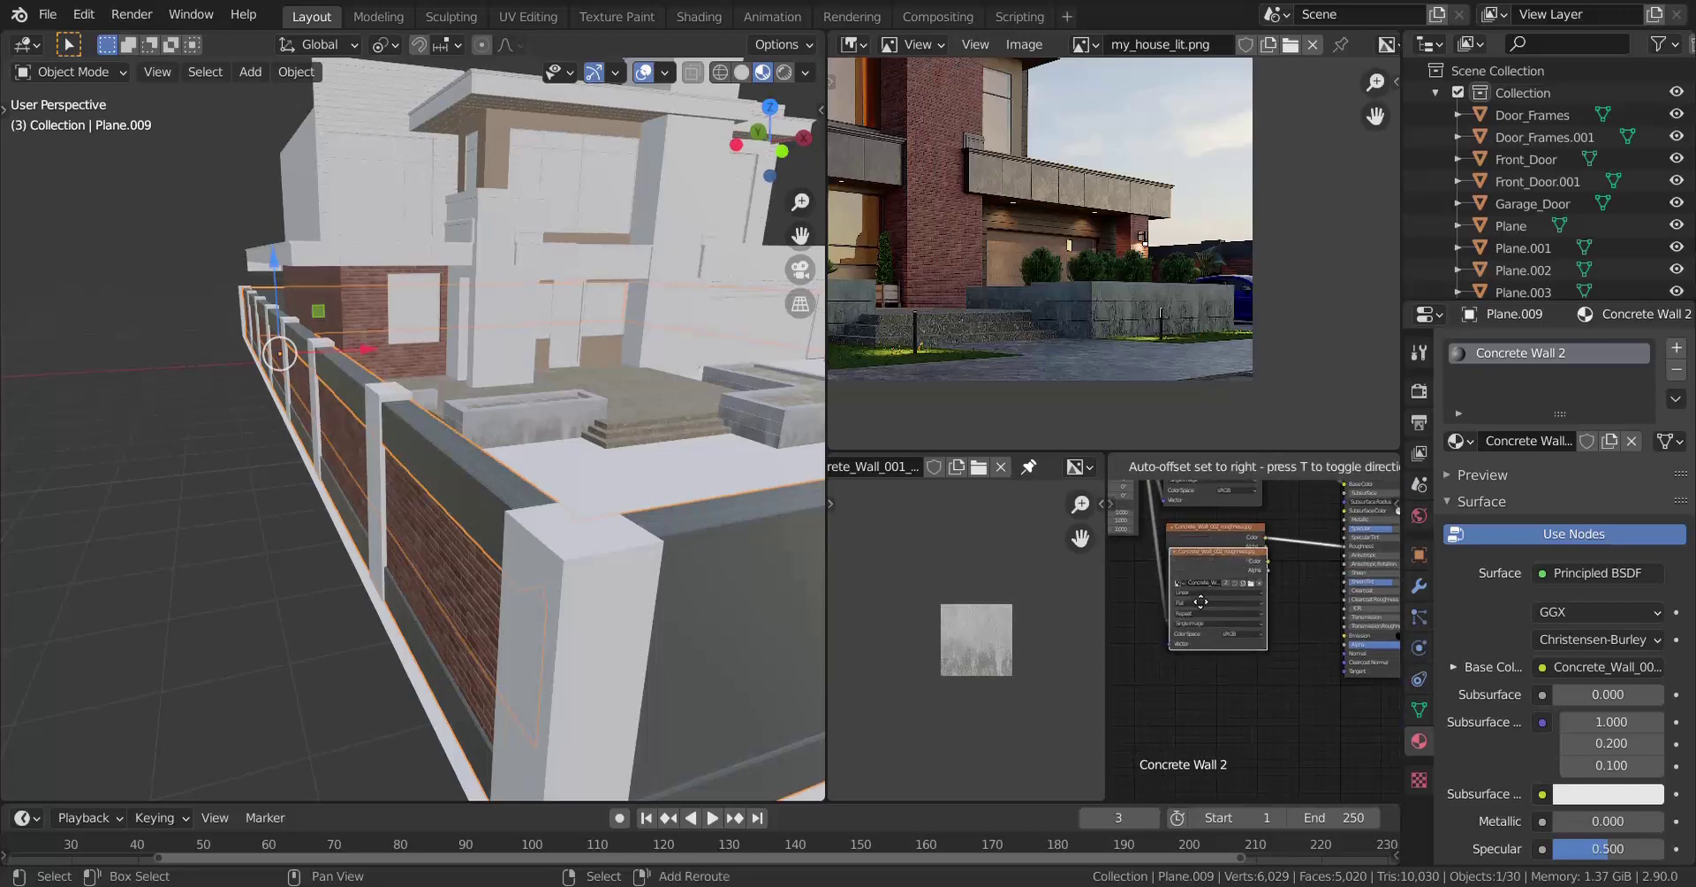
{"action": "left_click", "coordinate": [1209, 652]}
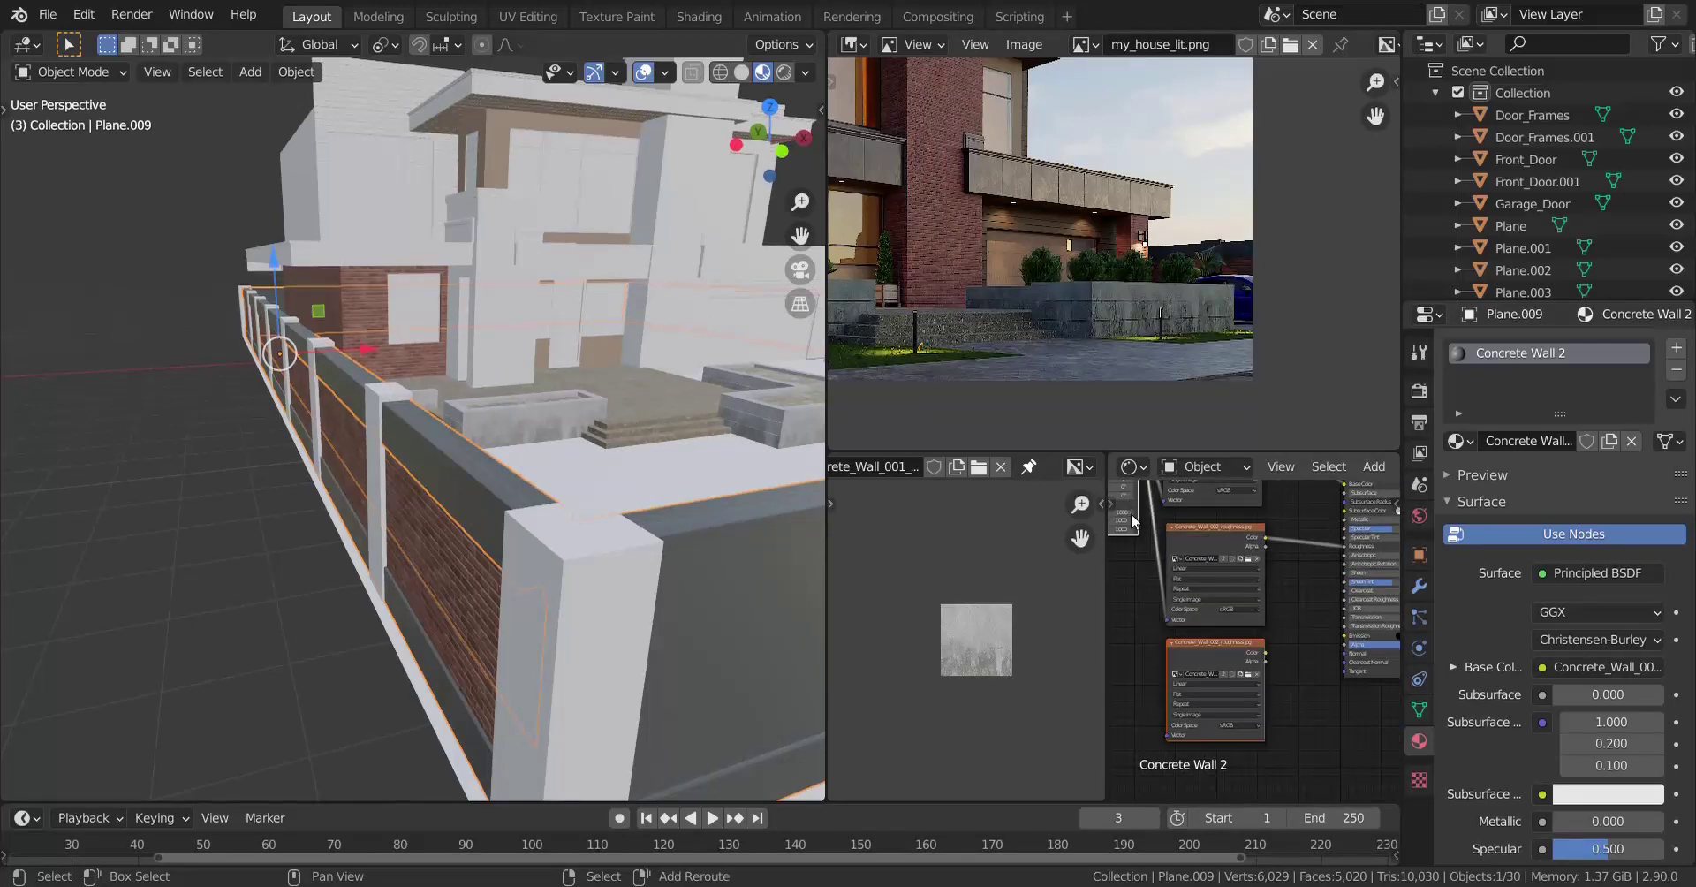
{"action": "middle_click_drag", "start_coordinate": [1218, 642], "coordinate": [1218, 540]}
{"action": "scroll", "coordinate": [1240, 600], "scroll_direction": "up", "scroll_amount": 2}
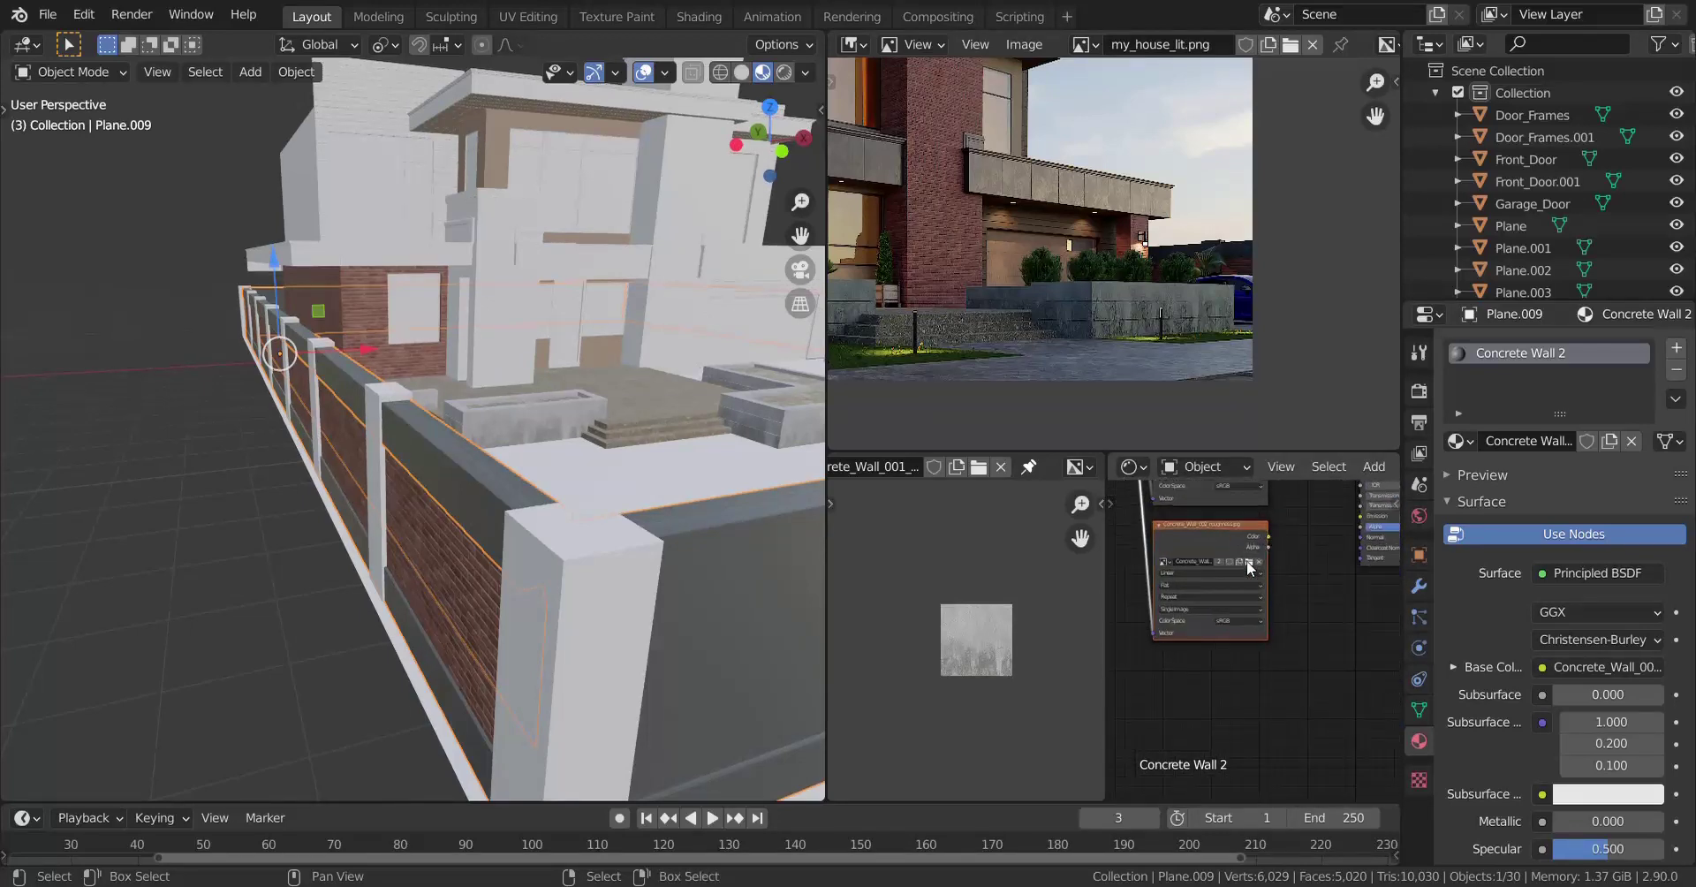
Load the Concrete_Wall_002 normal image into the lowest texture node and set the normal and roughness textures to Non-Color.
{"action": "left_click", "coordinate": [1249, 562]}
{"action": "double_click", "coordinate": [999, 201]}
{"action": "left_click", "coordinate": [1226, 619]}
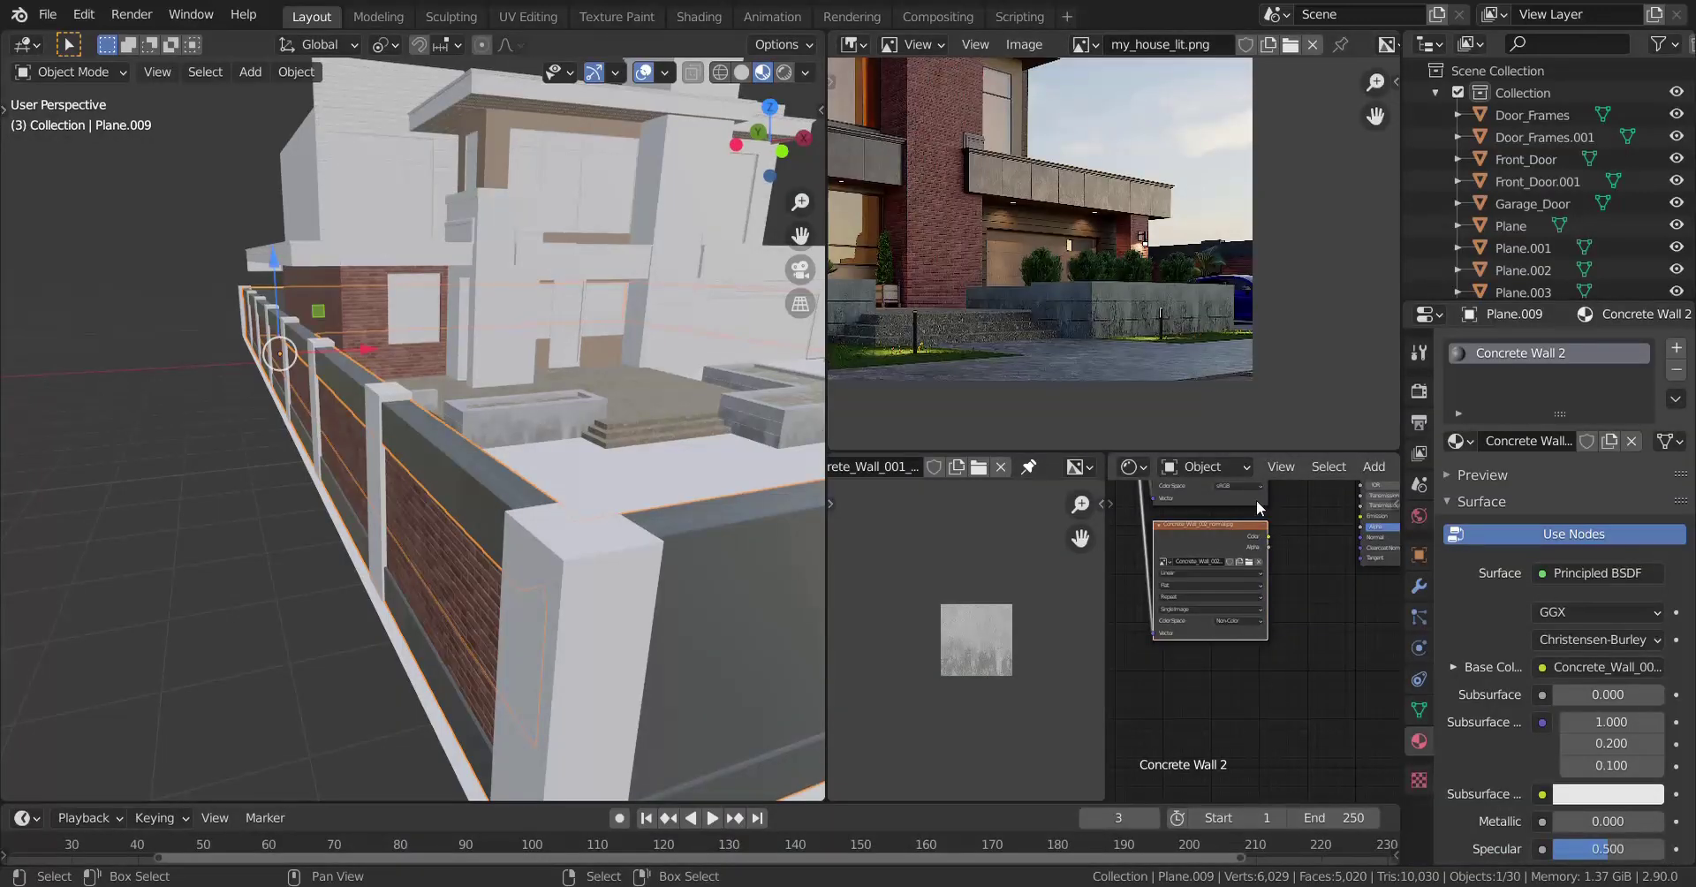
{"action": "left_click", "coordinate": [1238, 529]}
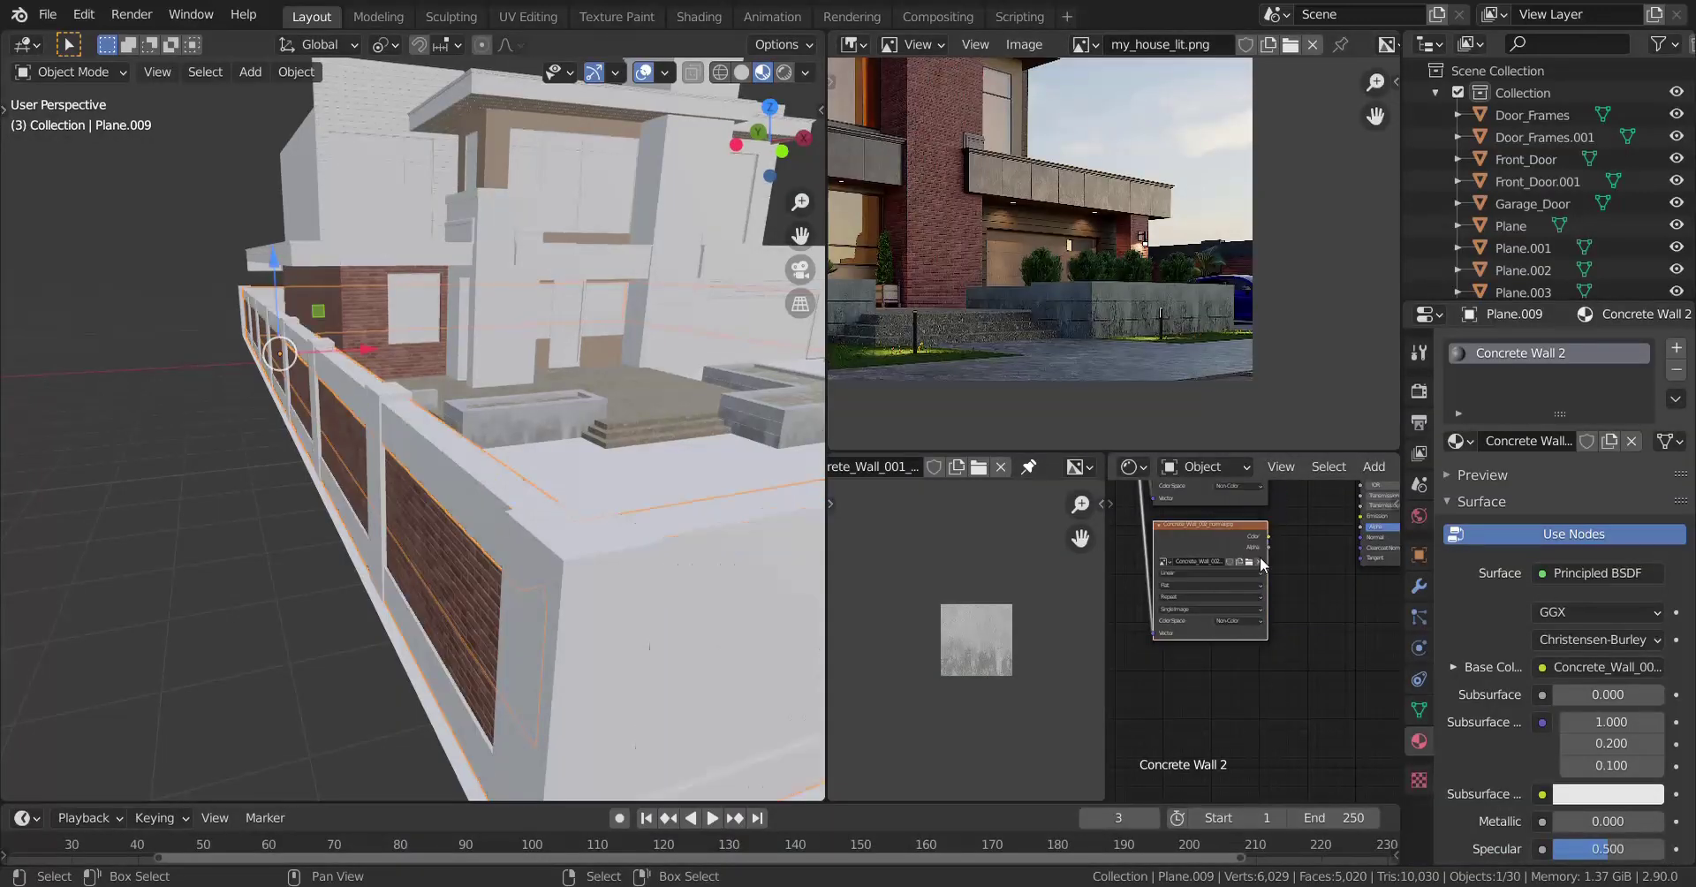
Add a Normal Map node after the normal texture and connect it to the Principled BSDF's Normal input.
{"action": "middle_click_drag", "start_coordinate": [1290, 555], "coordinate": [1218, 555]}
{"action": "key", "text": "shift+a"}
{"action": "mouse_move", "coordinate": [1217, 555]}
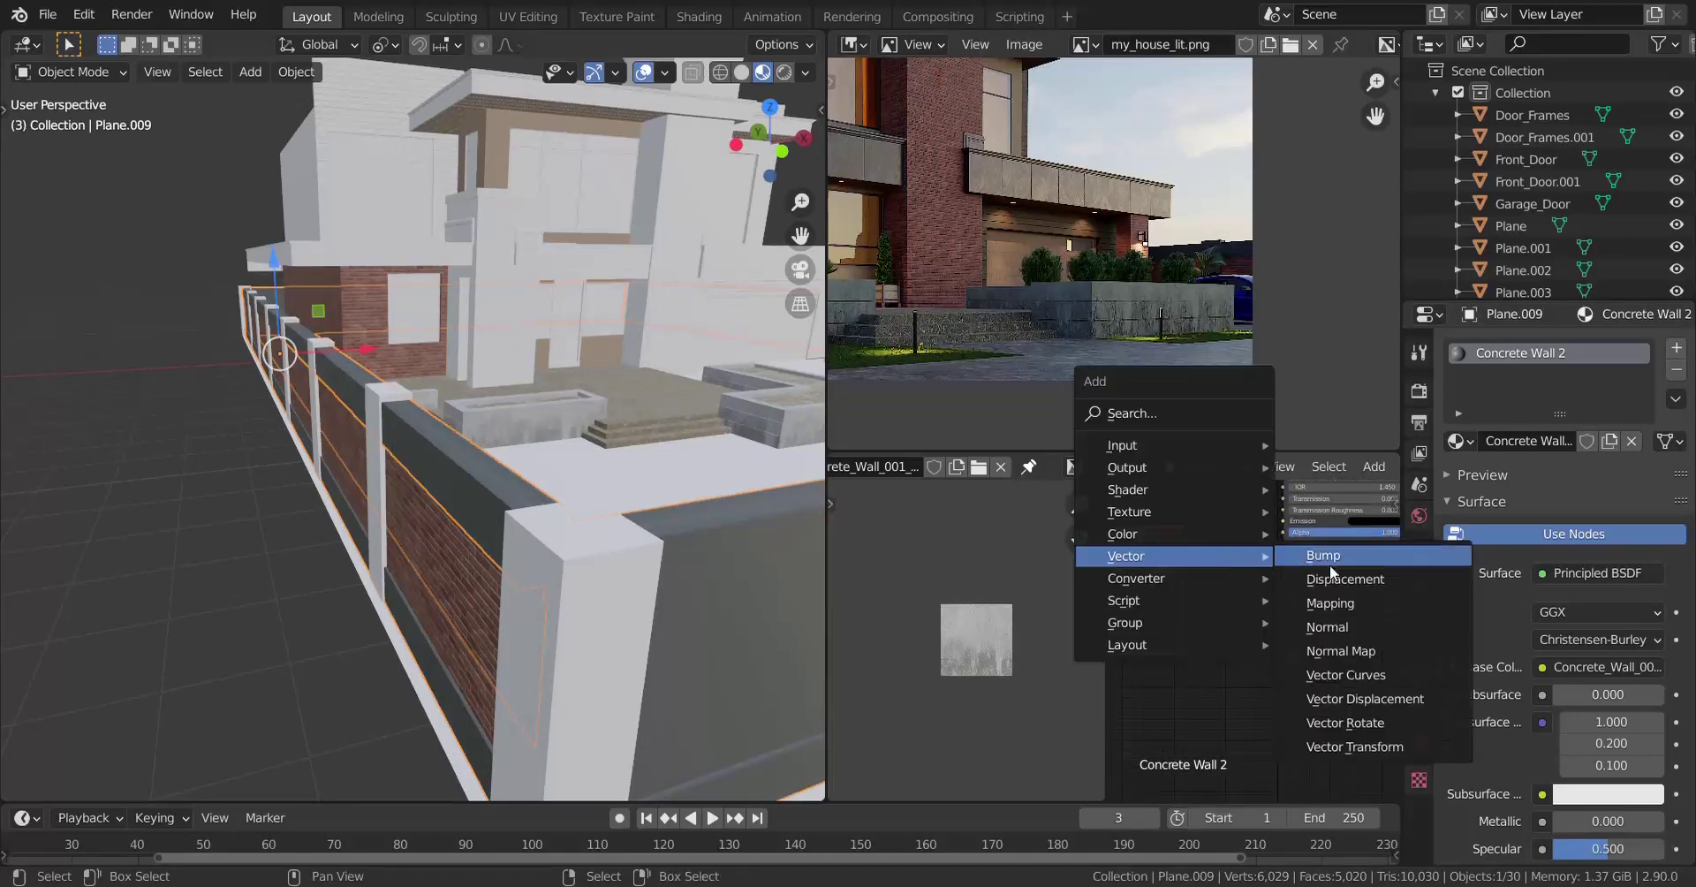
{"action": "left_click", "coordinate": [1352, 651]}
{"action": "left_click", "coordinate": [1152, 547]}
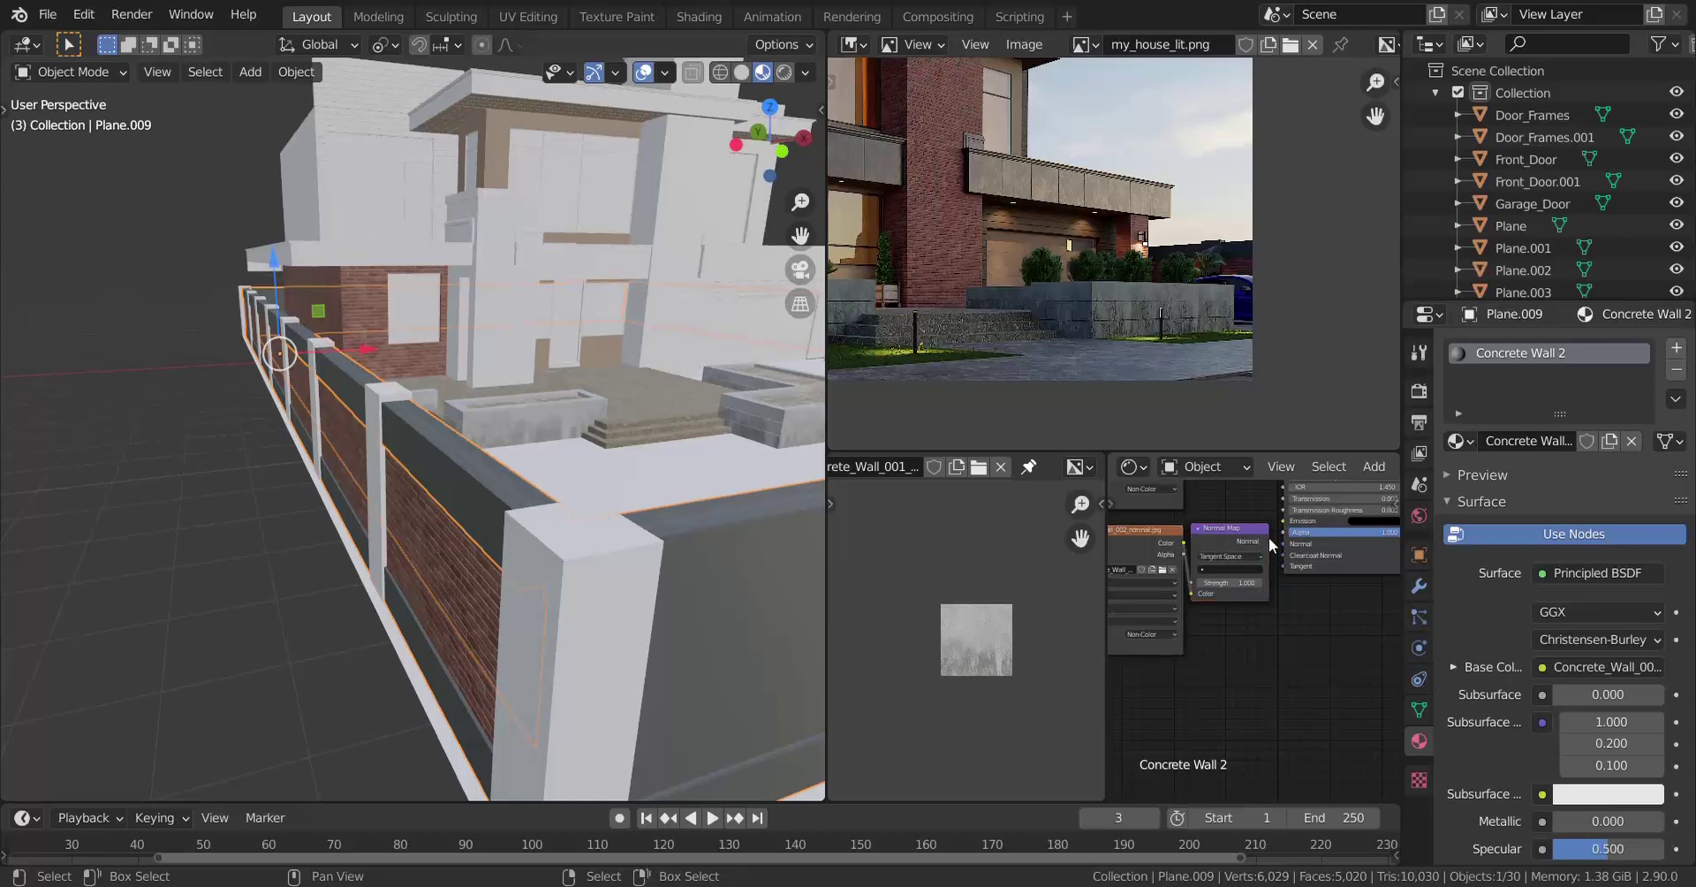
{"action": "left_click_drag", "start_coordinate": [1270, 542], "coordinate": [1285, 544]}
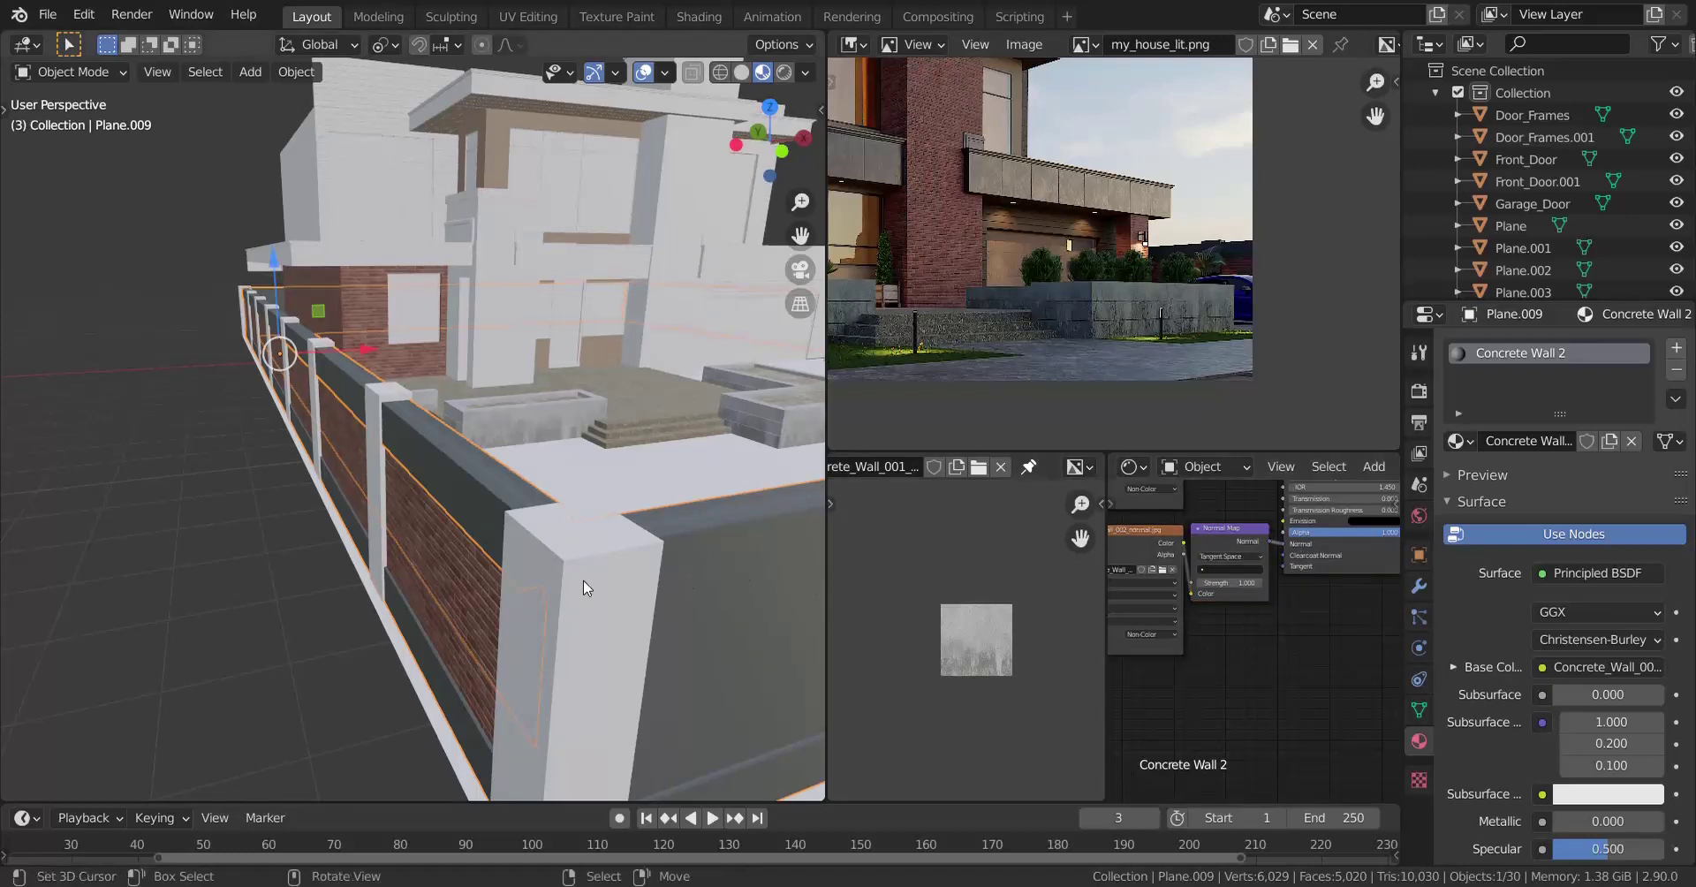
Separate the plain front panels of the boundary wall from the wall frame into their own object by selection.
{"action": "key", "text": "Tab"}
{"action": "scroll", "coordinate": [565, 539], "scroll_direction": "down", "scroll_amount": 5}
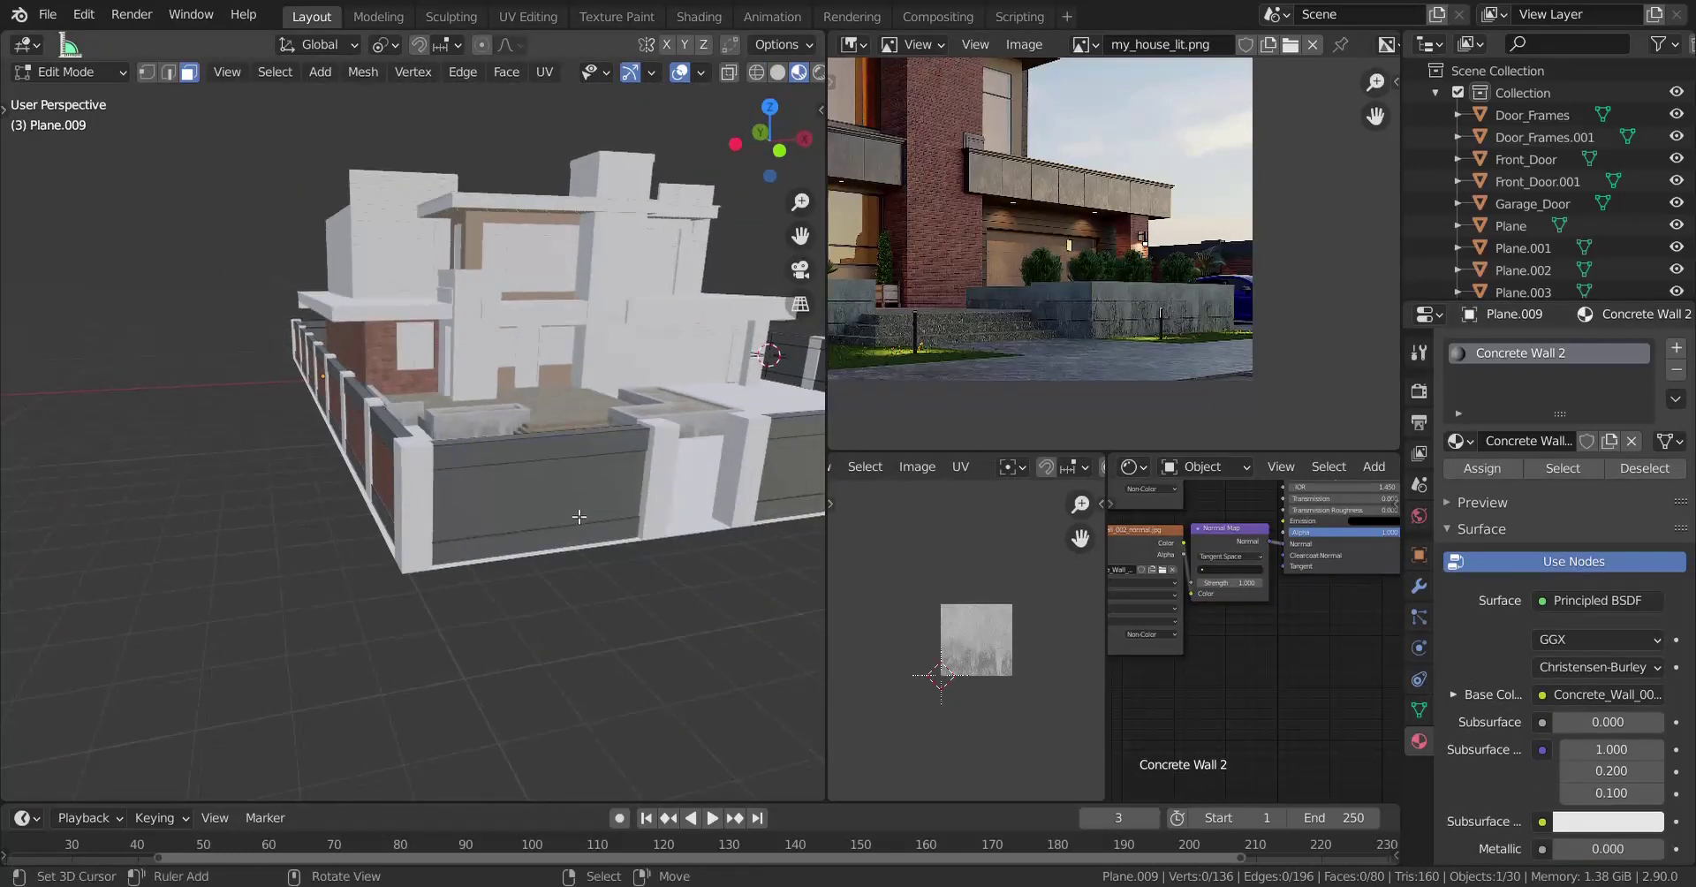
{"action": "left_click", "coordinate": [584, 514]}
{"action": "key", "text": "ctrl+l"}
{"action": "middle_click_drag", "start_coordinate": [584, 514], "coordinate": [487, 530]}
{"action": "key", "text": "l"}
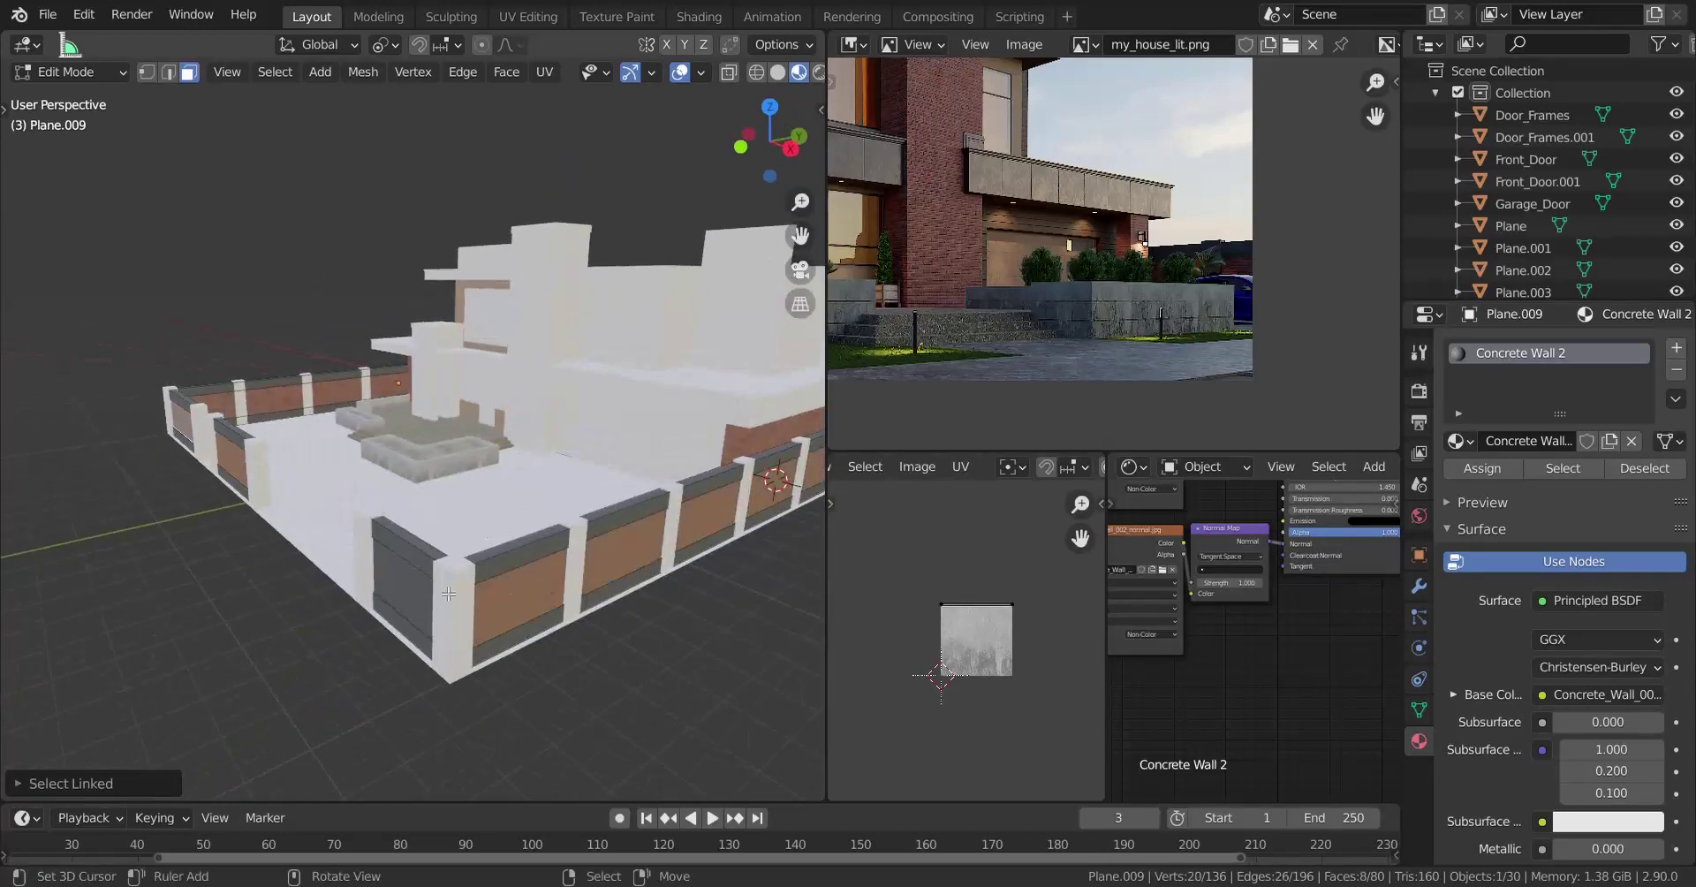
{"action": "key", "text": "l"}
{"action": "middle_click_drag", "start_coordinate": [477, 587], "coordinate": [626, 458]}
{"action": "key", "text": "l"}
{"action": "key", "text": "p"}
{"action": "left_click", "coordinate": [325, 521]}
Unwrap all faces of the boundary wall frame with Cube Projection and apply Follow Active Quads to them.
{"action": "left_click", "coordinate": [631, 439]}
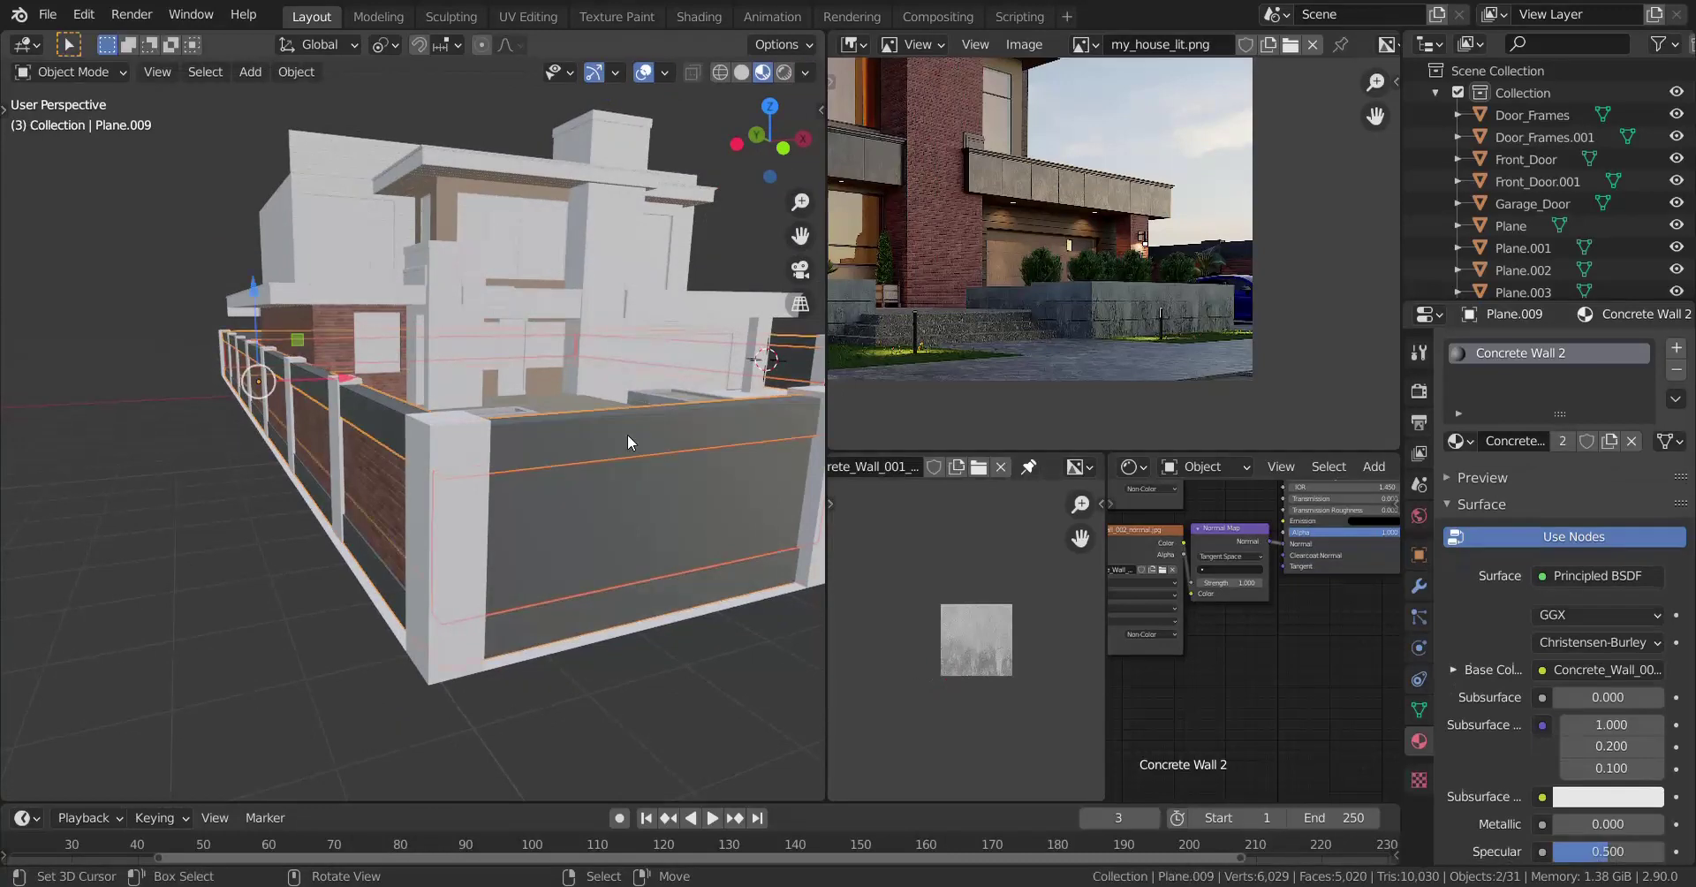
{"action": "key", "text": "a"}
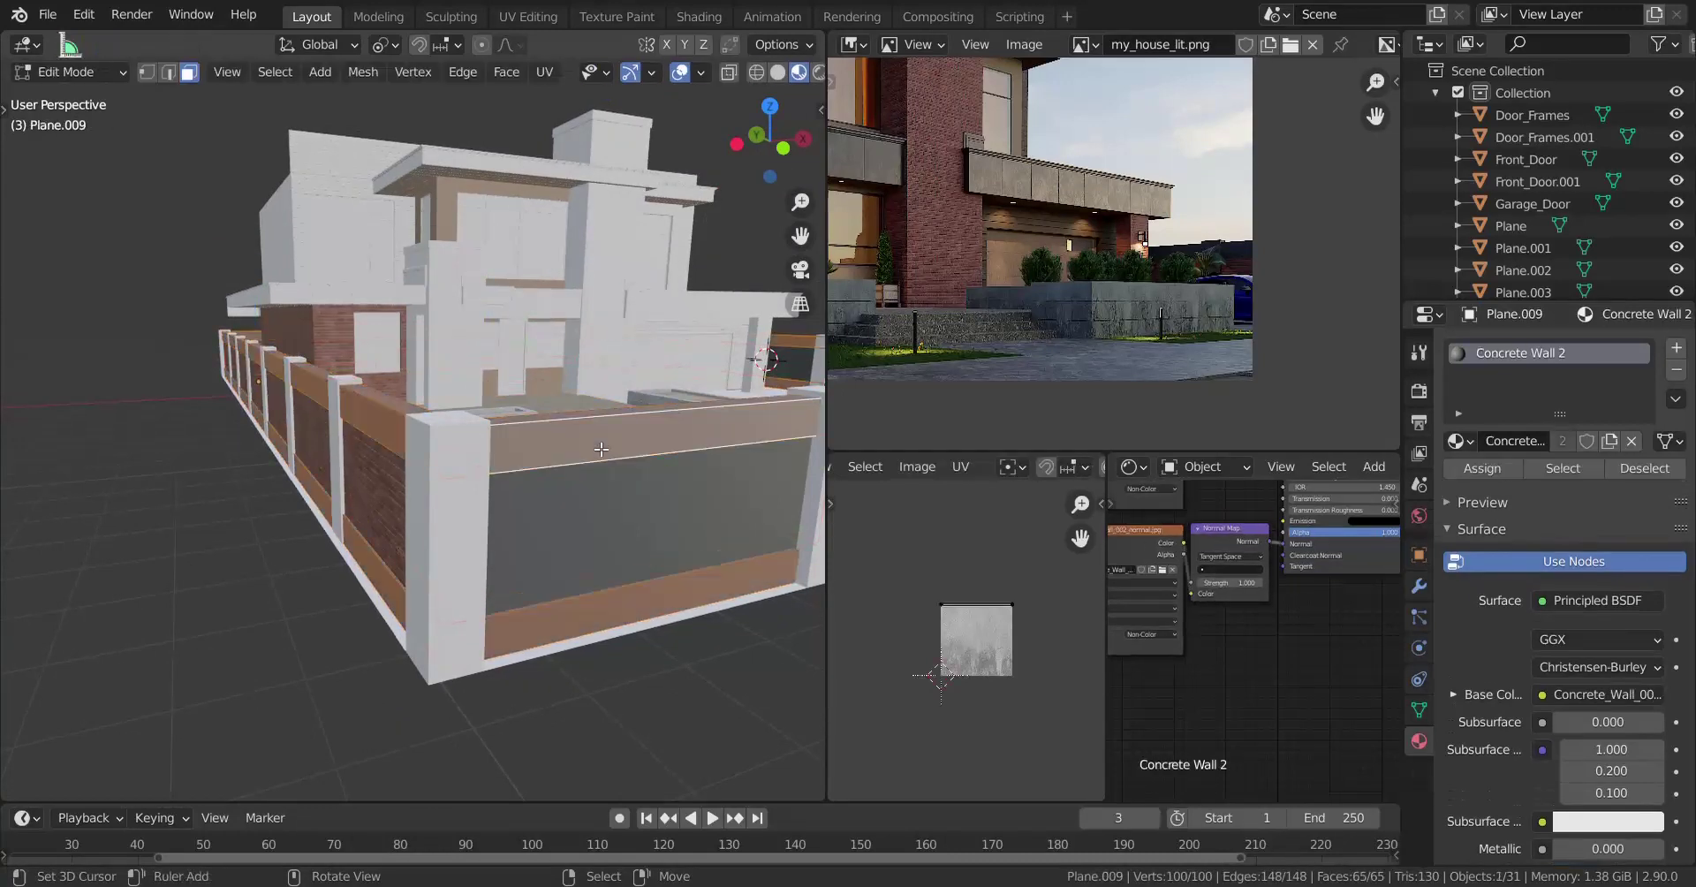
{"action": "key", "text": "u"}
{"action": "left_click", "coordinate": [573, 477]}
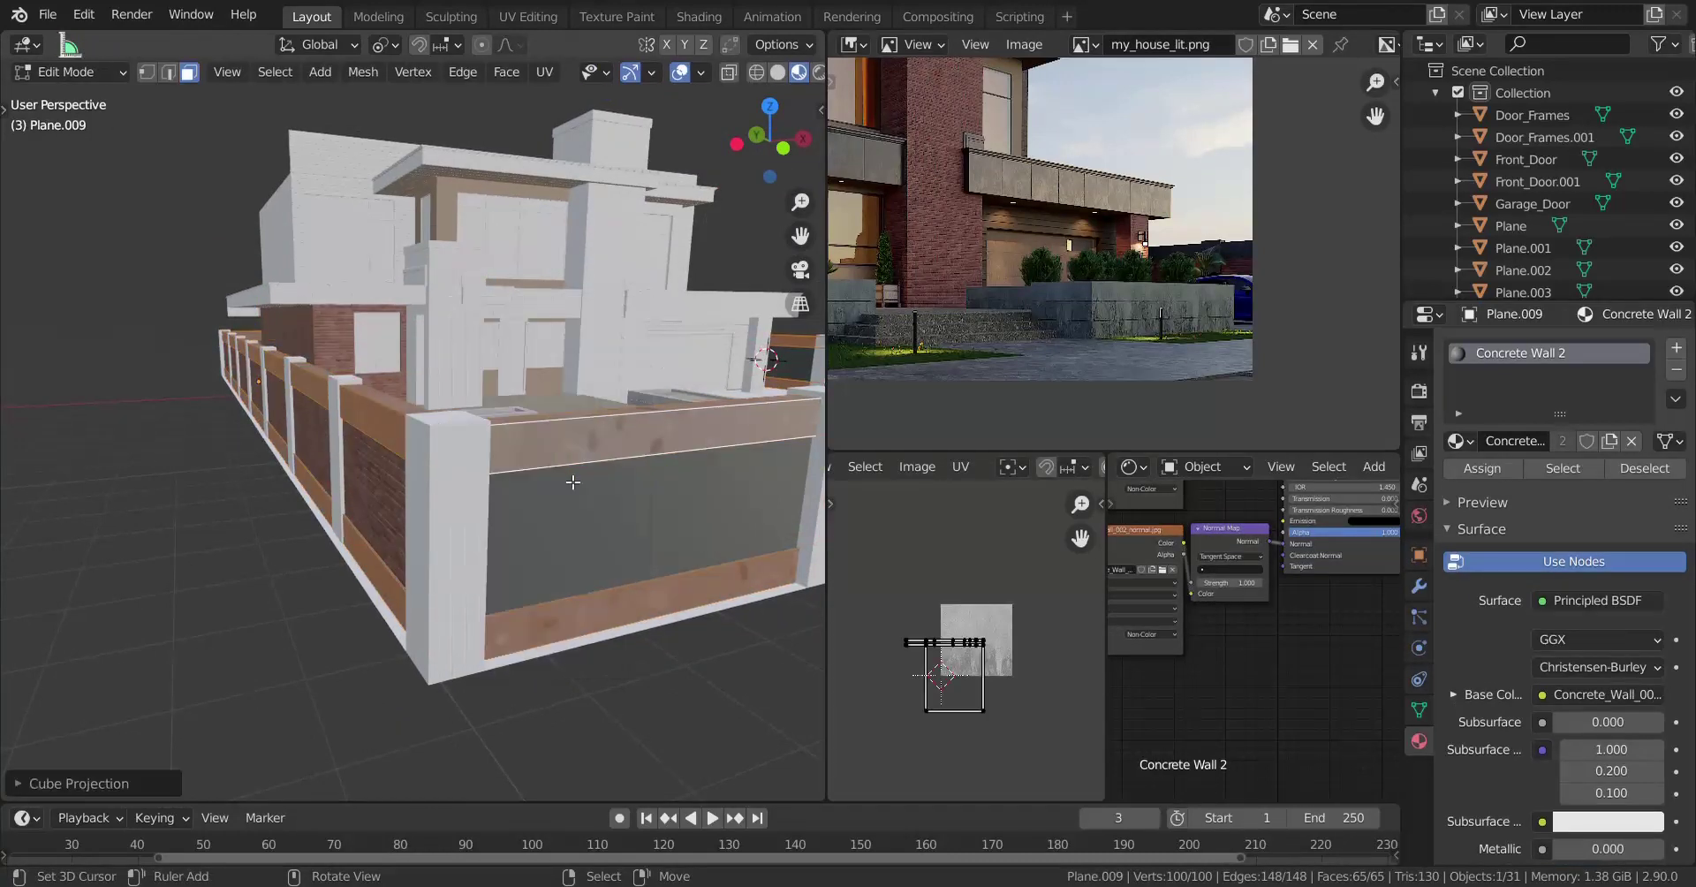
{"action": "key", "text": "u"}
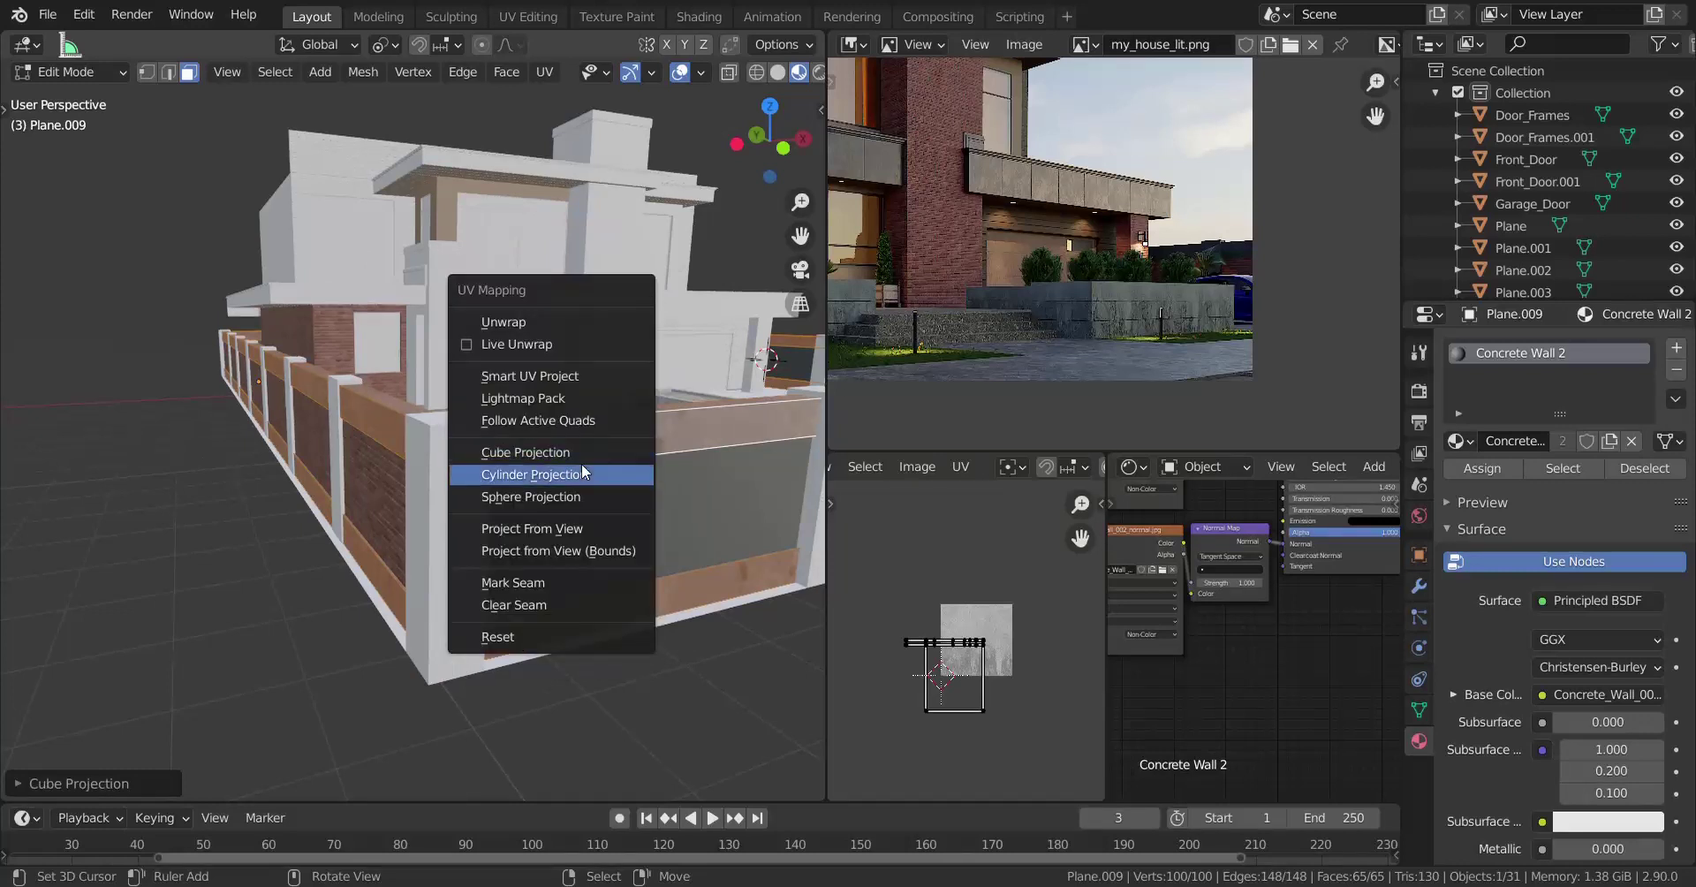
{"action": "left_click", "coordinate": [579, 418]}
{"action": "left_click", "coordinate": [590, 486]}
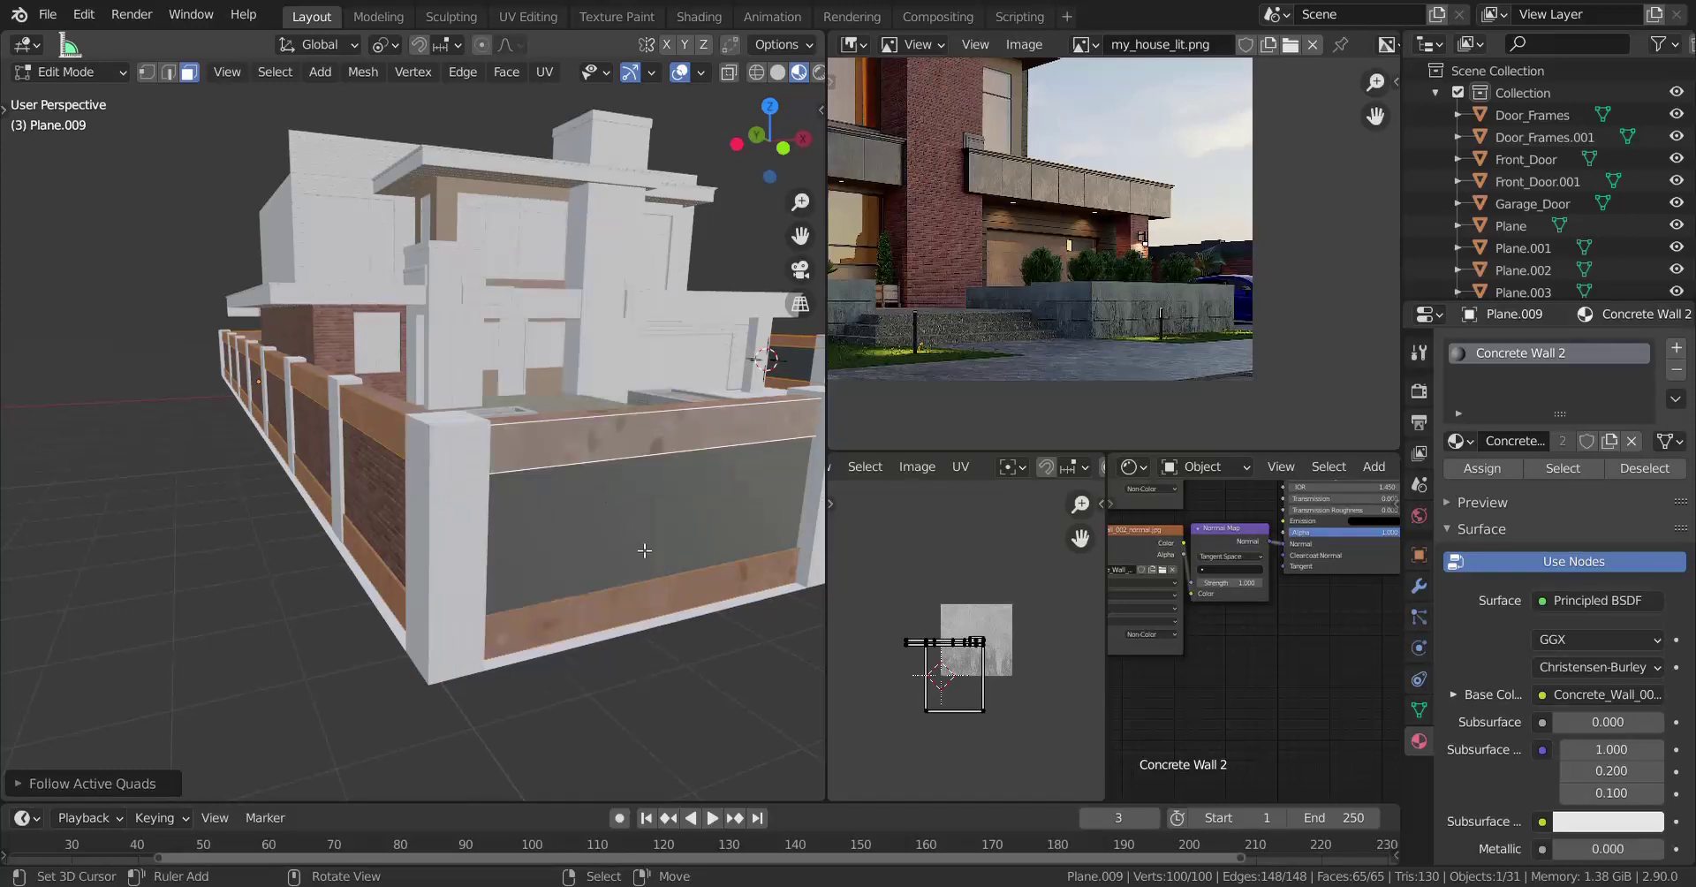
Unwrap the linked upper rail beside the corner pillar on the brick side with Follow Active Quads in Length Average mode.
{"action": "left_click", "coordinate": [392, 421]}
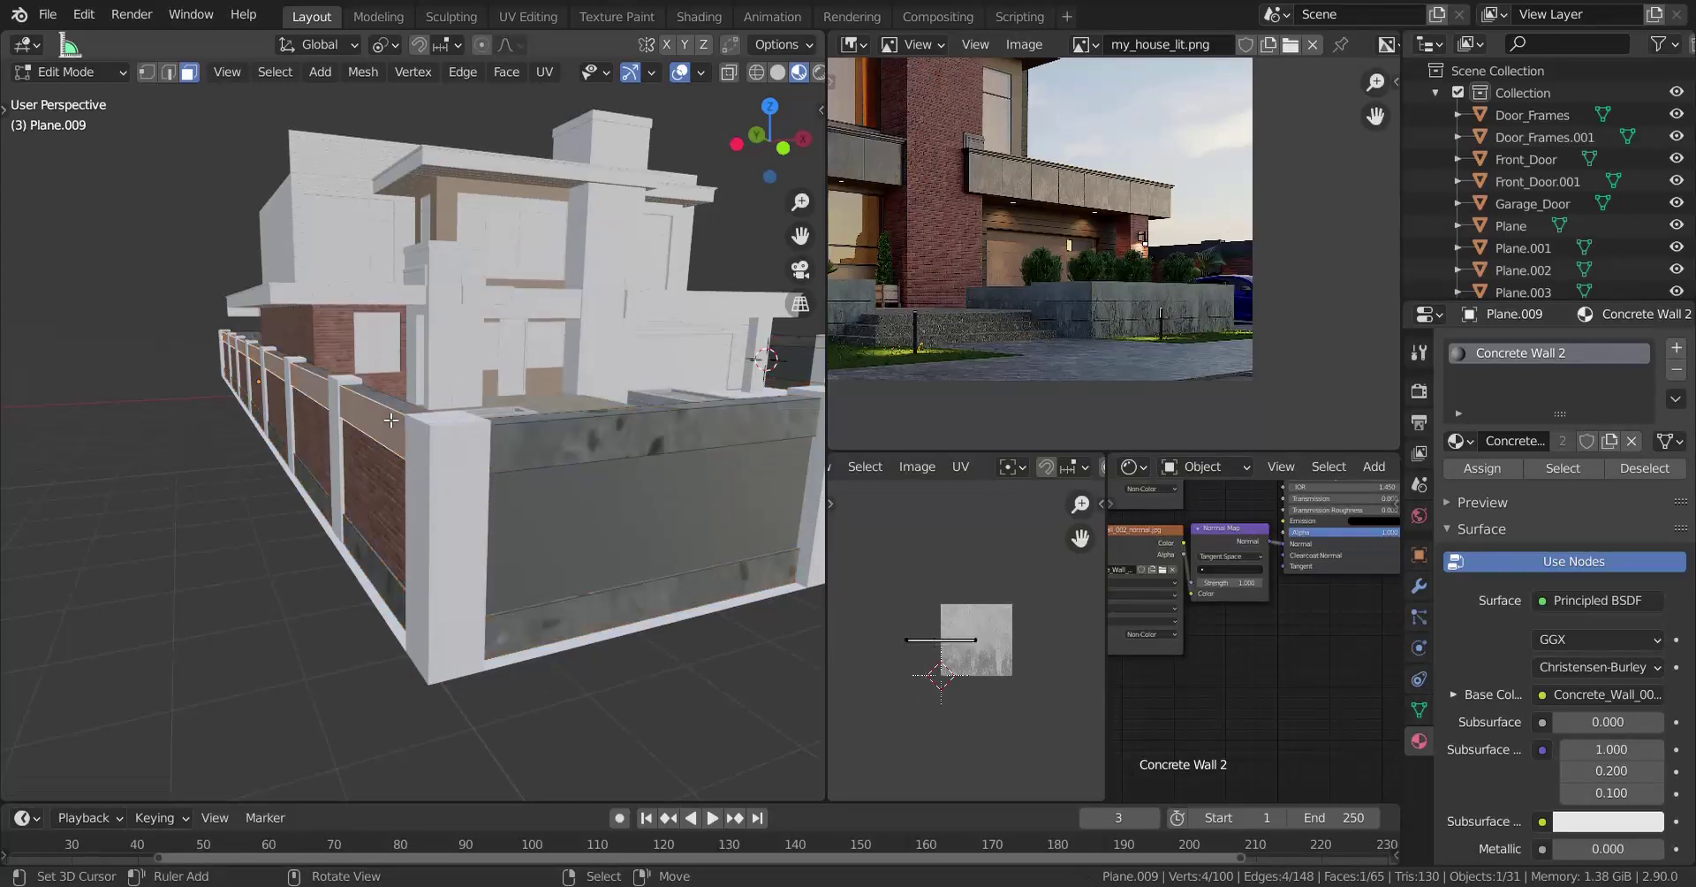
{"action": "key", "text": "ctrl+l"}
{"action": "key", "text": "u"}
{"action": "left_click", "coordinate": [385, 414]}
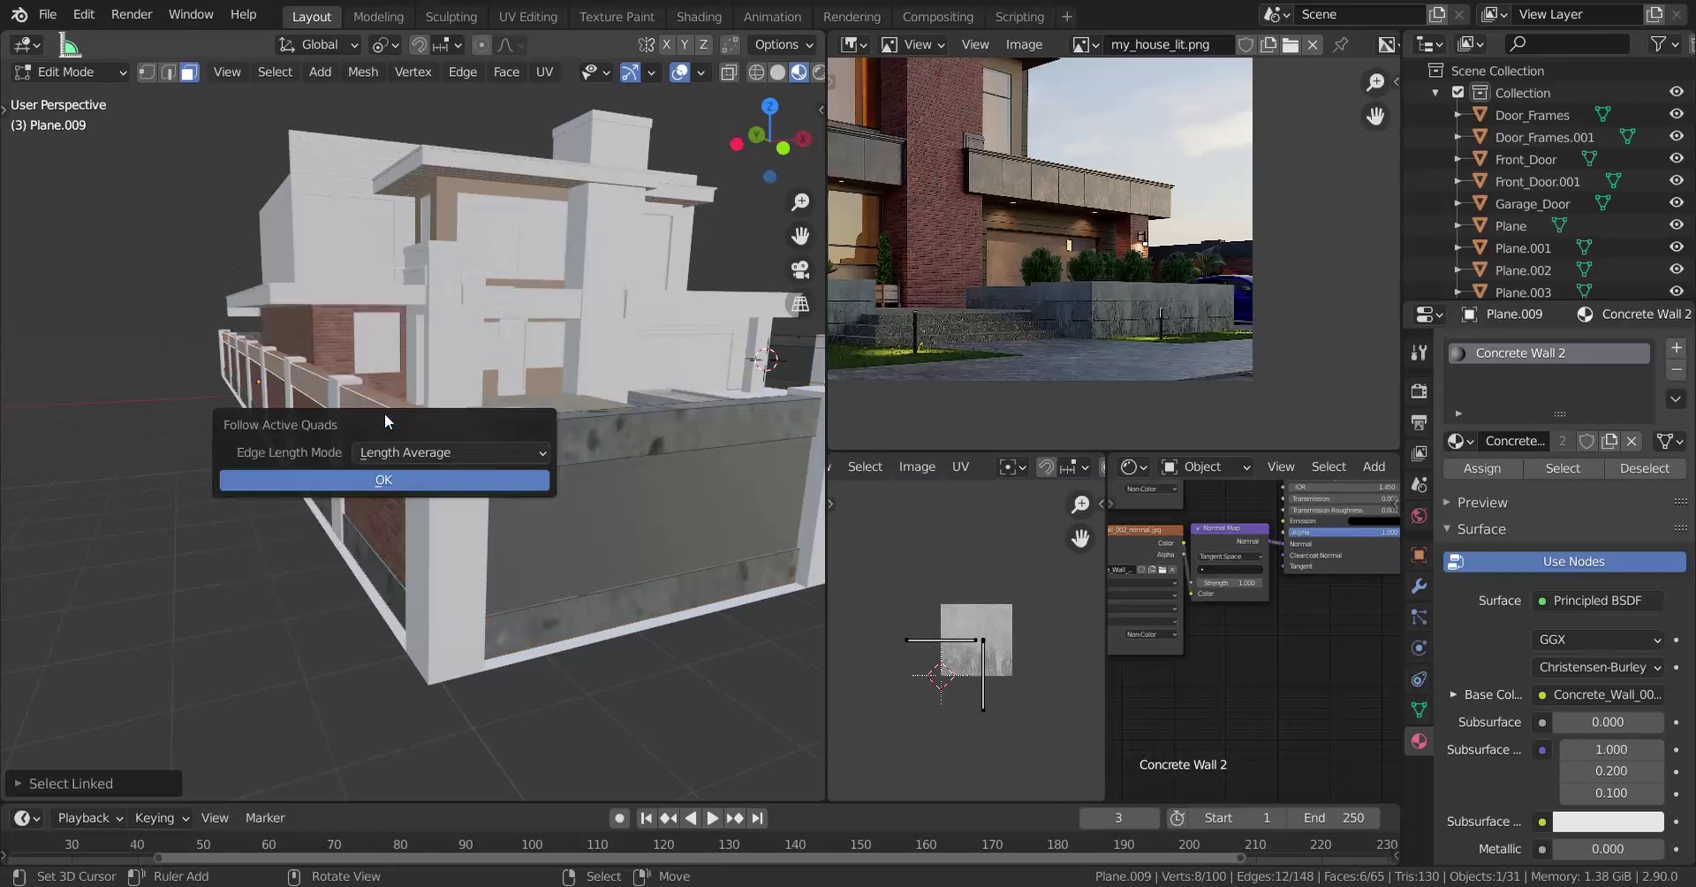
{"action": "left_click", "coordinate": [415, 475]}
Unwrap the linked lower rail beneath the brick side panel with Follow Active Quads in Length Average mode.
{"action": "left_click", "coordinate": [388, 572]}
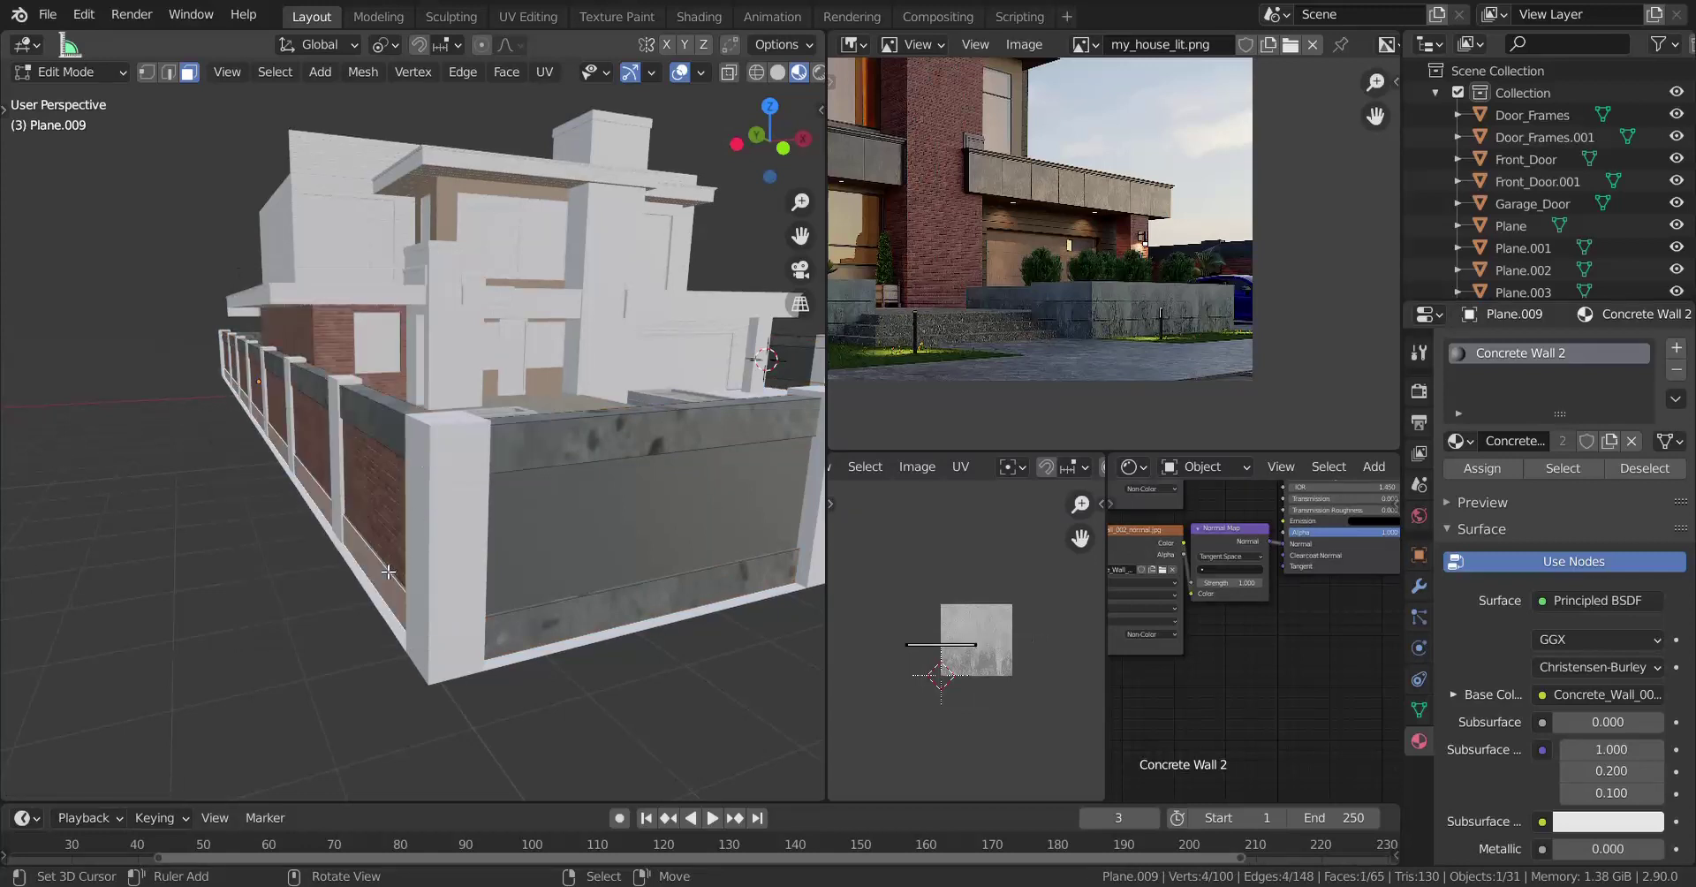
{"action": "key", "text": "ctrl+l"}
{"action": "key", "text": "u"}
{"action": "left_click", "coordinate": [382, 565]}
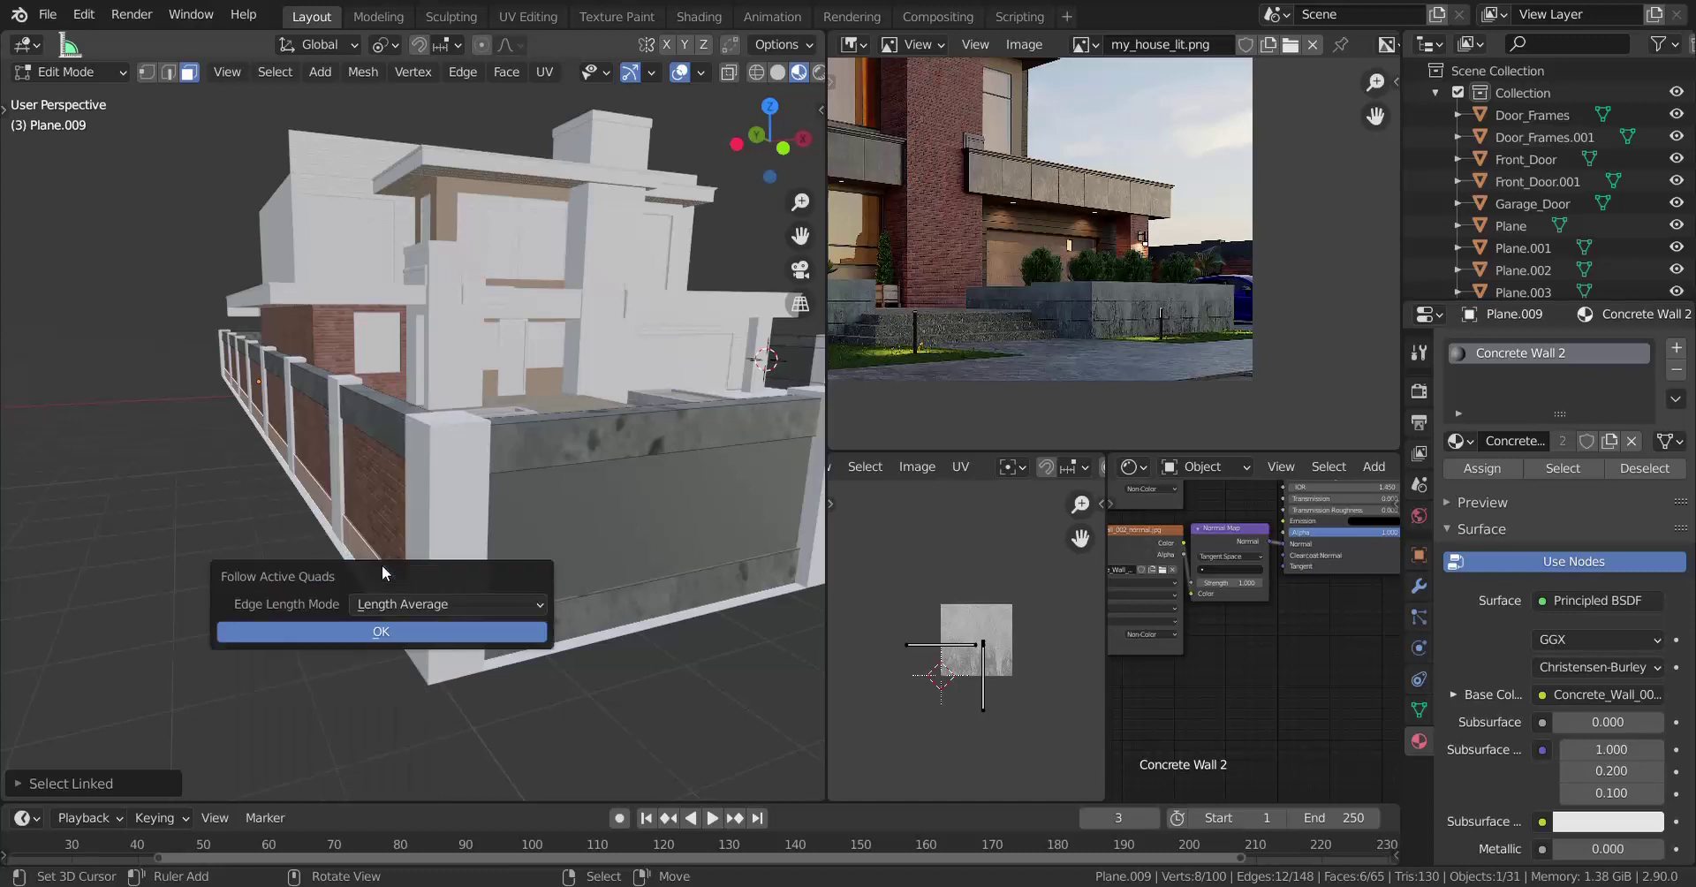
{"action": "left_click", "coordinate": [416, 629]}
Unwrap the lower rail of the front wall section with Follow Active Quads in Length Average mode.
{"action": "left_click", "coordinate": [575, 631]}
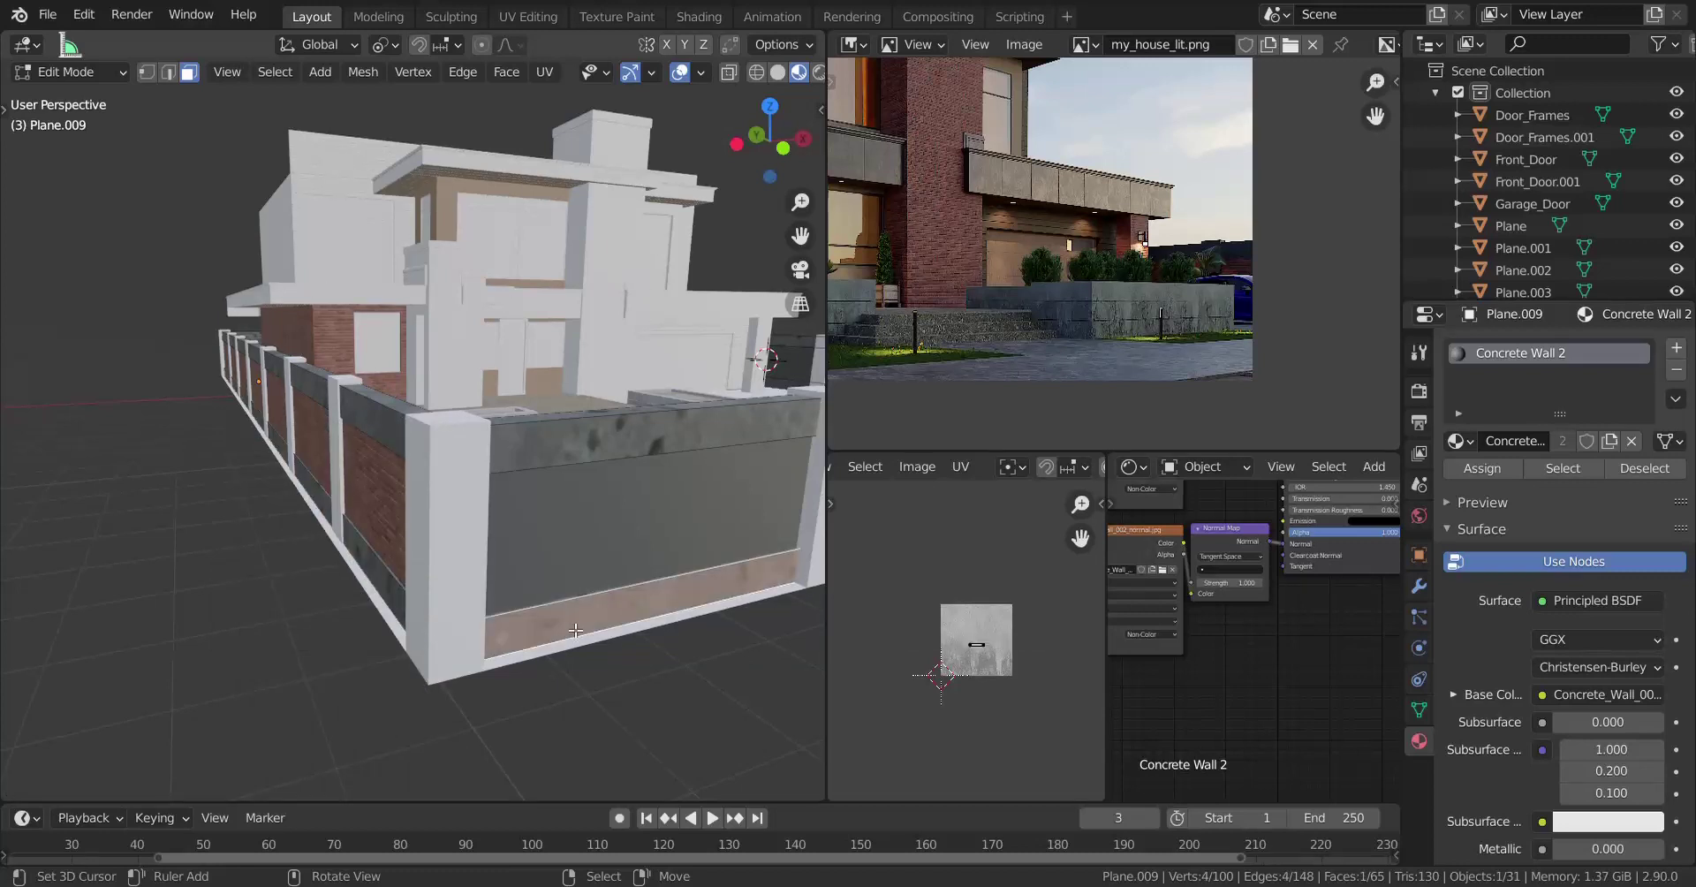
{"action": "key", "text": "ctrl+l"}
{"action": "key", "text": "u"}
{"action": "left_click", "coordinate": [576, 629]}
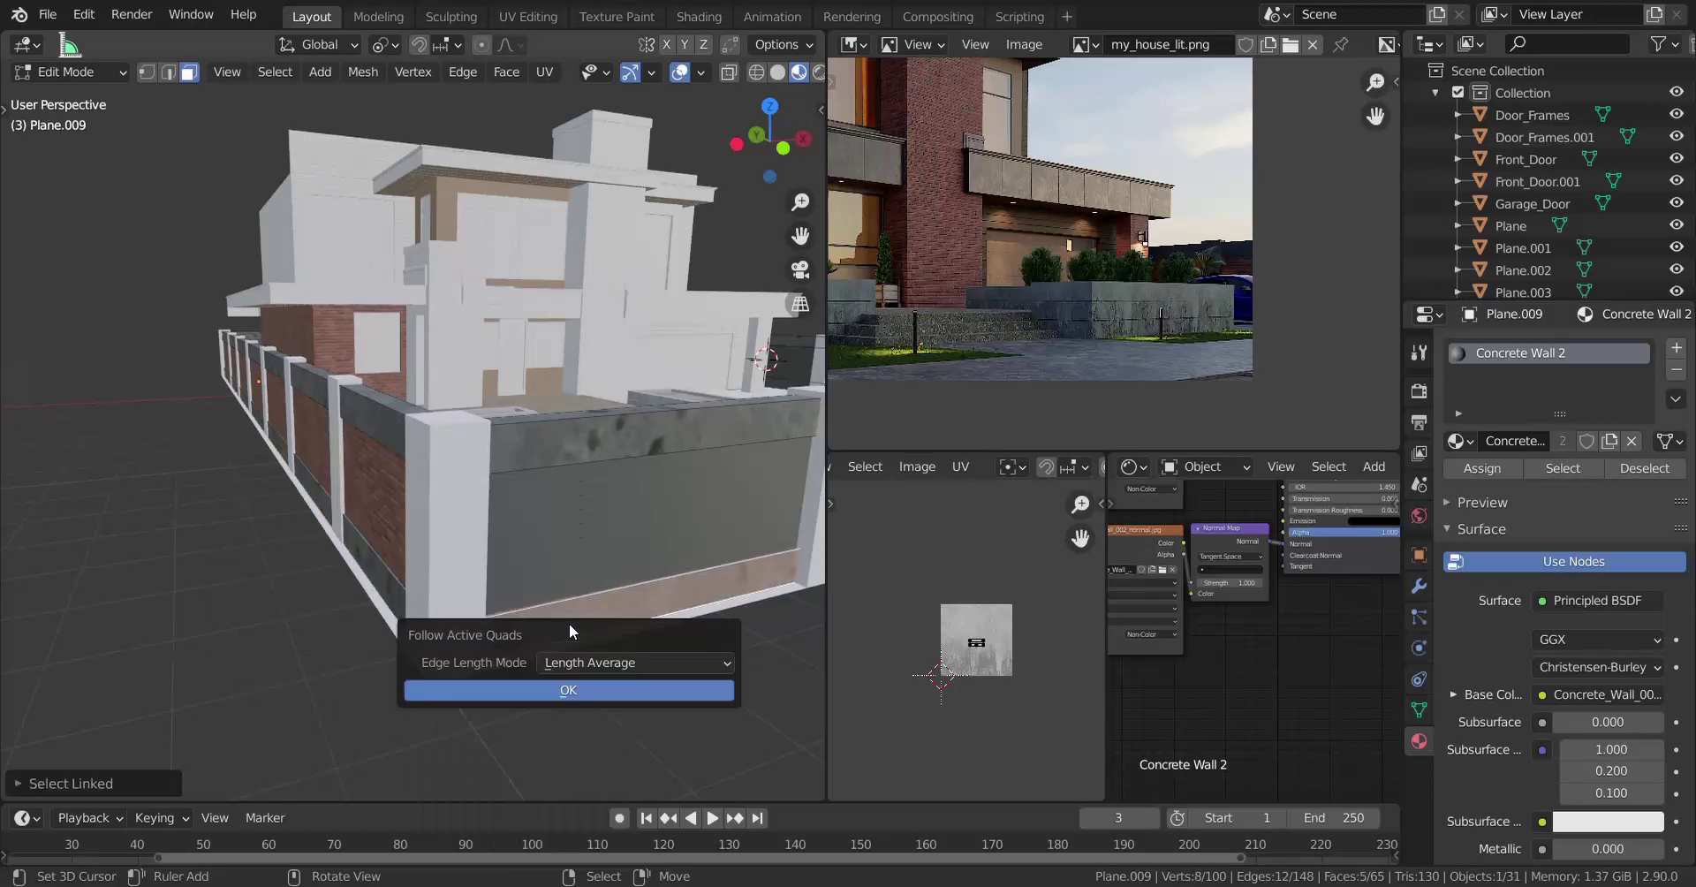
{"action": "left_click", "coordinate": [575, 690]}
Apply Follow Active Quads to two more linked rails of the boundary wall frame.
{"action": "middle_click_drag", "start_coordinate": [654, 610], "coordinate": [481, 565]}
{"action": "left_click", "coordinate": [428, 428]}
{"action": "key", "text": "ctrl+l"}
{"action": "key", "text": "u"}
{"action": "left_click", "coordinate": [427, 426]}
{"action": "left_click", "coordinate": [430, 492]}
{"action": "left_click", "coordinate": [439, 549]}
{"action": "right_click", "coordinate": [311, 520]}
{"action": "key", "text": "ctrl+l"}
{"action": "key", "text": "u"}
{"action": "left_click", "coordinate": [310, 520]}
{"action": "left_click", "coordinate": [310, 581]}
Unwrap the lower rail of the opposite side wall with Follow Active Quads.
{"action": "right_click", "coordinate": [303, 647]}
{"action": "key", "text": "ctrl+l"}
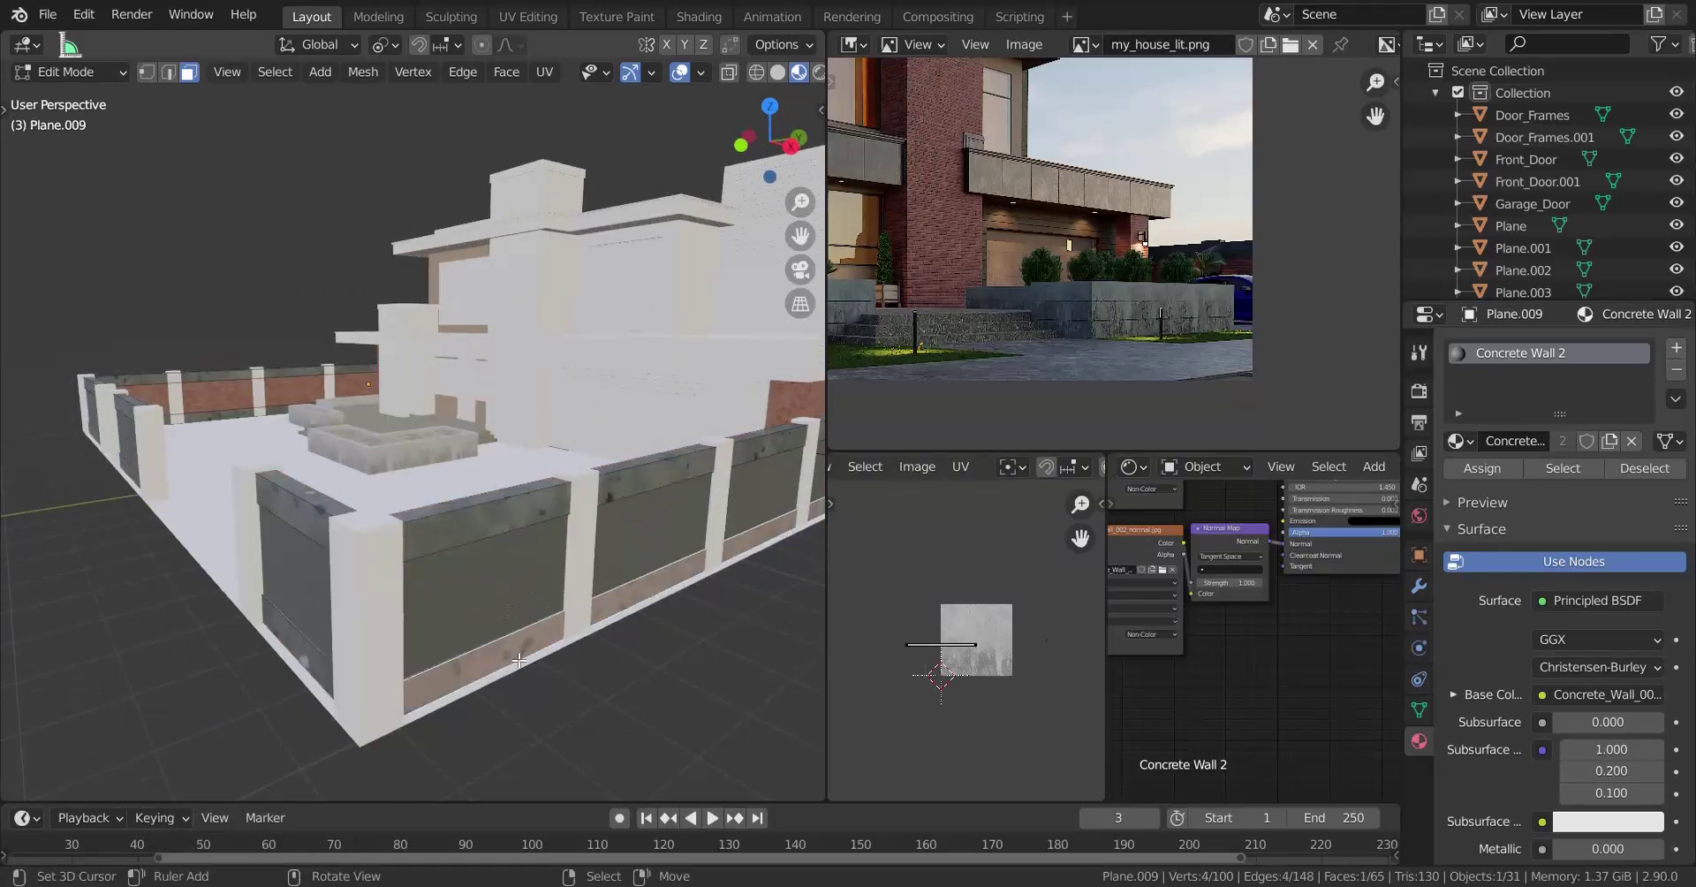
{"action": "key", "text": "u"}
{"action": "left_click", "coordinate": [519, 660]}
{"action": "left_click", "coordinate": [519, 720]}
{"action": "middle_click_drag", "start_coordinate": [519, 721], "coordinate": [614, 500]}
{"action": "middle_click_drag", "start_coordinate": [334, 570], "coordinate": [645, 530]}
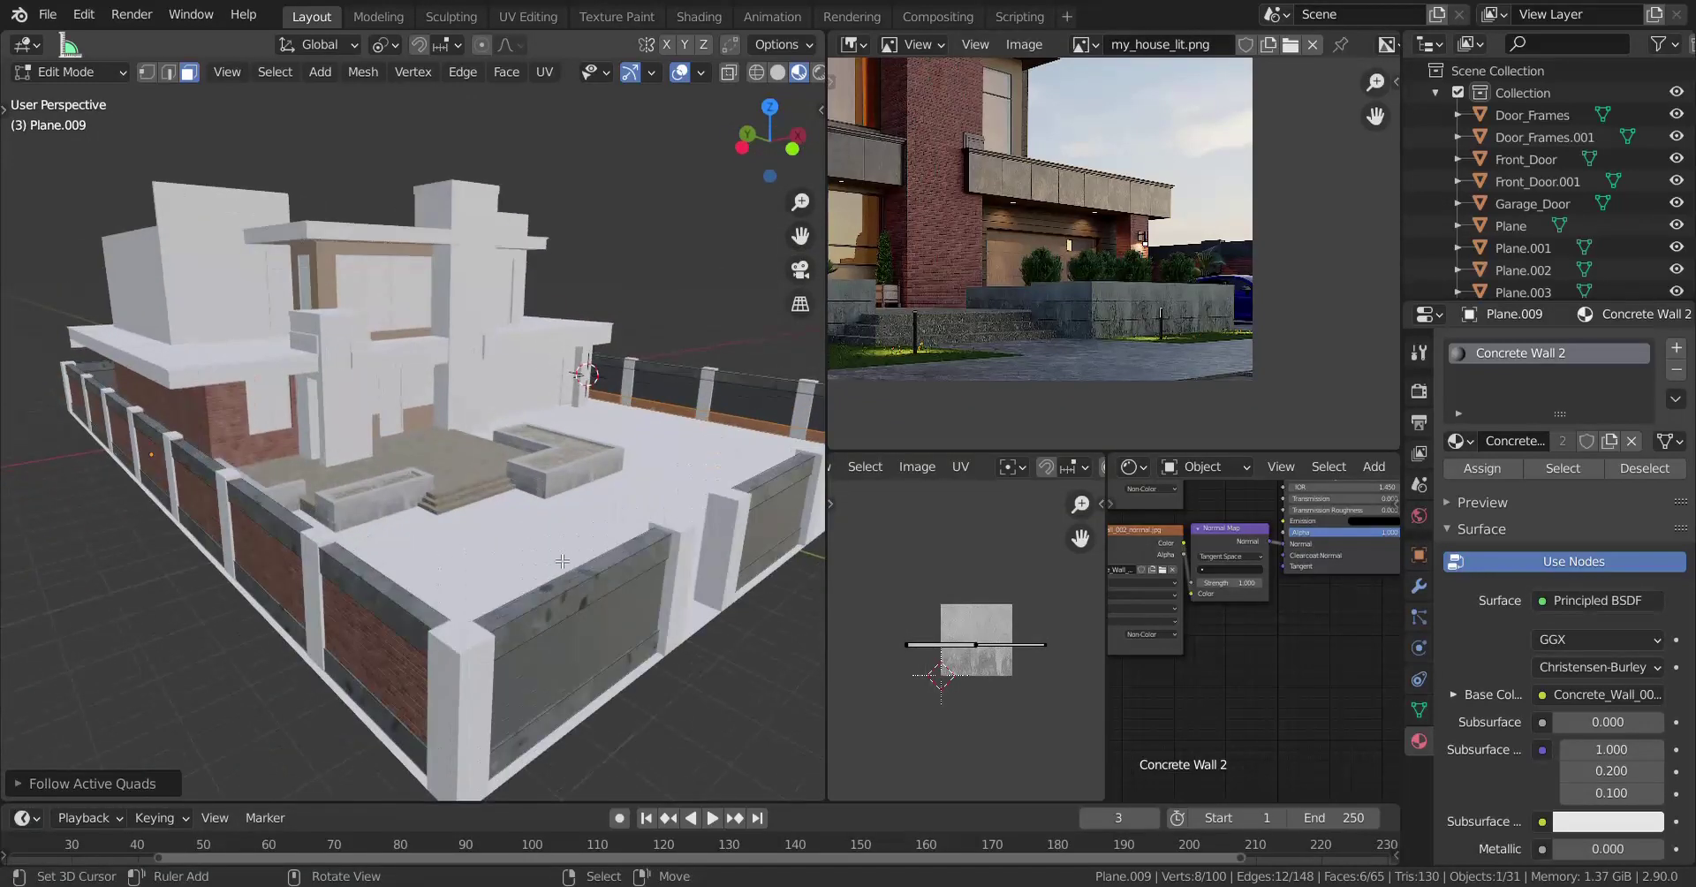
Scale up the UVs of all wall frame faces so the concrete texture repeats at a finer size.
{"action": "key", "text": "a"}
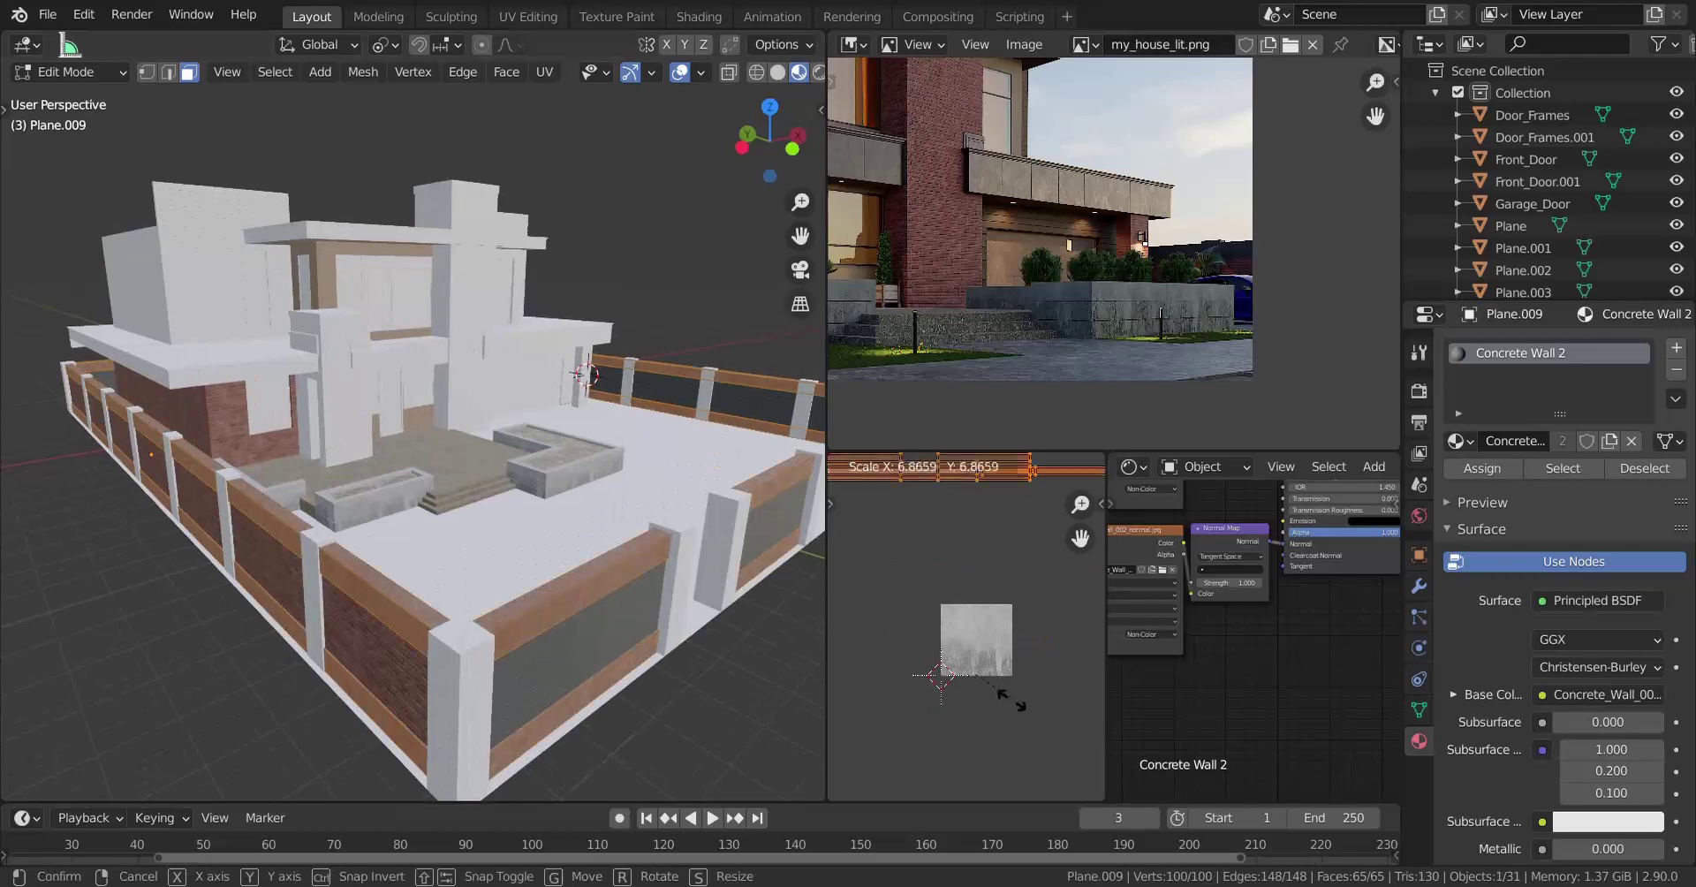
{"action": "left_click", "coordinate": [1054, 733]}
{"action": "scroll", "coordinate": [601, 582], "scroll_direction": "up", "scroll_amount": 8}
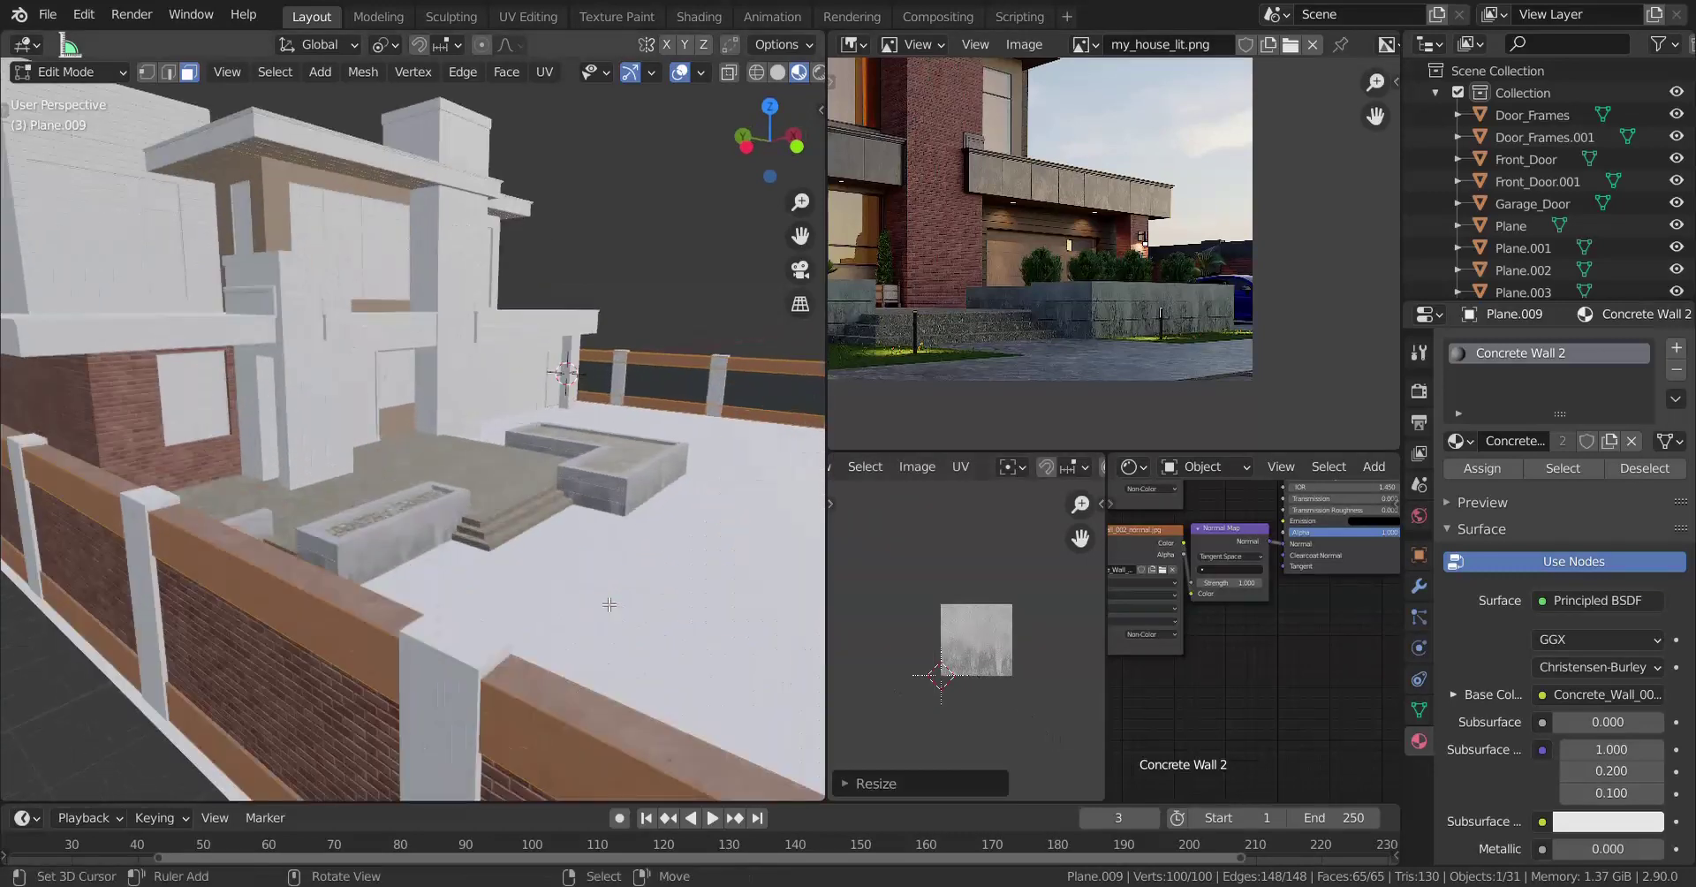
{"action": "key", "text": "Tab"}
{"action": "scroll", "coordinate": [454, 560], "scroll_direction": "down", "scroll_amount": 3}
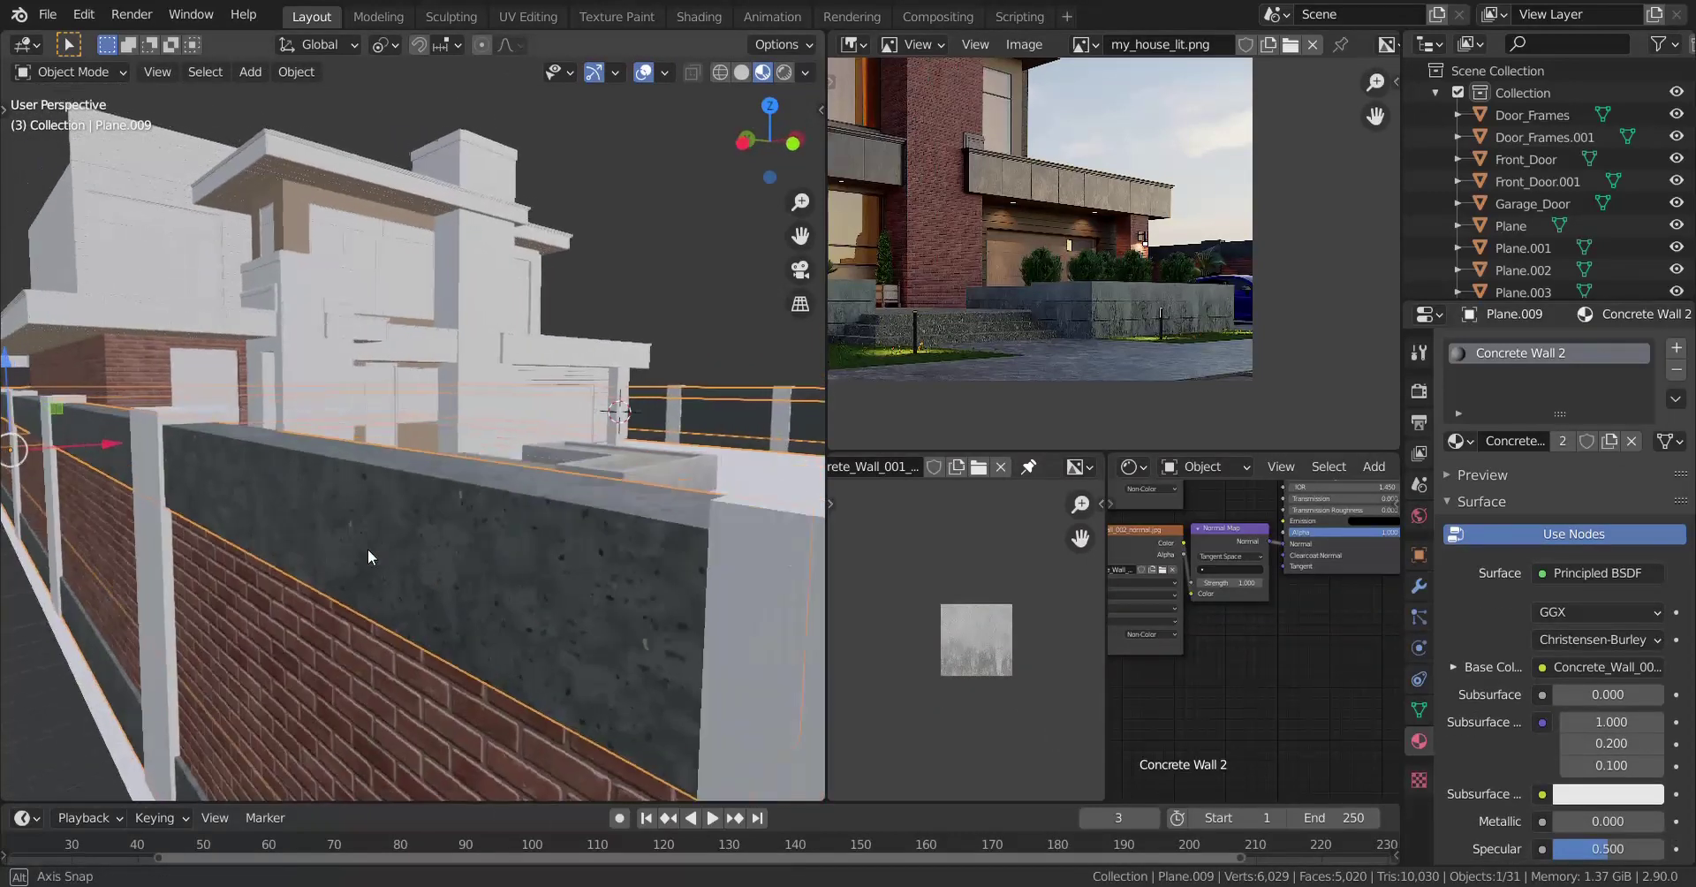
{"action": "middle_click_drag", "start_coordinate": [367, 560], "coordinate": [482, 439]}
{"action": "scroll", "coordinate": [410, 500], "scroll_direction": "up", "scroll_amount": 3}
{"action": "scroll", "coordinate": [1053, 261], "scroll_direction": "up", "scroll_amount": 5}
Assign the existing Concrete Wall 2 material to the boundary wall pillars.
{"action": "left_click", "coordinate": [617, 512]}
{"action": "scroll", "coordinate": [617, 512], "scroll_direction": "down", "scroll_amount": 3}
{"action": "left_click", "coordinate": [1465, 444]}
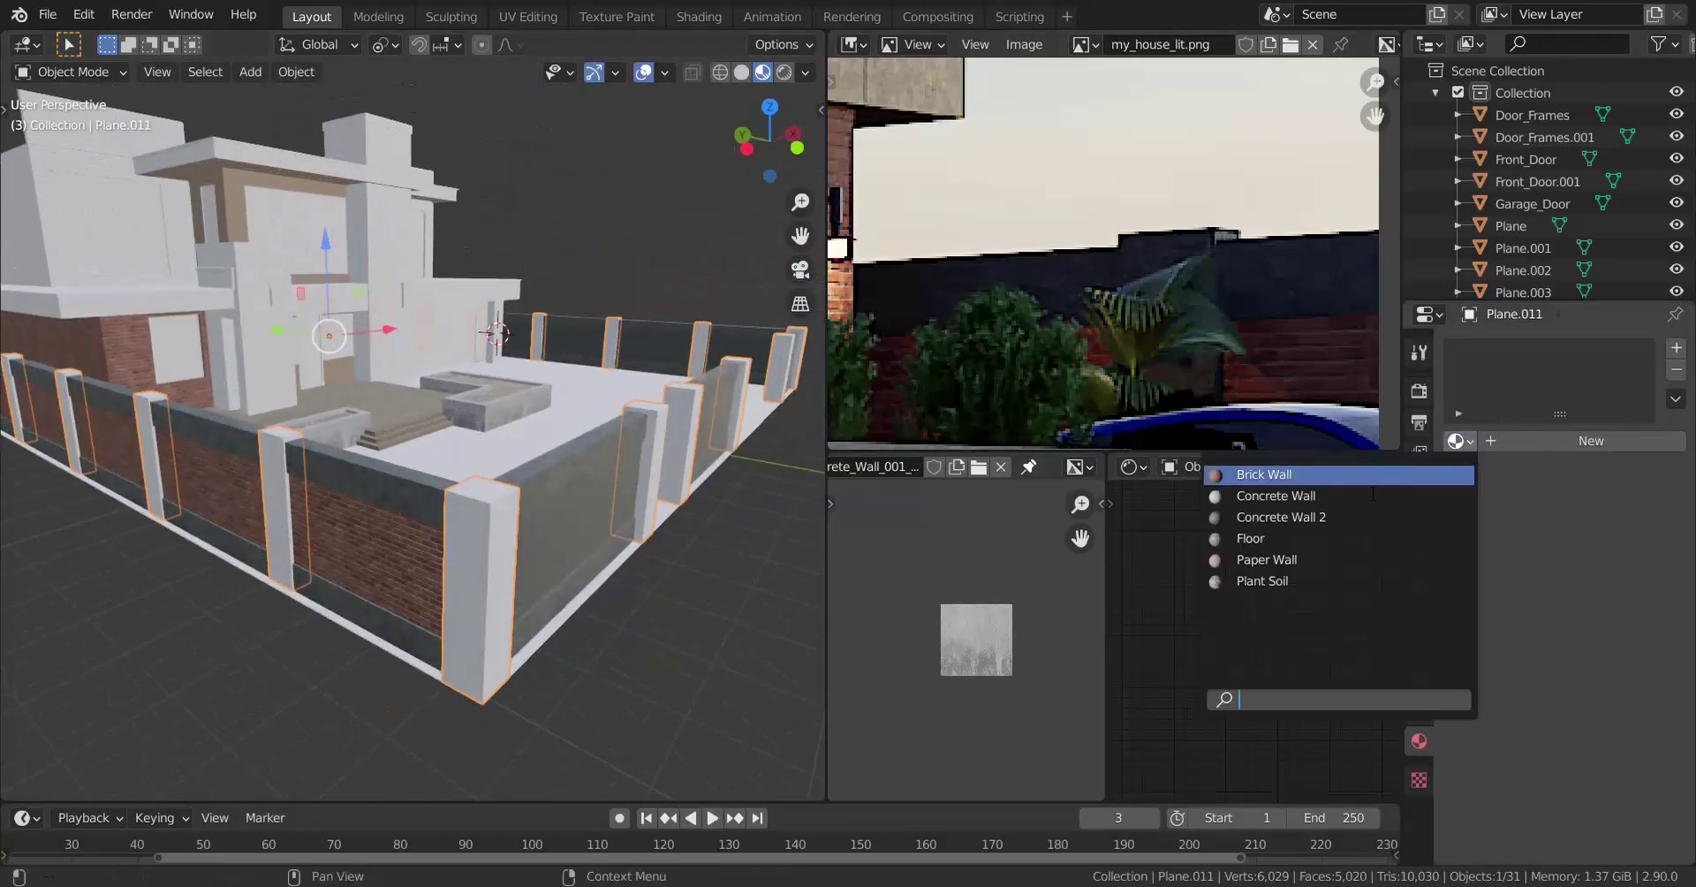
{"action": "left_click", "coordinate": [1305, 527]}
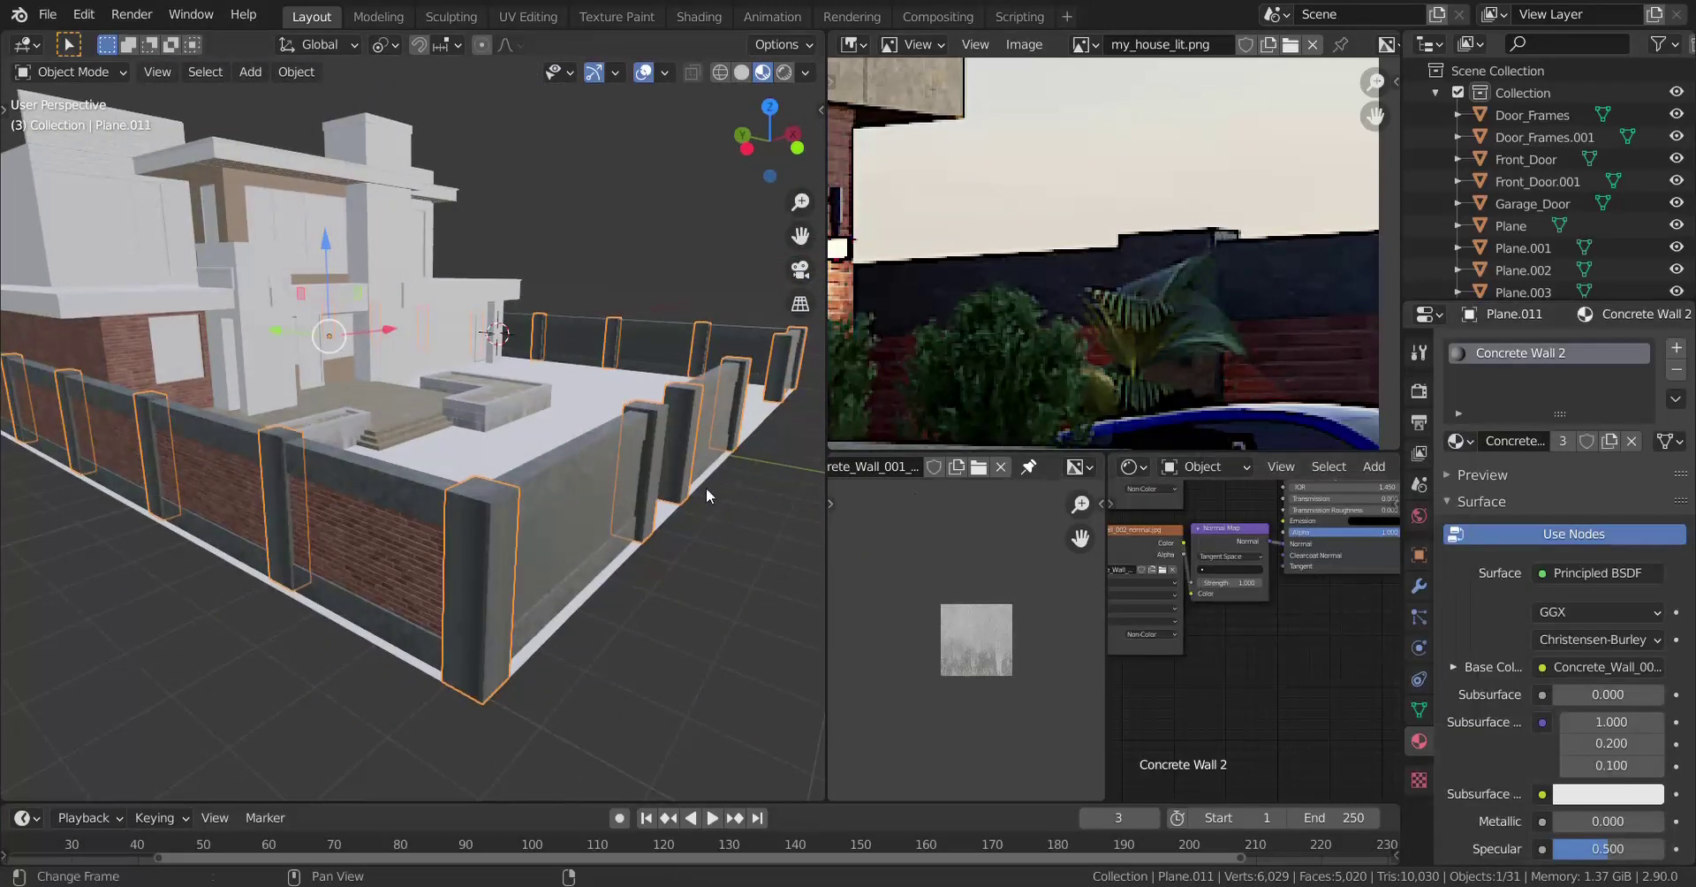
Unwrap all faces of the boundary wall pillars with Cube Projection.
{"action": "scroll", "coordinate": [541, 491], "scroll_direction": "up", "scroll_amount": 1}
{"action": "key", "text": "Tab"}
{"action": "key", "text": "a"}
{"action": "key", "text": "u"}
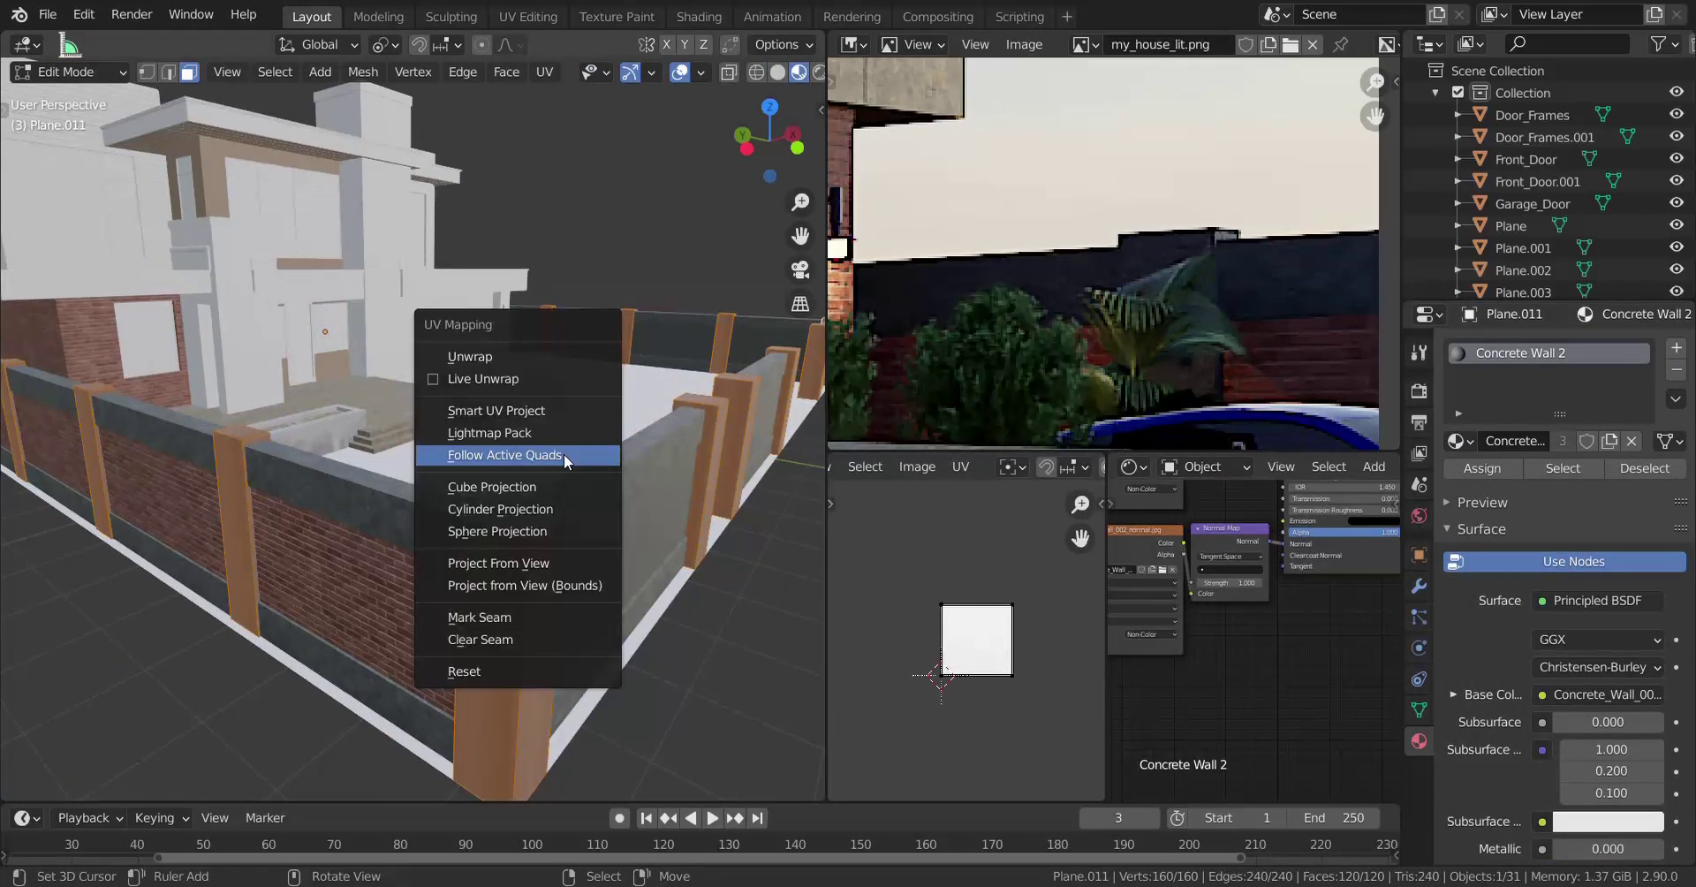
{"action": "left_click", "coordinate": [509, 506]}
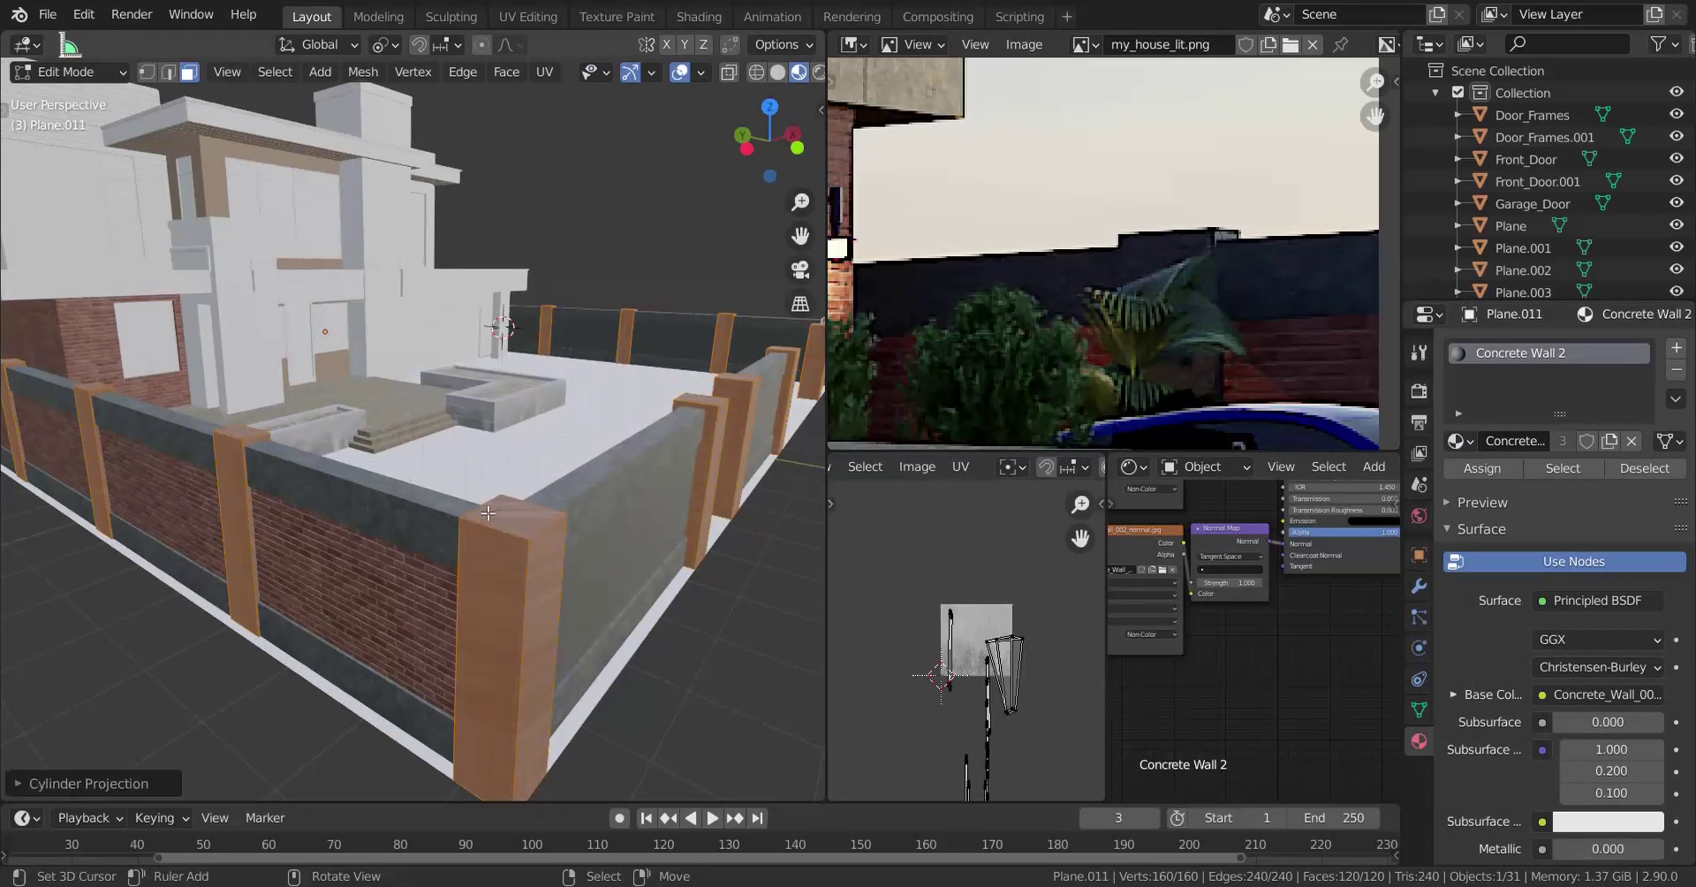
{"action": "key", "text": "u"}
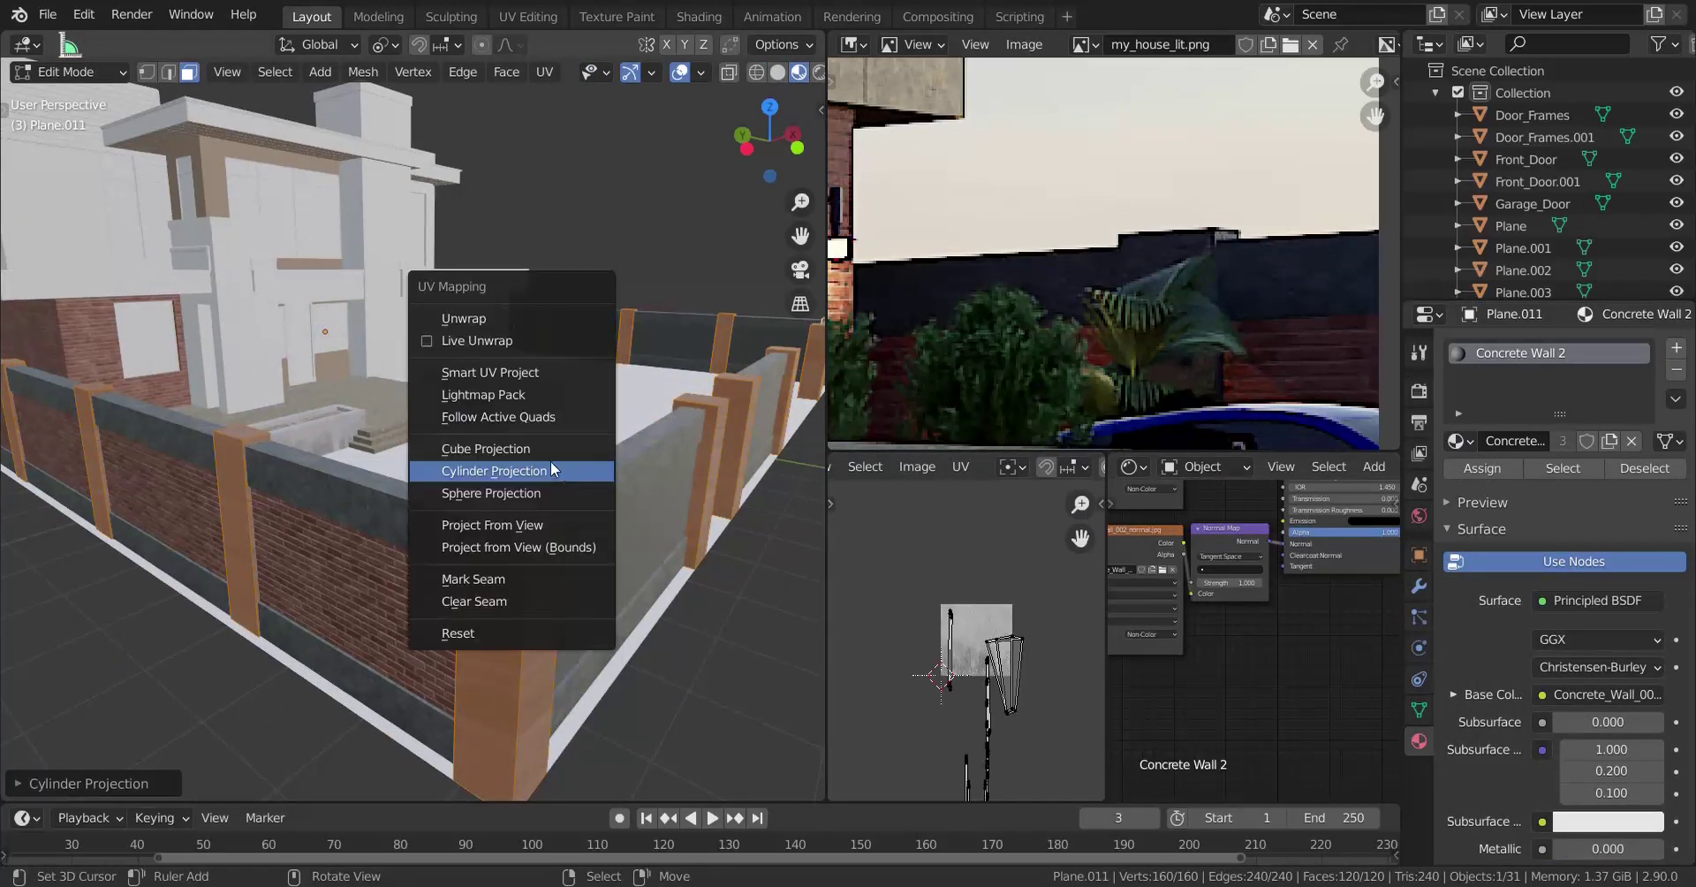
{"action": "left_click", "coordinate": [541, 453]}
Scale up all the pillars' UVs to make their concrete texture finer.
{"action": "scroll", "coordinate": [568, 500], "scroll_direction": "up", "scroll_amount": 2}
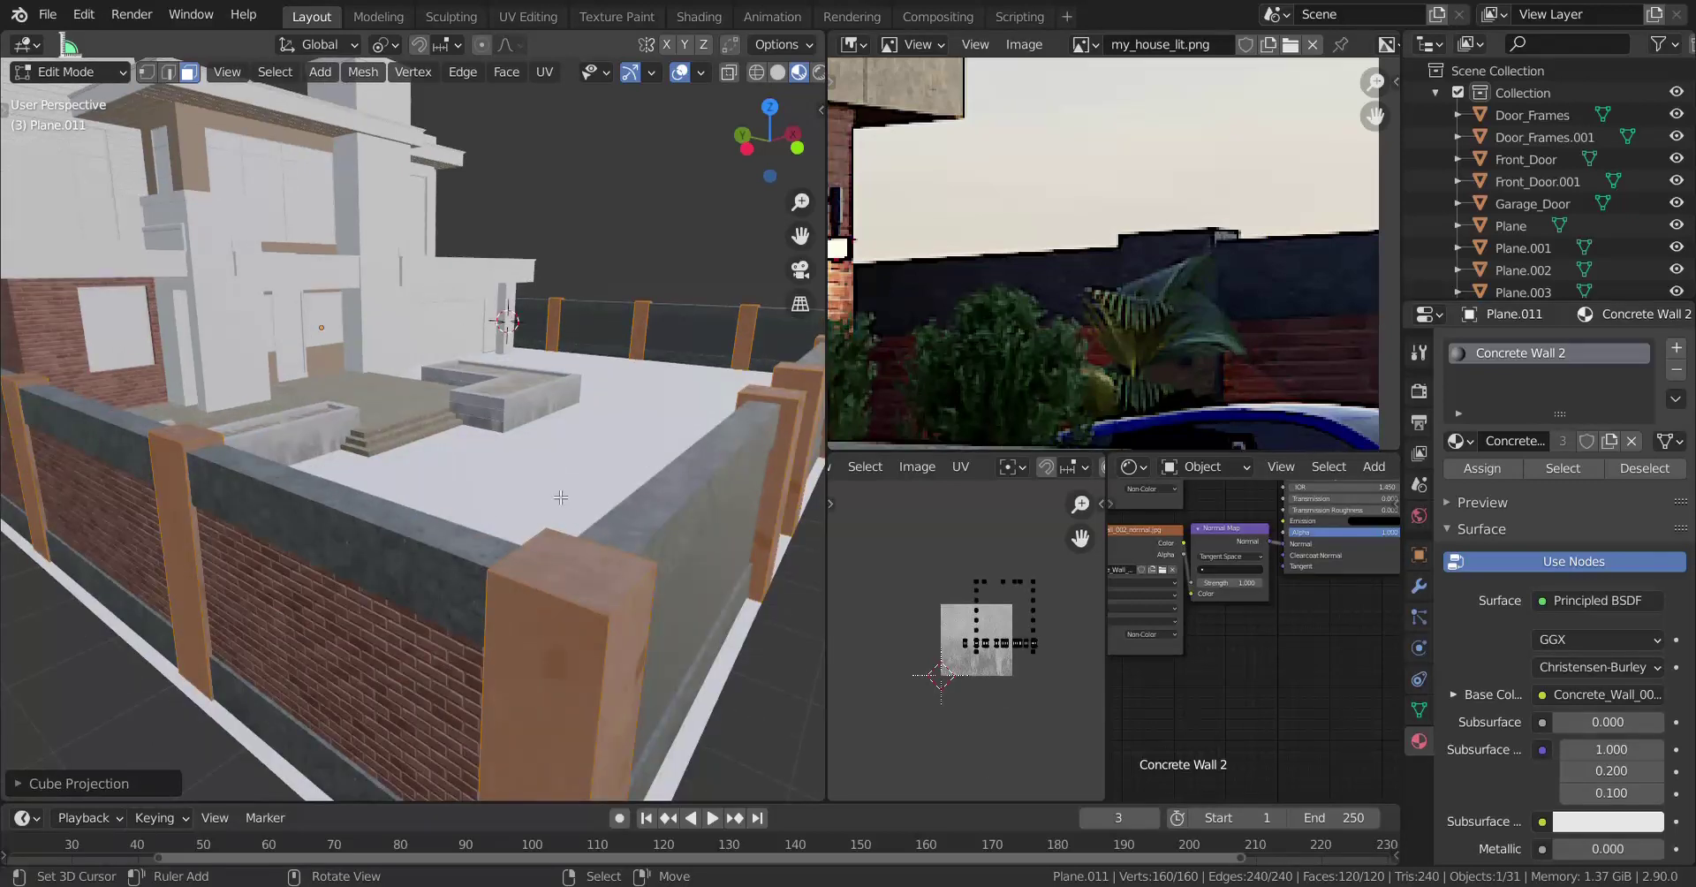
{"action": "key", "text": "a"}
{"action": "key", "text": "s"}
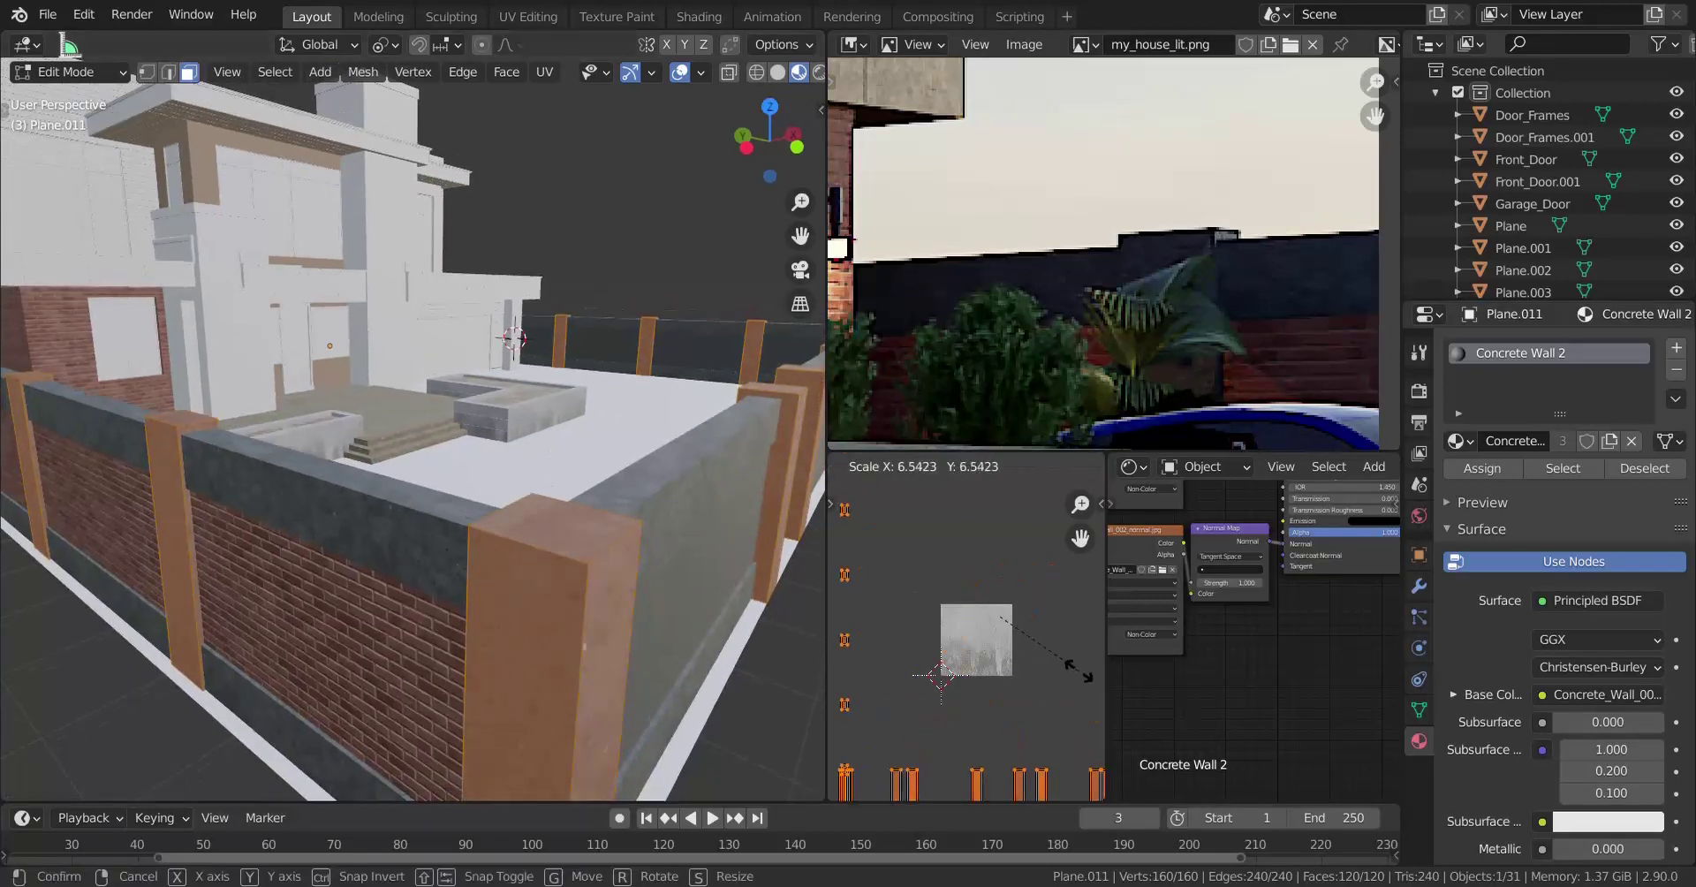
{"action": "left_click", "coordinate": [1089, 679]}
{"action": "key", "text": "Tab"}
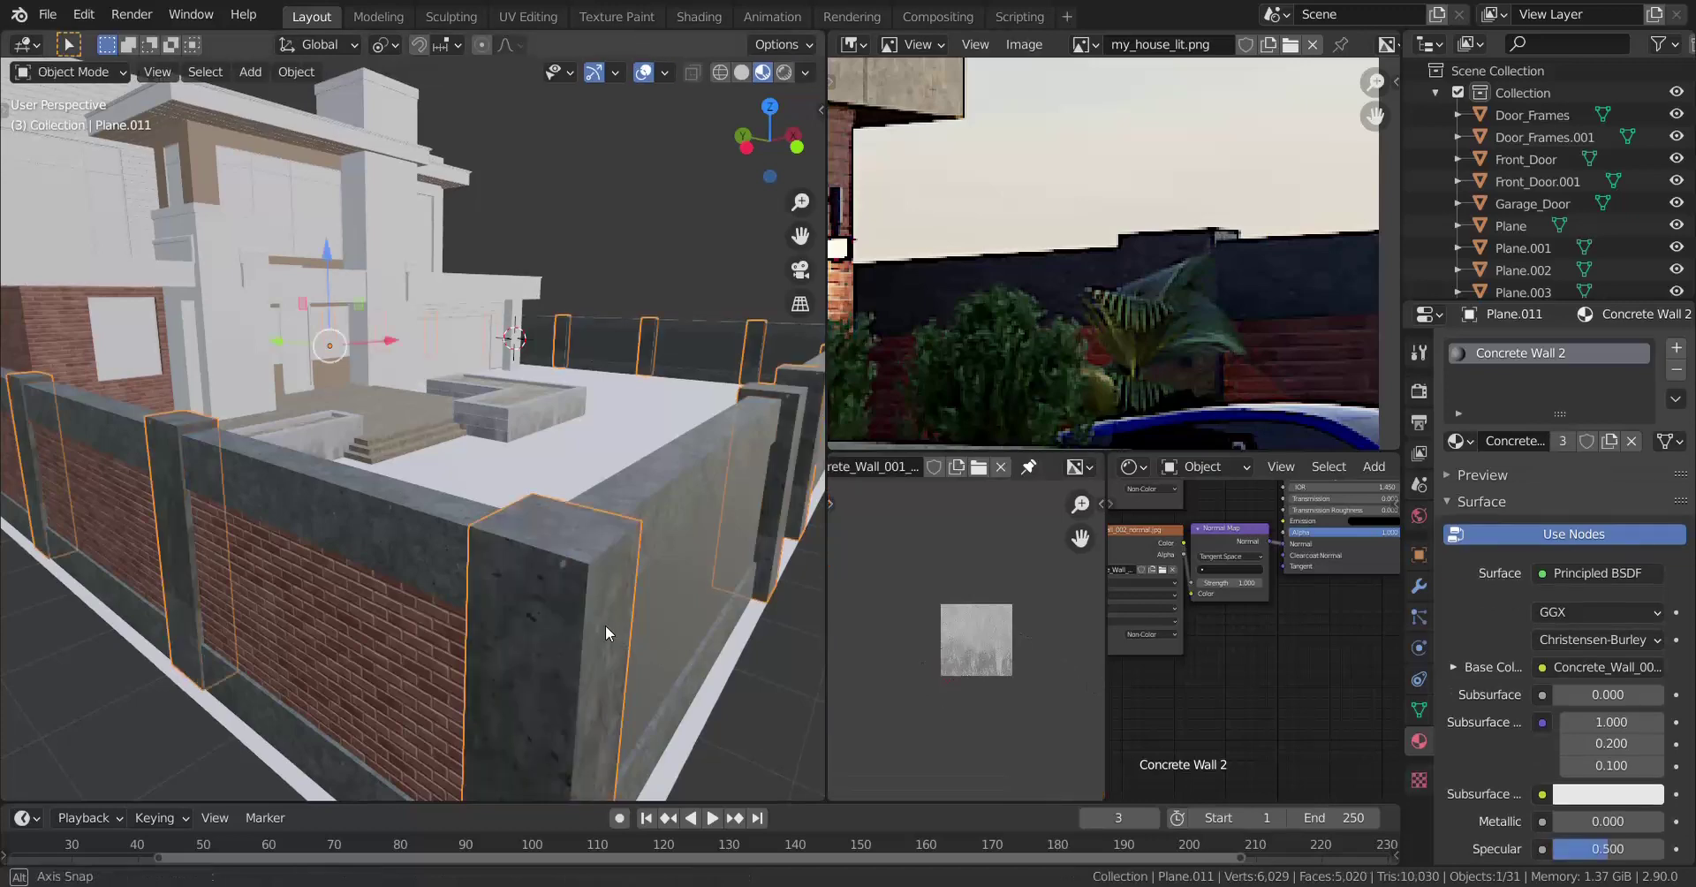
Rescale the pillars' UVs once more to match the concrete on the adjoining wall frame.
{"action": "scroll", "coordinate": [601, 619], "scroll_direction": "up", "scroll_amount": 2}
{"action": "middle_click_drag", "start_coordinate": [596, 612], "coordinate": [392, 560]}
{"action": "key", "text": "Tab"}
{"action": "key", "text": "s"}
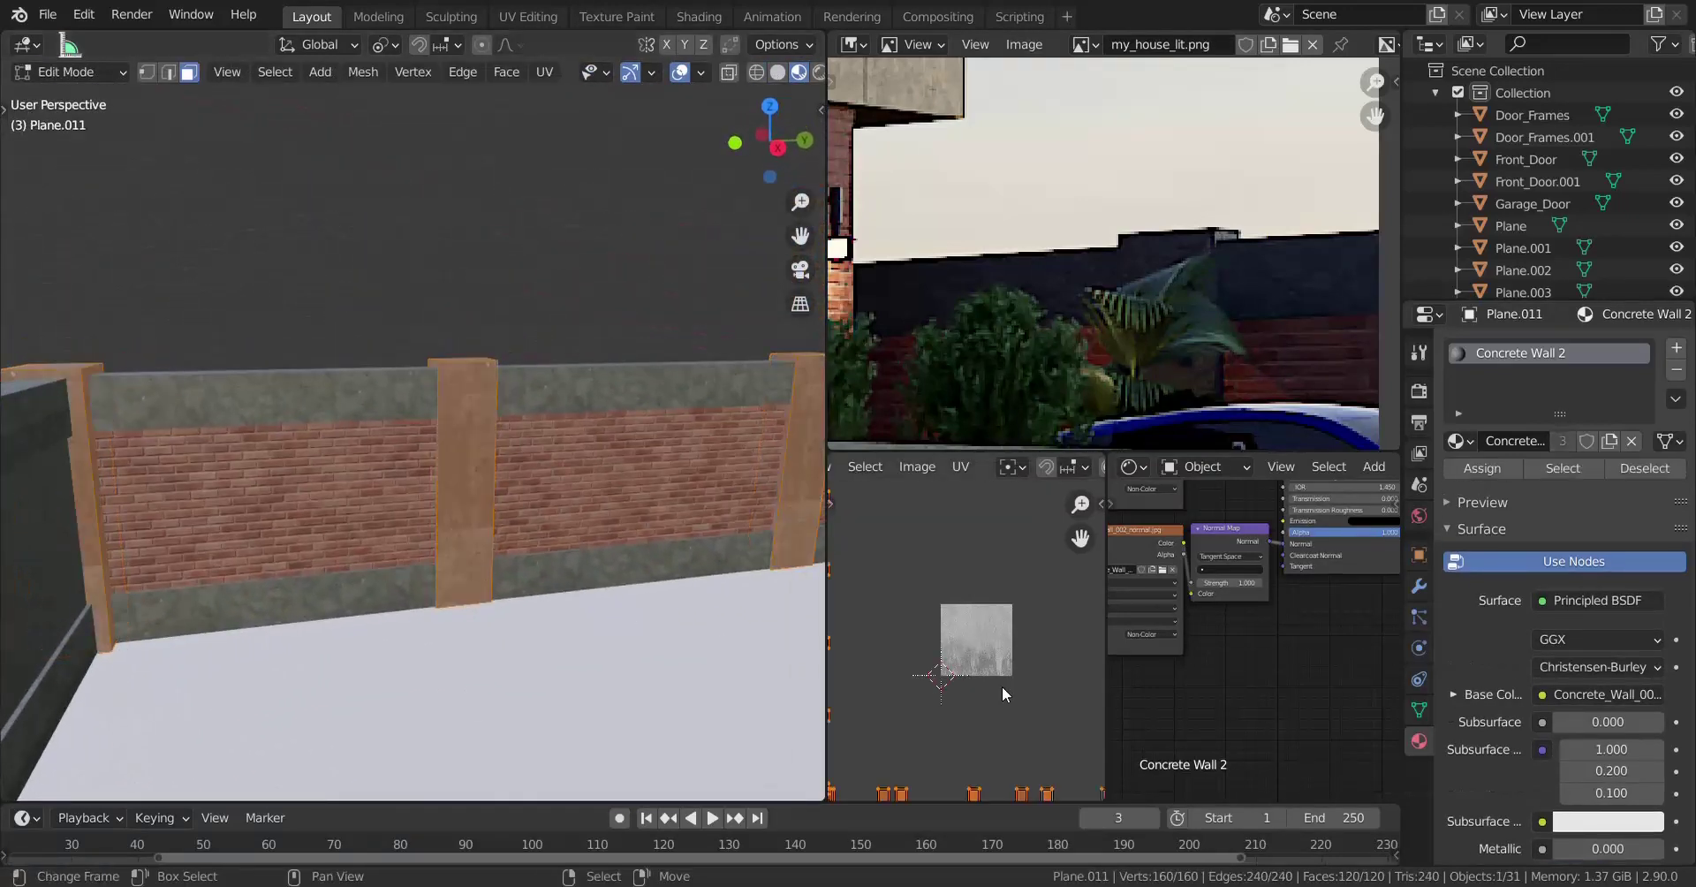
{"action": "left_click", "coordinate": [919, 770]}
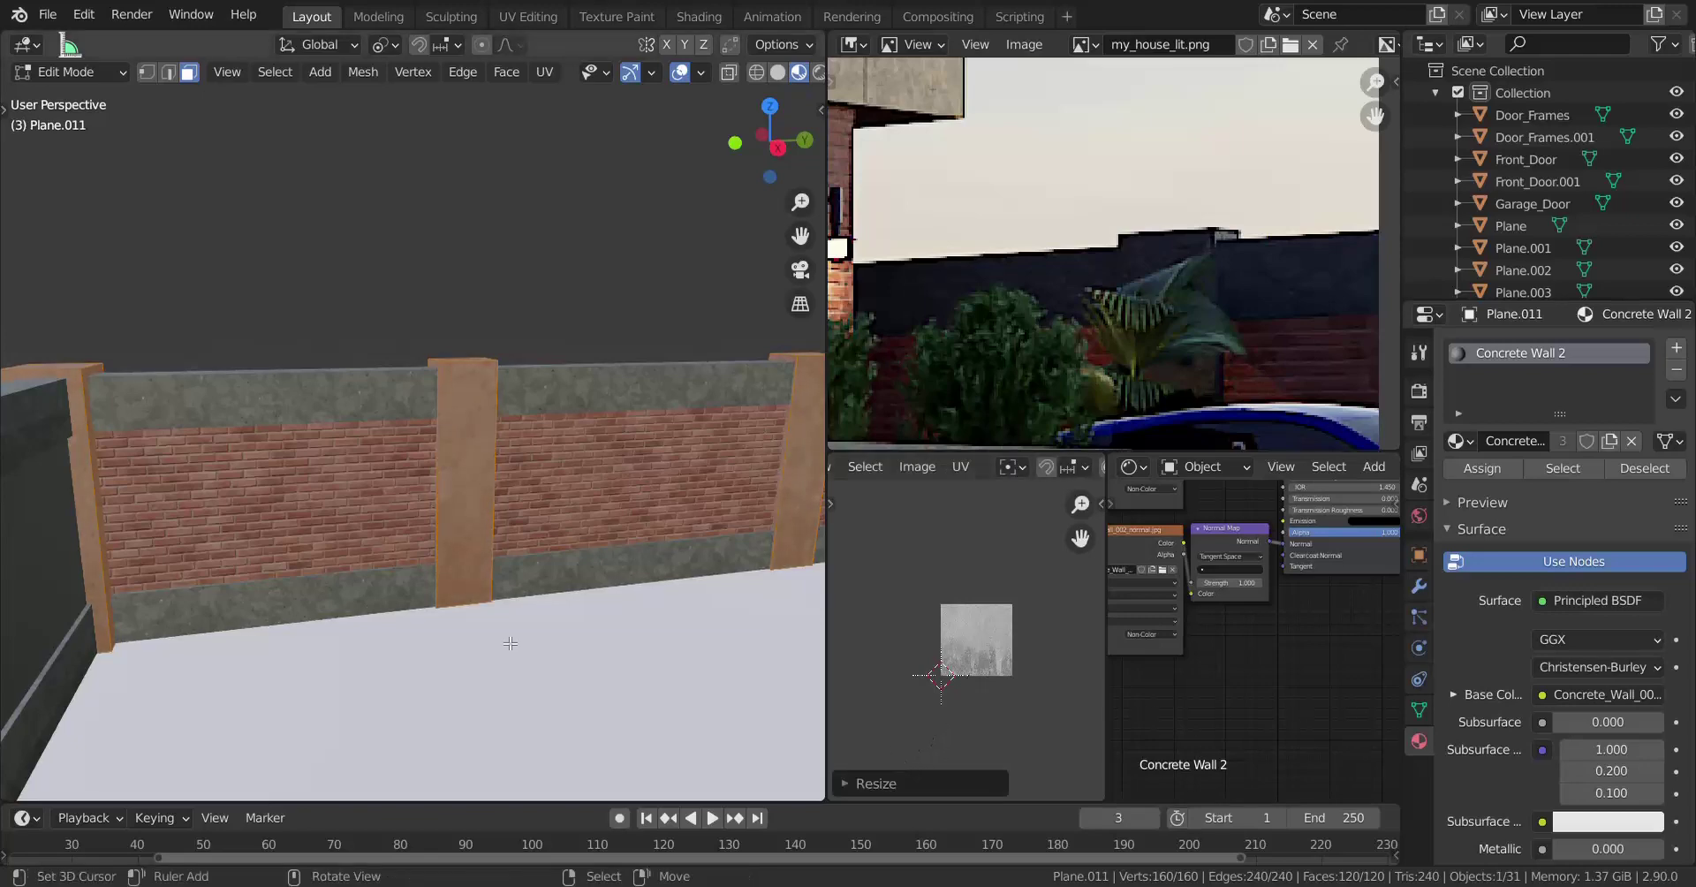
{"action": "key", "text": "Tab"}
Examine the textured boundary wall and check which house parts around the entrance are separate objects without moving them.
{"action": "middle_click_drag", "start_coordinate": [360, 606], "coordinate": [461, 552]}
{"action": "left_click", "coordinate": [261, 538]}
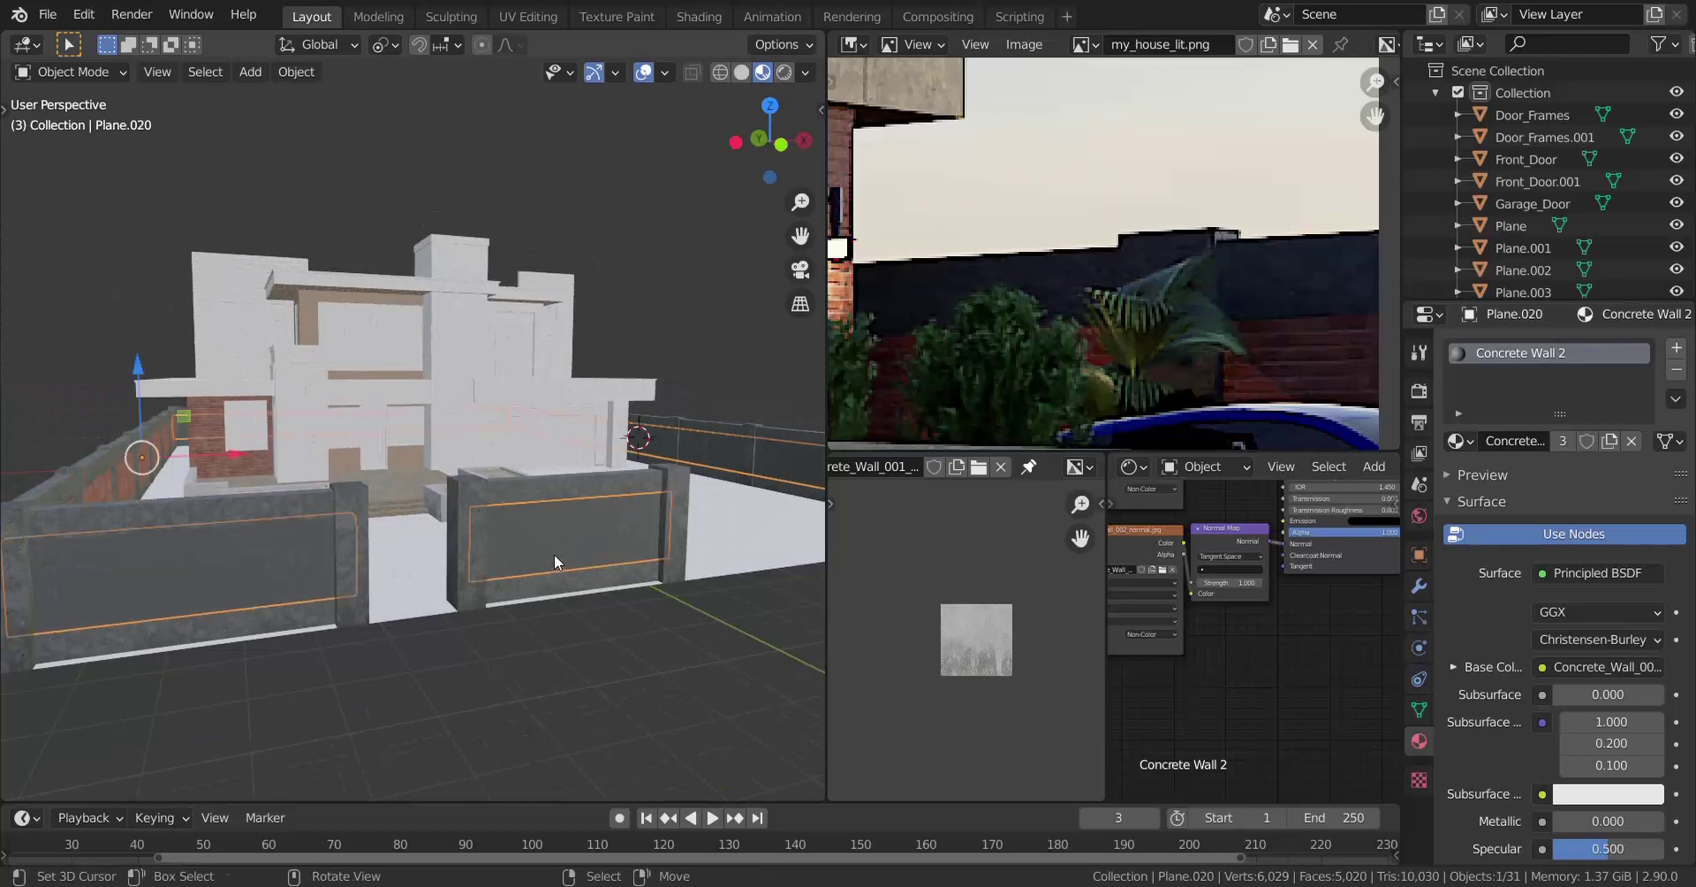
{"action": "key", "text": "g"}
{"action": "right_click", "coordinate": [439, 380]}
{"action": "middle_click_drag", "start_coordinate": [439, 380], "coordinate": [670, 422]}
{"action": "right_click", "coordinate": [721, 333]}
{"action": "key", "text": "g"}
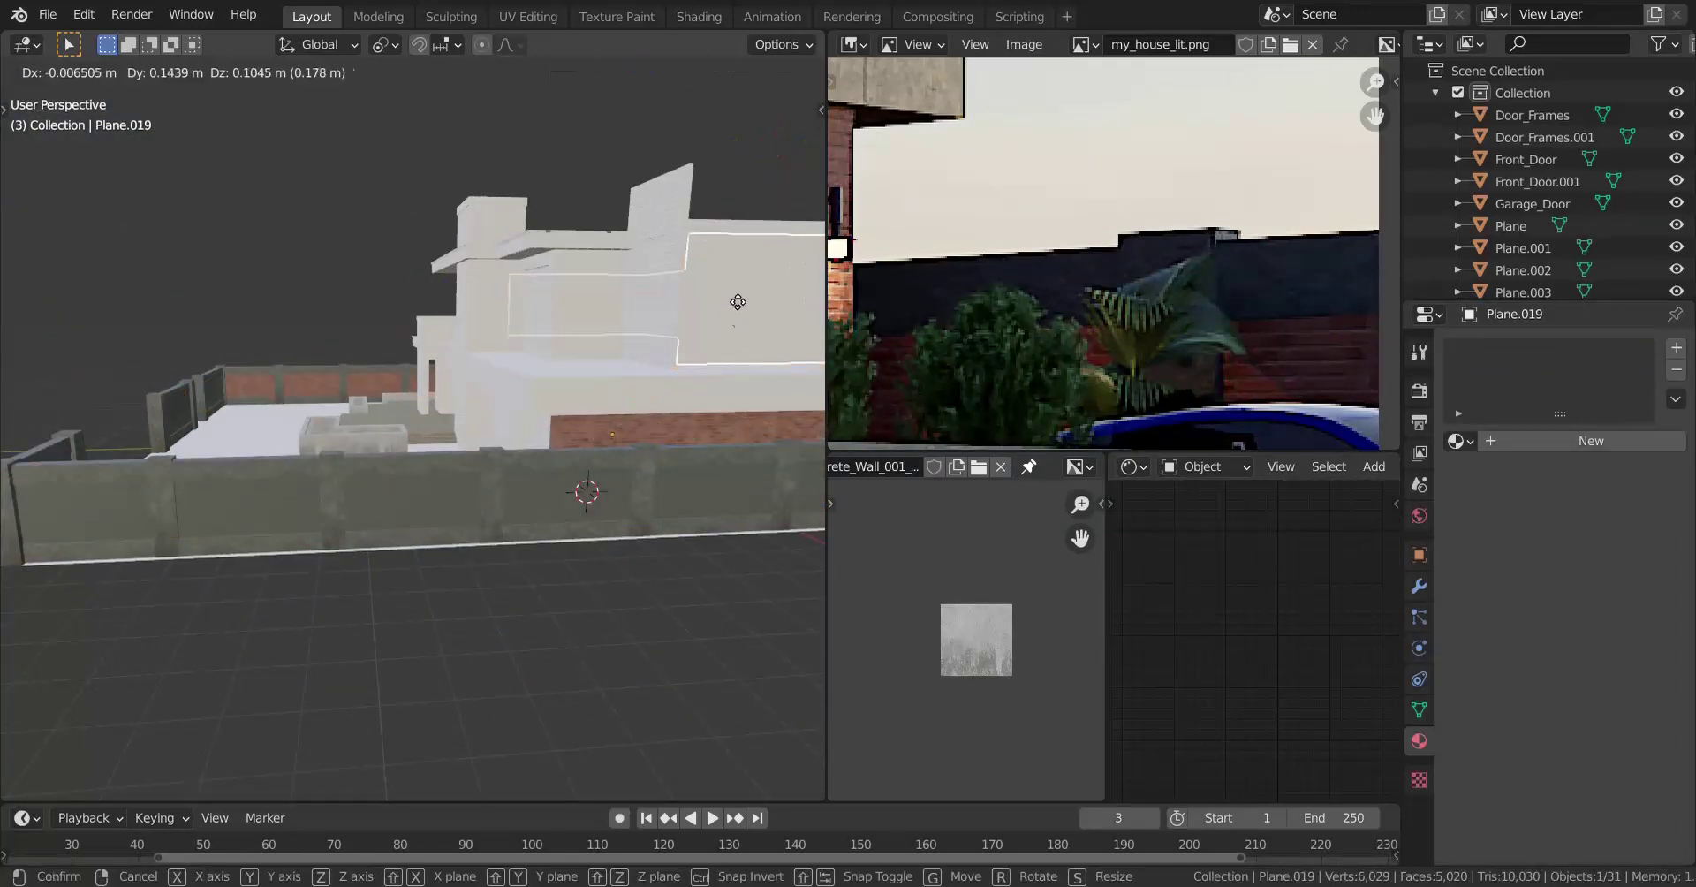
{"action": "right_click", "coordinate": [715, 274]}
{"action": "middle_click_drag", "start_coordinate": [415, 371], "coordinate": [588, 469]}
{"action": "scroll", "coordinate": [398, 455], "scroll_direction": "up", "scroll_amount": 3}
{"action": "middle_click_drag", "start_coordinate": [344, 455], "coordinate": [323, 412], "text": "shift"}
{"action": "scroll", "coordinate": [294, 464], "scroll_direction": "down", "scroll_amount": 3}
{"action": "right_click", "coordinate": [323, 411]}
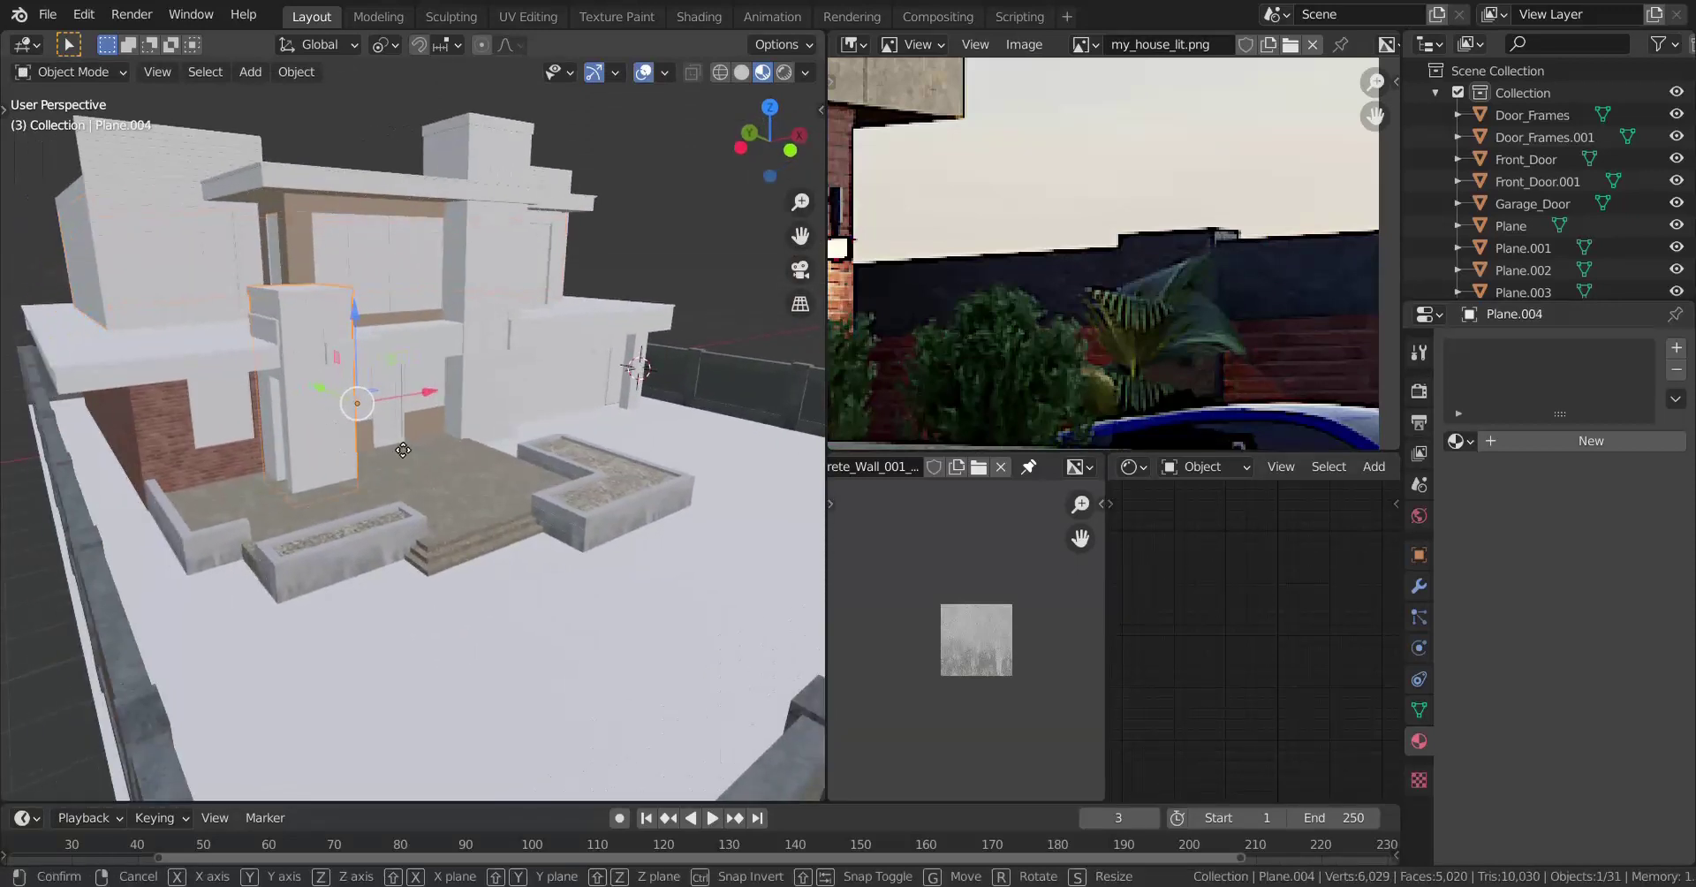
{"action": "right_click", "coordinate": [497, 311]}
Compare the house's untextured columns and walls with the brick and concrete surfaces in the reference image.
{"action": "scroll", "coordinate": [997, 318], "scroll_direction": "down", "scroll_amount": 5}
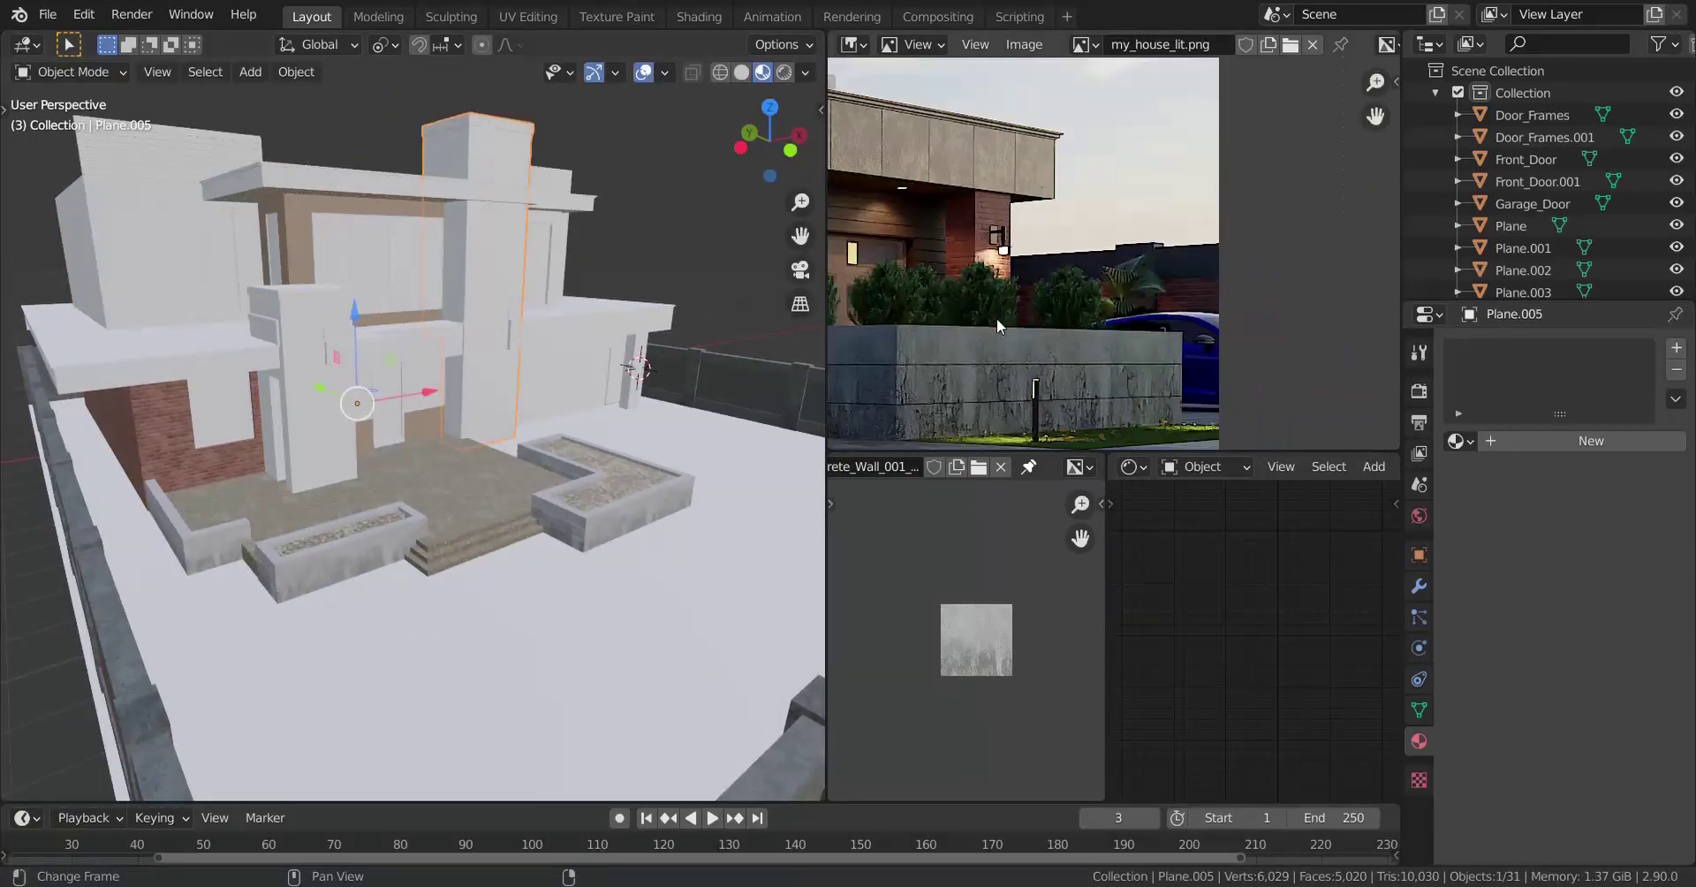
{"action": "scroll", "coordinate": [1130, 327], "scroll_direction": "up", "scroll_amount": 3}
{"action": "scroll", "coordinate": [1147, 350], "scroll_direction": "down", "scroll_amount": 4}
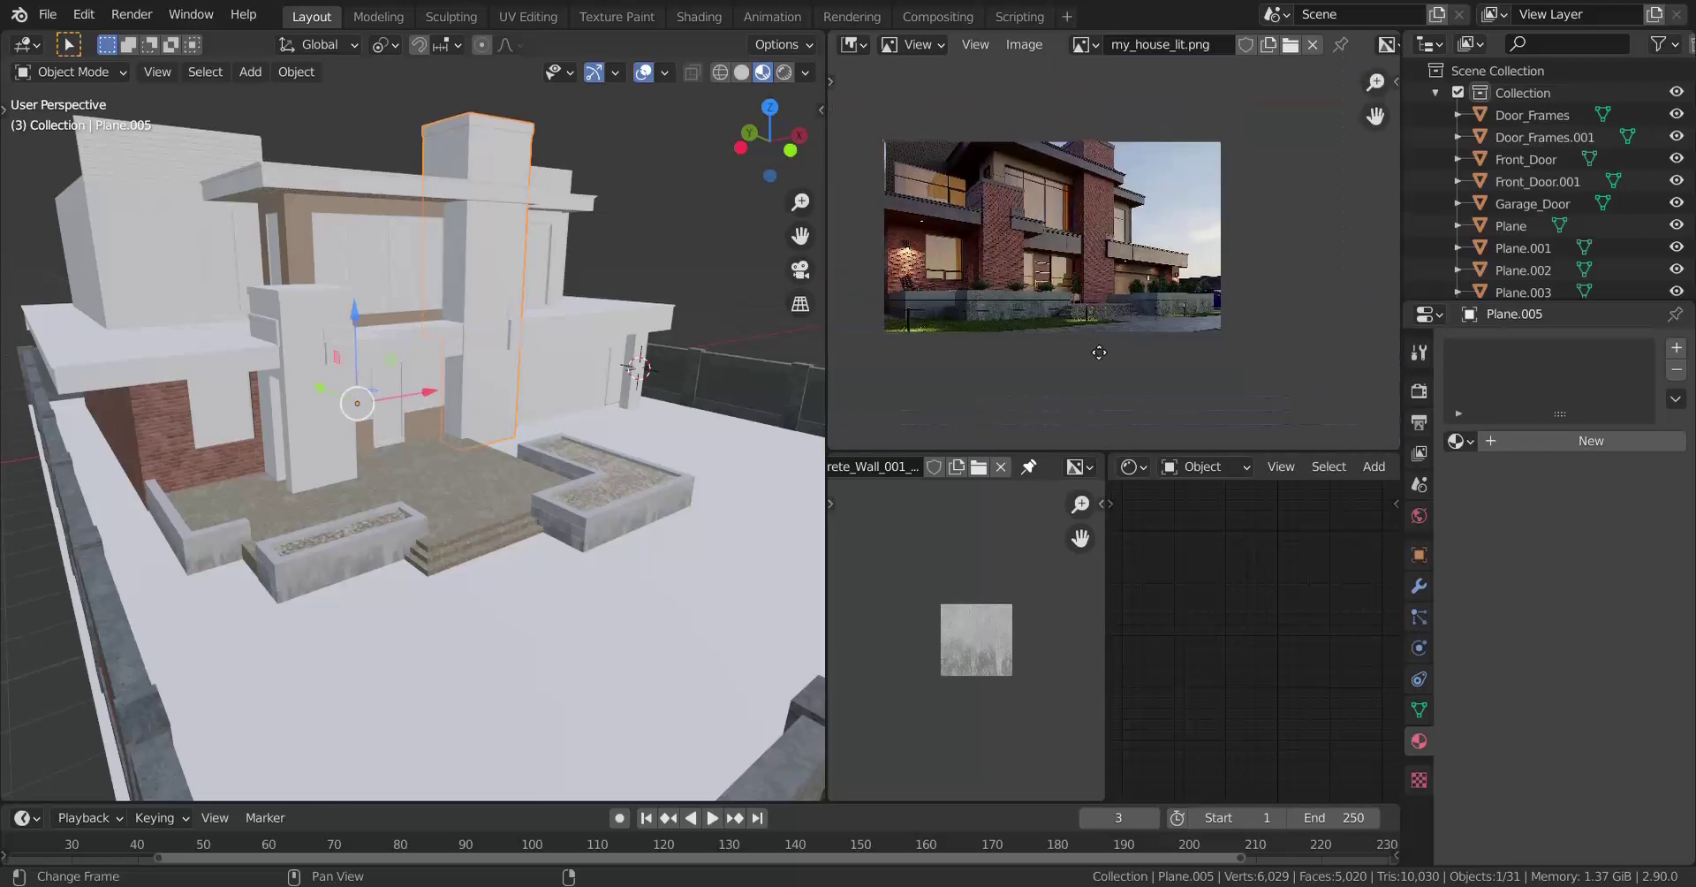
{"action": "scroll", "coordinate": [1098, 351], "scroll_direction": "up", "scroll_amount": 2}
{"action": "middle_click_drag", "start_coordinate": [1099, 352], "coordinate": [1179, 372]}
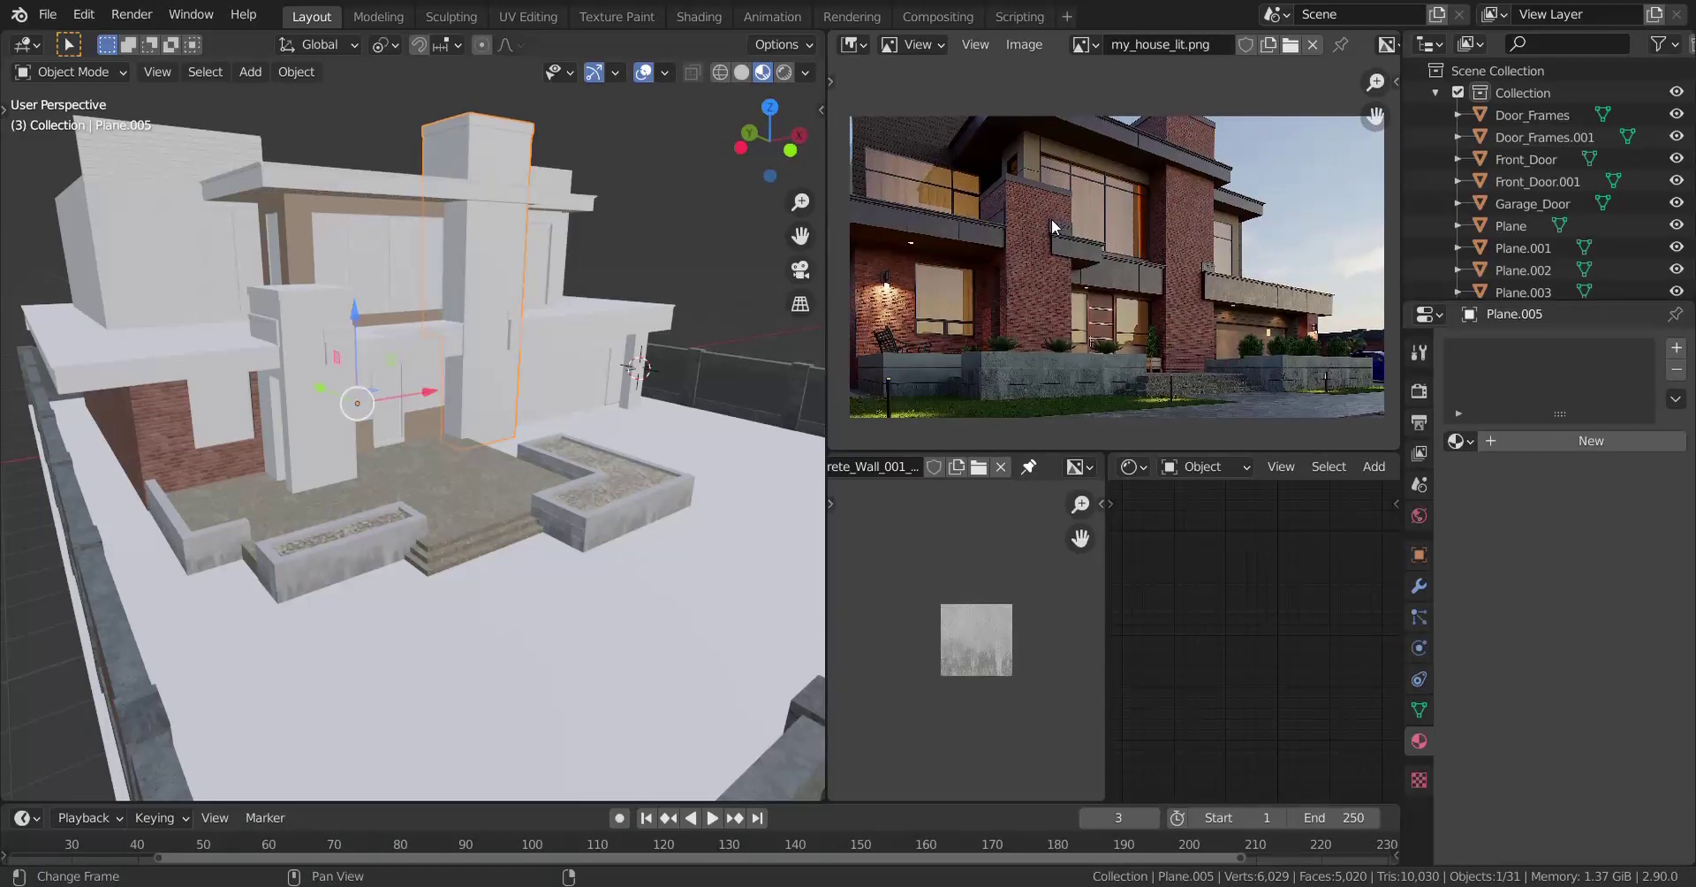
{"action": "scroll", "coordinate": [533, 379], "scroll_direction": "down", "scroll_amount": 1}
{"action": "middle_click_drag", "start_coordinate": [531, 380], "coordinate": [428, 382]}
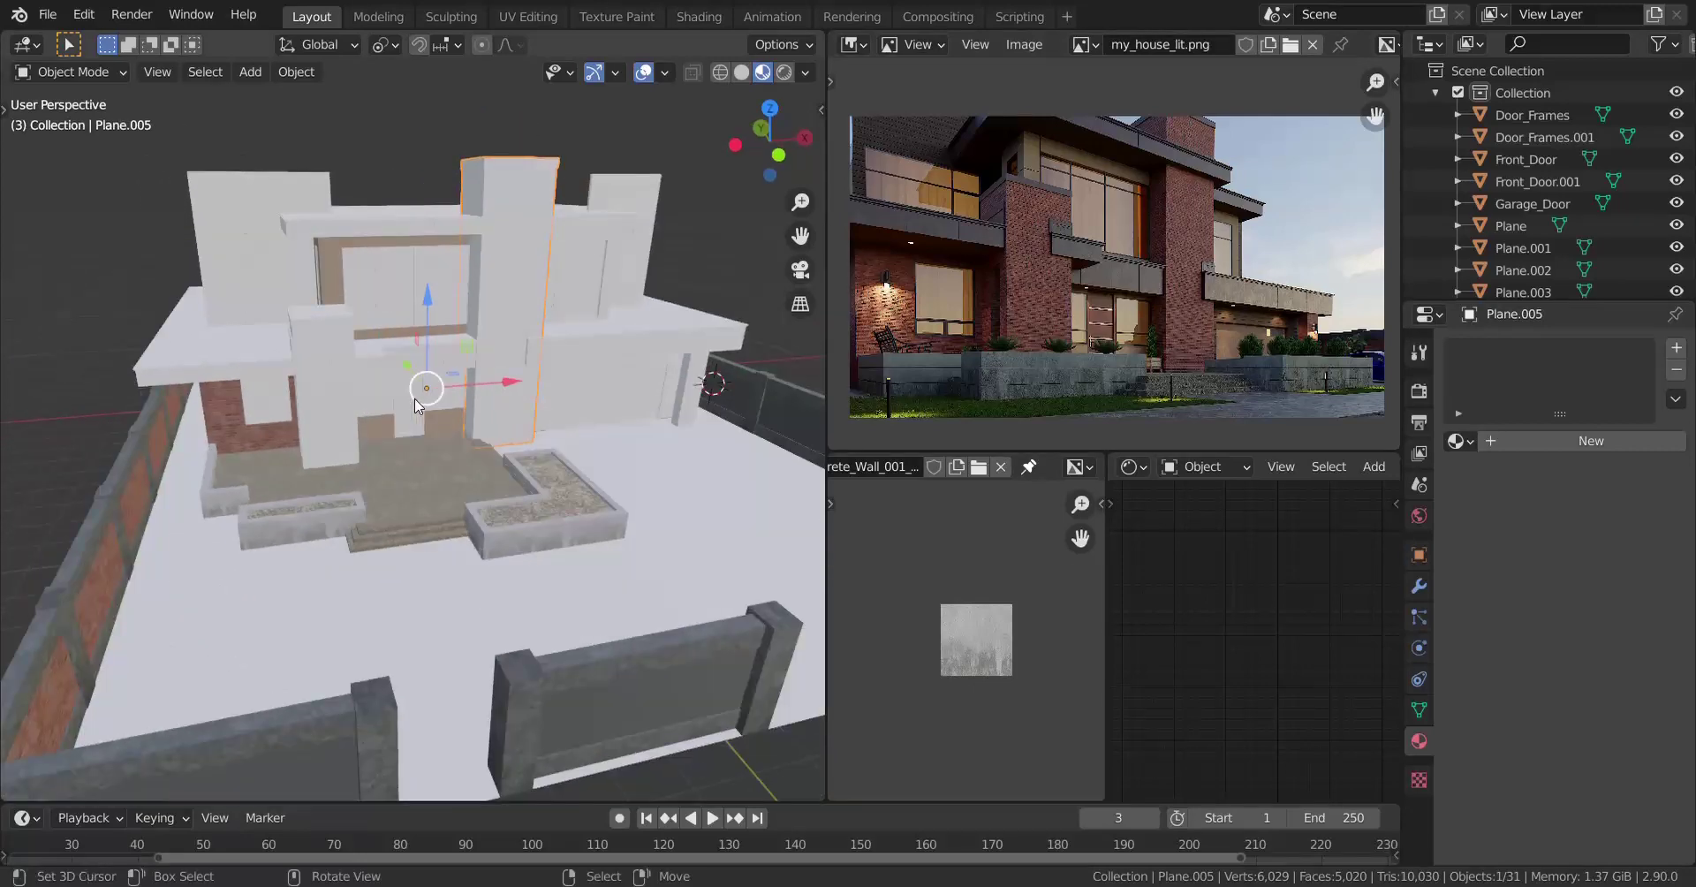
Examine the reference image full-screen, studying the brick columns, concrete ledges and entrance walls up close.
{"action": "key", "text": "ctrl+space"}
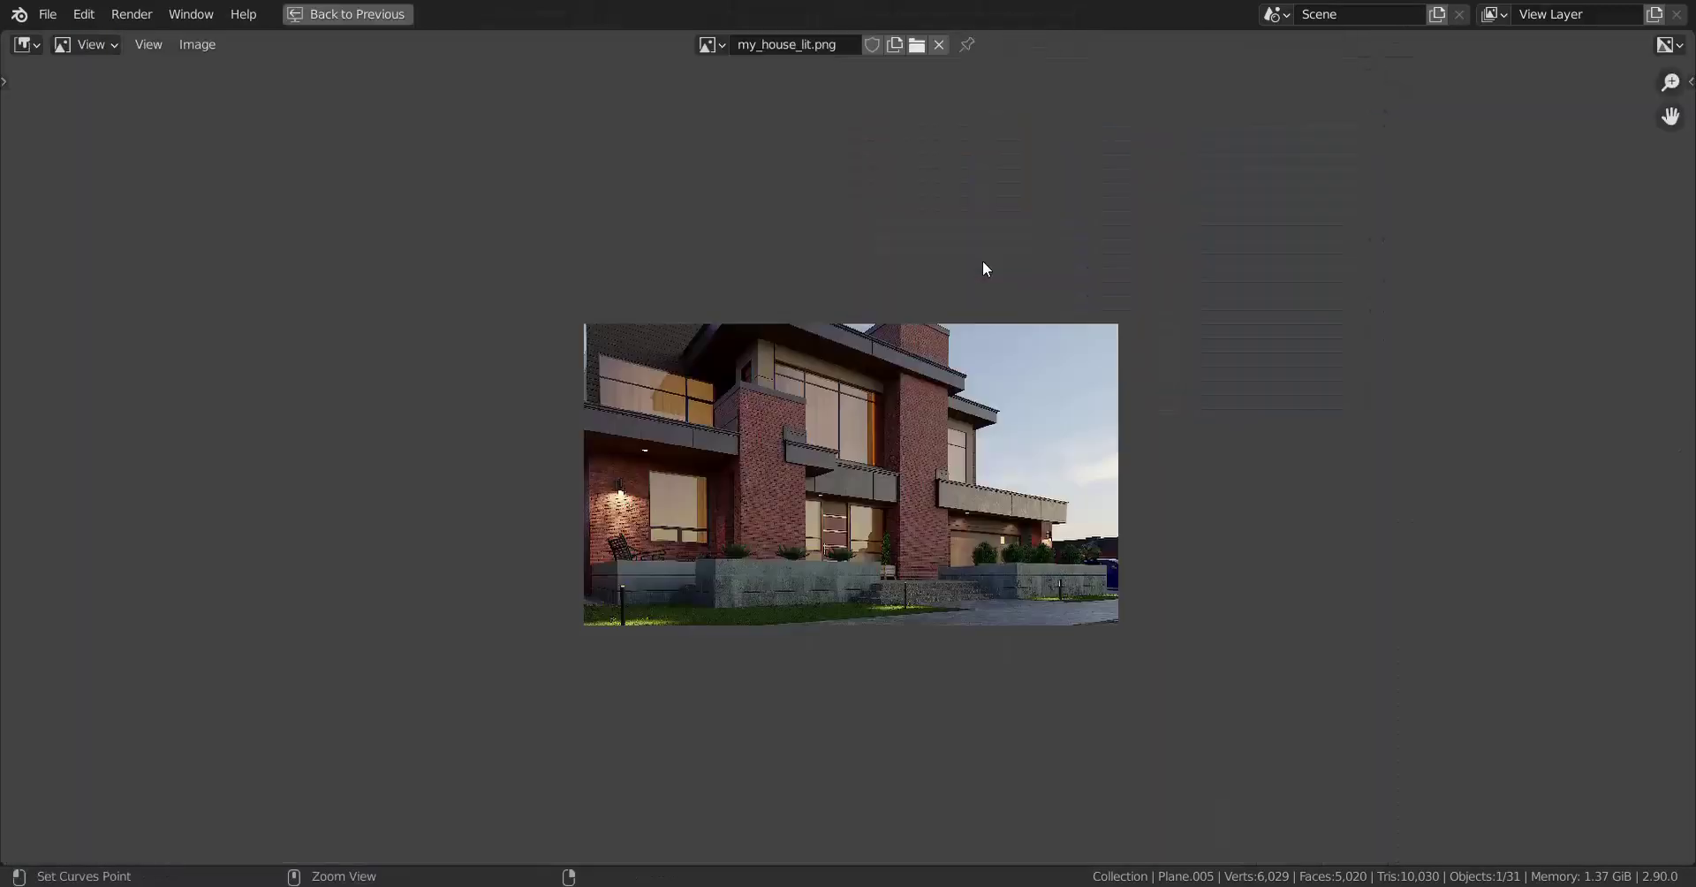
{"action": "scroll", "coordinate": [914, 378], "scroll_direction": "up", "scroll_amount": 5}
{"action": "scroll", "coordinate": [913, 378], "scroll_direction": "down", "scroll_amount": 1}
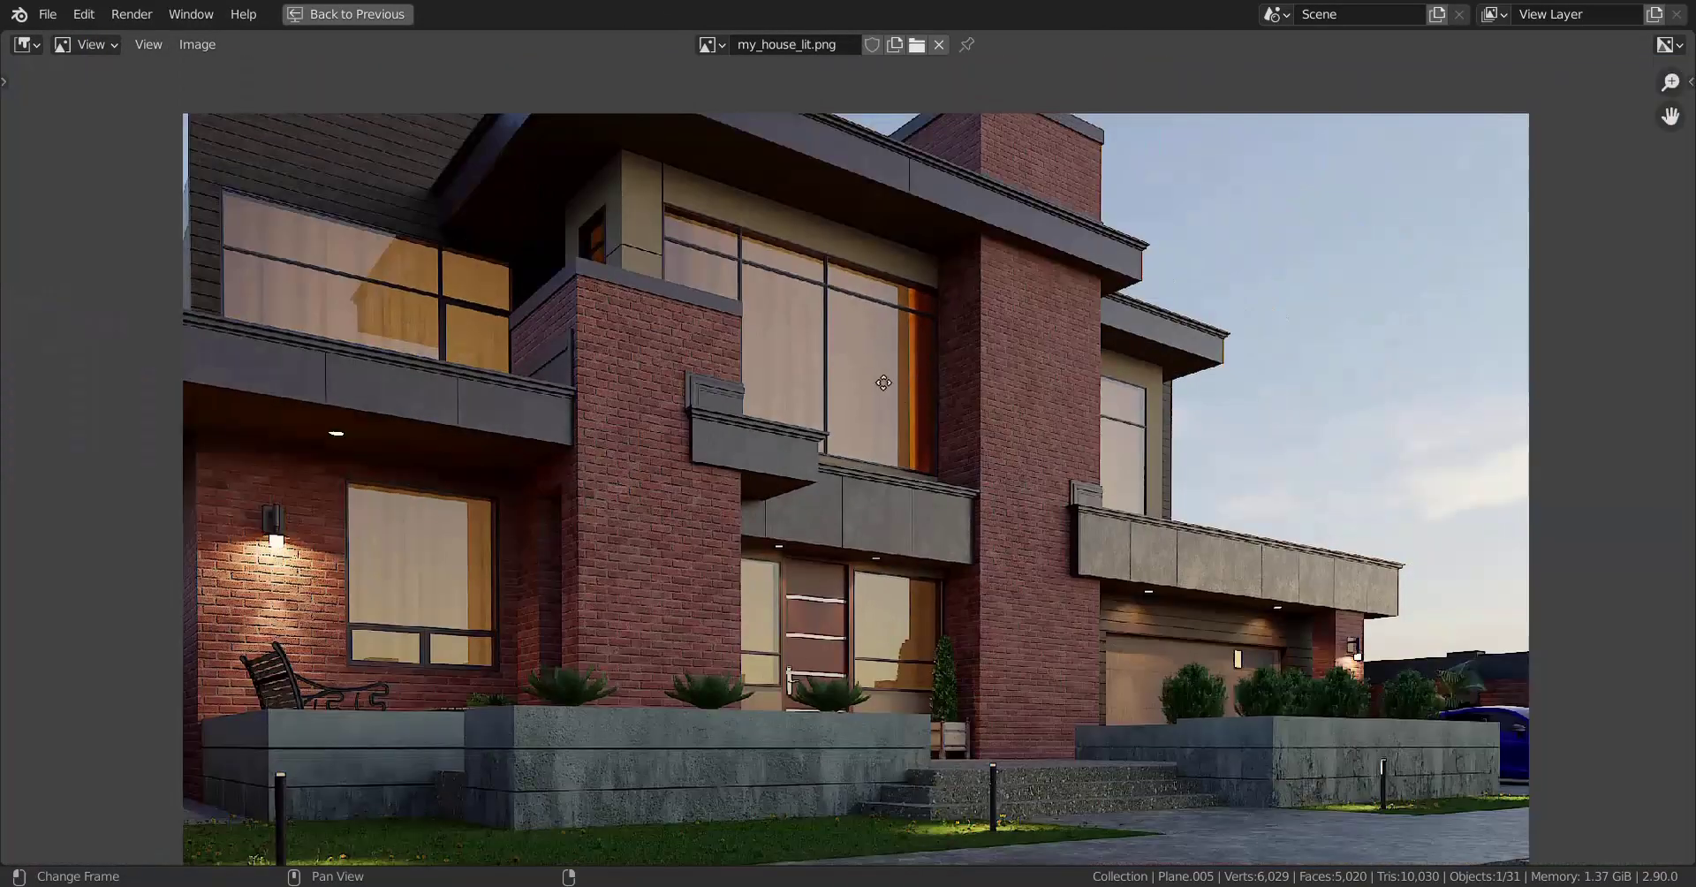
{"action": "middle_click_drag", "start_coordinate": [914, 378], "coordinate": [832, 345]}
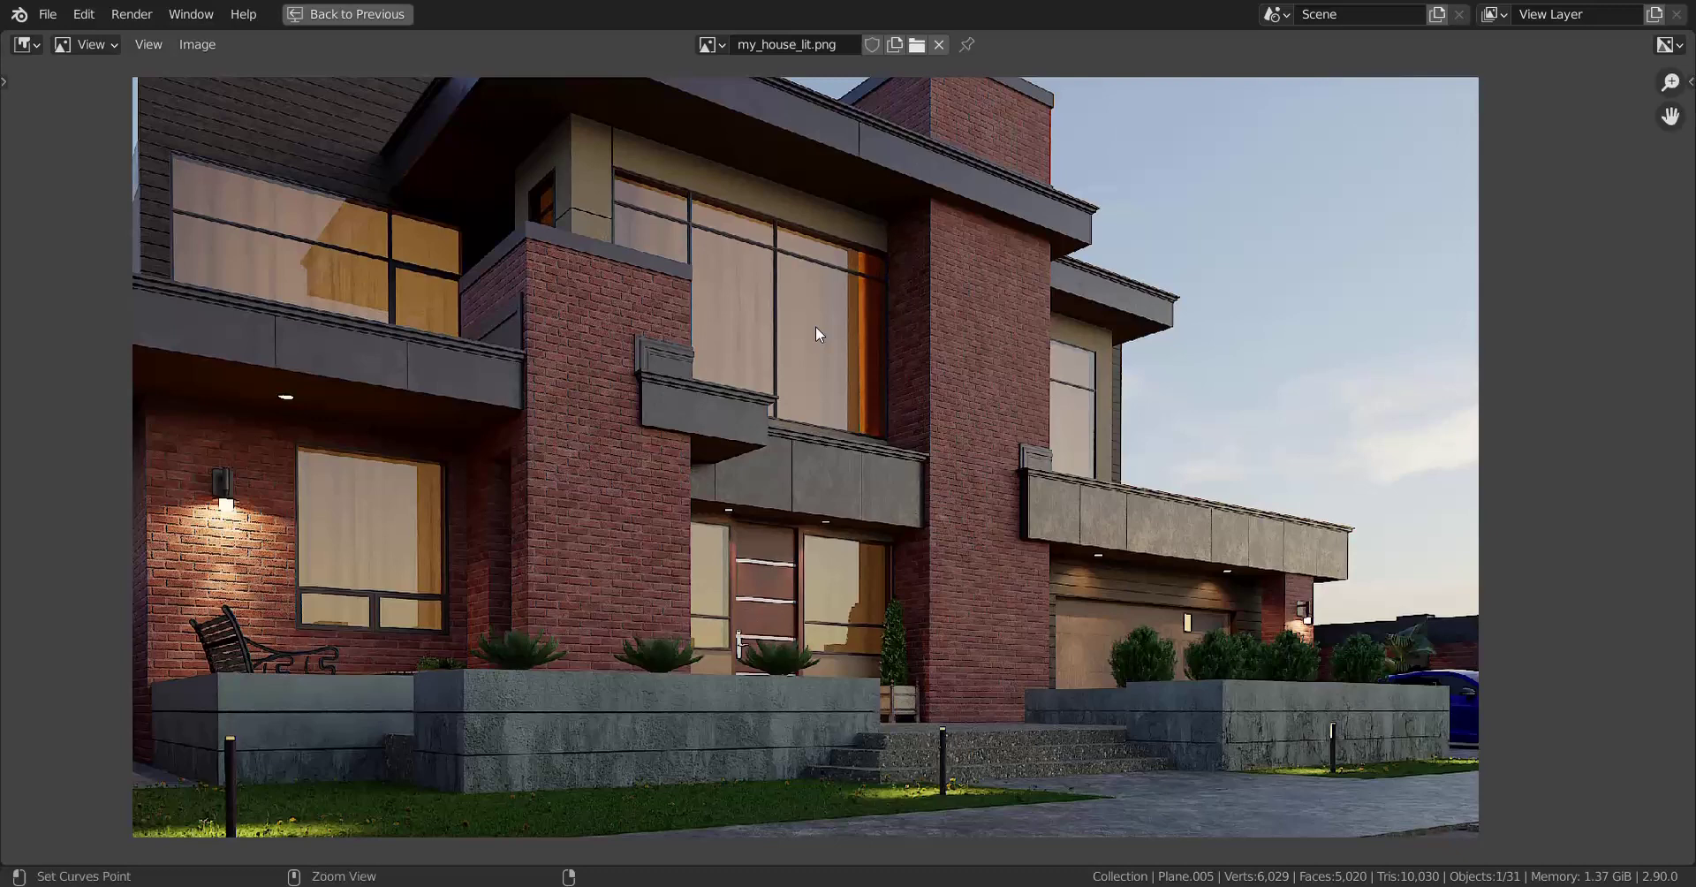
{"action": "key", "text": "ctrl+space"}
Check the house model from the side and front, and save the project file ArchViz_Tutorial.blend.
{"action": "middle_click_drag", "start_coordinate": [767, 320], "coordinate": [360, 420]}
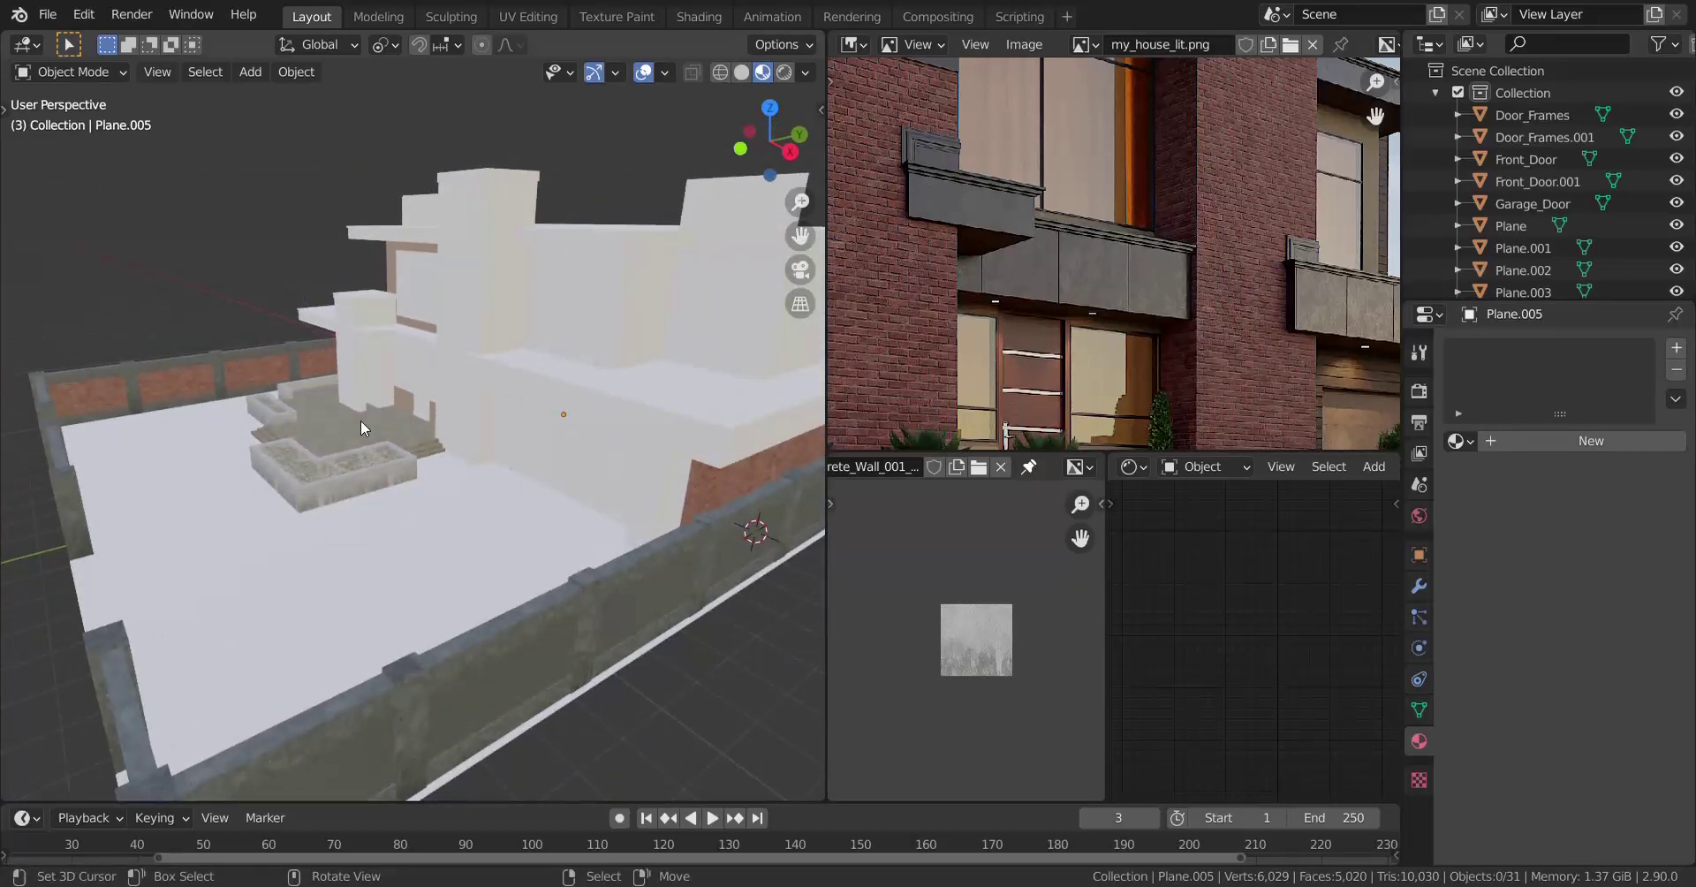
{"action": "middle_click_drag", "start_coordinate": [361, 401], "coordinate": [542, 598]}
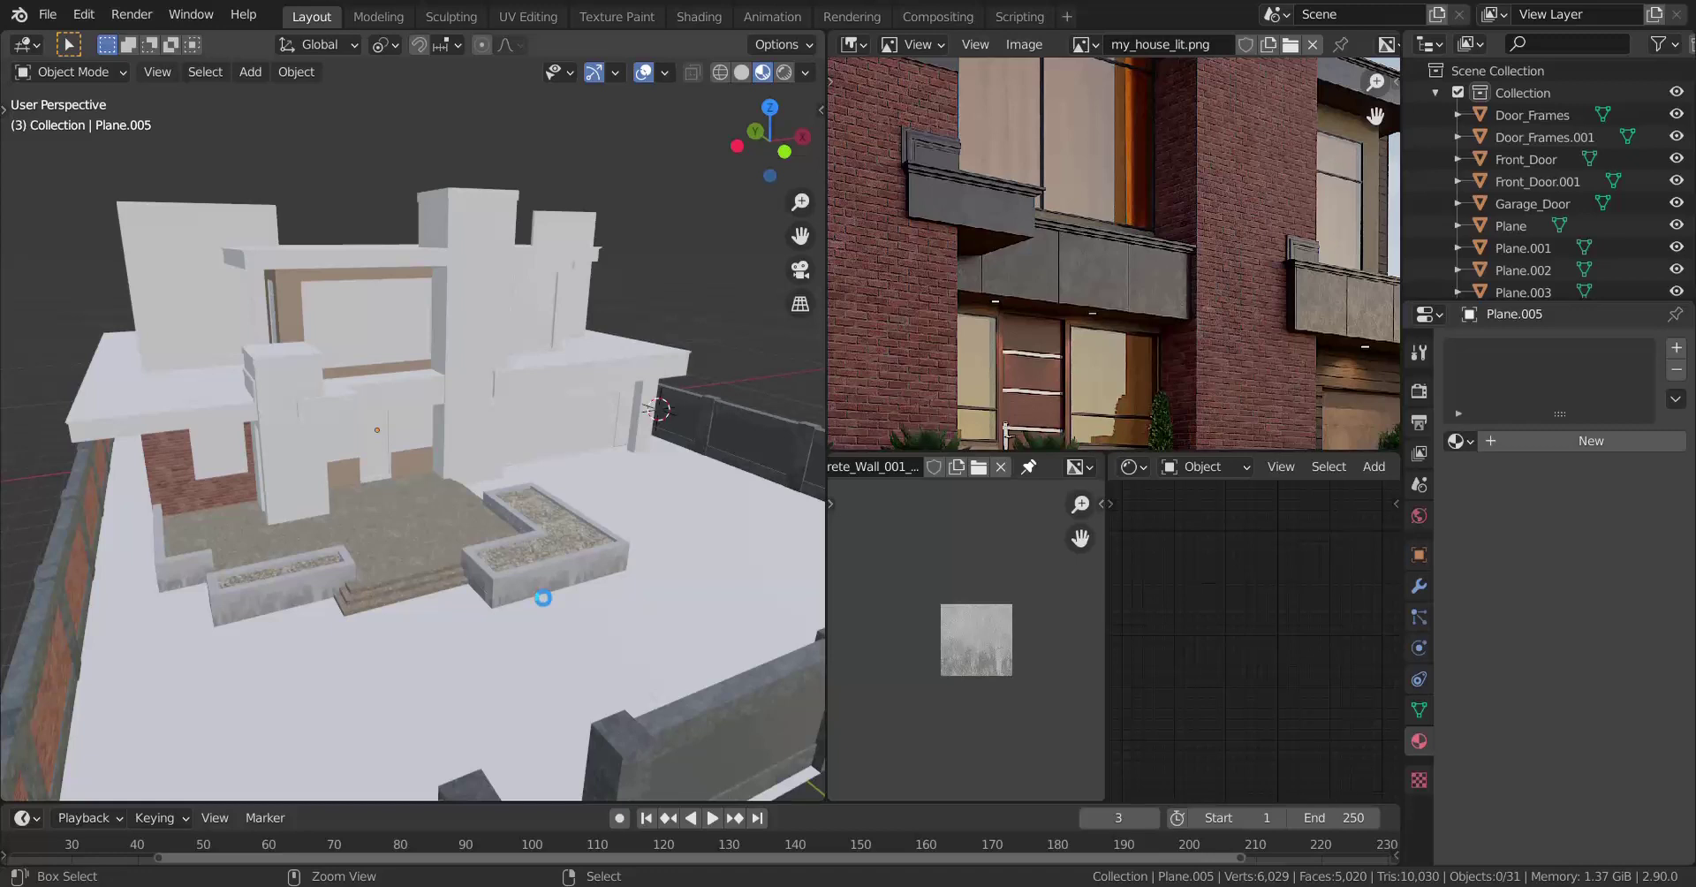
{"action": "key", "text": "ctrl+s"}
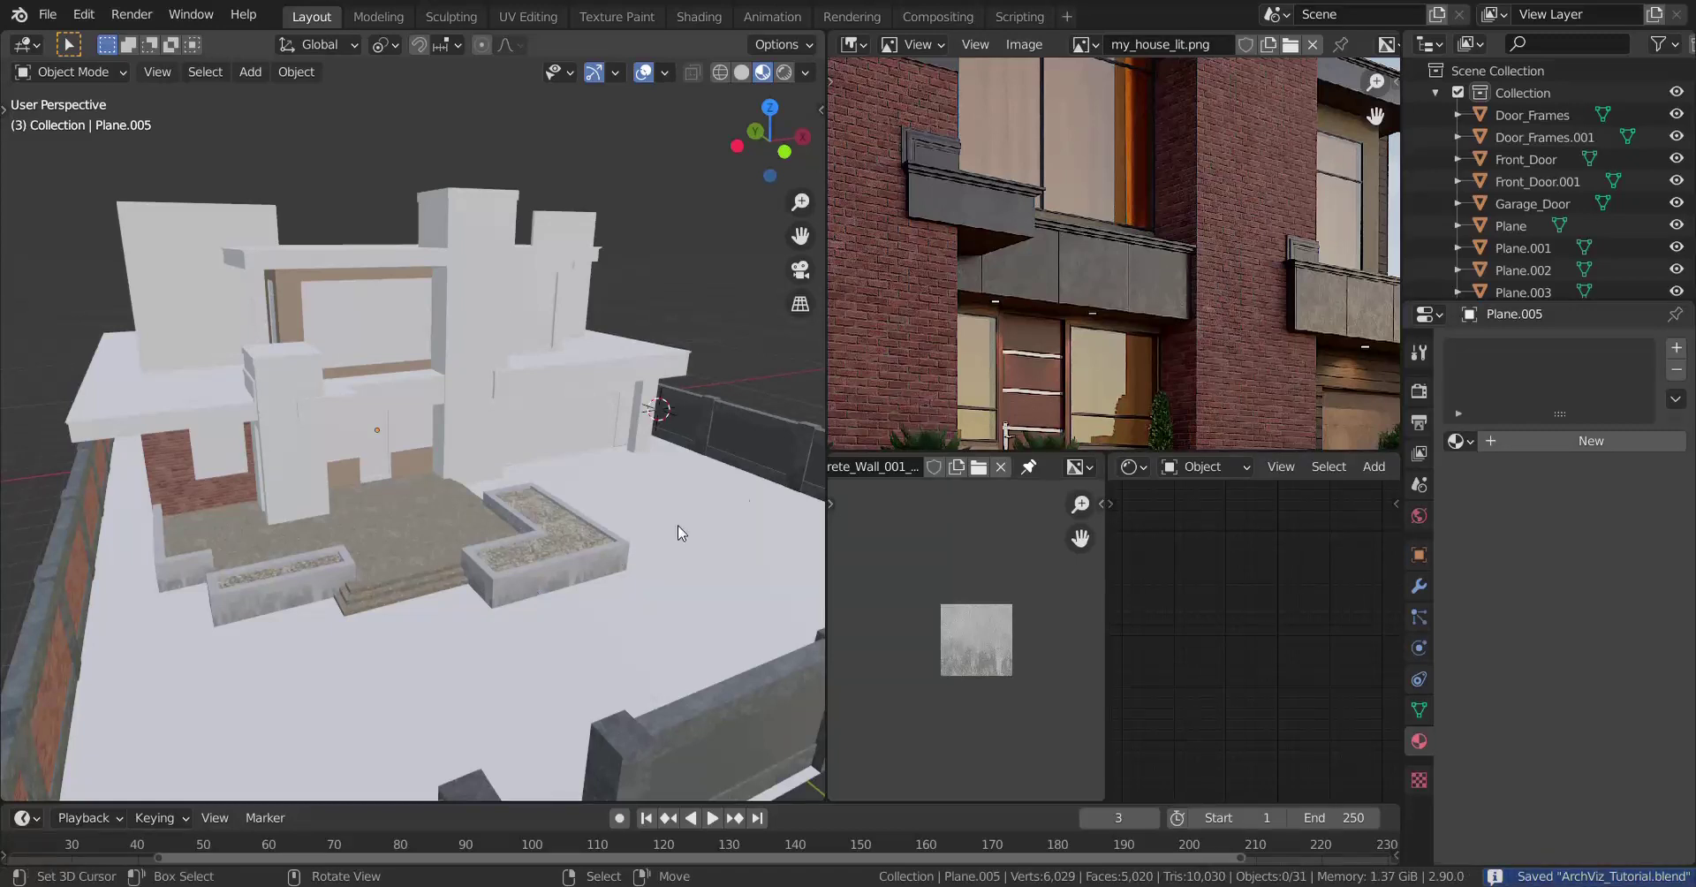